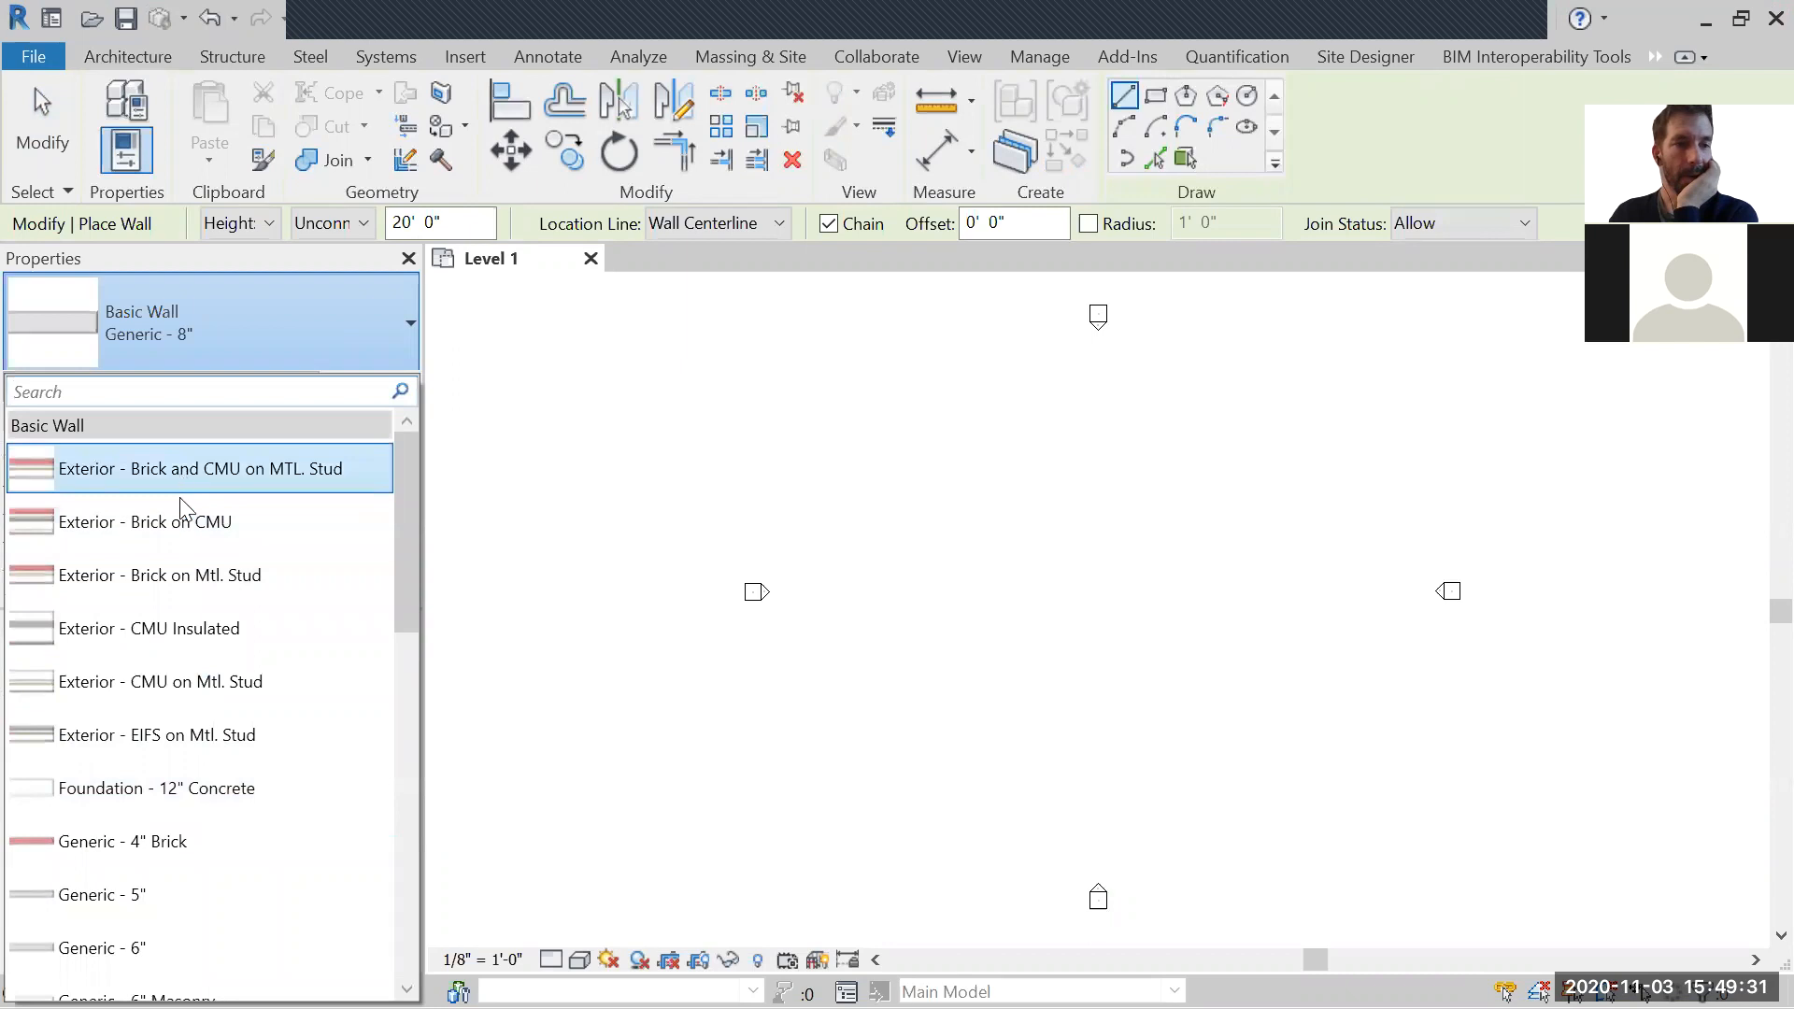
Step: Draw a rectangle of Exterior - Brick and CMU on MTL. Stud walls, about 44' by 52', between the elevation markers
left_click(174, 484)
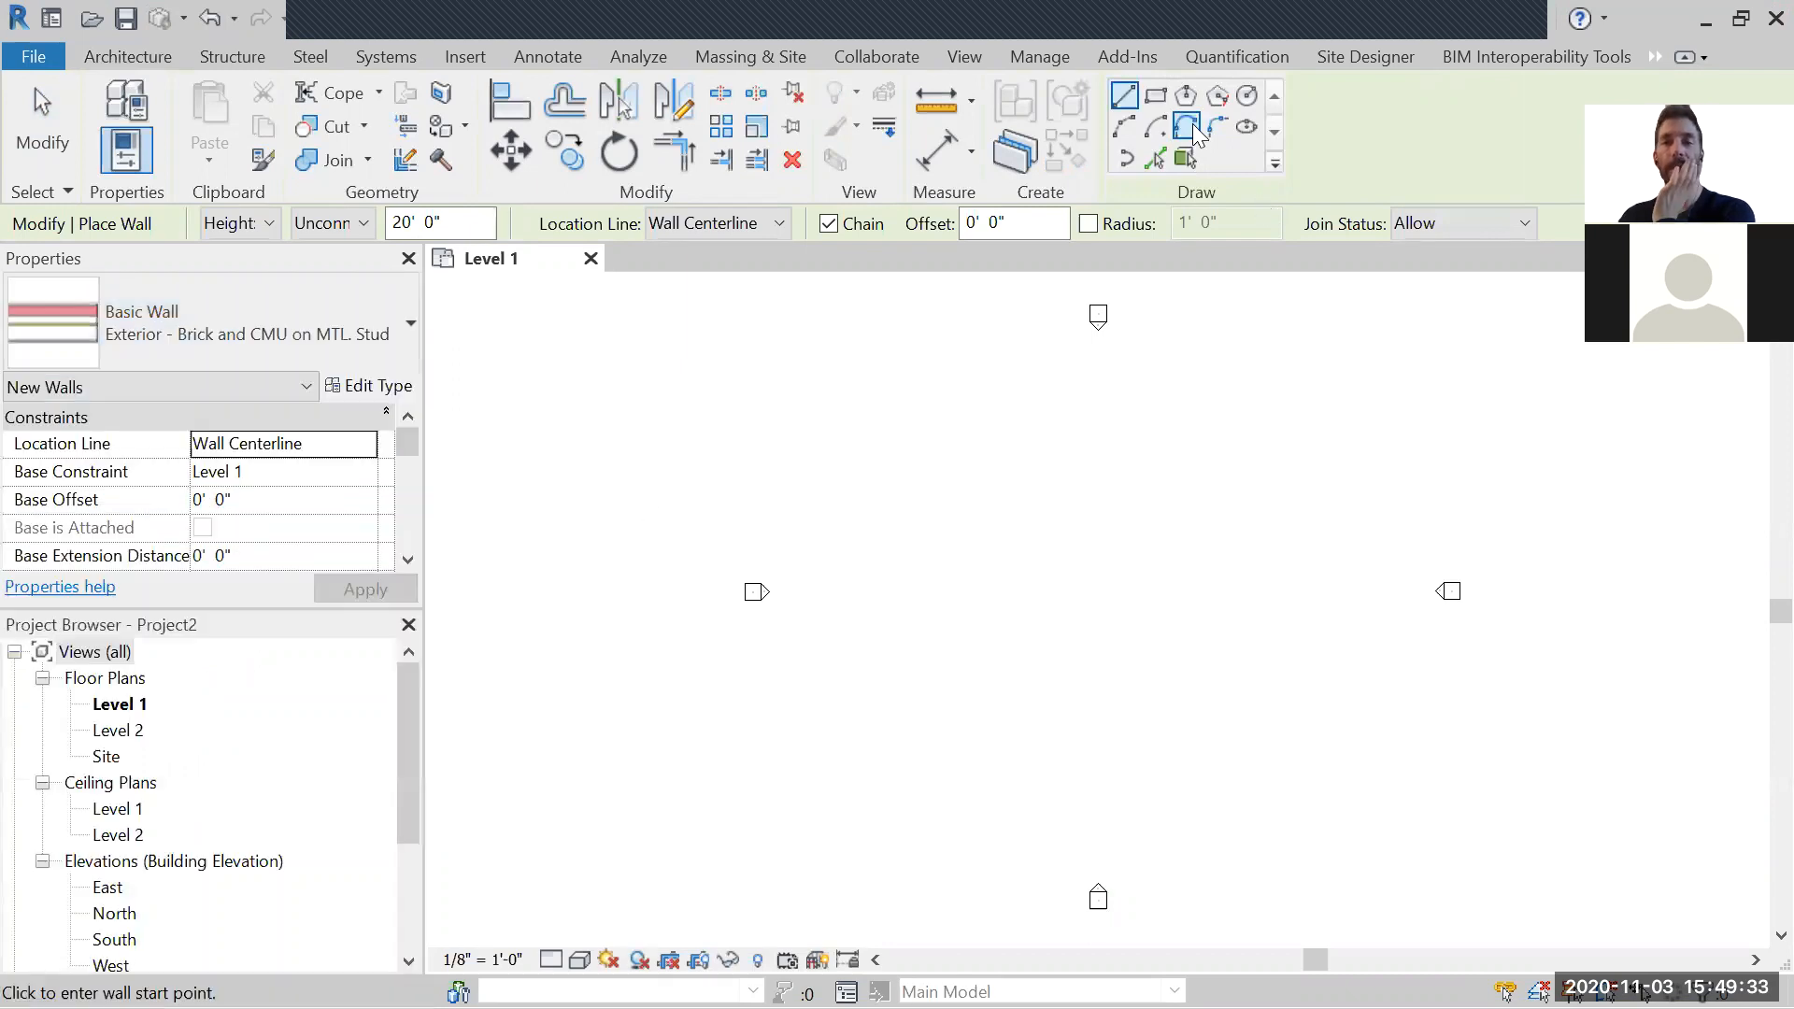
left_click(1159, 97)
left_click(989, 477)
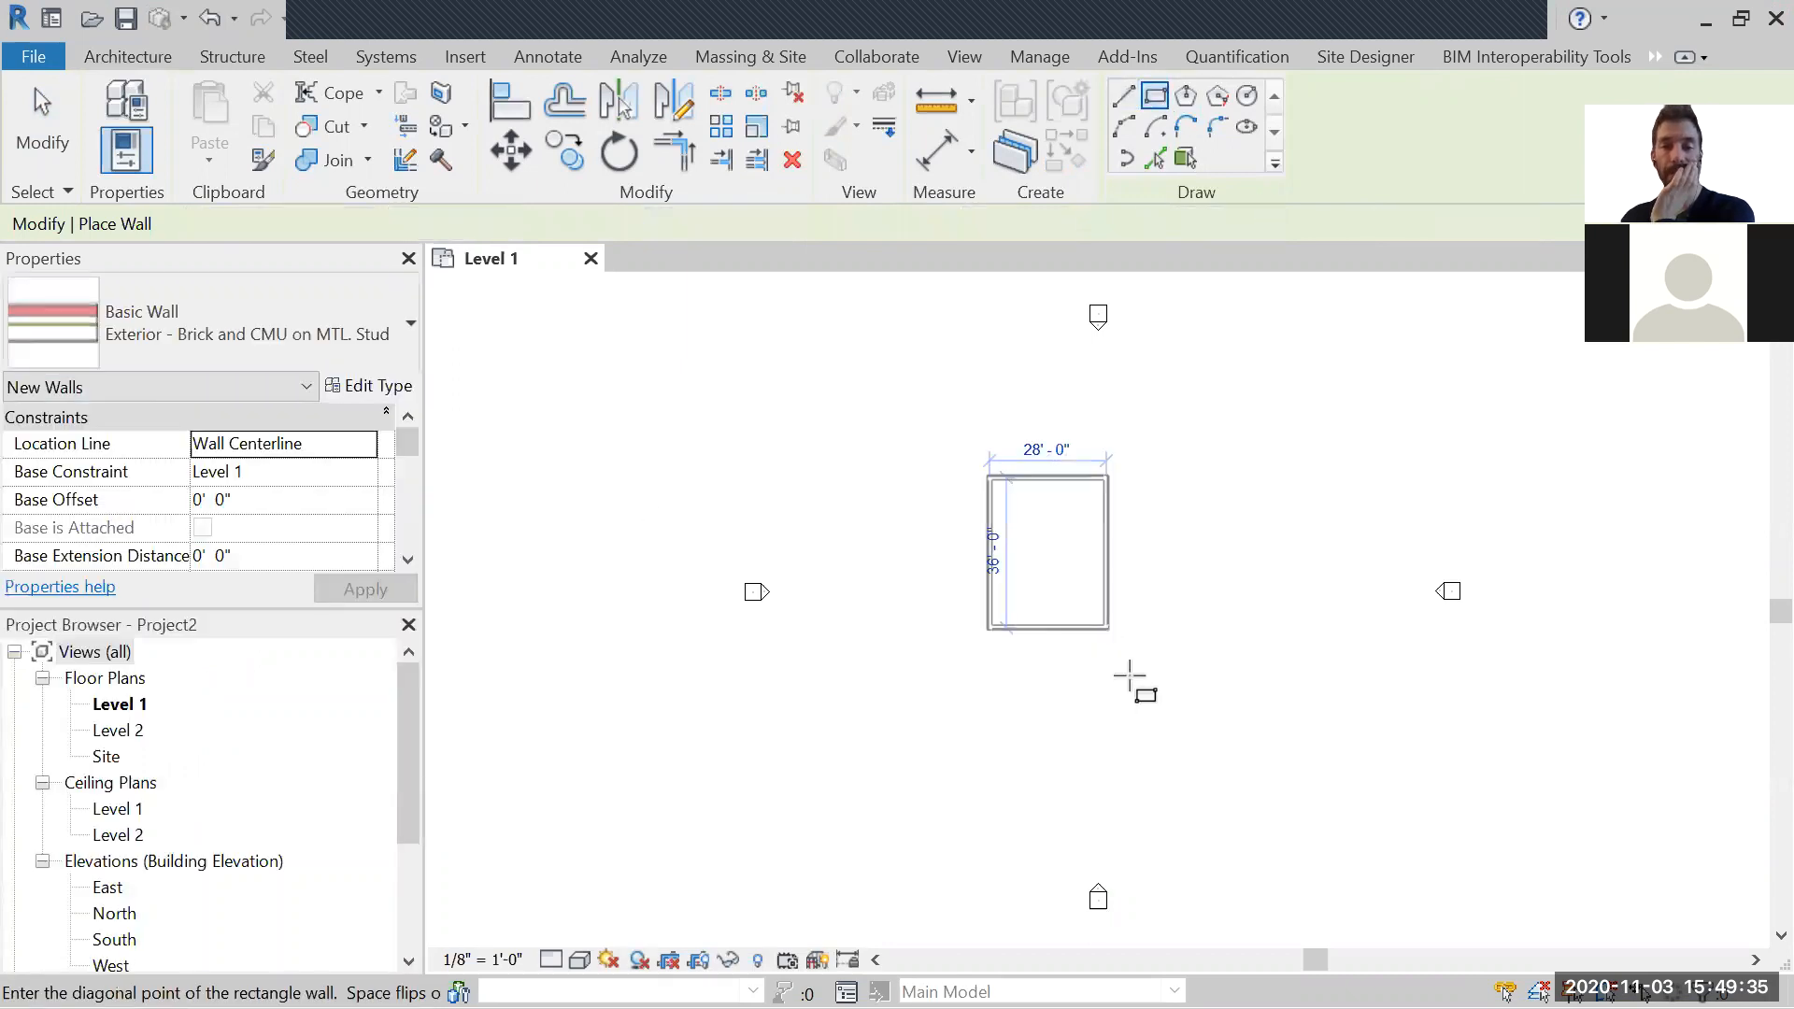
left_click(1142, 618)
key("Escape")
key("Escape")
Step: Set the top constraint of all four walls to Up to level: Level 2
scroll(1141, 598, "up", 3)
key("Tab")
left_click(1037, 401)
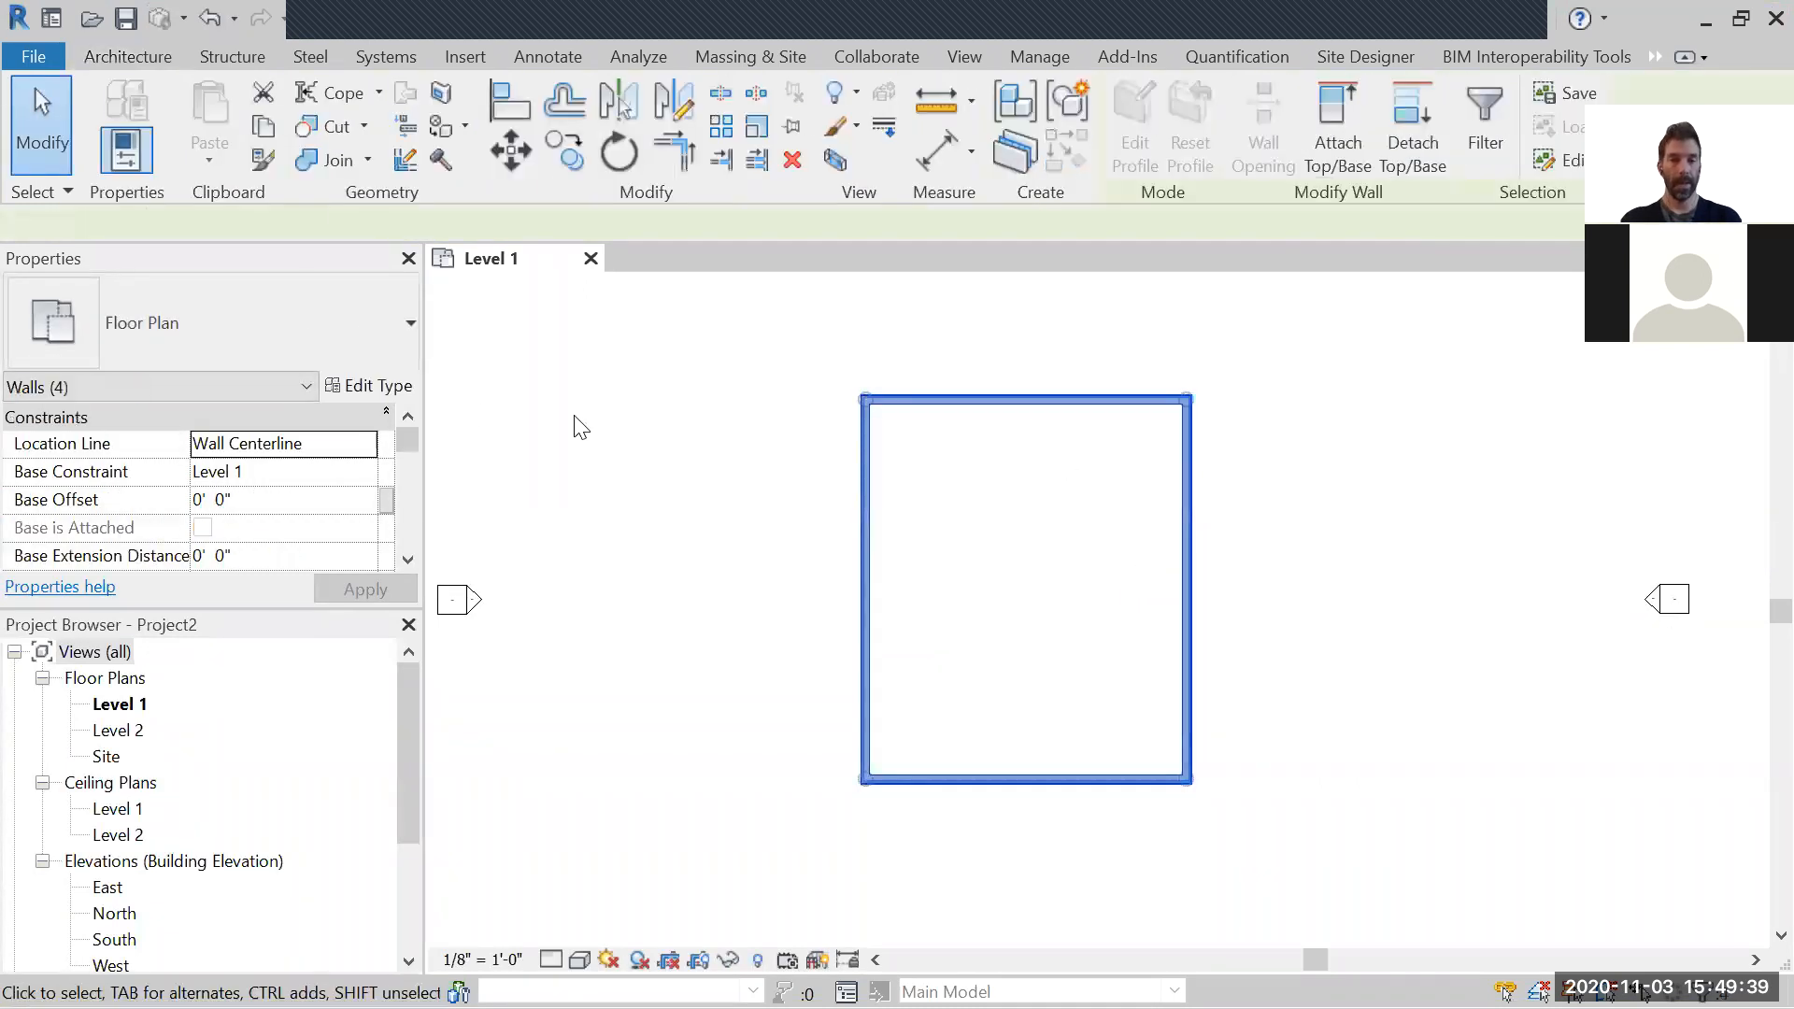
scroll(413, 437, "down", 1)
left_click(281, 499)
left_click(365, 500)
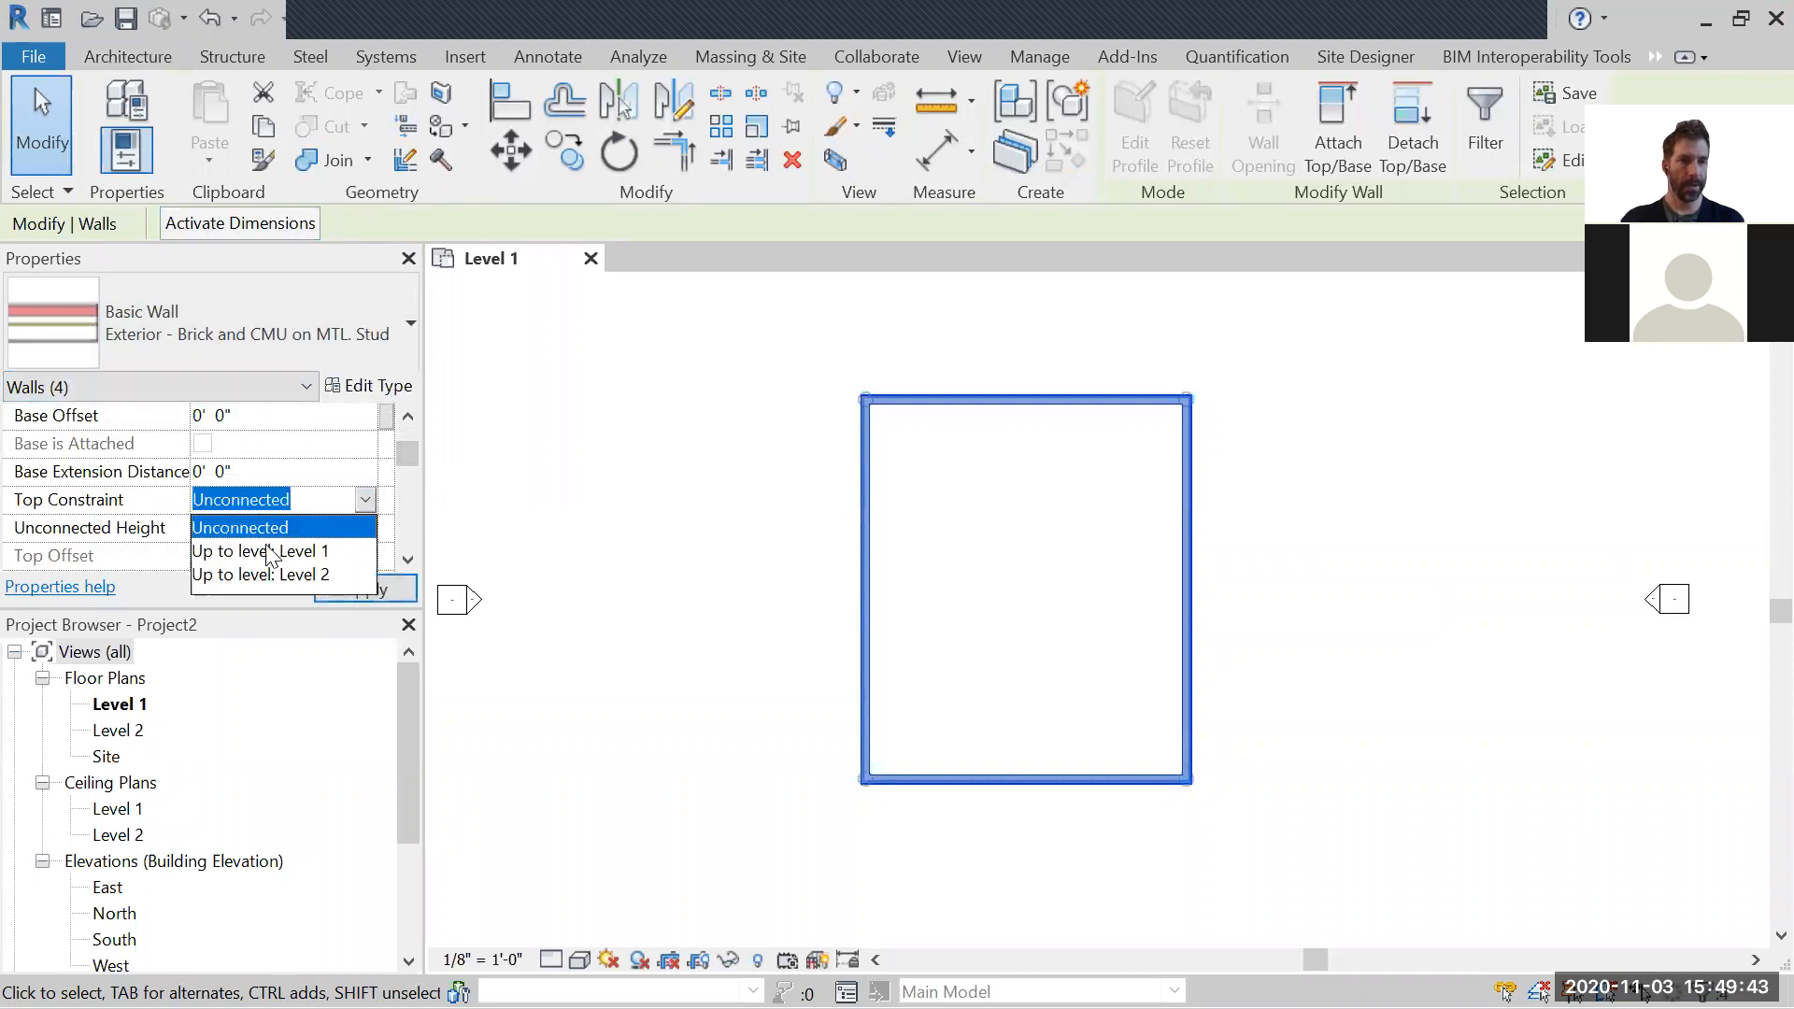
left_click(266, 579)
left_click(374, 590)
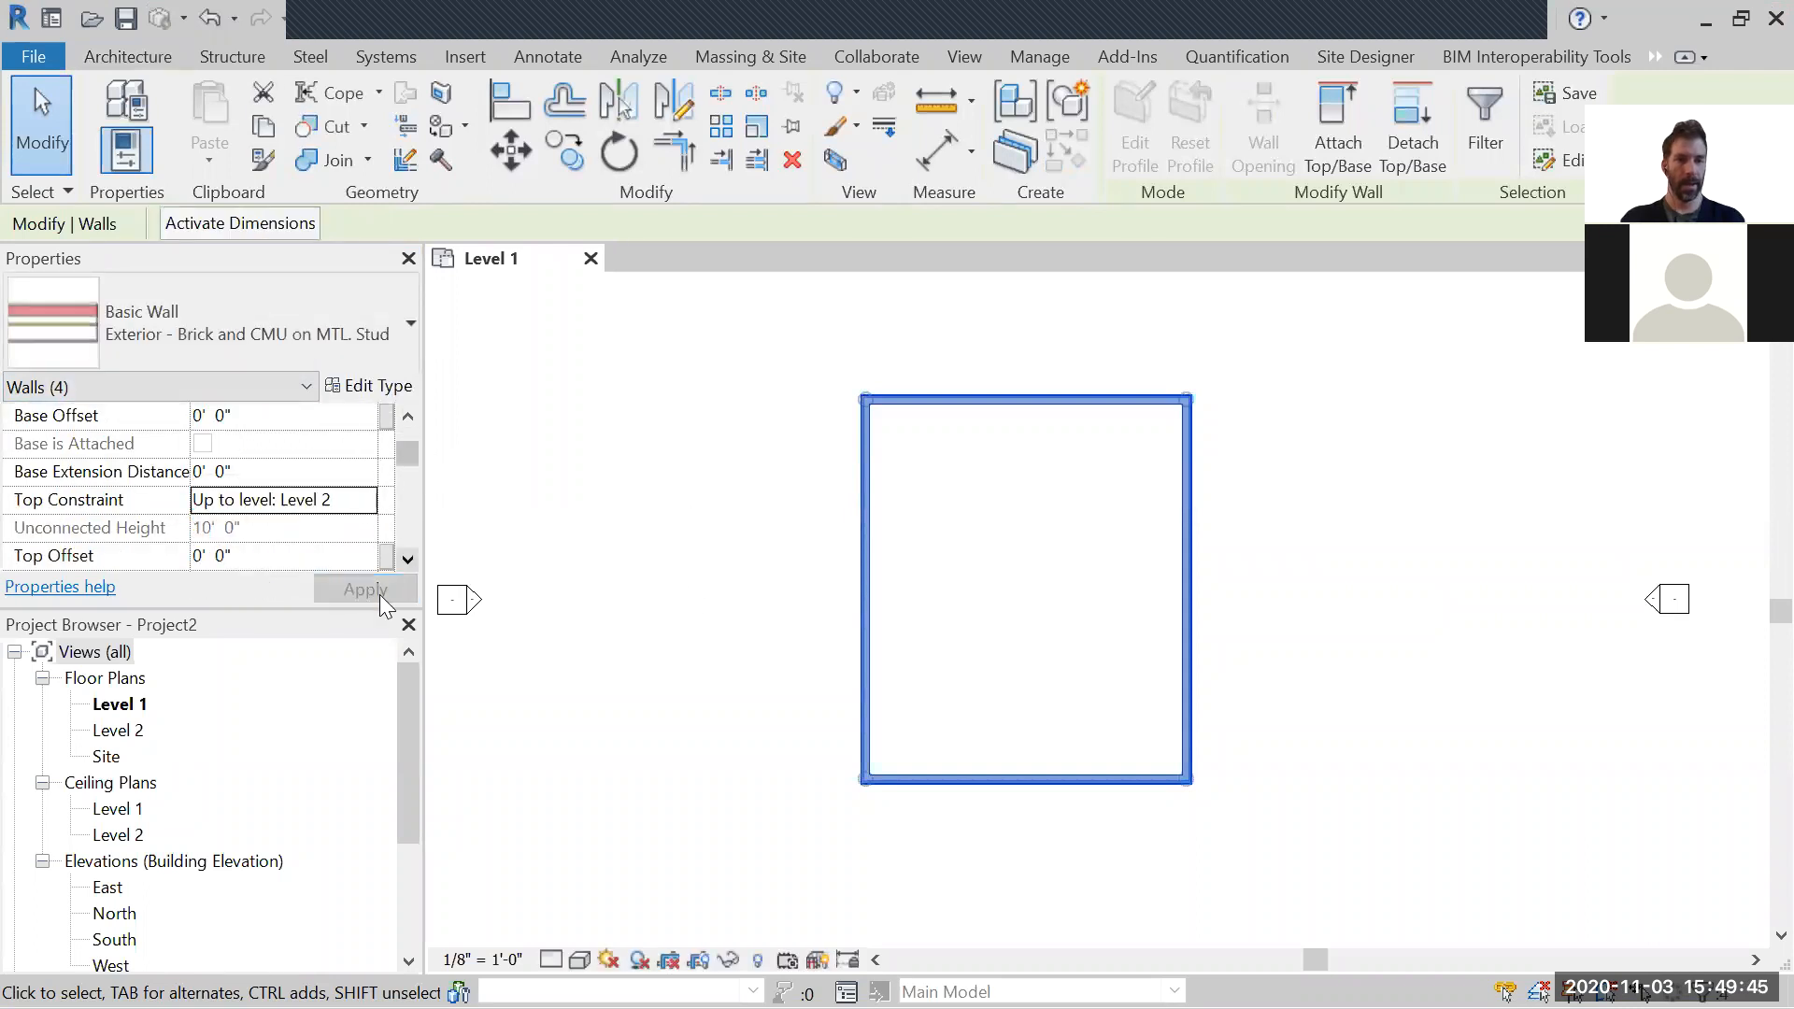
left_click(675, 595)
Step: Create a Generic - 12" roof by footprint on Level 2, with a rectangular boundary along the outer faces of the walls
scroll(682, 579, "down", 1)
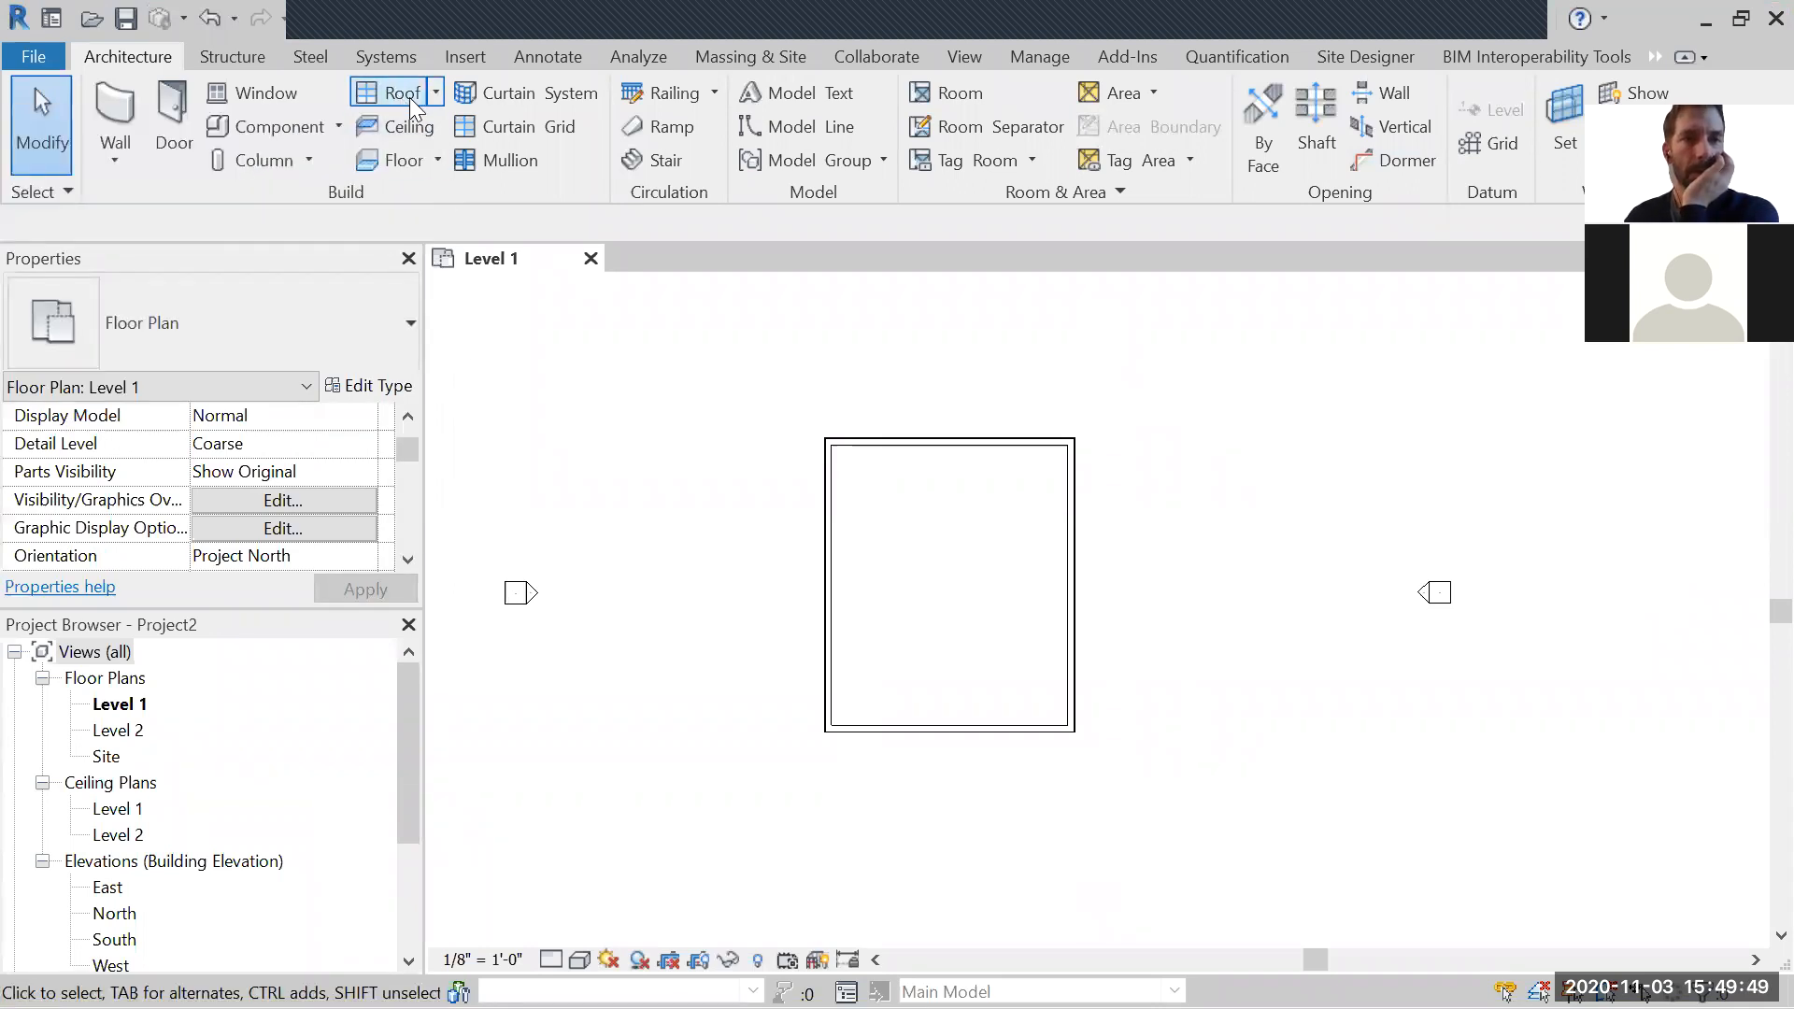
left_click(435, 94)
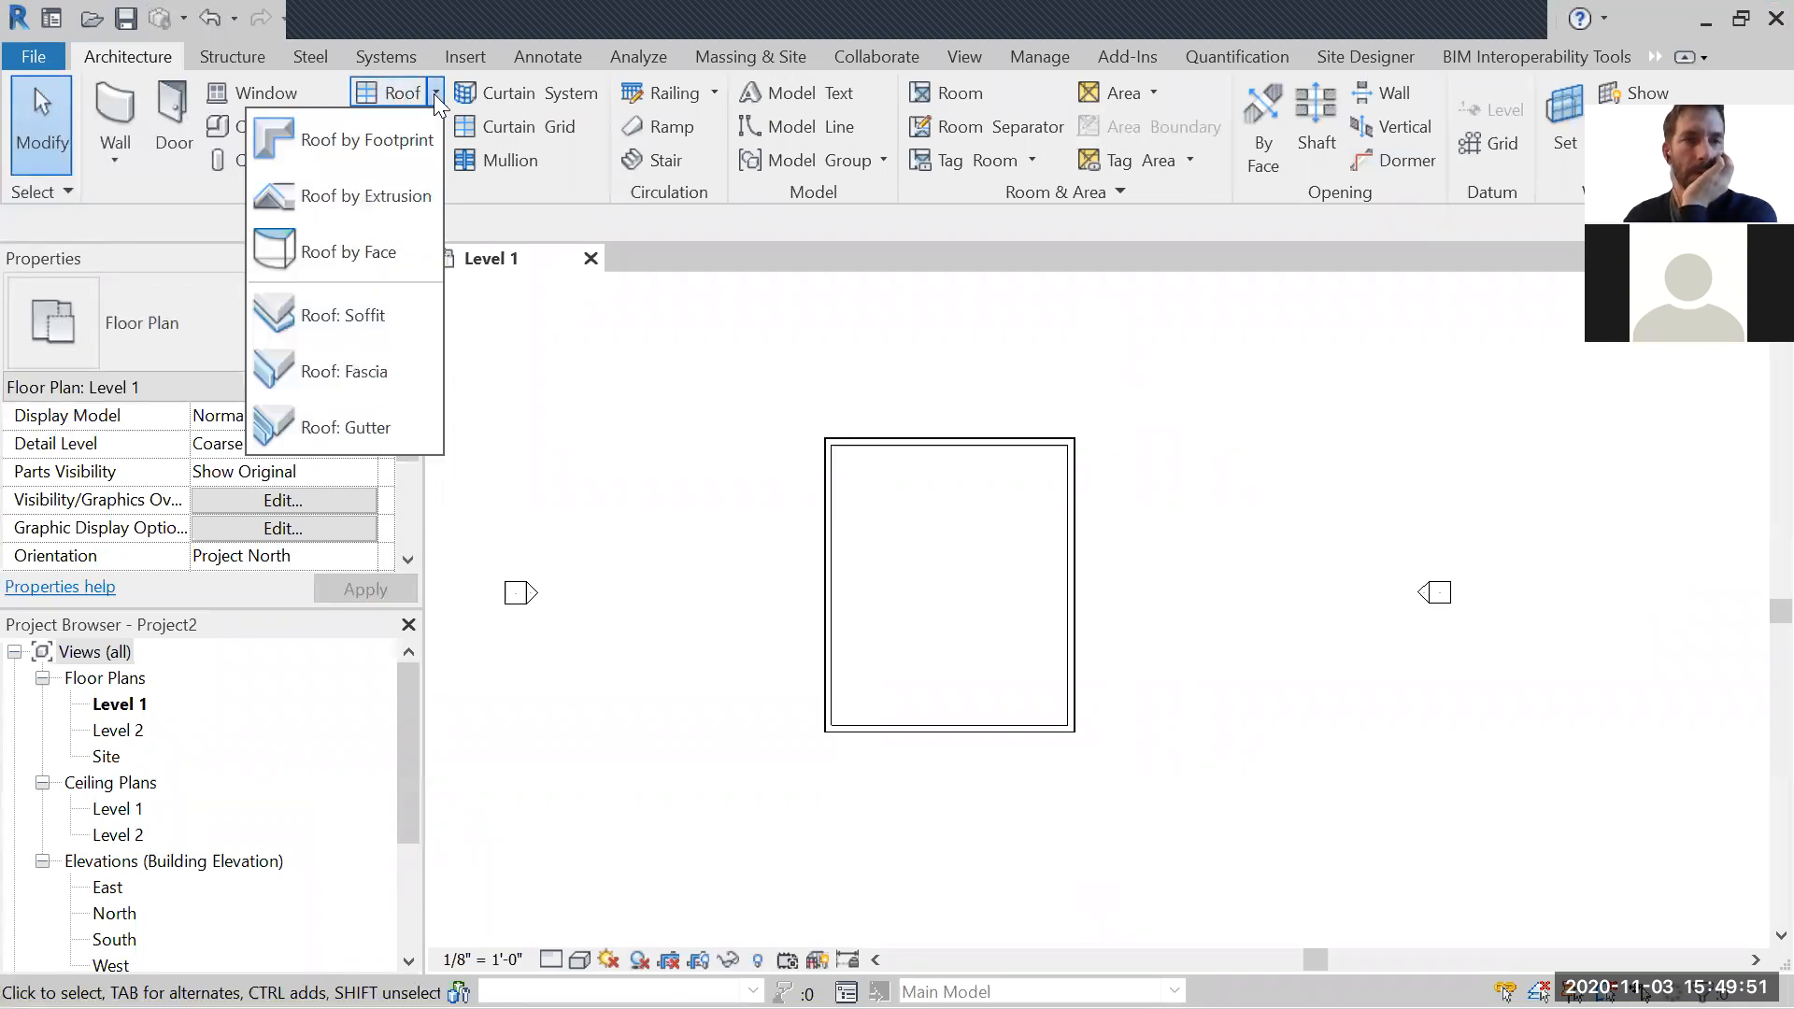
left_click(387, 150)
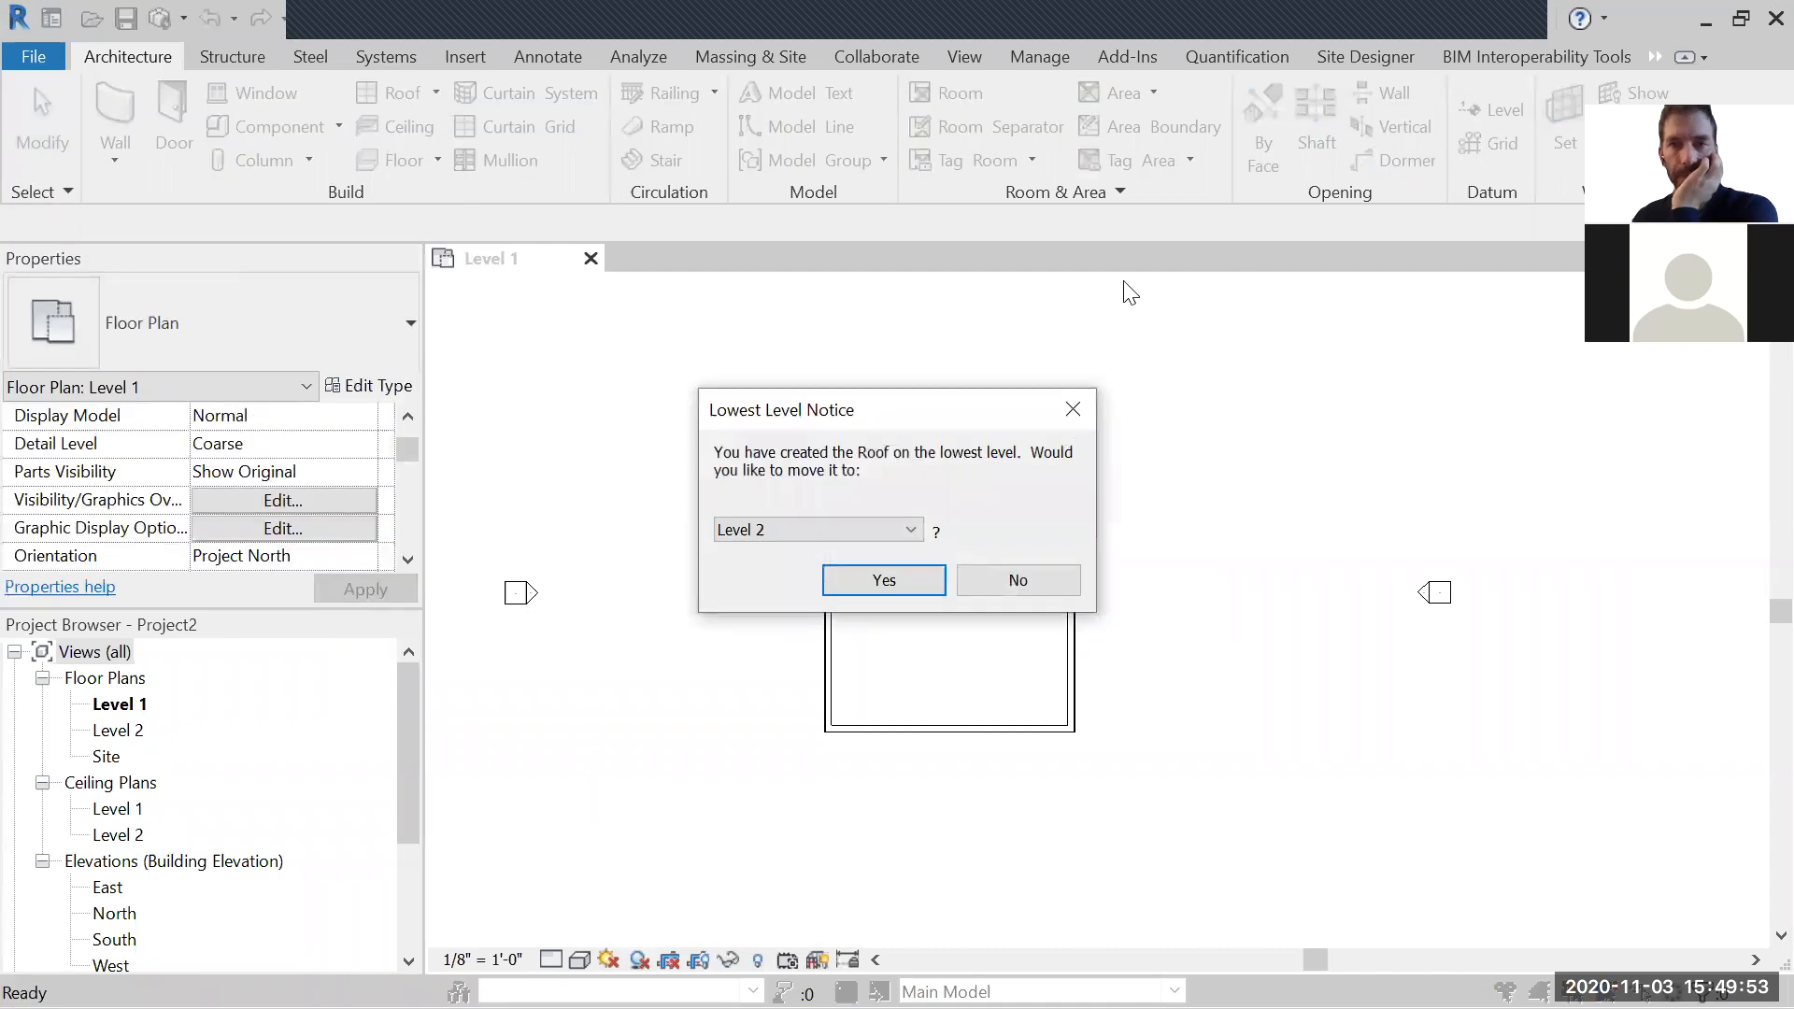
left_click(871, 566)
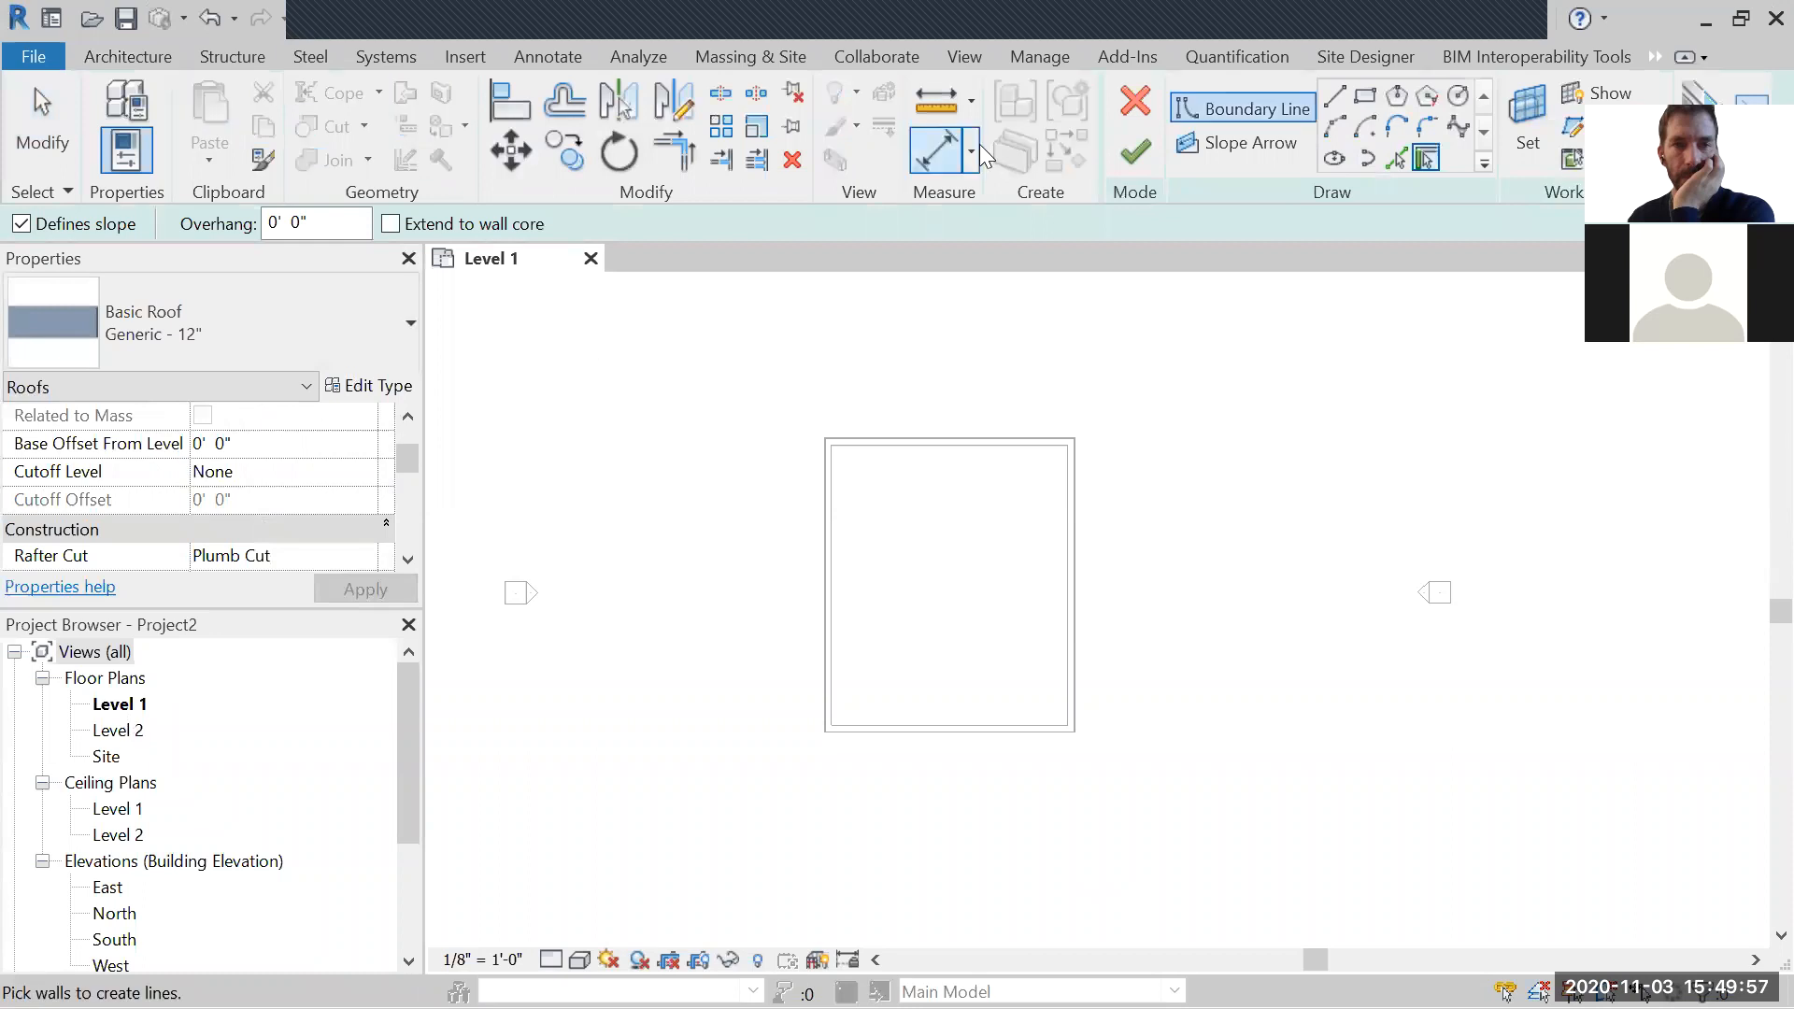
left_click(1363, 97)
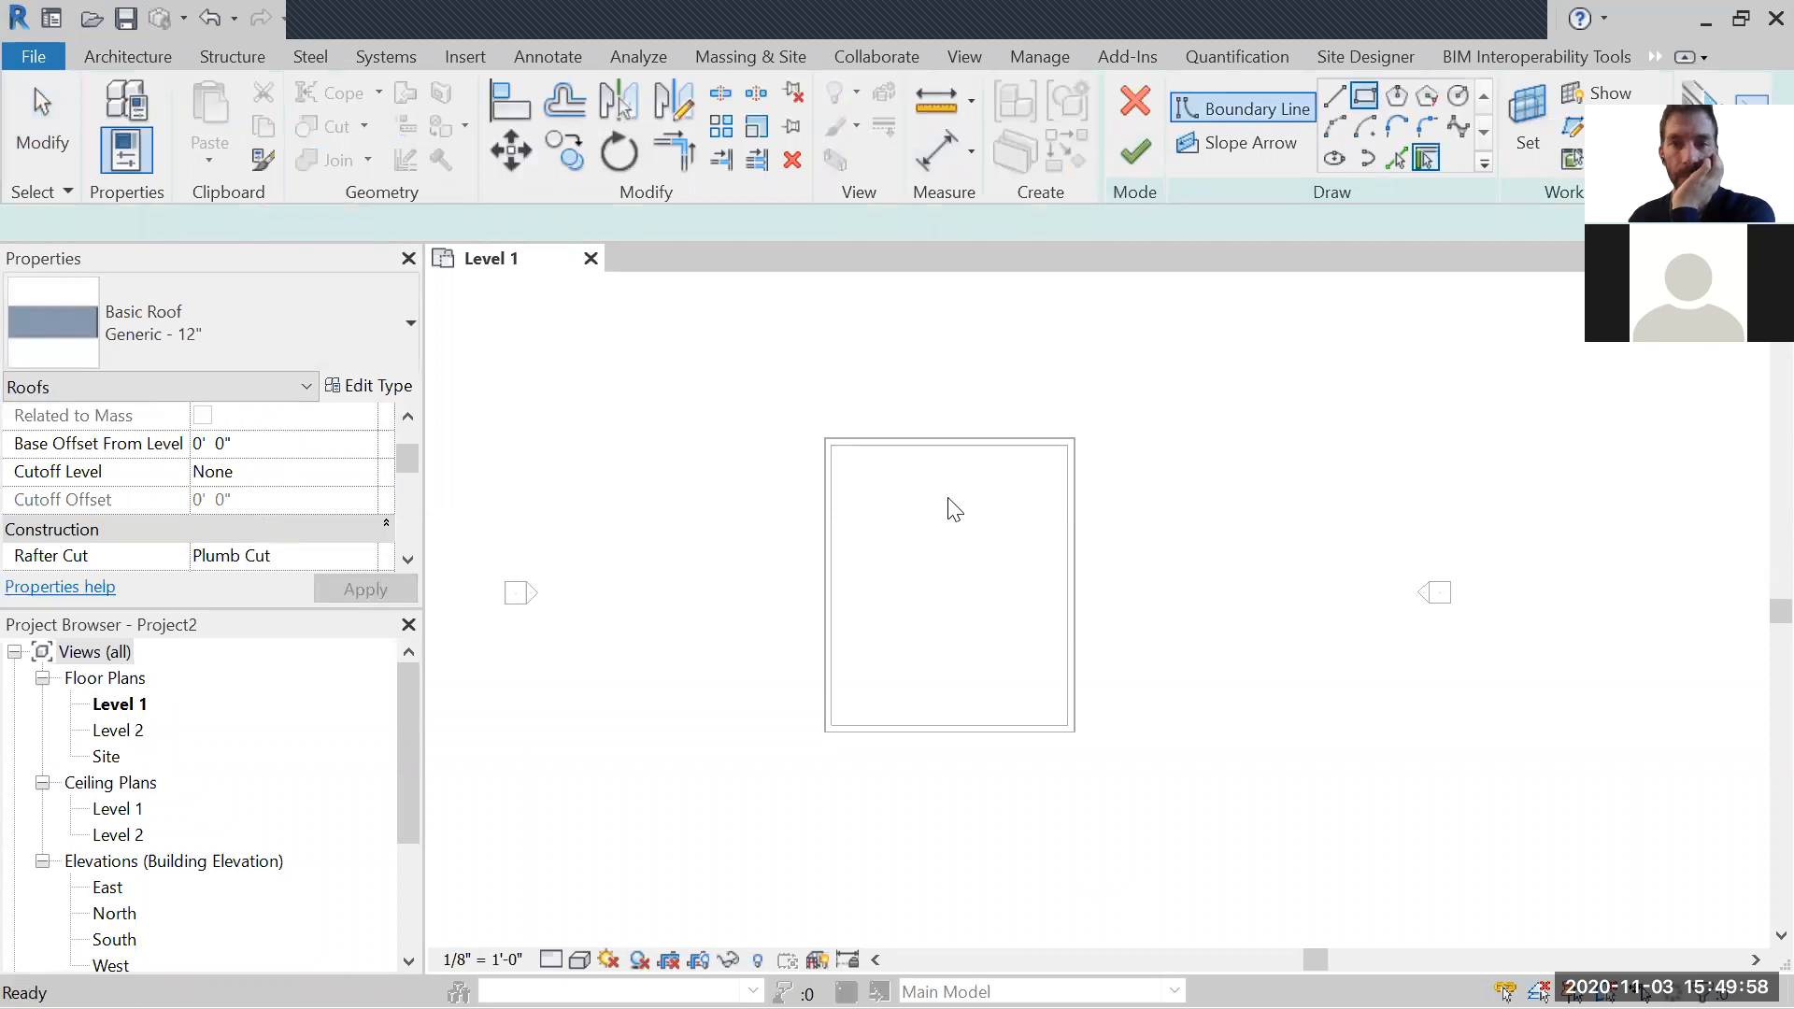
left_click(823, 438)
left_click(1075, 731)
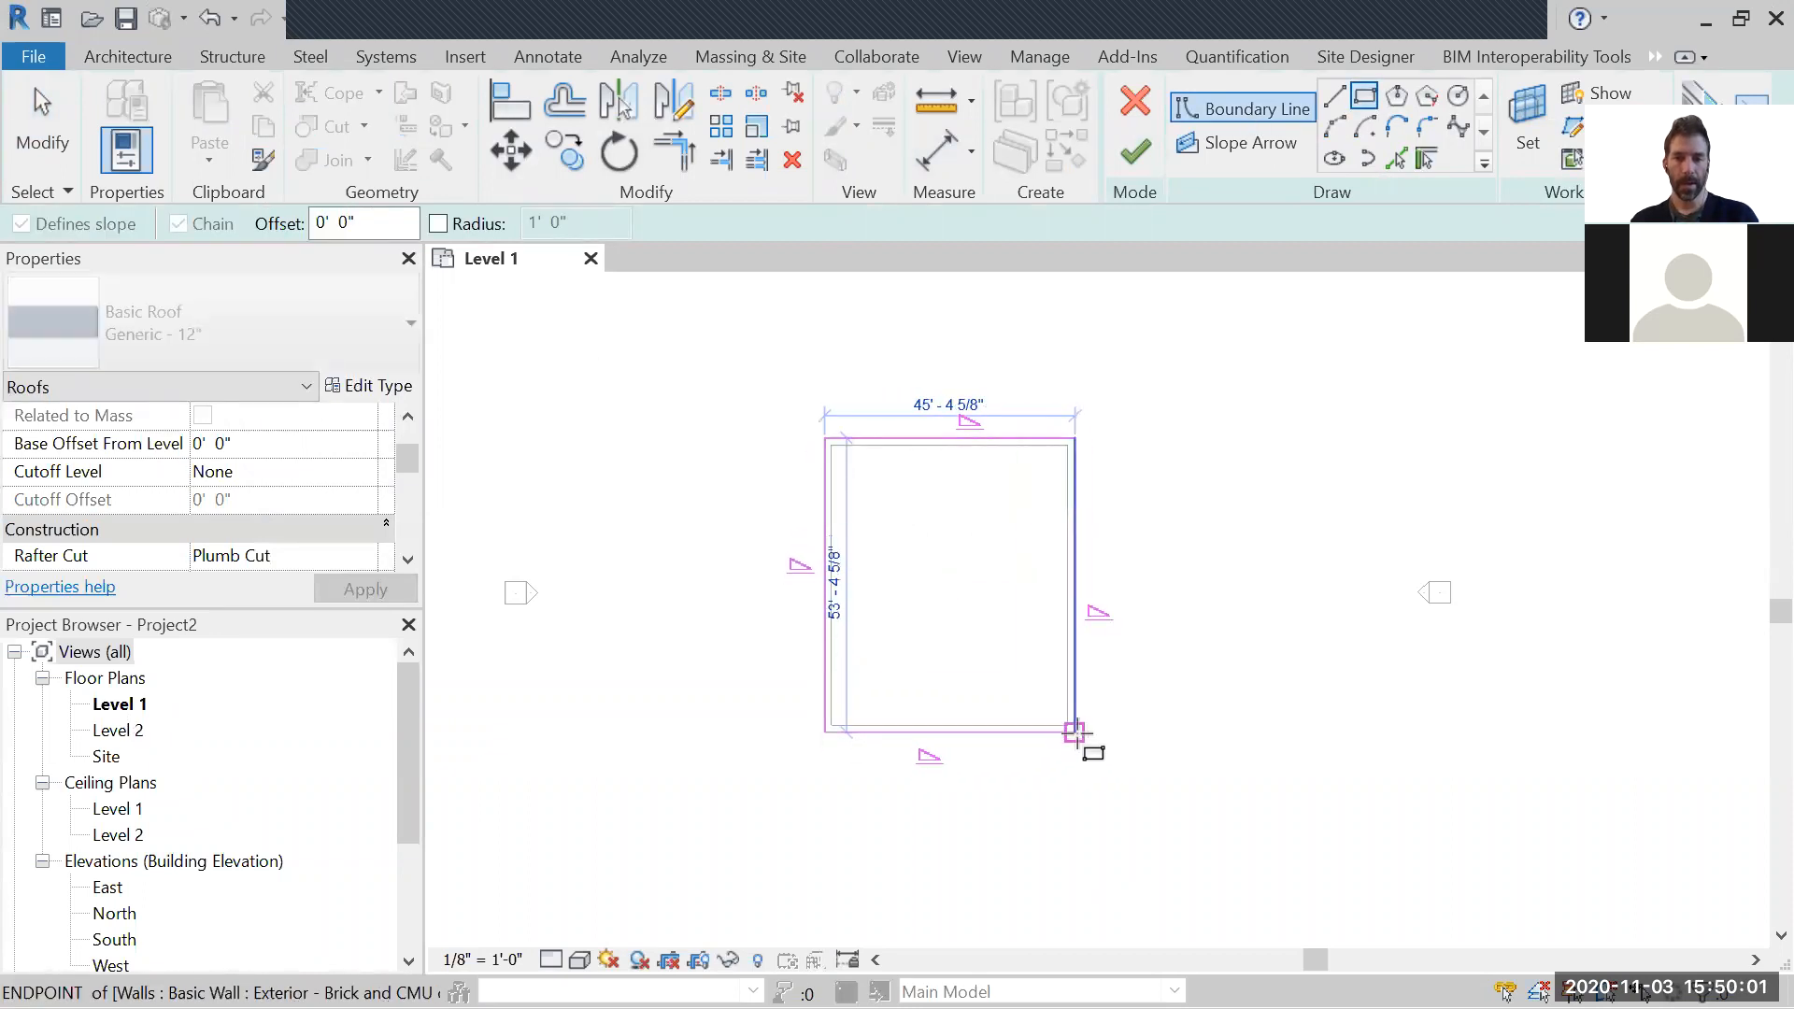
key("Escape")
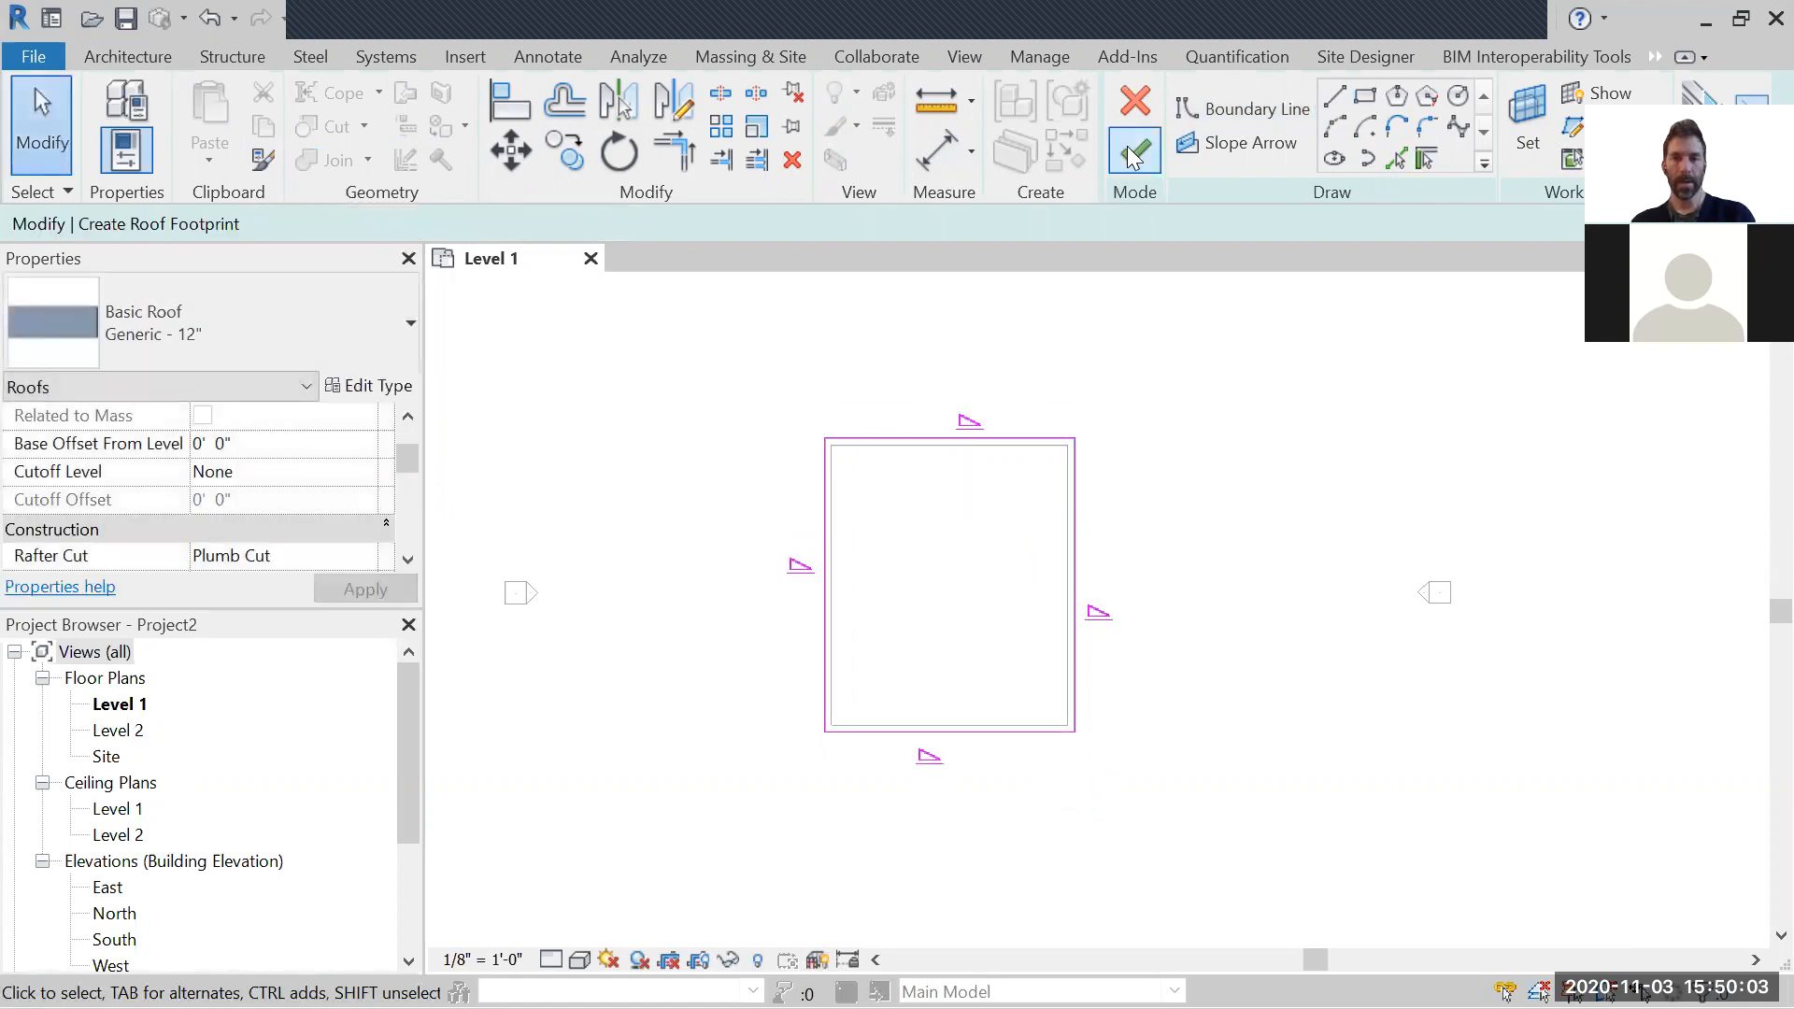
left_click(1135, 152)
Step: Attach the tops of all four walls to the hip roof in the 3D view
left_click(510, 18)
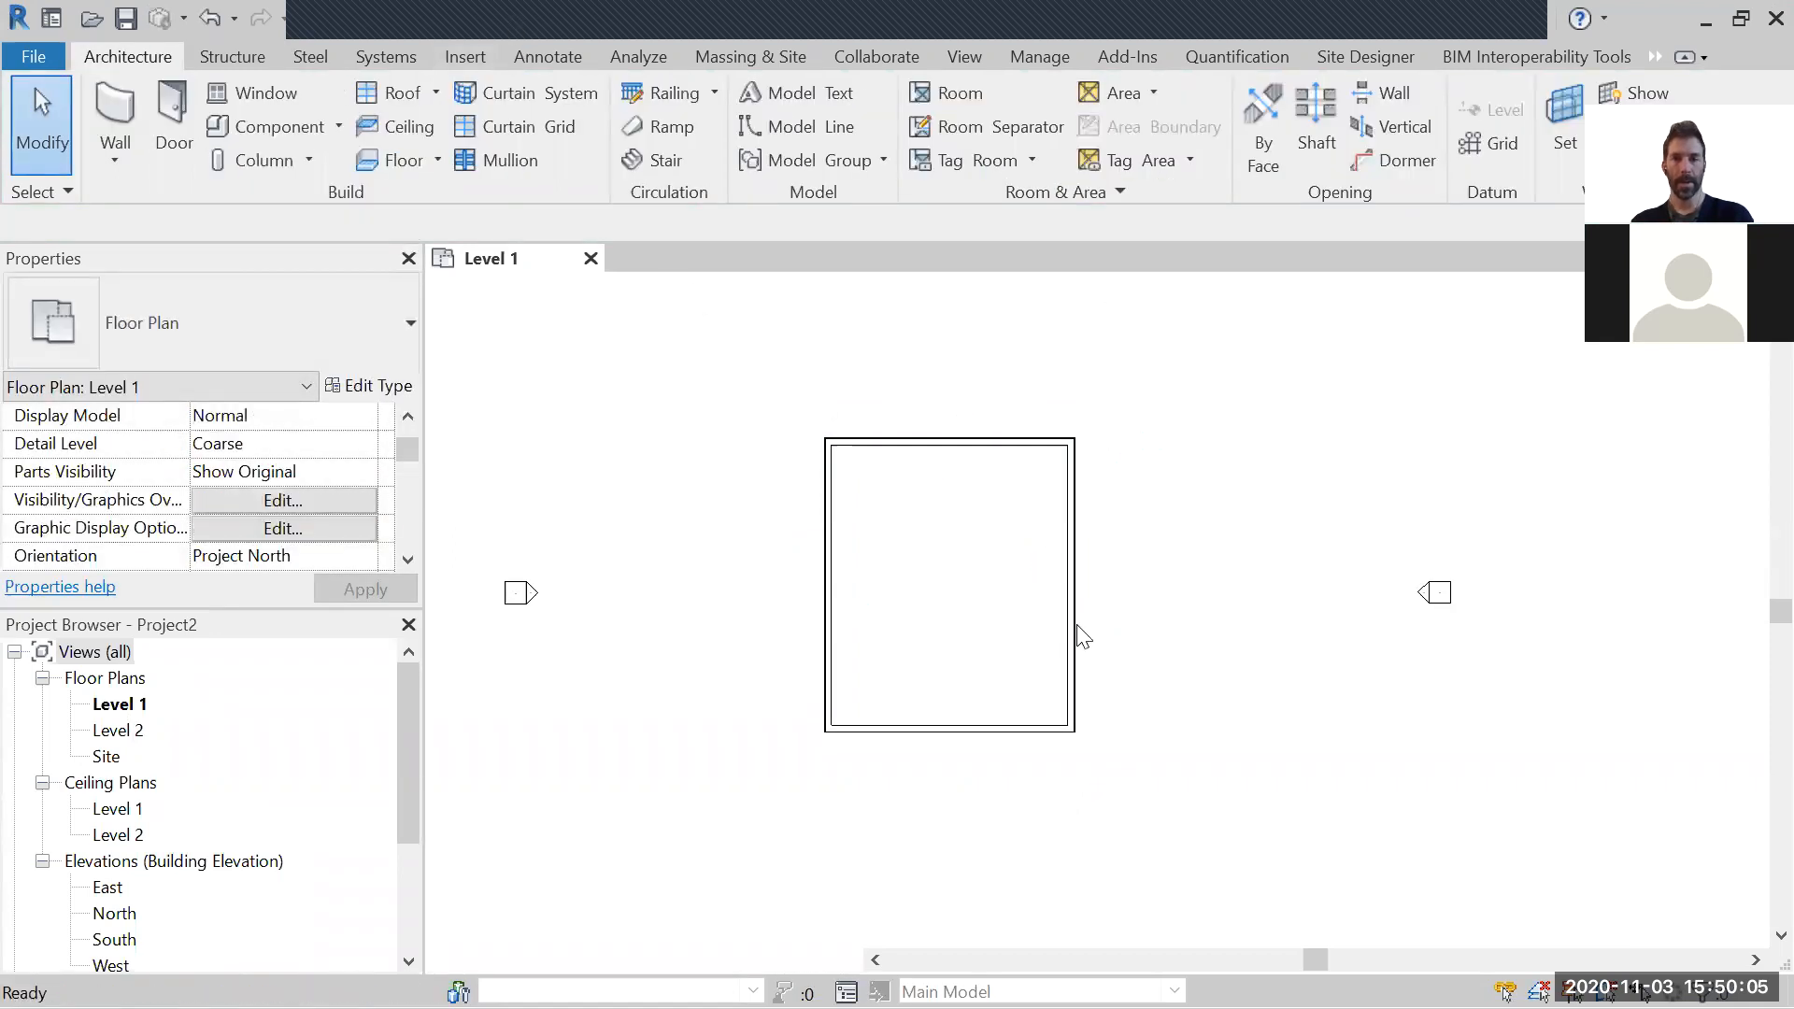
middle_click_drag(1032, 639, 1117, 546, "shift")
scroll(1037, 726, "up", 3)
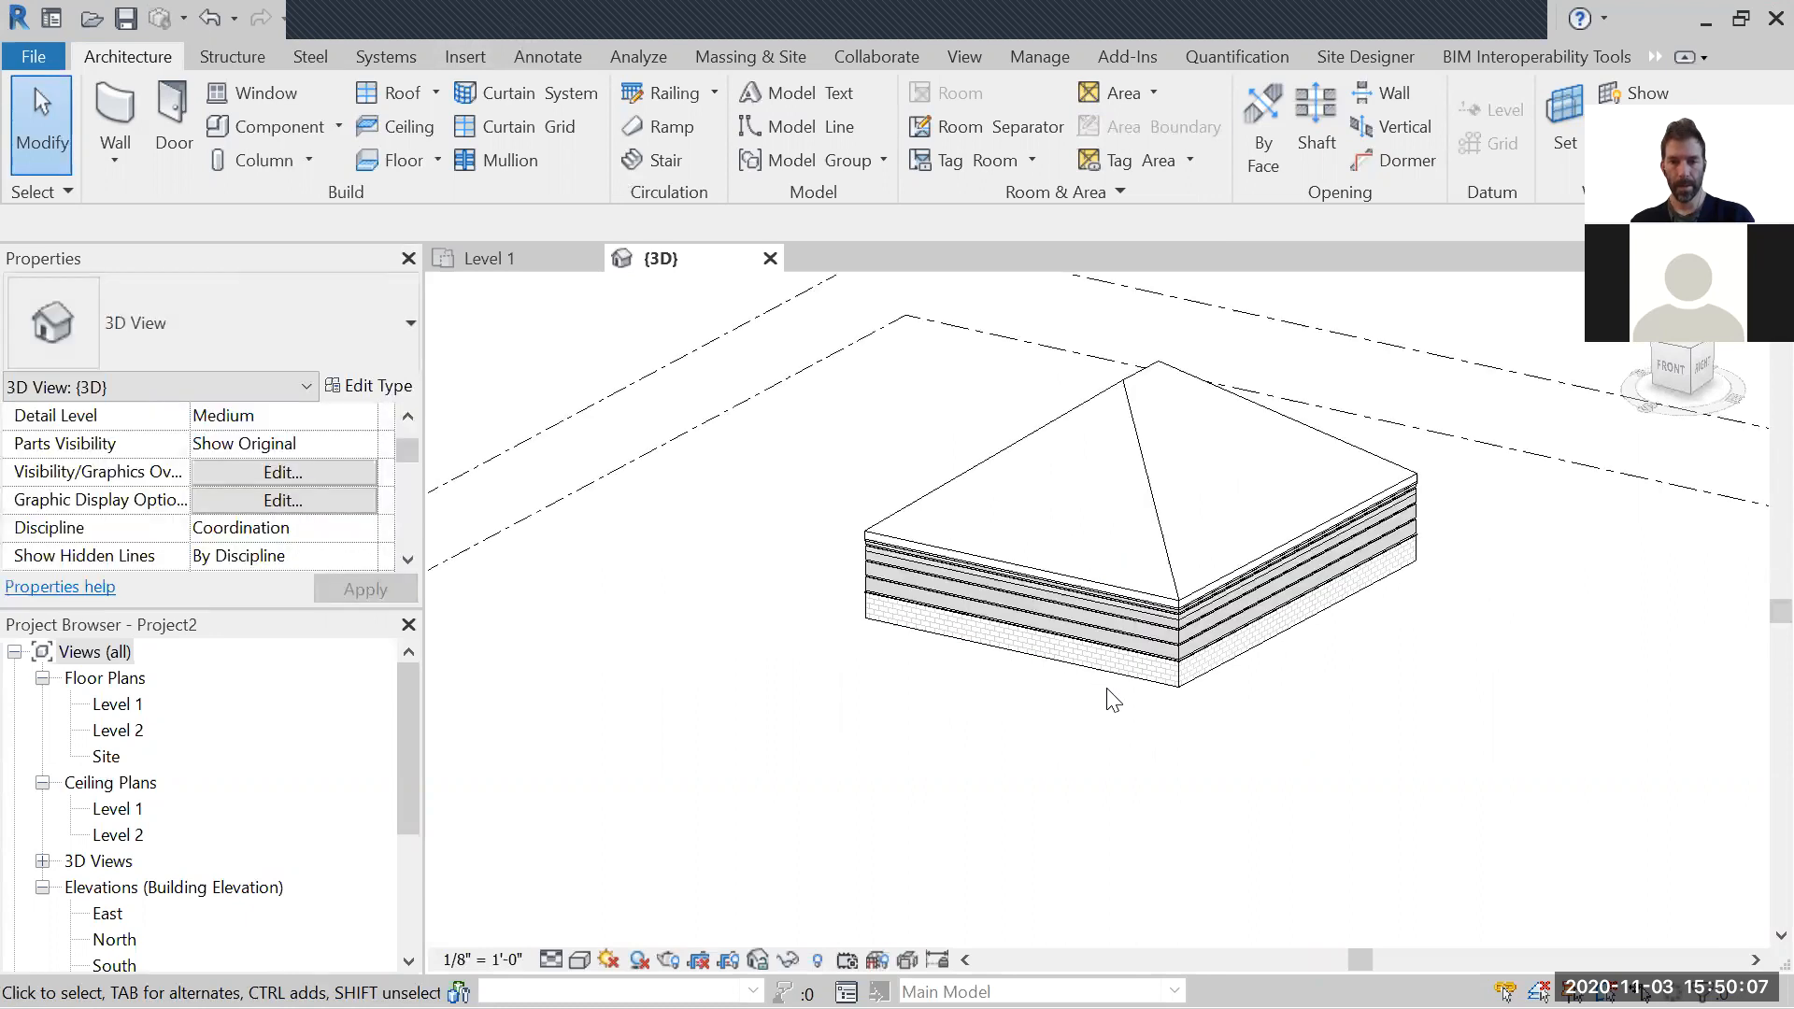
key("Tab")
left_click(1108, 691)
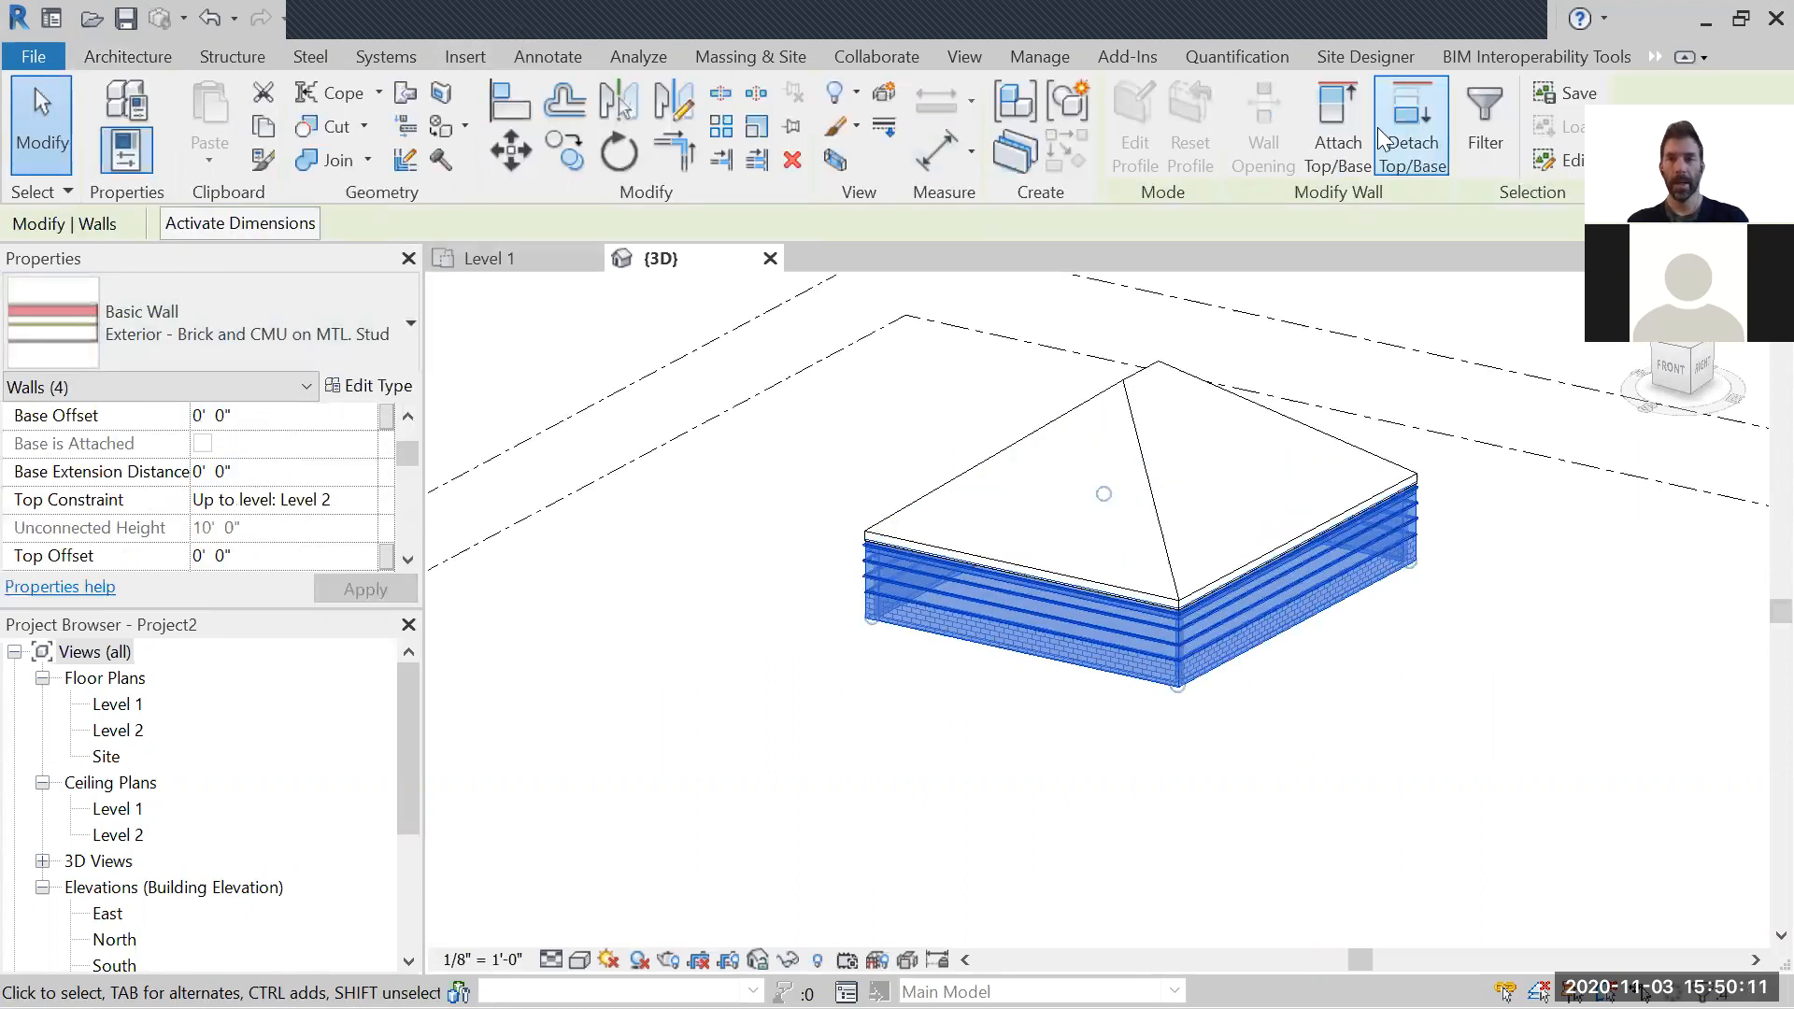
left_click(1338, 126)
left_click(1201, 449)
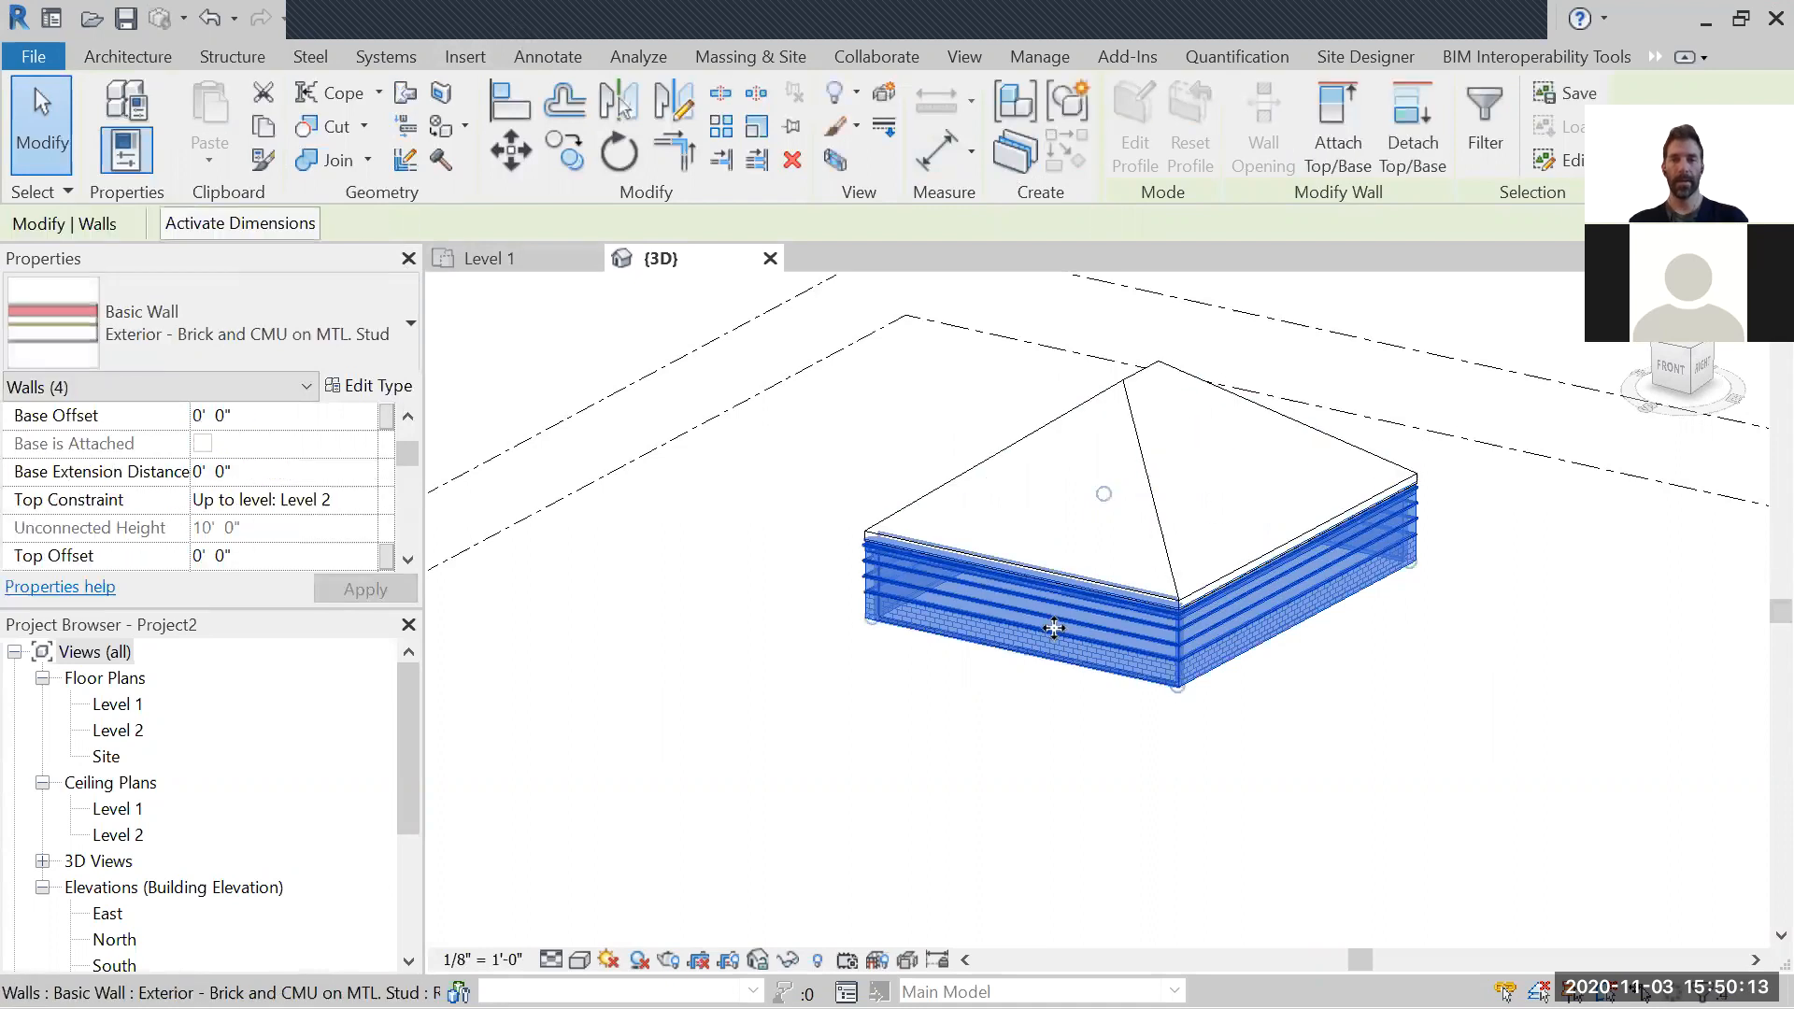
key("Escape")
Step: Place a Fixed 36" x 48" window in the west wall on the Level 1 plan, about 7'-6" from the north corner
scroll(1177, 619, "up", 5)
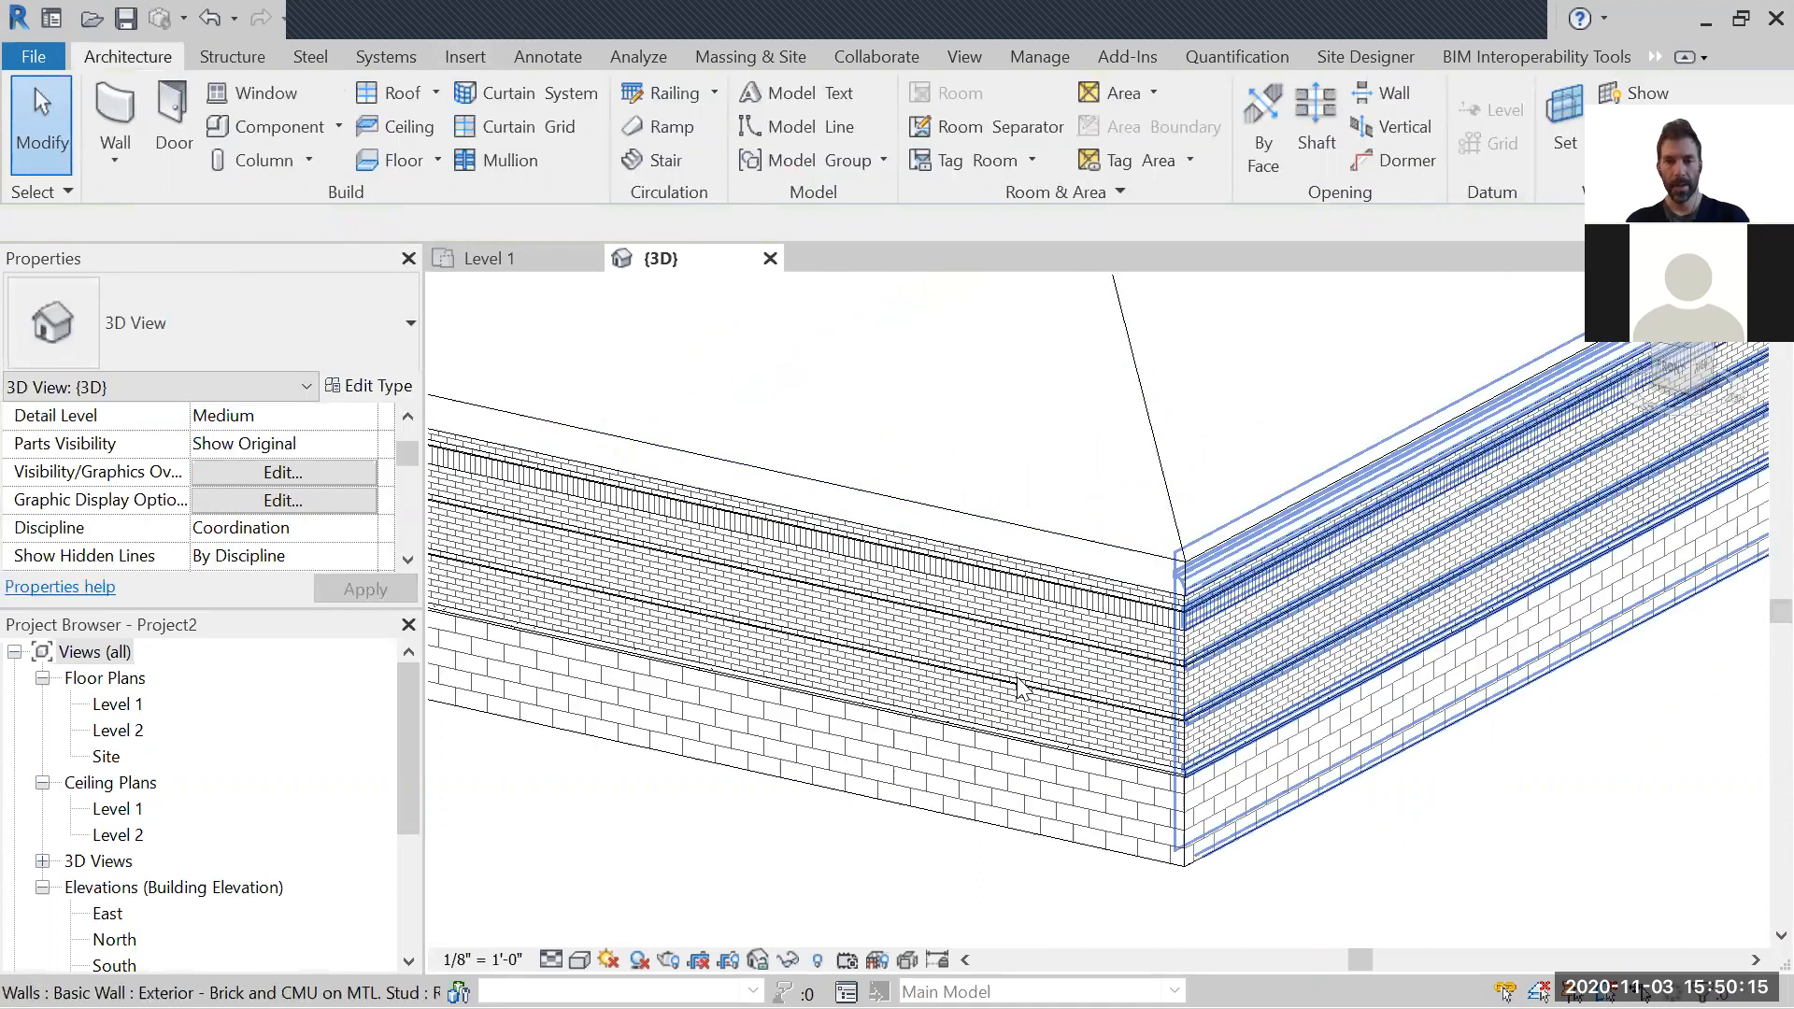
scroll(1228, 697, "down", 3)
double_click(136, 732)
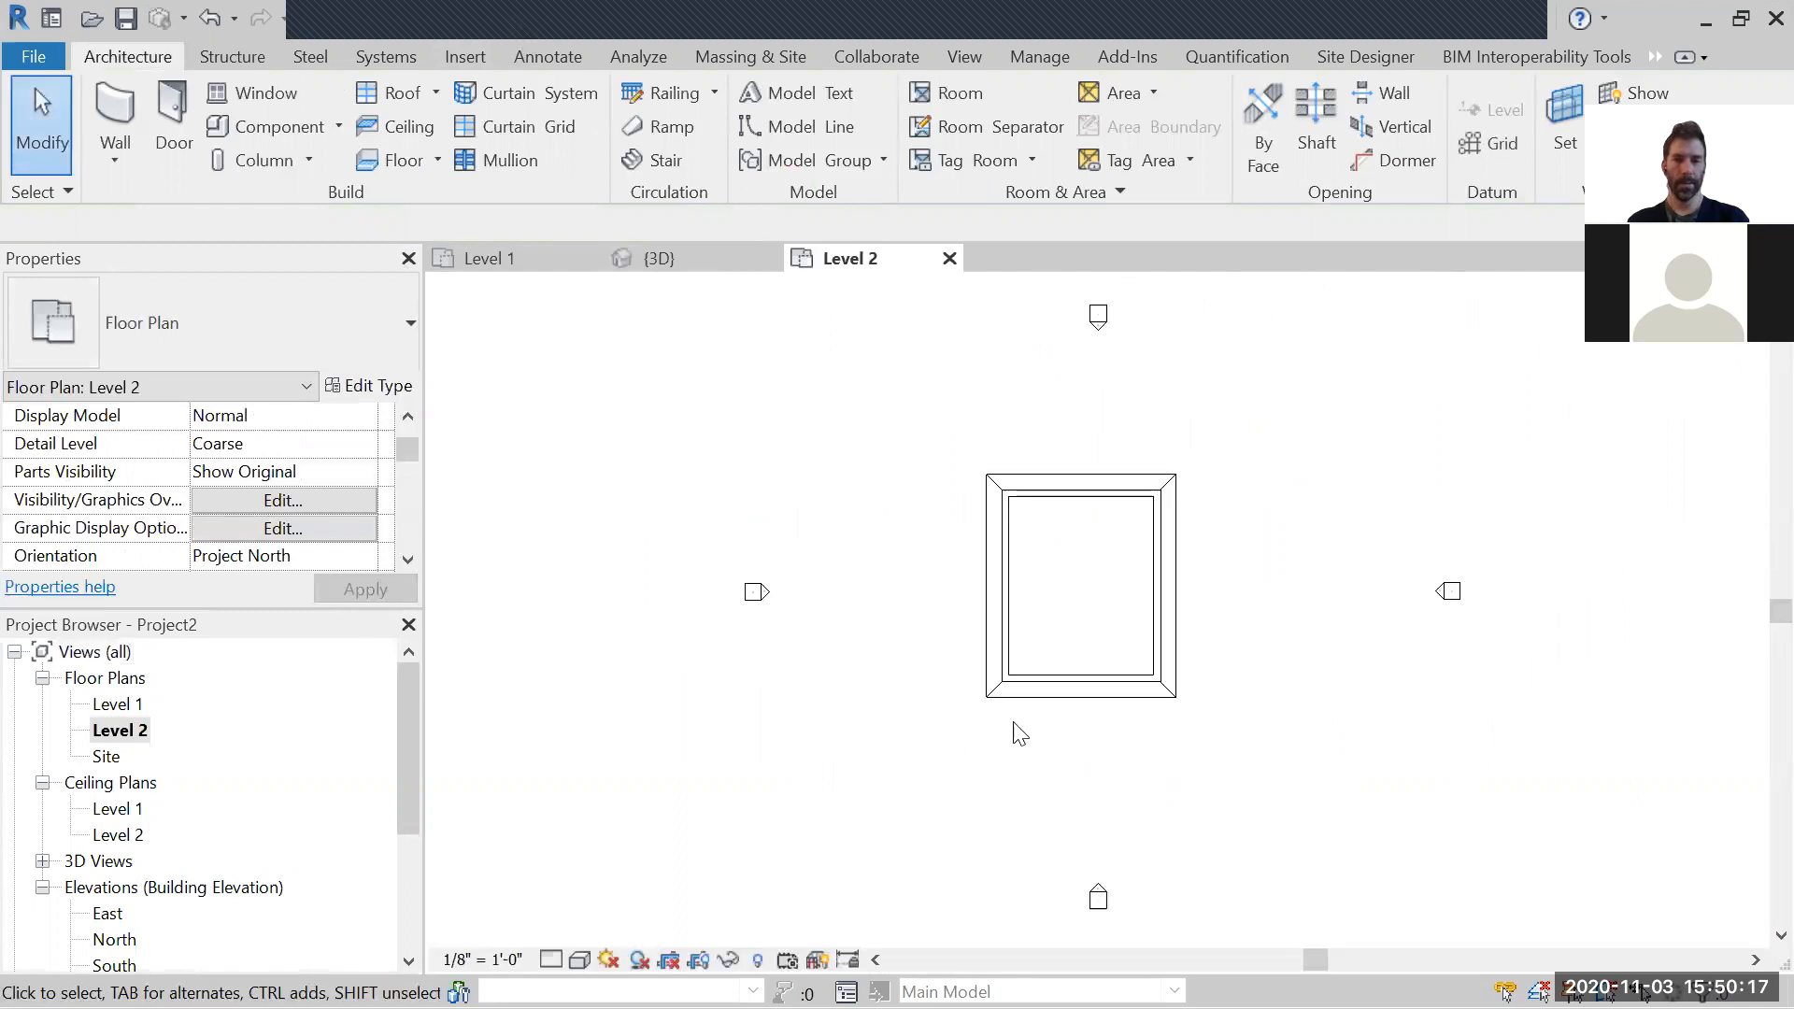
left_click(108, 706)
double_click(108, 707)
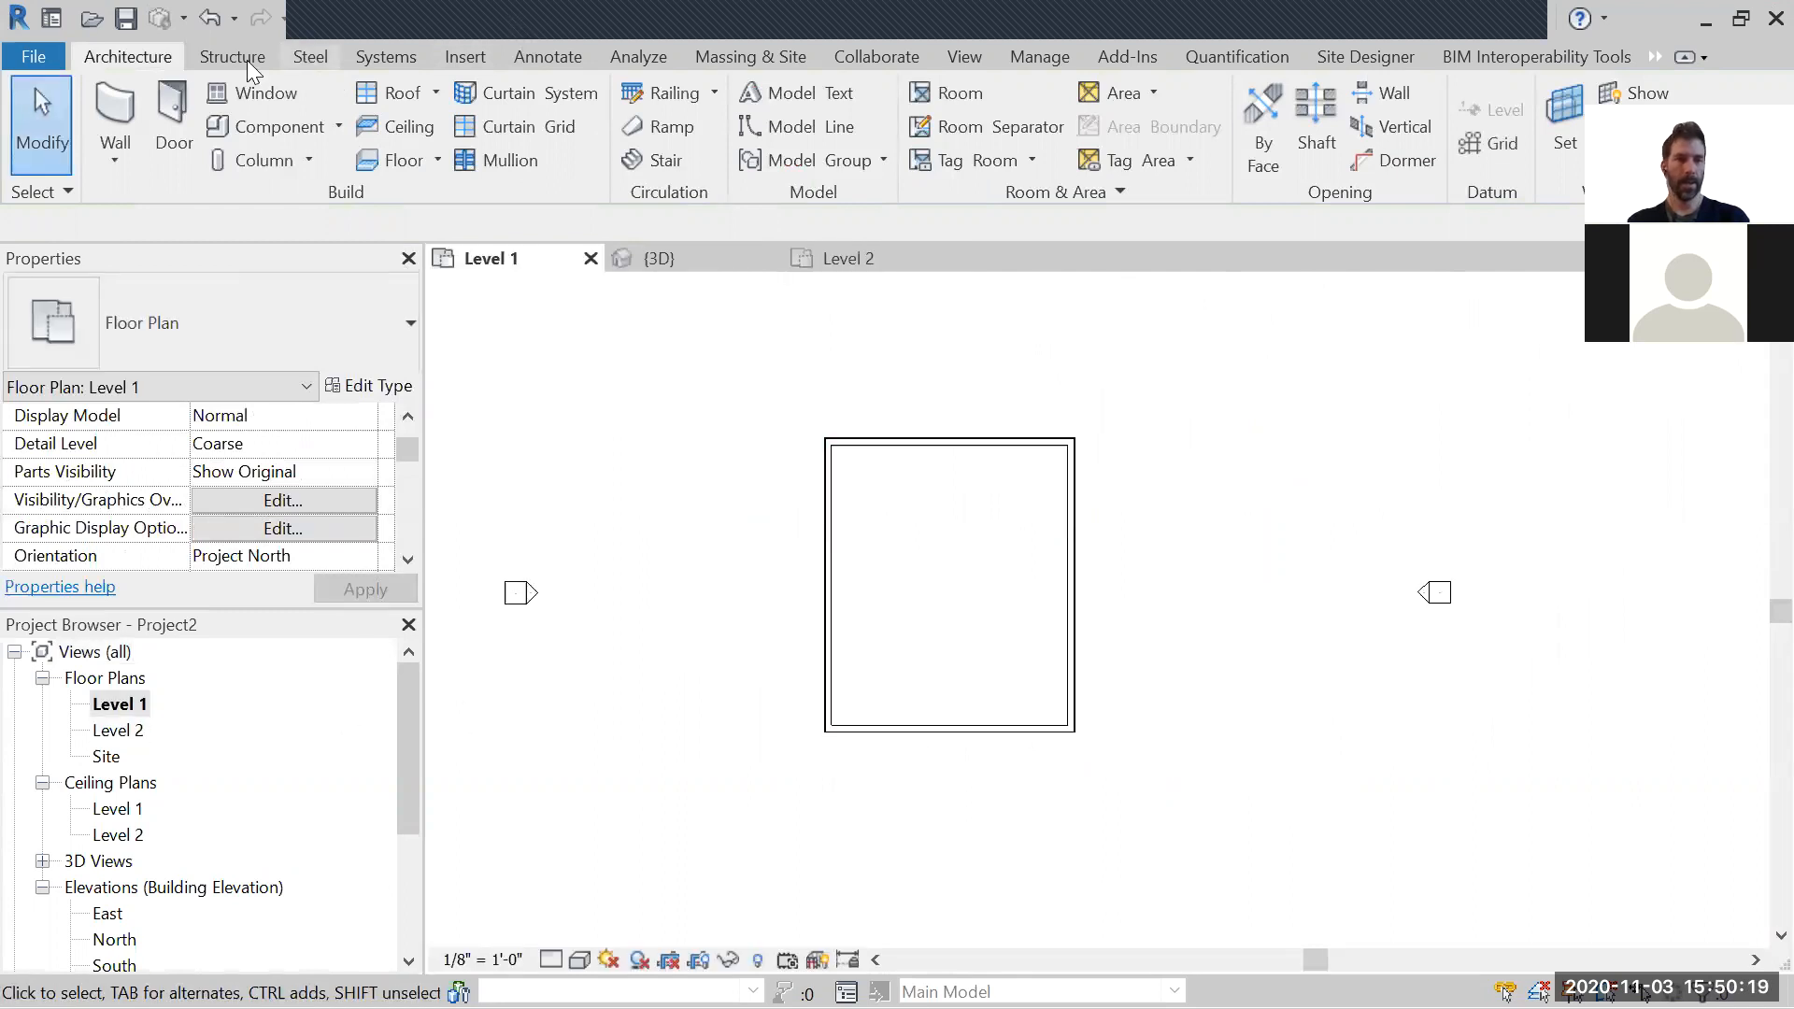
left_click(243, 97)
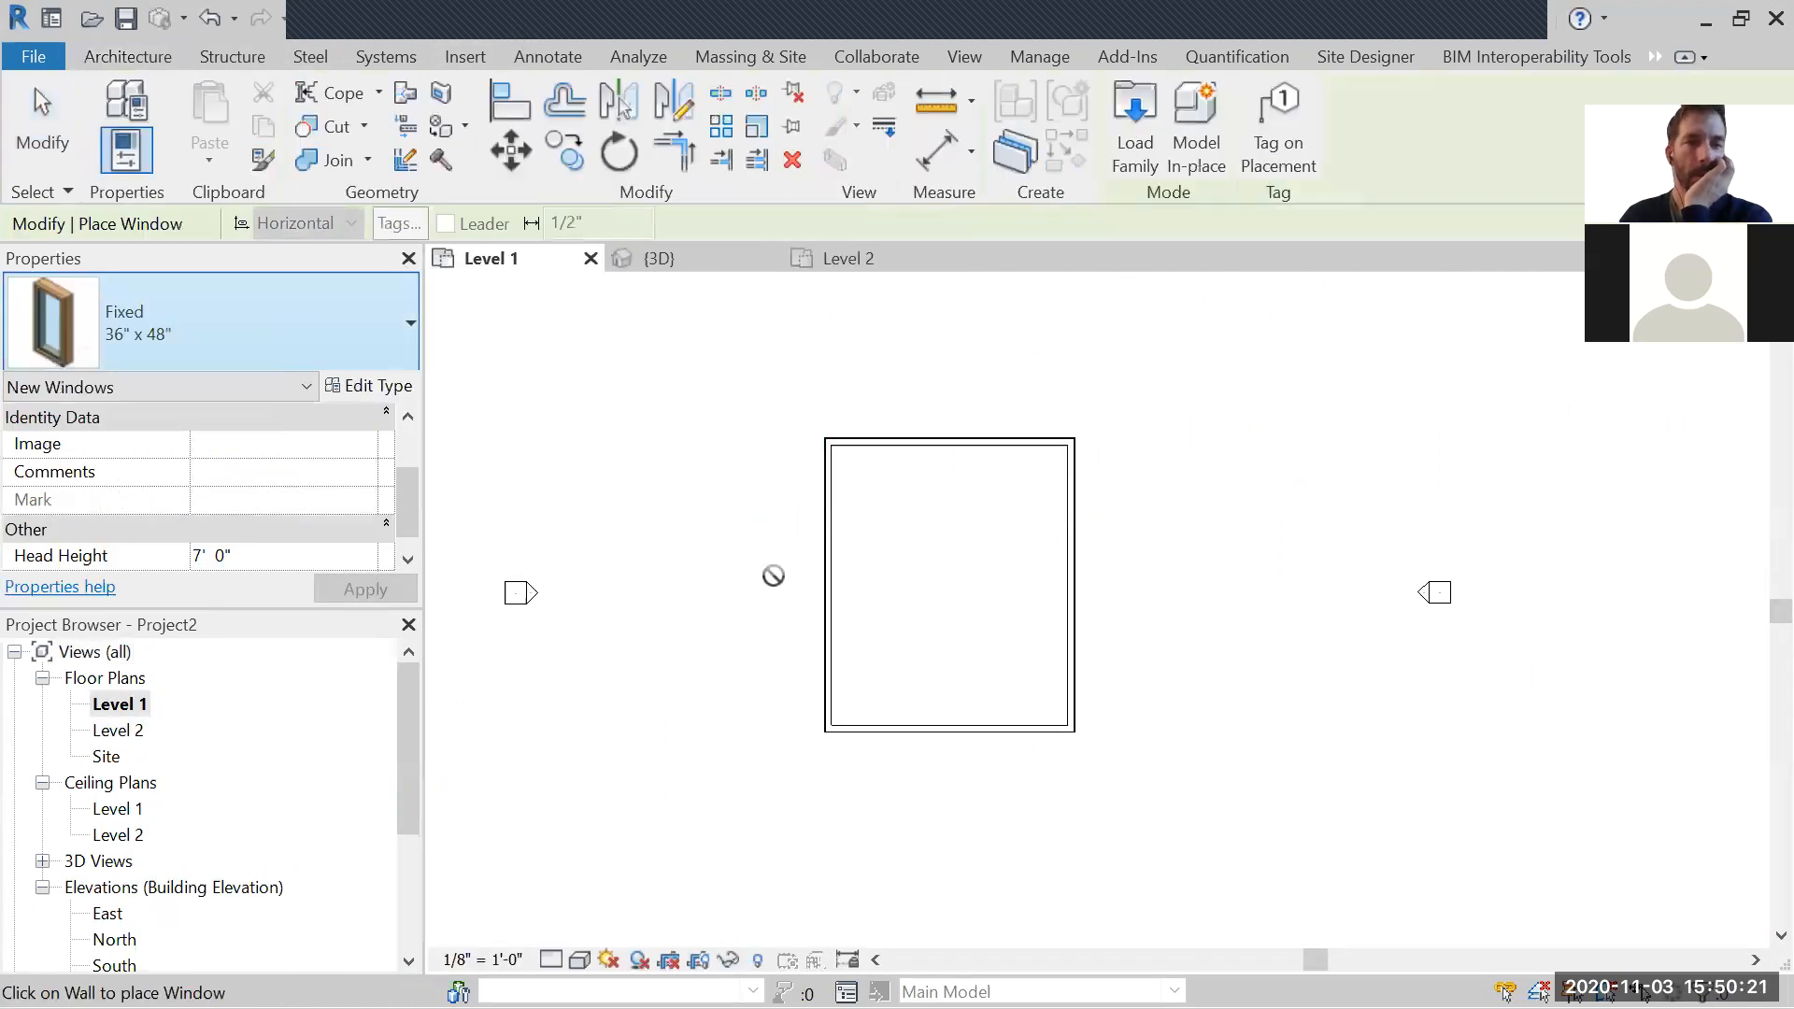
scroll(832, 523, "up", 5)
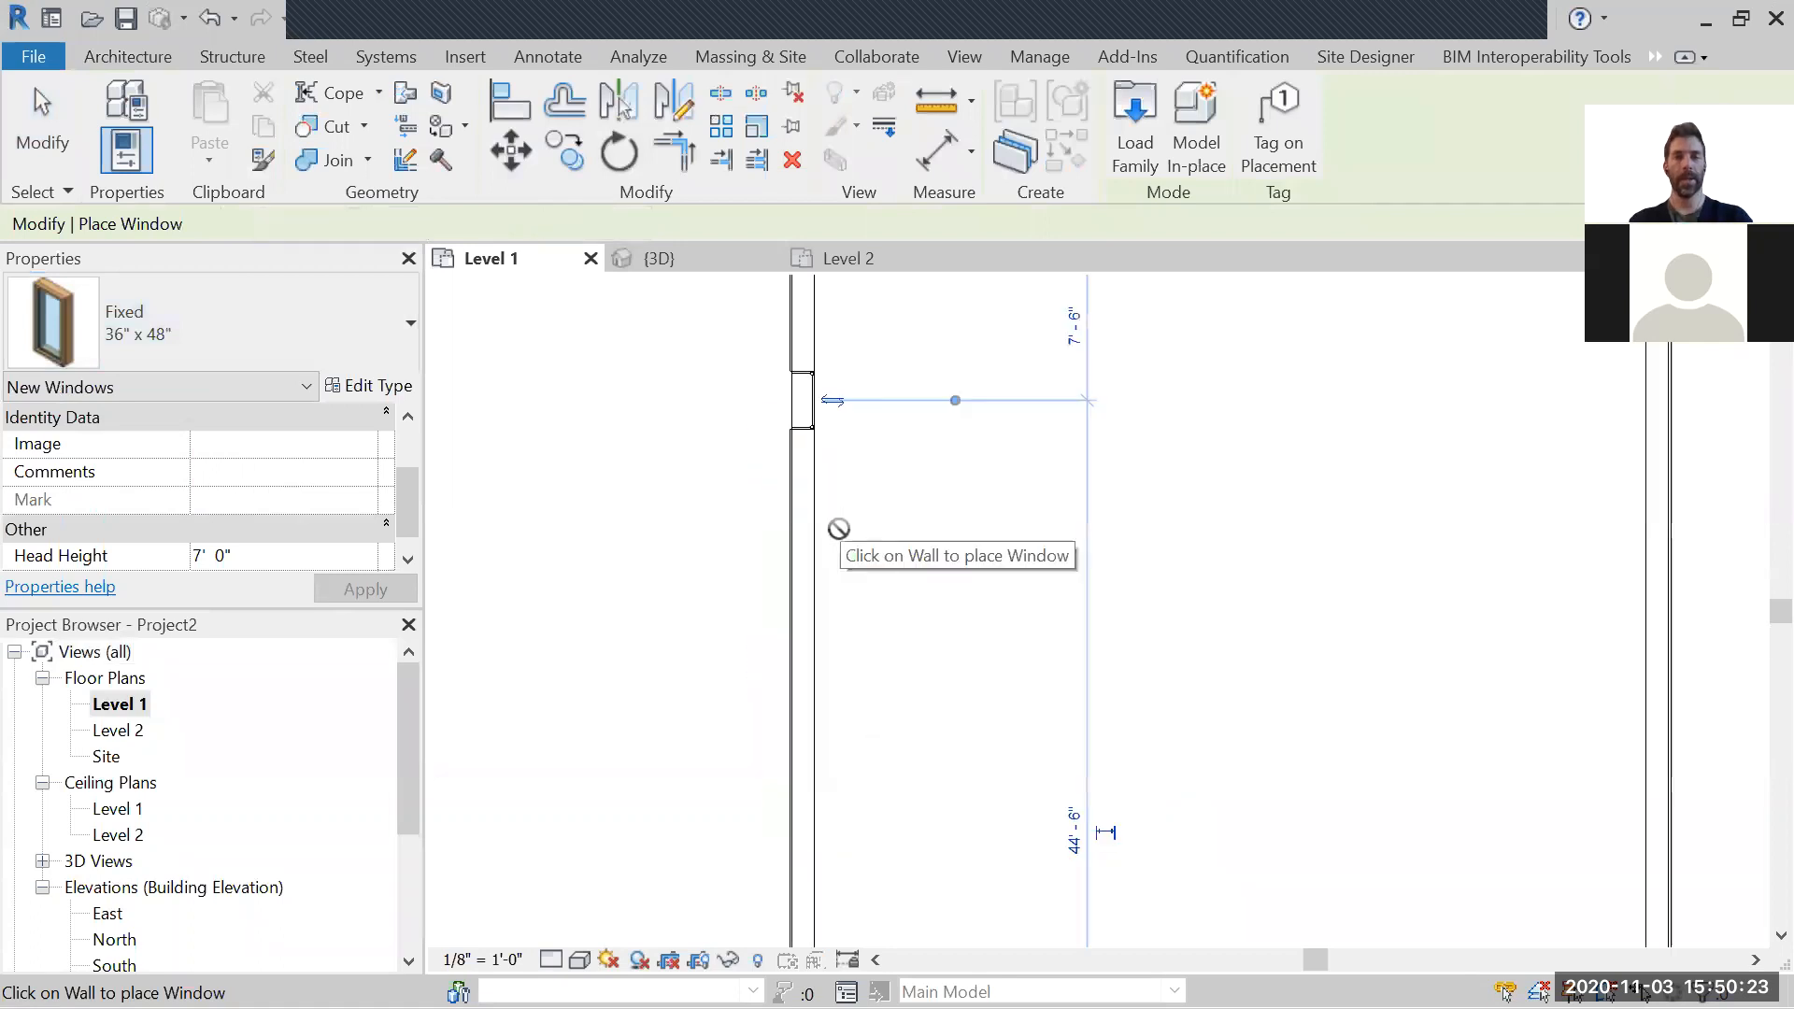
key("Escape")
key("Escape")
Step: Copy the window 7'-6" southward along the west wall
left_click(809, 392)
left_click(810, 376)
left_click(810, 570)
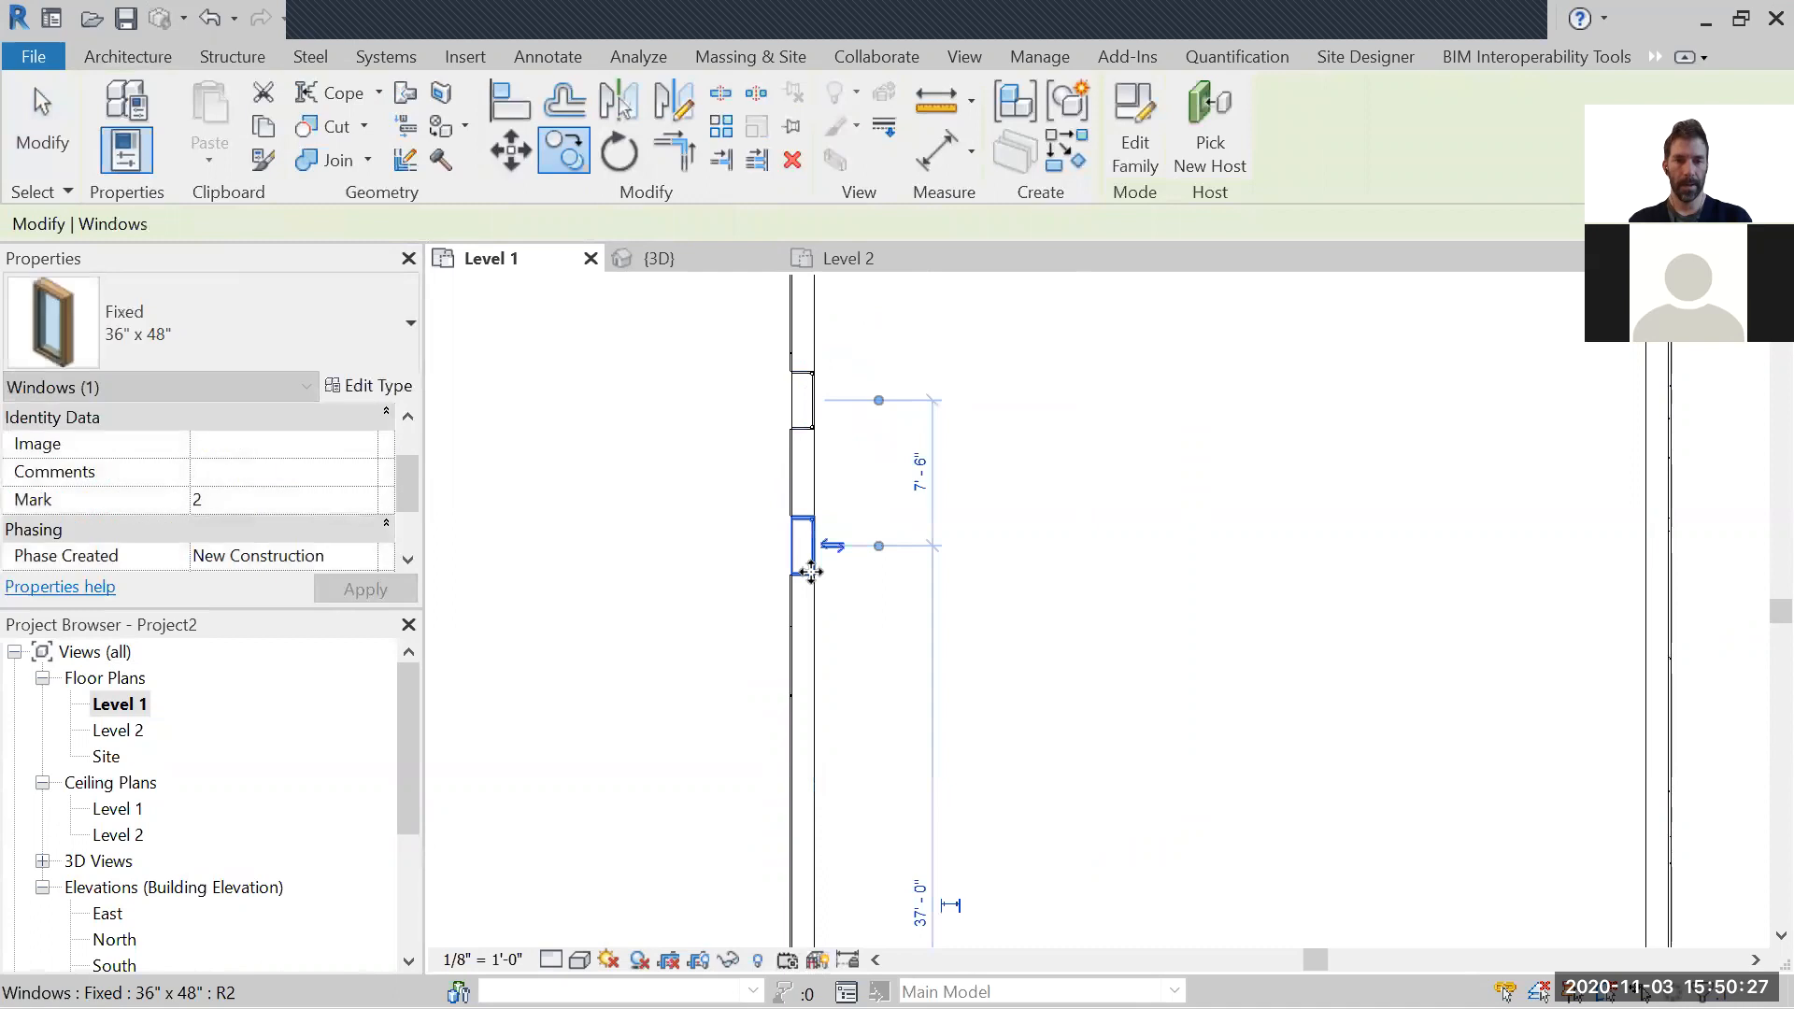
Step: Make multiple copies of the second window down the rest of the west wall at 7'-6" spacing
key("c")
key("c")
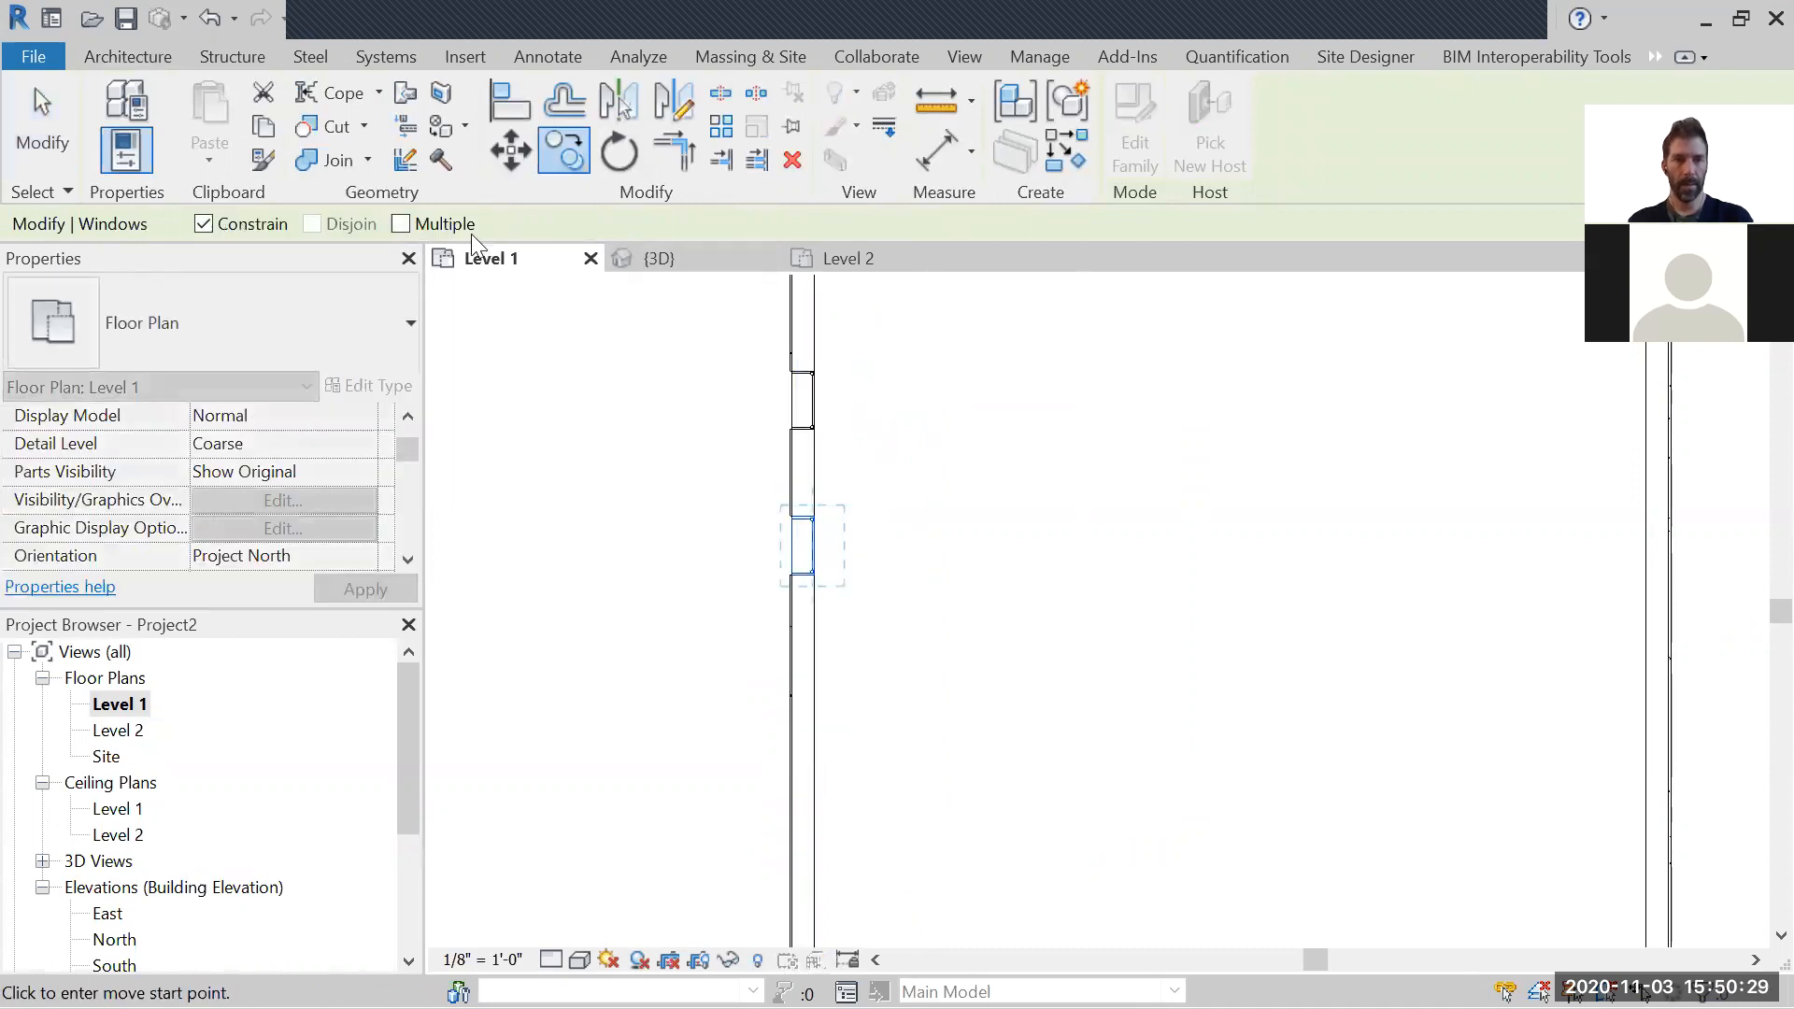
scroll(814, 399, "up", 1)
left_click(813, 399)
left_click(819, 586)
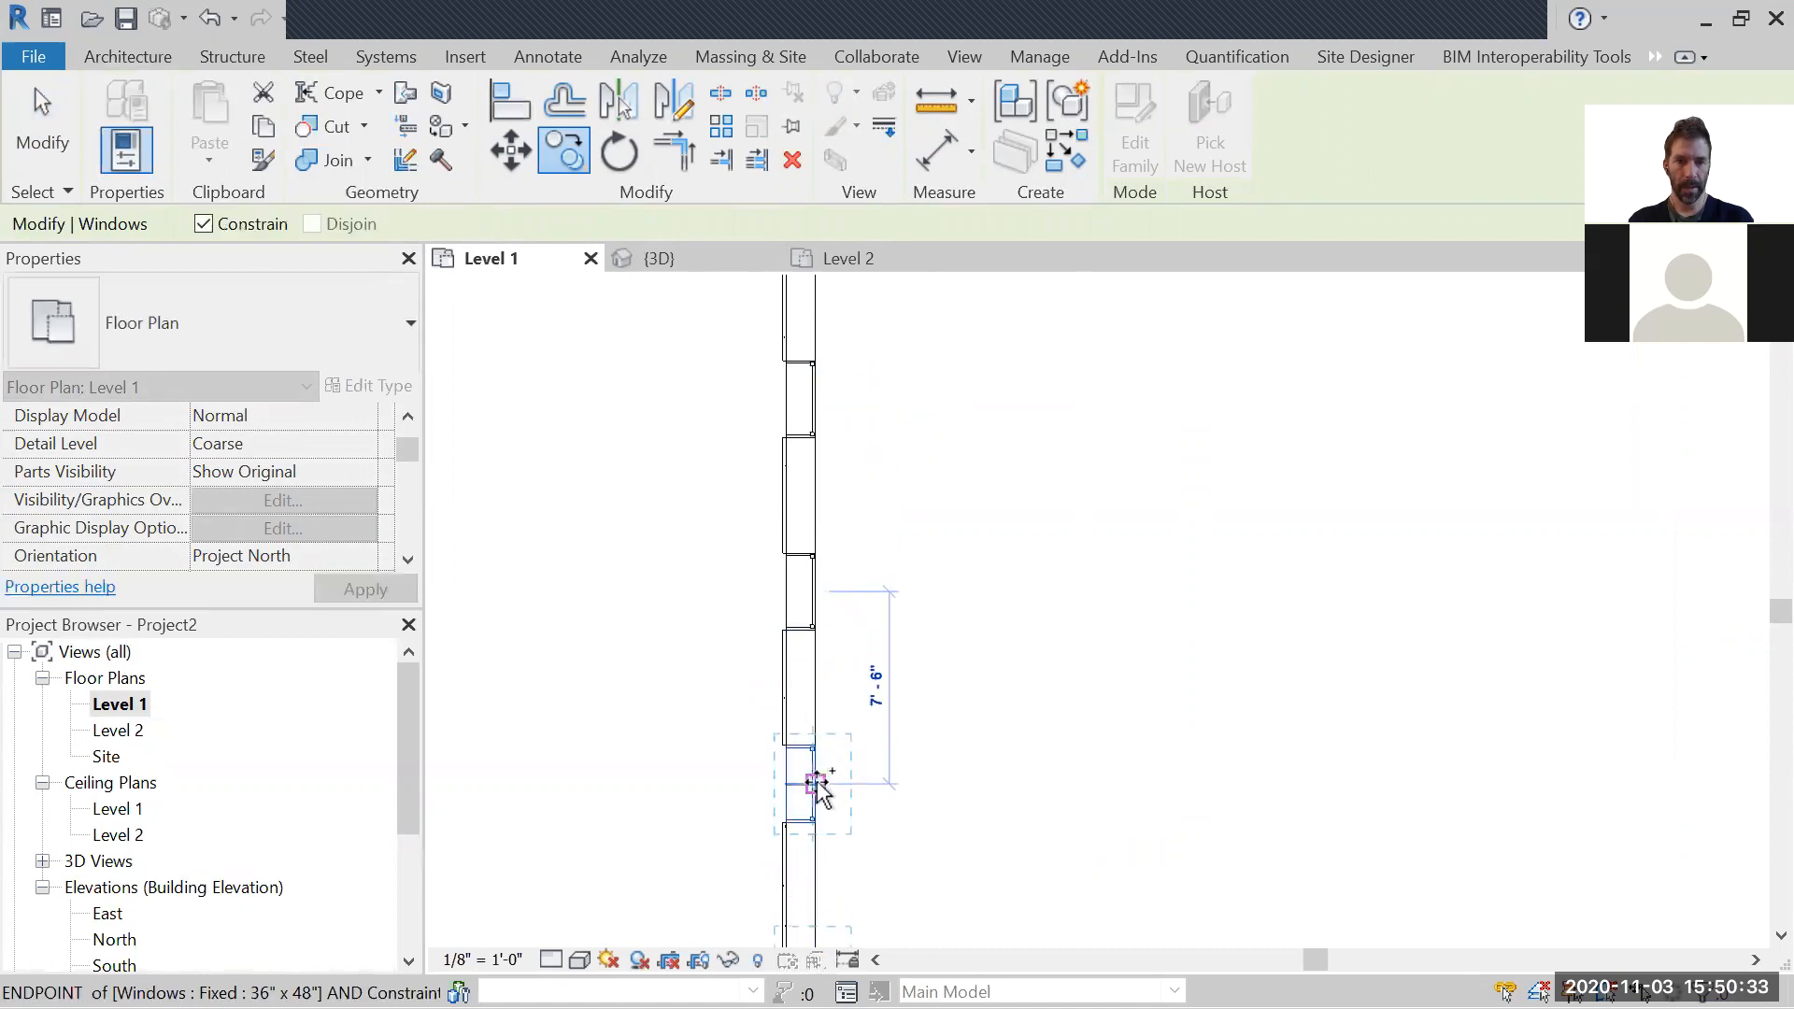
scroll(944, 811, "down", 3)
scroll(877, 573, "up", 2)
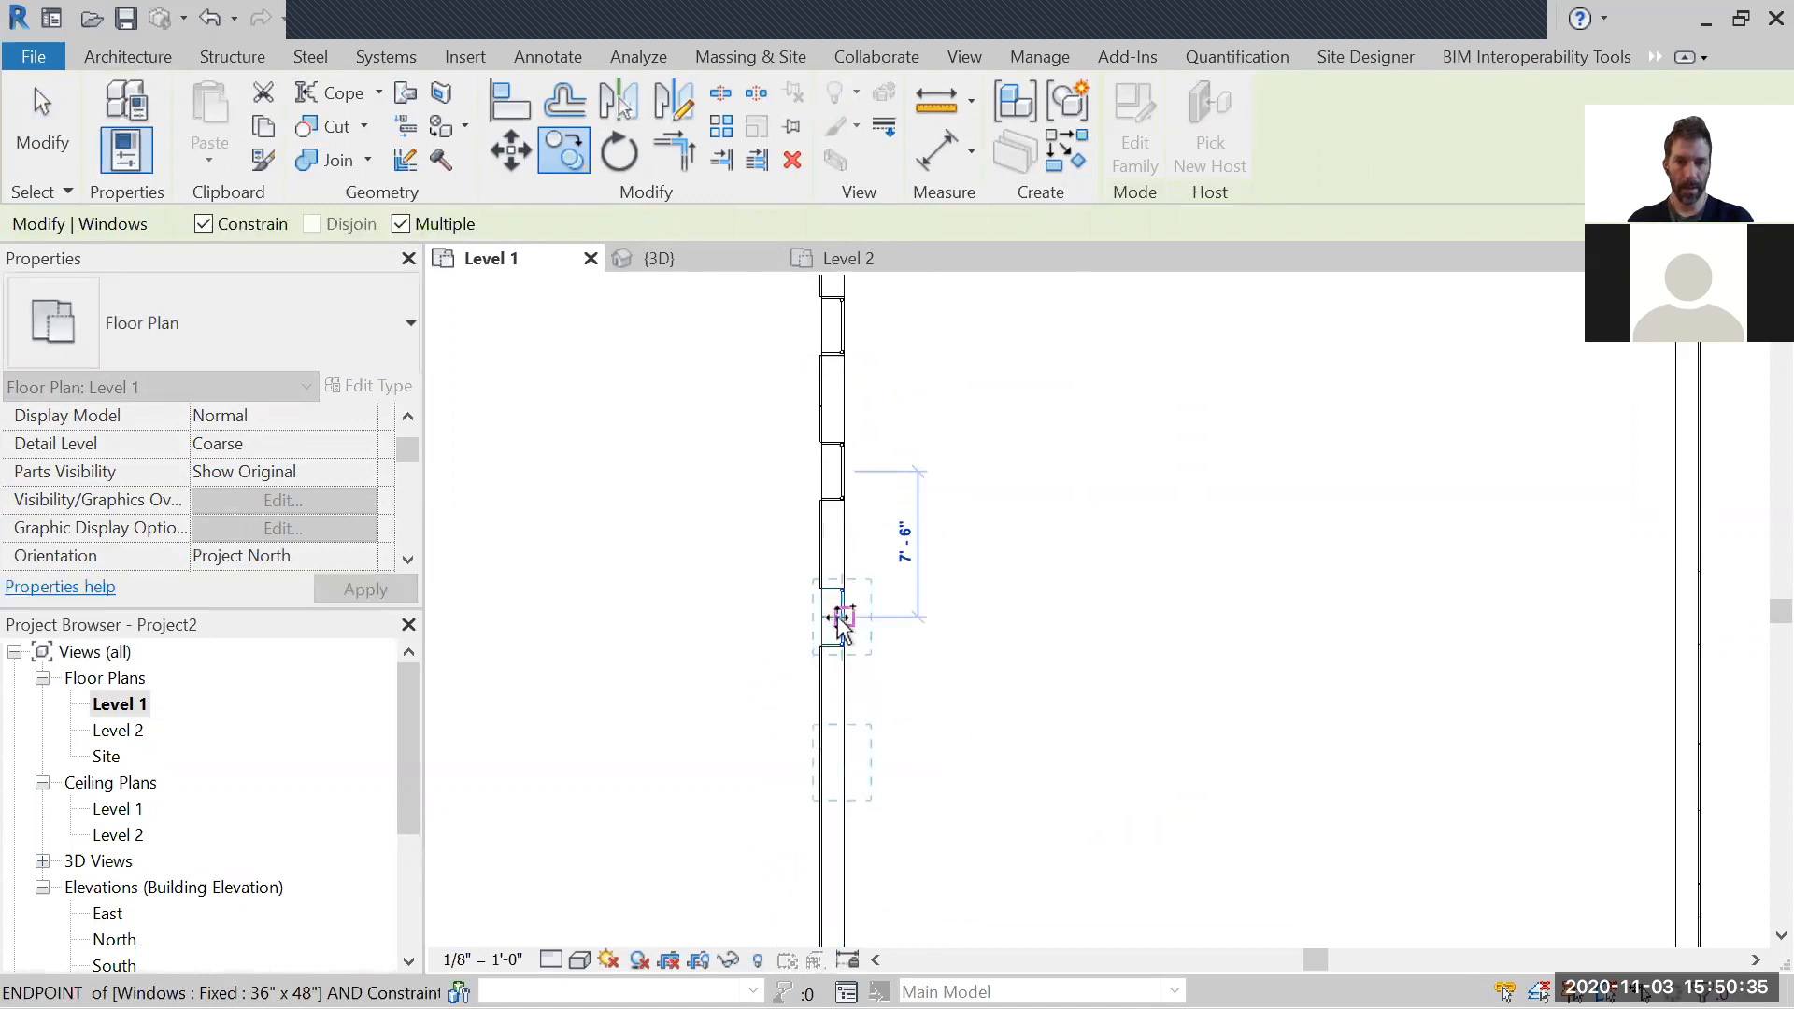
left_click(845, 761)
scroll(960, 790, "down", 1)
middle_click_drag(961, 659, 960, 581)
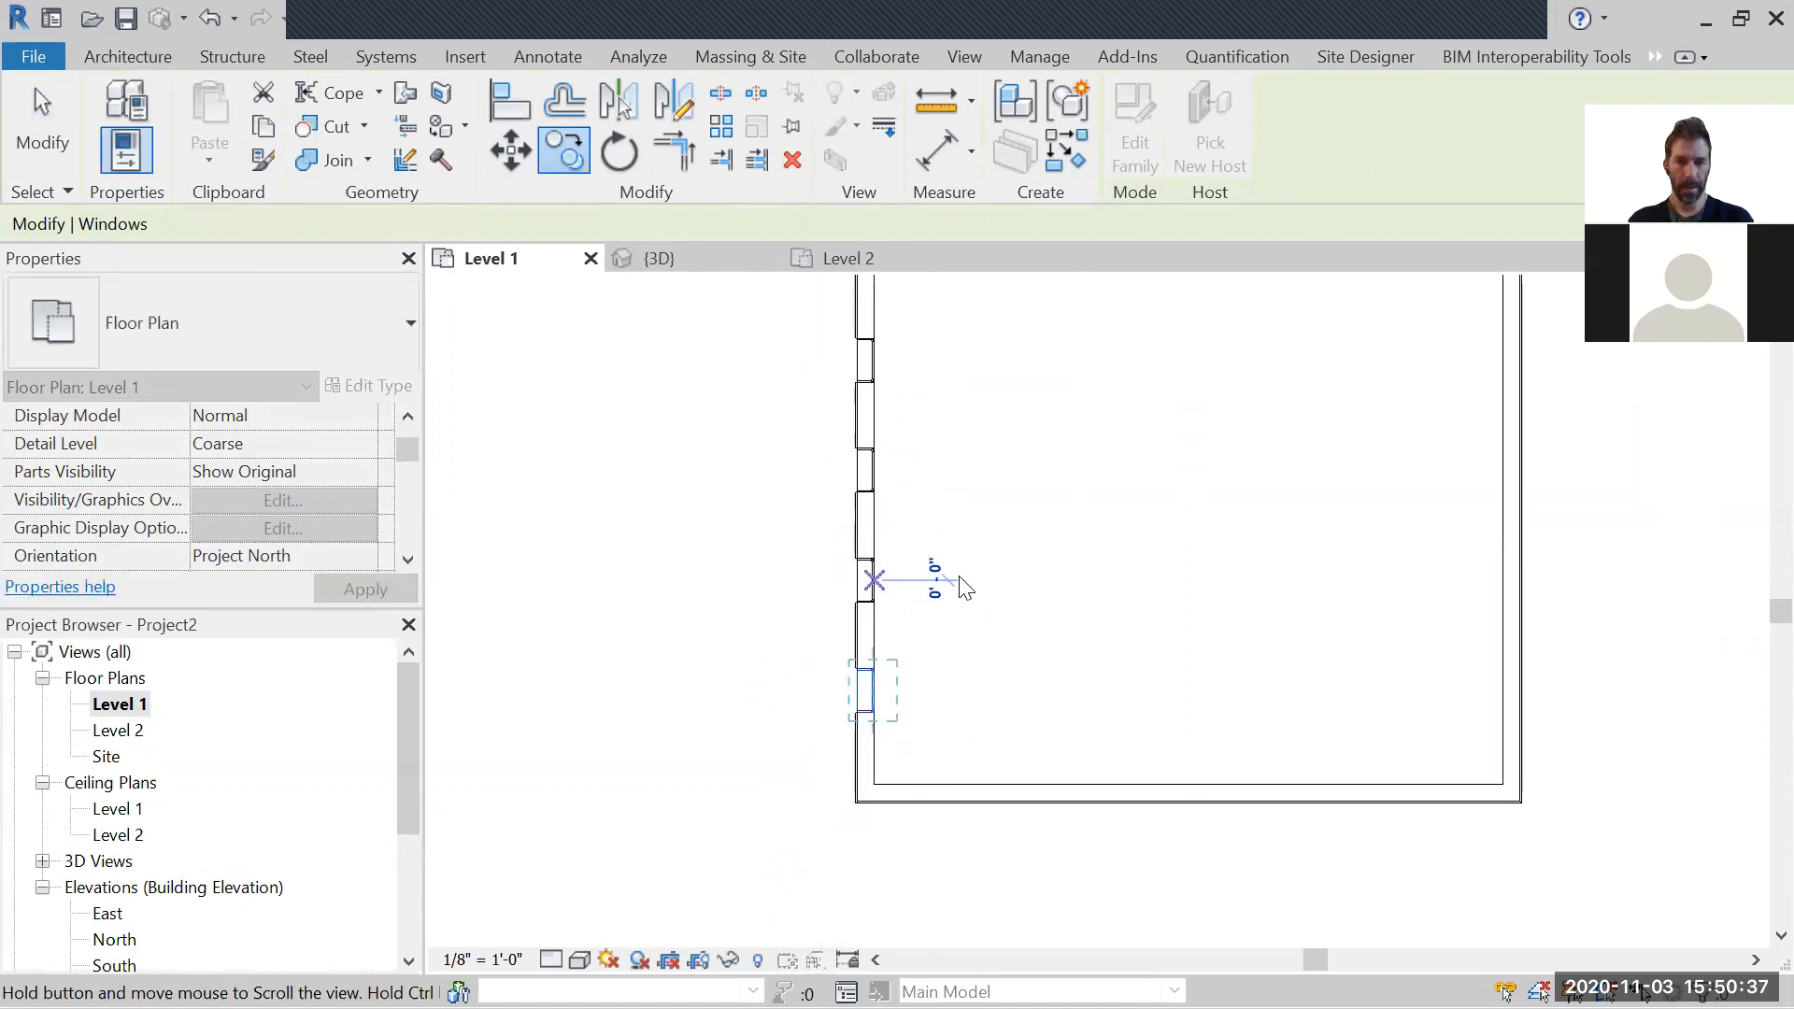
key("Escape")
key("Escape")
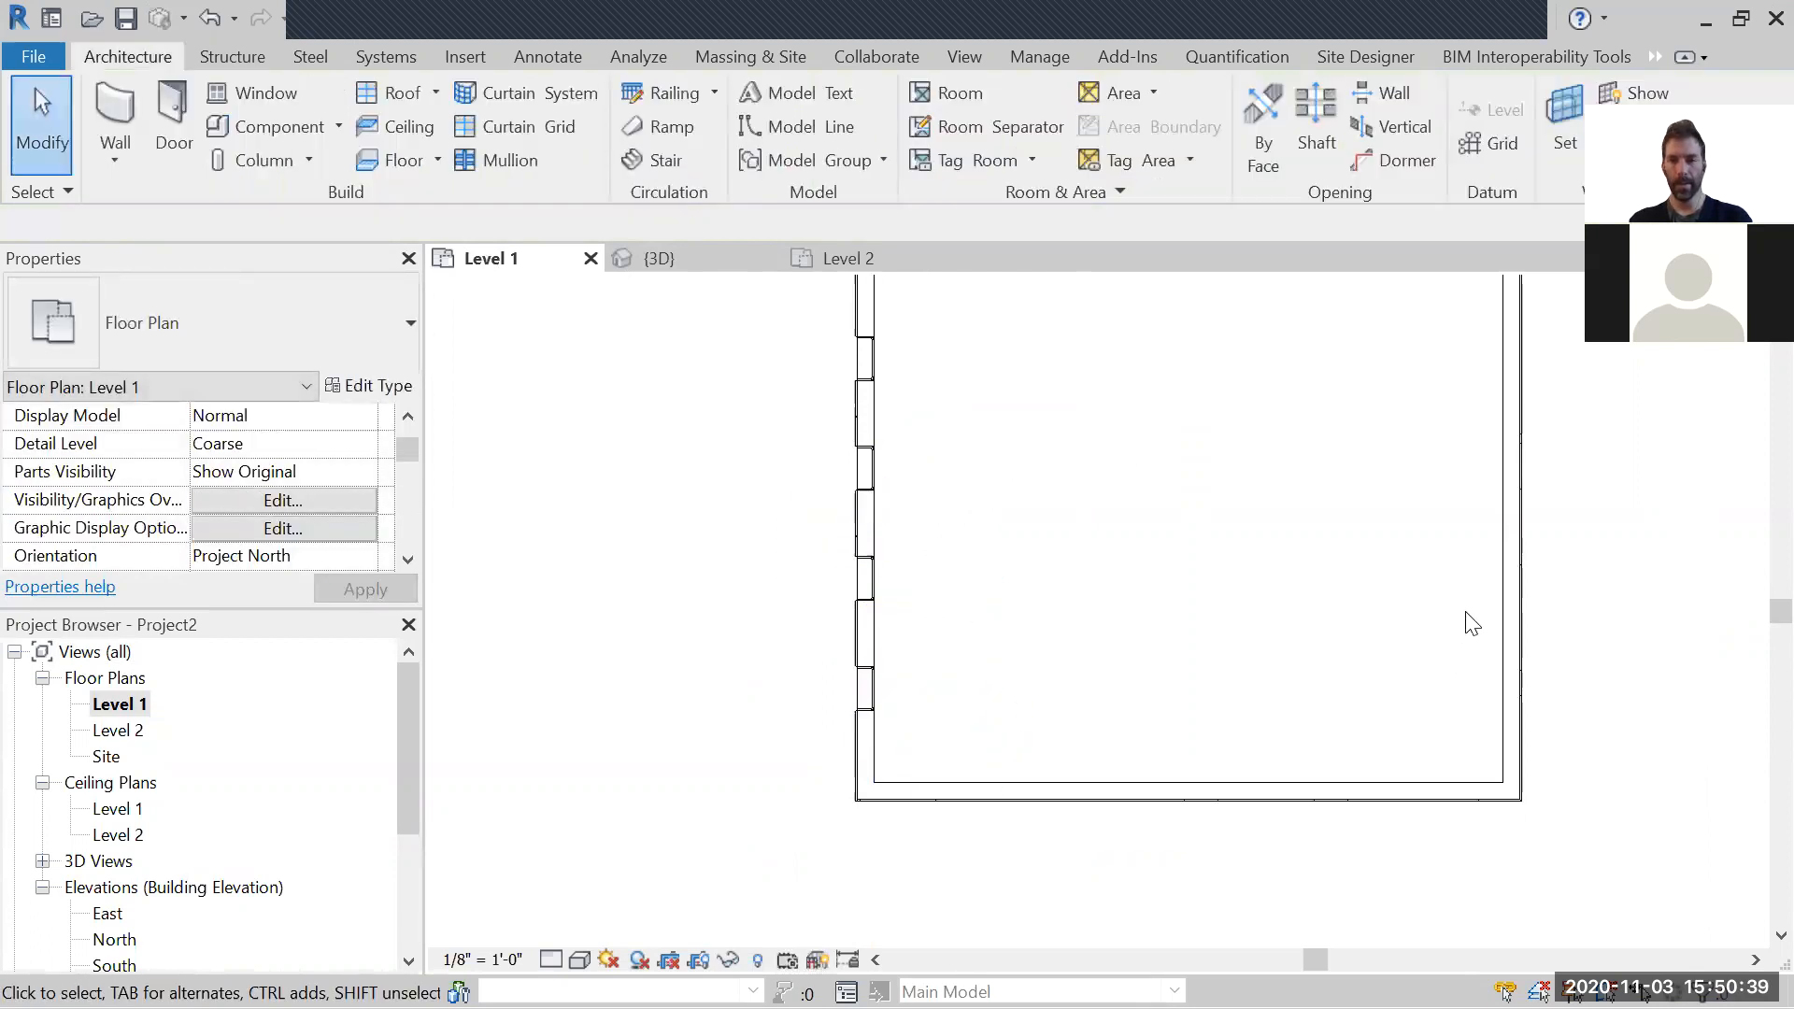
Step: Change the east wall's type to Curtain Wall 1
left_click(1506, 575)
left_click(410, 323)
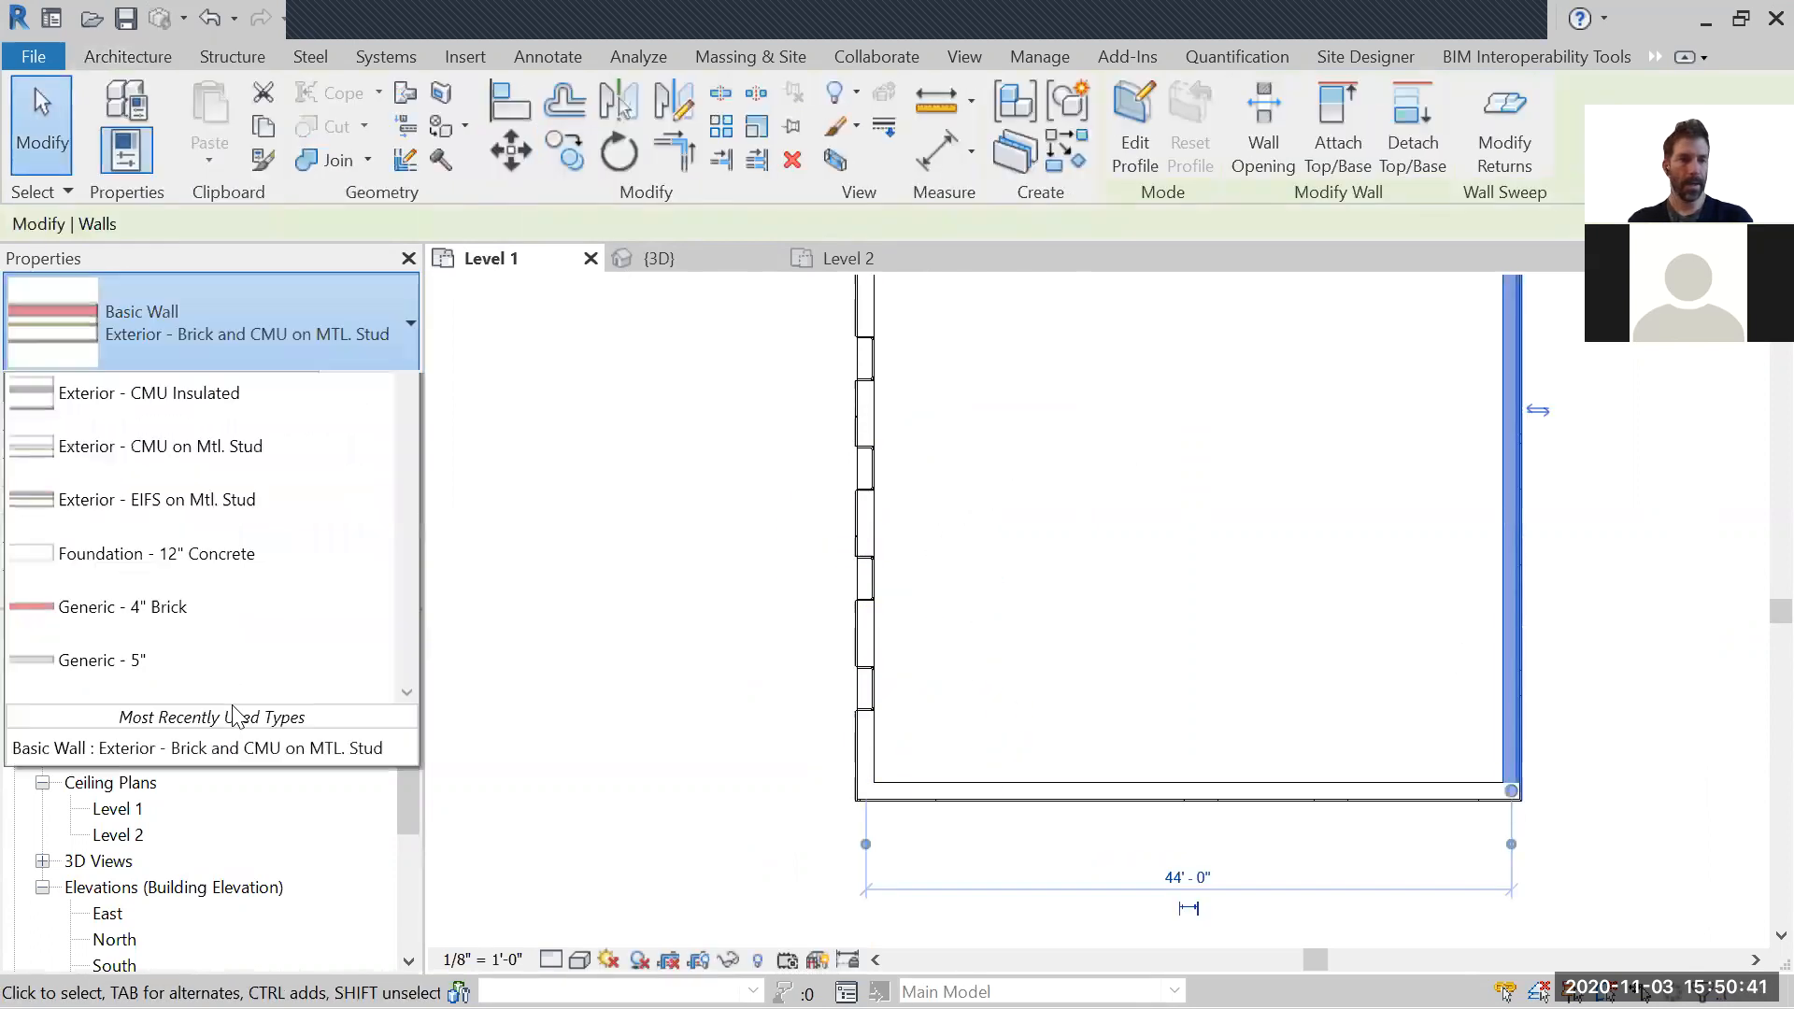
scroll(217, 731, "down", 6)
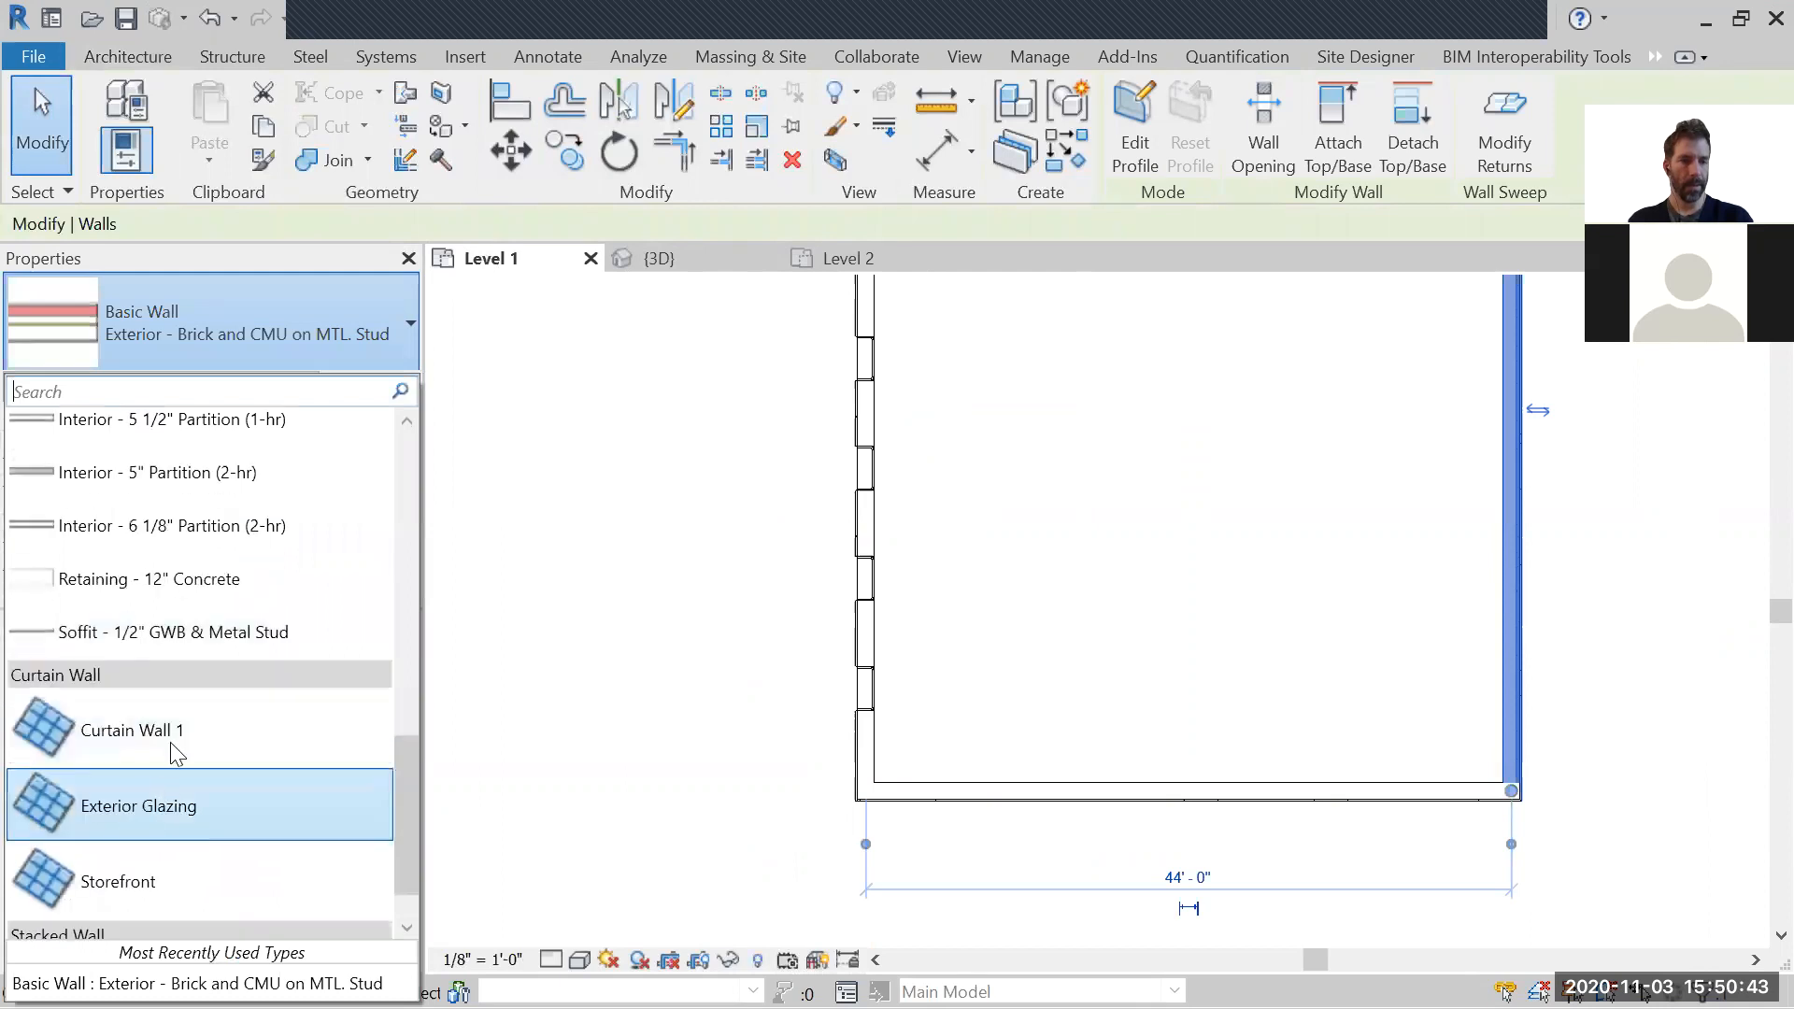
left_click(173, 743)
middle_click_drag(1589, 566, 1087, 697)
left_click(590, 498)
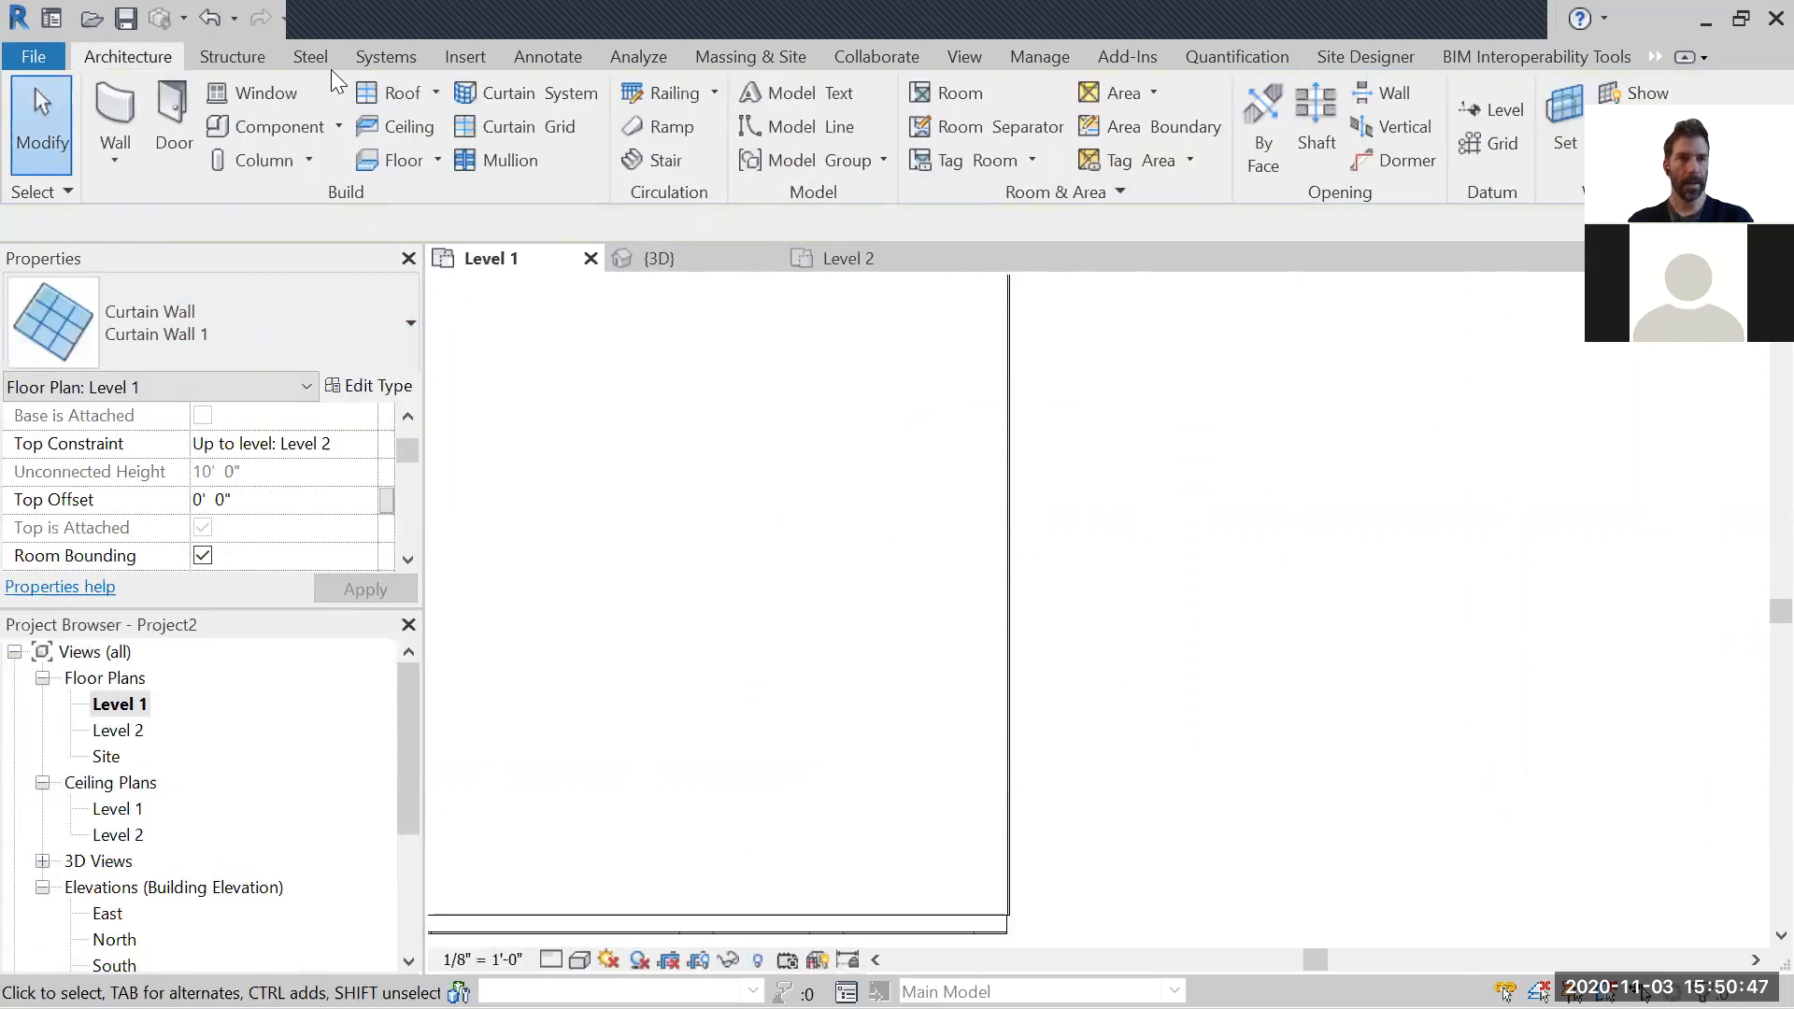
Step: Duplicate the curtain wall's type in the 3D view and name the copy Curtain Wall New
left_click(520, 17)
left_click(1298, 729)
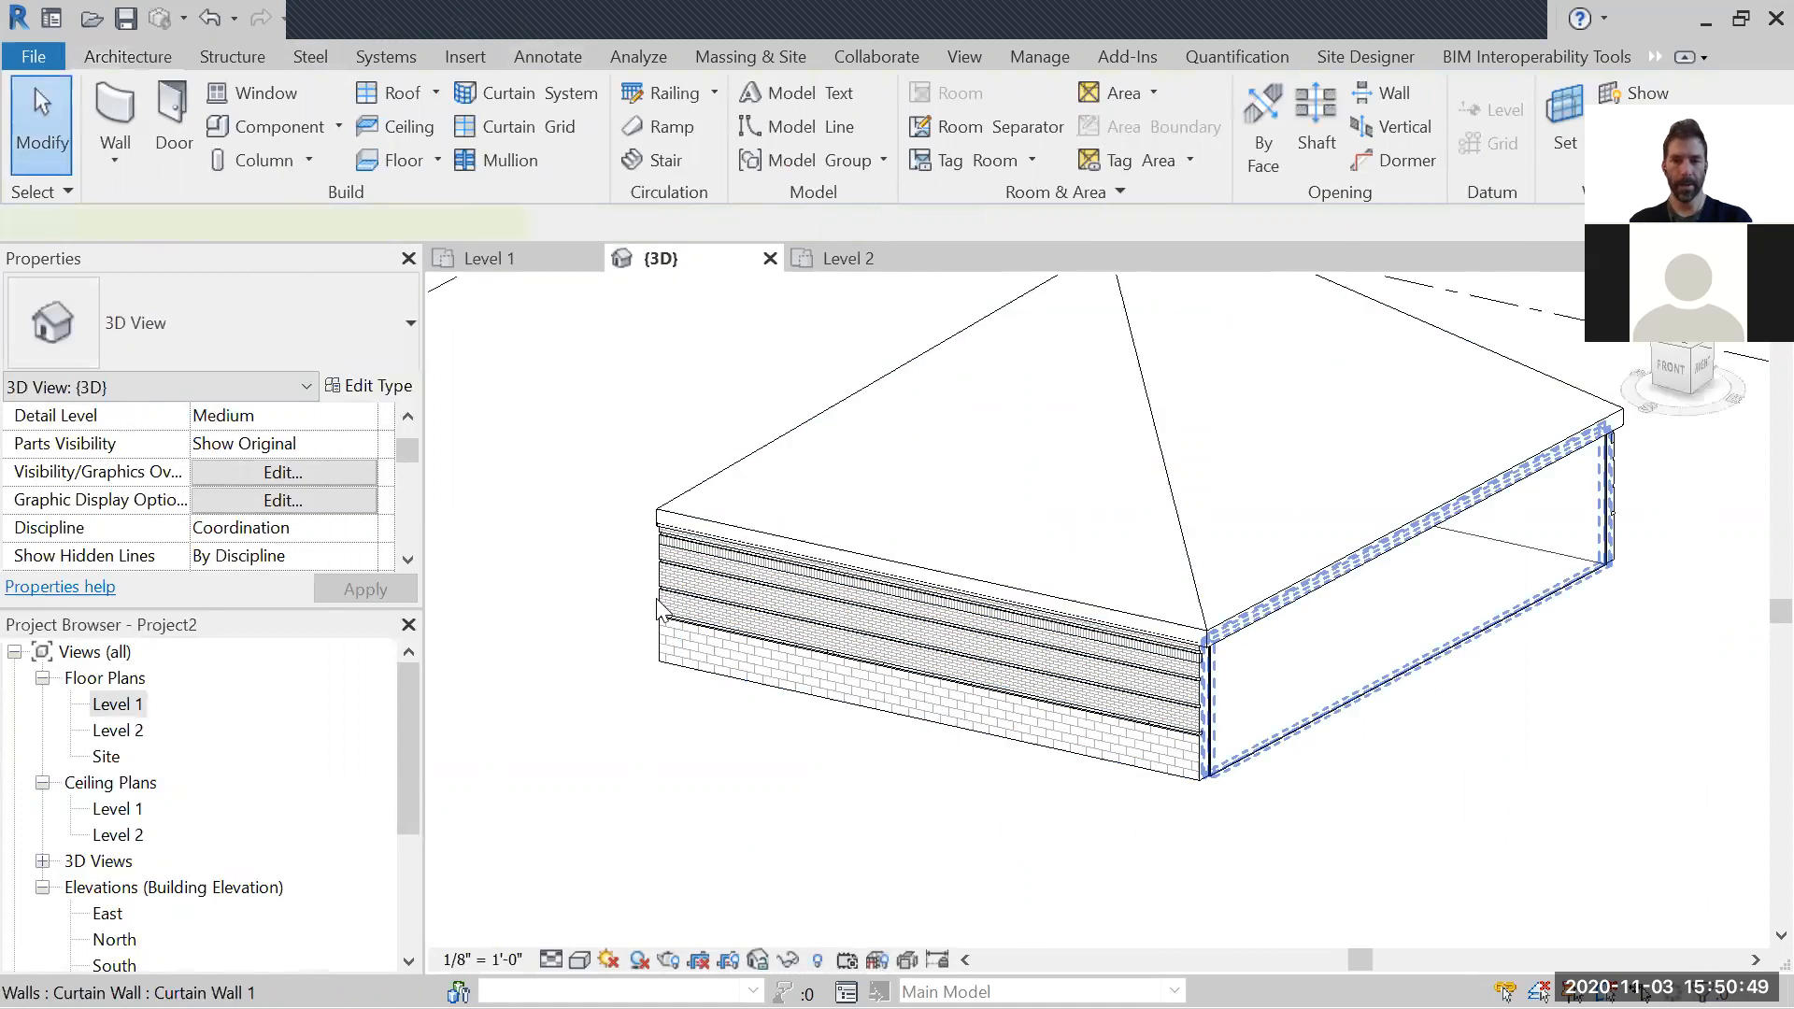
left_click(371, 385)
left_click(1094, 195)
left_click(754, 466)
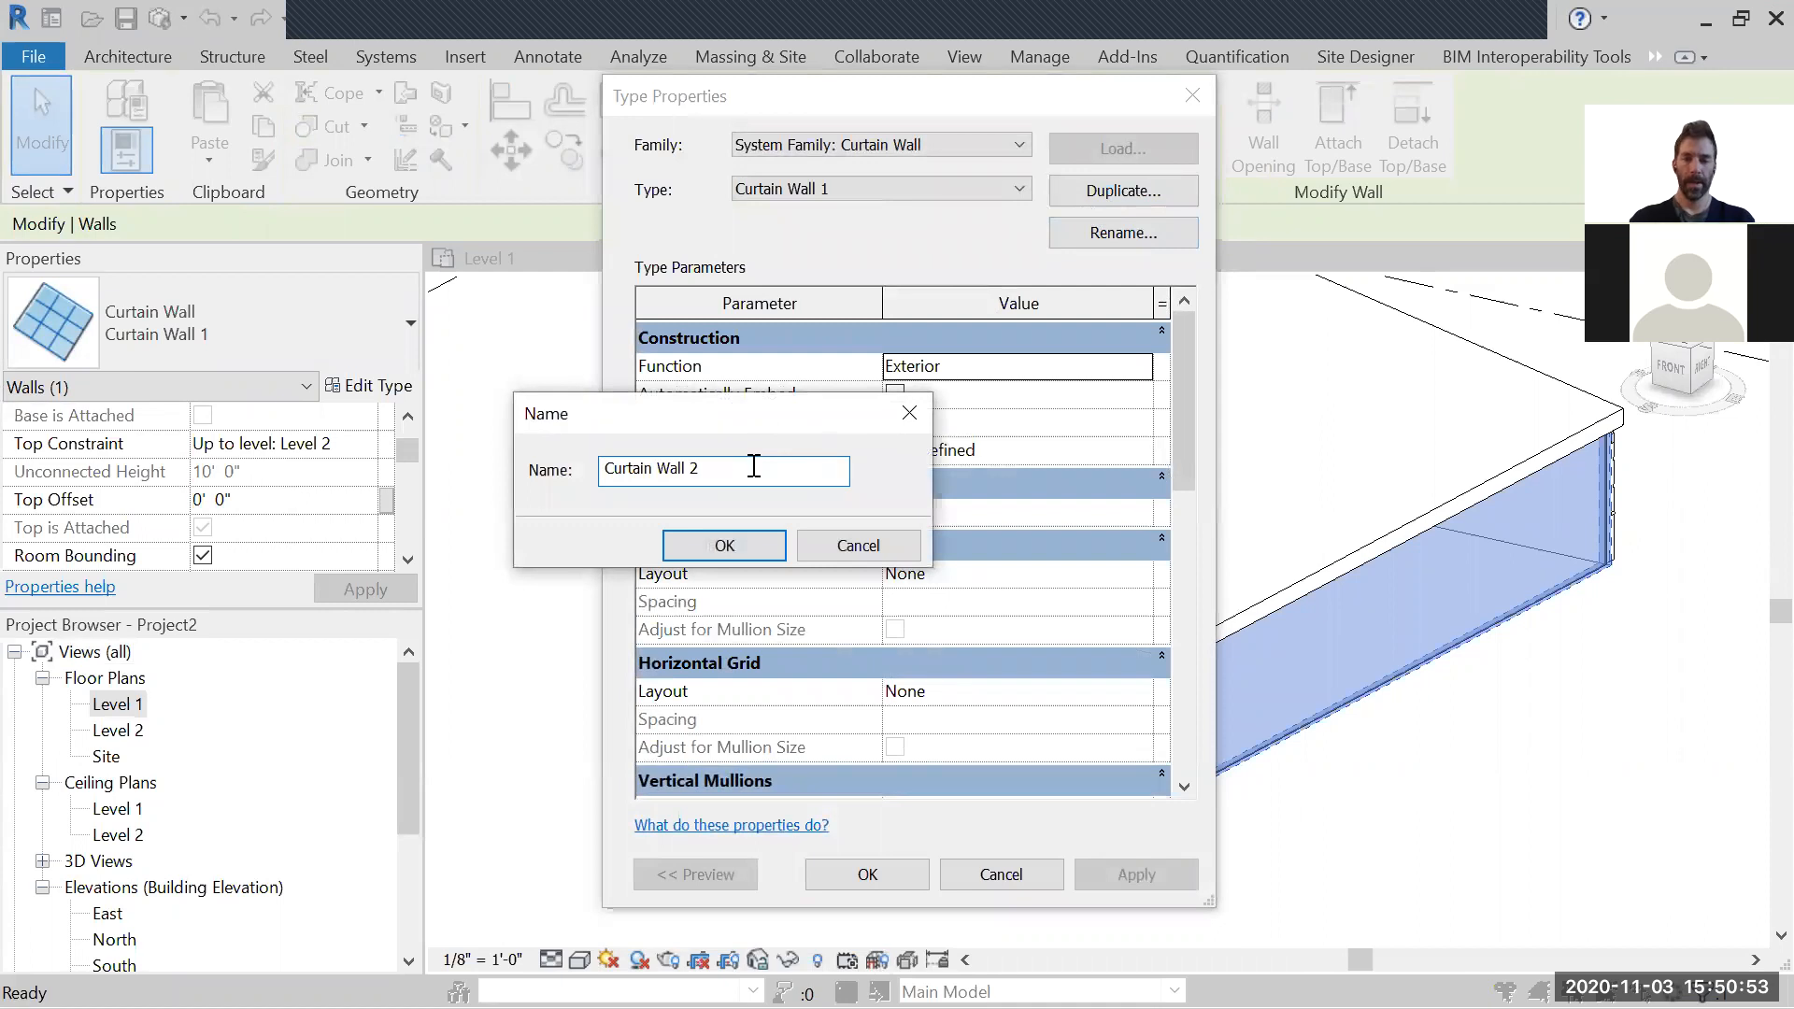
type("New")
key("Return")
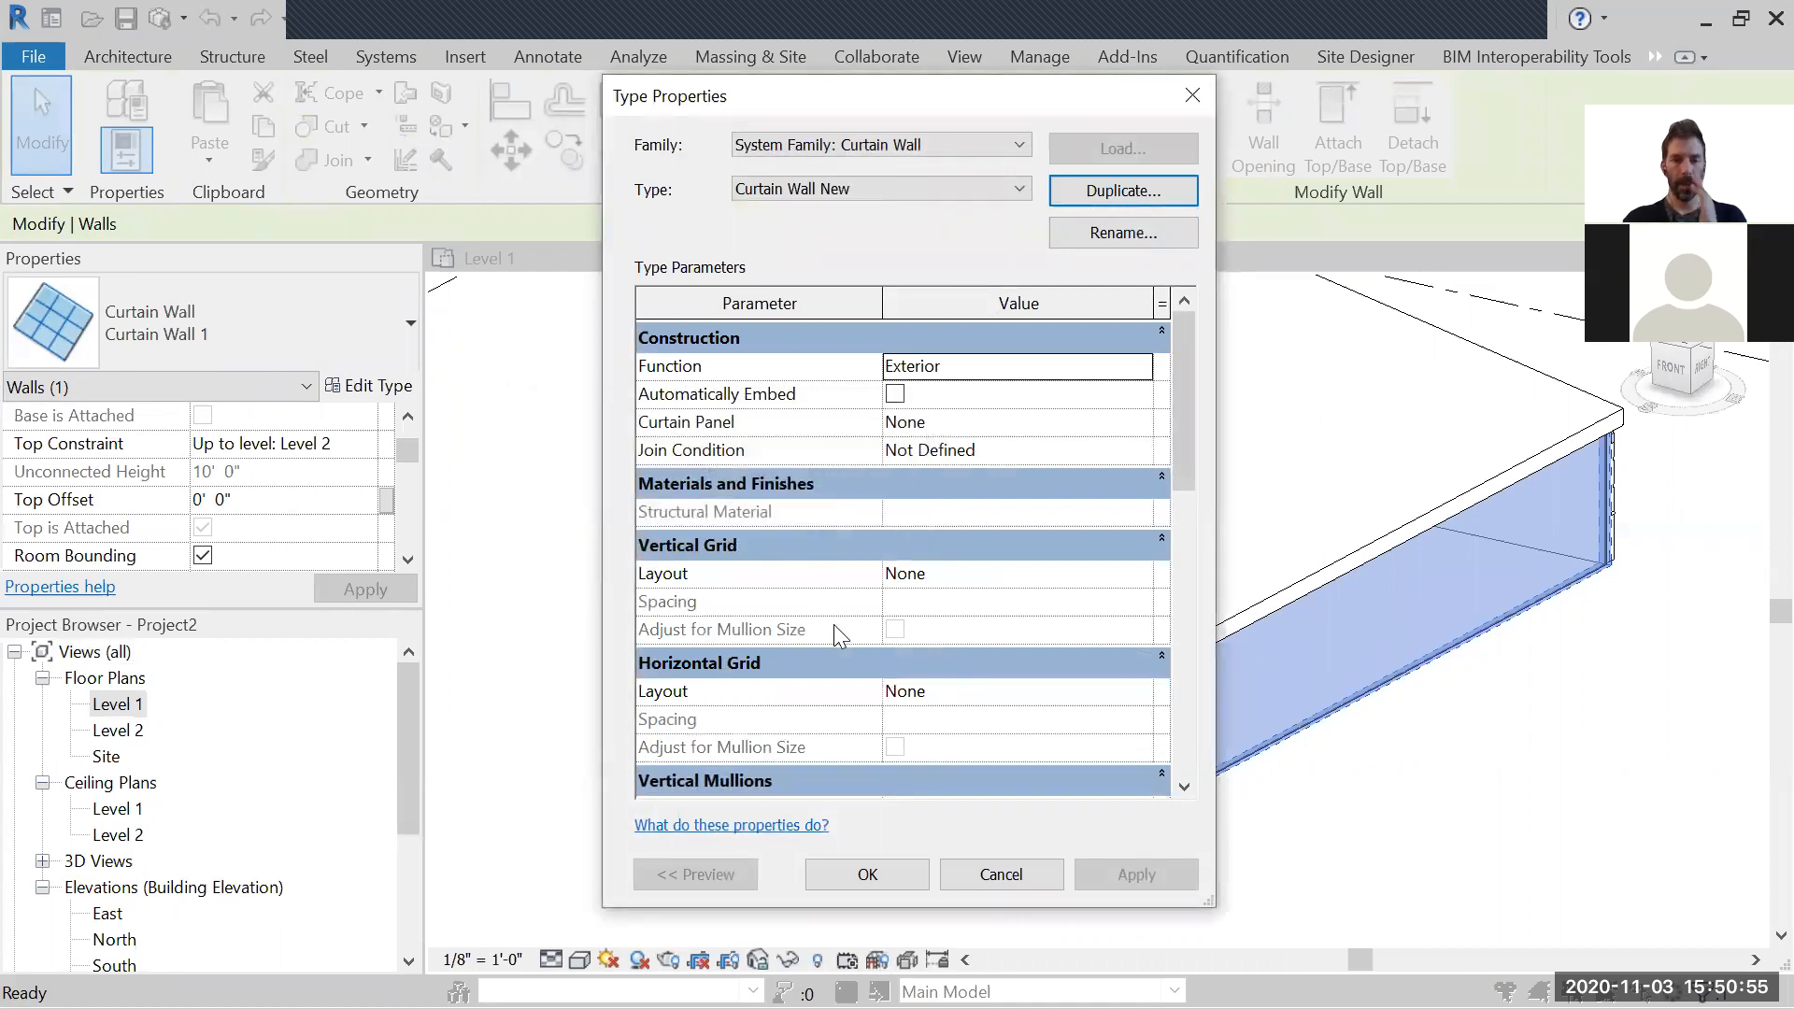
Step: Set the vertical and horizontal grid layouts of the Curtain Wall New type to Fixed Distance and accept the type changes
left_click(1142, 573)
left_click(1142, 574)
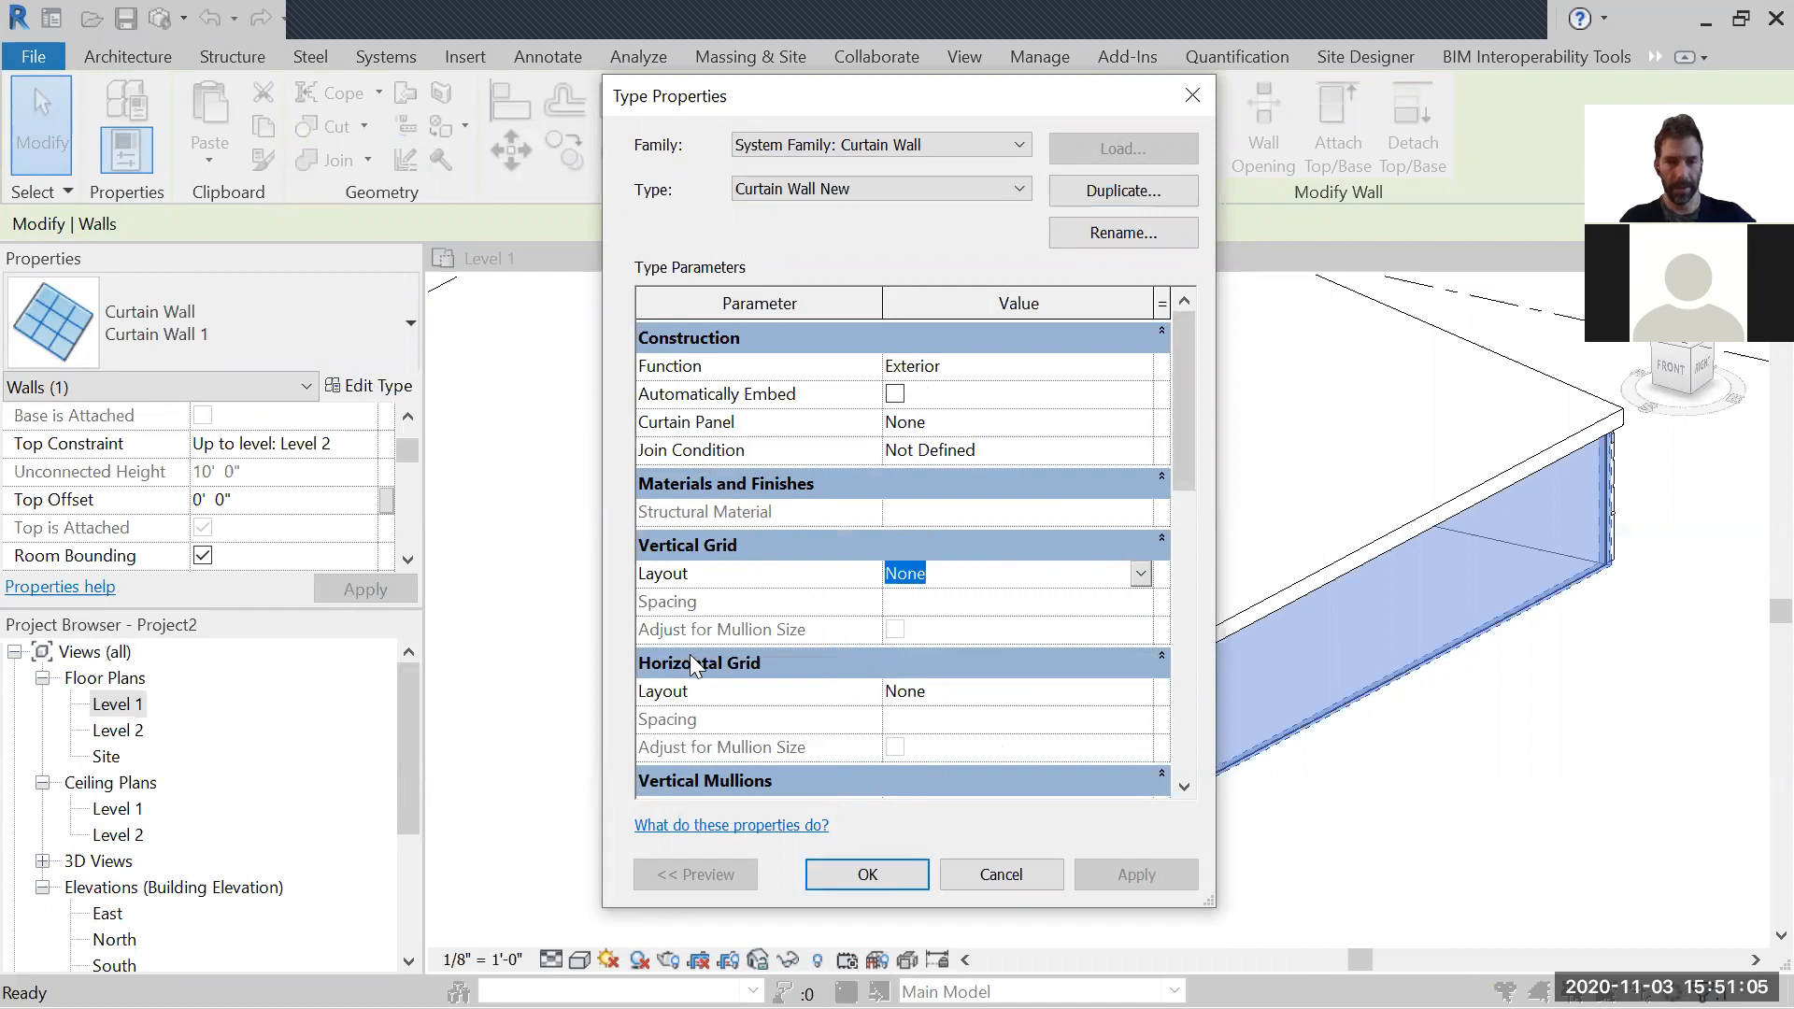
left_click(1142, 575)
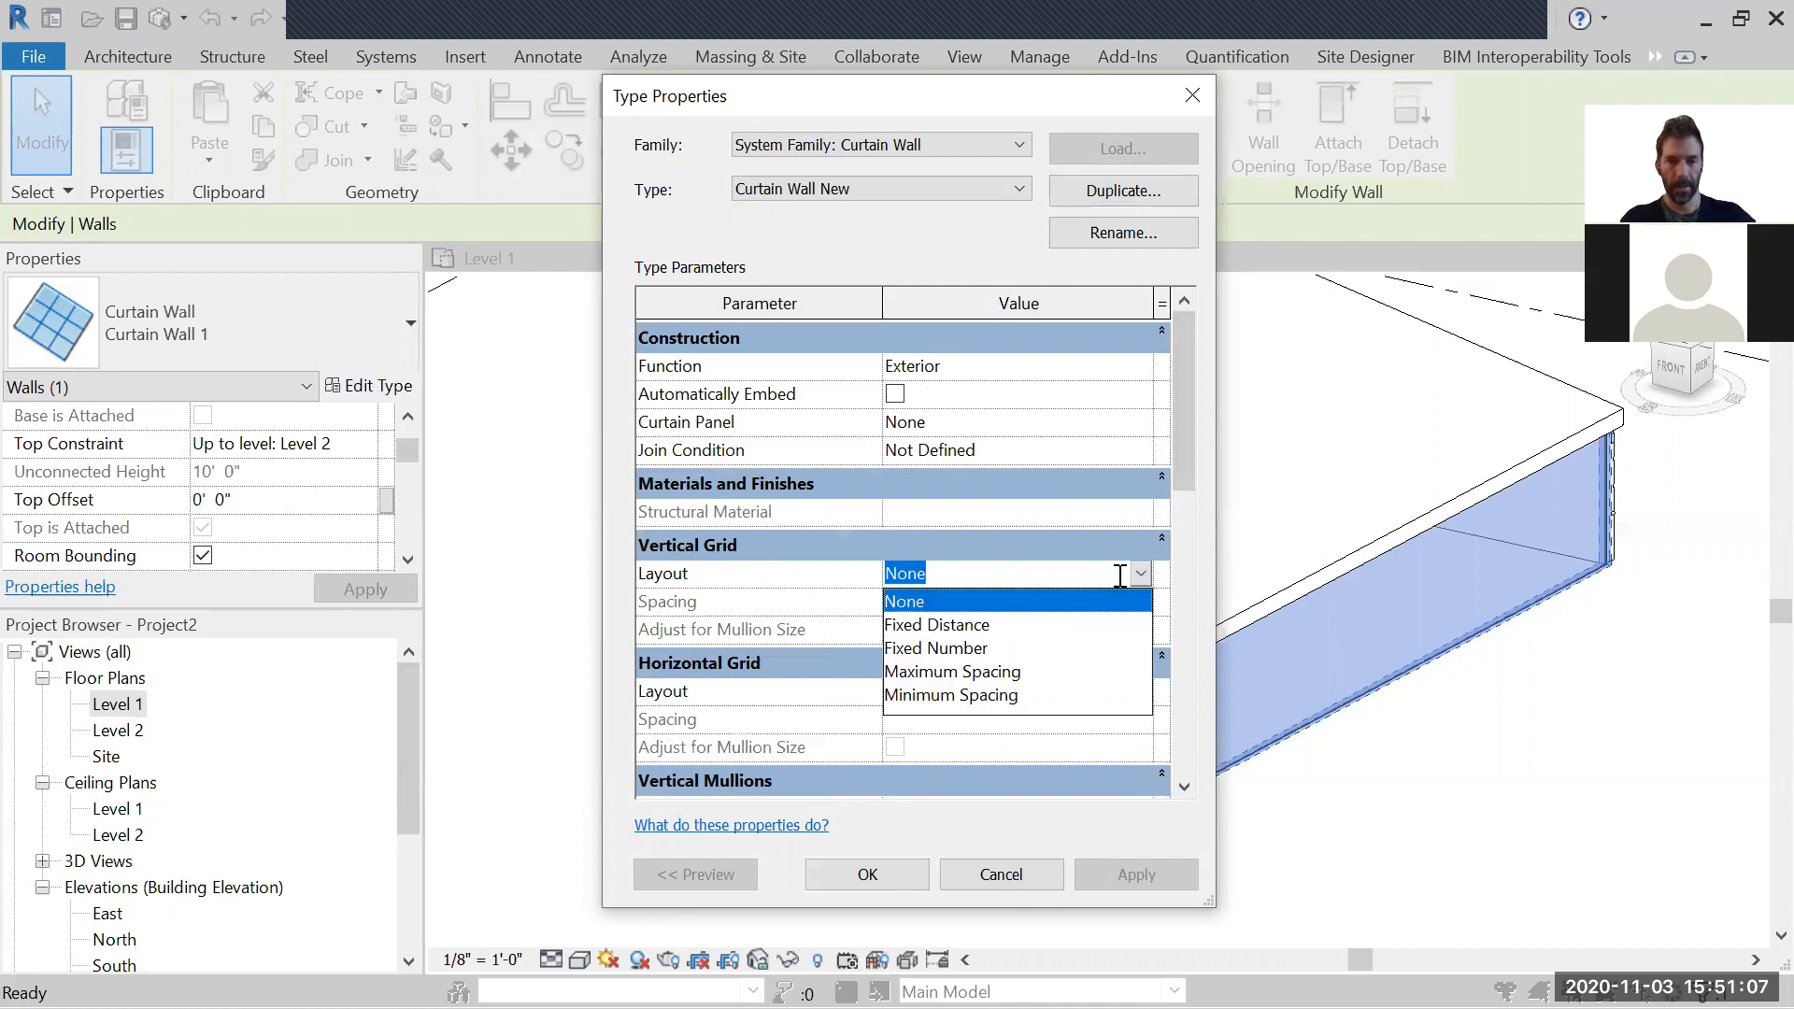
left_click(977, 628)
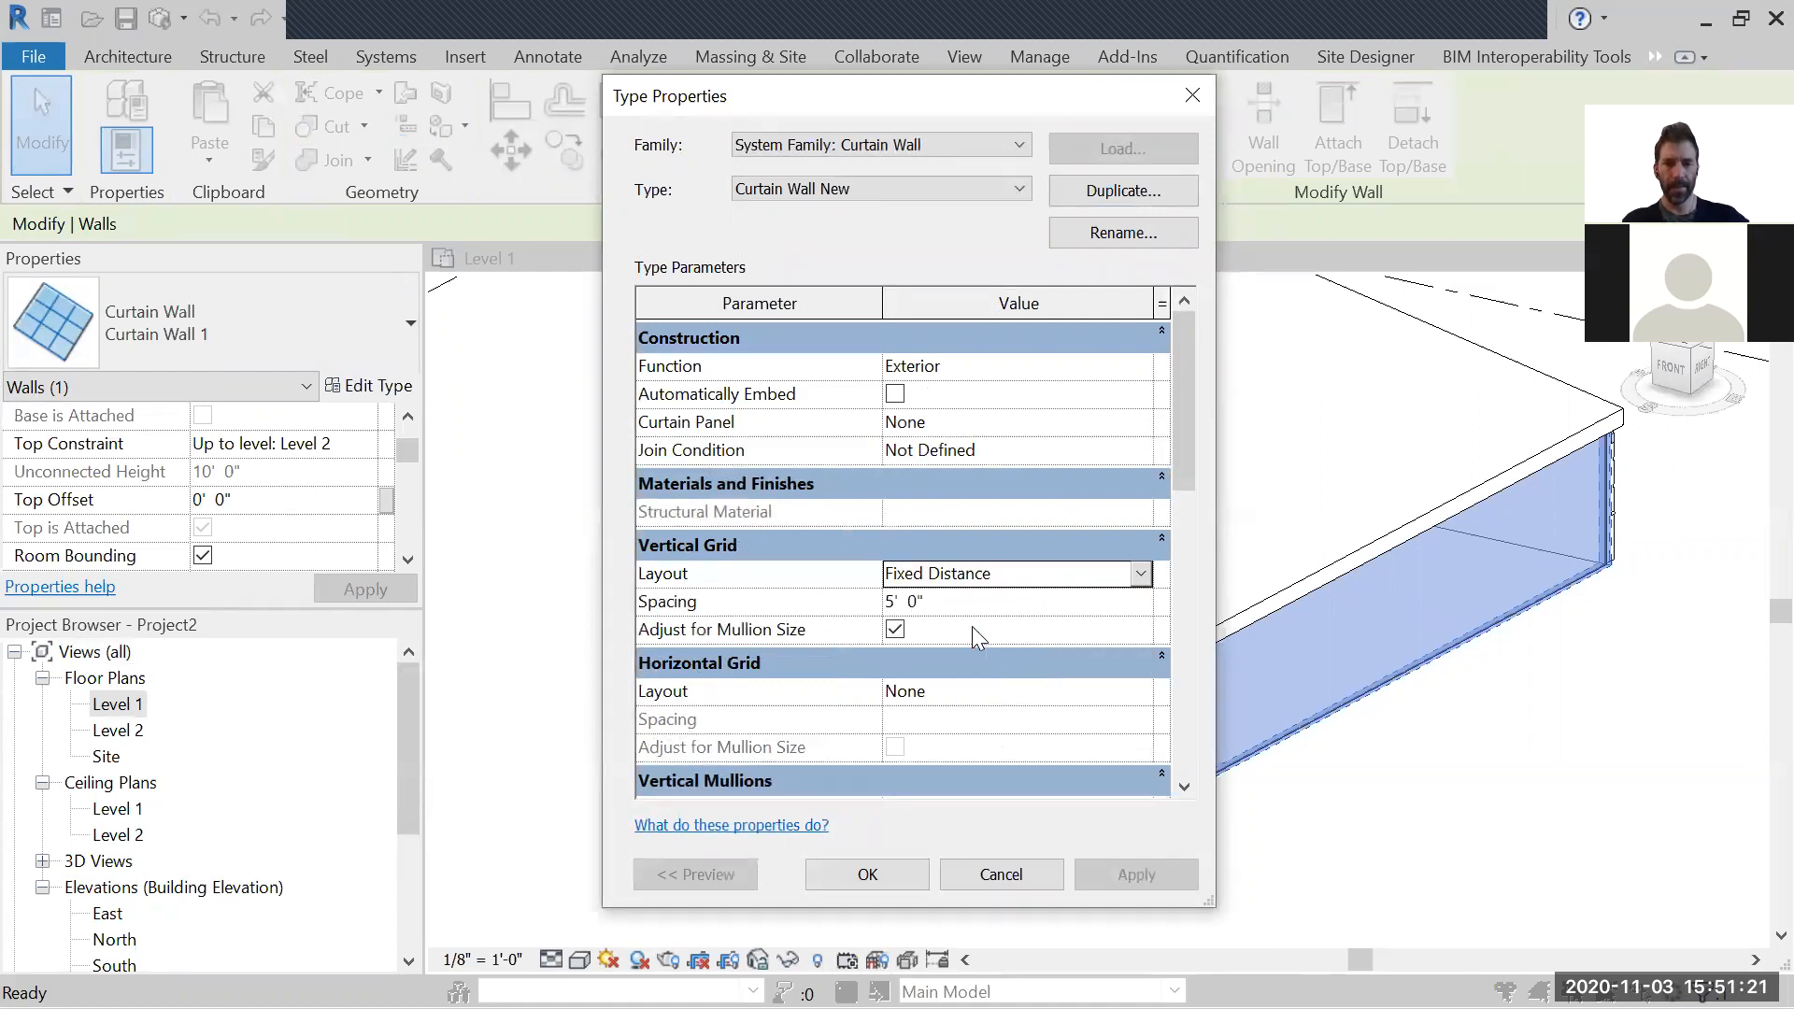
left_click(1141, 700)
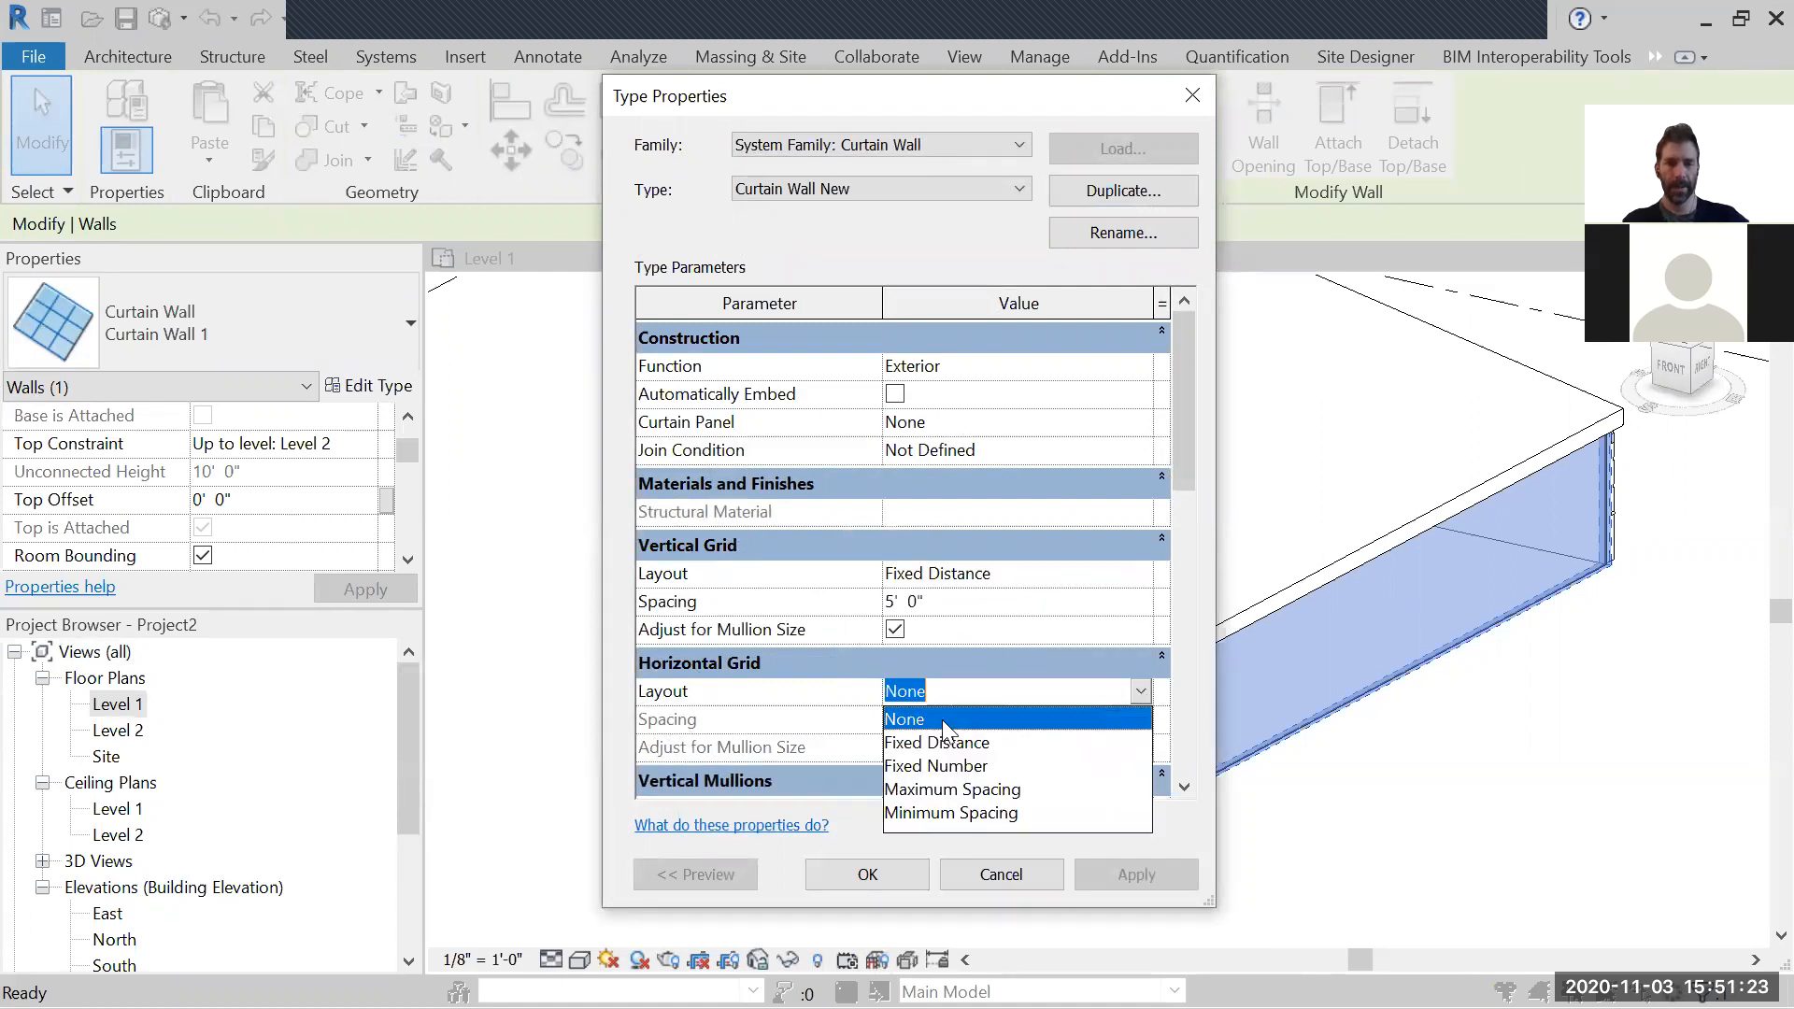
left_click(944, 735)
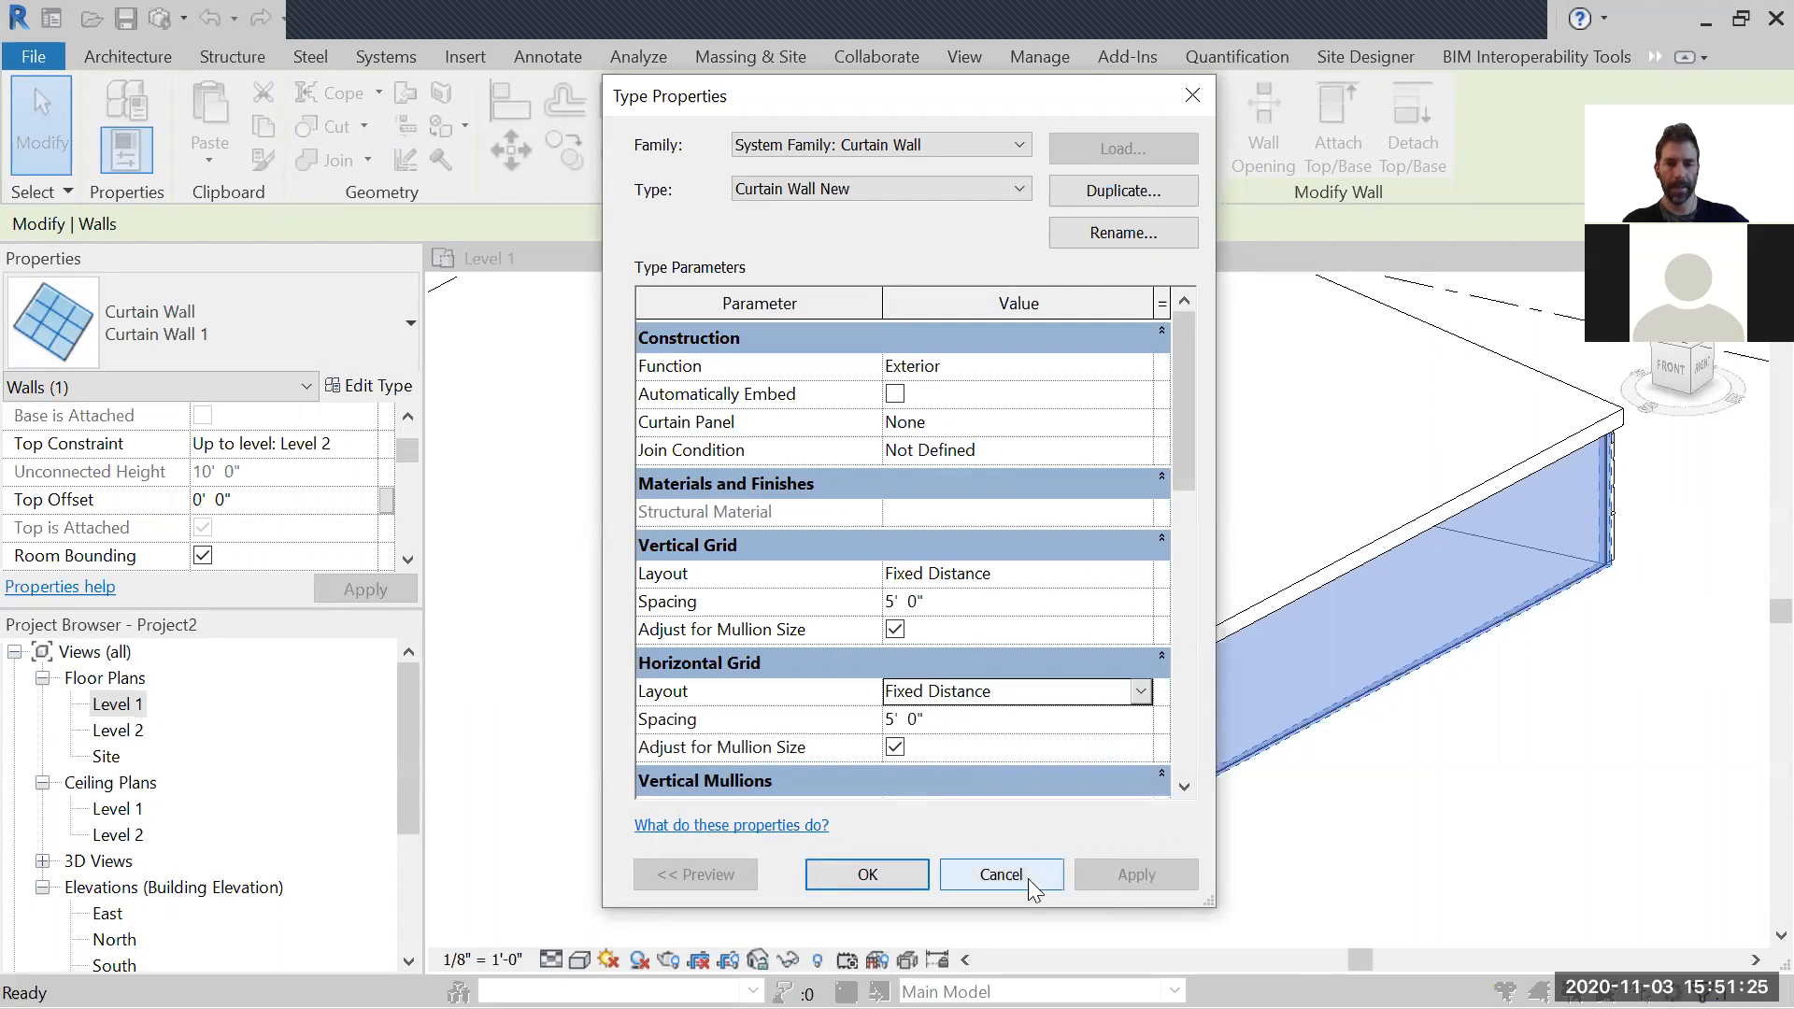
left_click(868, 874)
mouse_move(1506, 708)
middle_mouse_down()
mouse_move(1461, 757)
mouse_move(1379, 786)
middle_mouse_up()
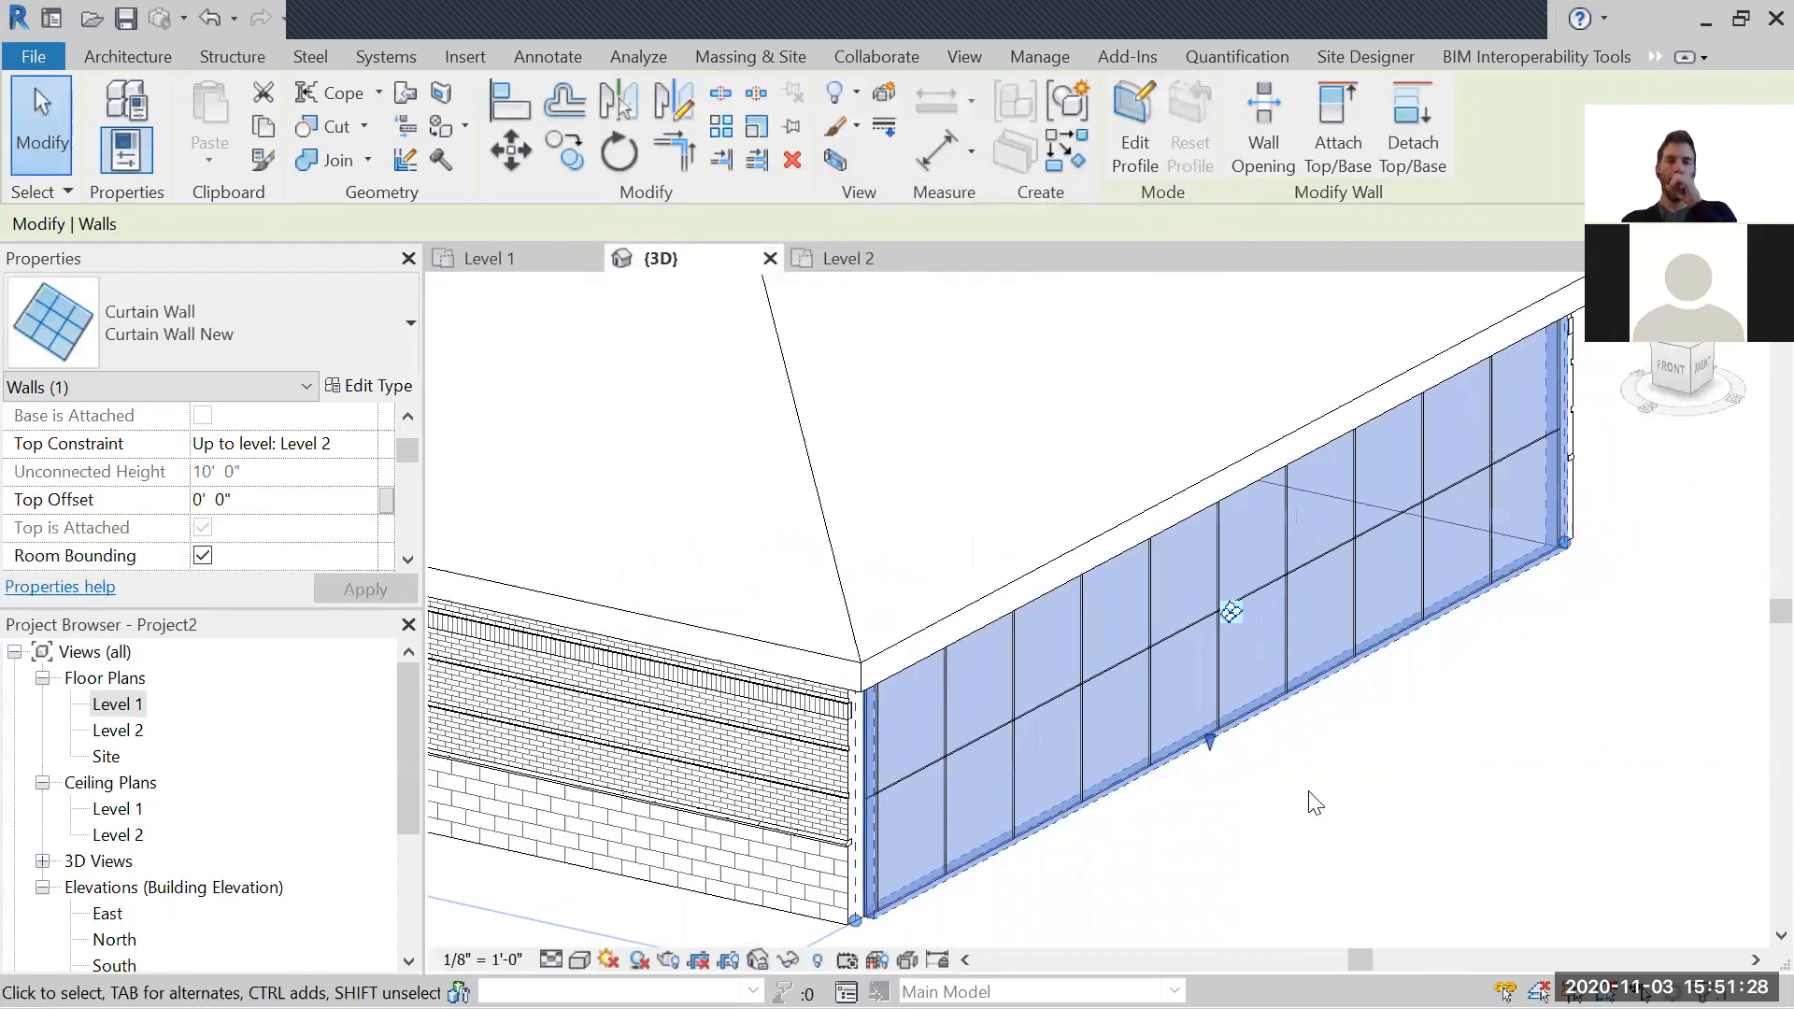
Step: Set the curtain wall type's vertical mullions to Rectangular Mullion 1" Square for the interior and 1.5" x 2.5" rectangular for both borders
left_click(369, 385)
scroll(1181, 456, "down", 4)
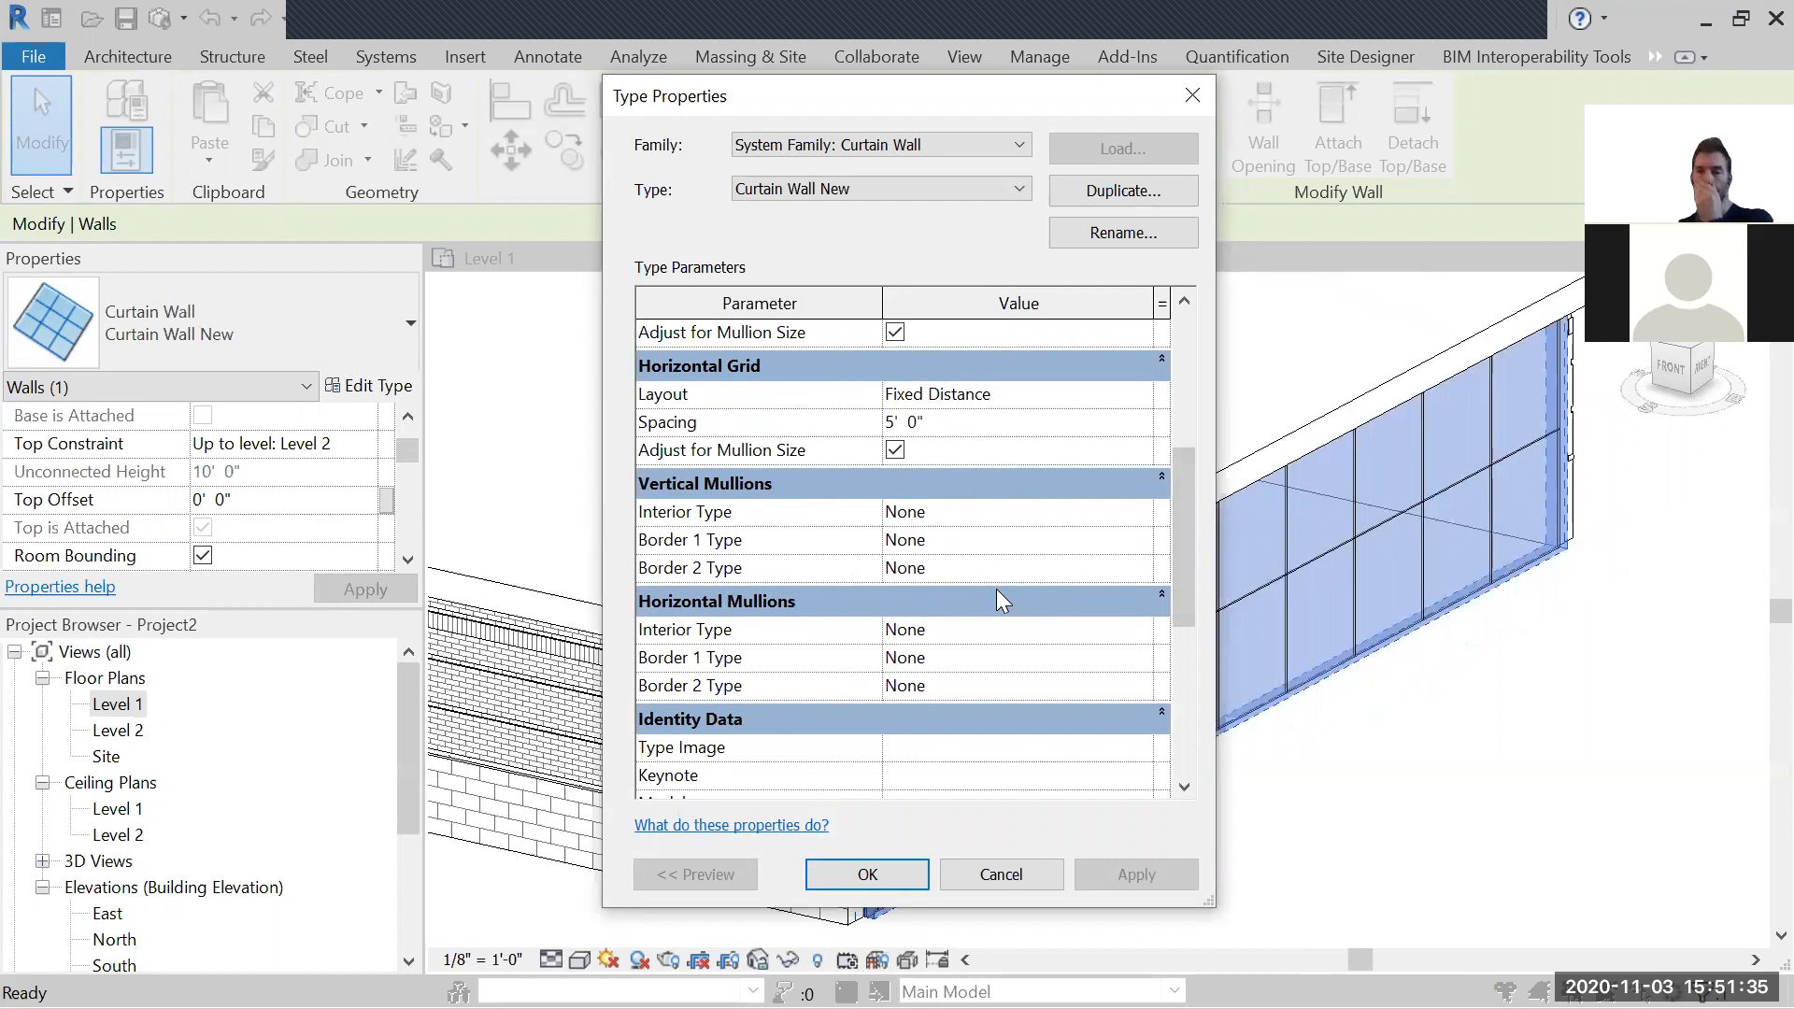
left_click(1141, 511)
left_click(1141, 512)
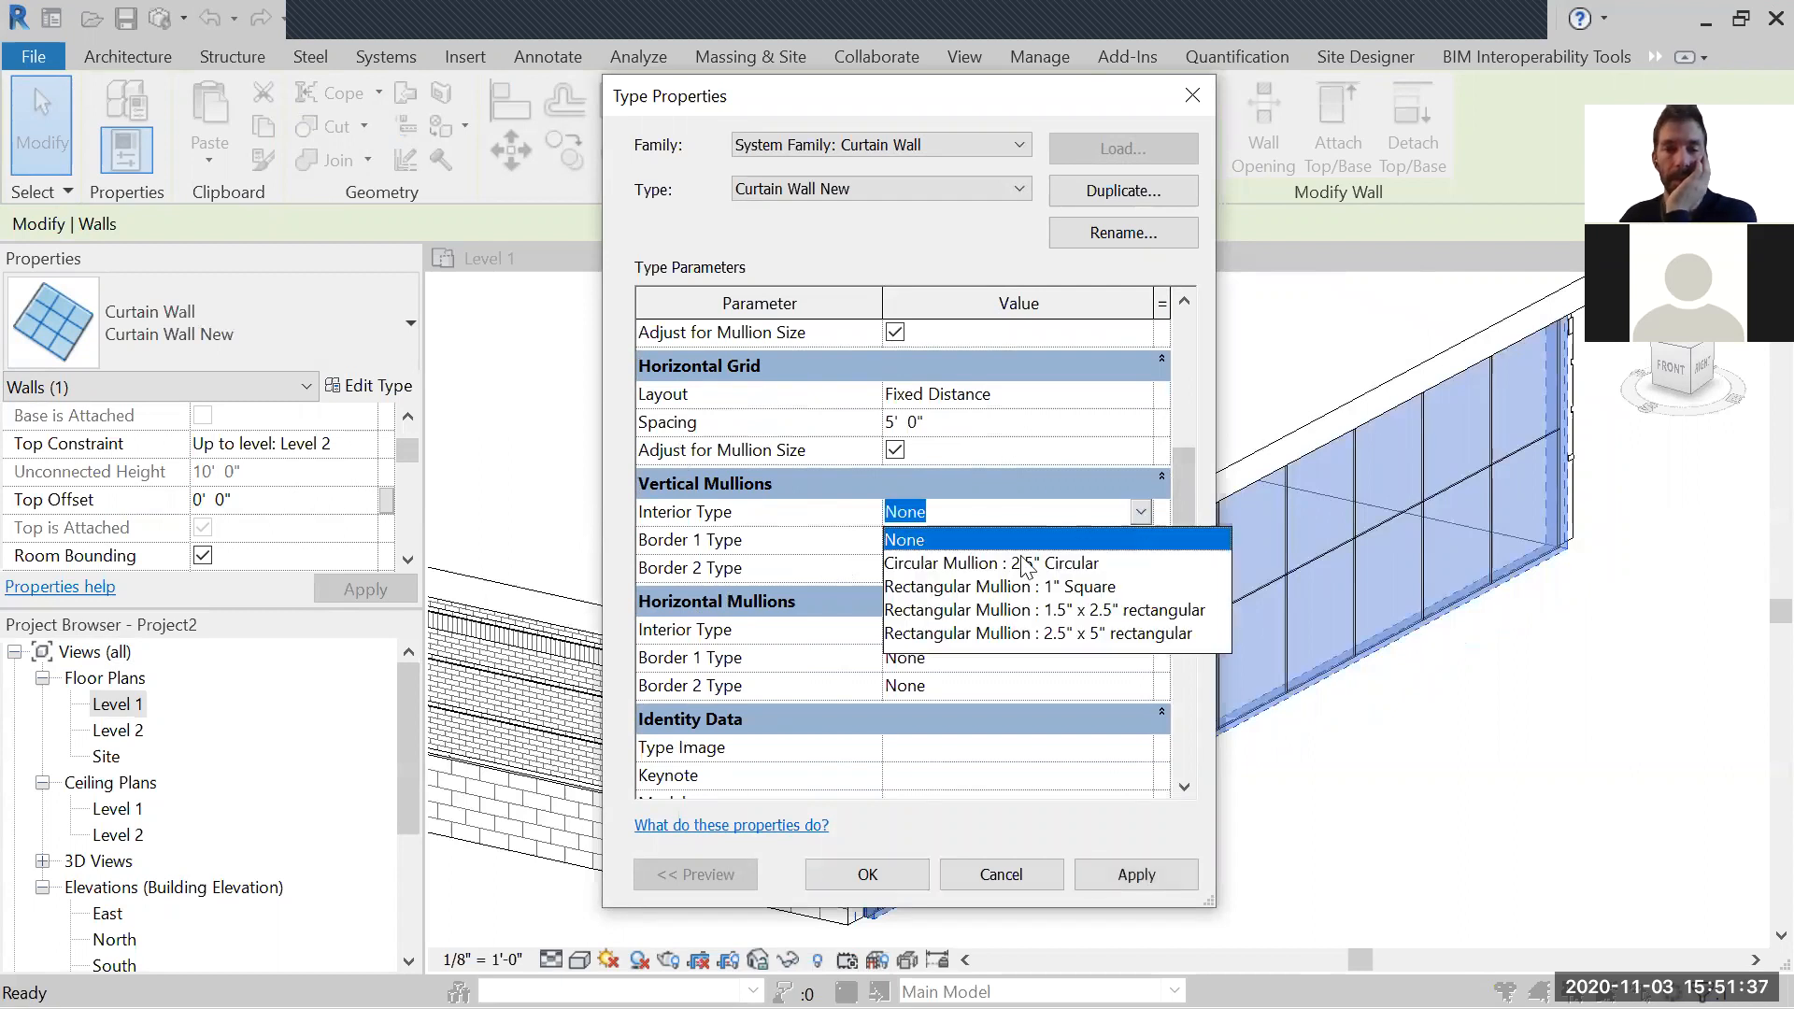
left_click(978, 587)
double_click(1140, 539)
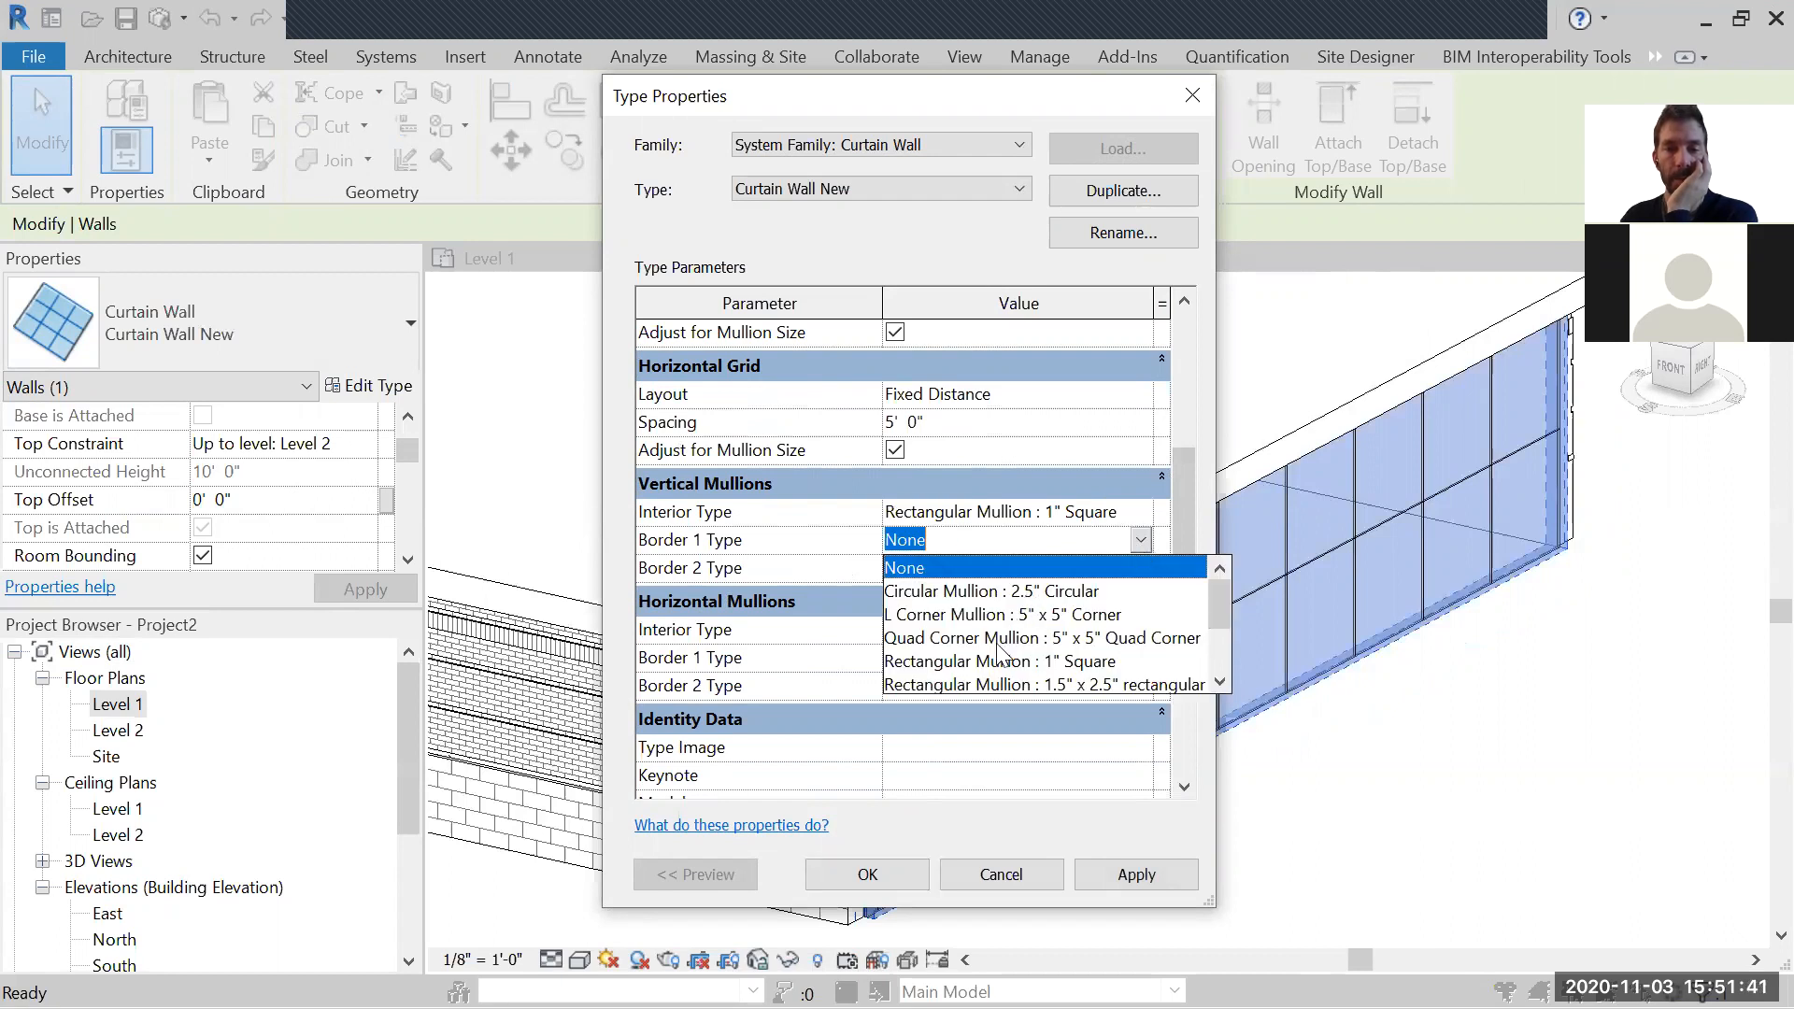
left_click(983, 663)
left_click(1140, 540)
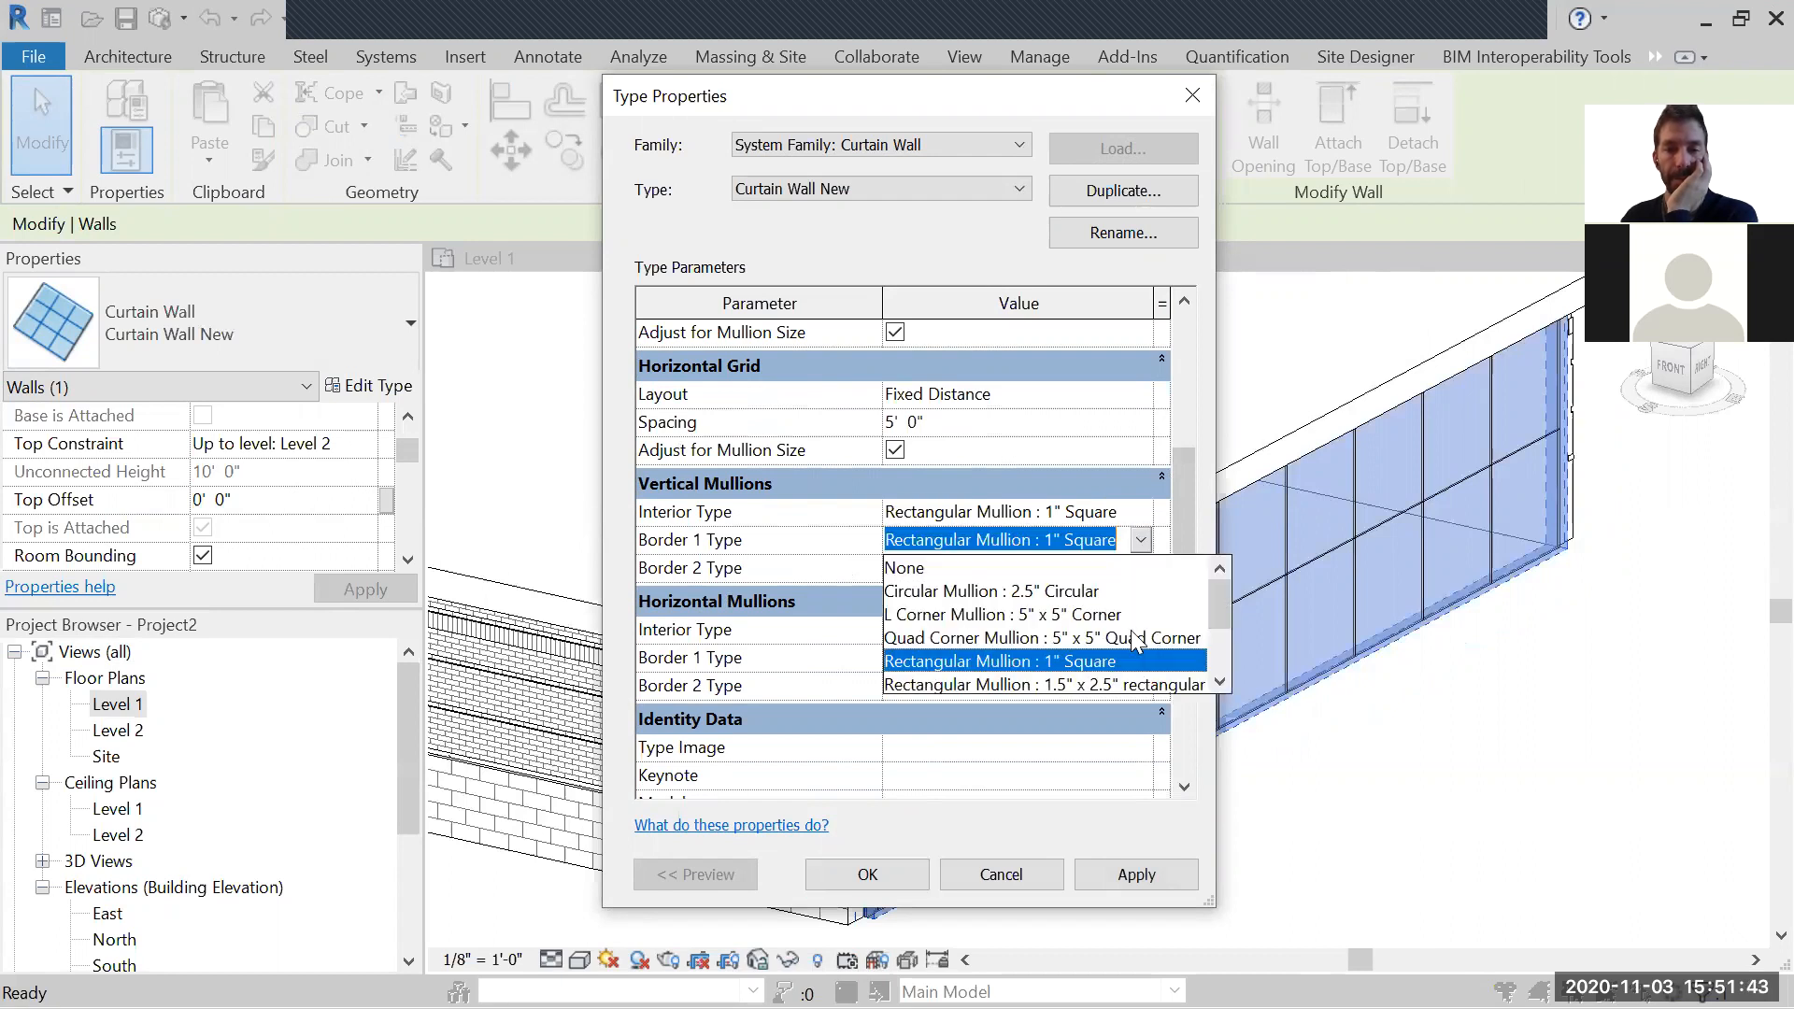
left_click(1091, 684)
double_click(1138, 568)
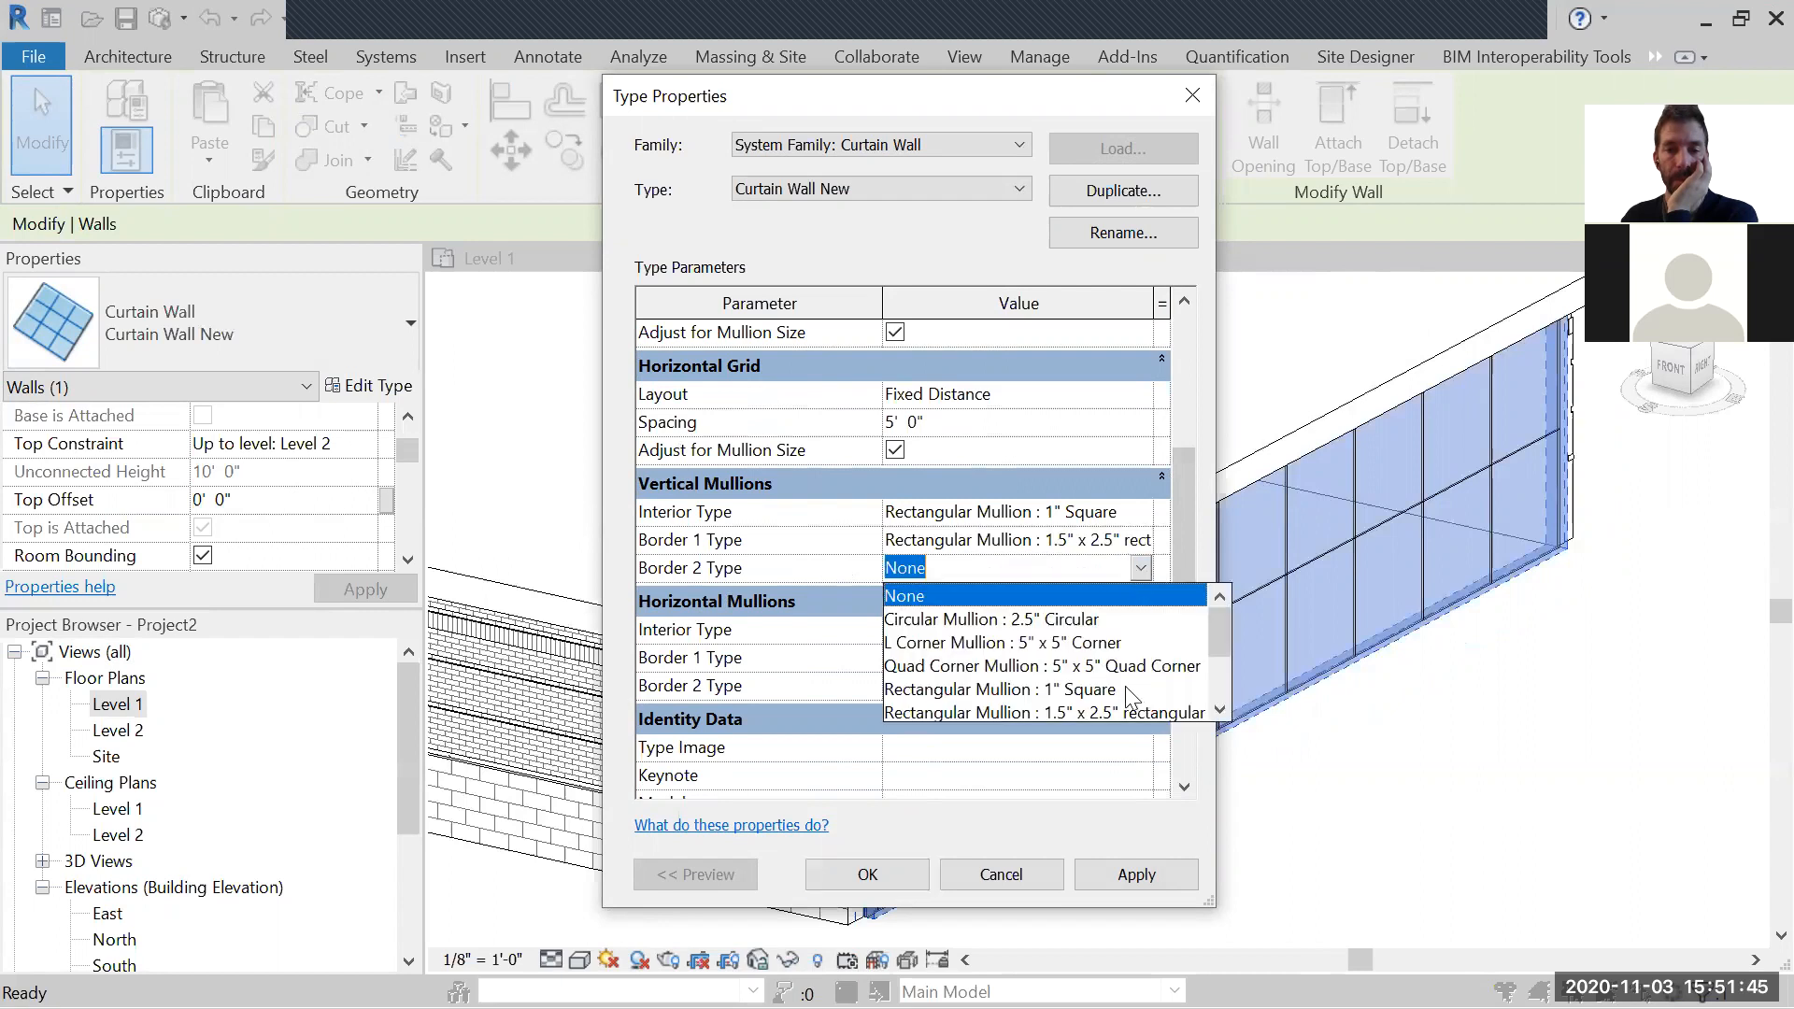
left_click(1112, 709)
Step: Set the horizontal mullions to Rectangular Mullion 1" Square for the interior and 1.5" x 2.5" rectangular for both borders, and apply the type changes
double_click(1122, 629)
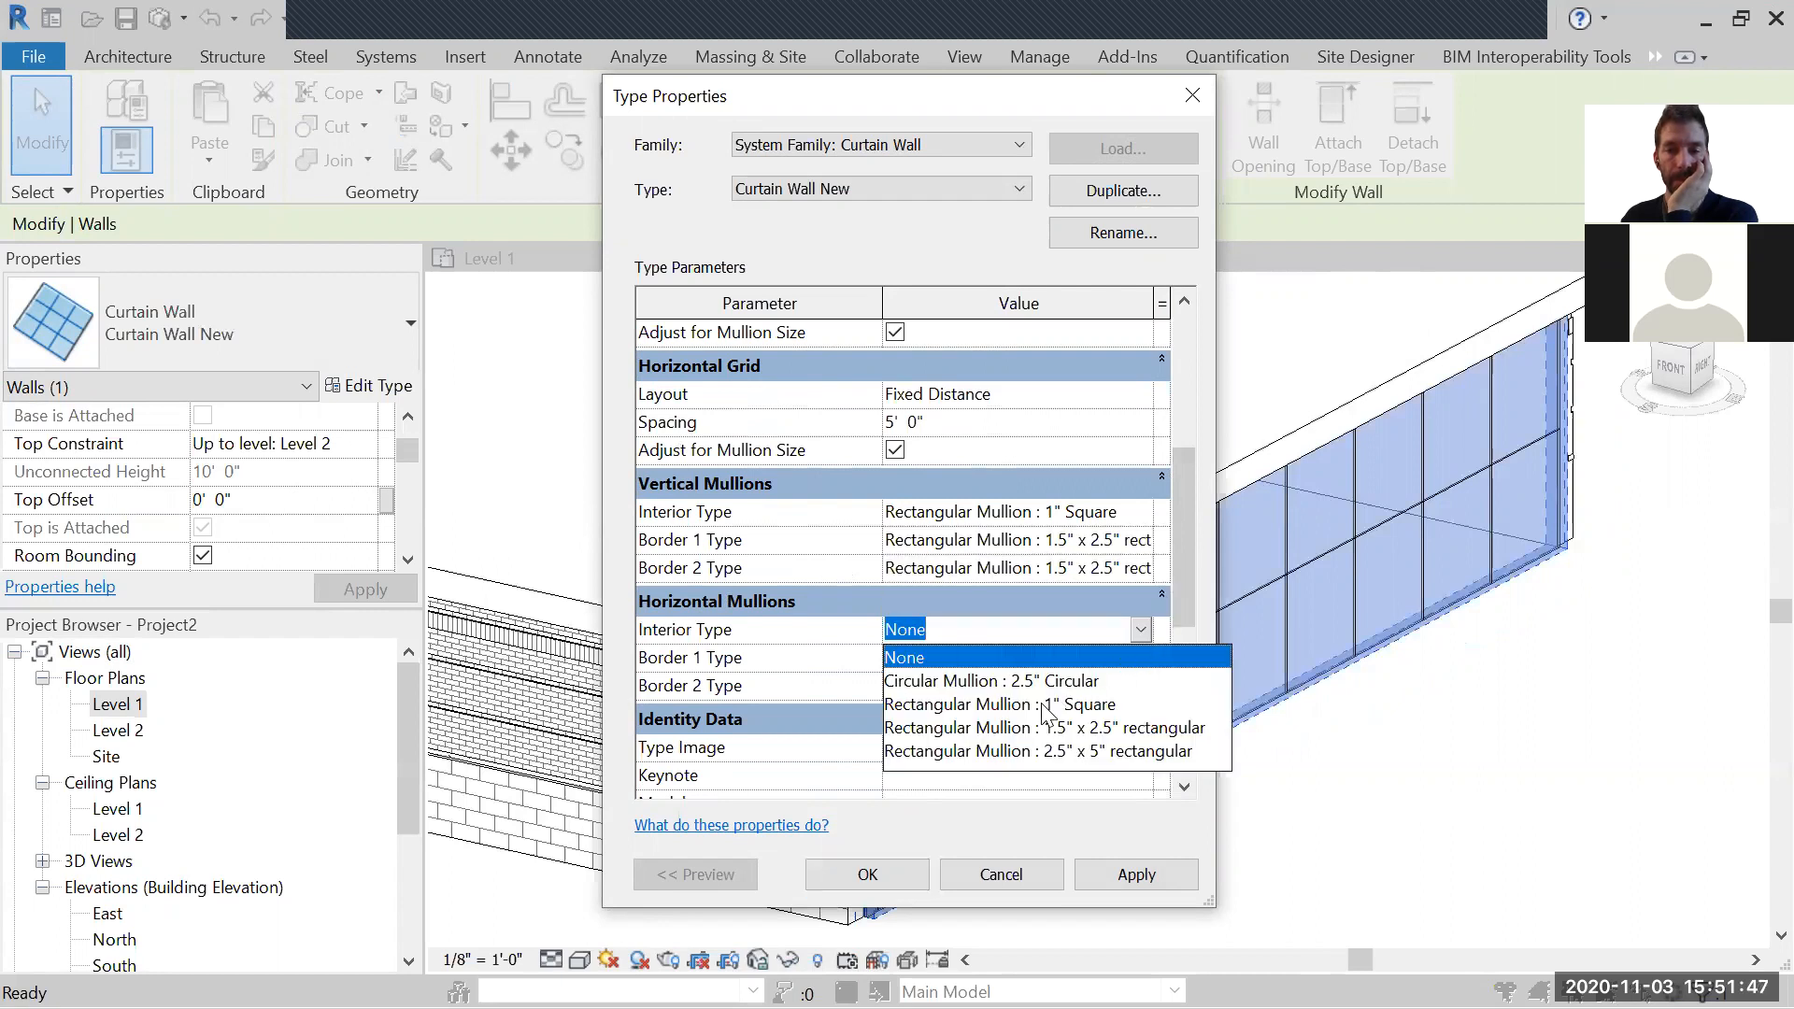
left_click(1048, 705)
double_click(1140, 657)
scroll(1072, 792, "down", 1)
scroll(1072, 789, "down", 1)
left_click(1072, 717)
double_click(1140, 687)
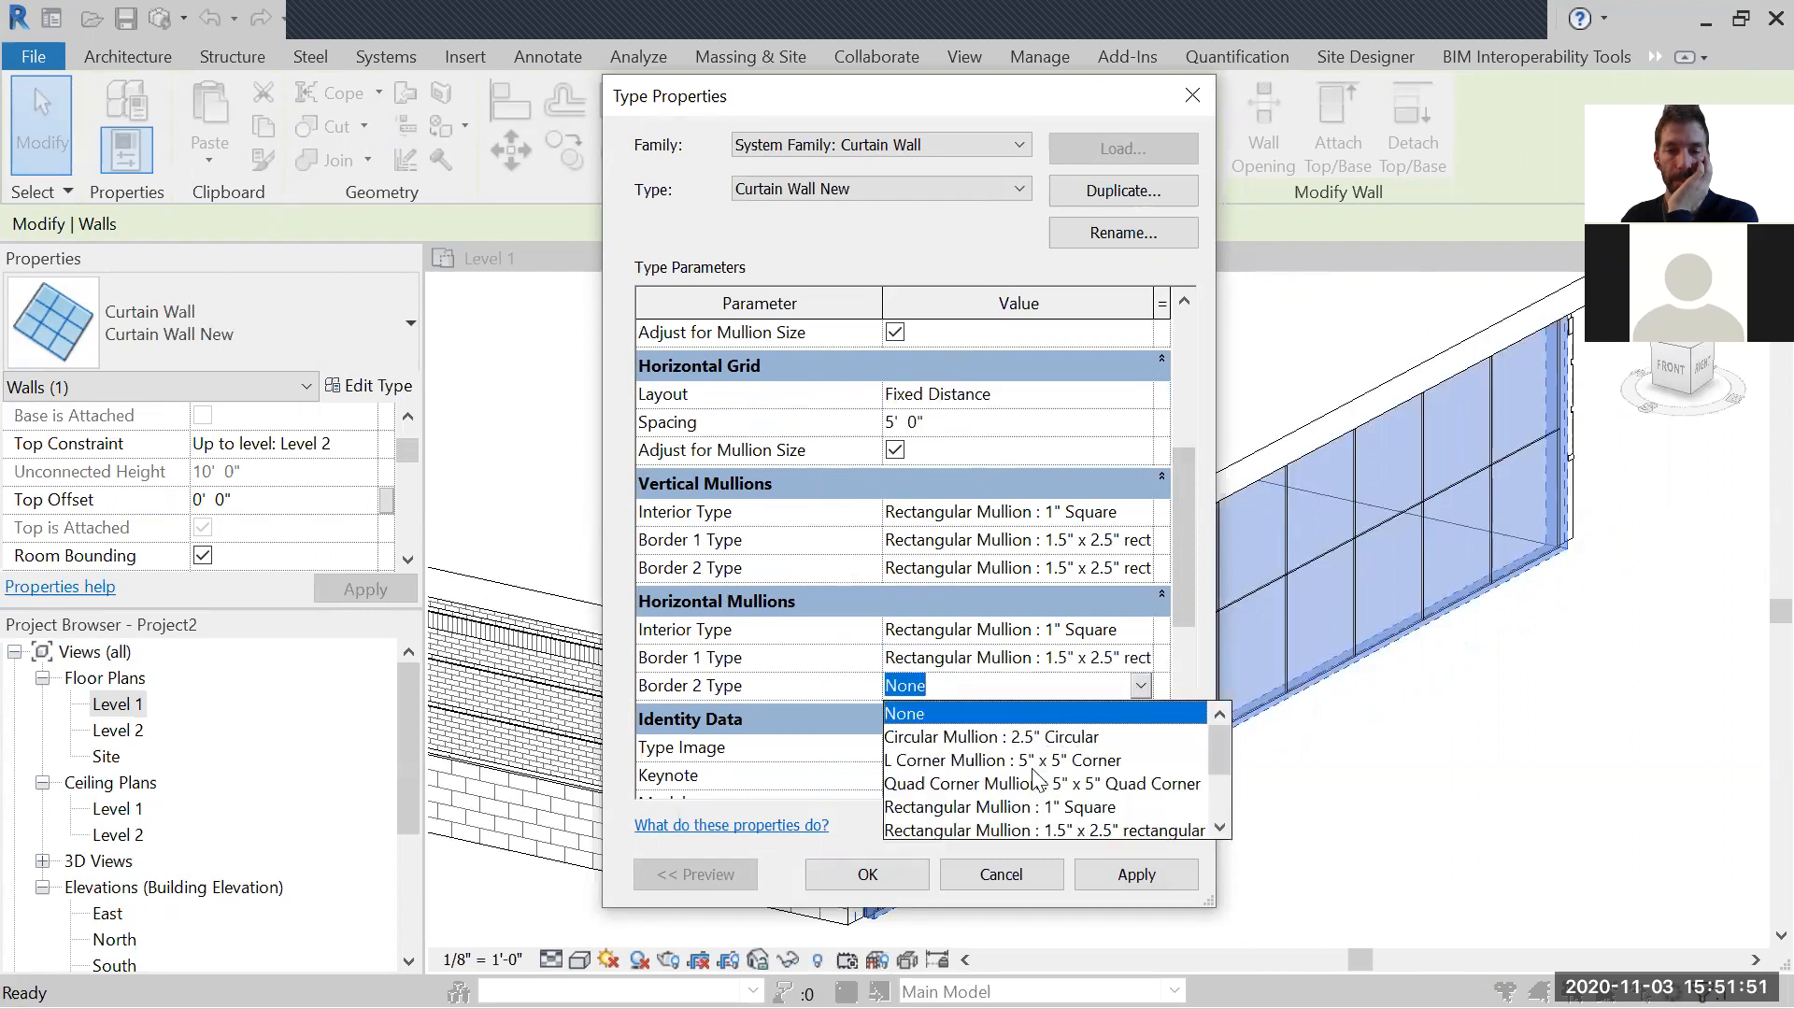
left_click(1032, 831)
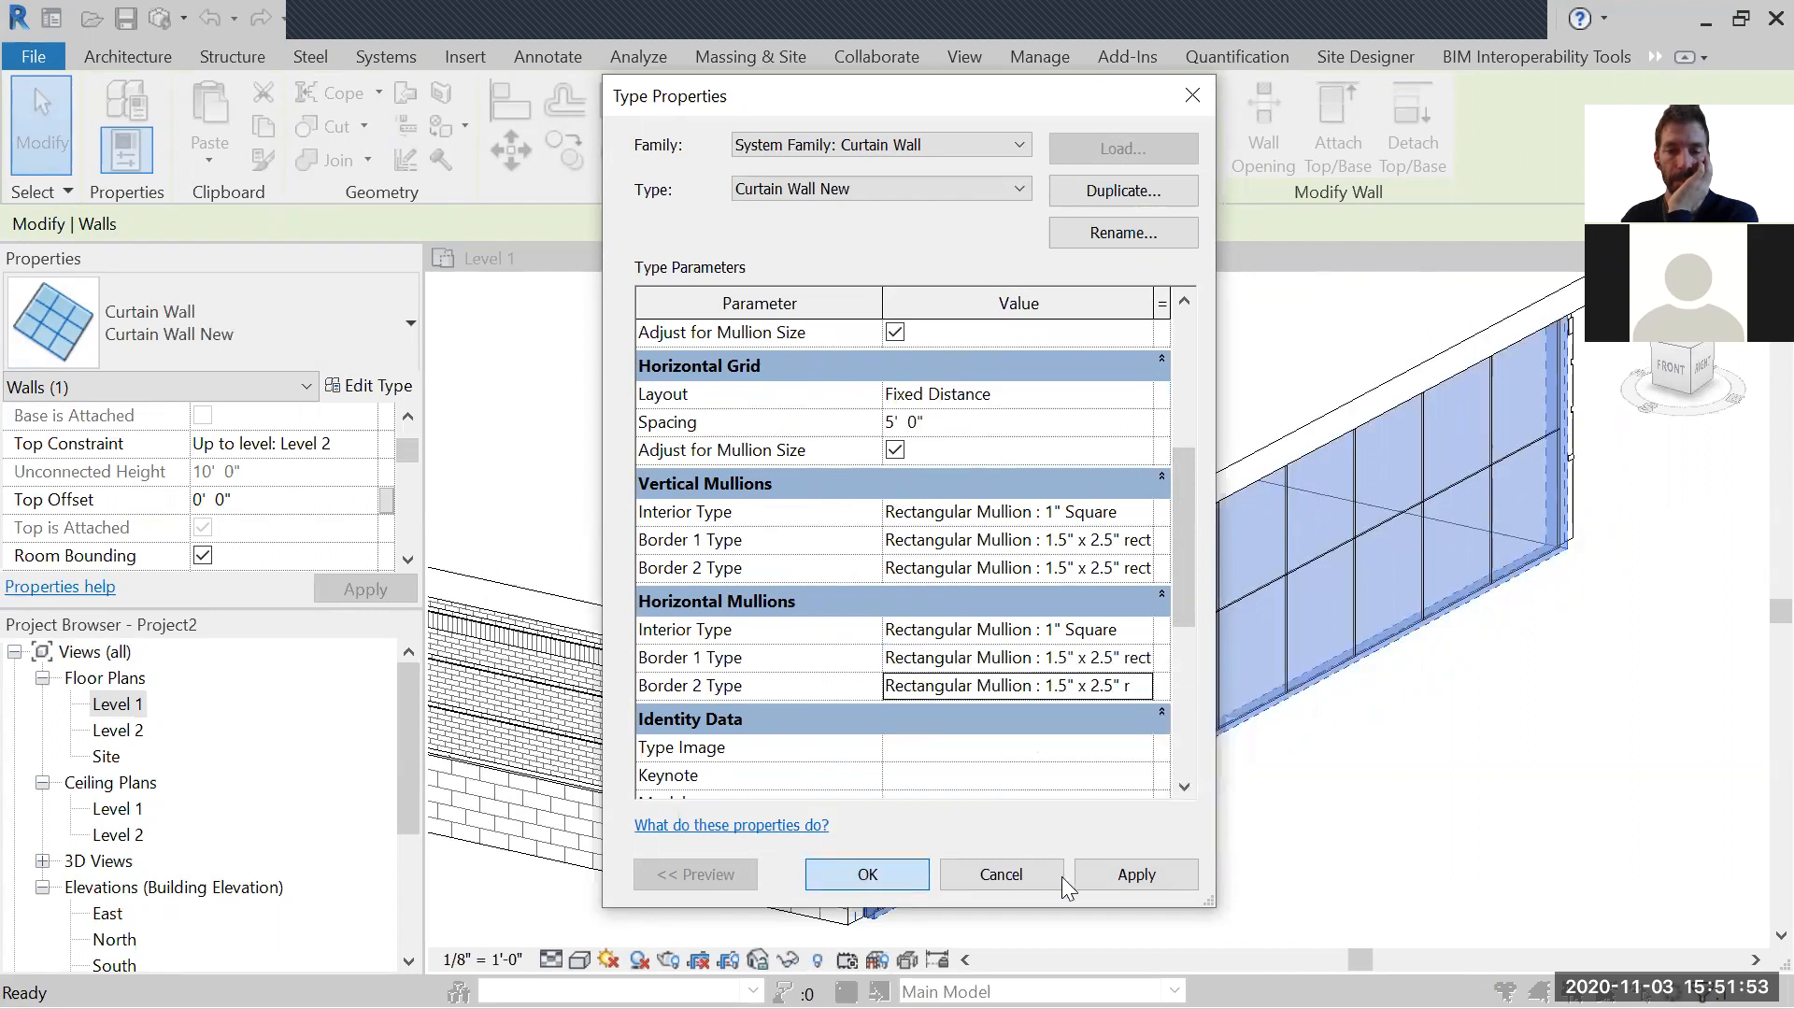
left_click(1123, 871)
left_click(1340, 782)
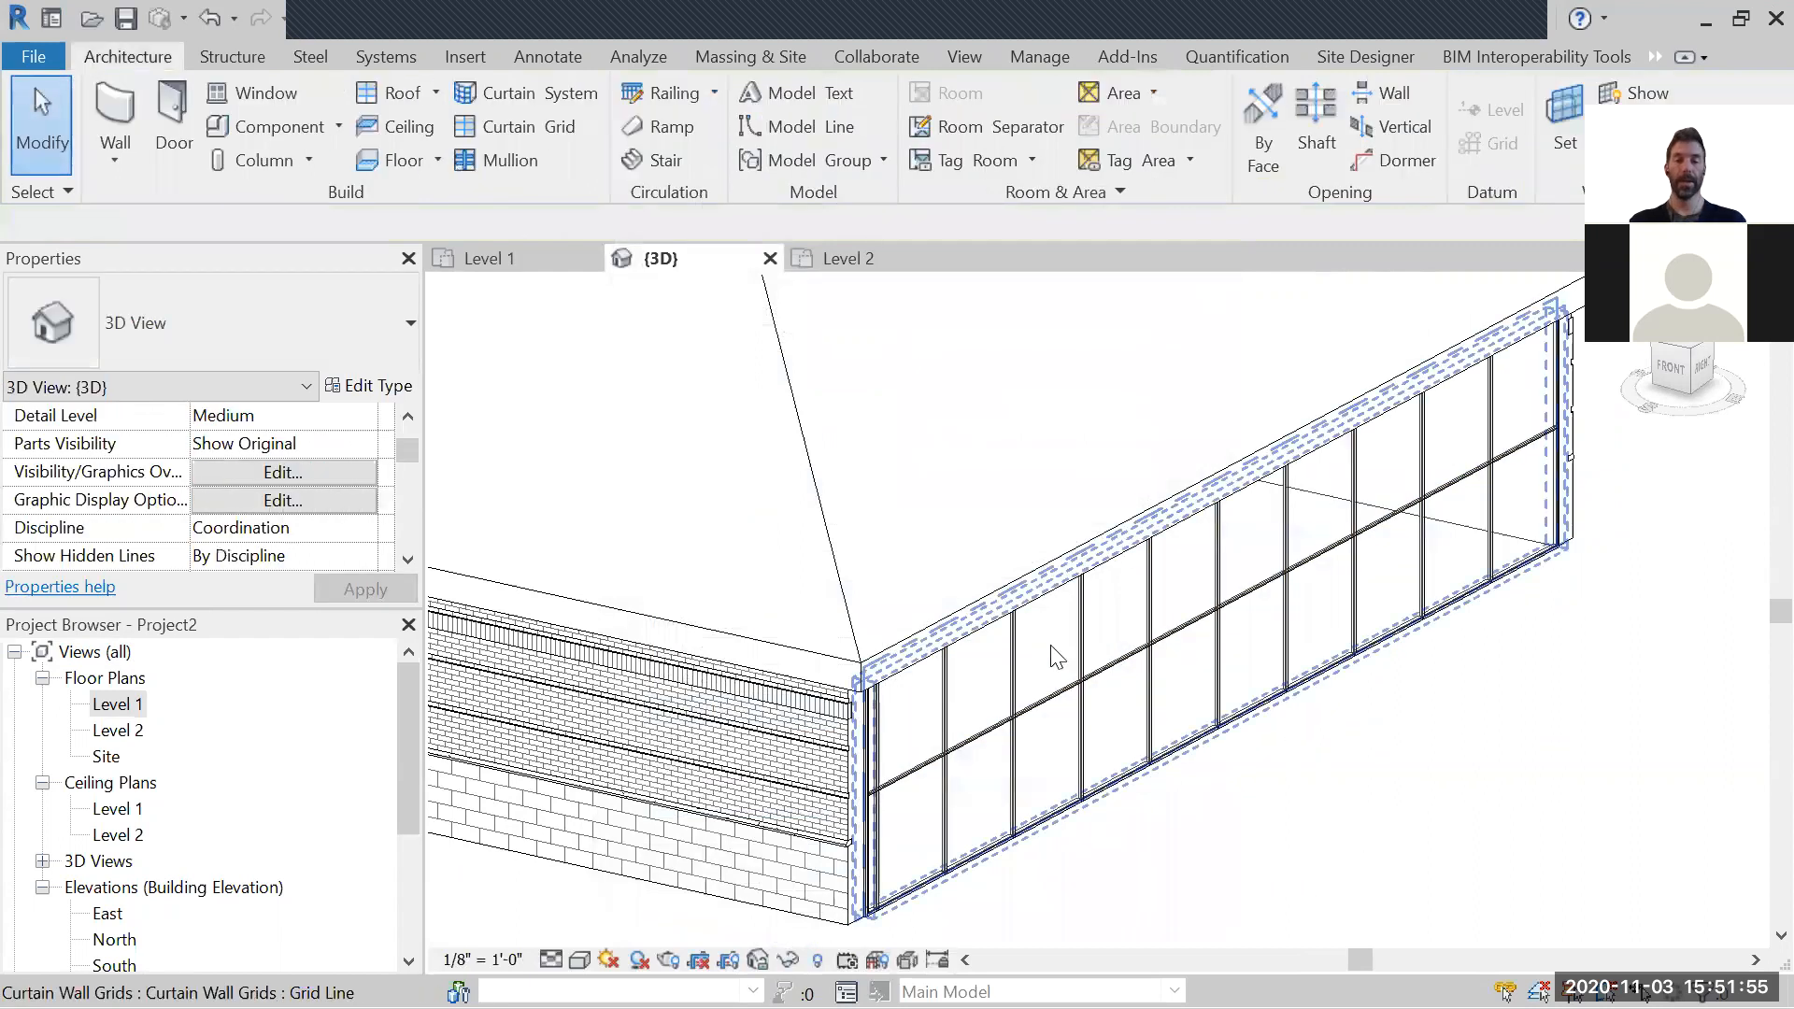
scroll(1053, 645, "down", 1)
Step: Create an LW Concrete on Metal Deck floor on Level 1 with a rectangular boundary along the building's outer wall faces
double_click(114, 704)
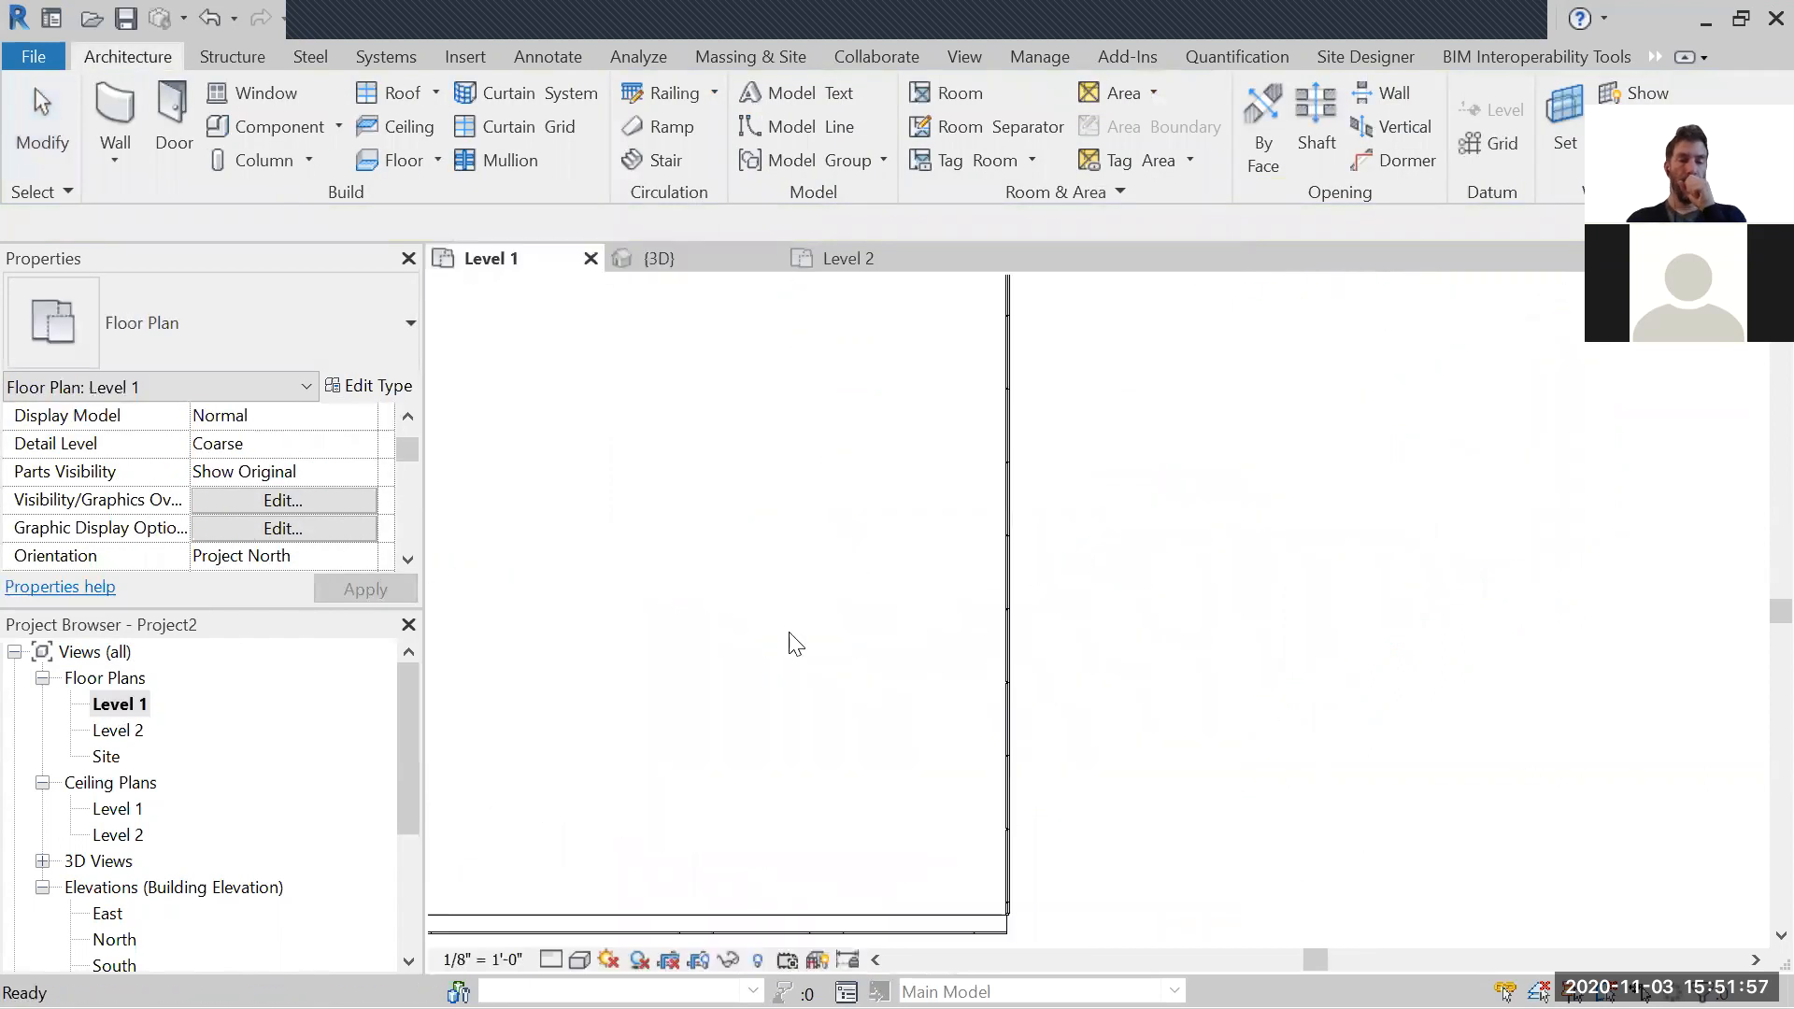
scroll(944, 477, "down", 3)
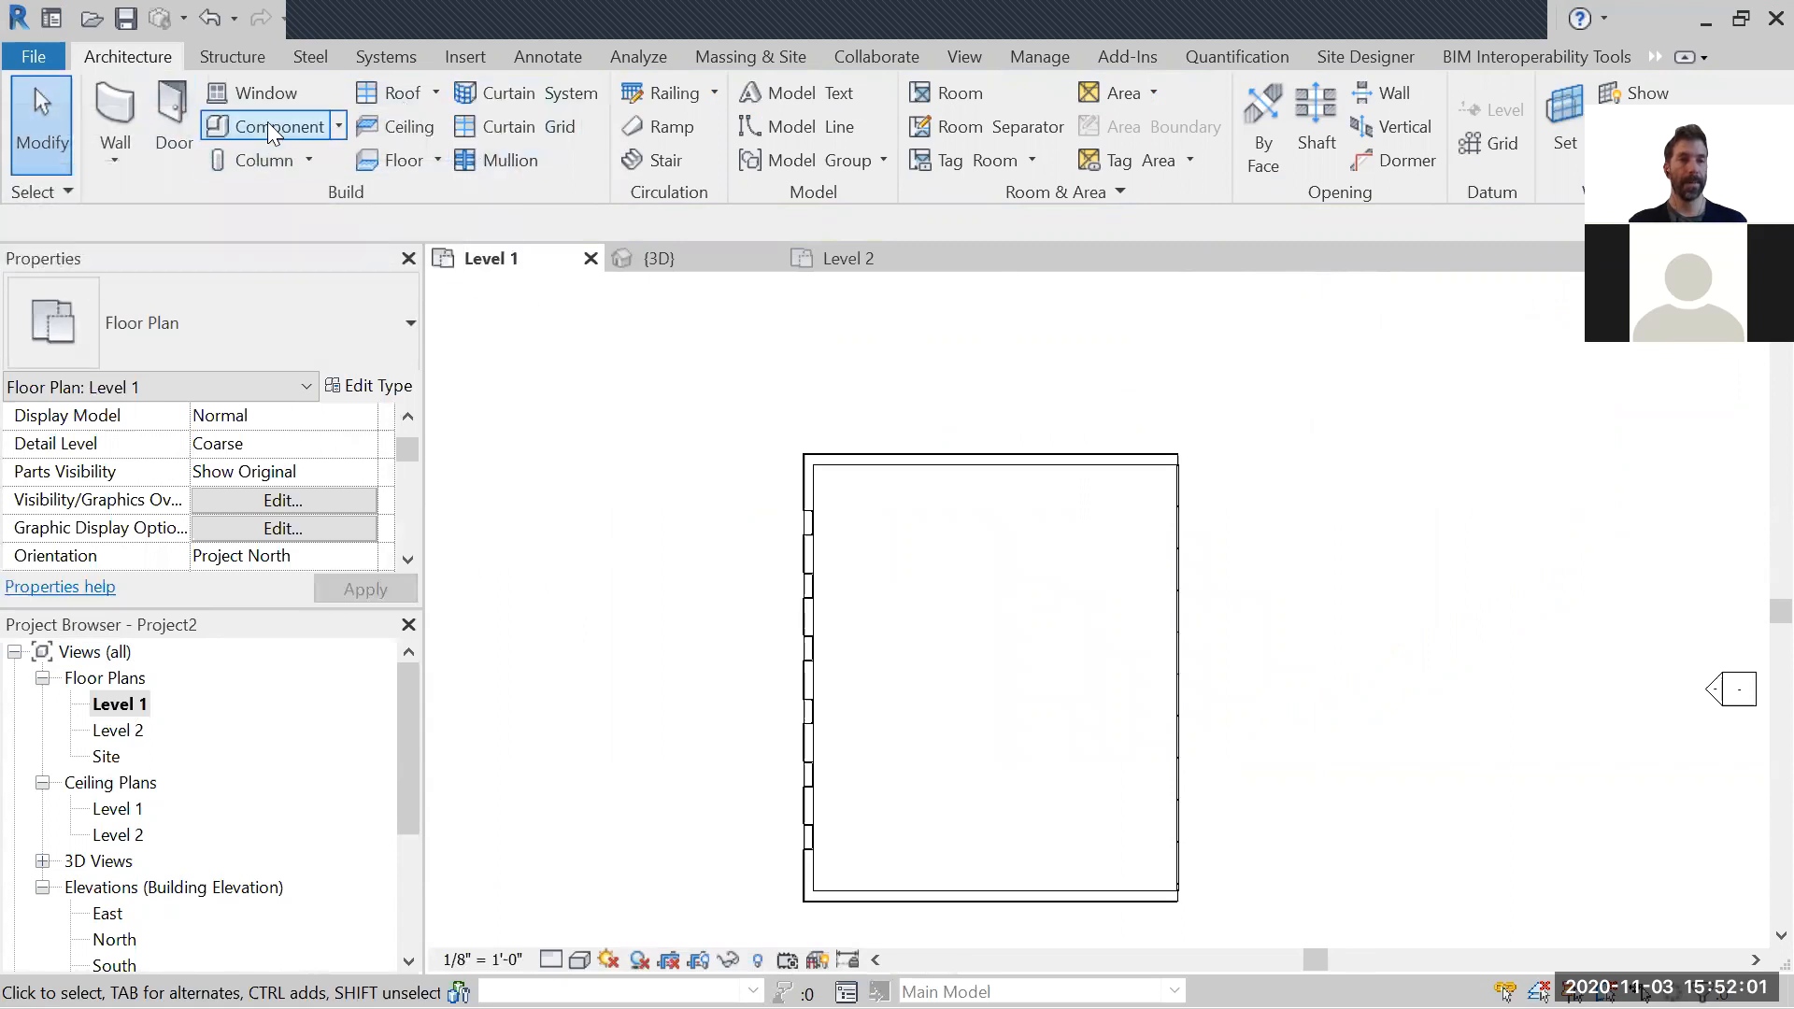
left_click(413, 159)
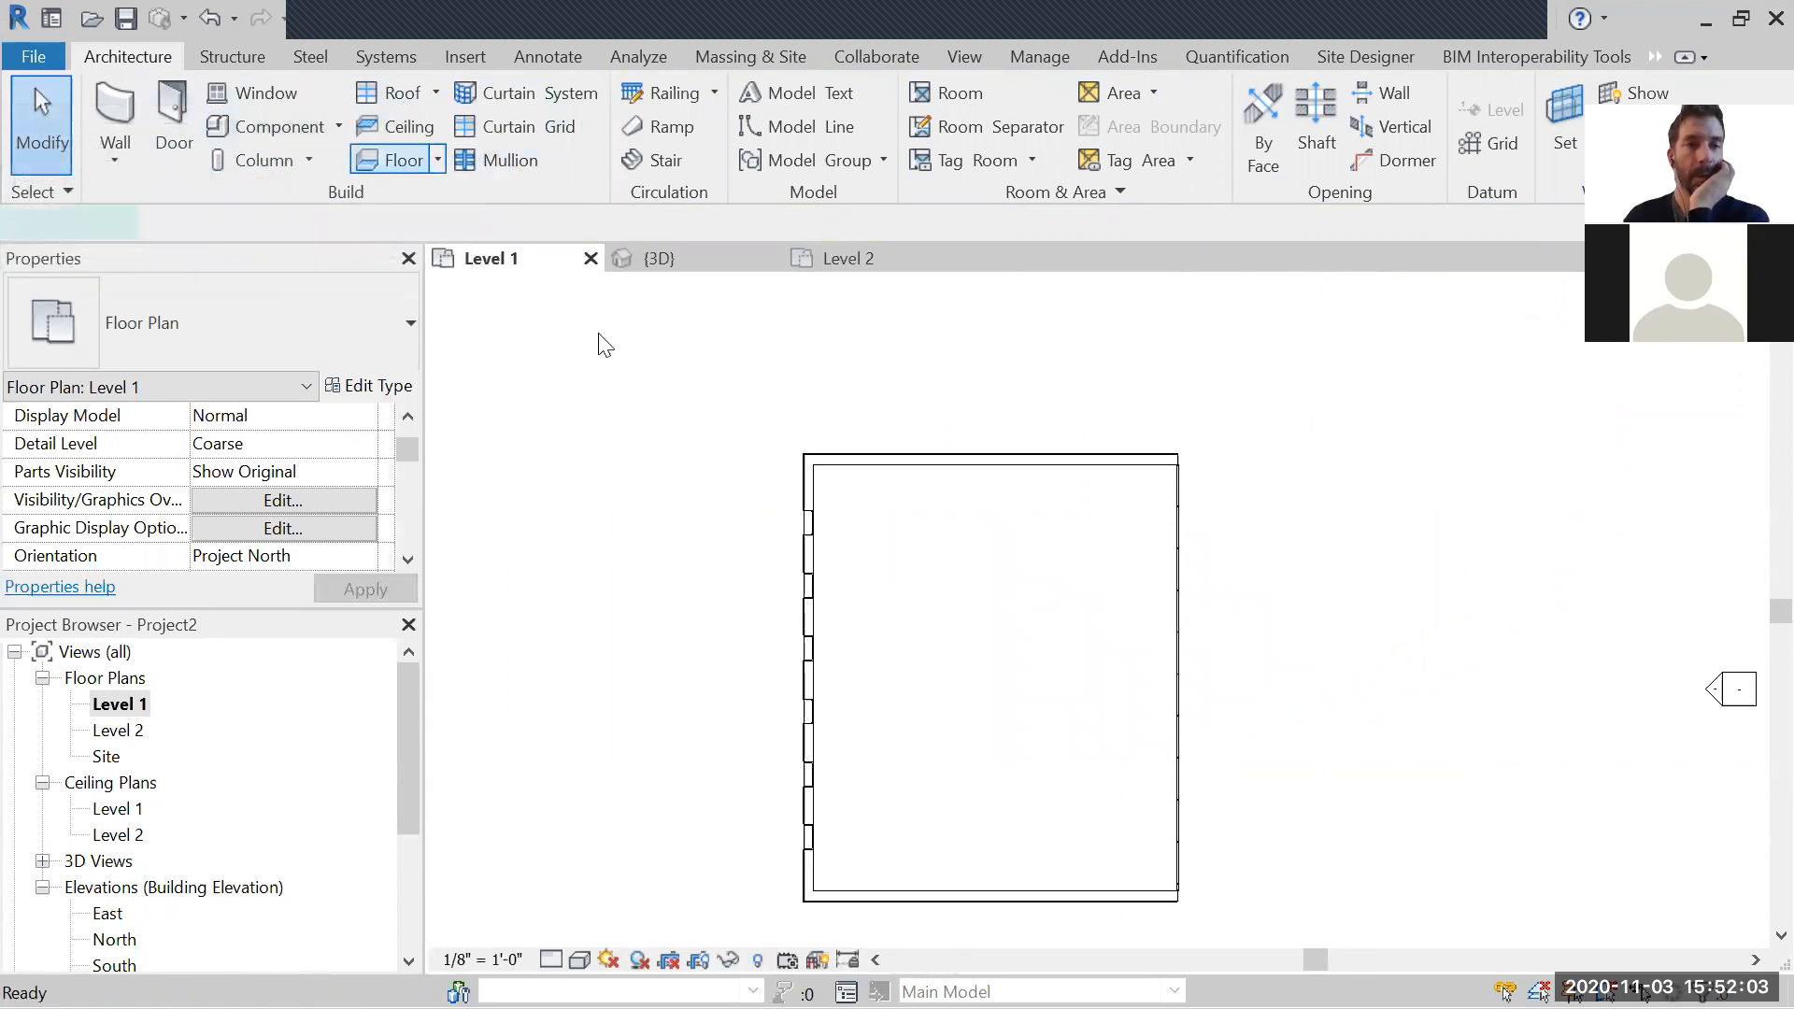
left_click(317, 327)
left_click(121, 541)
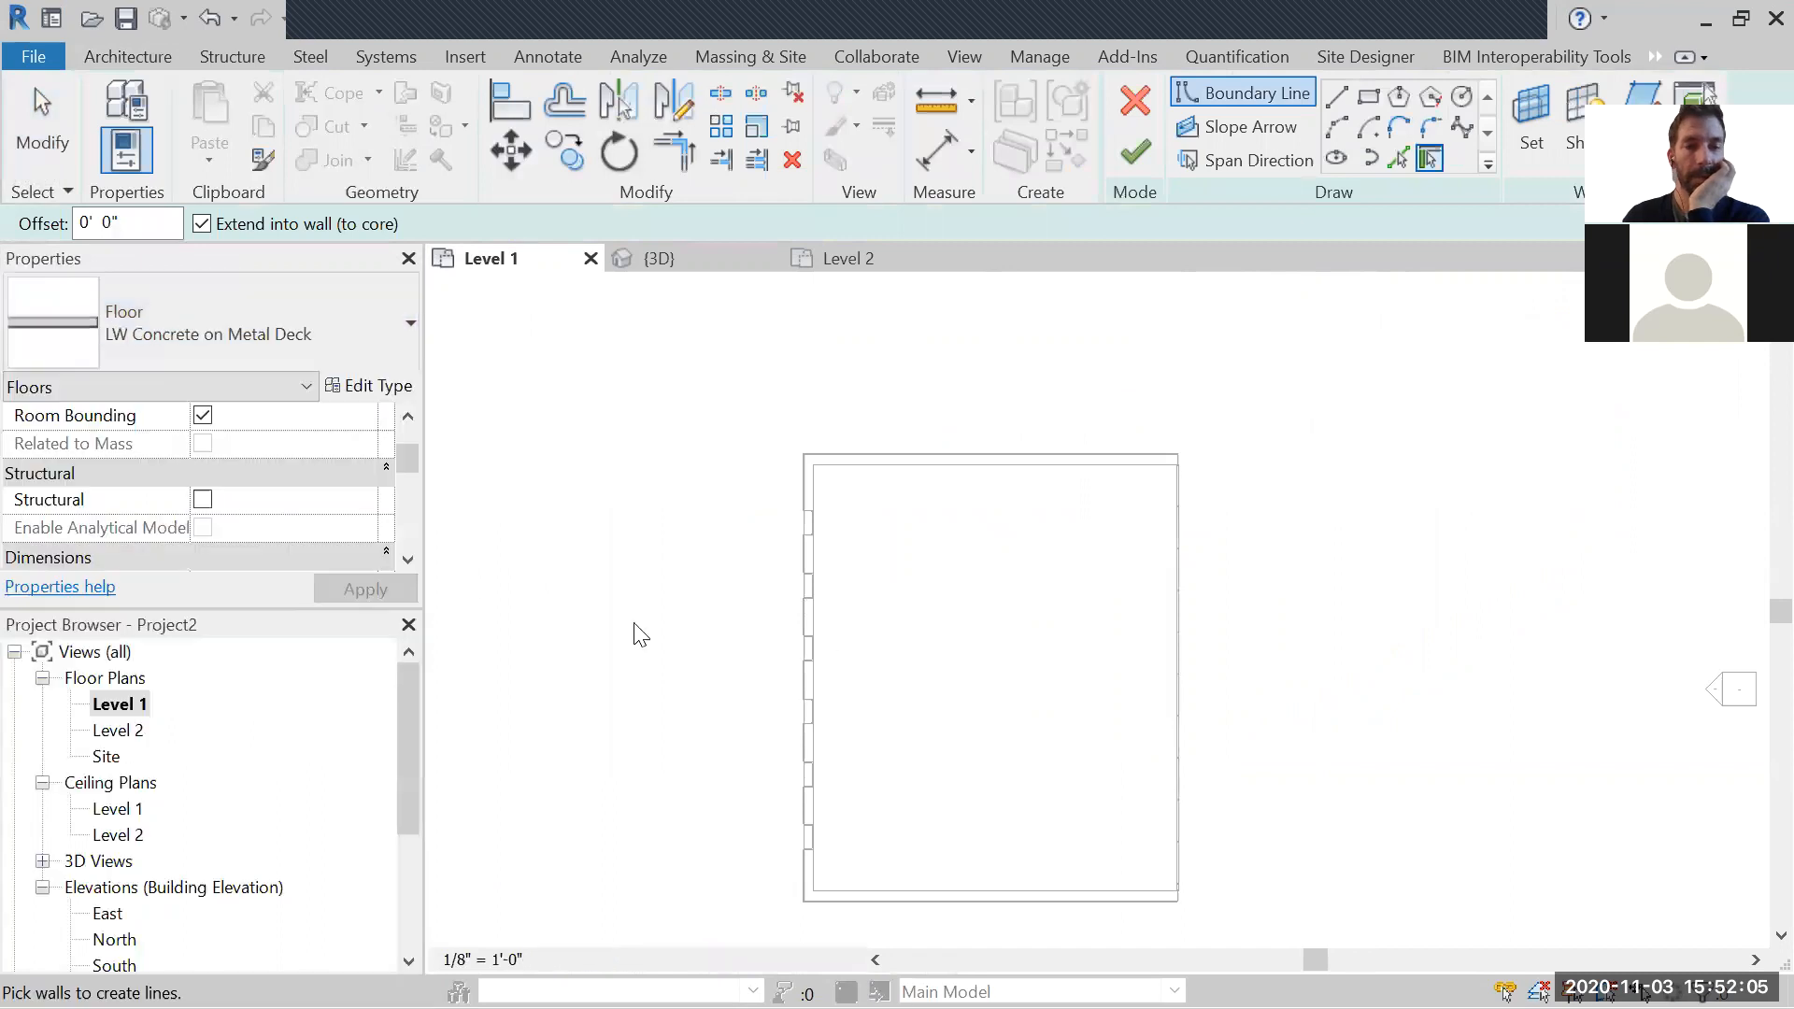
left_click(1368, 96)
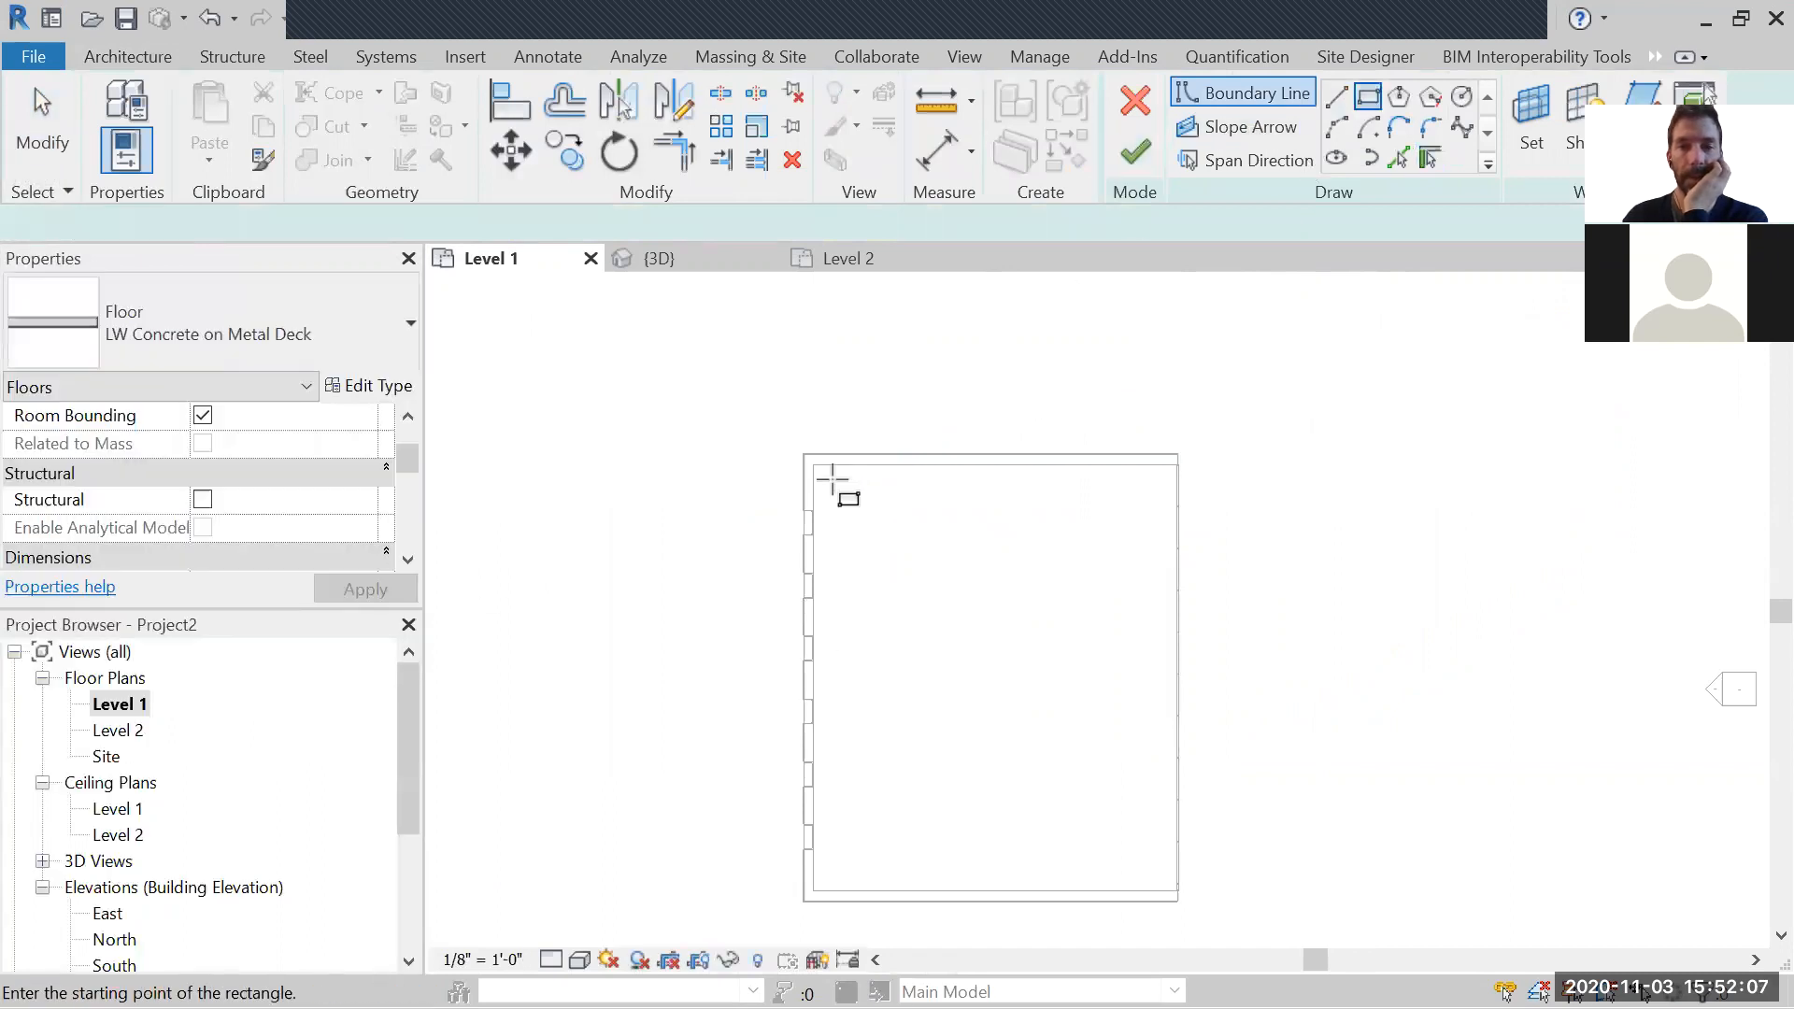
left_click(804, 455)
left_click(1178, 902)
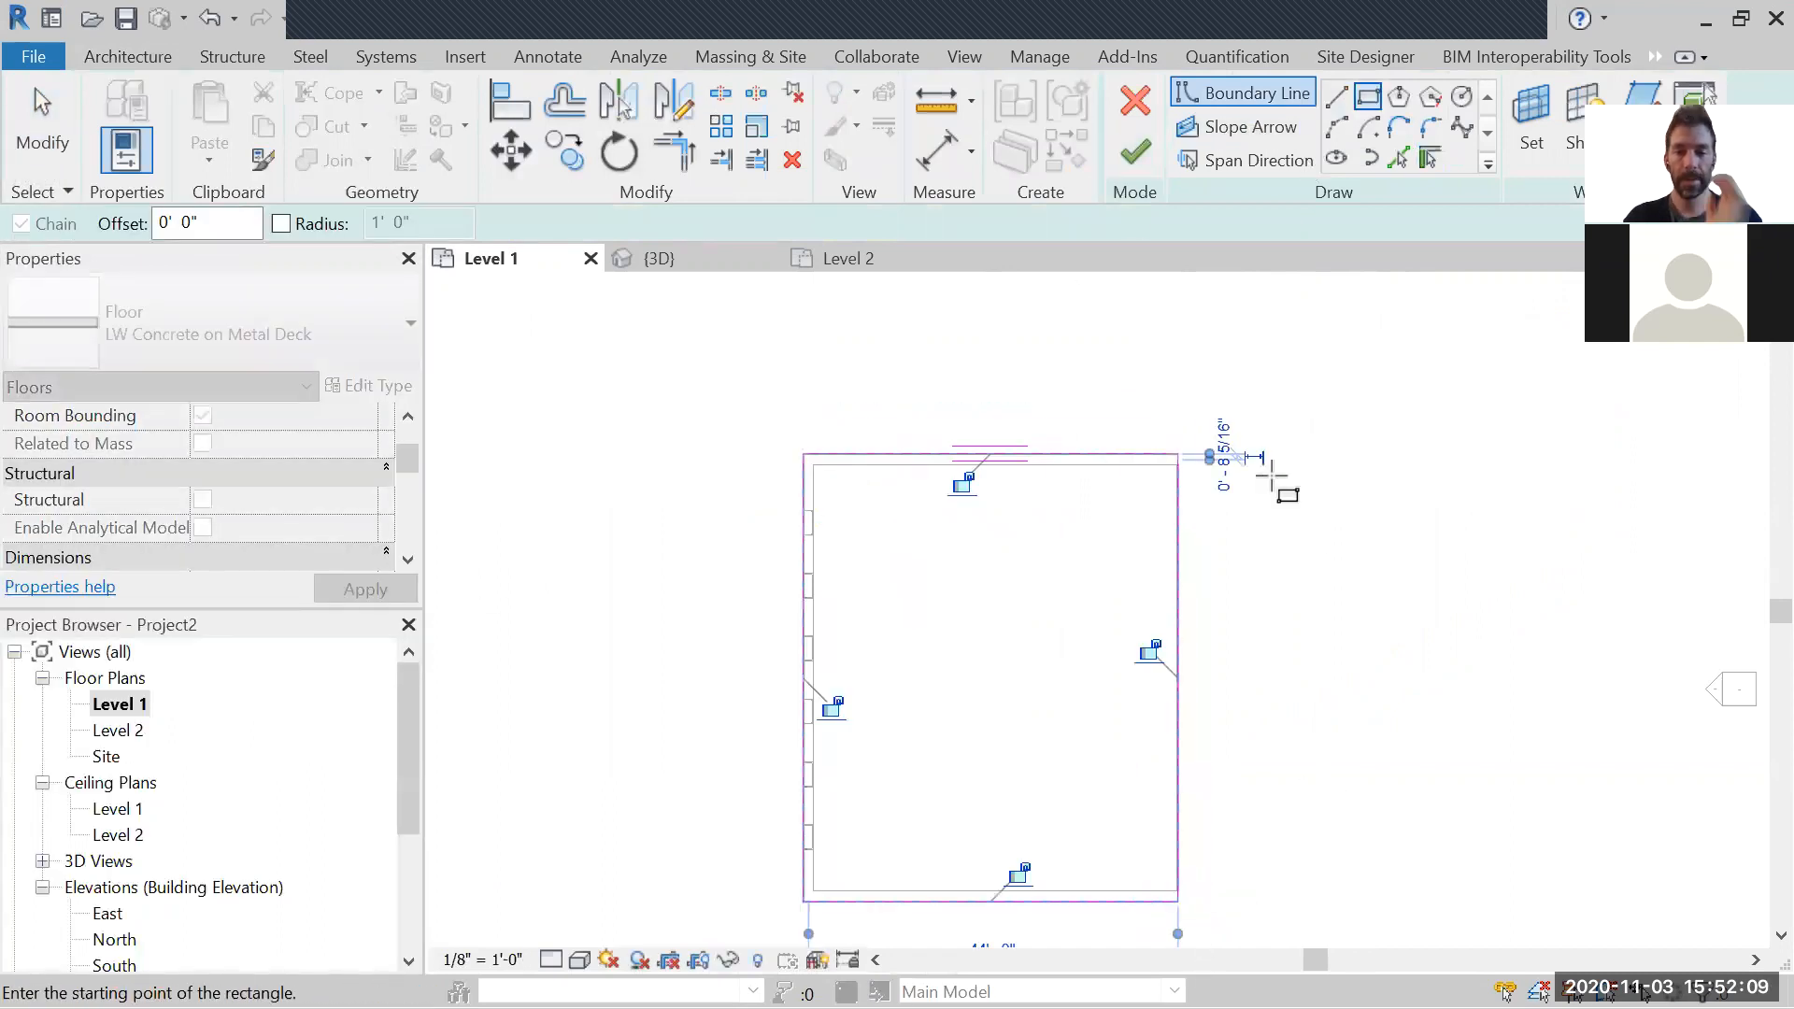
left_click(1135, 151)
key("Escape")
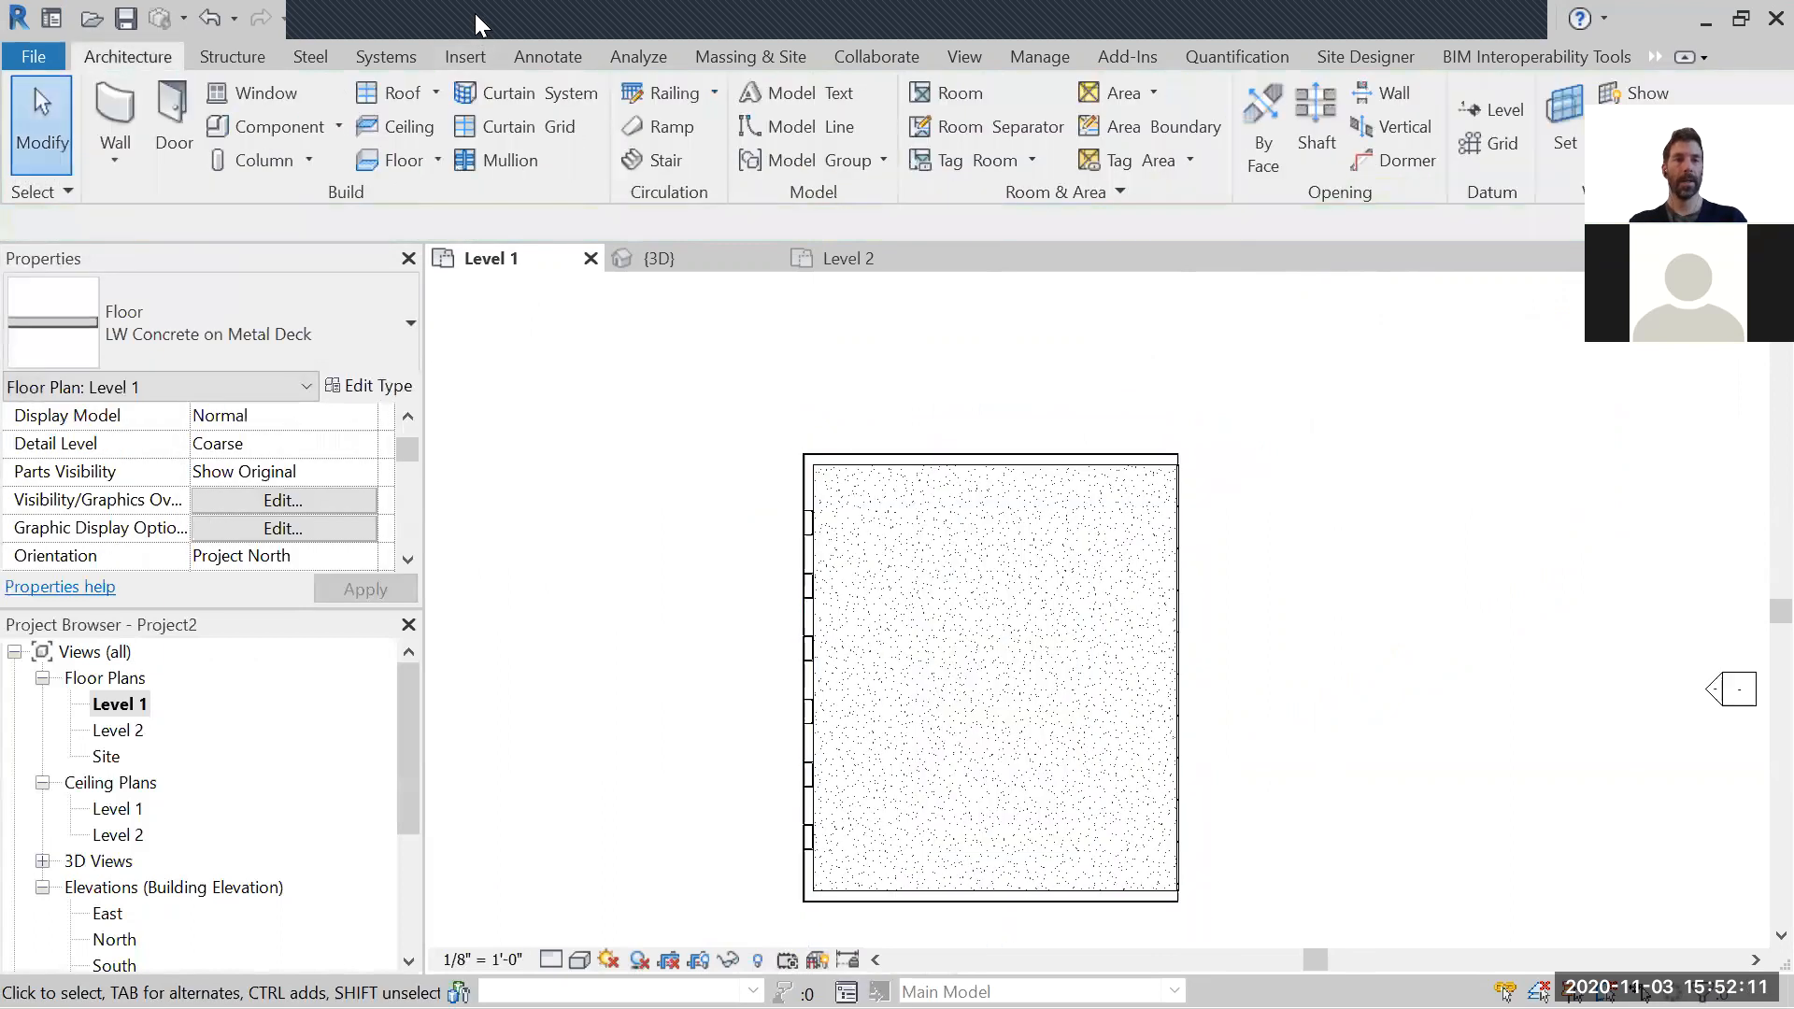
Step: Examine the floor edge, curtain wall, brick walls and windows from several sides in the 3D view
left_click(657, 258)
middle_click_drag(1044, 602, 972, 669, "shift")
scroll(885, 731, "up", 3)
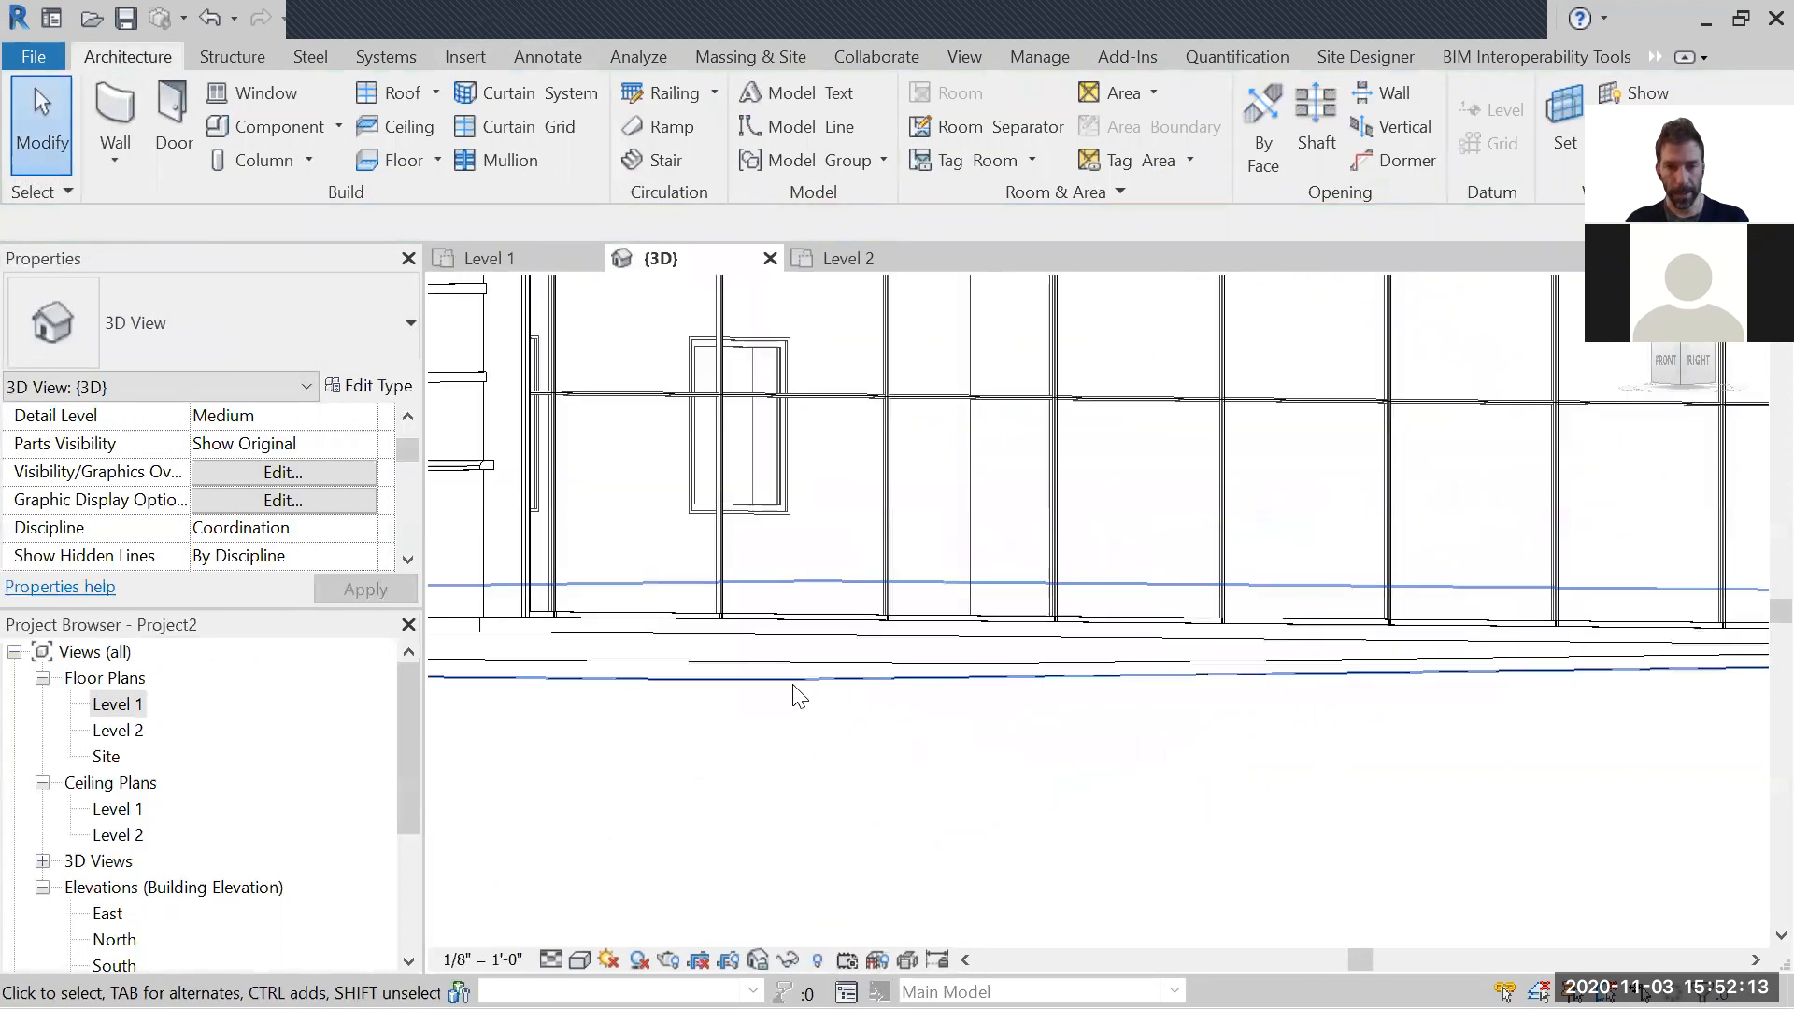
middle_click_drag(829, 725, 916, 826, "shift")
middle_click_drag(1042, 815, 1259, 699)
scroll(1262, 699, "down", 3)
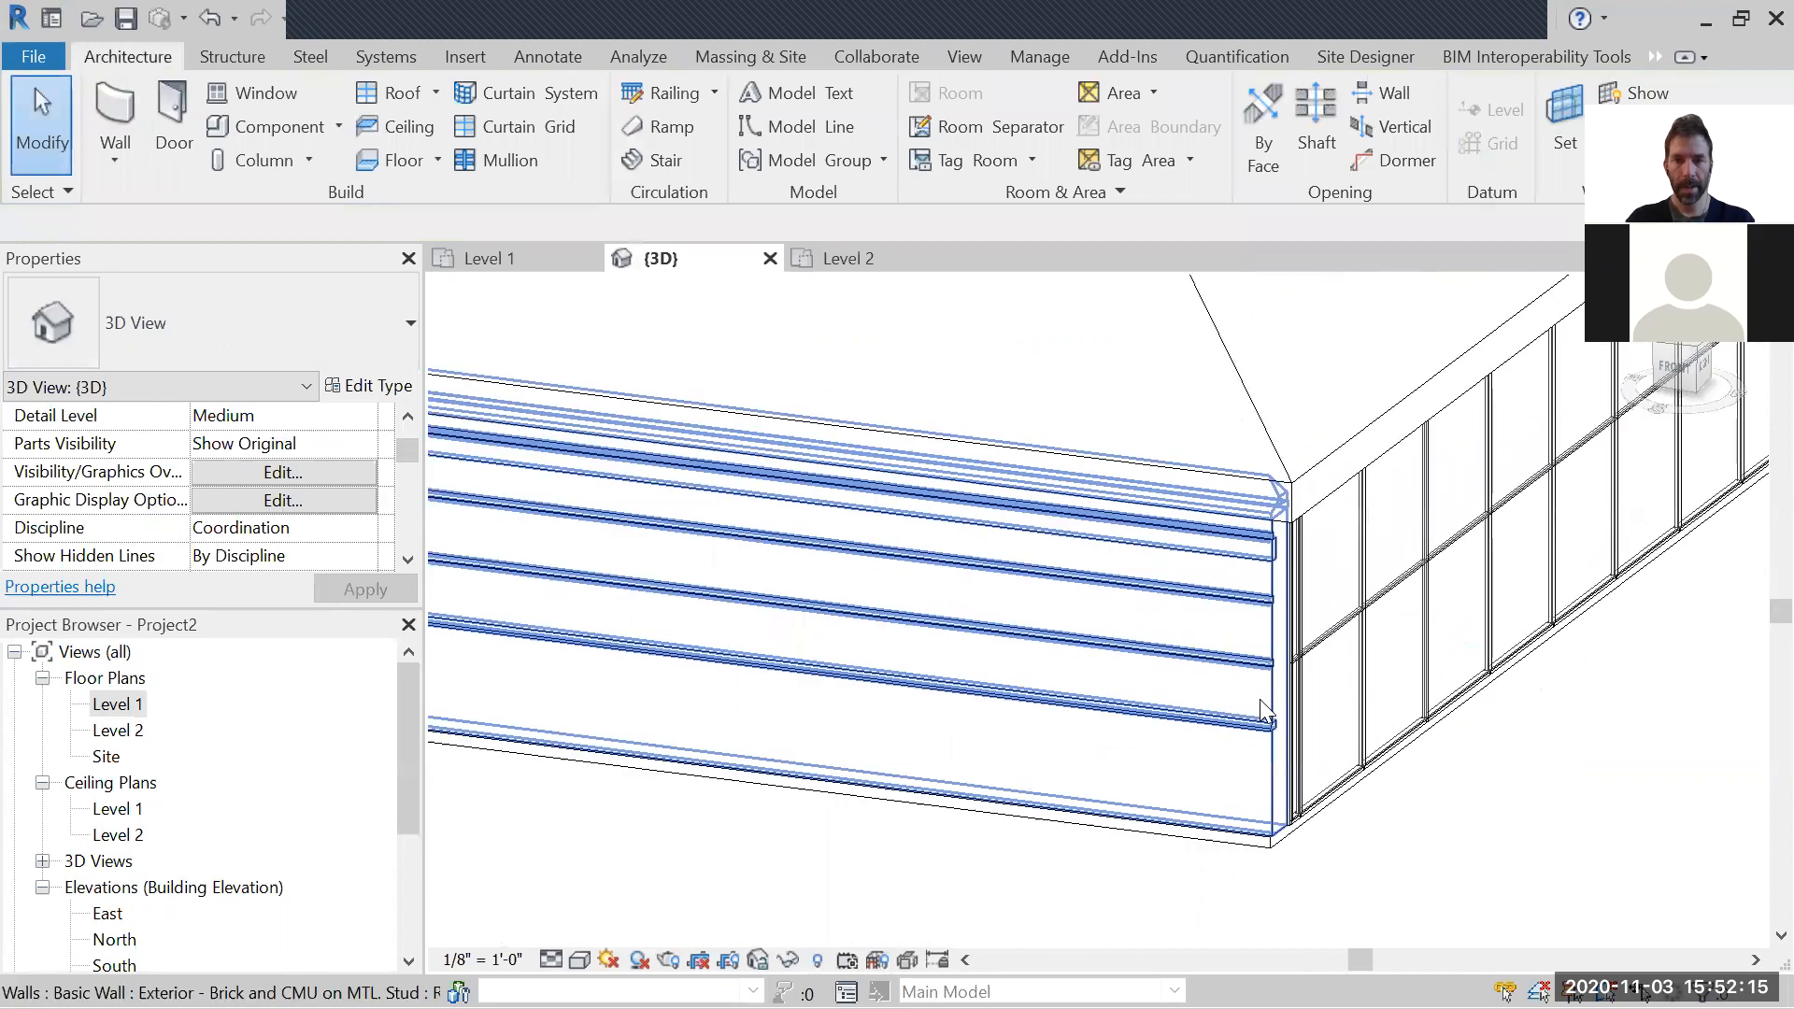
mouse_move(1108, 691)
middle_mouse_down("shift")
mouse_move(1230, 717)
mouse_move(1096, 710)
middle_mouse_up("shift")
scroll(1096, 710, "up", 2)
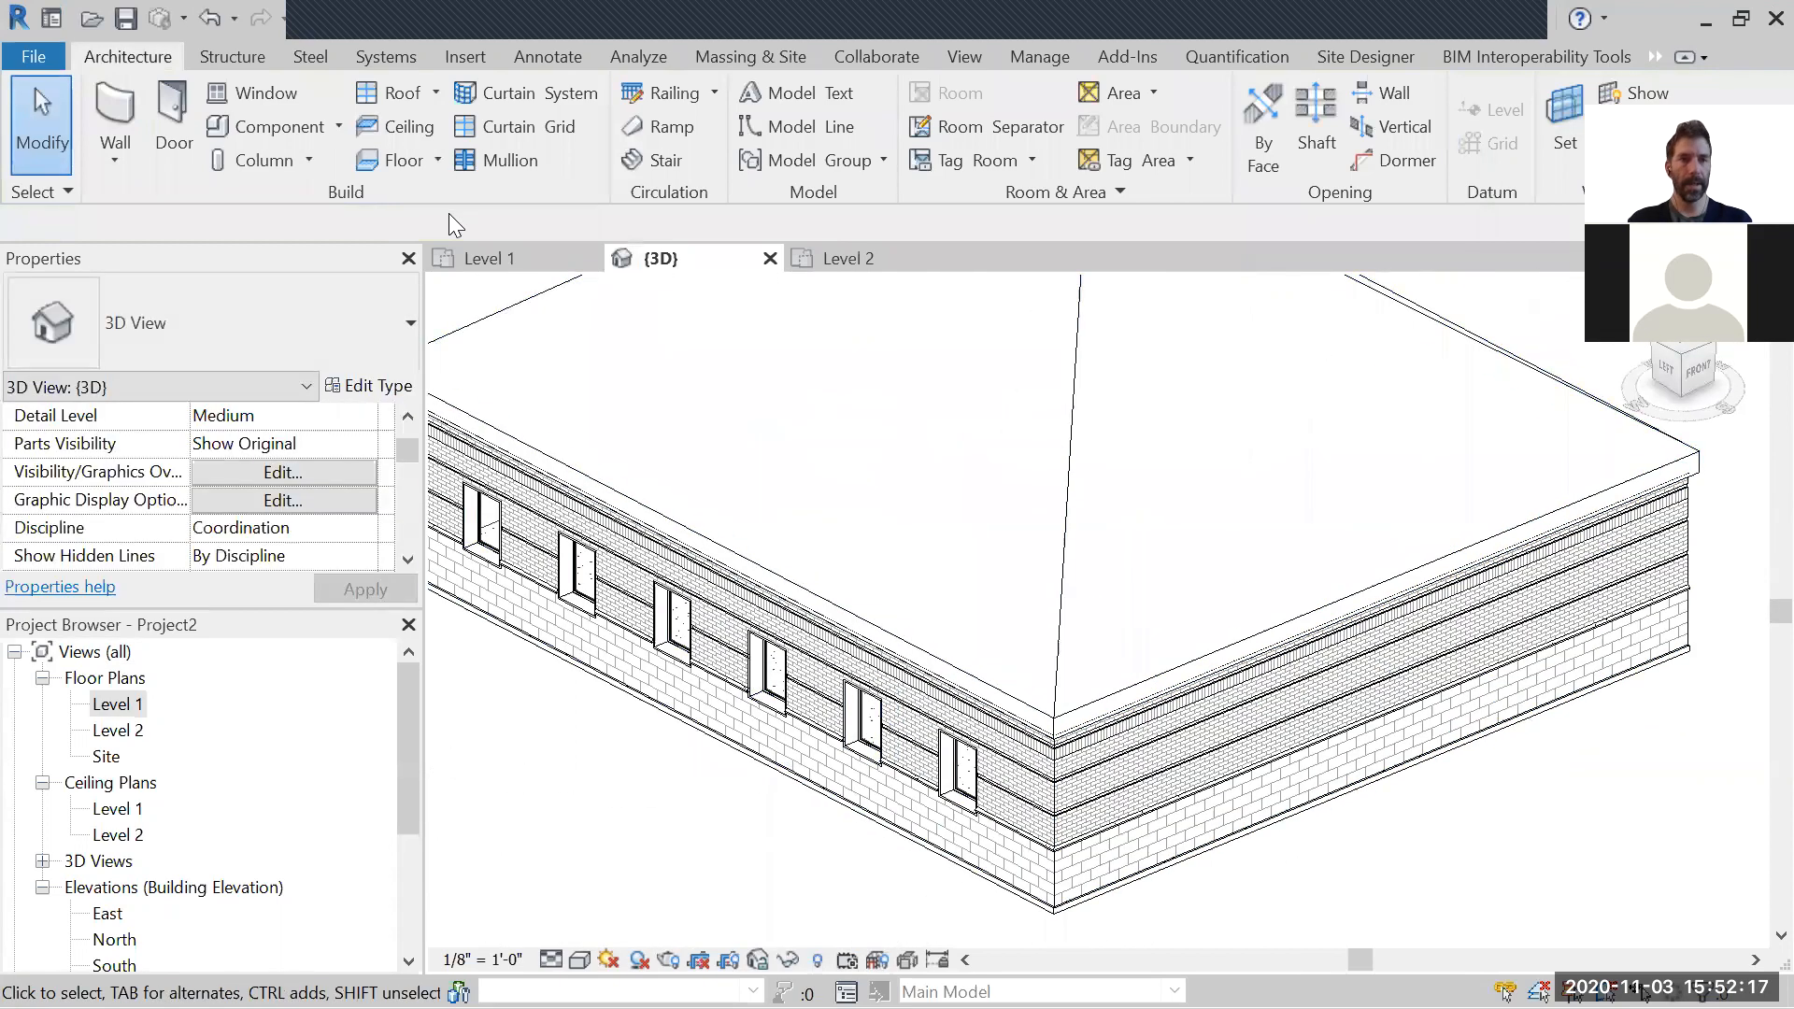
scroll(607, 495, "down", 2)
middle_click_drag(598, 529, 1065, 612, "shift")
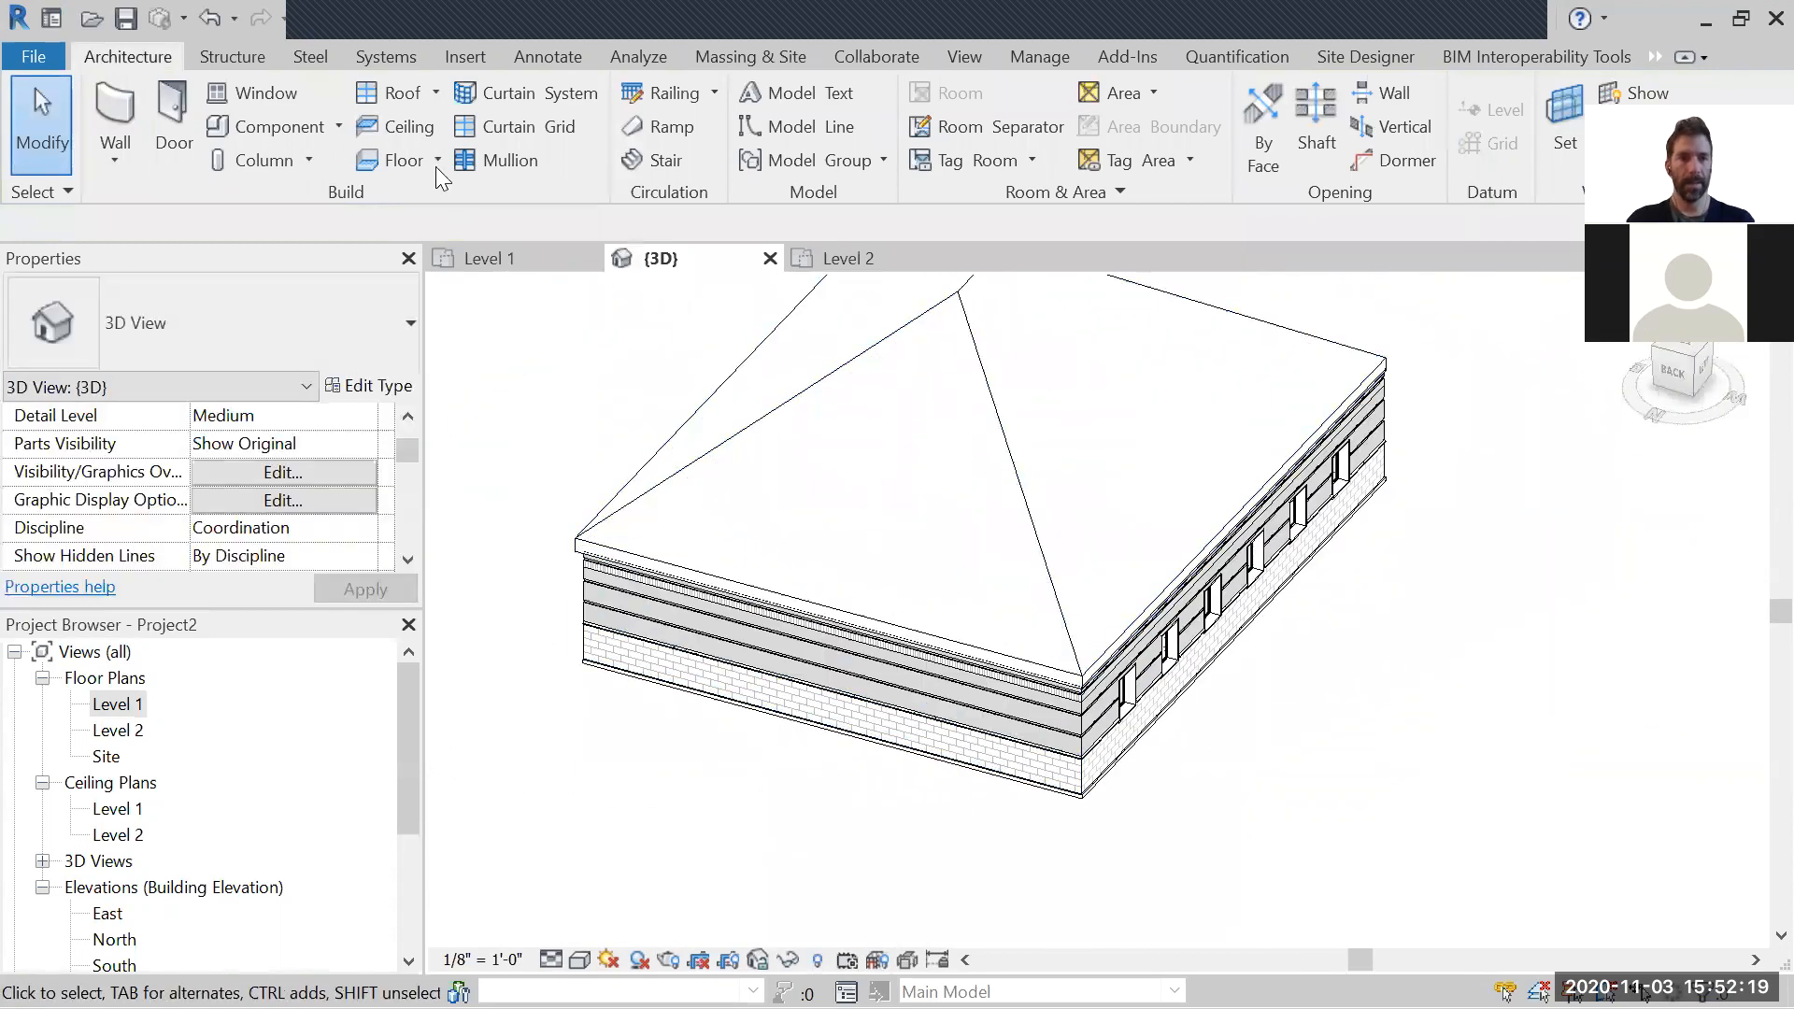
Step: Start placing a door and browse to the Residential folder under Doors in the US Imperial library for loading a family
left_click(193, 142)
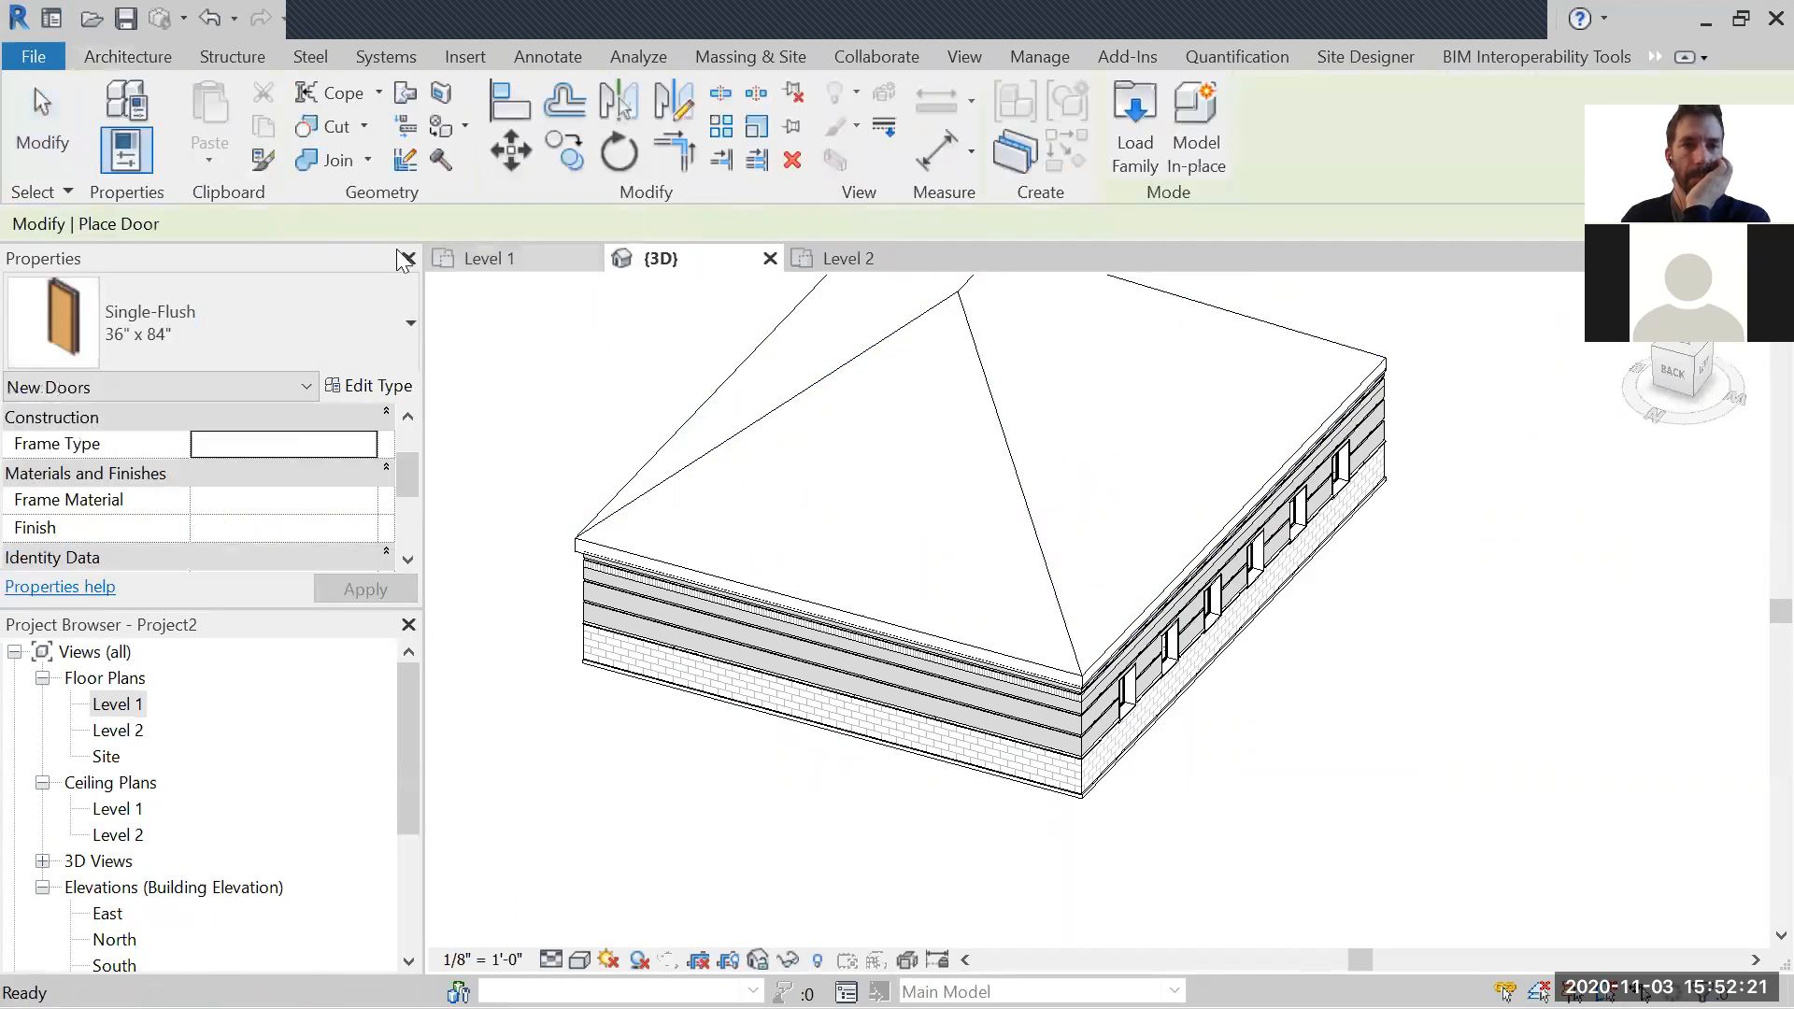
left_click(207, 356)
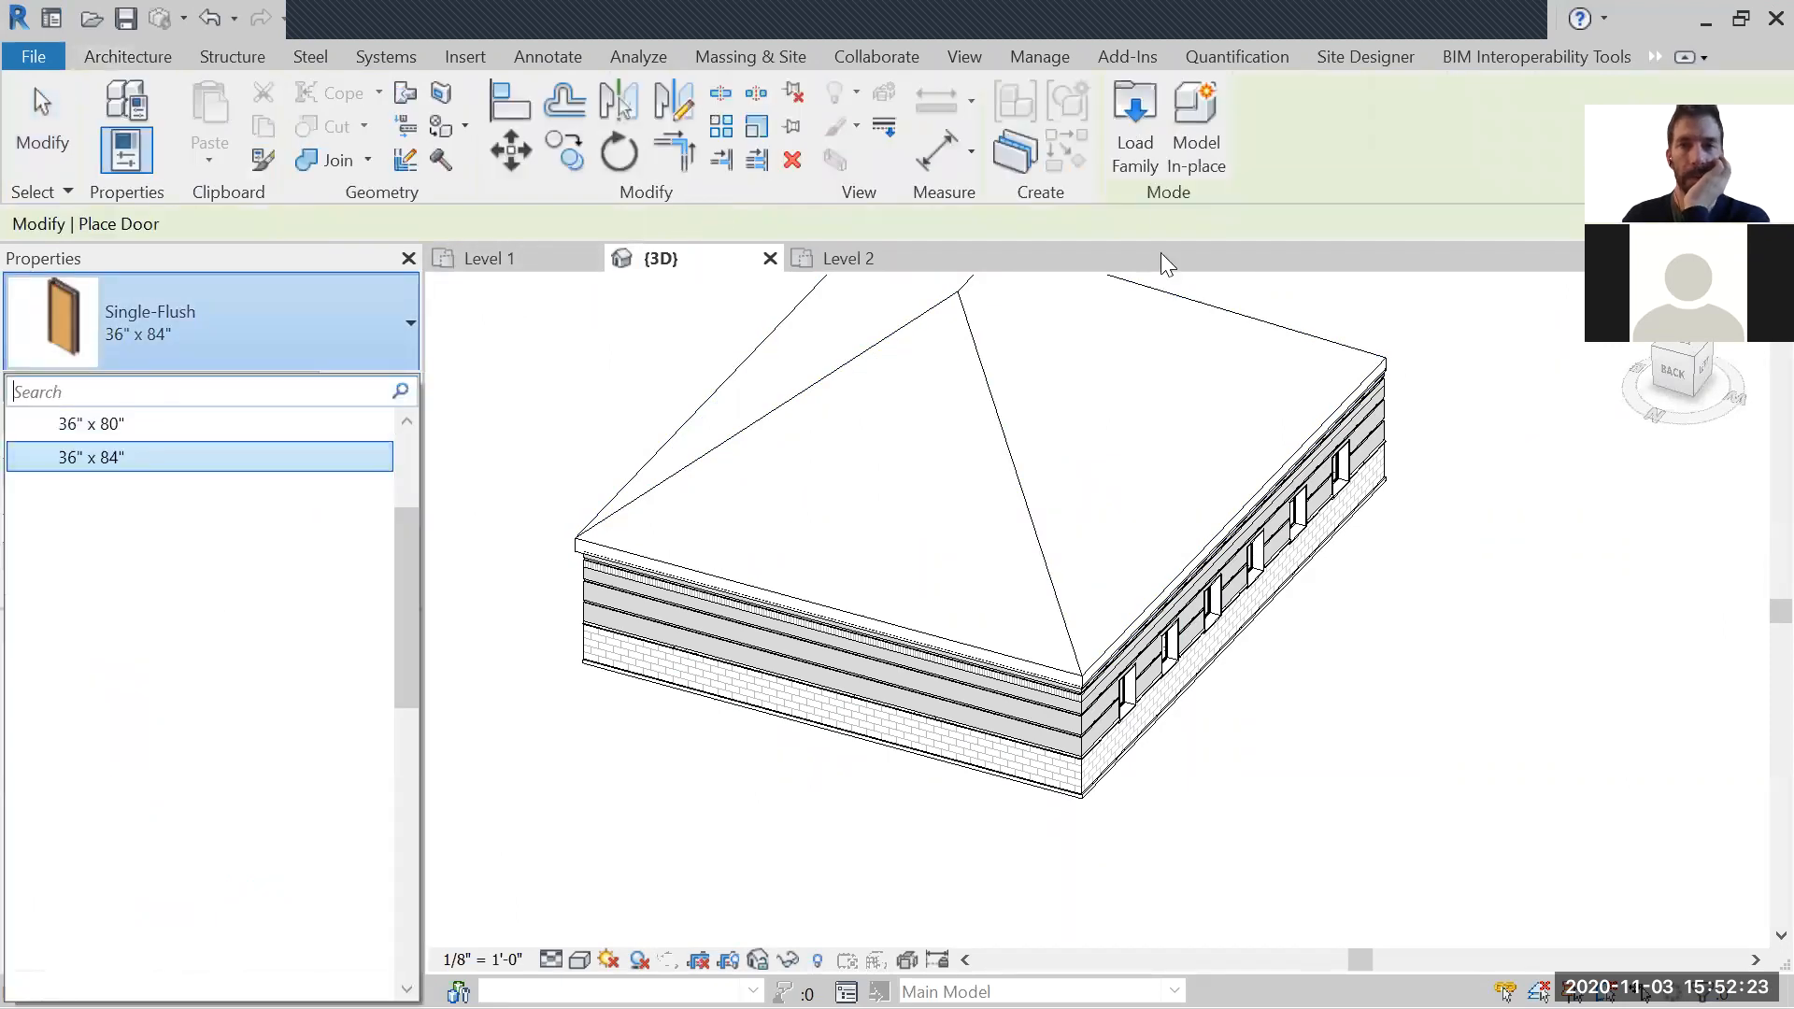
left_click(1131, 124)
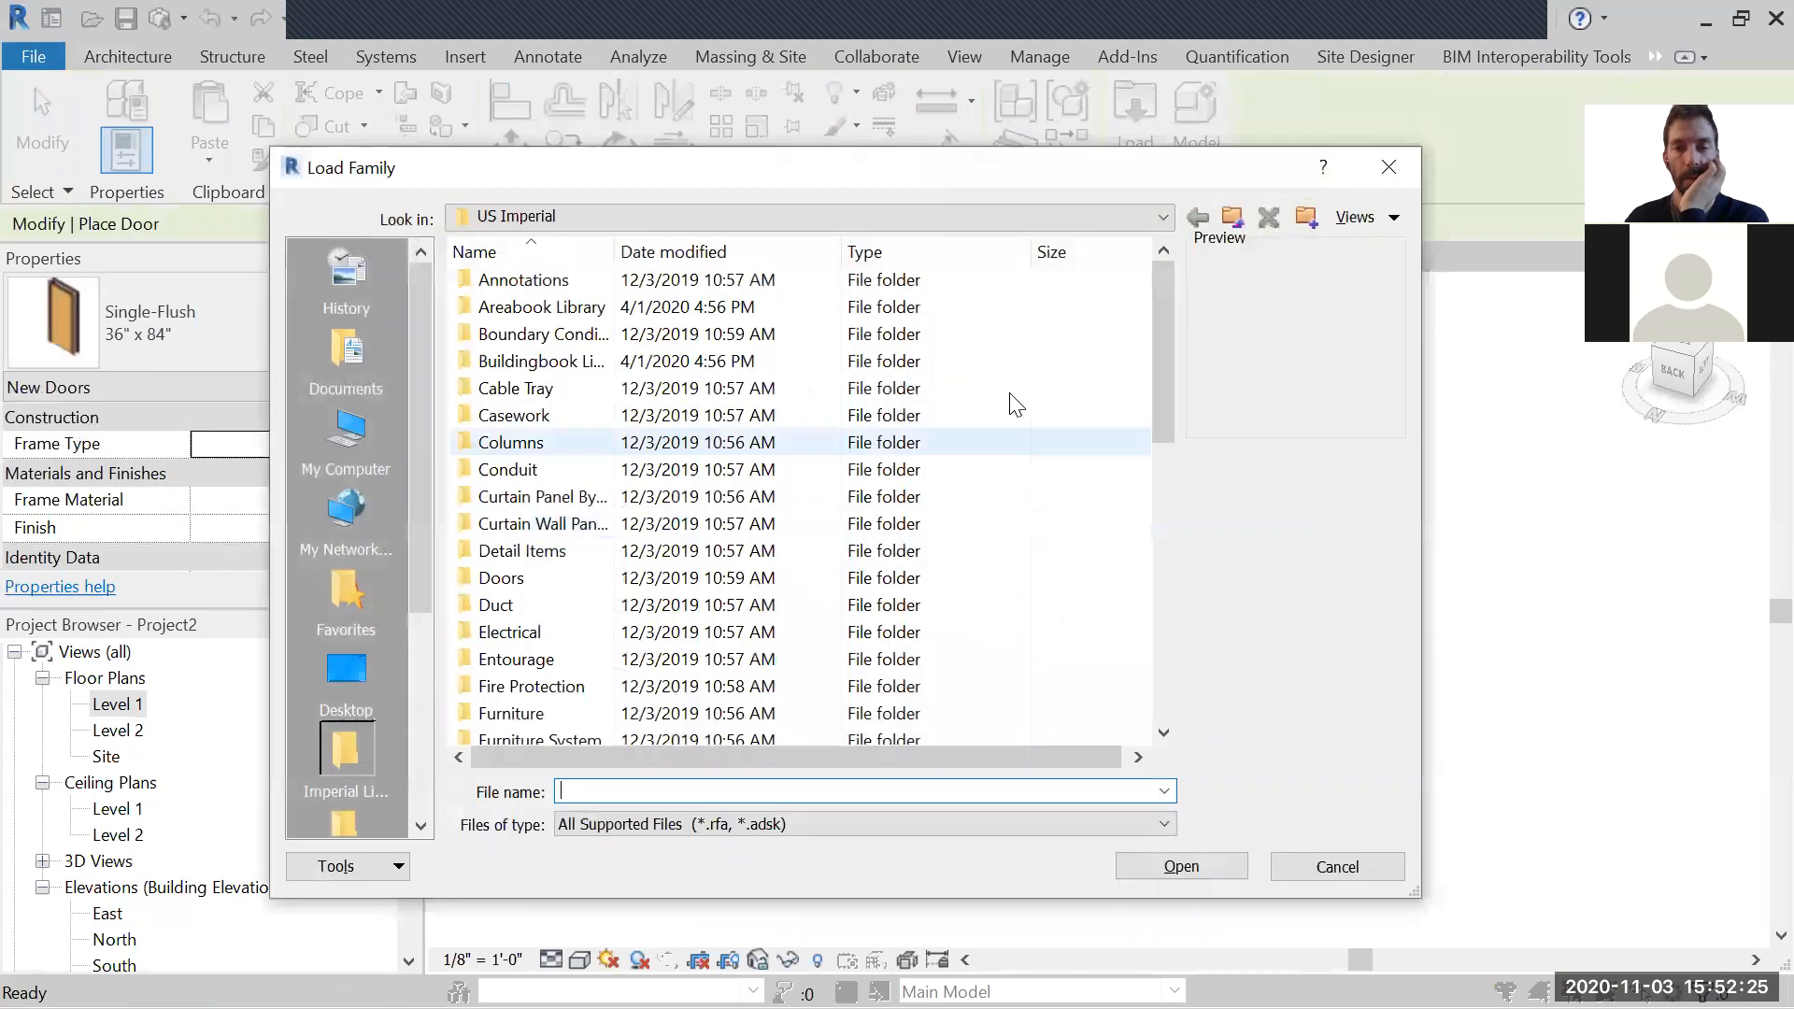
left_click(525, 441)
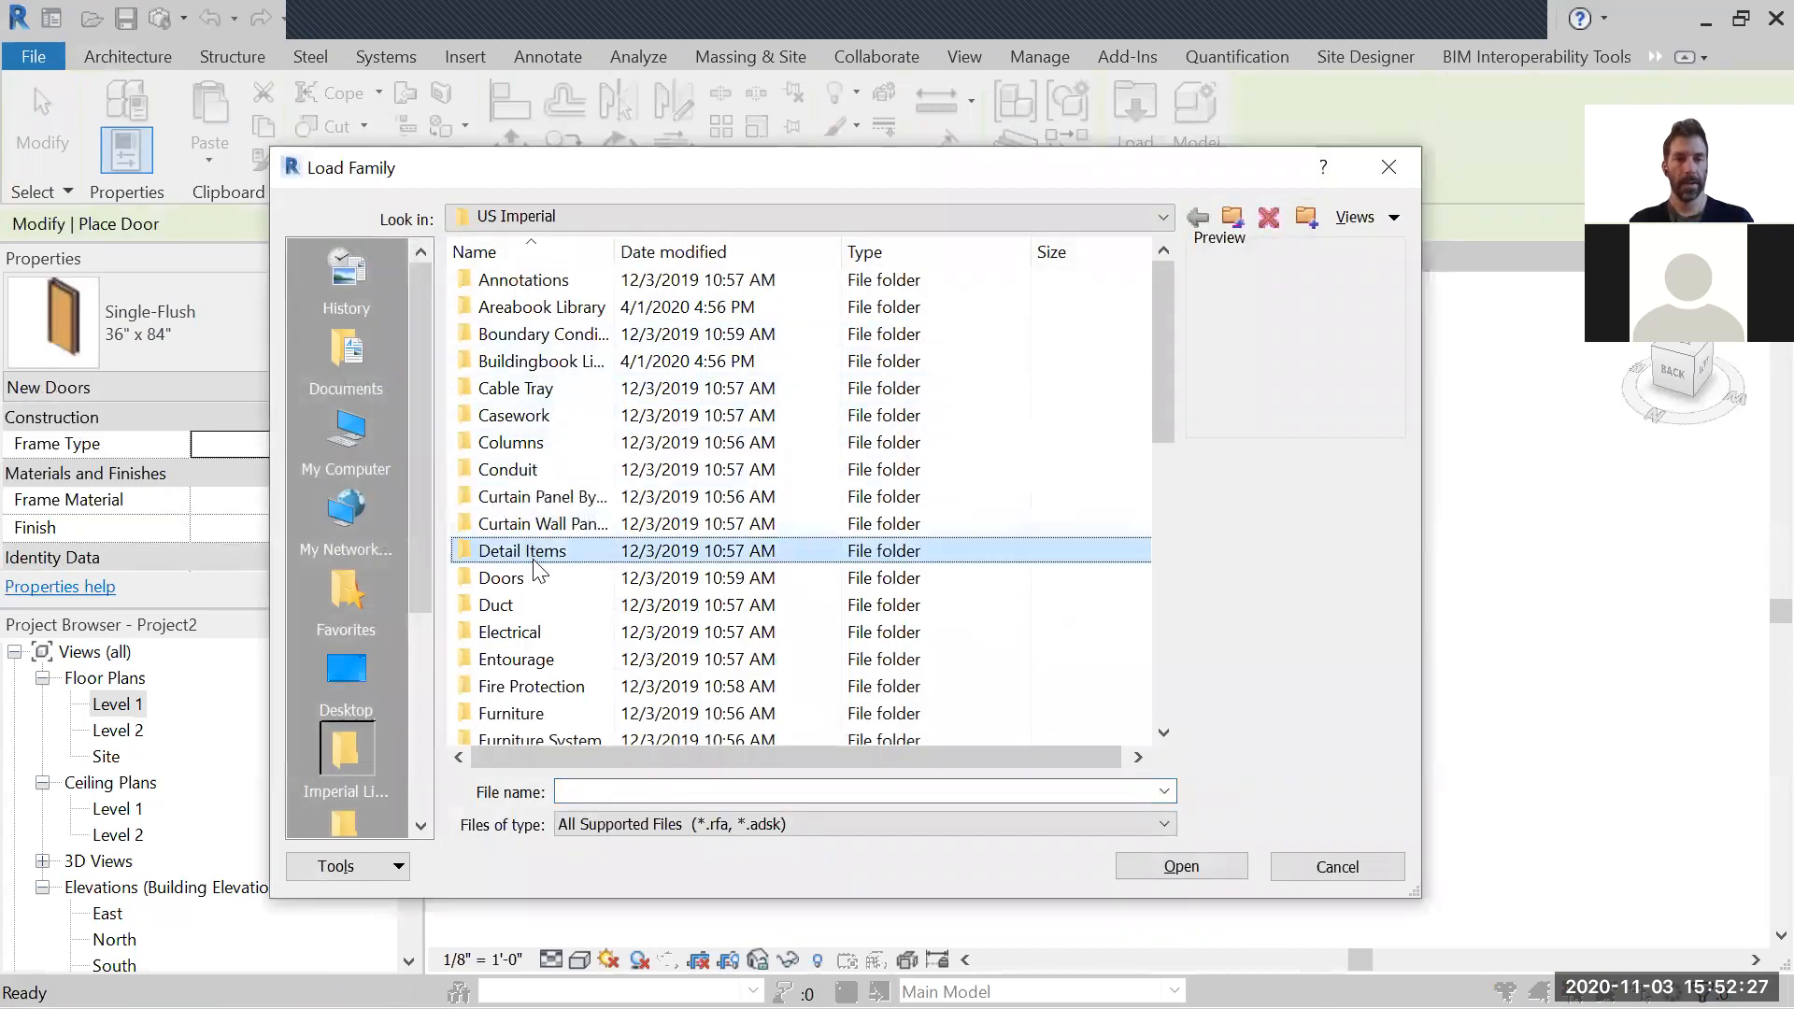
double_click(504, 579)
double_click(517, 337)
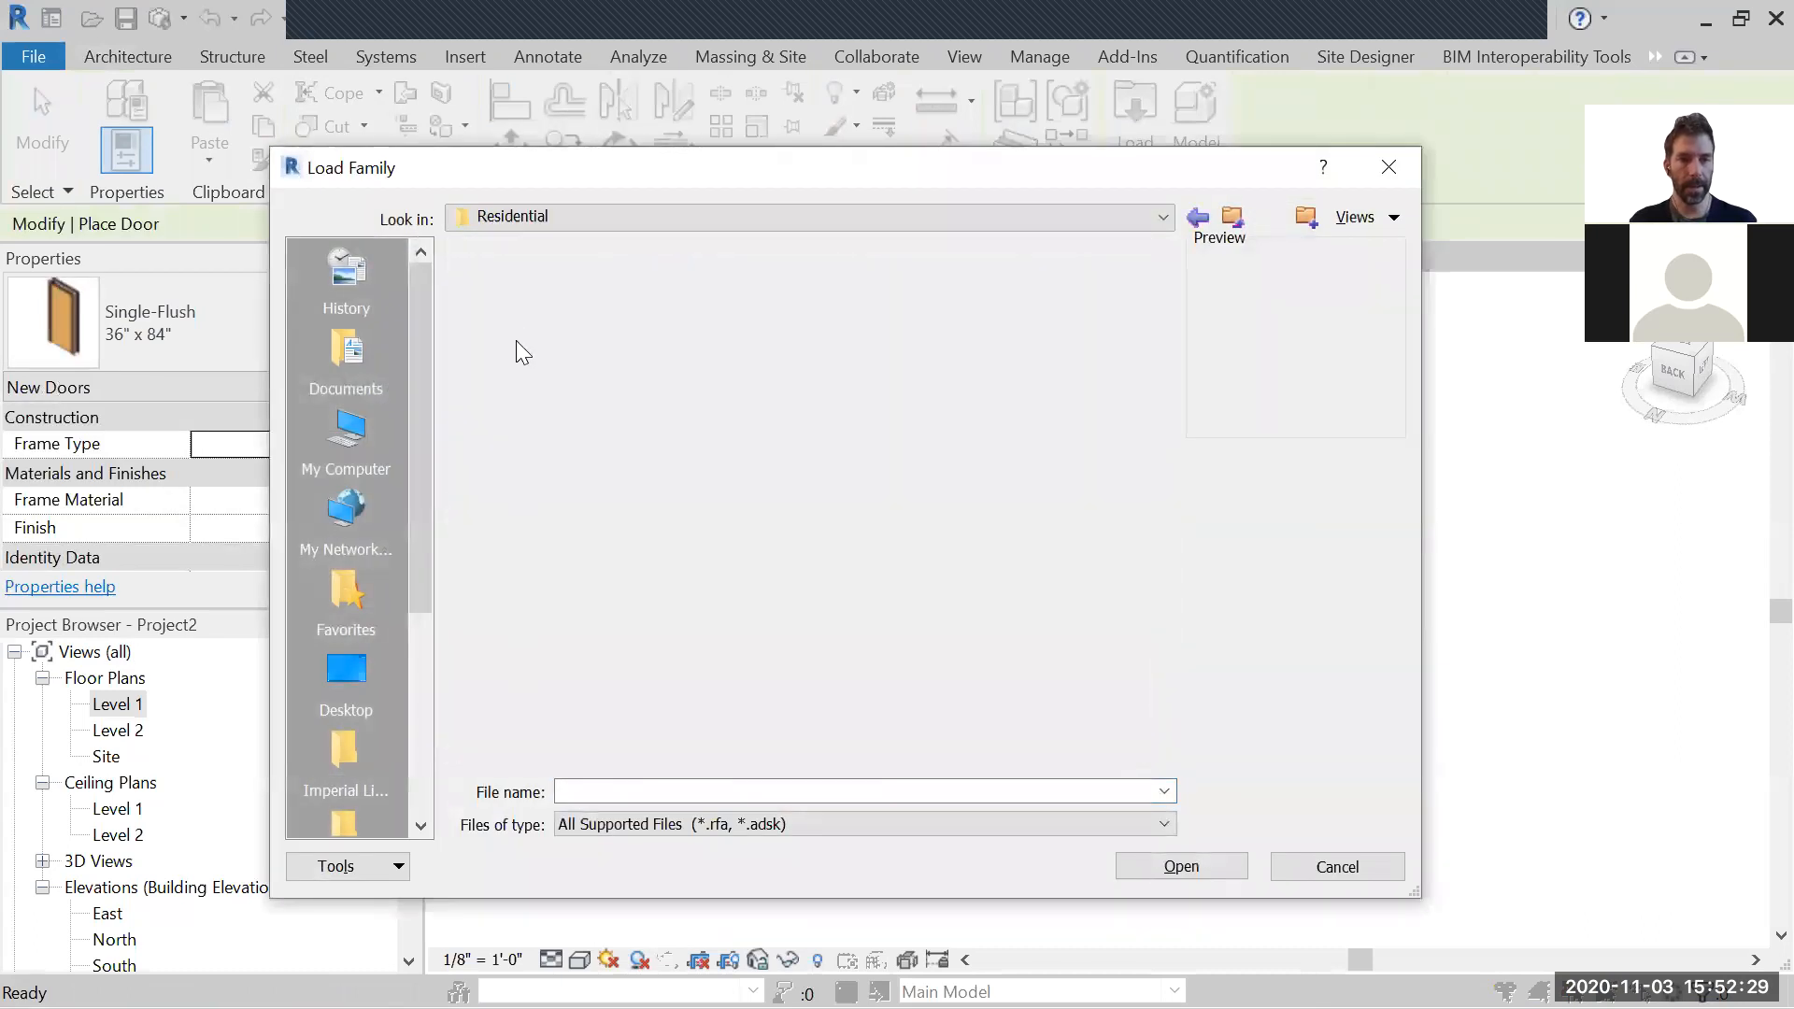
Step: Load the Door-Interior-Double-Full Glass-Wood family with its 64" x 96", 68" x 96" and 72" x 96" types
left_click(525, 341)
left_click_drag(618, 244, 718, 244)
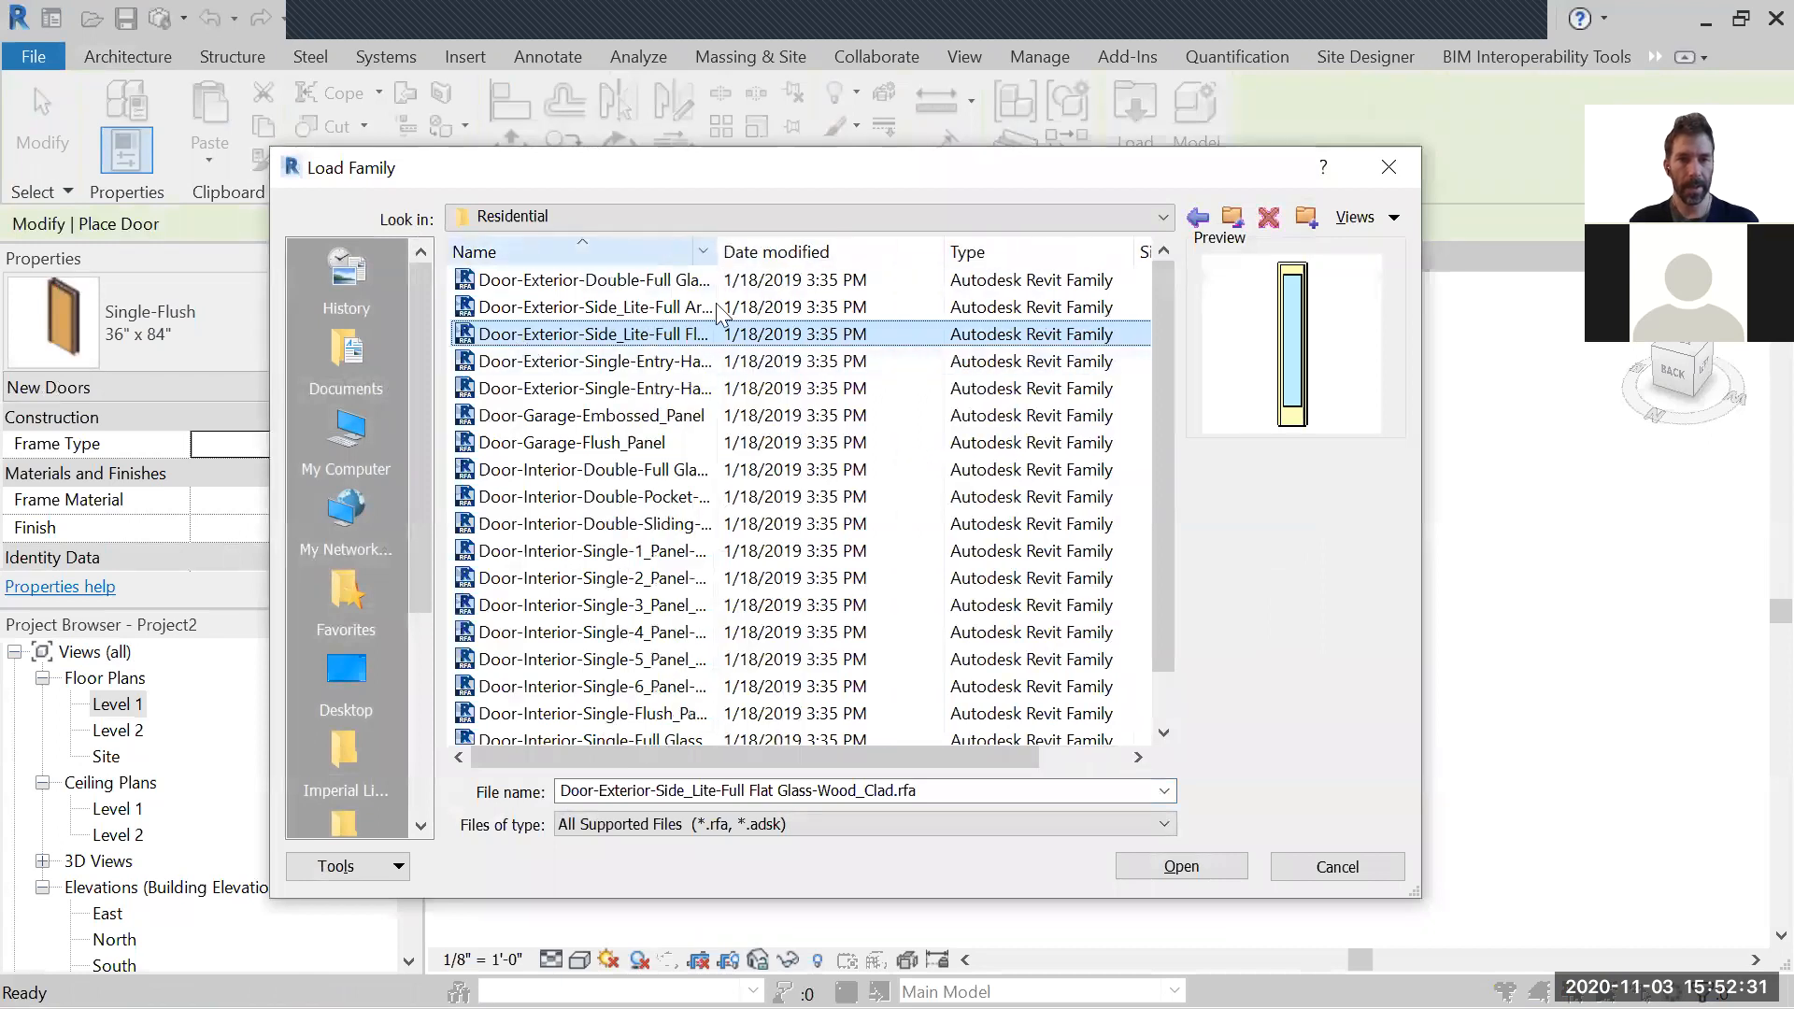
left_click(710, 360)
left_click(714, 387)
left_click(724, 415)
key("Down")
key("Down")
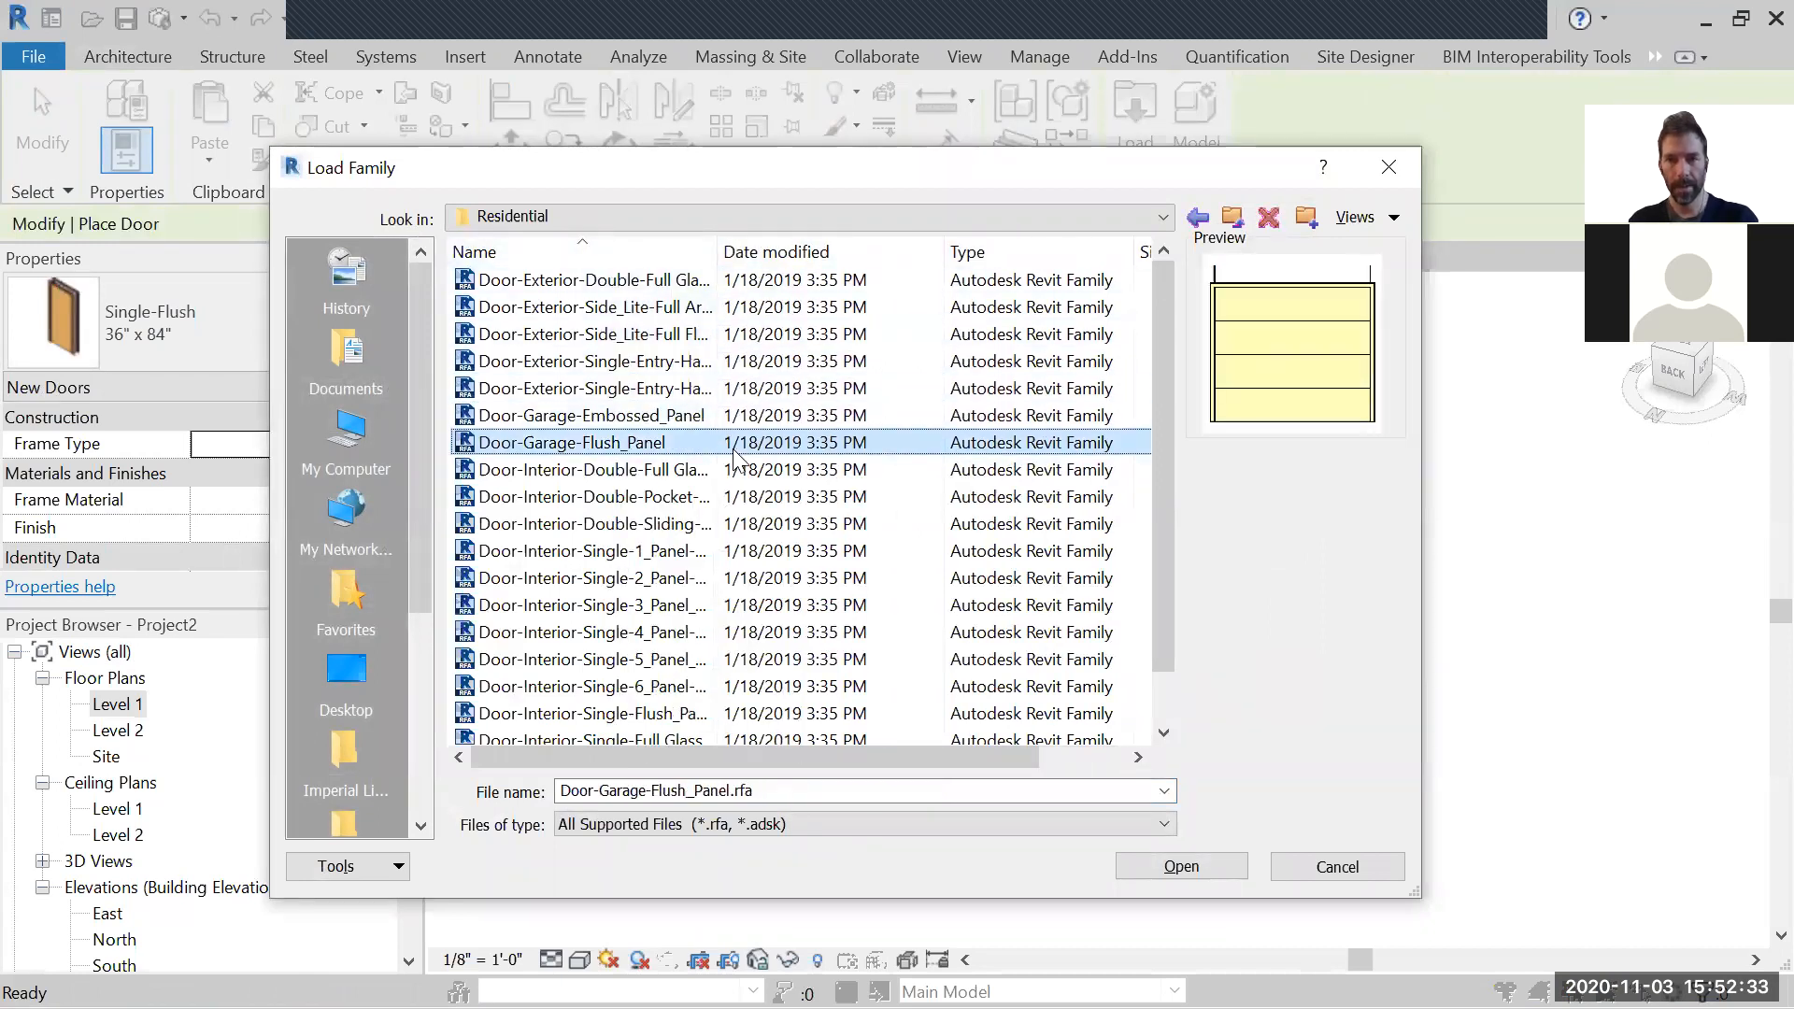
double_click(579, 470)
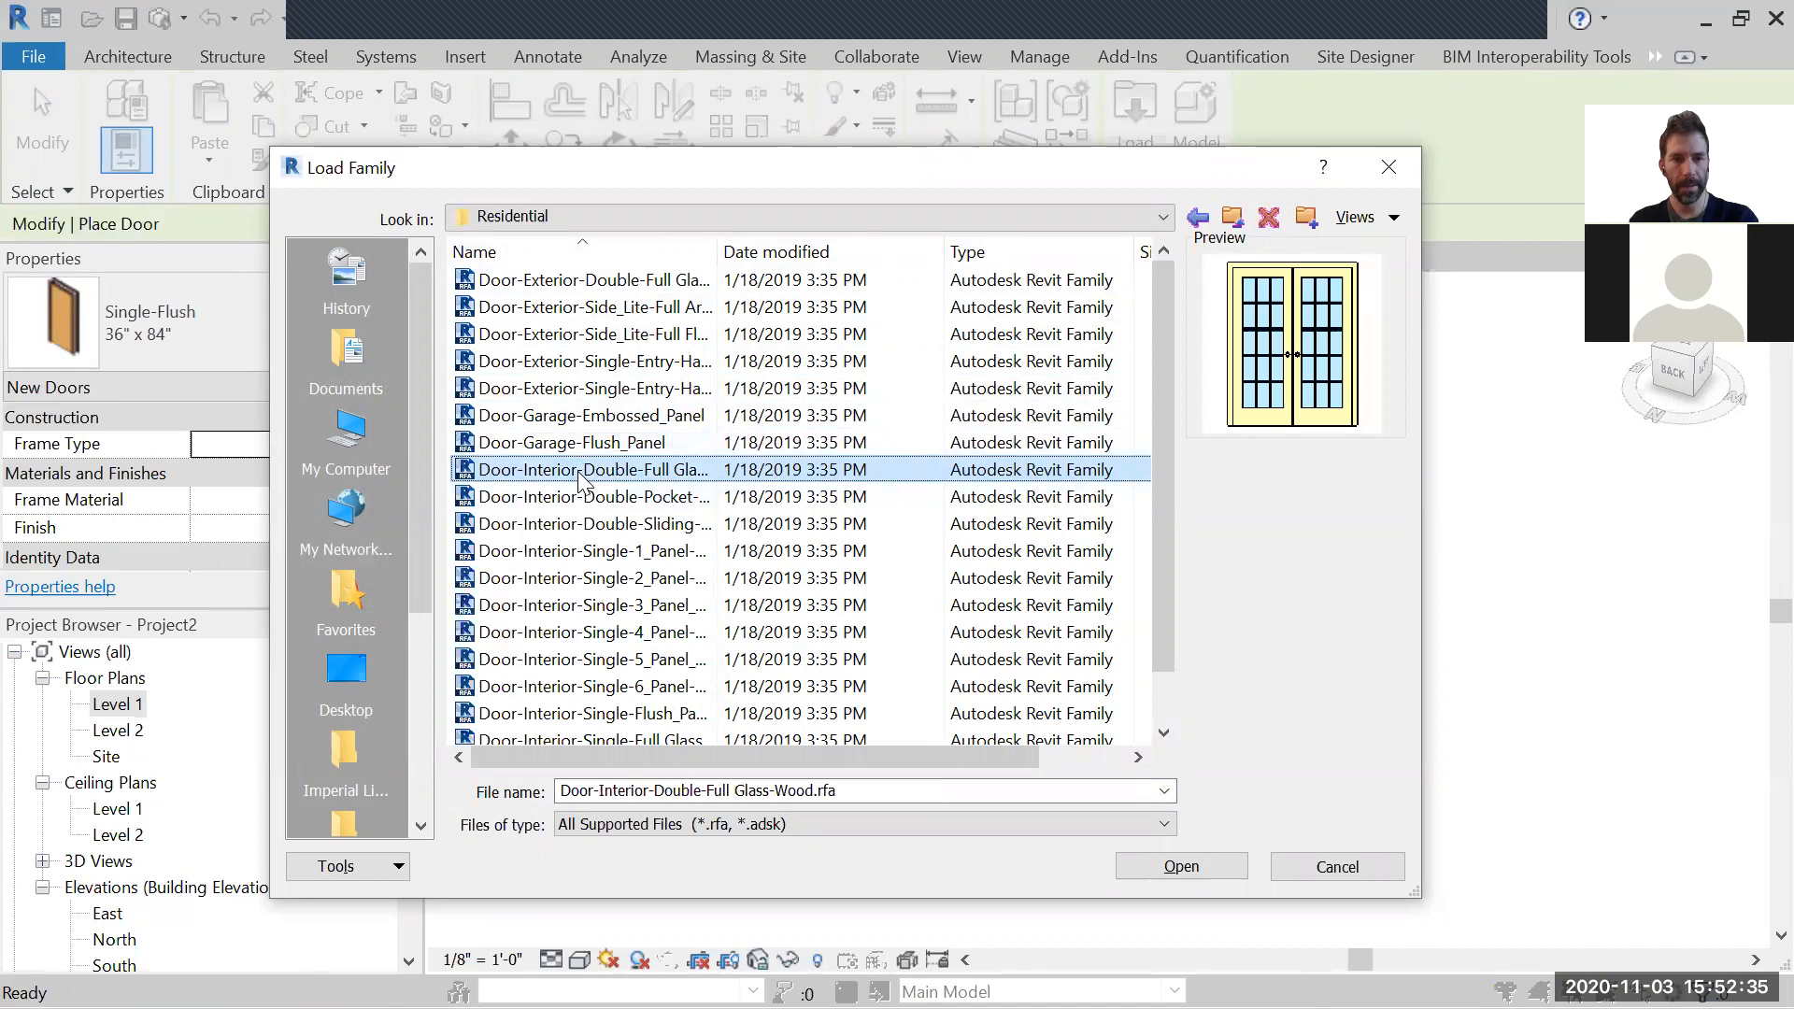
scroll(785, 617, "down", 1)
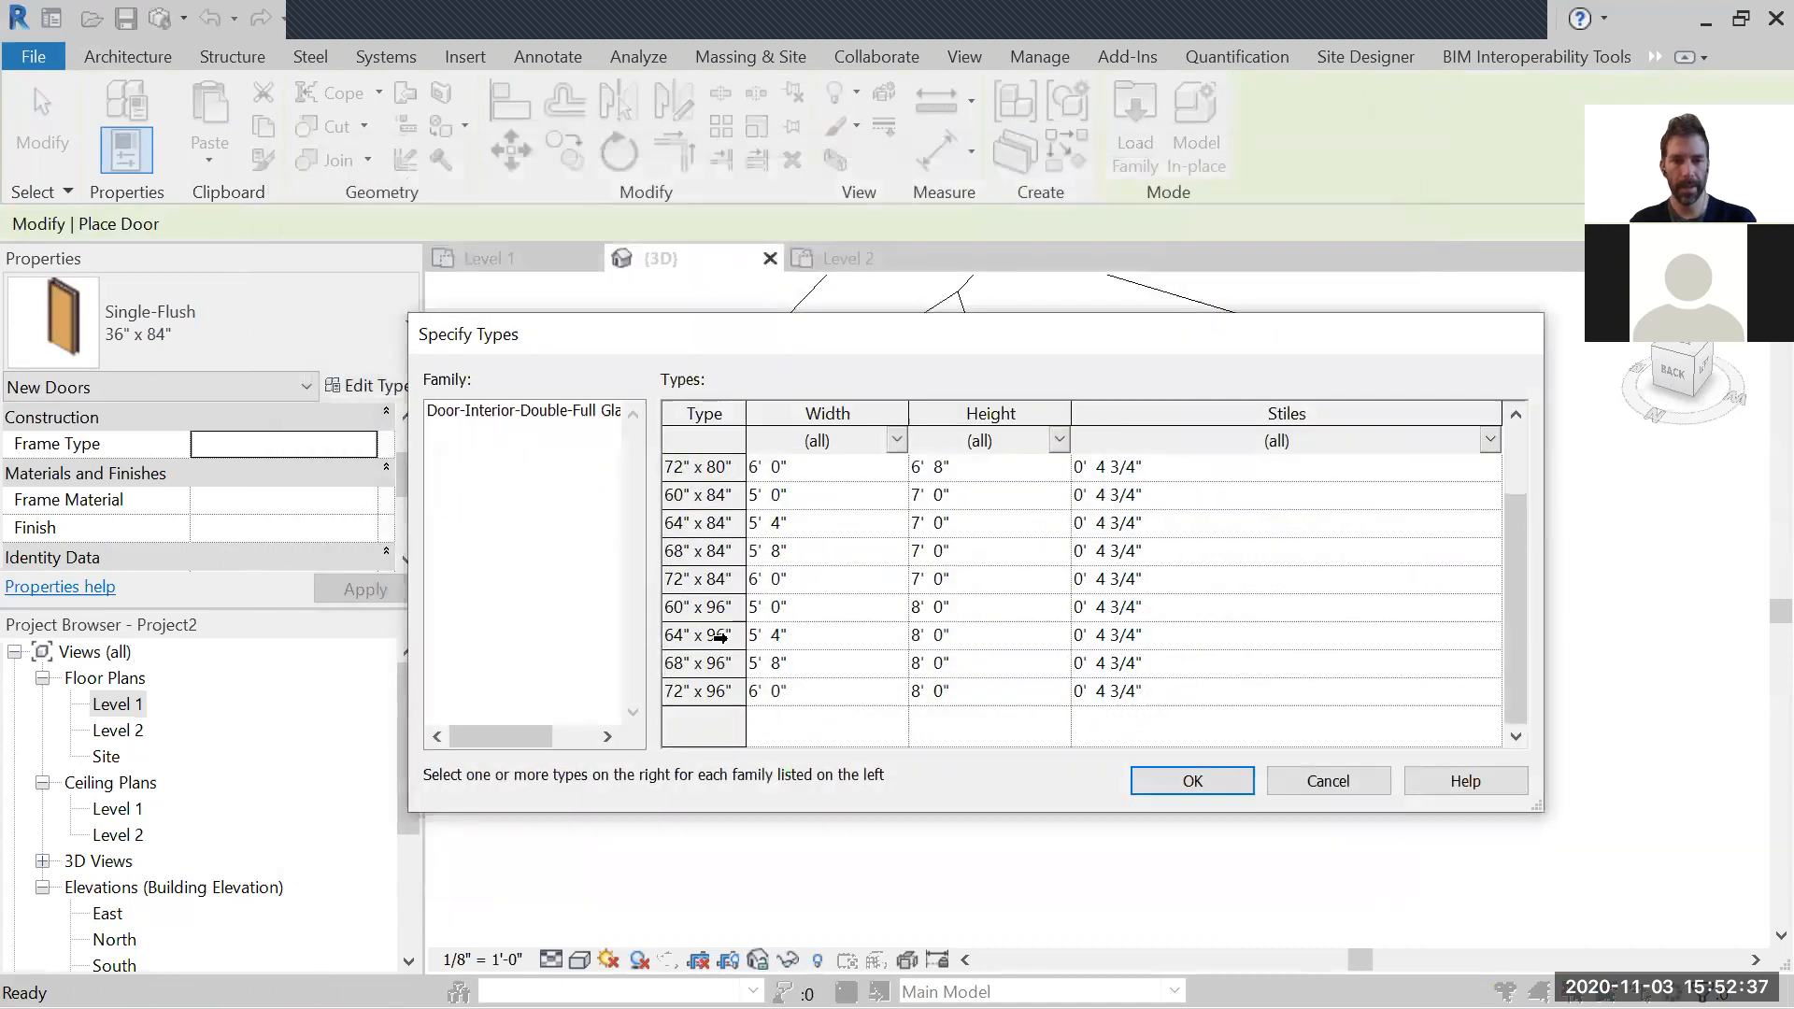
left_click_drag(703, 626, 706, 691)
left_click(1187, 781)
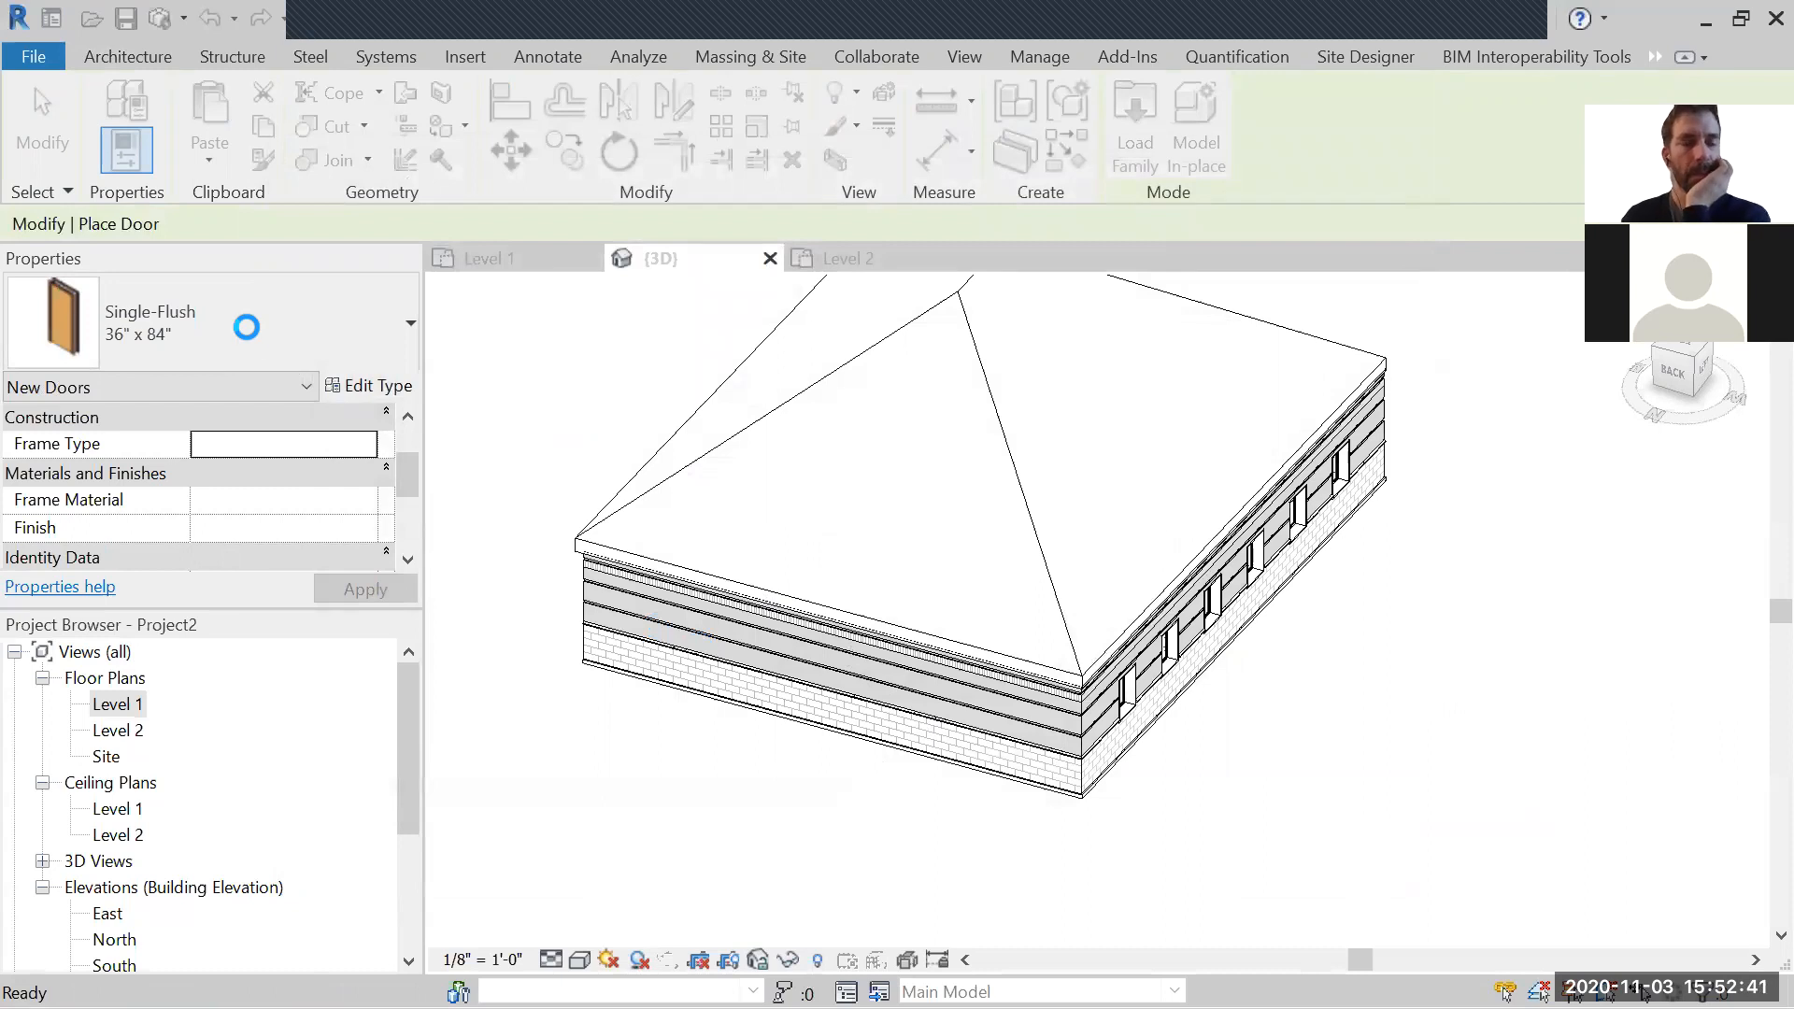
Step: Place a 72" x 96" Door-Interior-Double-Full Glass-Wood door in the windowless back brick wall and open the Level 1 floor plan
left_click(247, 327)
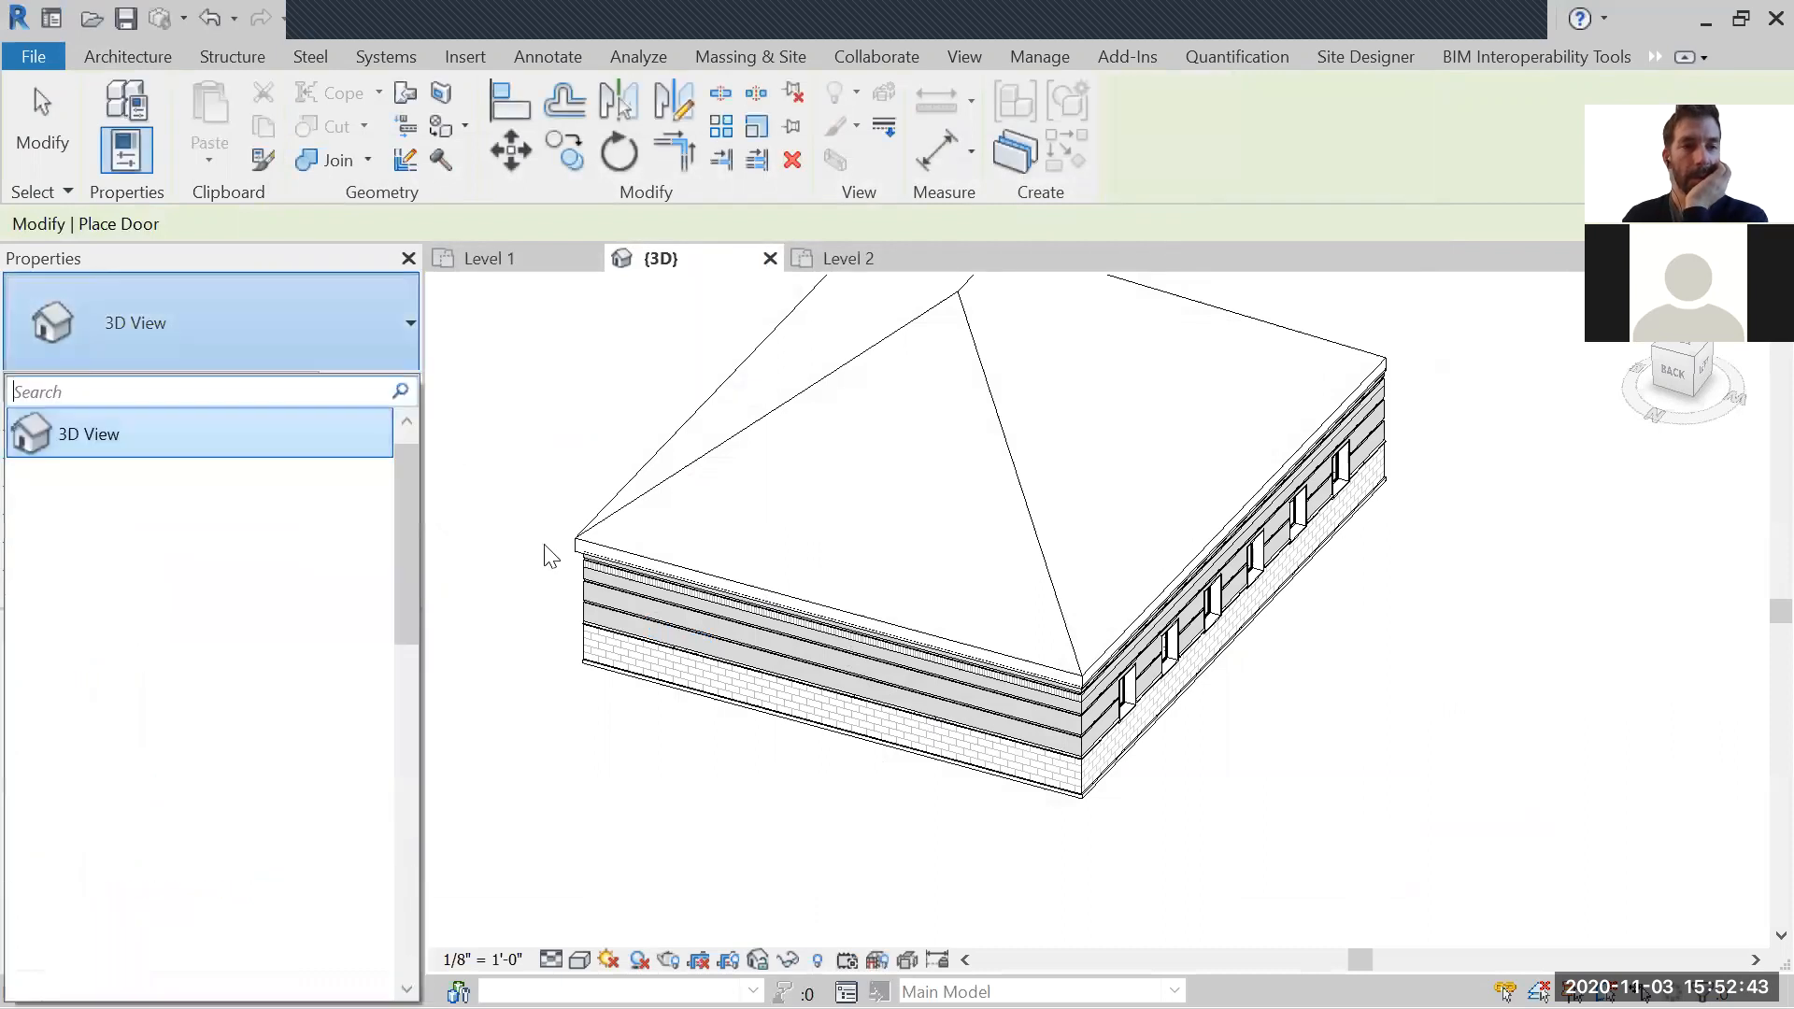
left_click(541, 455)
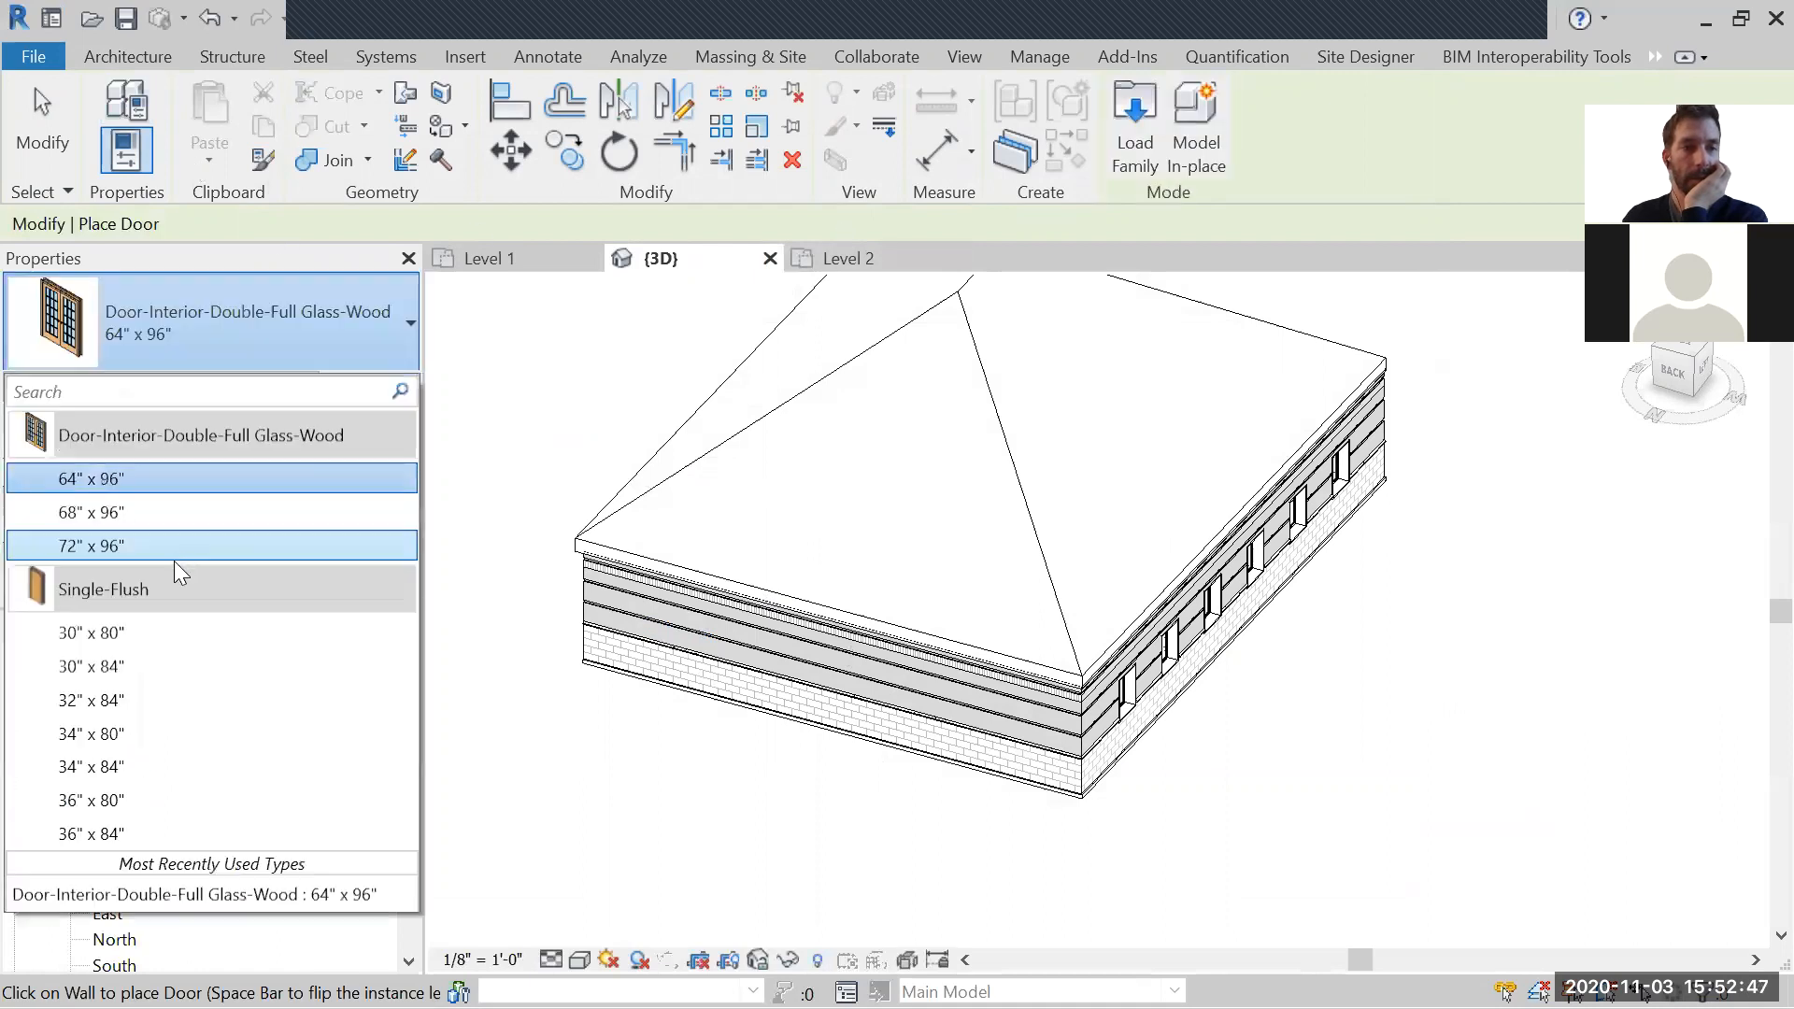
left_click(114, 550)
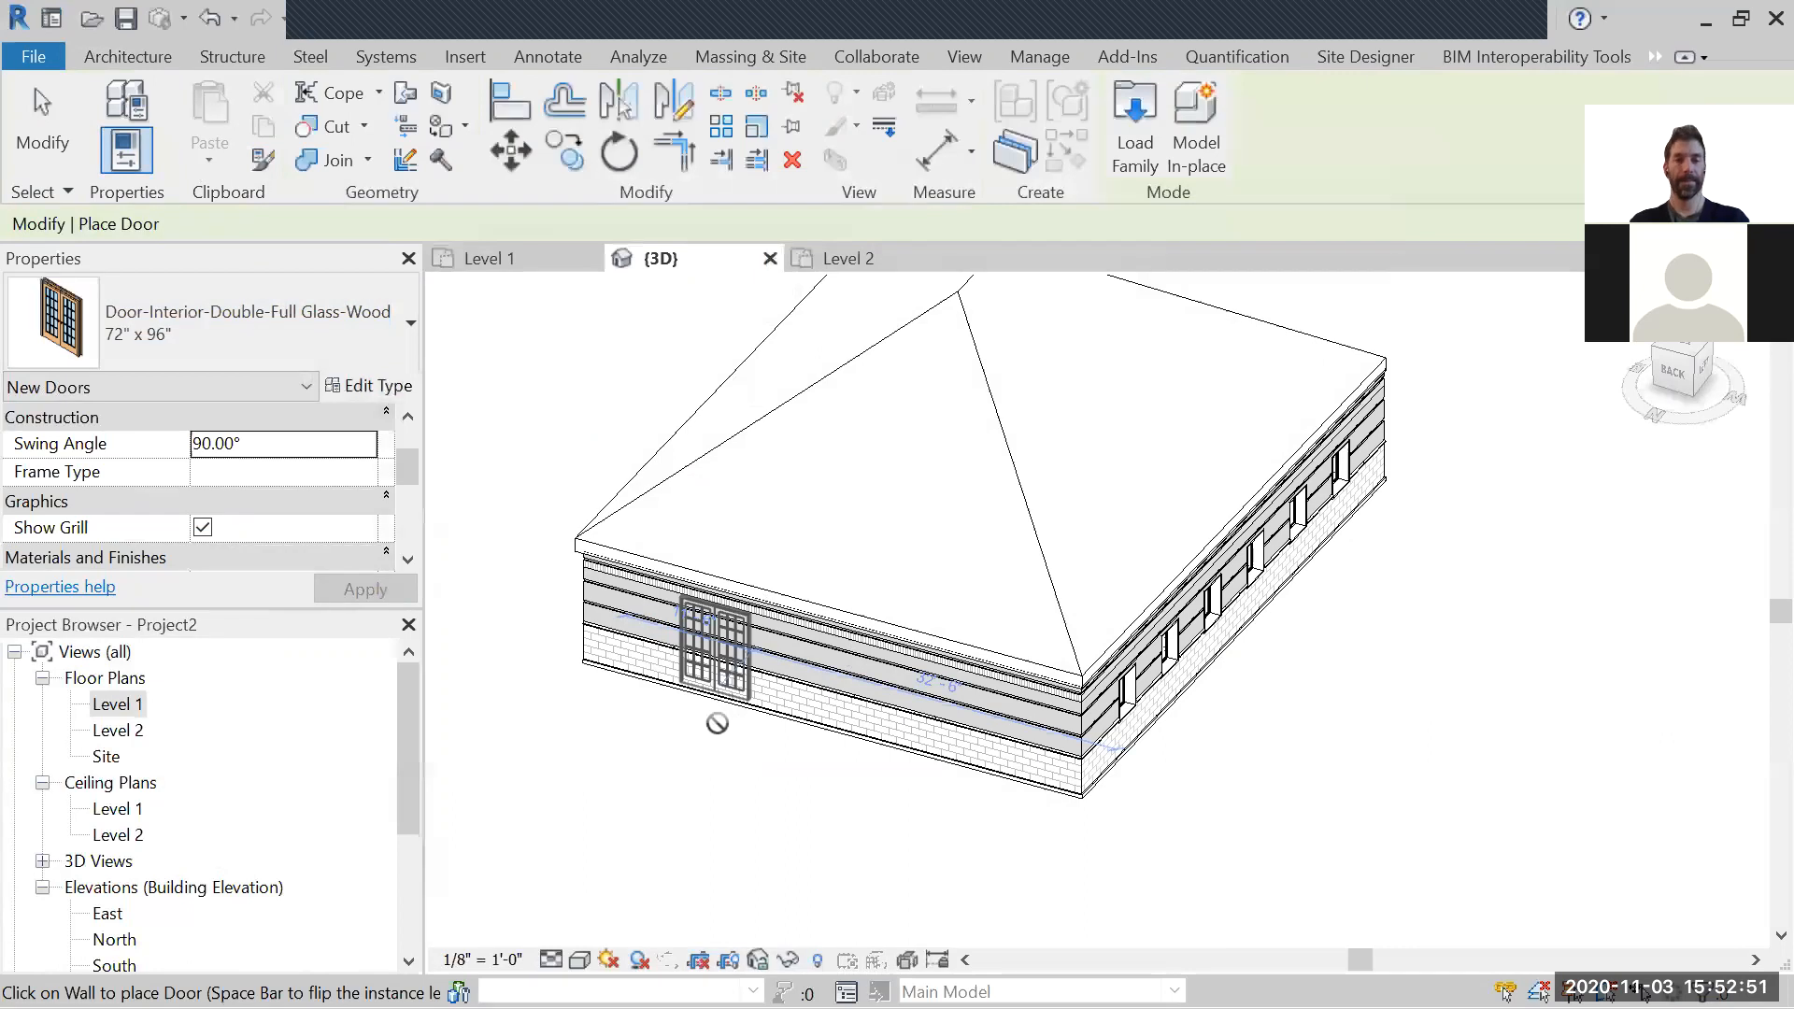
left_click(718, 720)
key("Escape")
double_click(124, 705)
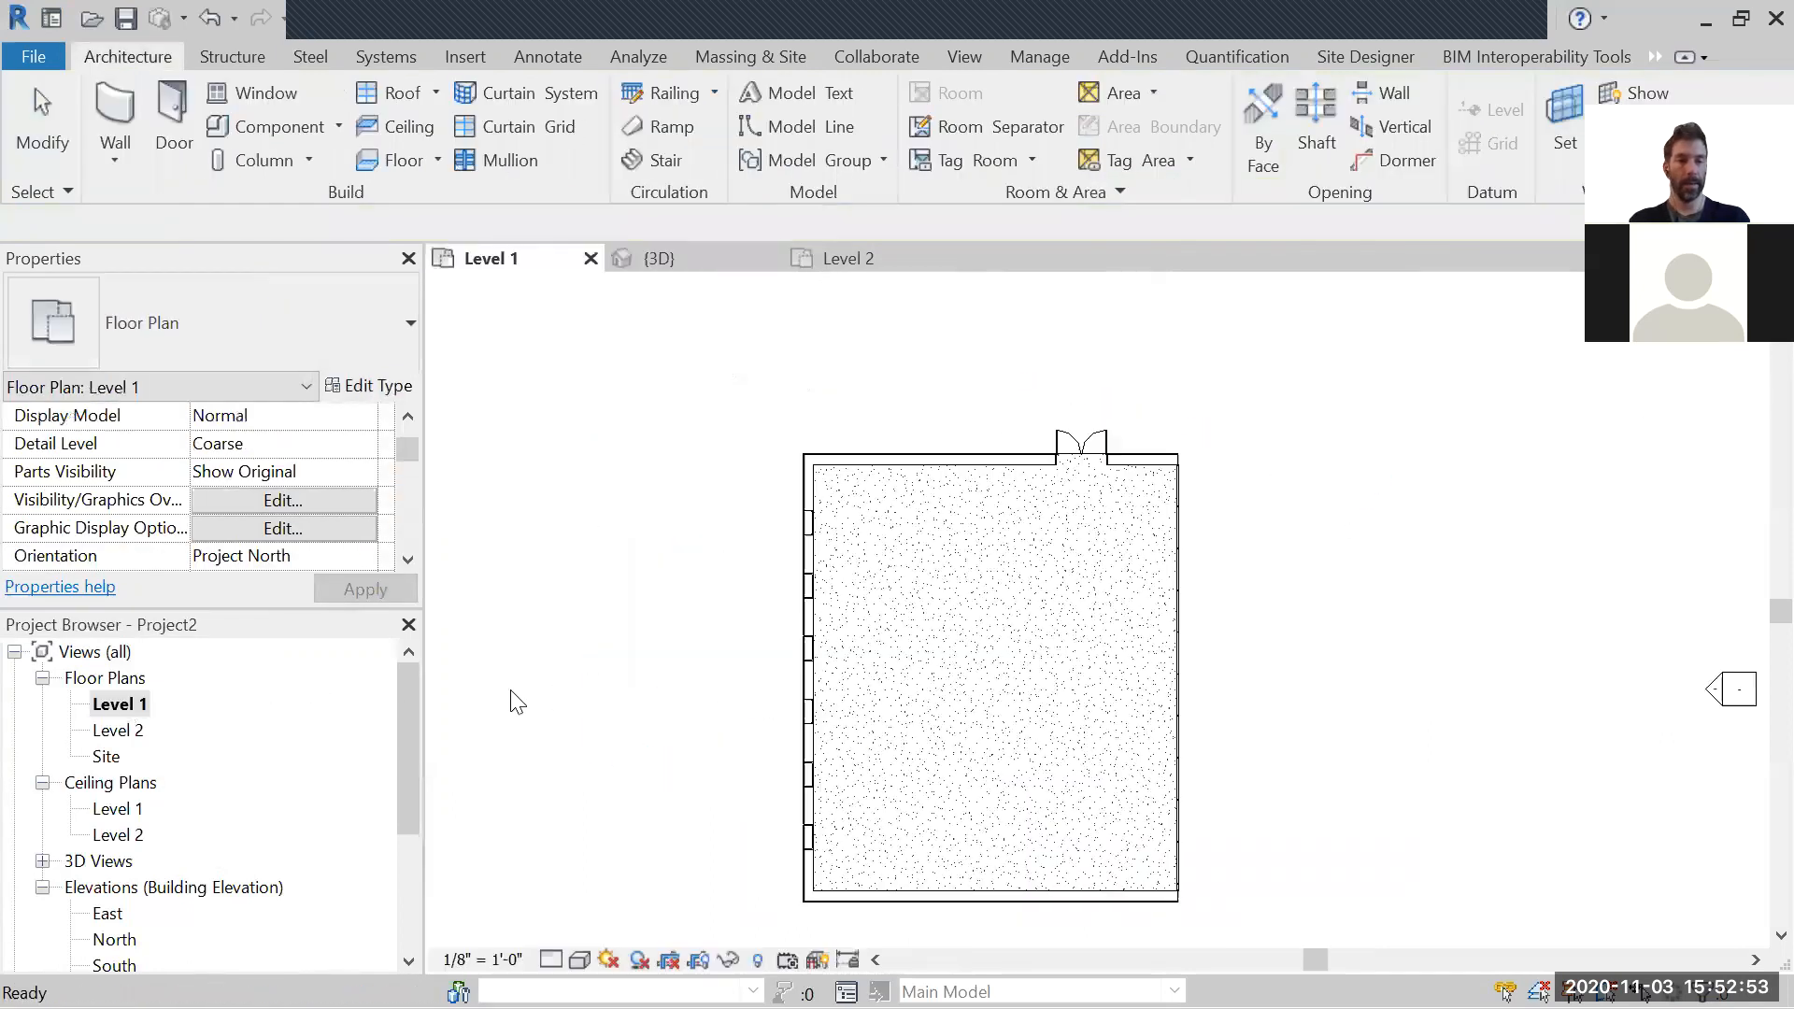
left_click(1146, 503)
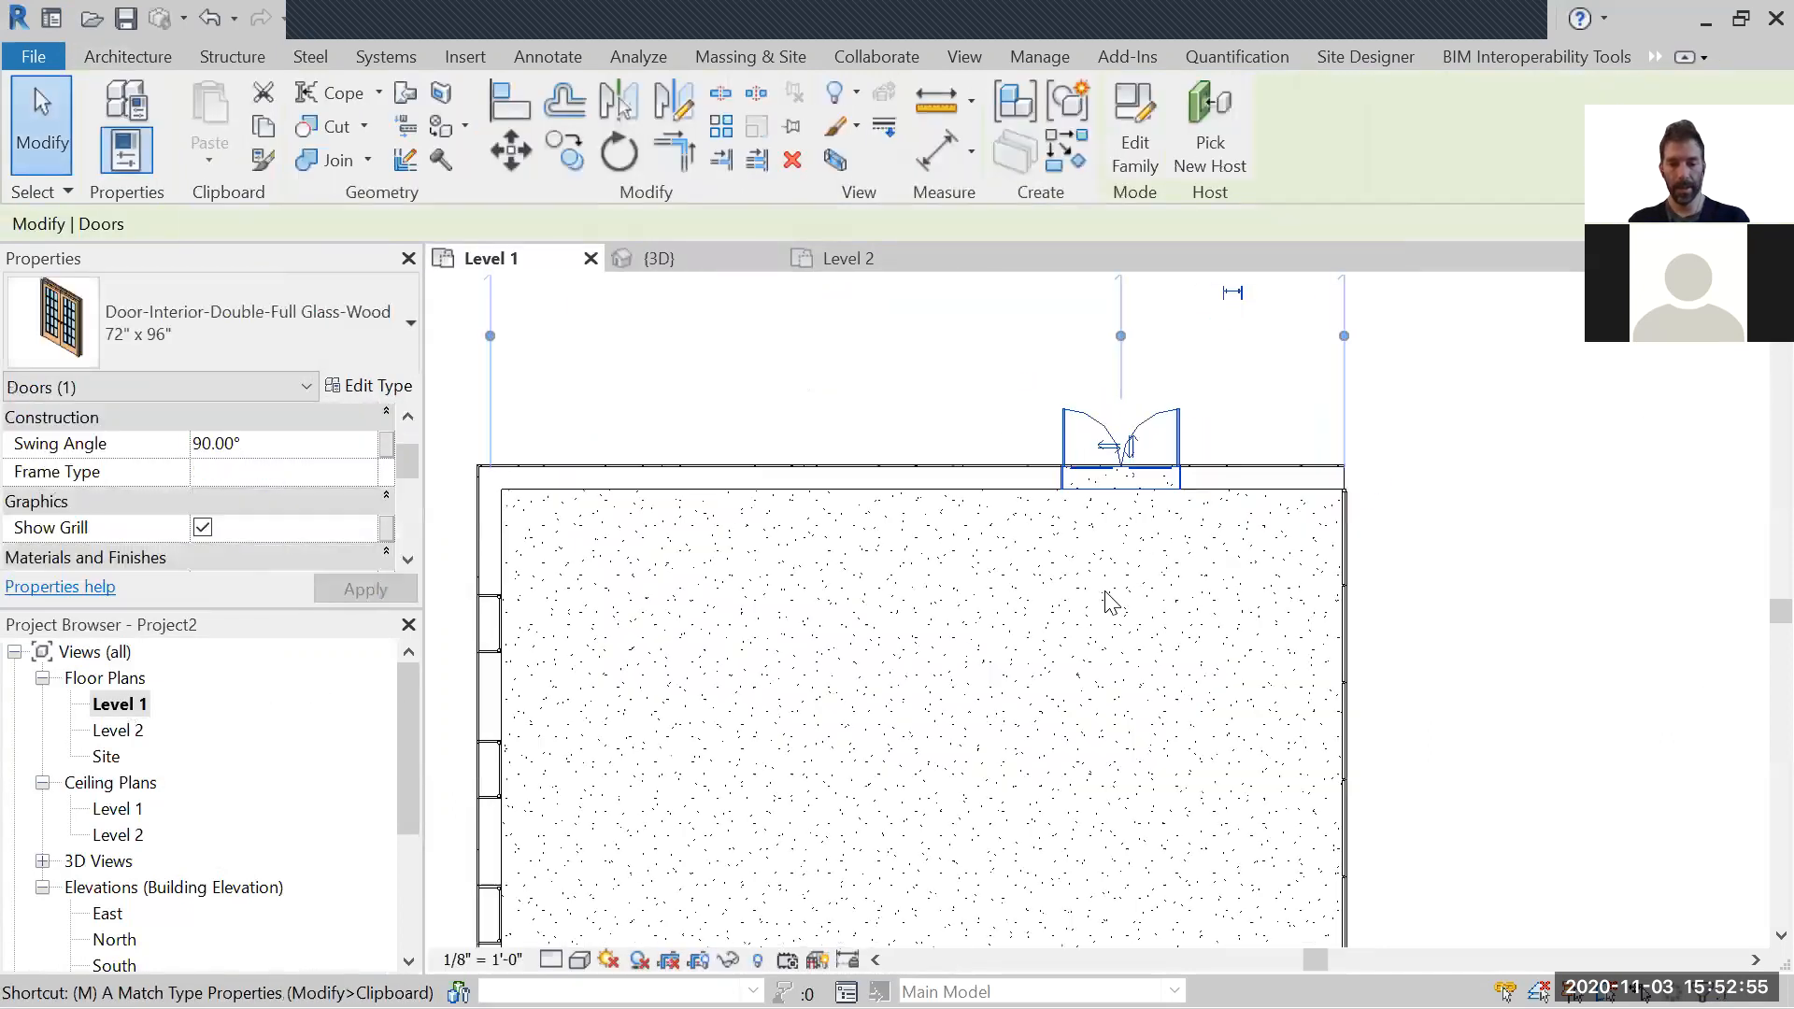
scroll(1103, 624, "down", 1)
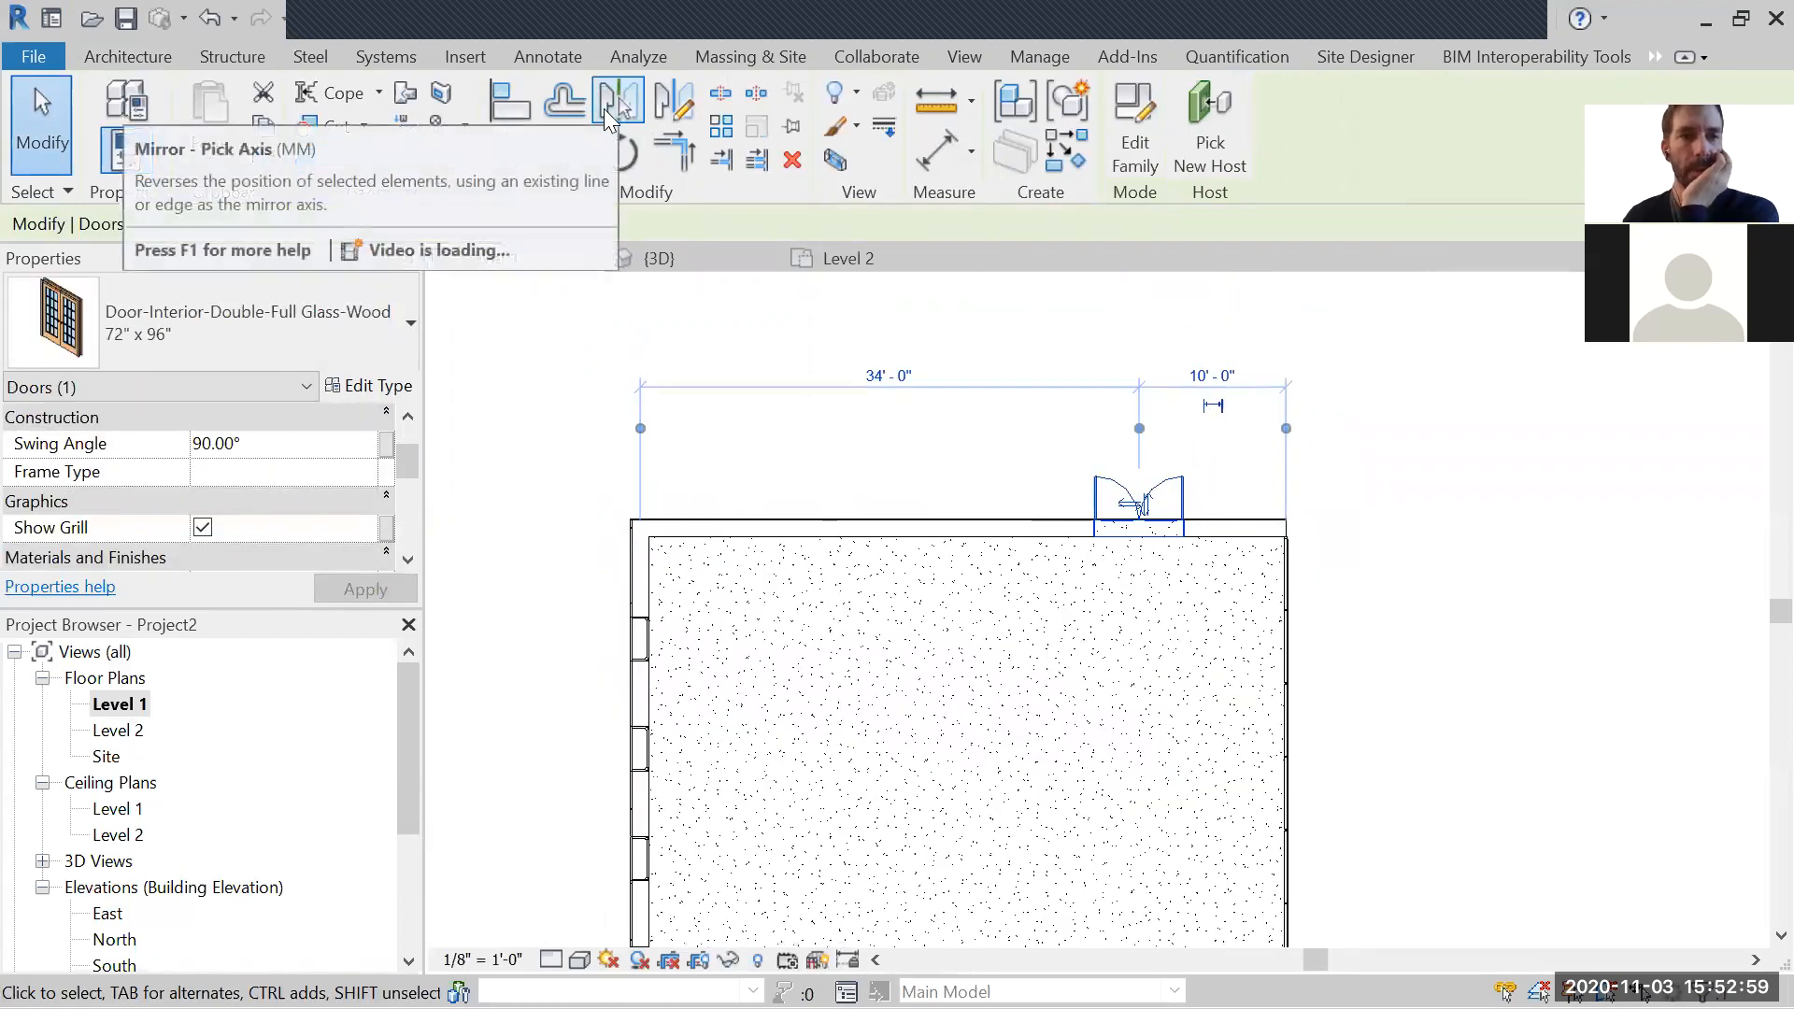
left_click(604, 109)
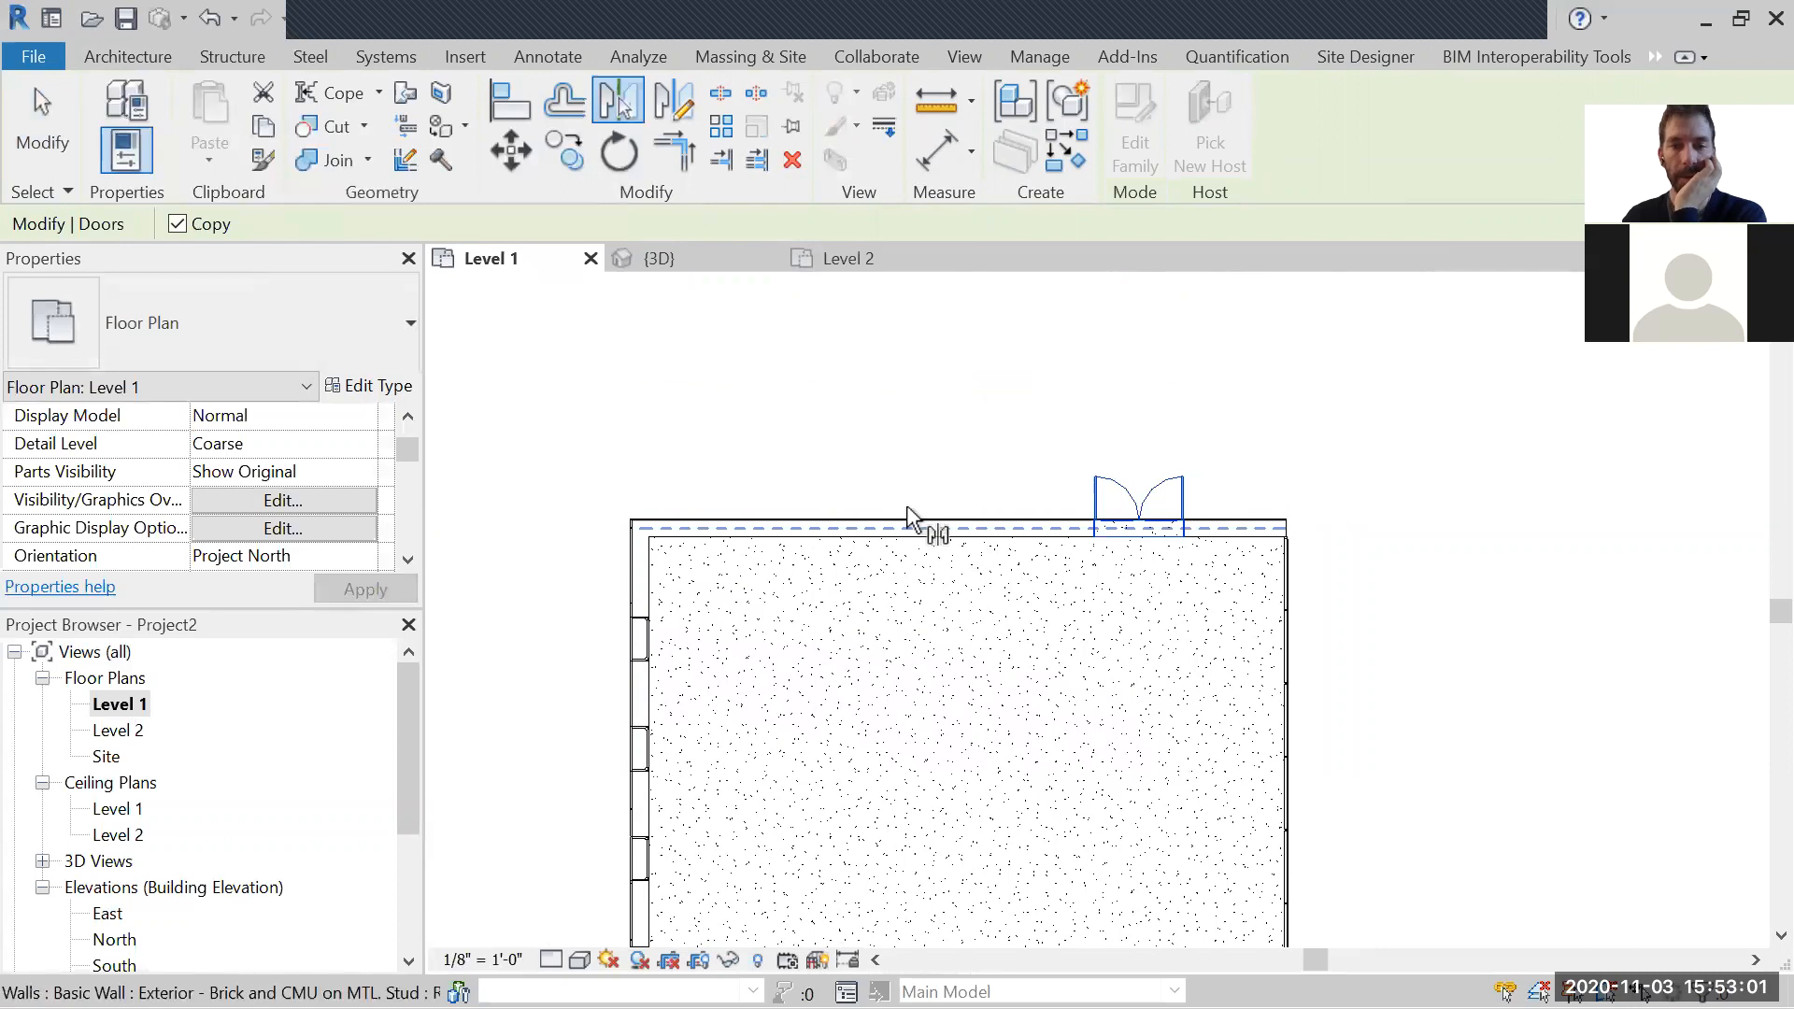
scroll(901, 430, "down", 2)
key("Escape")
Step: Draw a straight model line about 62' 6" long from the midpoint of the door wall through the building and past the opposite wall
key("l")
key("i")
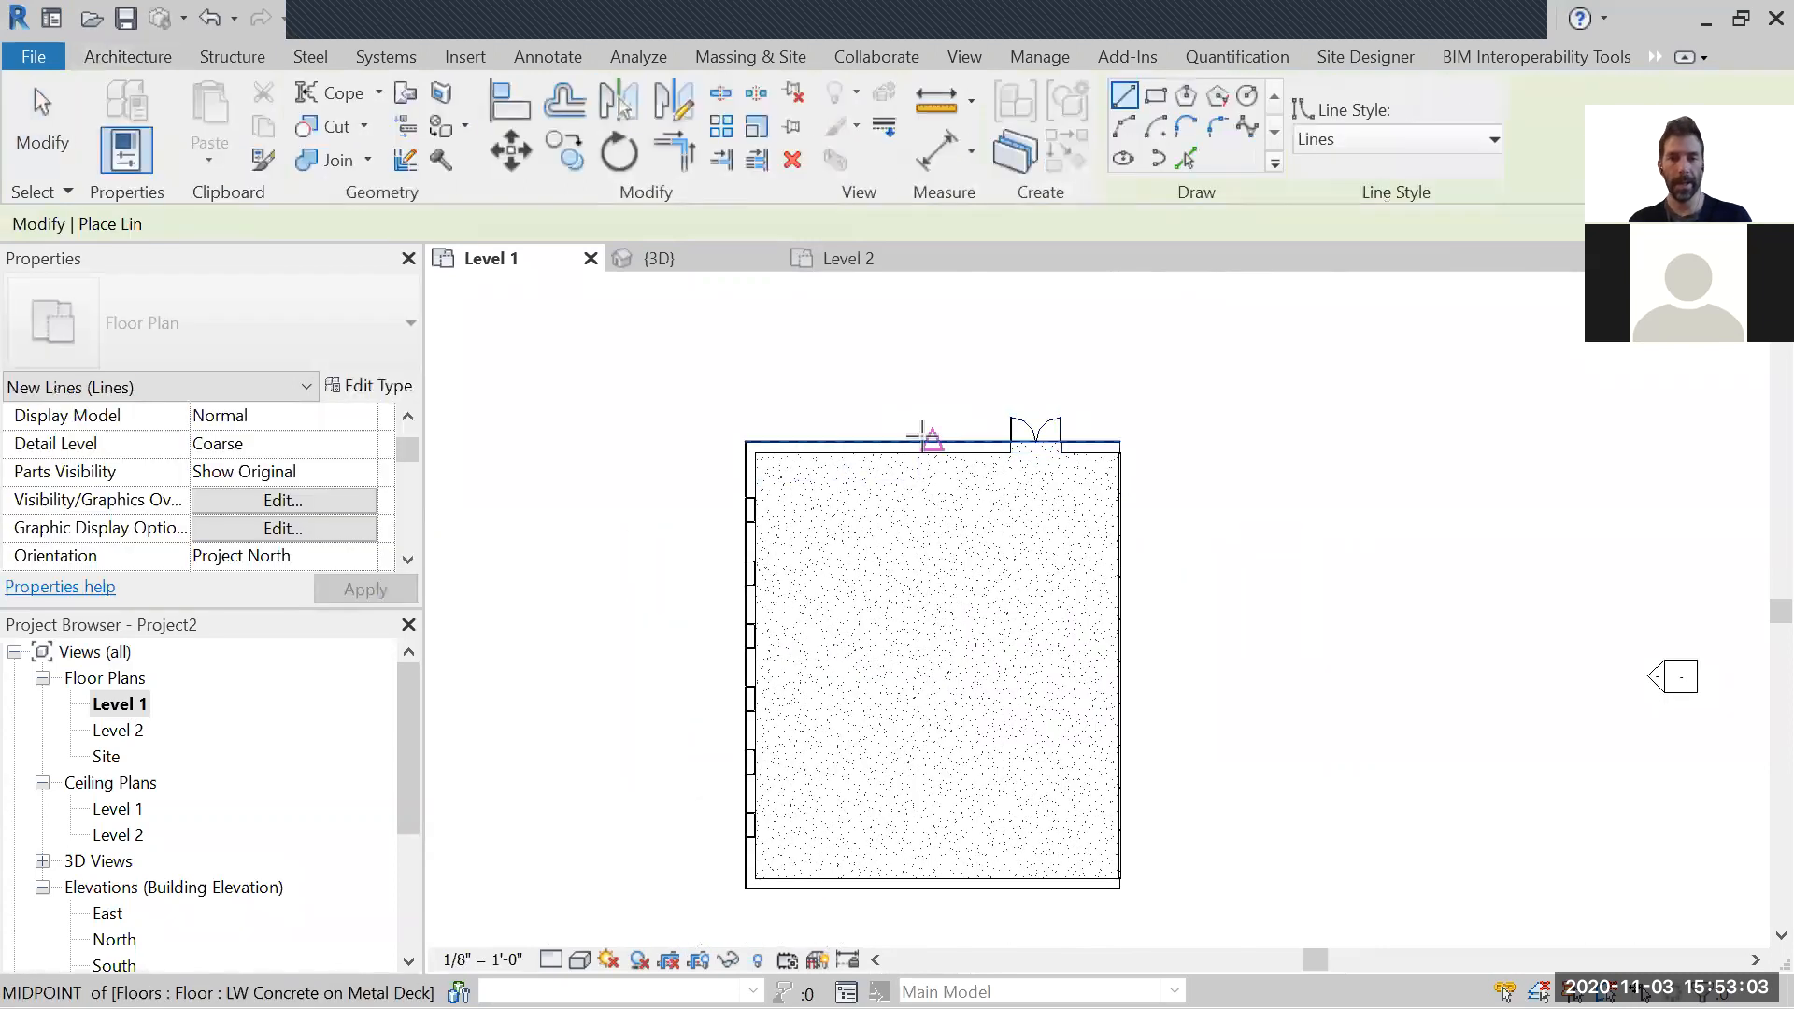
left_click(929, 440)
middle_click_drag(964, 876, 1037, 720)
left_click(926, 752)
key("Escape")
key("Escape")
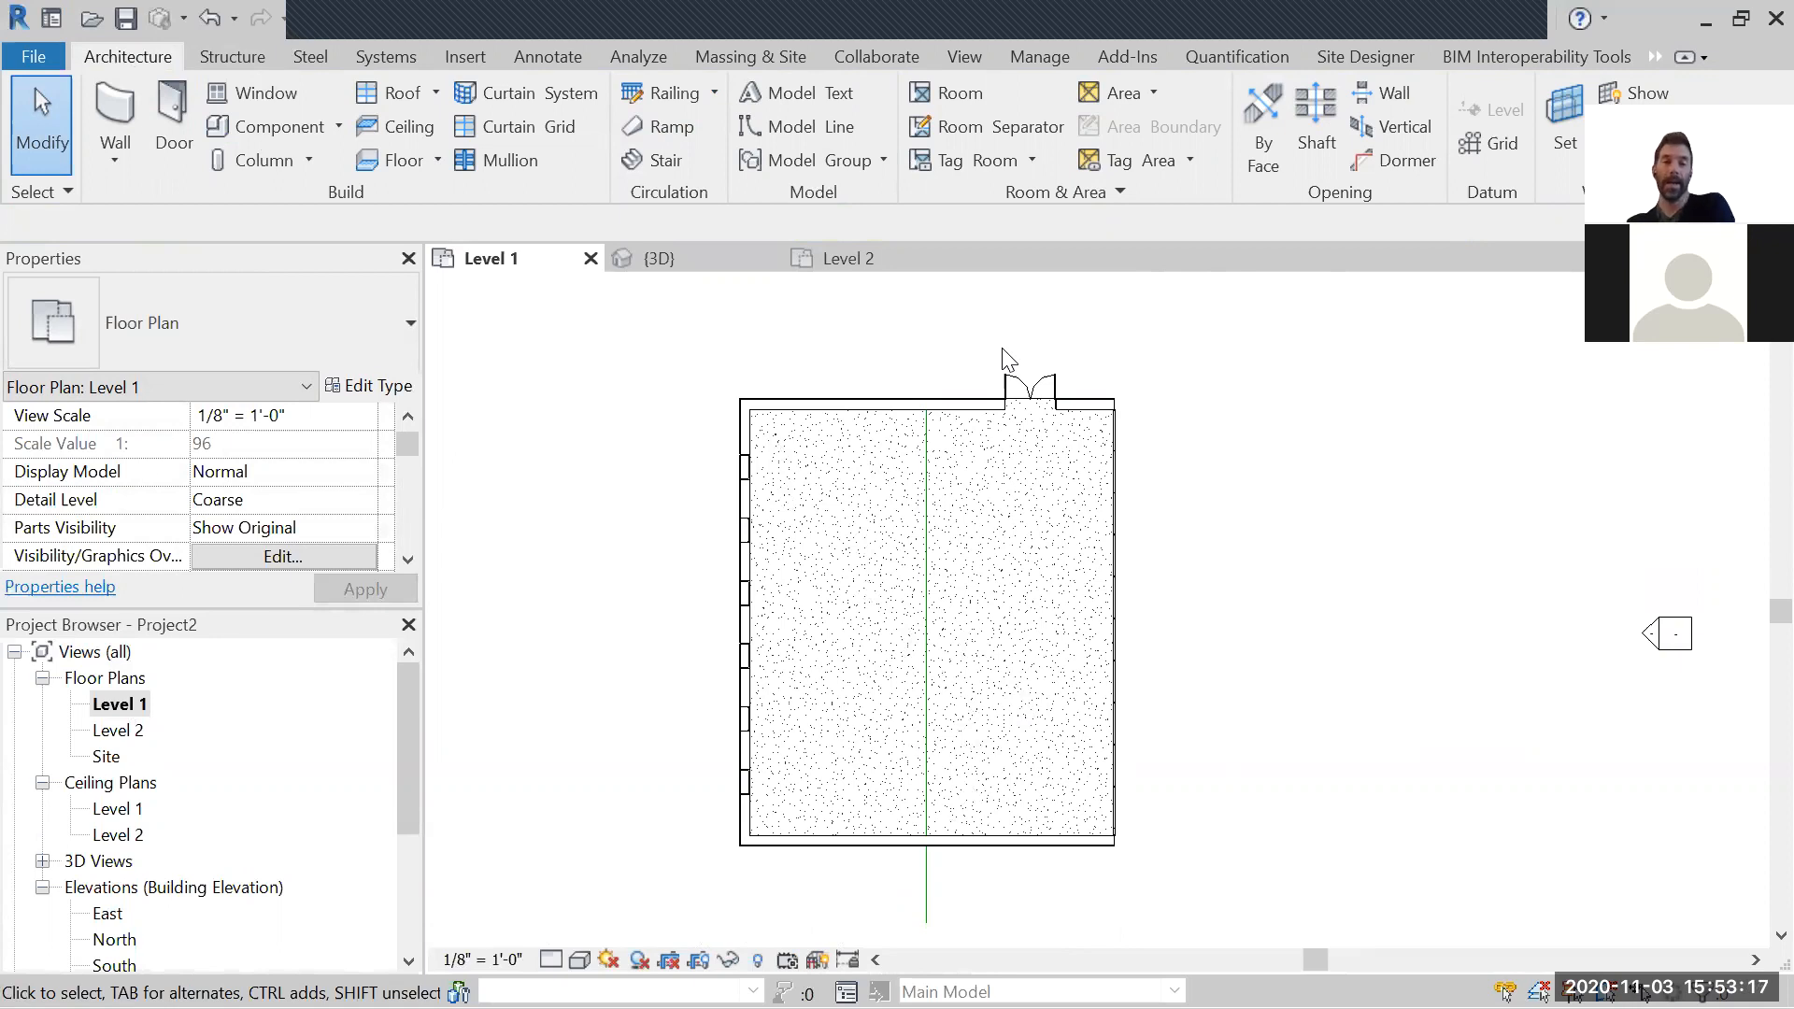
Step: Convert the model line through the middle of the building into a detail line
left_click(552, 57)
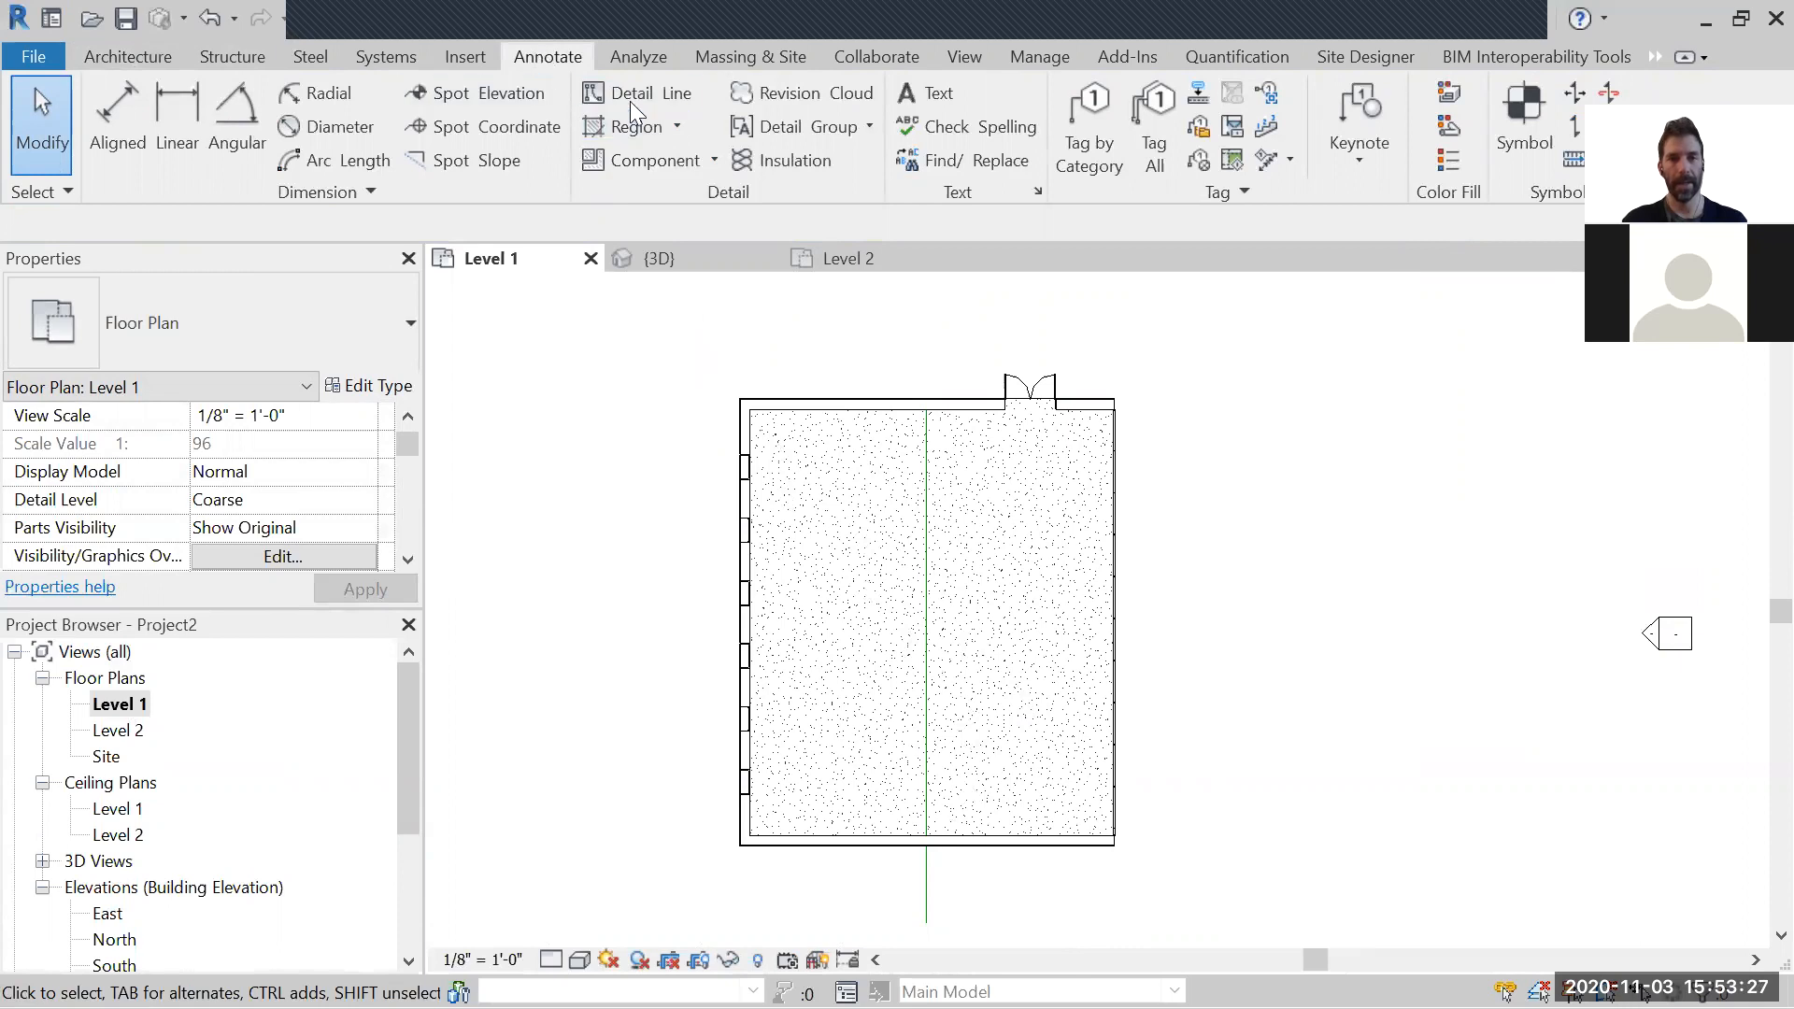
left_click(129, 57)
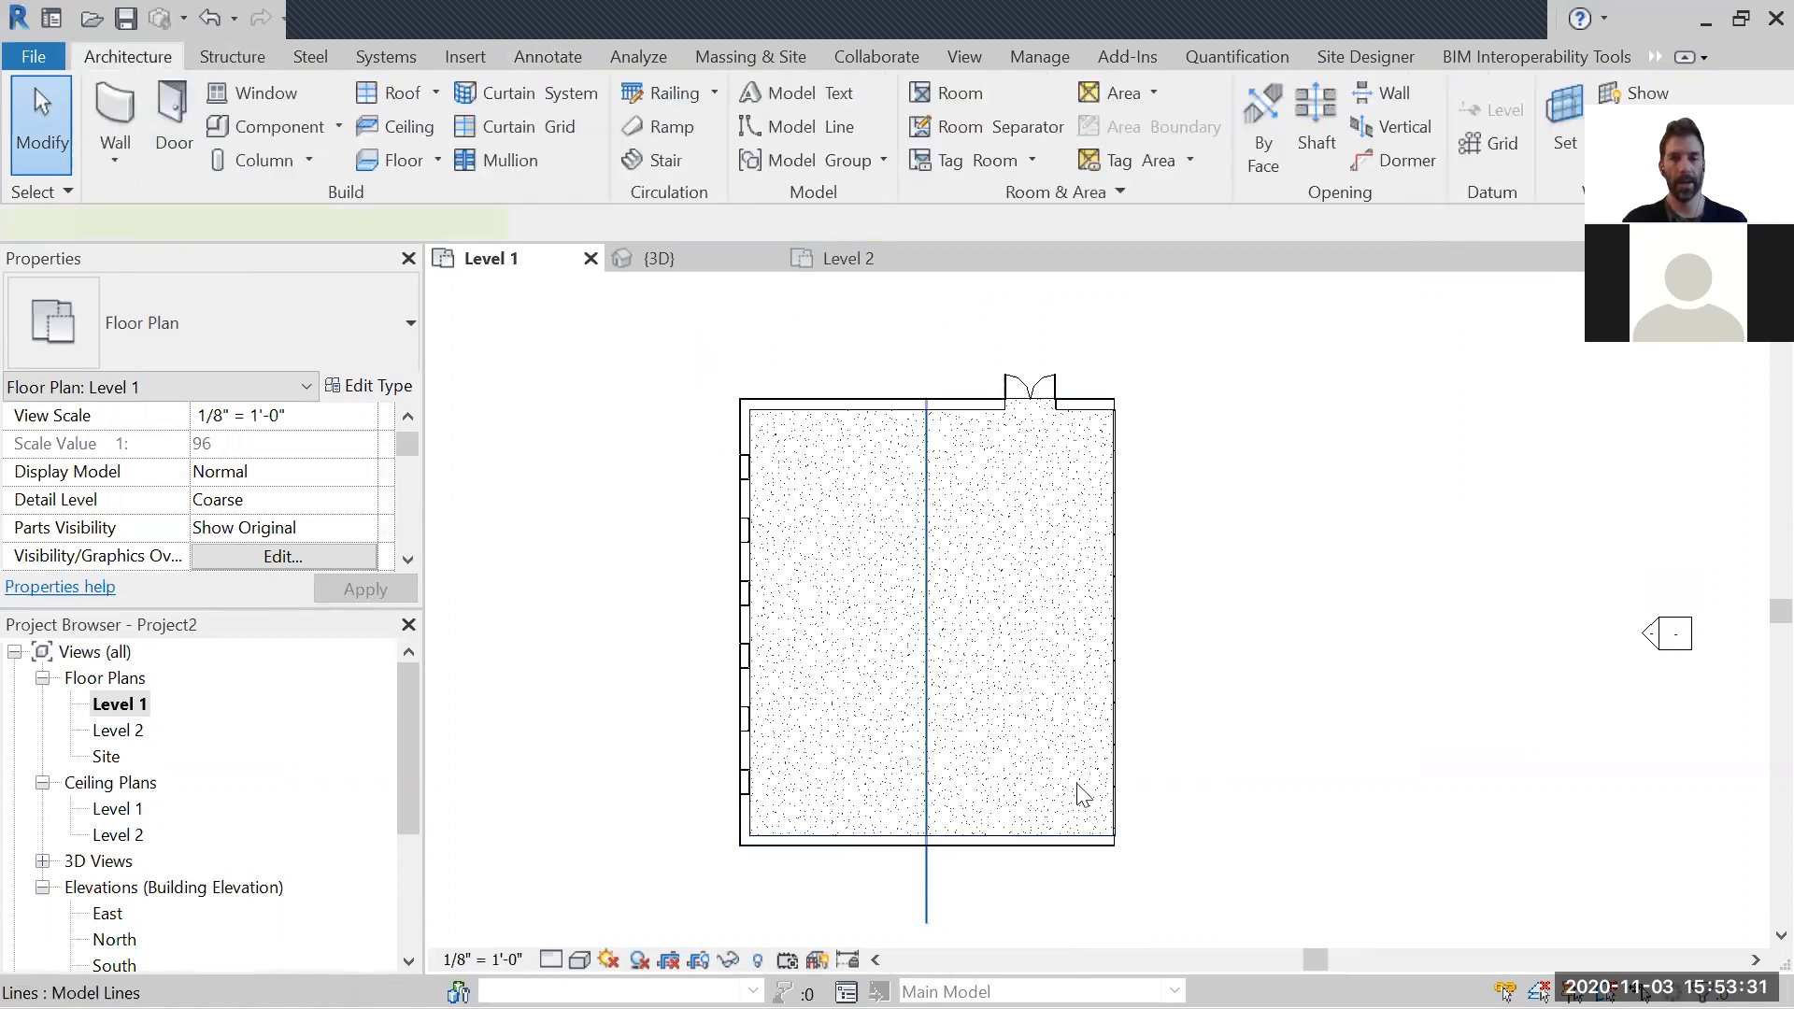
left_click(926, 795)
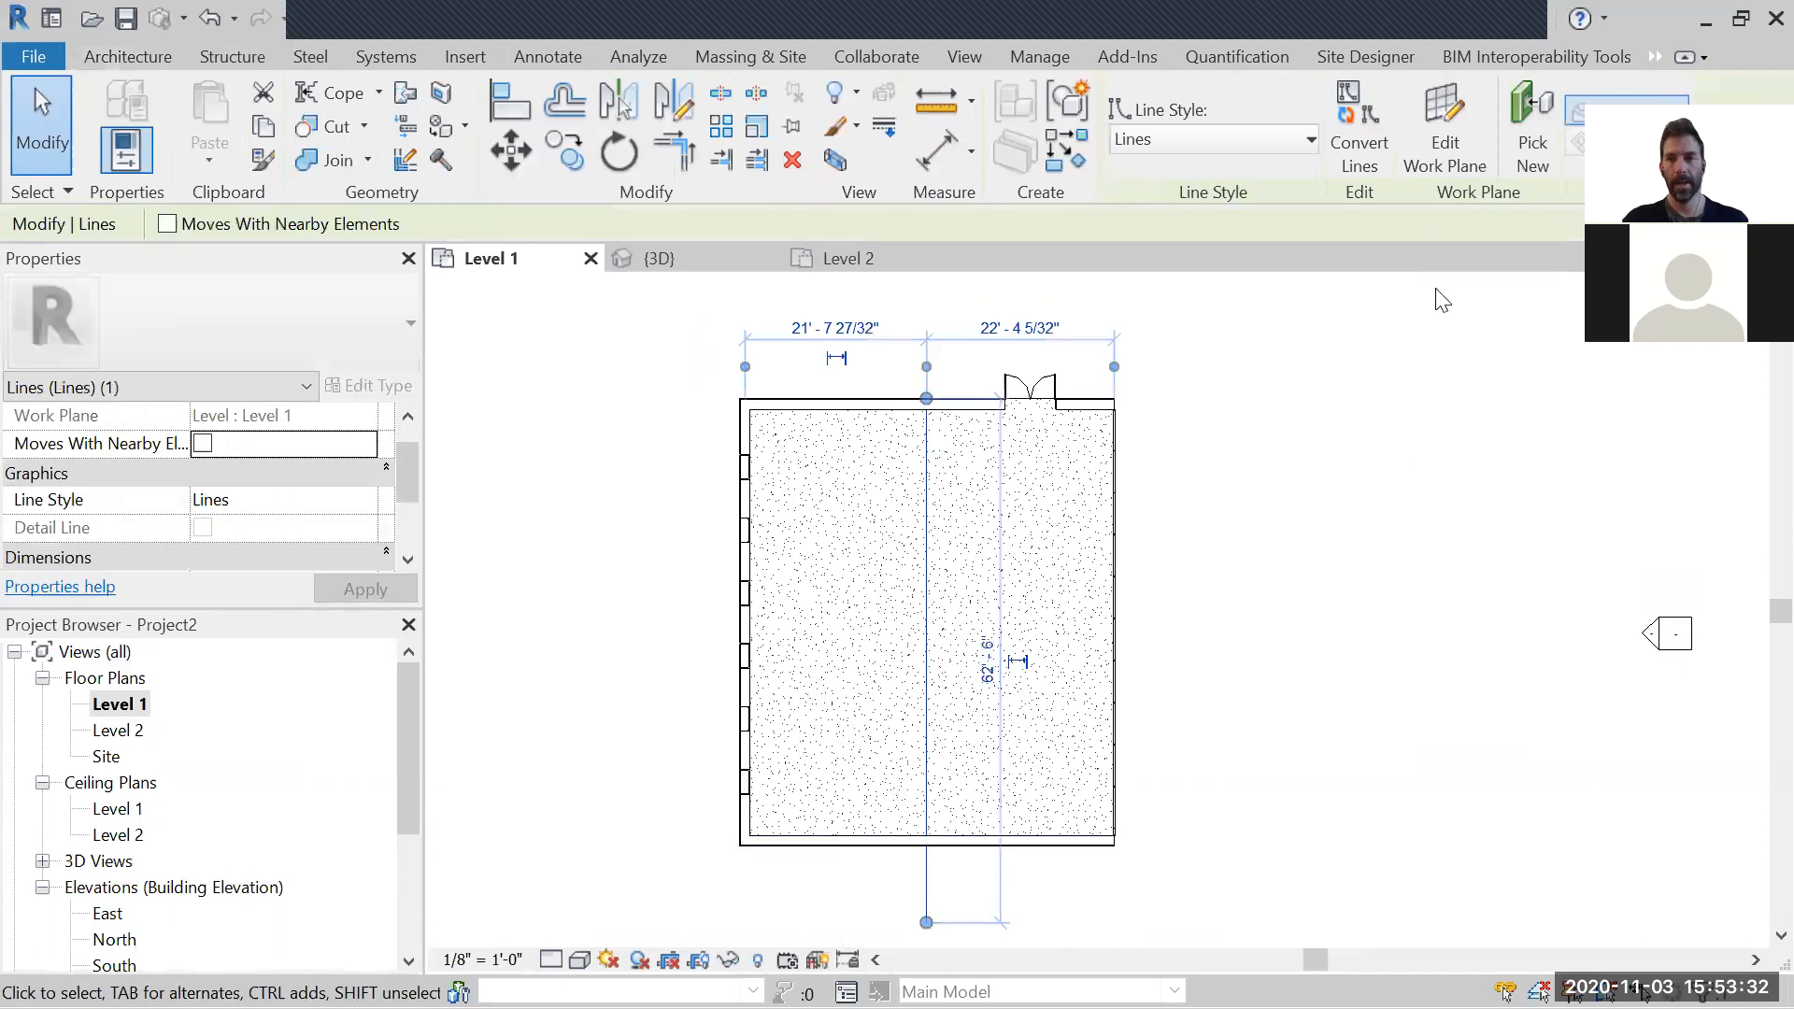
left_click(1349, 161)
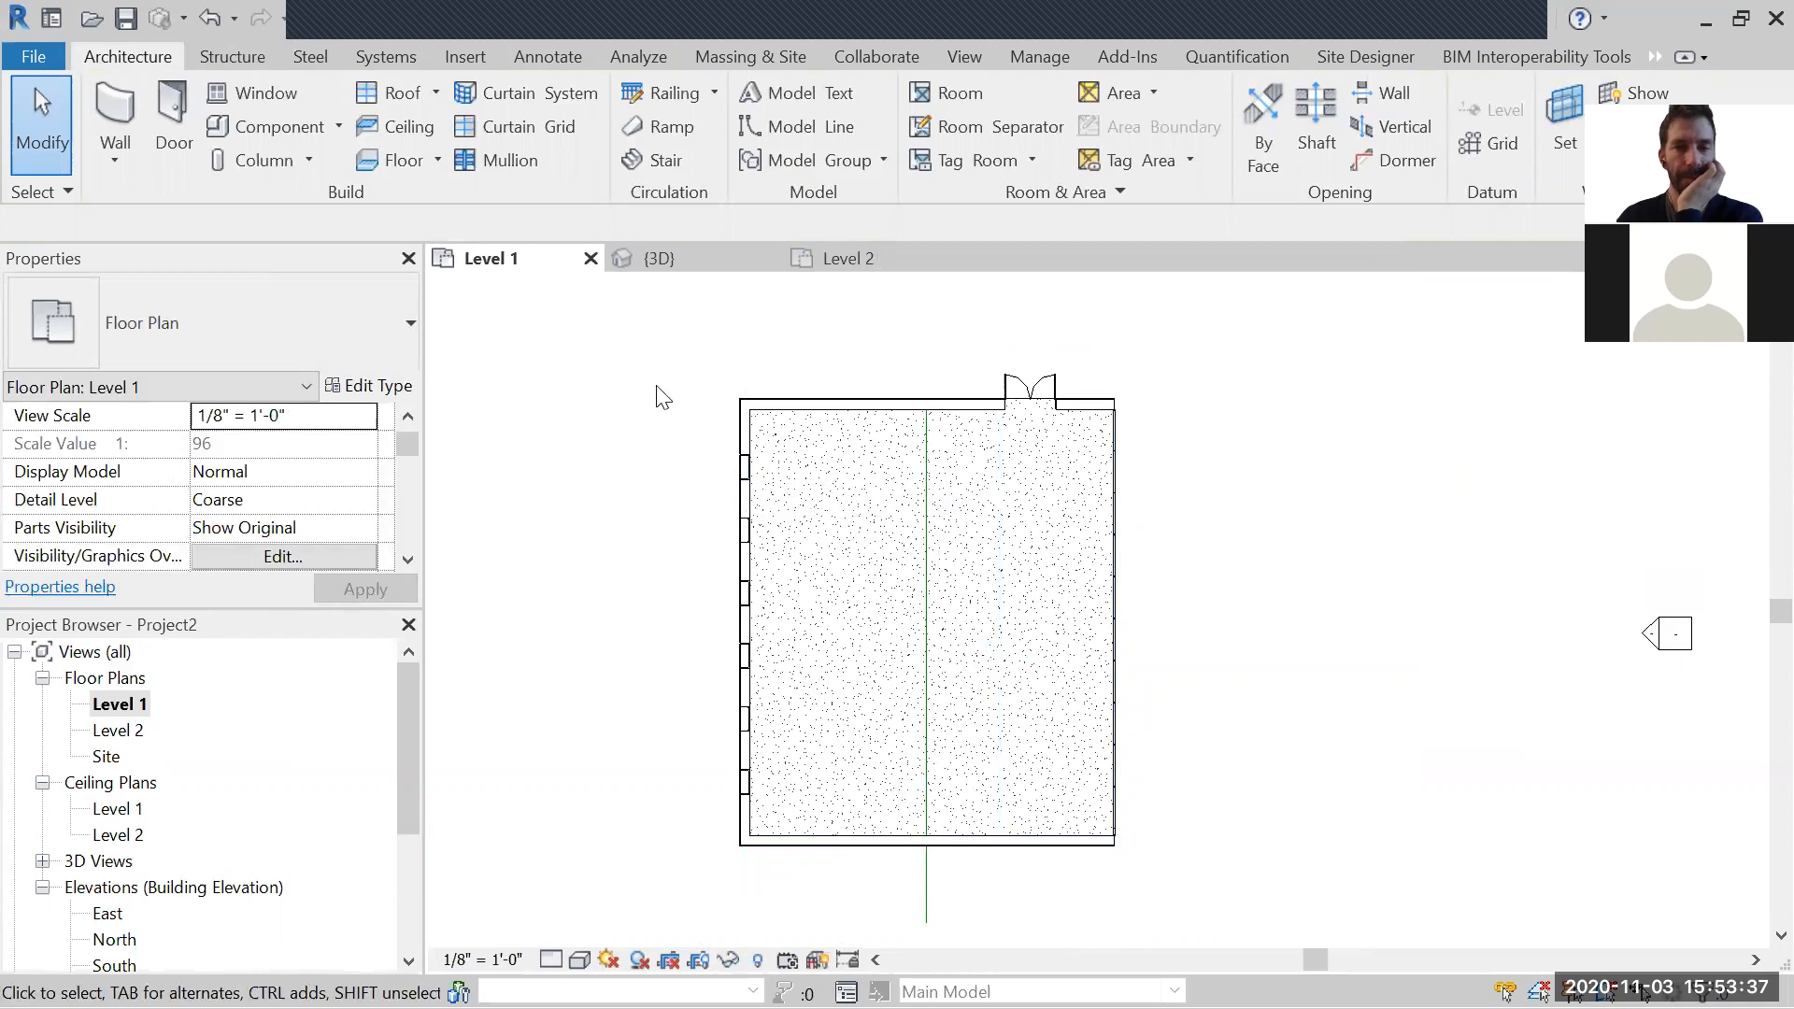
Step: Mirror the double door about the center line, keeping the original as a copy
left_click(1021, 409)
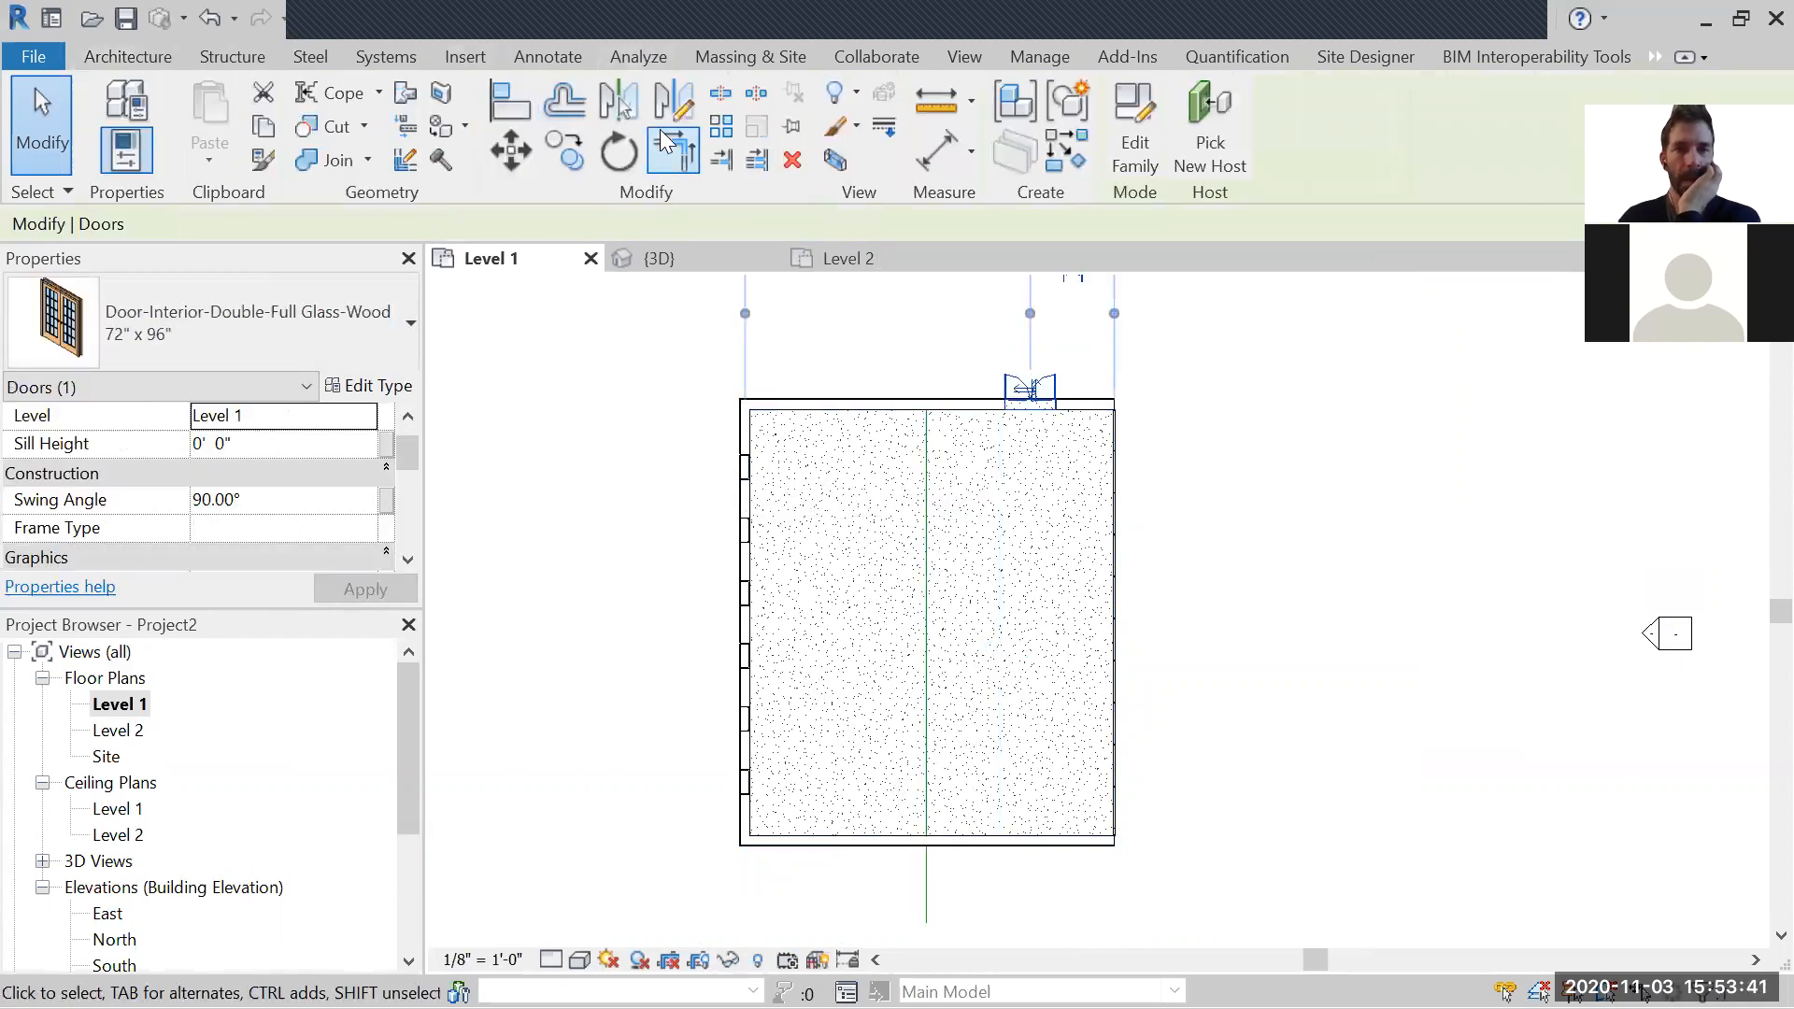
left_click(622, 105)
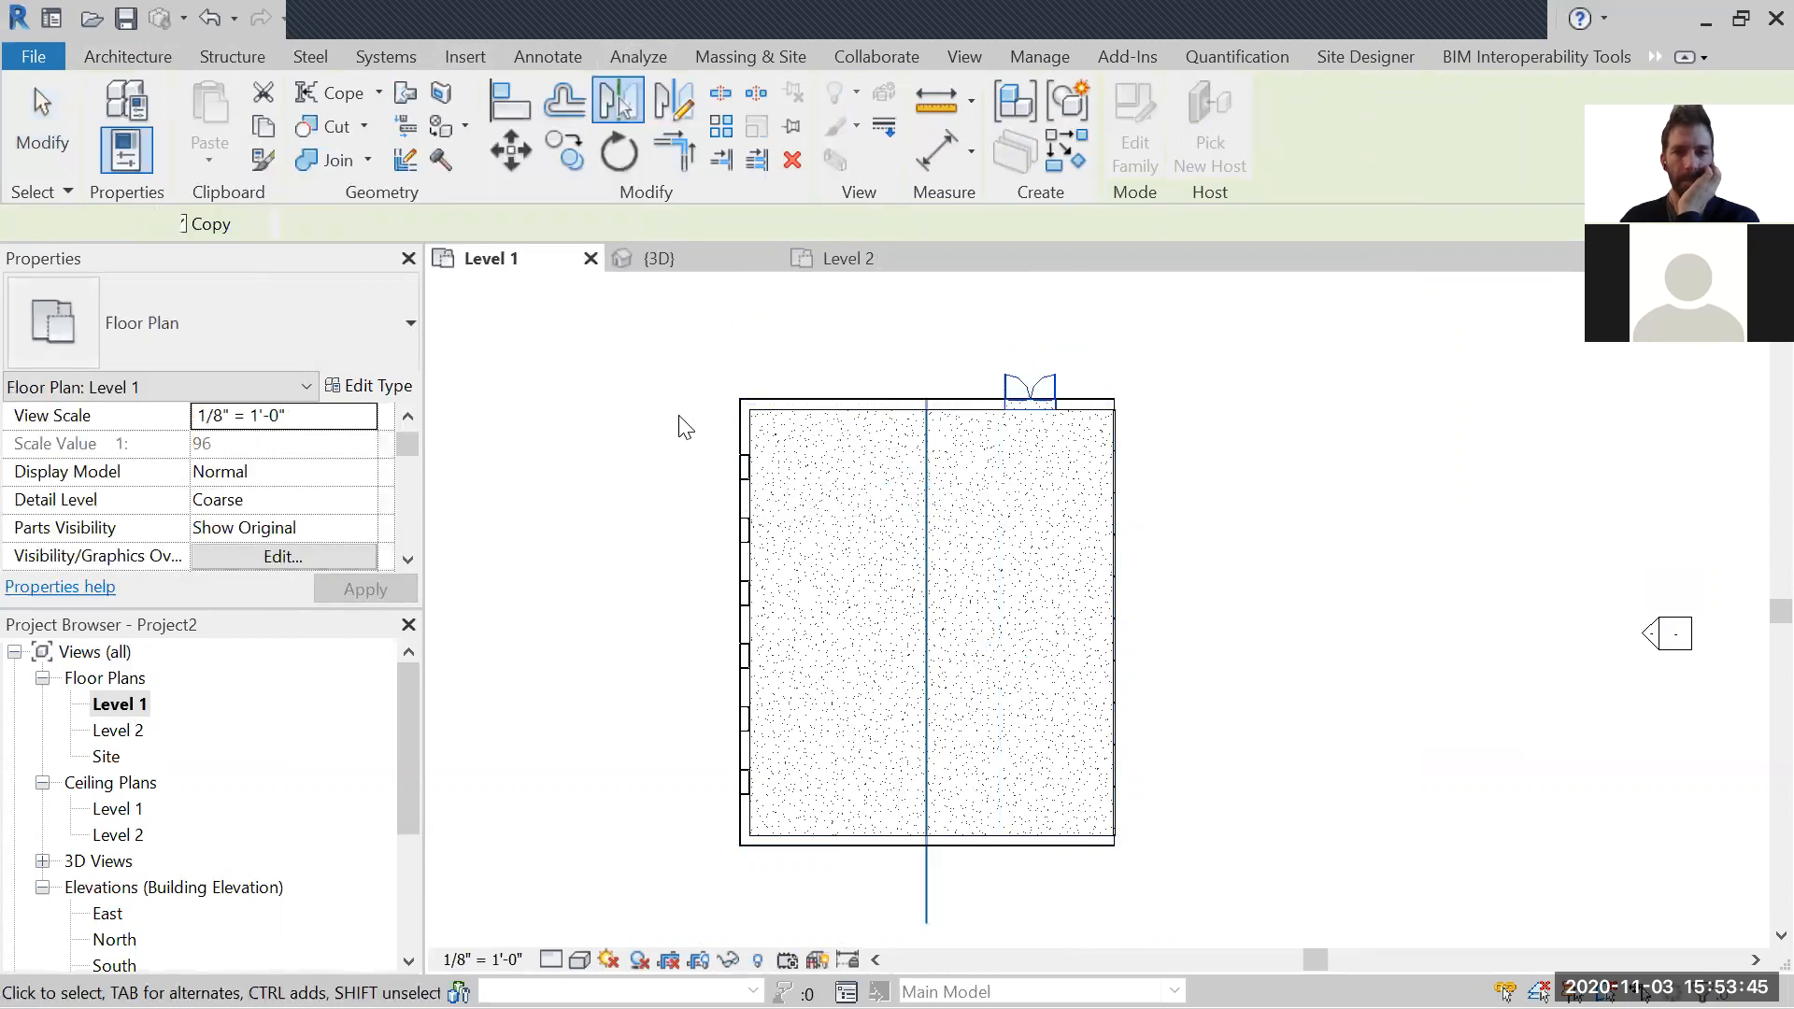
left_click(902, 374)
Step: Copy the mirrored double door from its midpoint to the center line, between the two existing doors
scroll(901, 374, "up", 2)
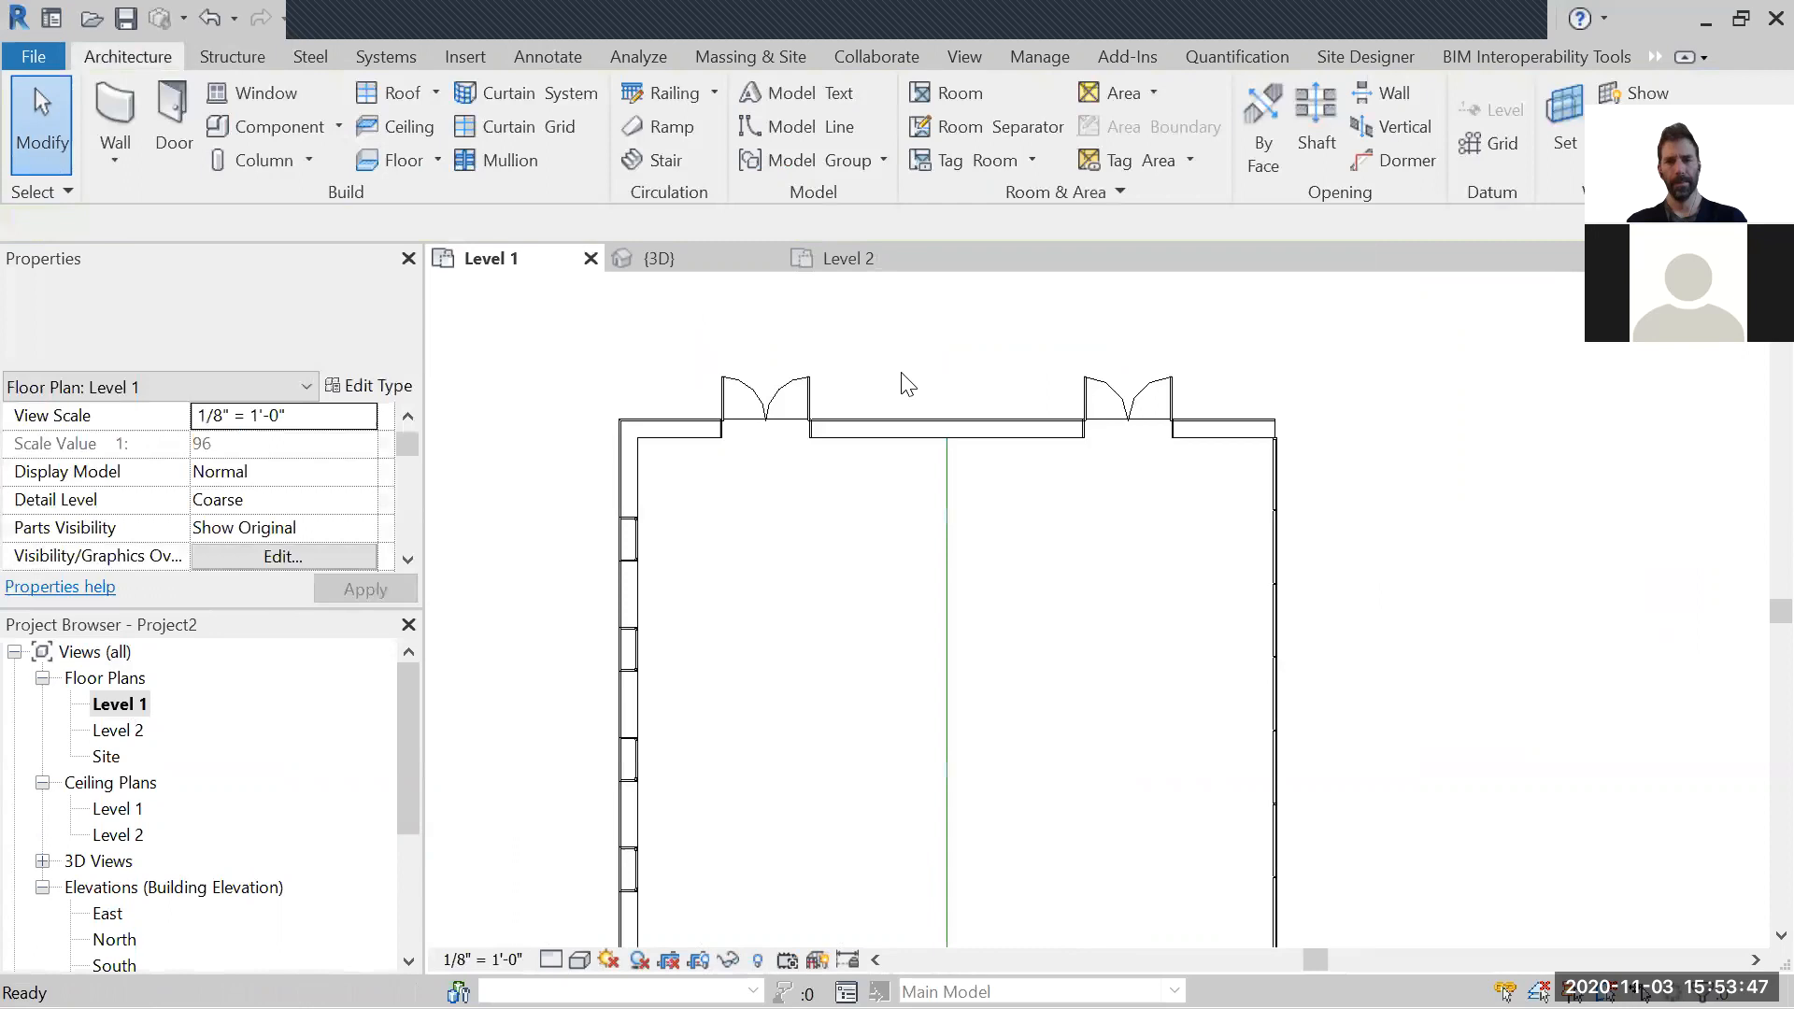
left_click(792, 400)
key("c")
key("o")
left_click(767, 437)
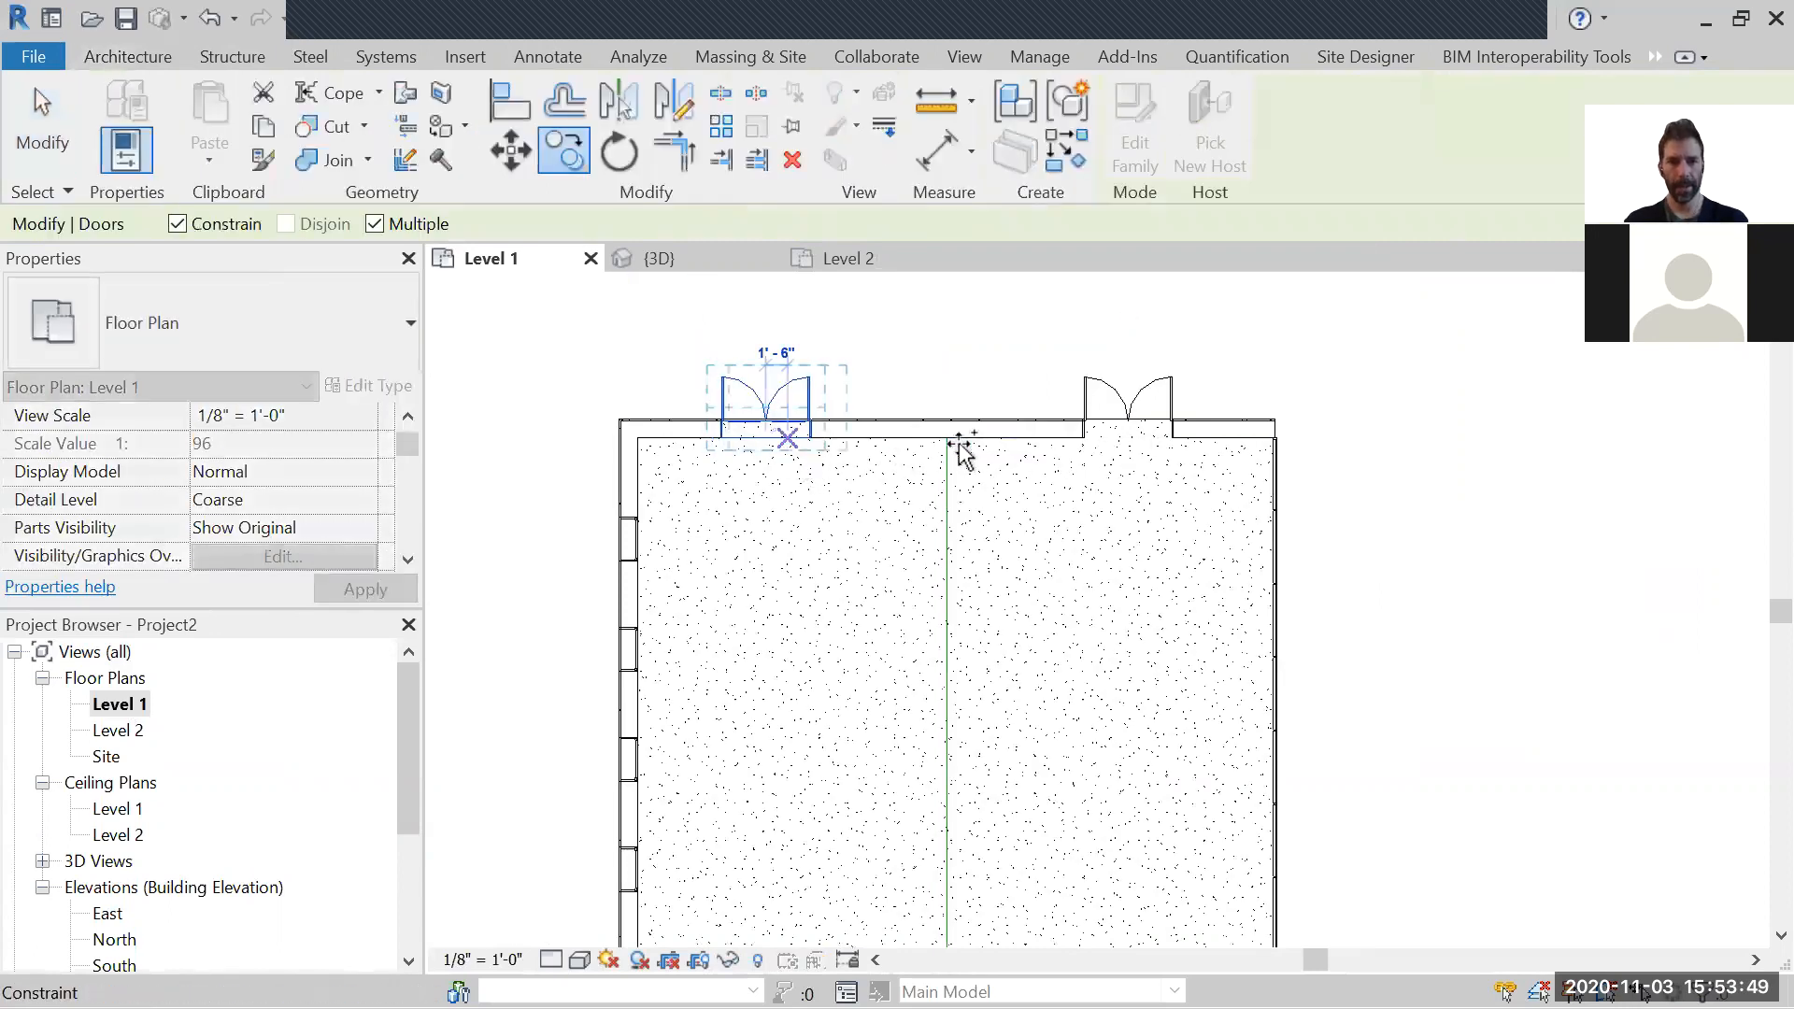
scroll(947, 441, "up", 4)
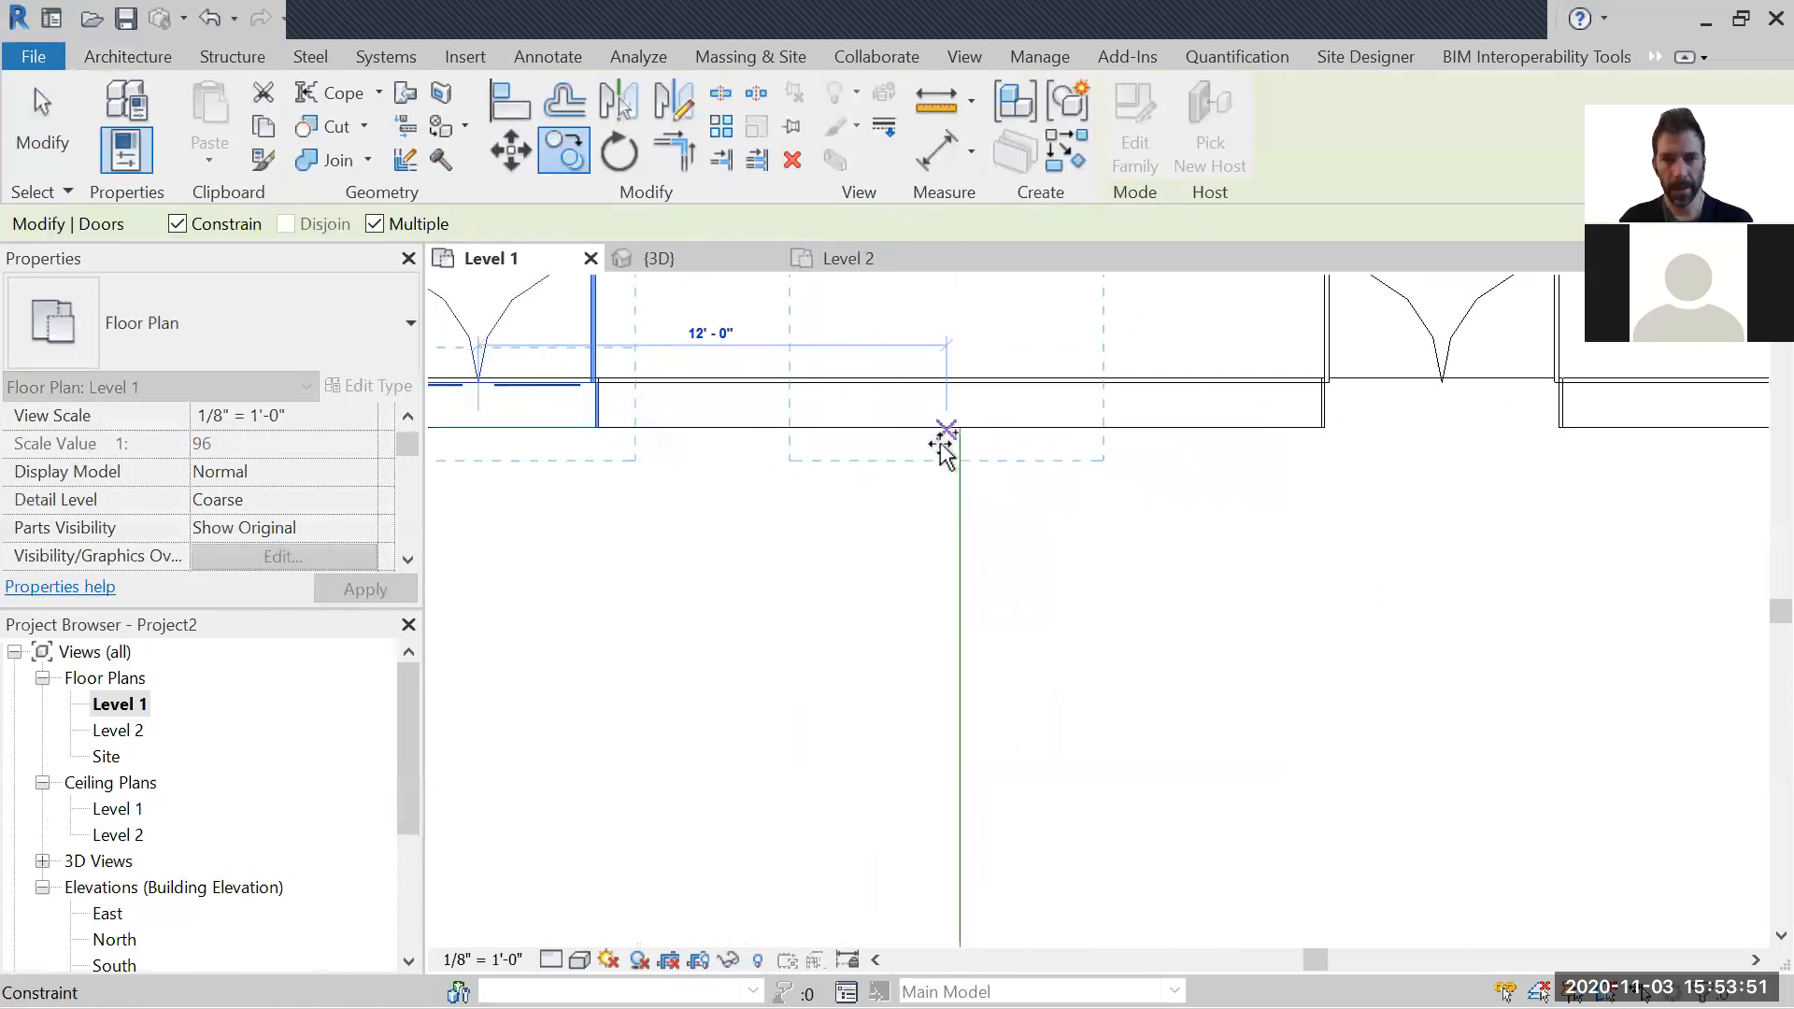
left_click(966, 439)
scroll(965, 439, "down", 5)
key("Escape")
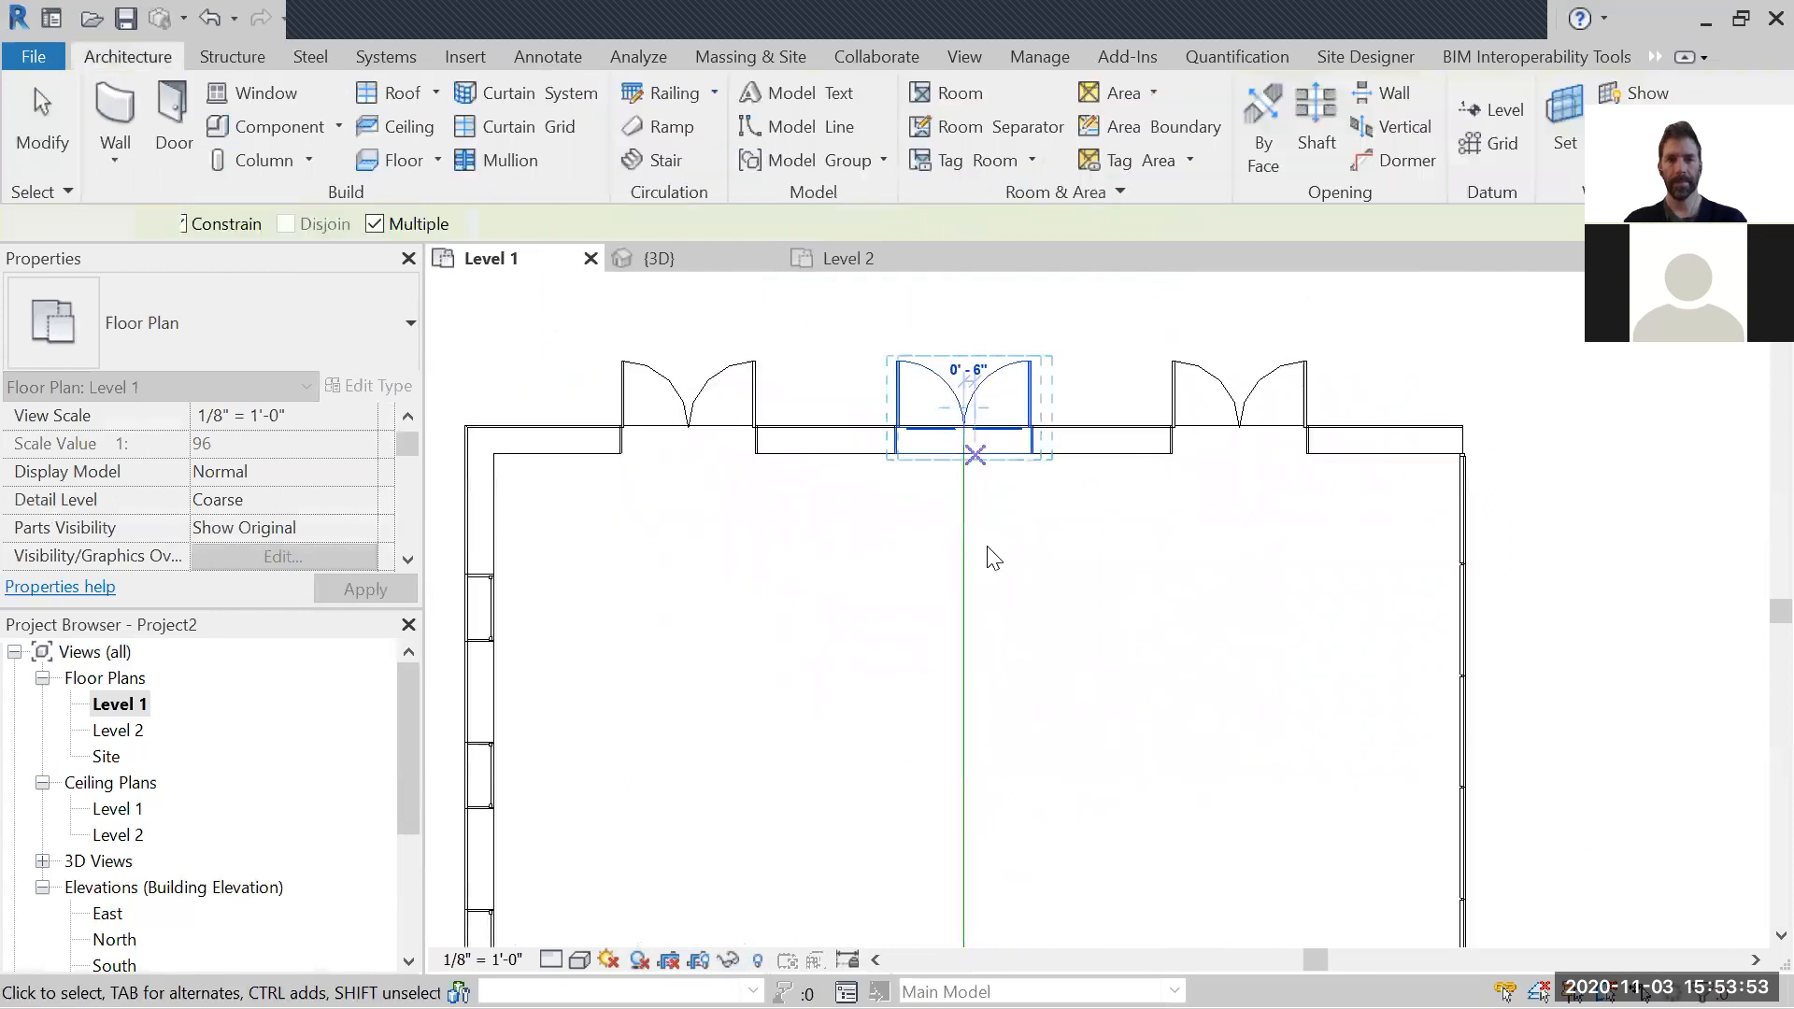
Step: Delete the center line that runs through the building
left_click(989, 558)
key("Delete")
scroll(995, 558, "down", 3)
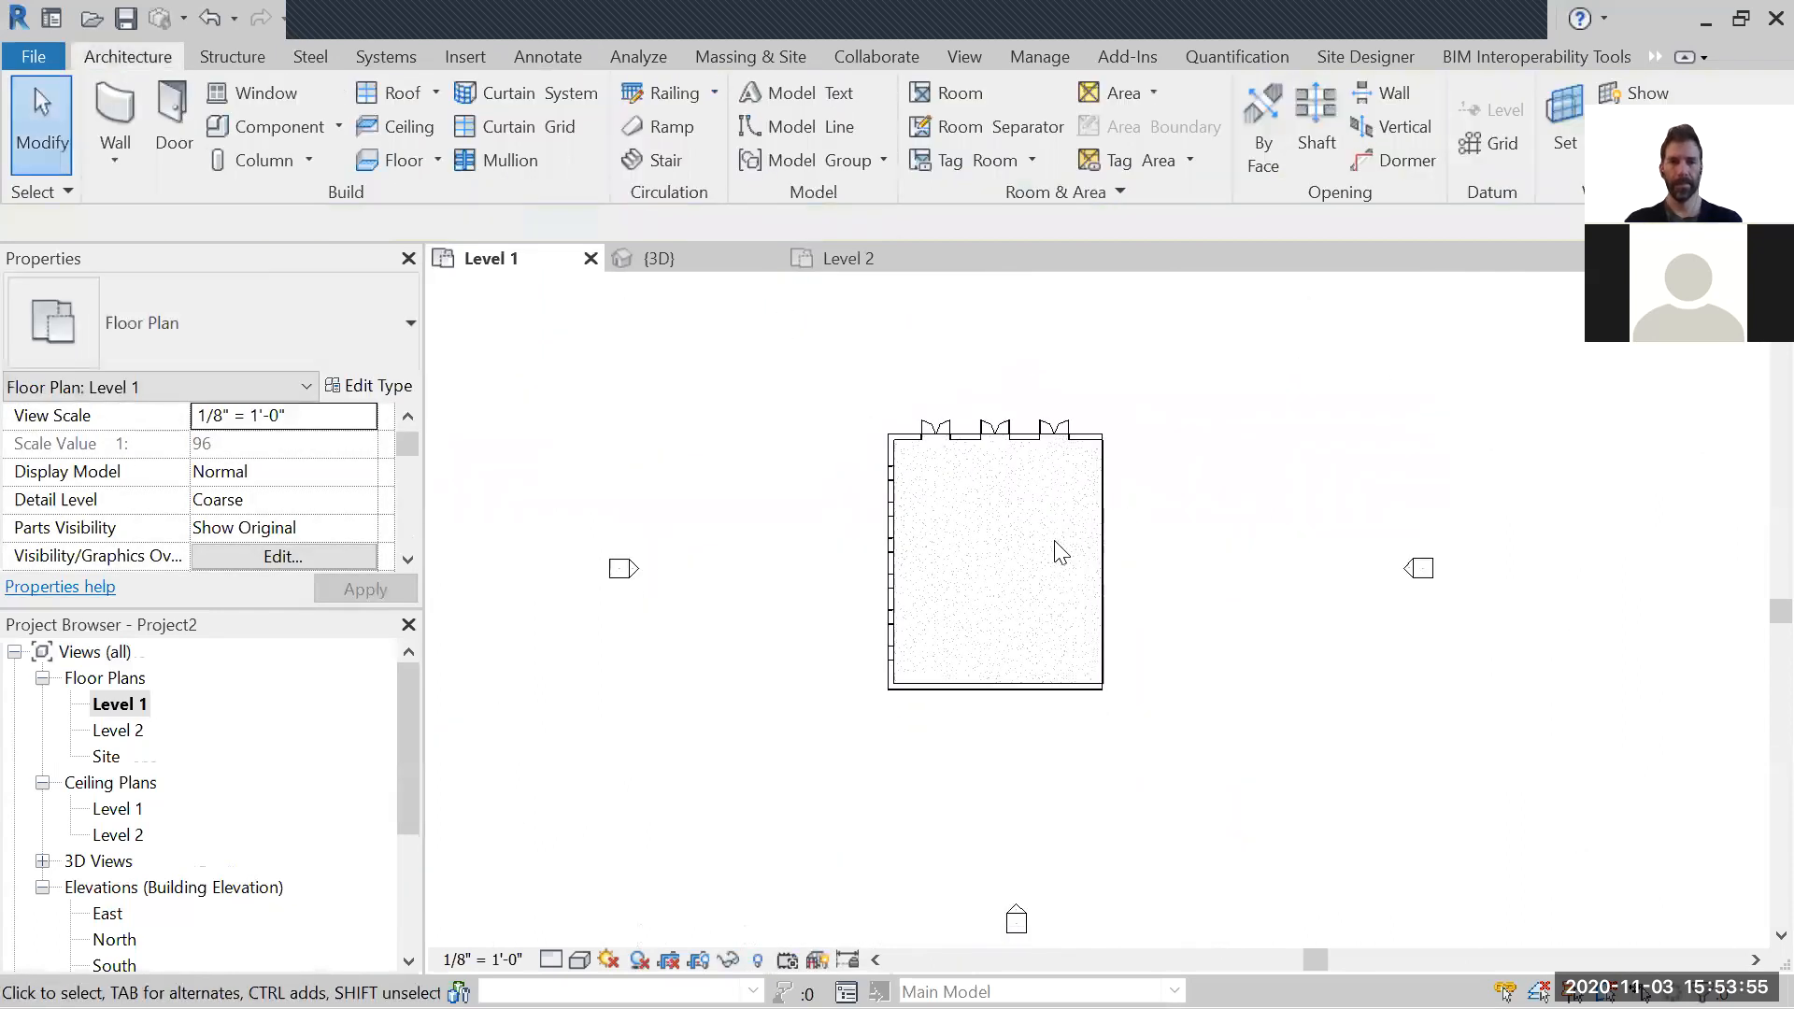
scroll(1149, 480, "up", 2)
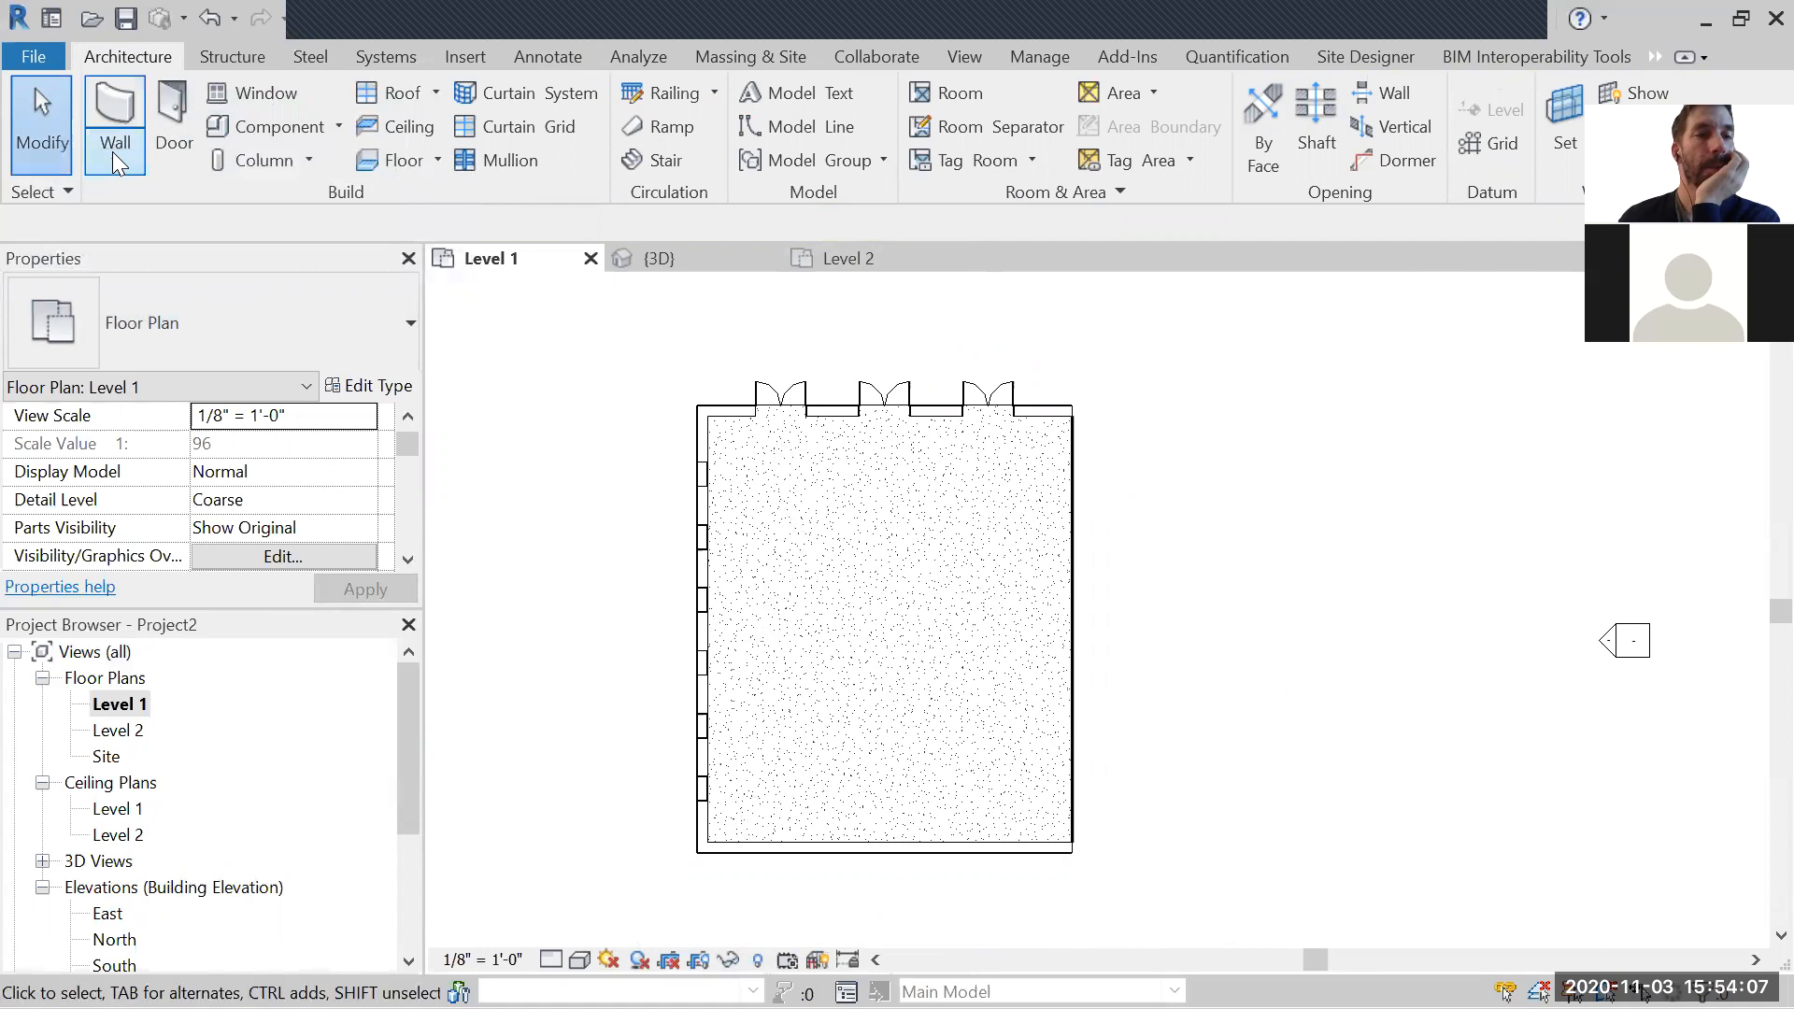
Step: Draw a diagonal Interior - 5" Partition (2-hr) wall about 19' 6" long at about 39° inside the building, up to Level 2
left_click(112, 101)
left_click(174, 344)
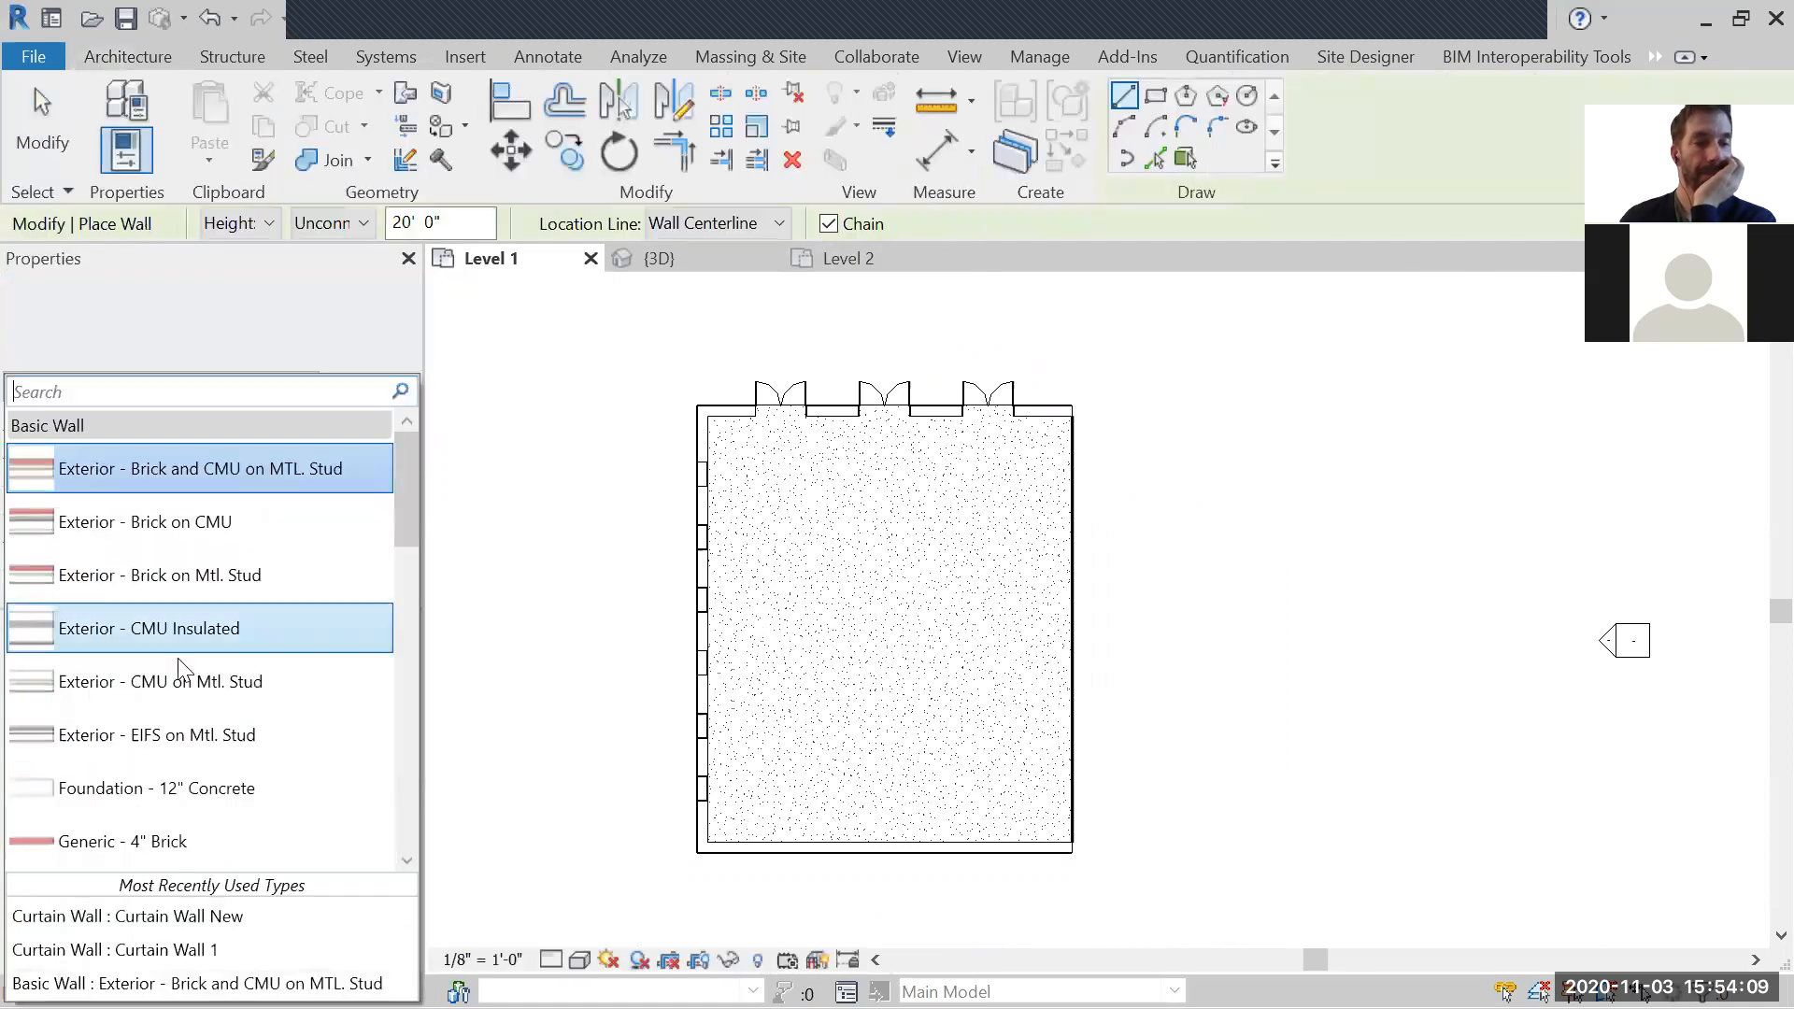
scroll(173, 644, "down", 2)
scroll(156, 614, "down", 6)
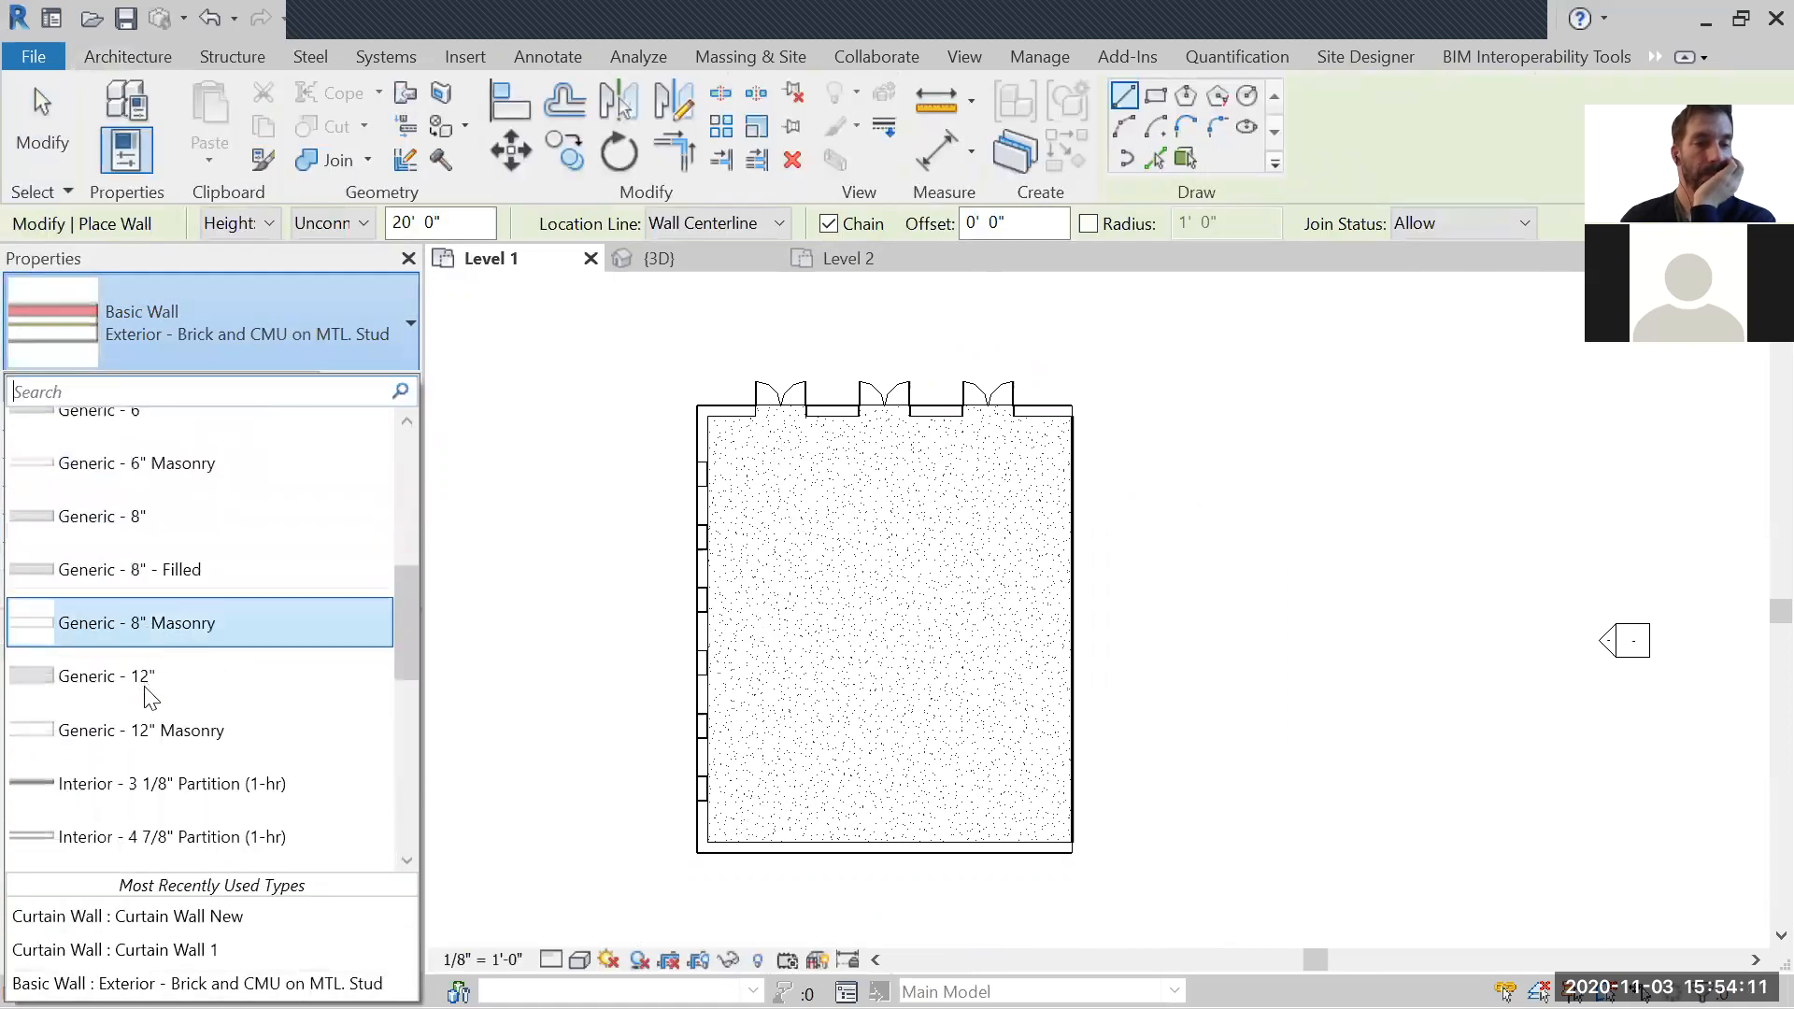
left_click(163, 609)
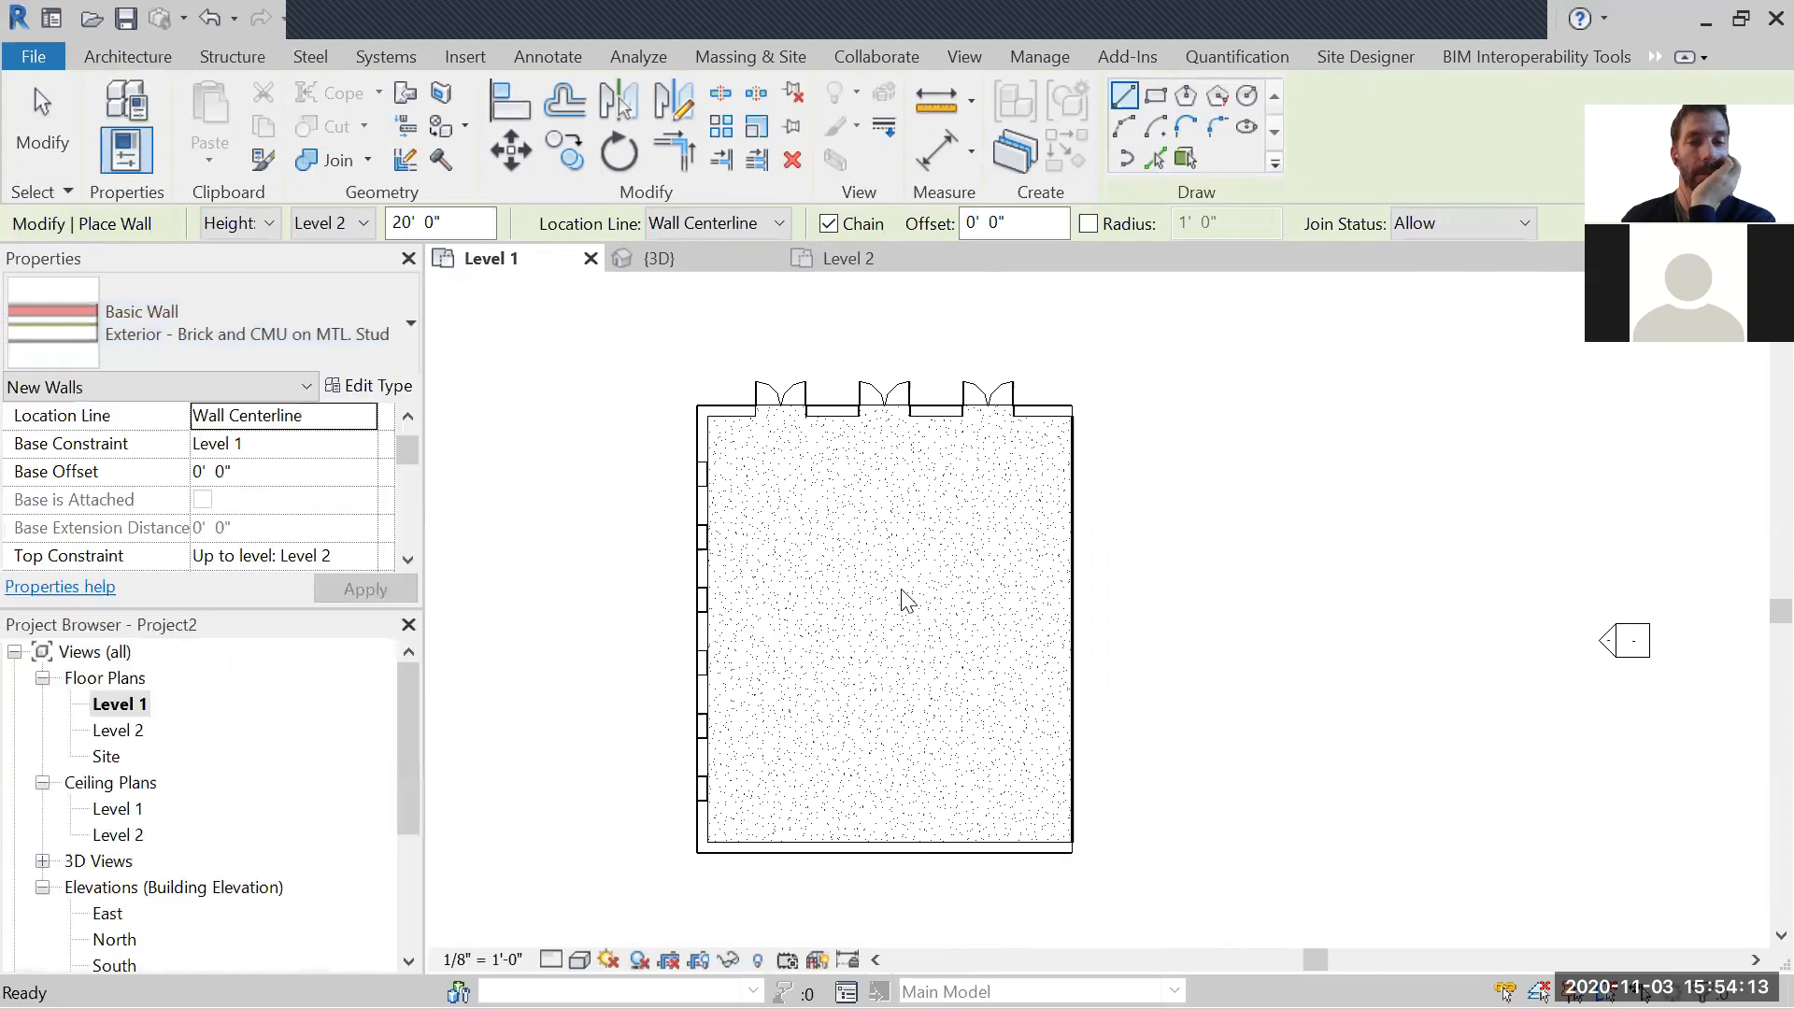
scroll(911, 481, "up", 2)
left_click(929, 486)
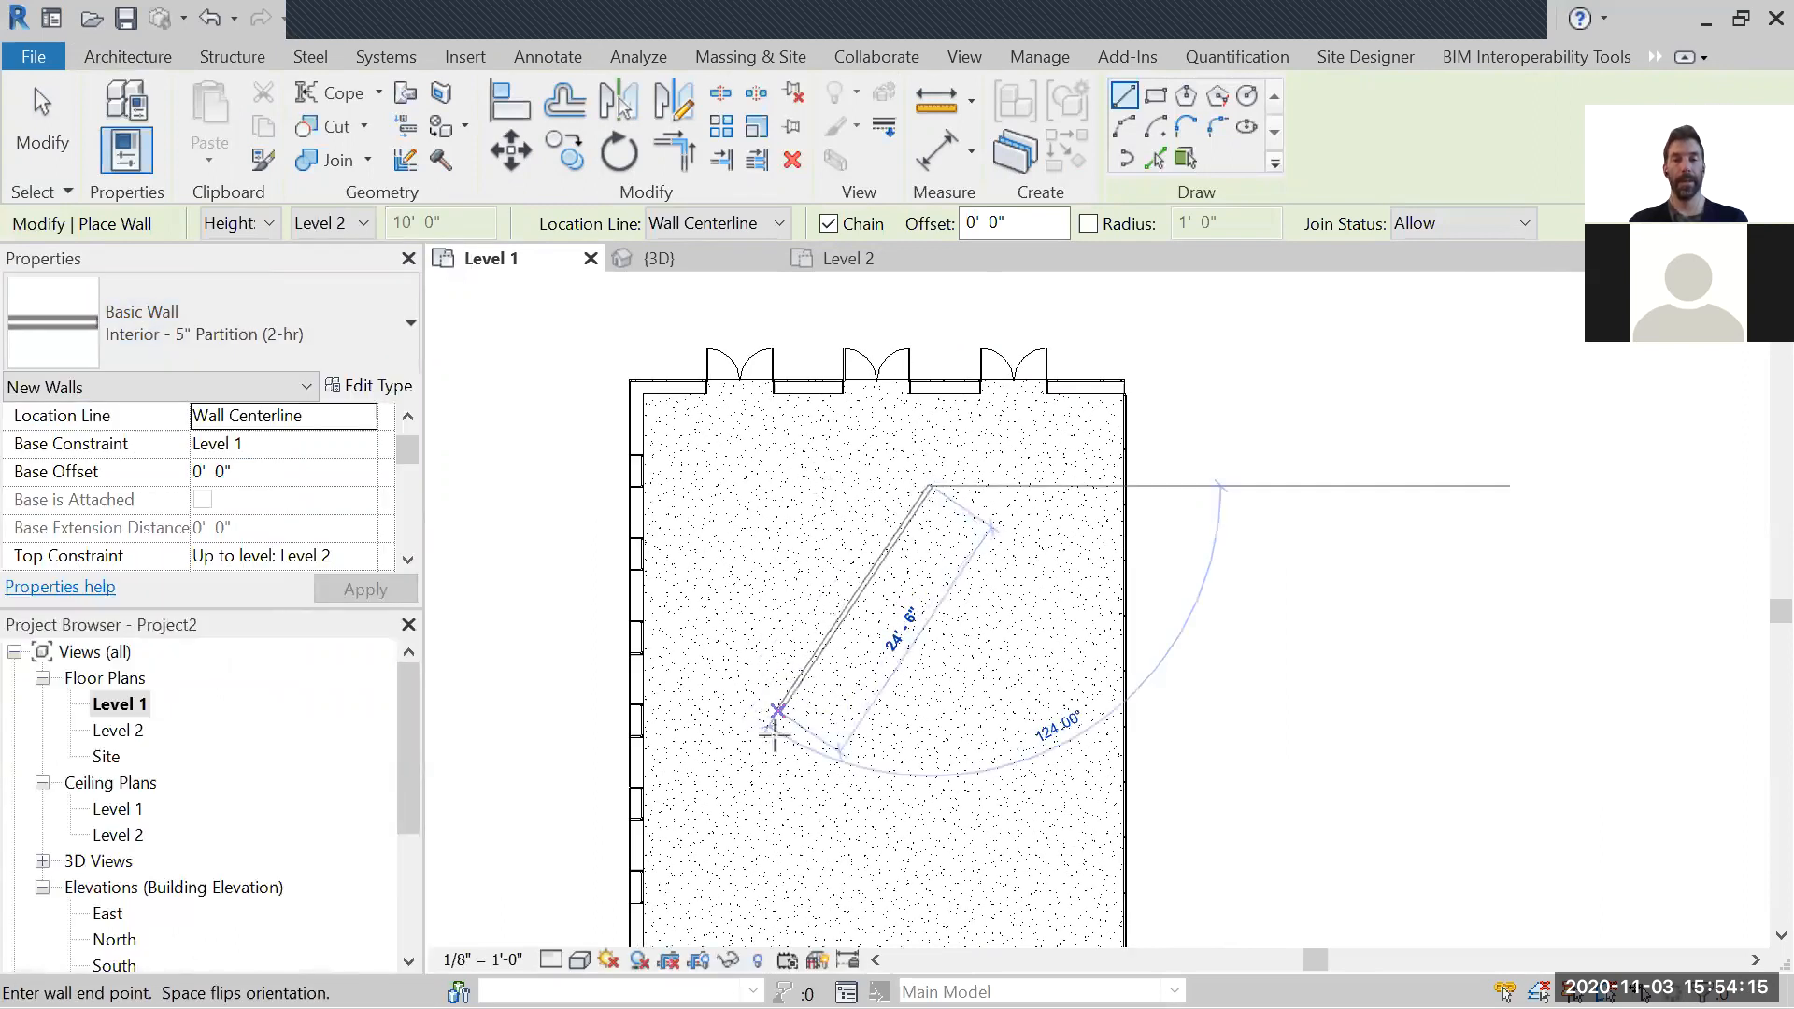
left_click(761, 622)
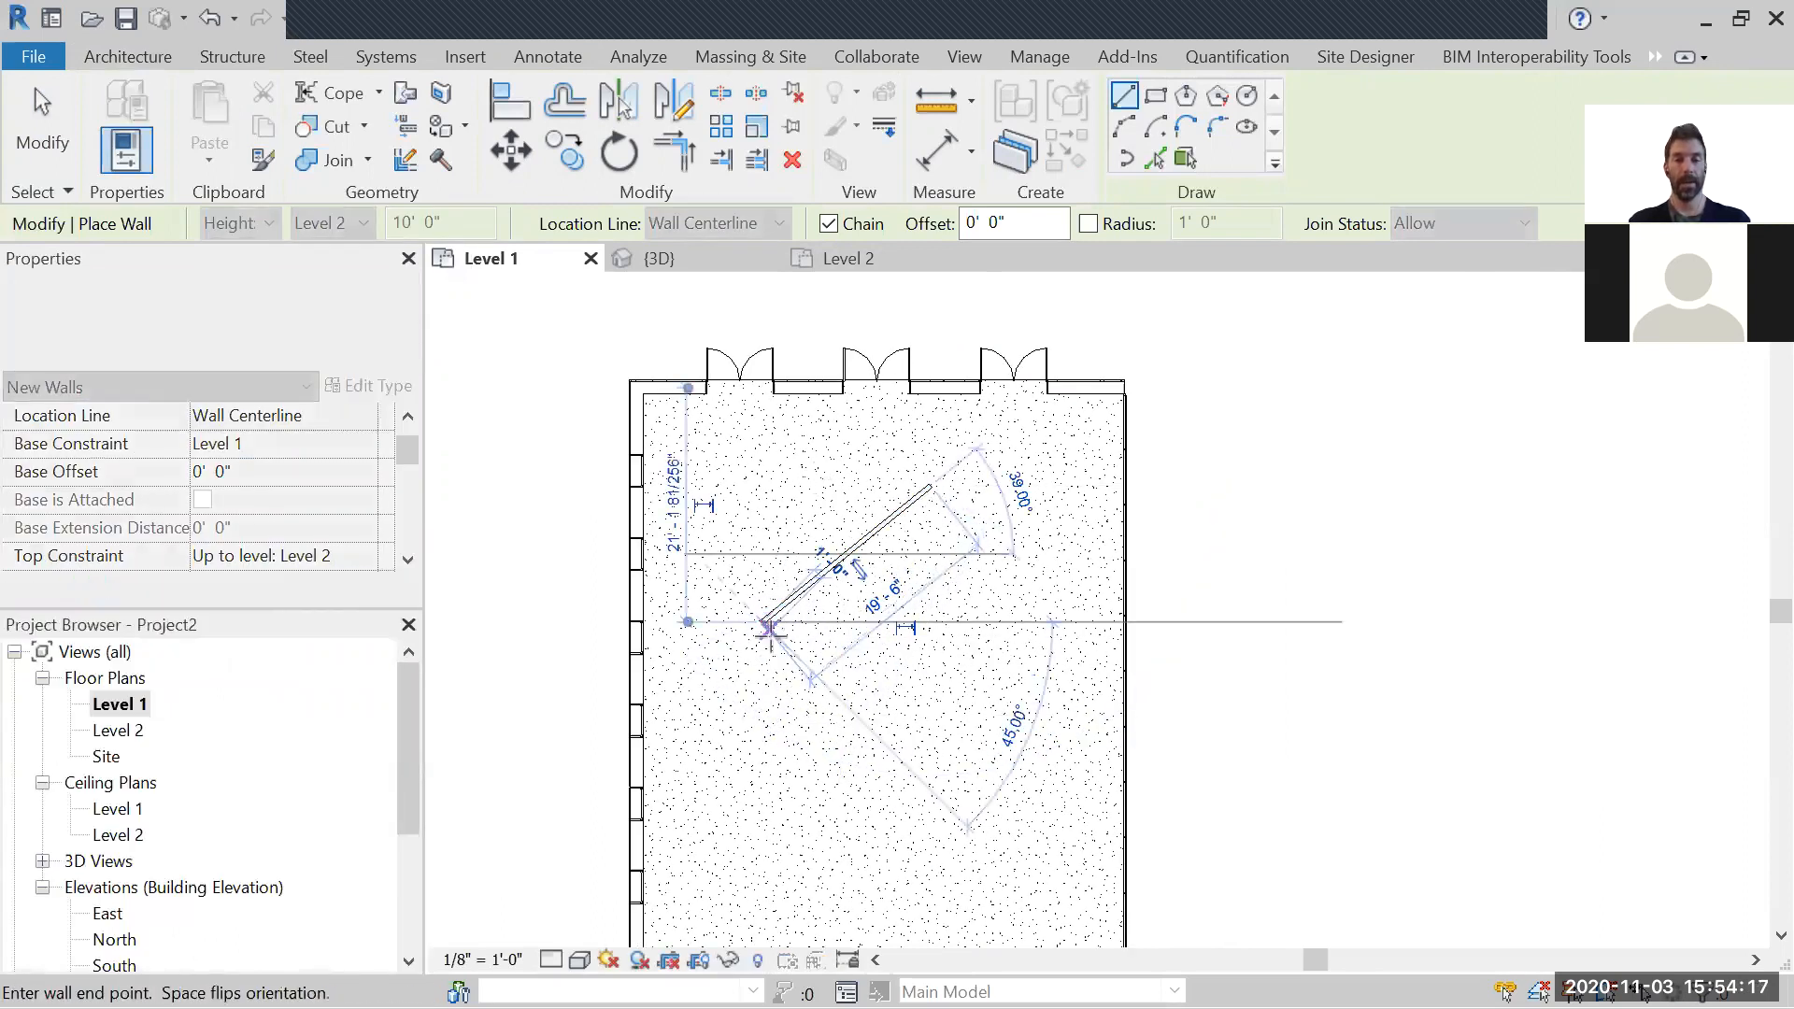
key("Escape")
key("Escape")
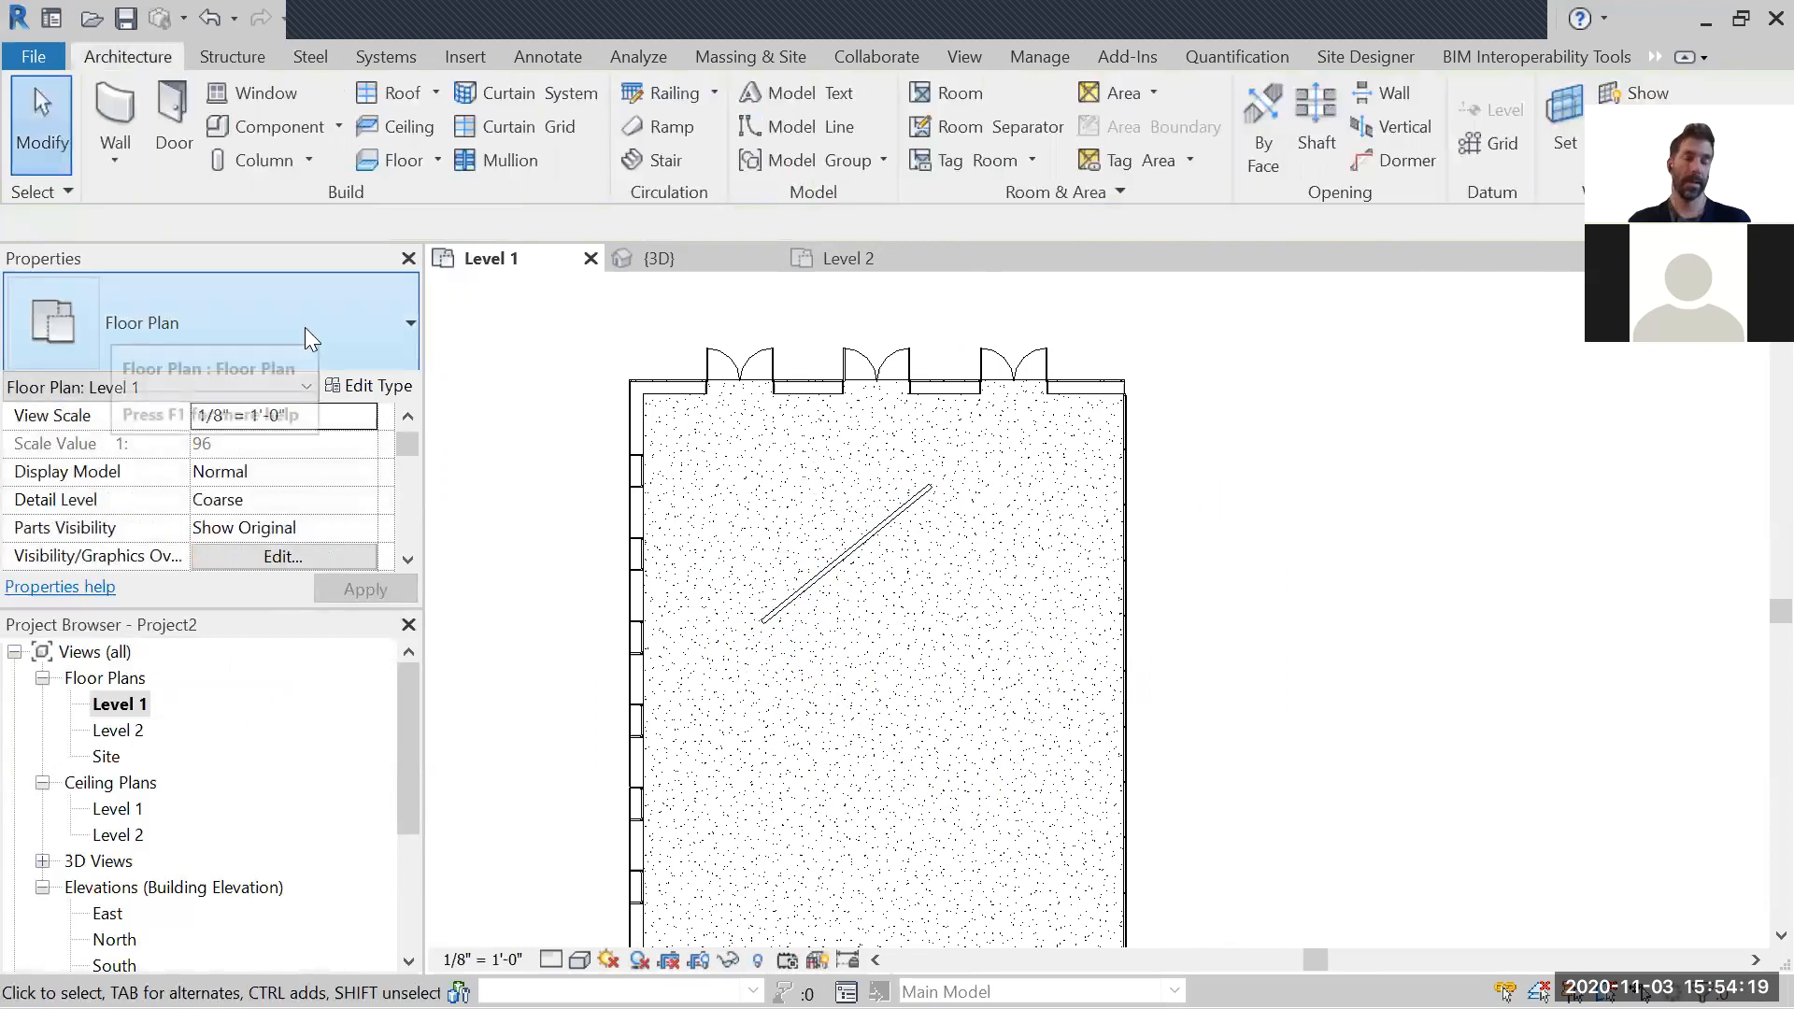
scroll(826, 577, "up", 3)
scroll(826, 582, "down", 2)
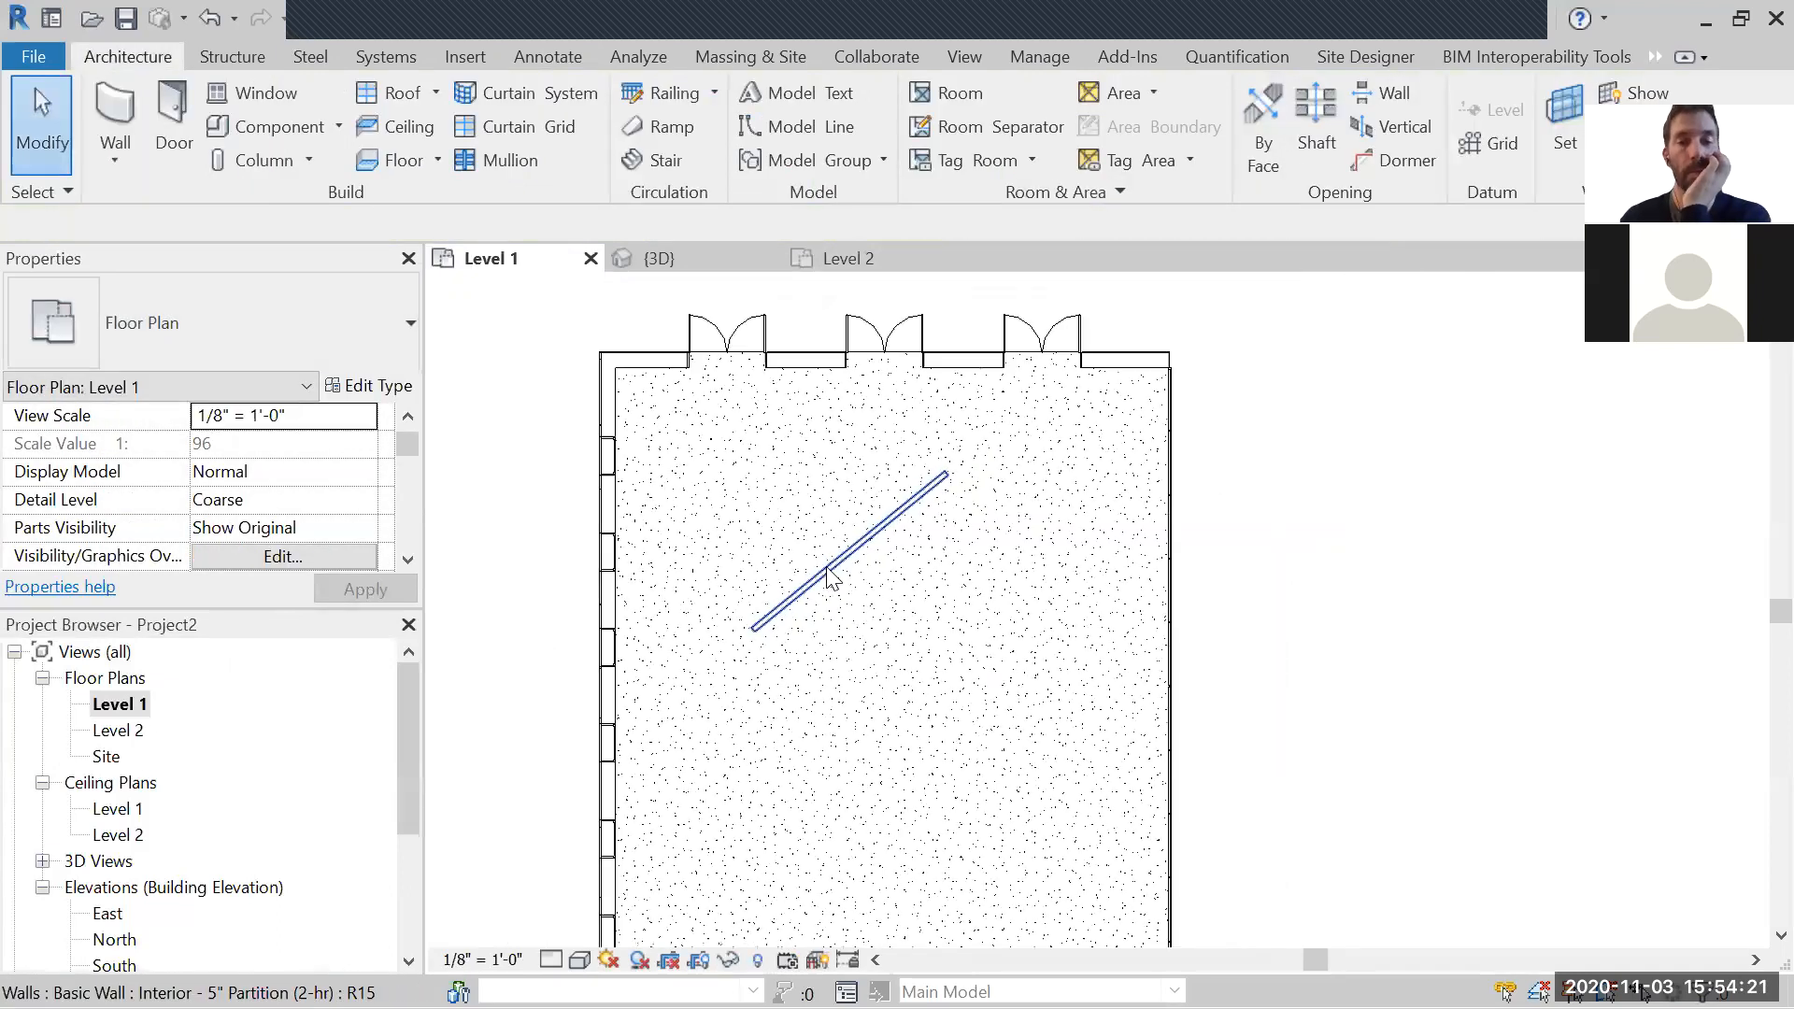
left_click(116, 106)
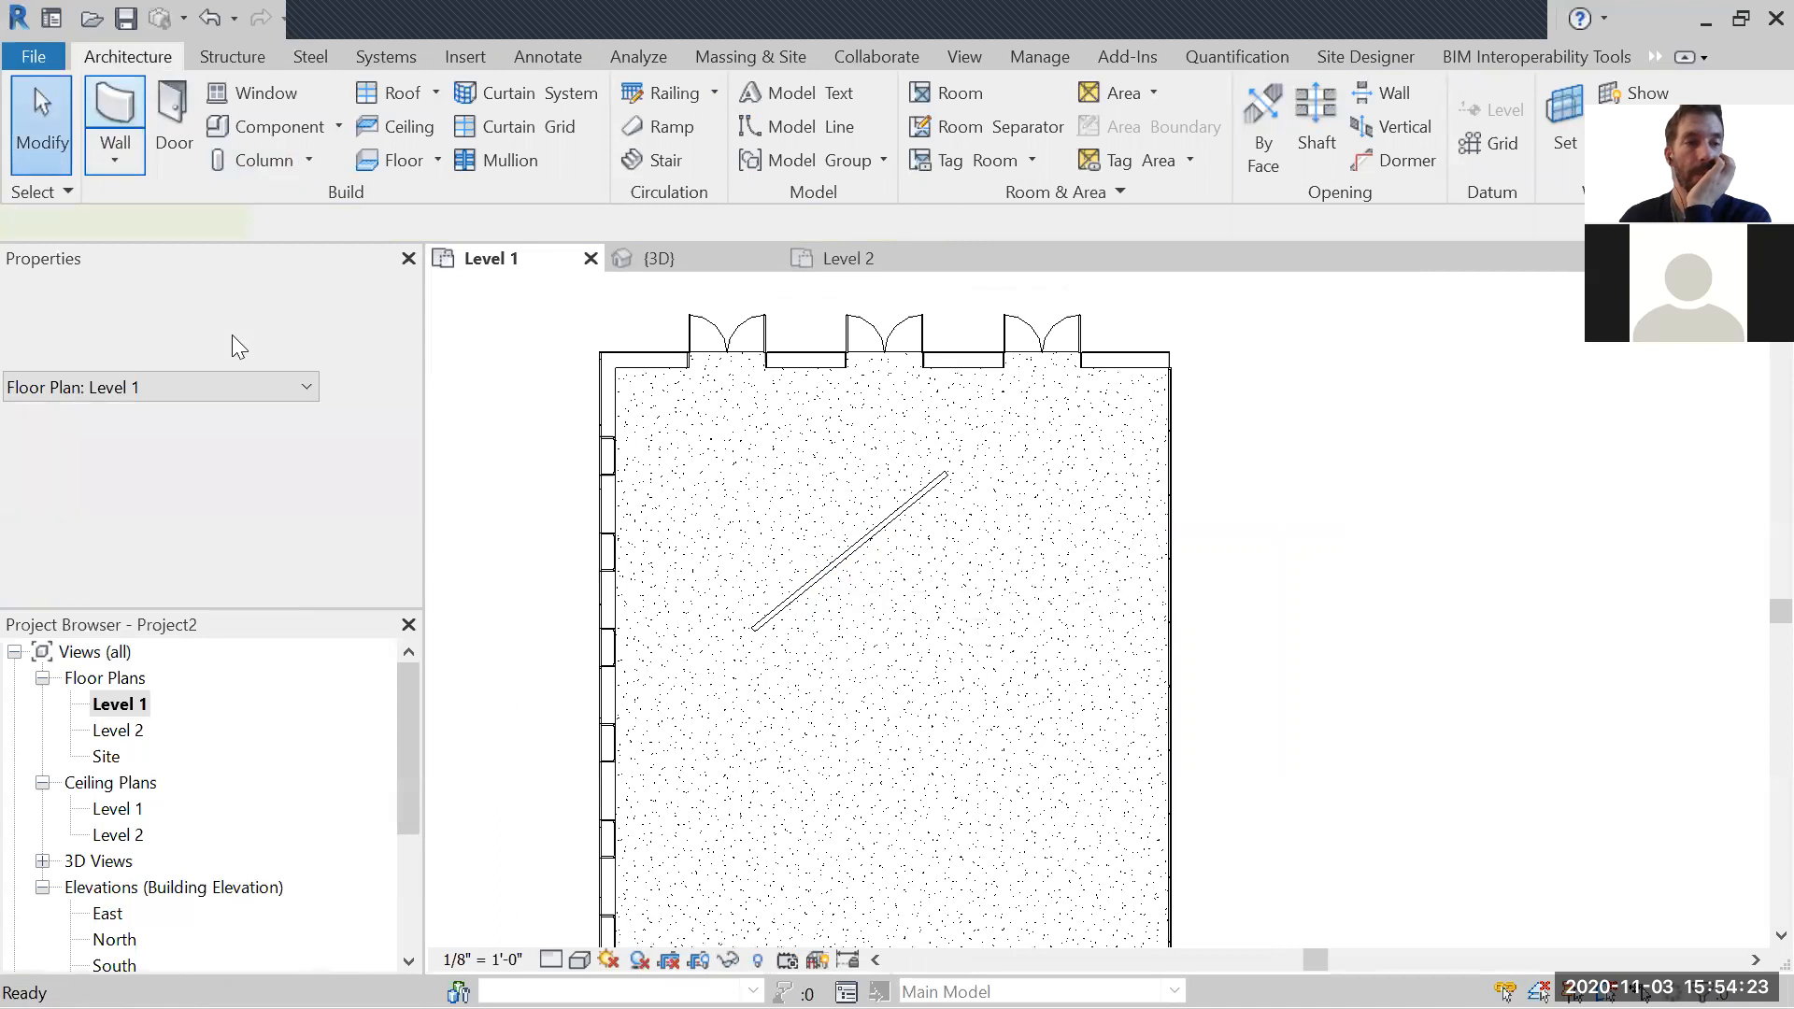
left_click(232, 334)
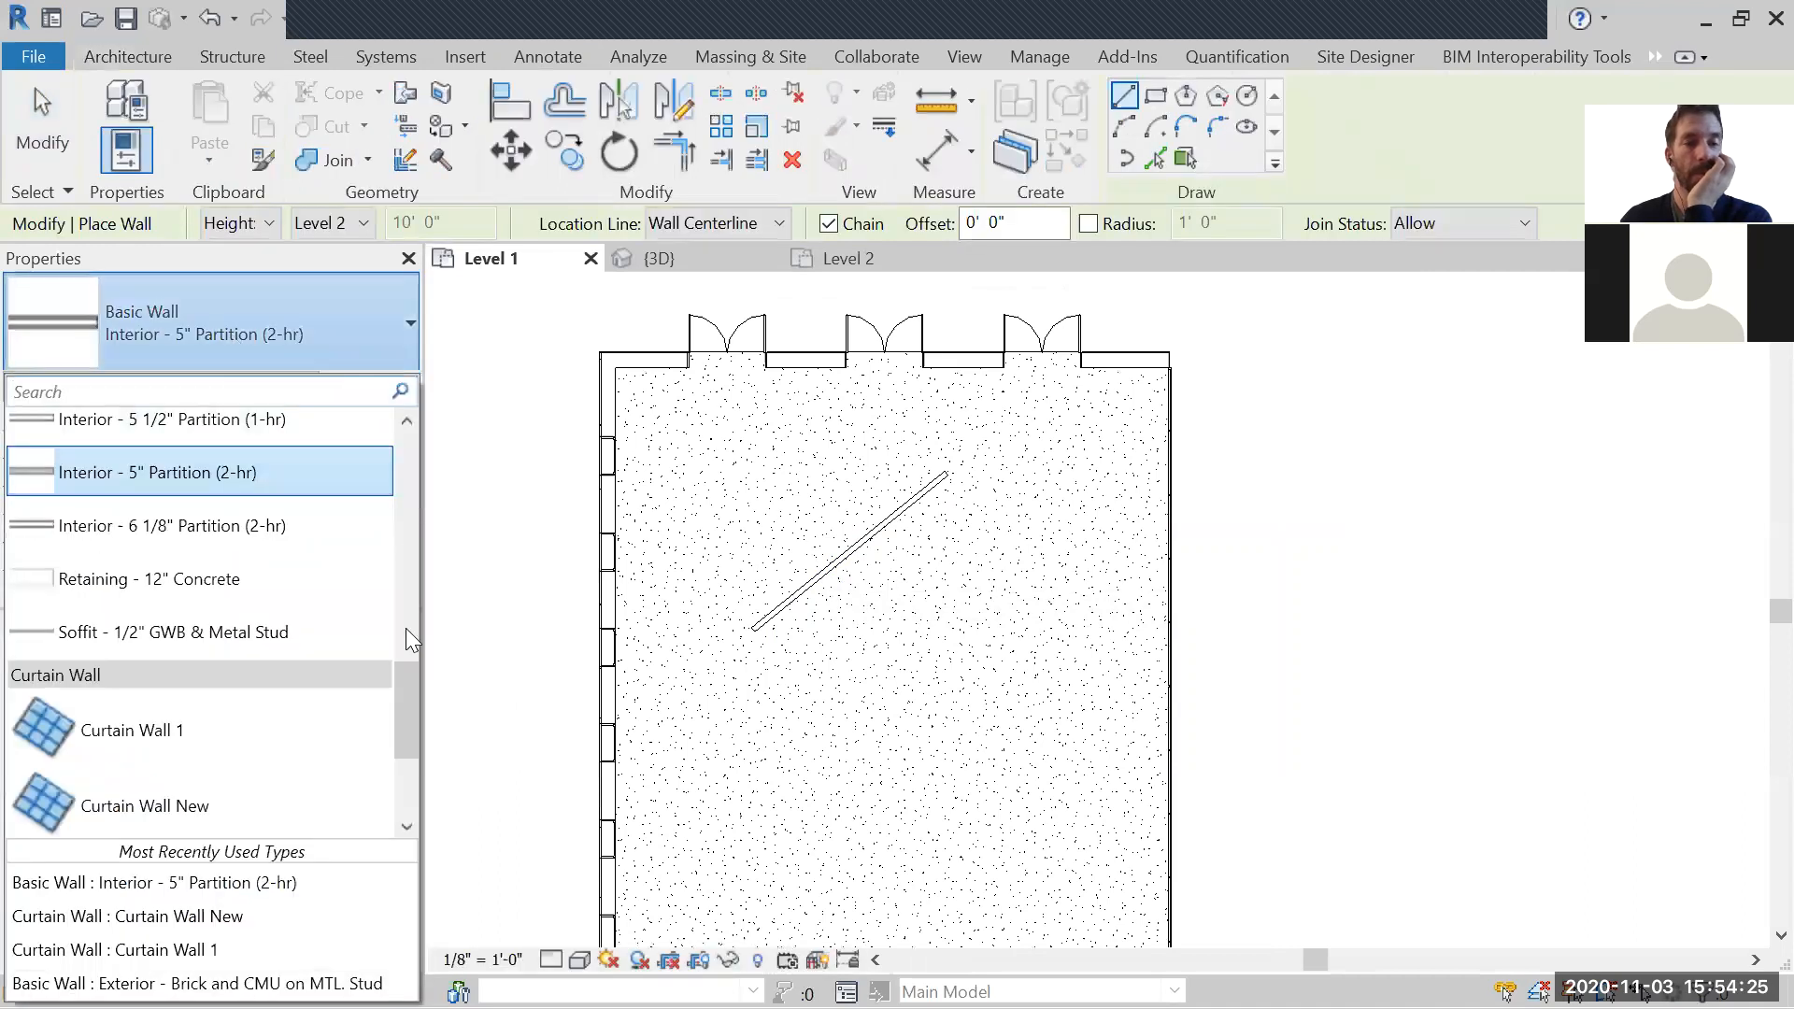
scroll(405, 668, "up", 2)
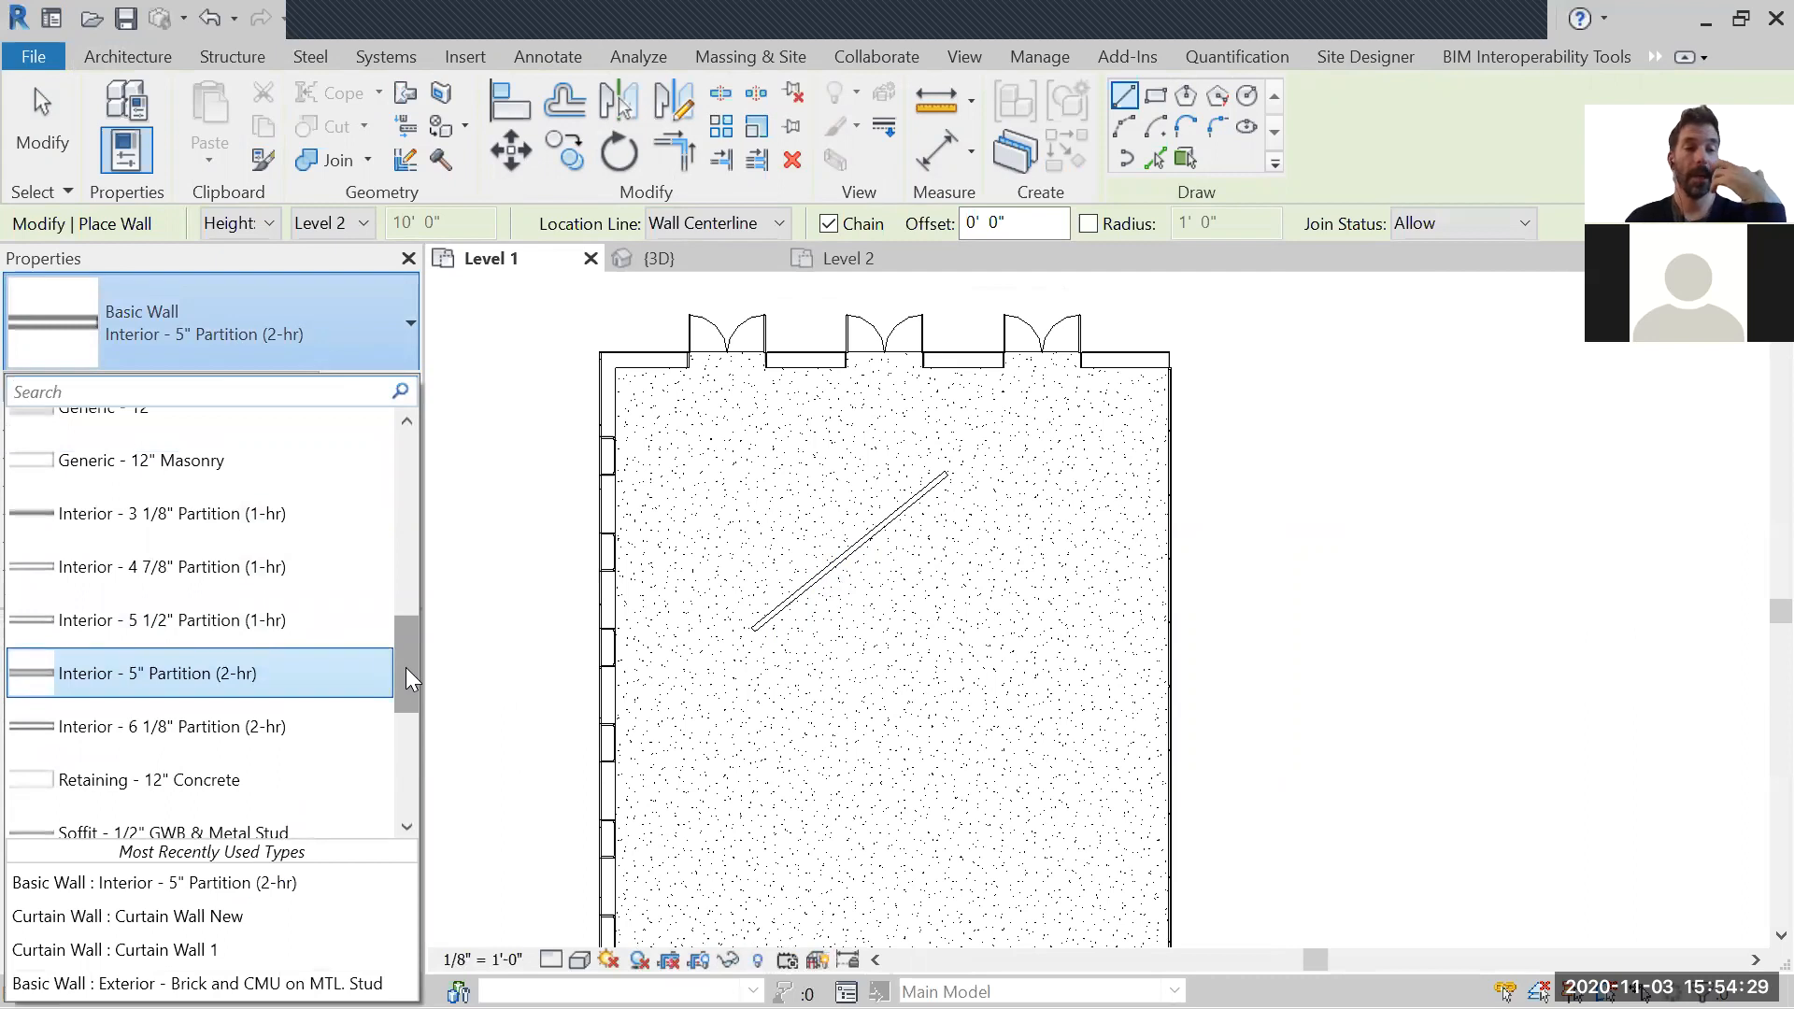
left_click_drag(406, 667, 405, 660)
left_click(161, 703)
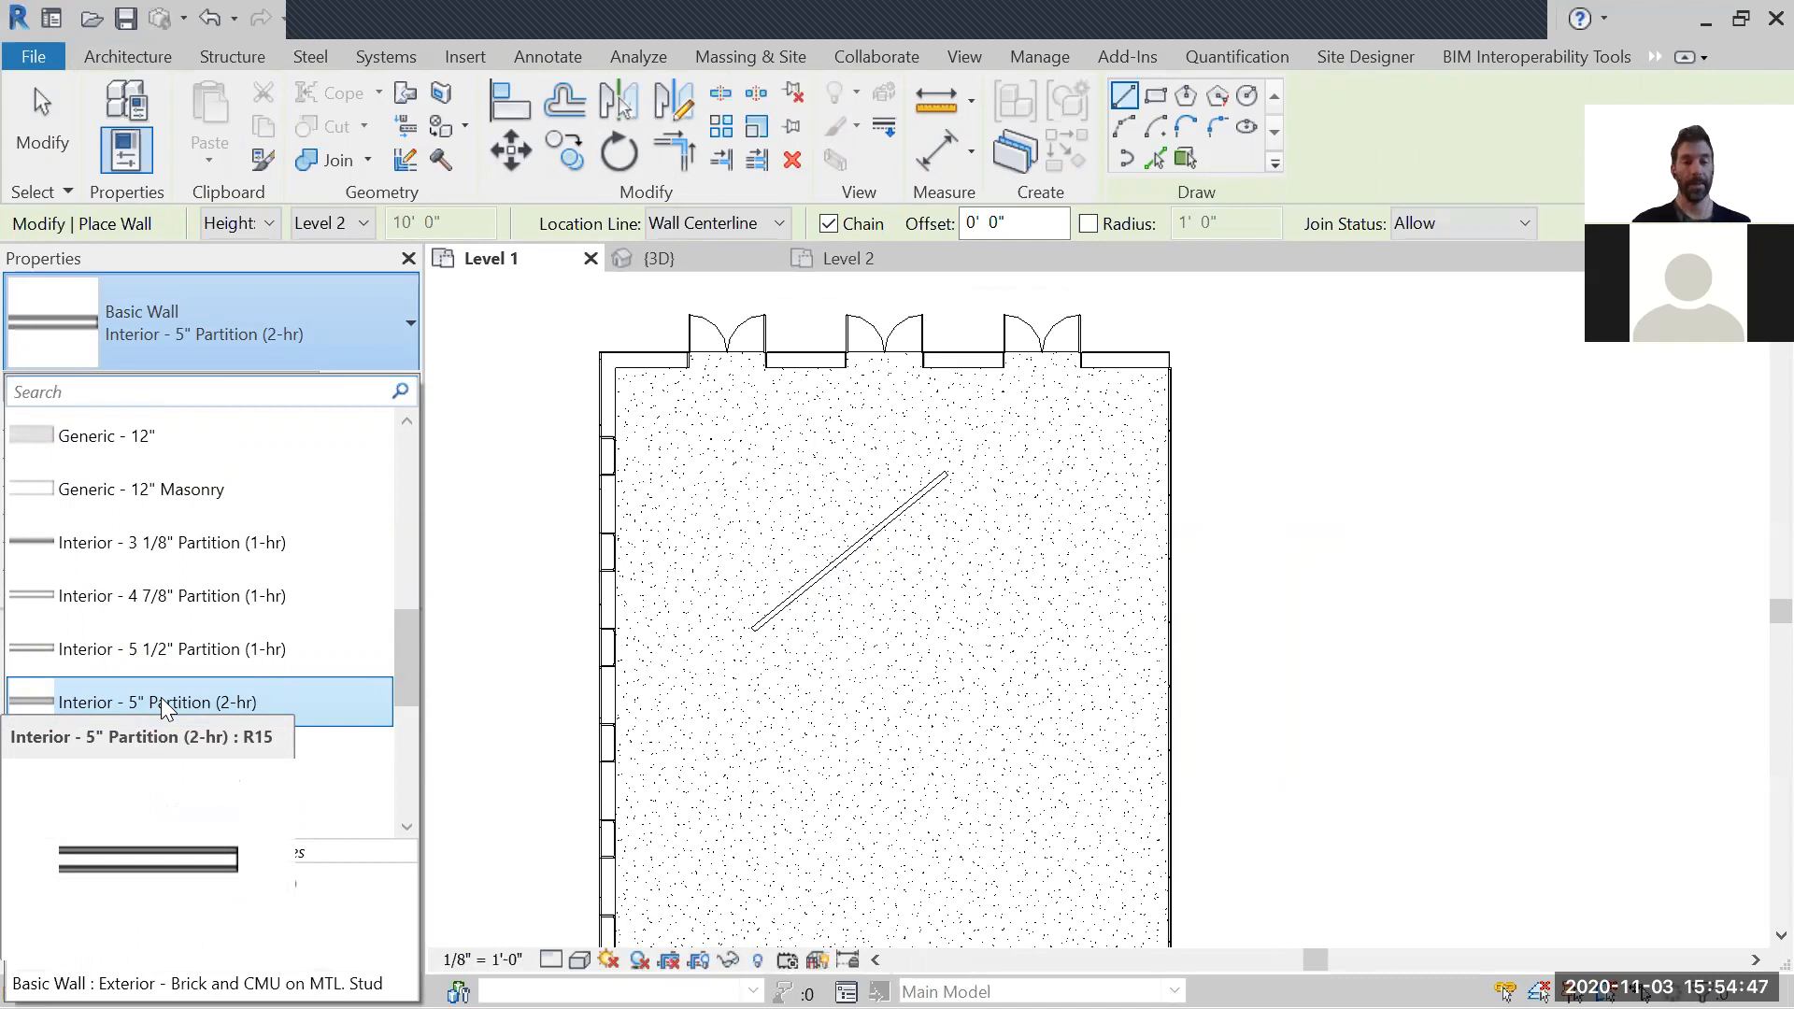
middle_click_drag(832, 663, 860, 592)
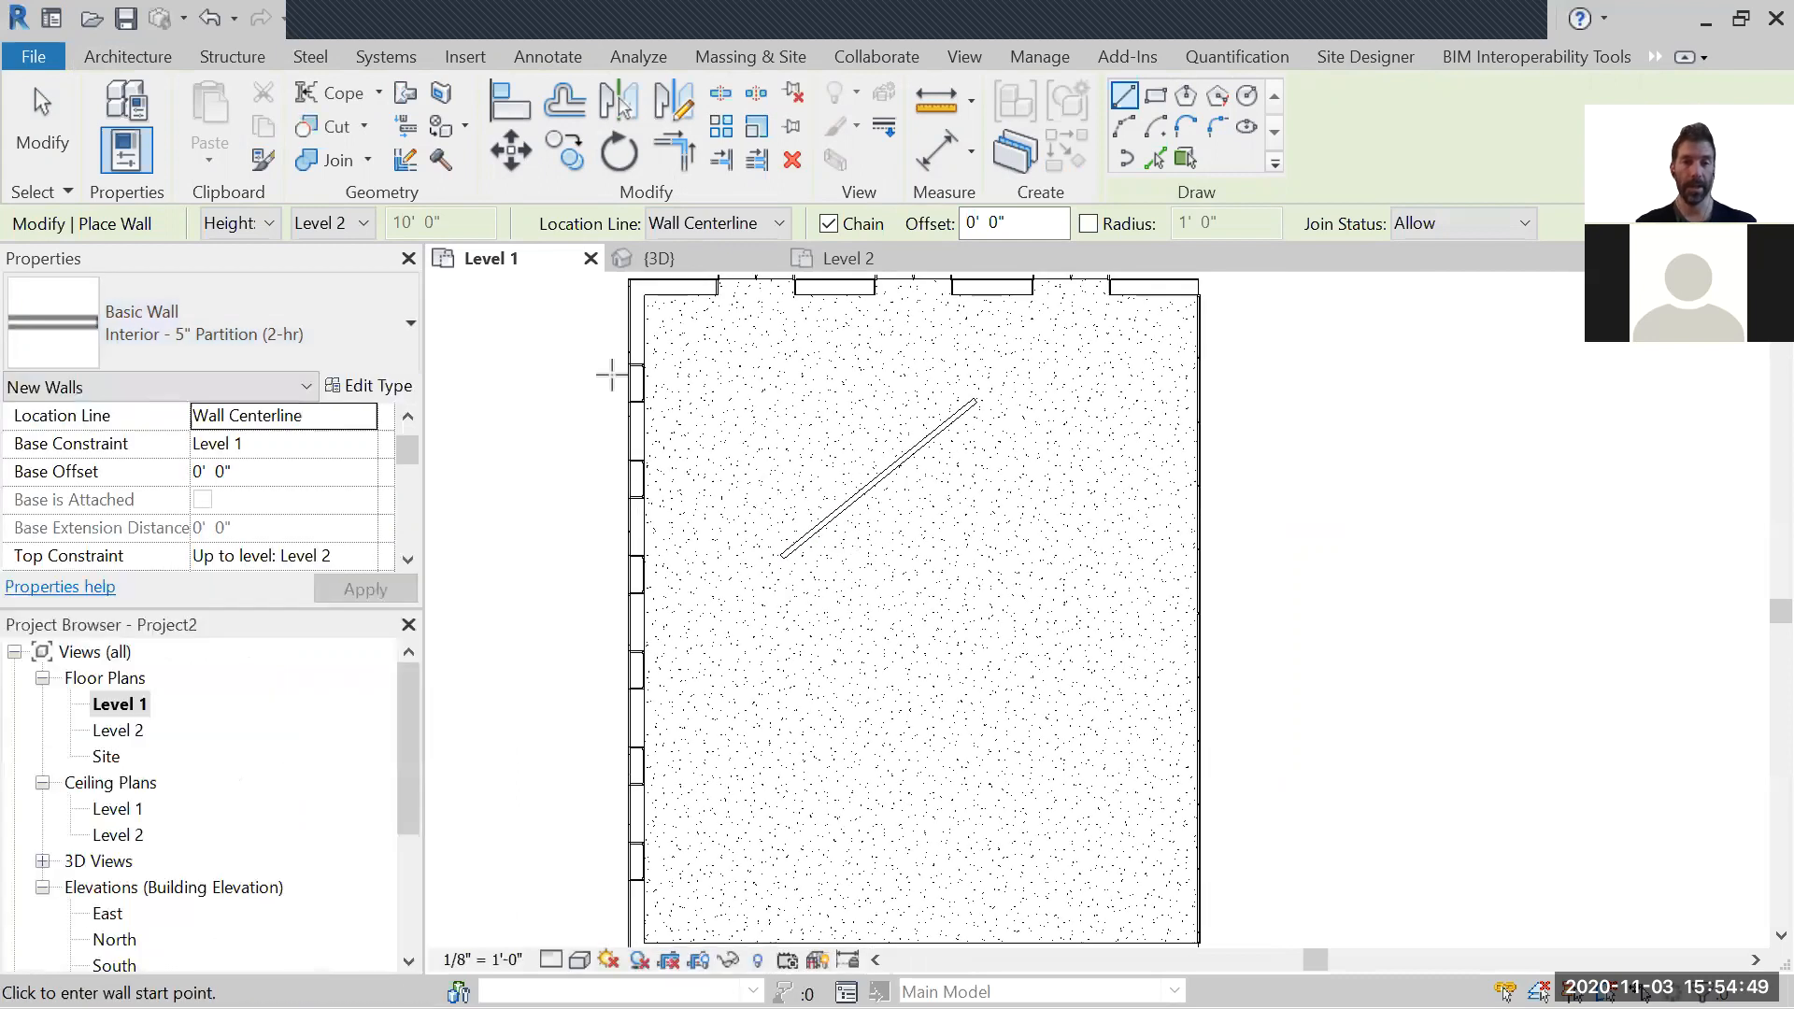
key("Escape")
key("Escape")
Step: Move the diagonal interior partition wall a few feet horizontally, toward the wall opposite the windows
scroll(937, 598, "down", 3)
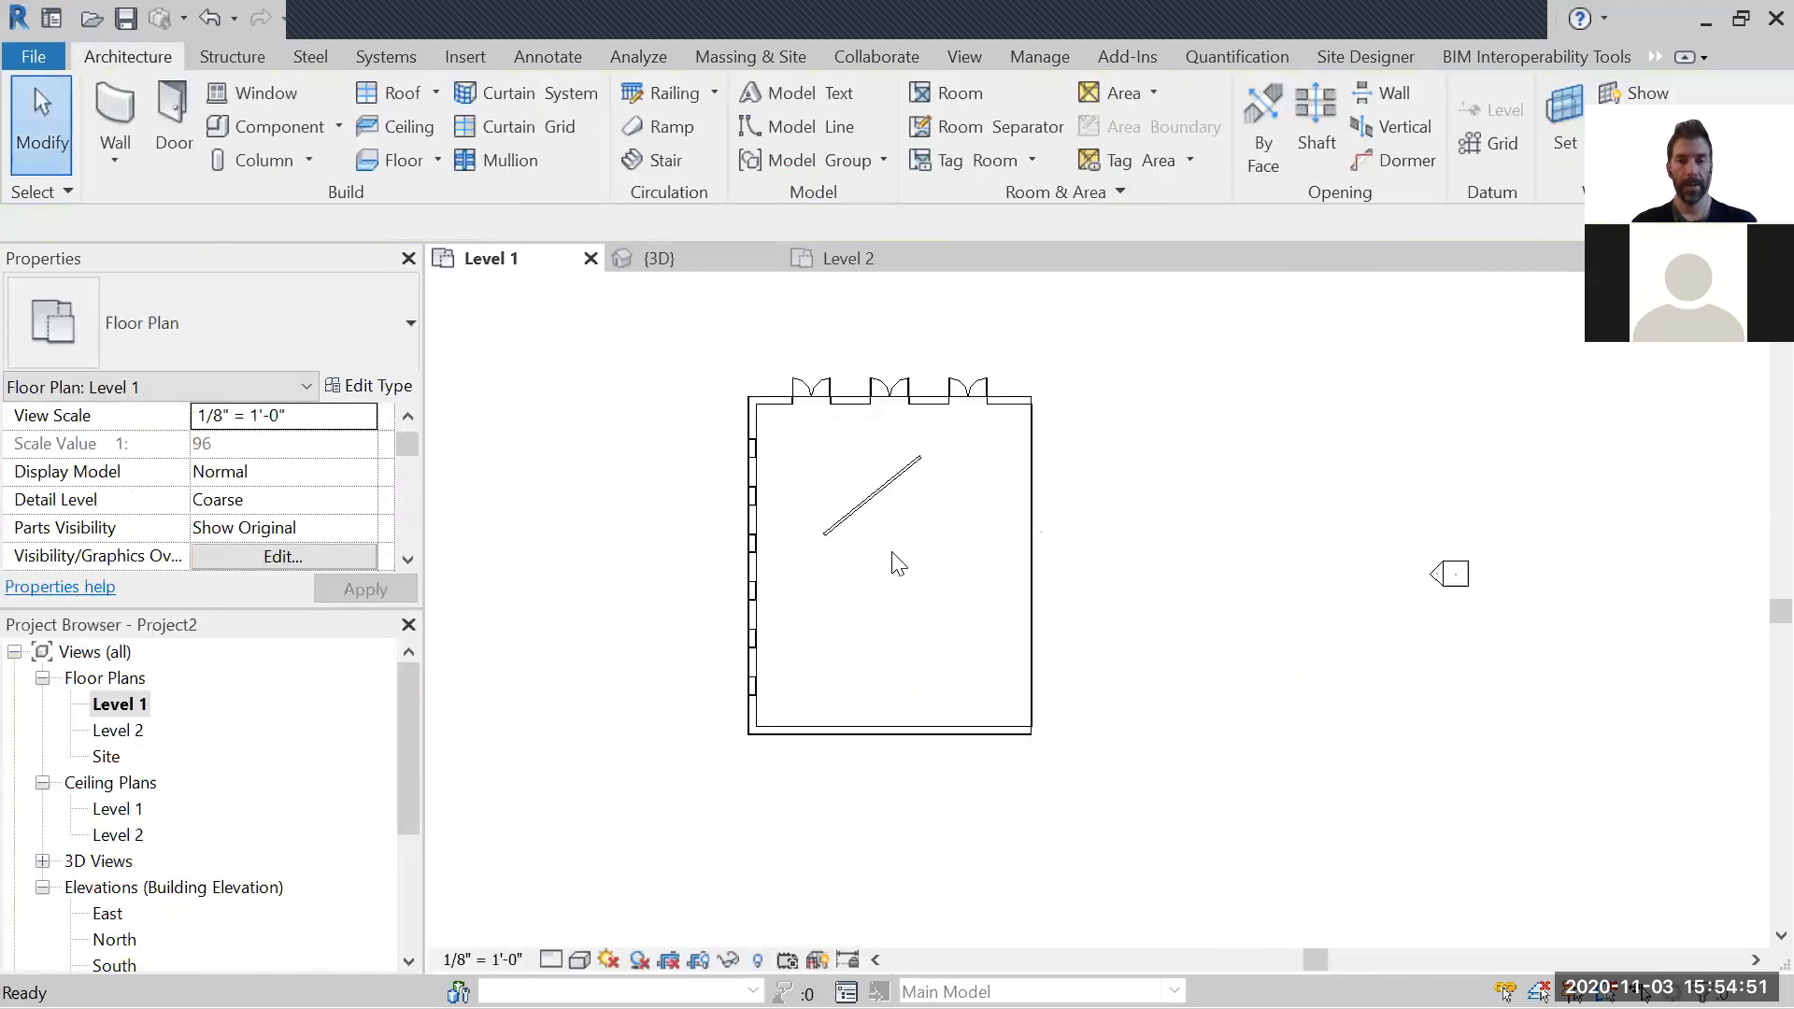
left_click(883, 495)
key("m")
key("v")
left_click(910, 610)
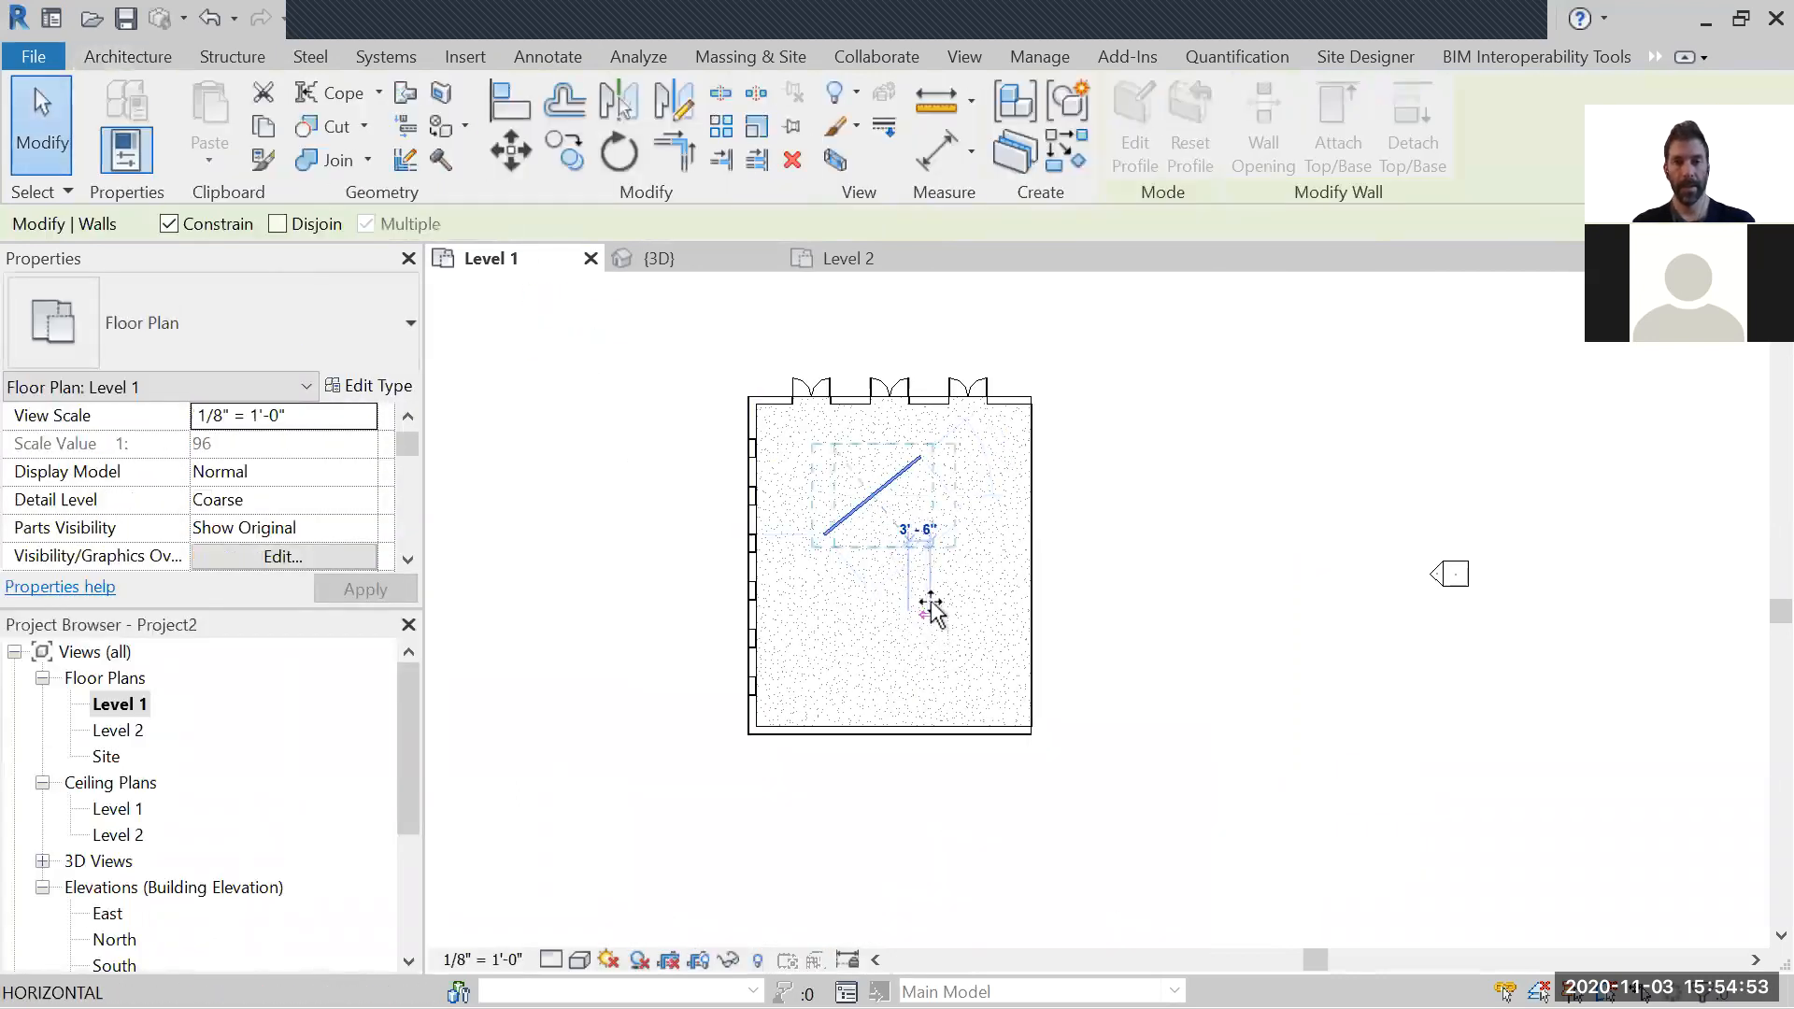
left_click(941, 609)
key("Escape")
scroll(924, 504, "up", 2)
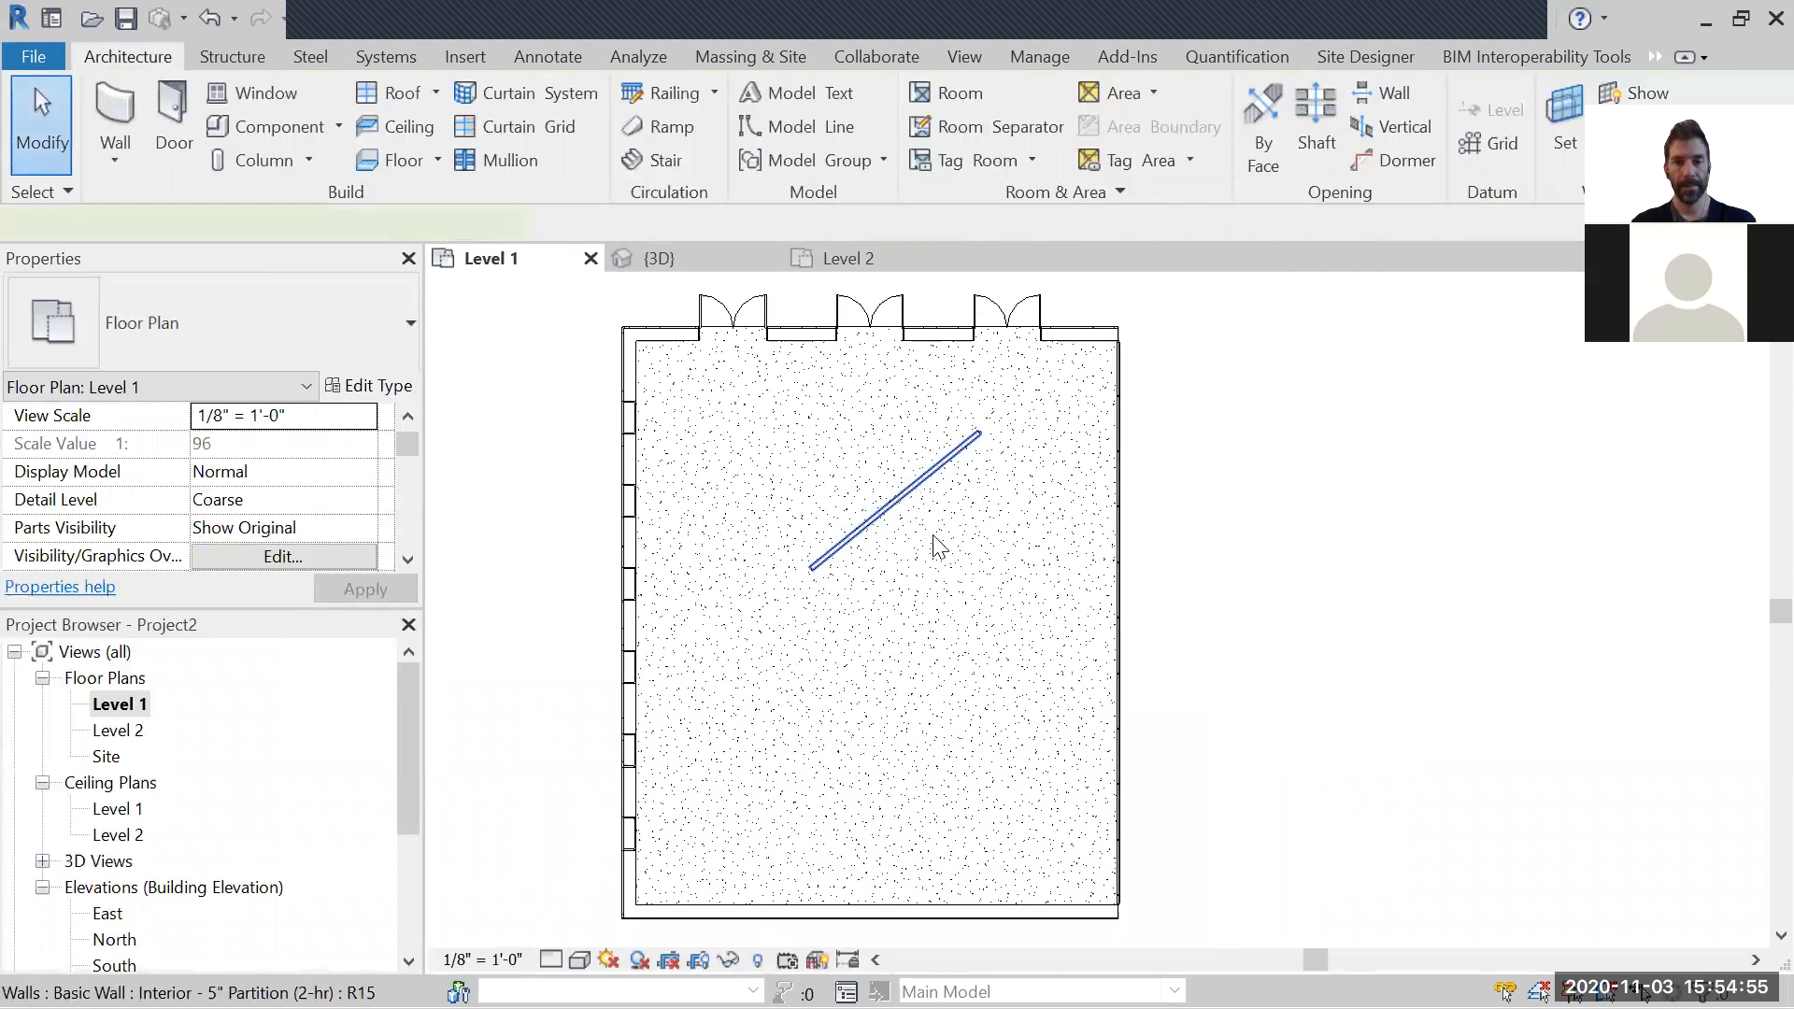
Step: Temporarily hide the Generic - 12" roof in the 3D view to expose the partition wall
left_click(908, 490)
mouse_move(945, 568)
middle_mouse_down()
mouse_move(943, 524)
mouse_move(944, 567)
middle_mouse_up()
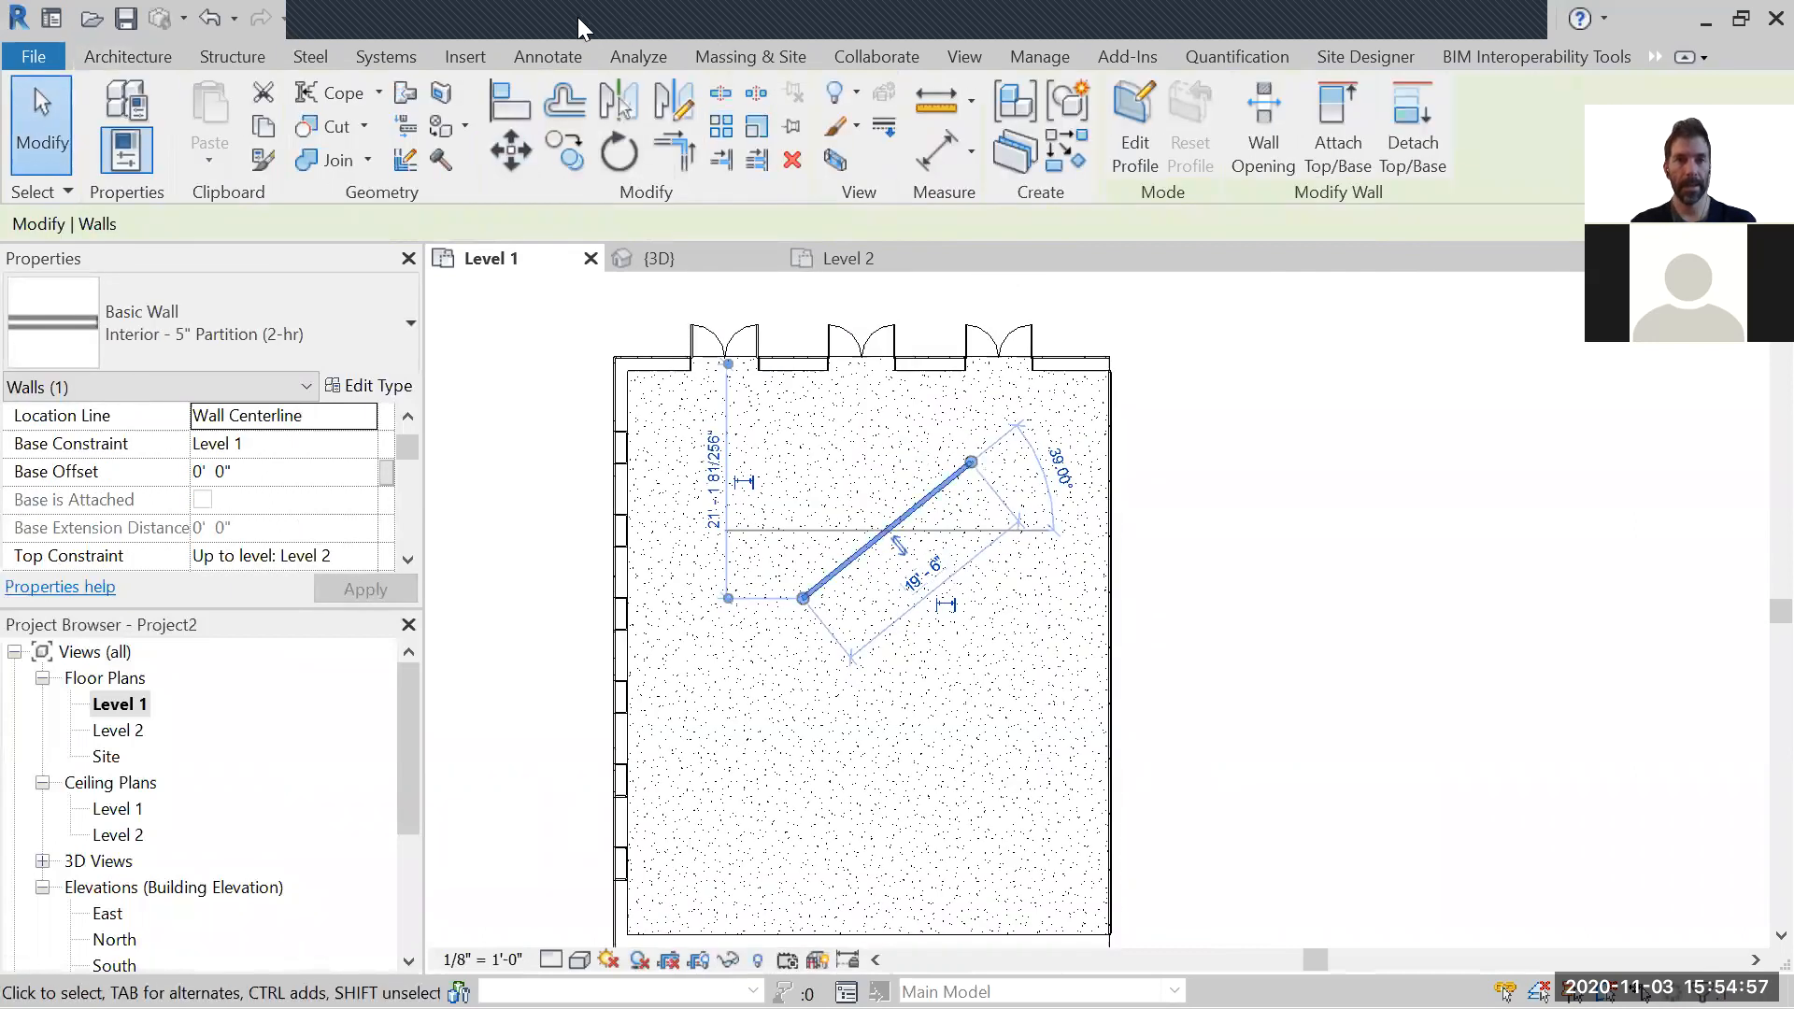
left_click(659, 258)
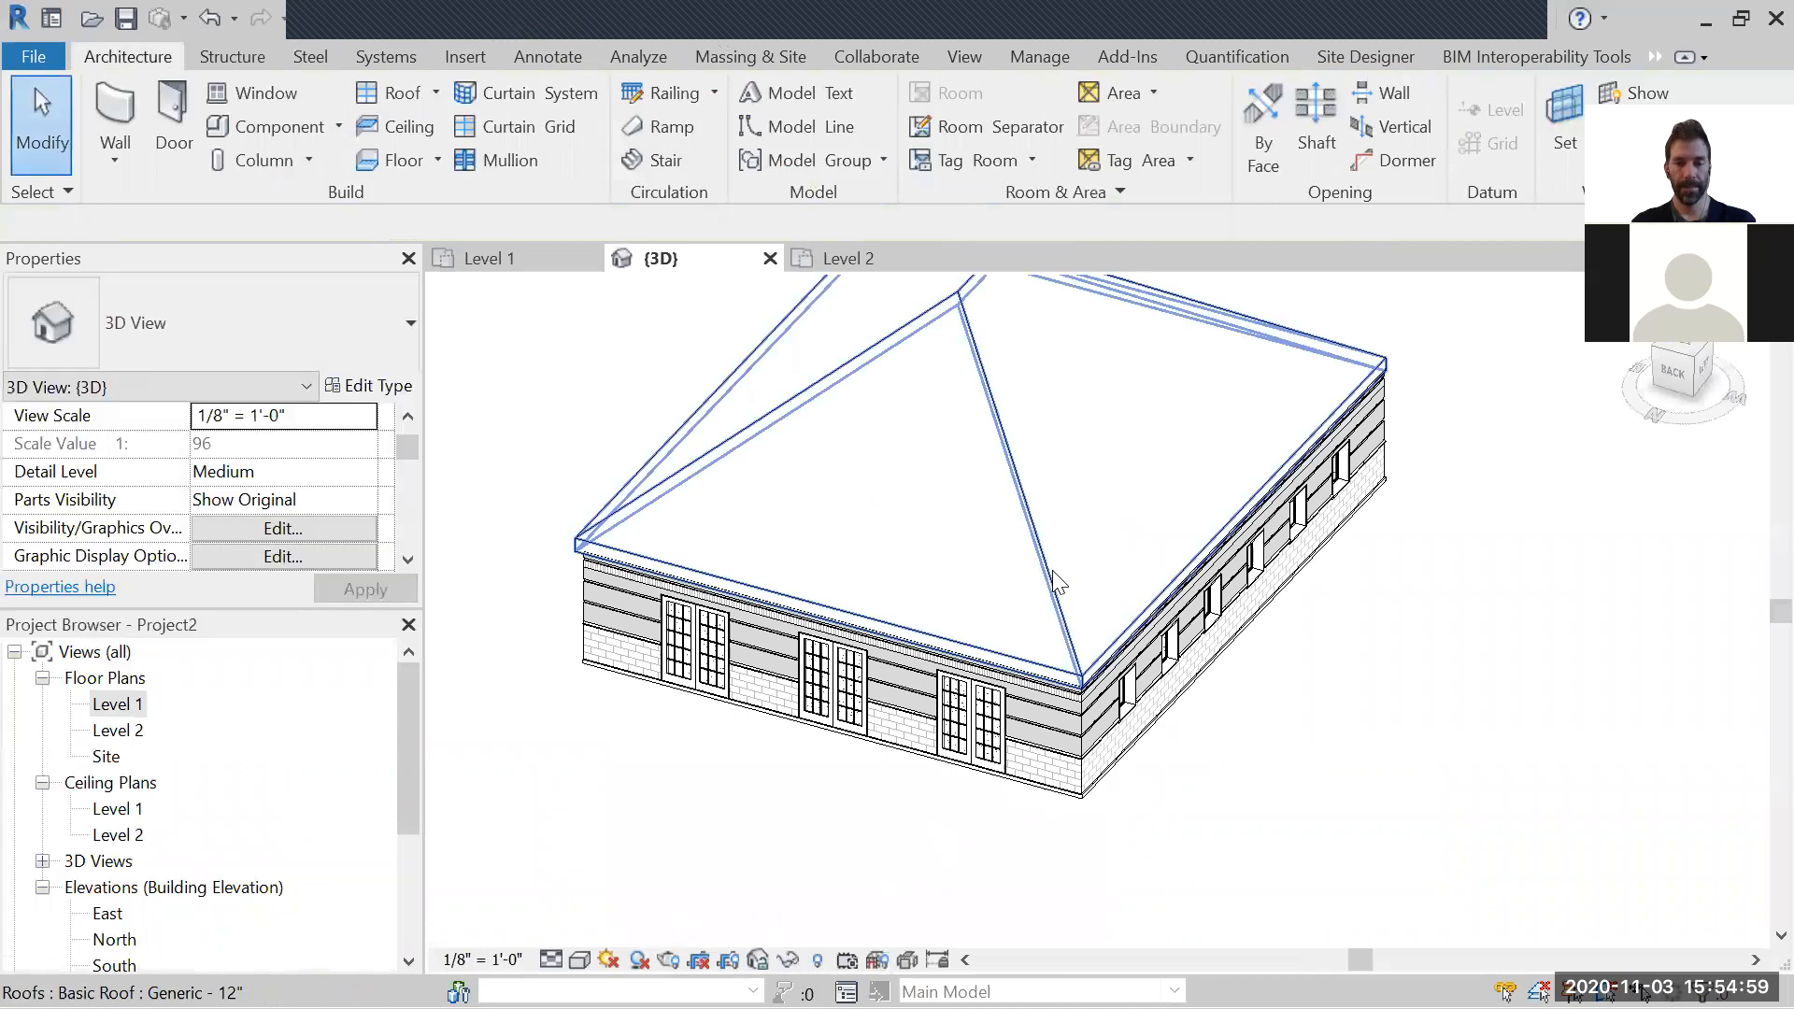
left_click(1052, 570)
right_click(1052, 570)
left_click(908, 895)
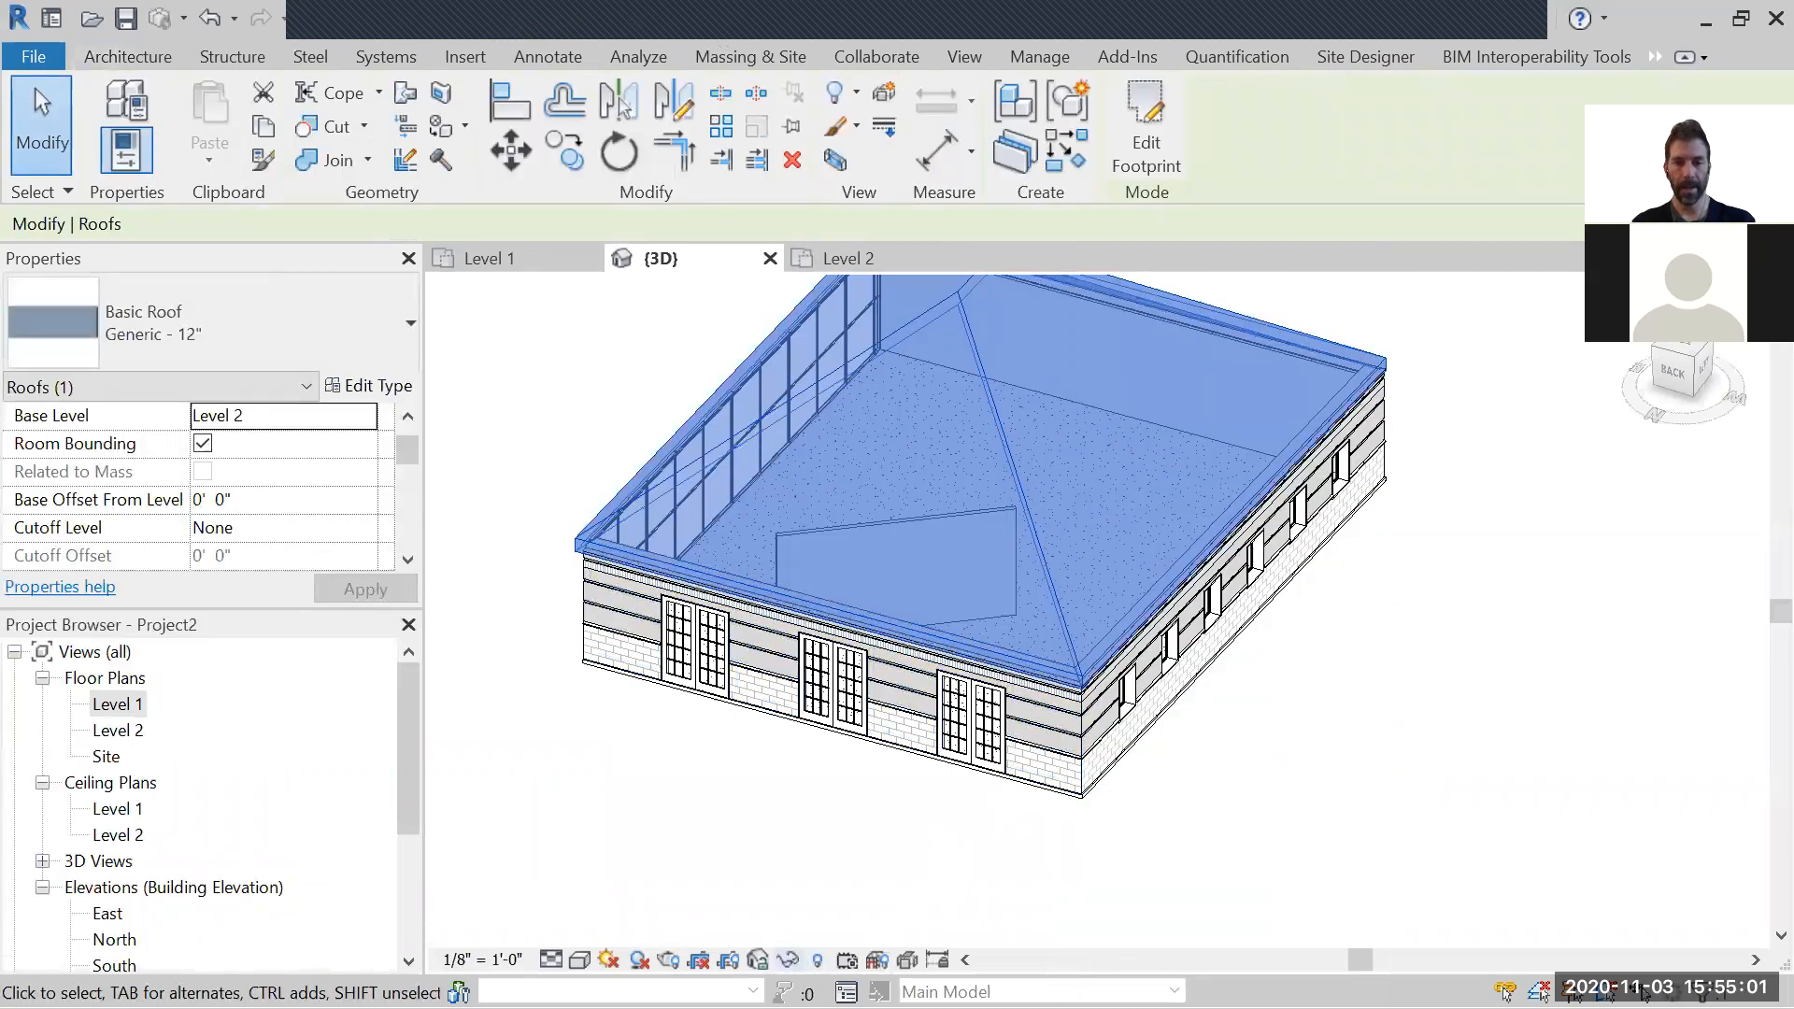
left_click(788, 960)
left_click(850, 890)
Step: Try to lengthen the partition wall to 22' 0" by editing its elevation profile and removing the constraints
scroll(998, 540, "up", 3)
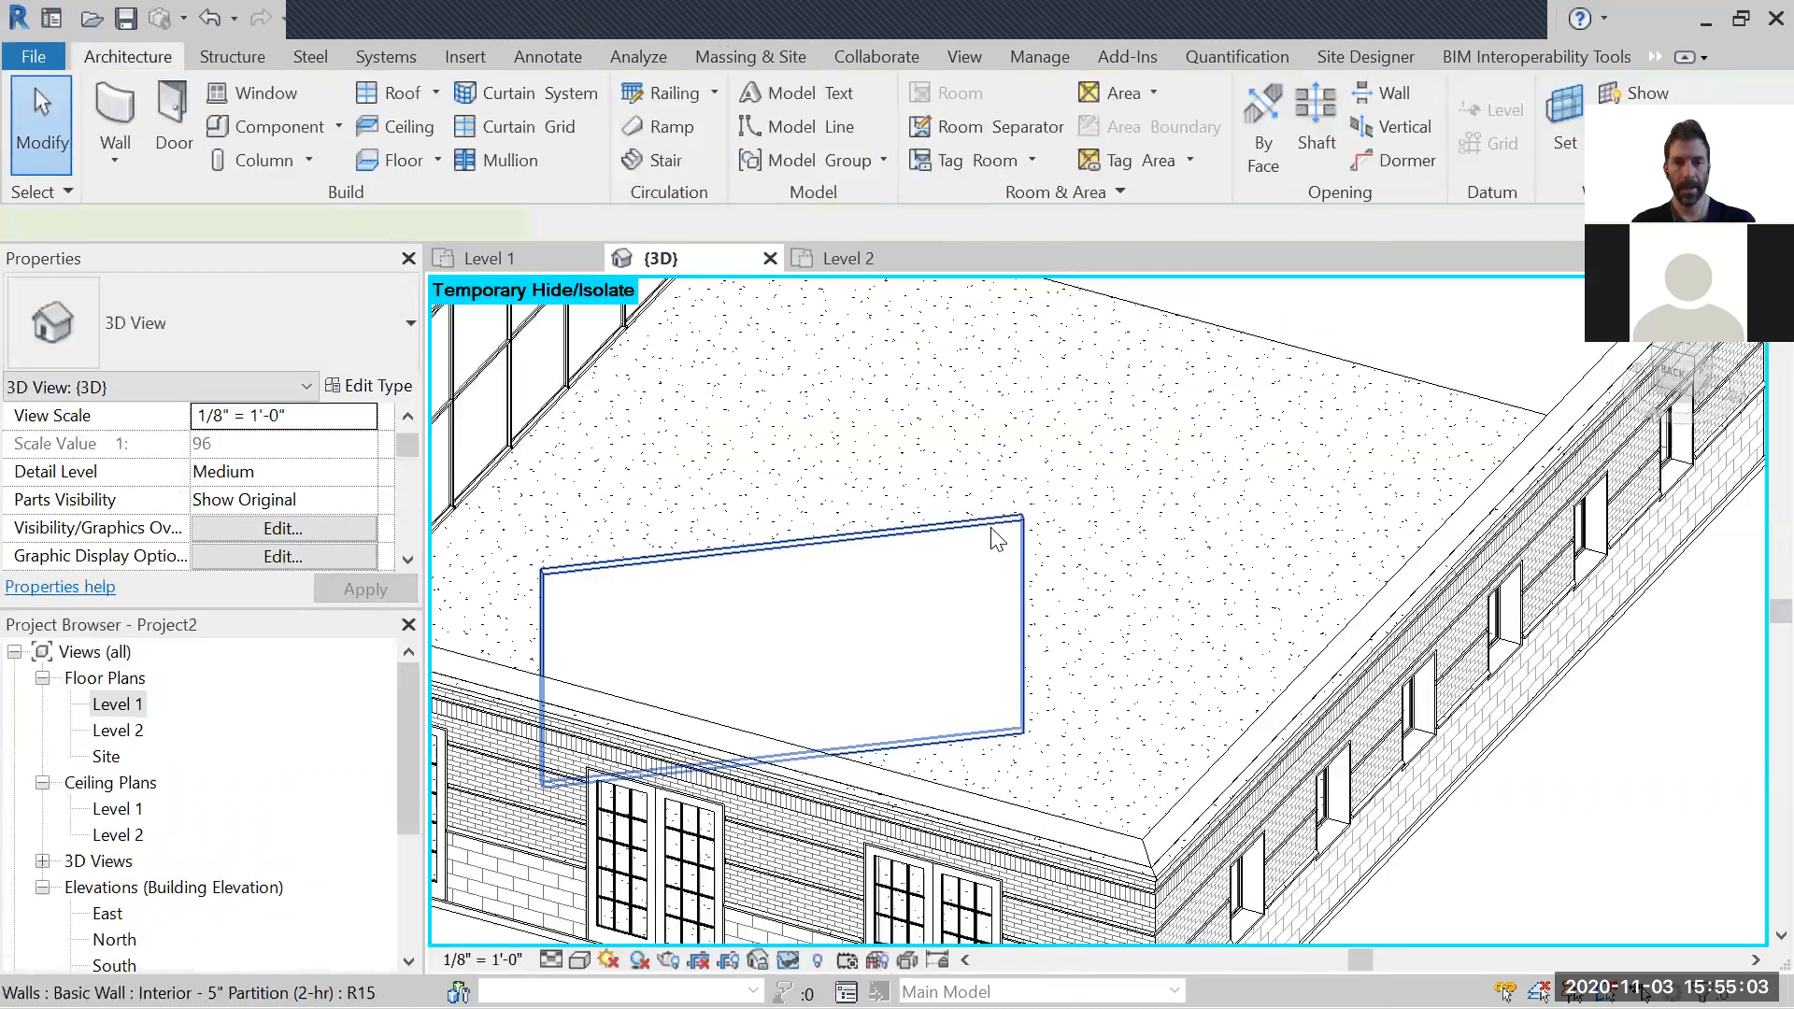
left_click(998, 539)
left_click(1142, 150)
middle_click_drag(1073, 641, 1005, 747, "shift")
left_click_drag(932, 639, 1106, 640)
key("Escape")
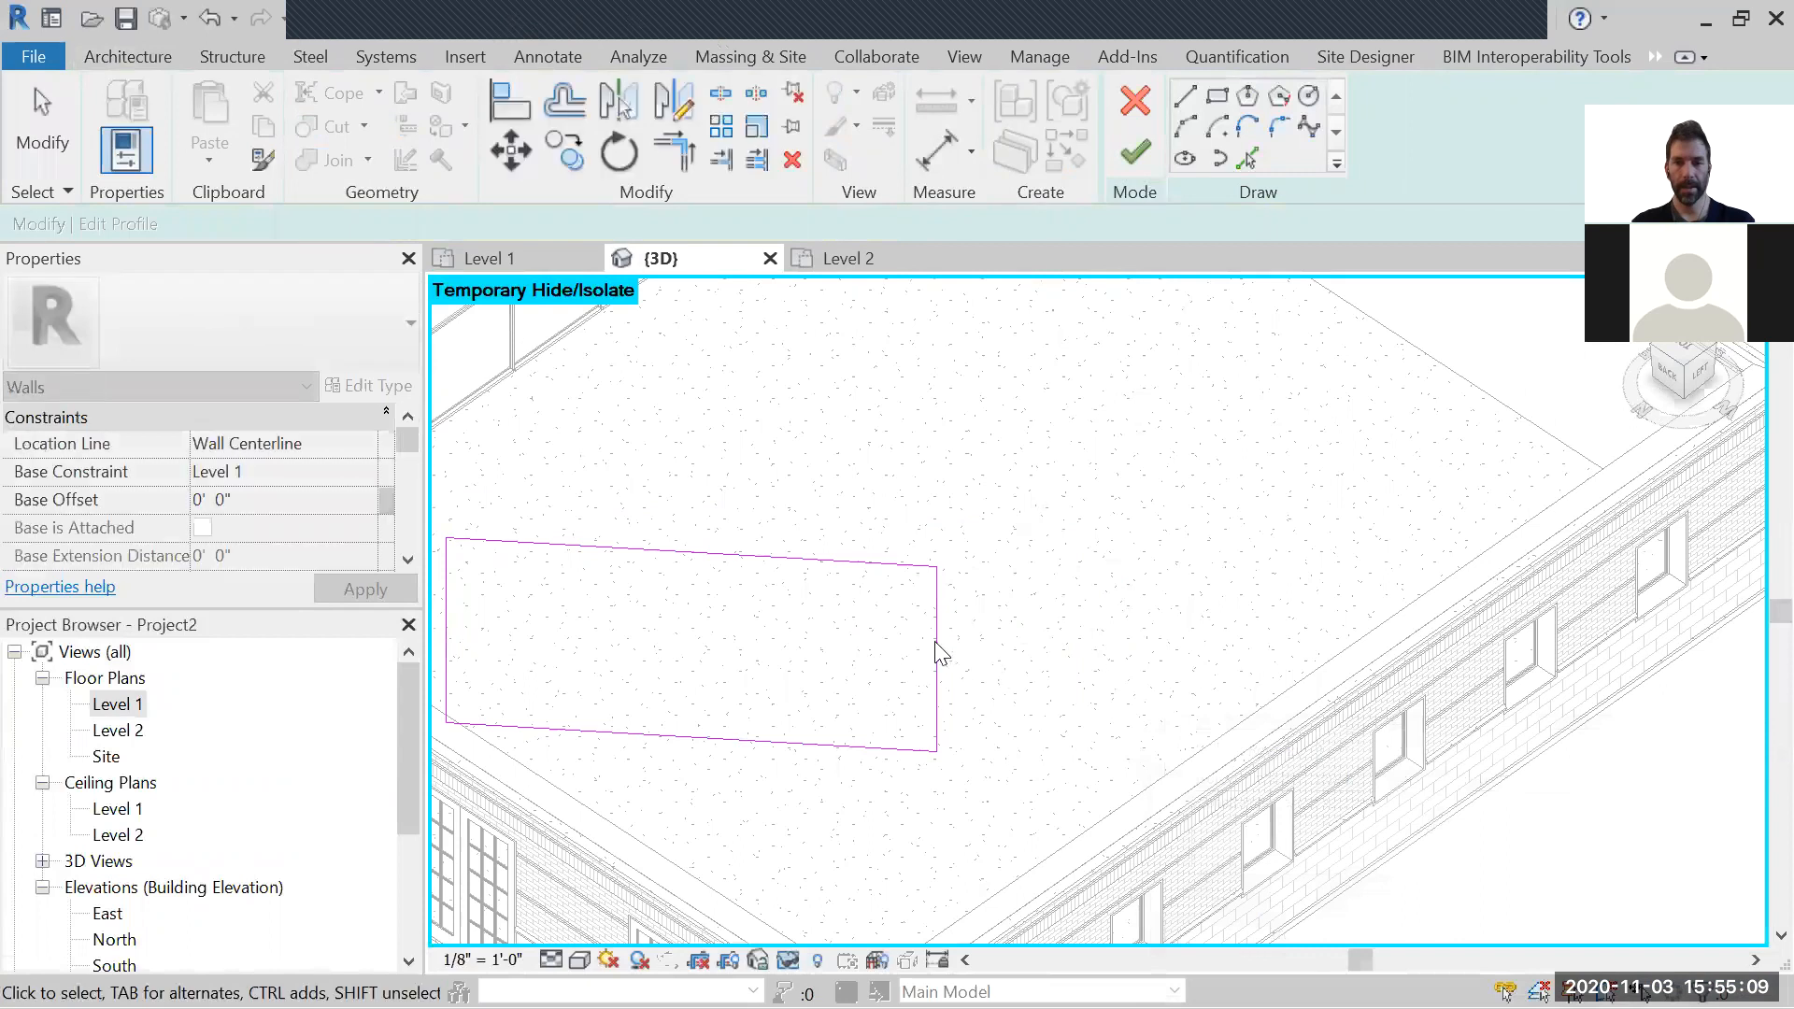
left_click(937, 635)
left_click_drag(937, 633, 991, 641)
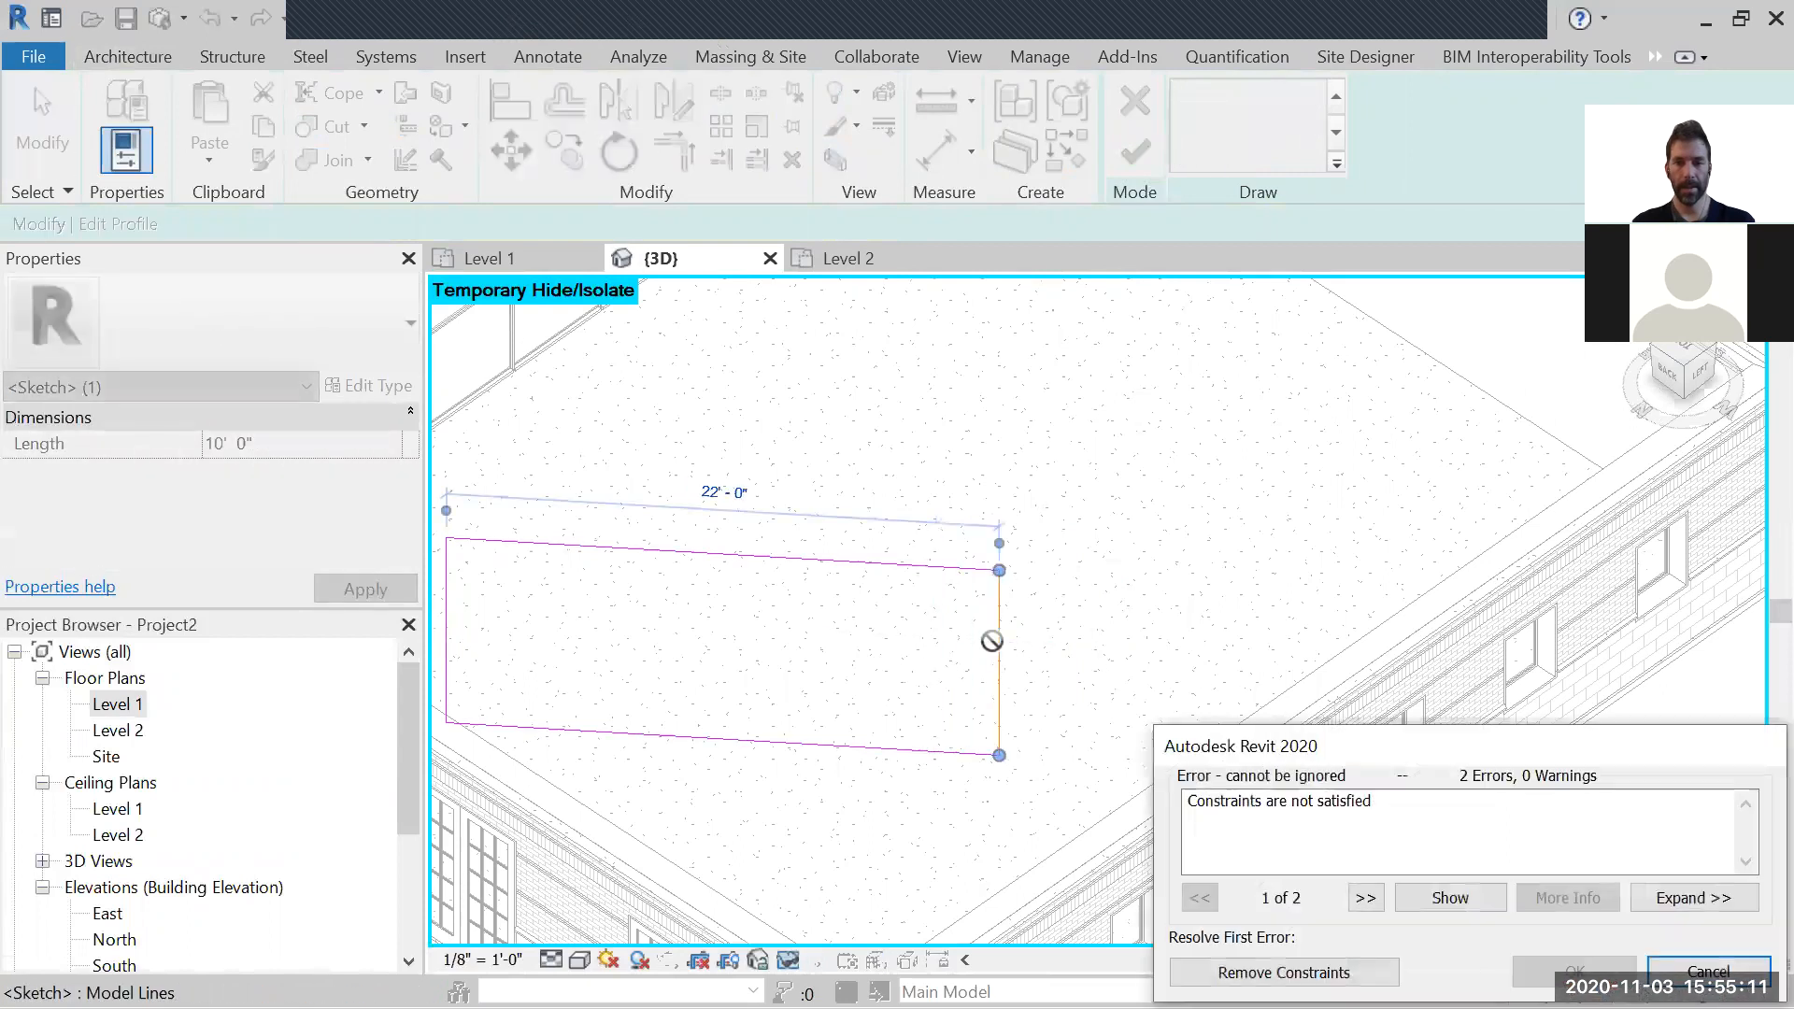
left_click(1289, 970)
middle_click_drag(1076, 534, 1270, 515)
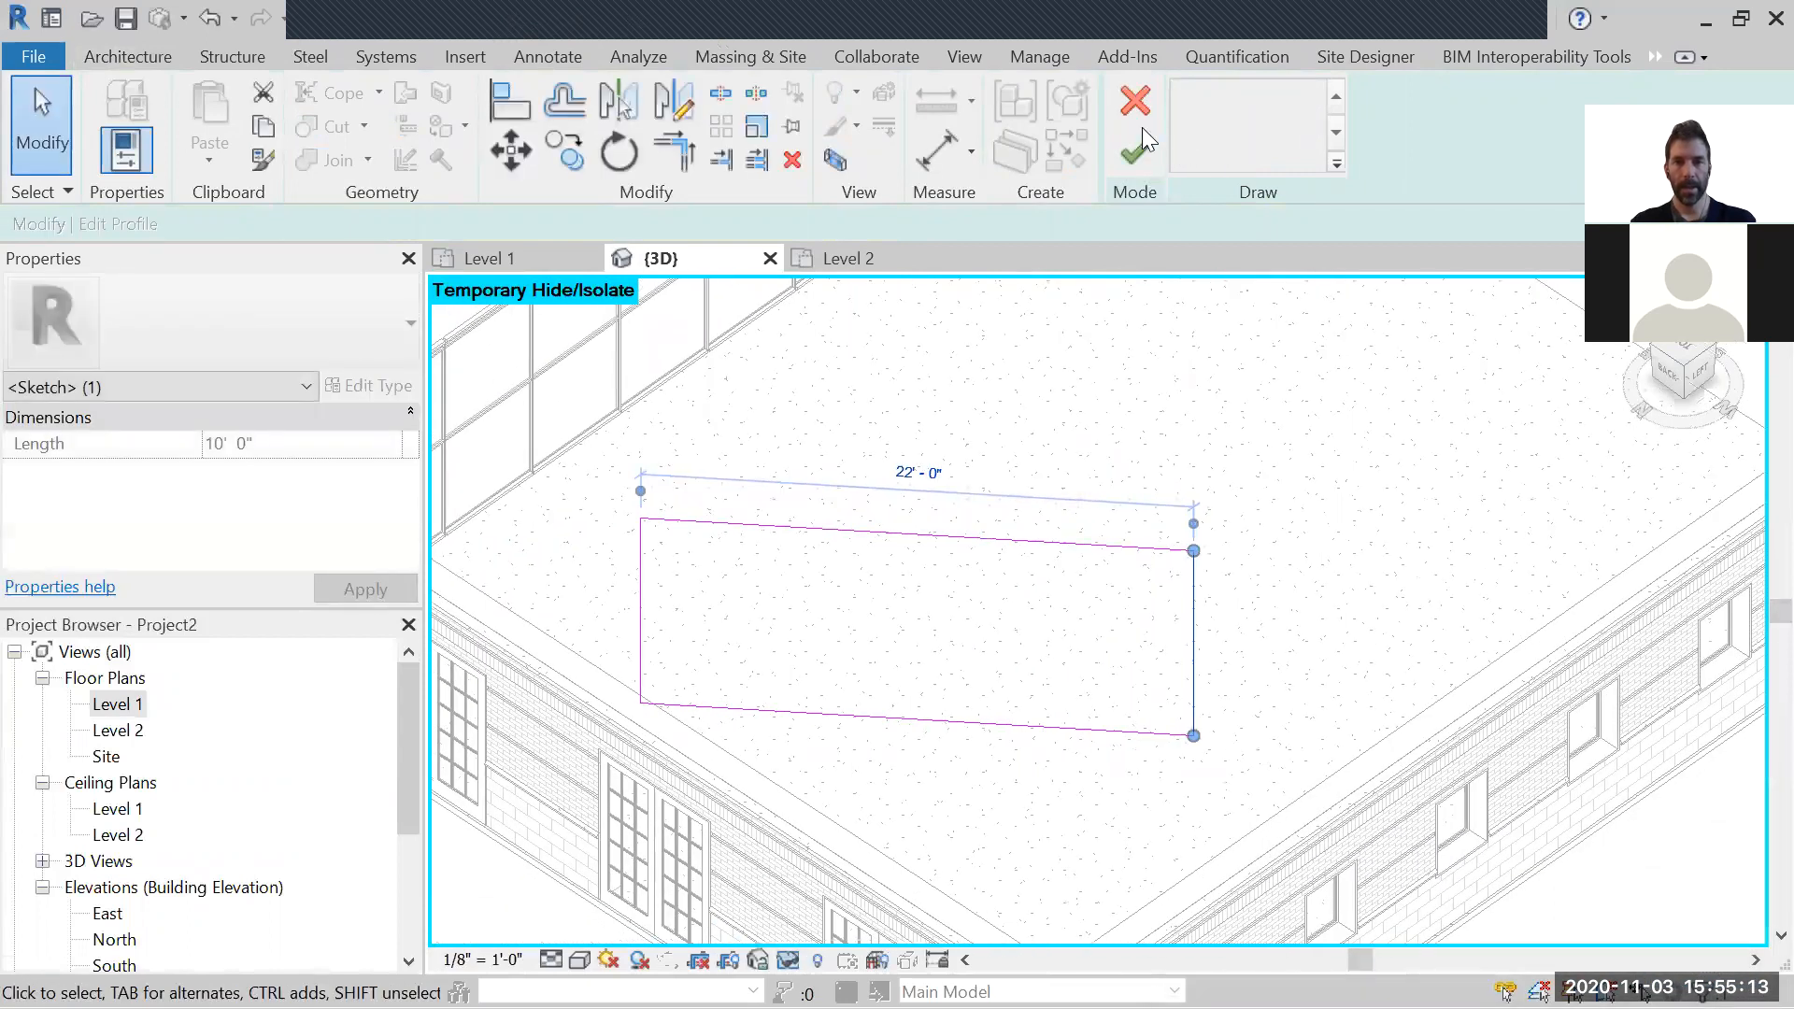
left_click(1134, 154)
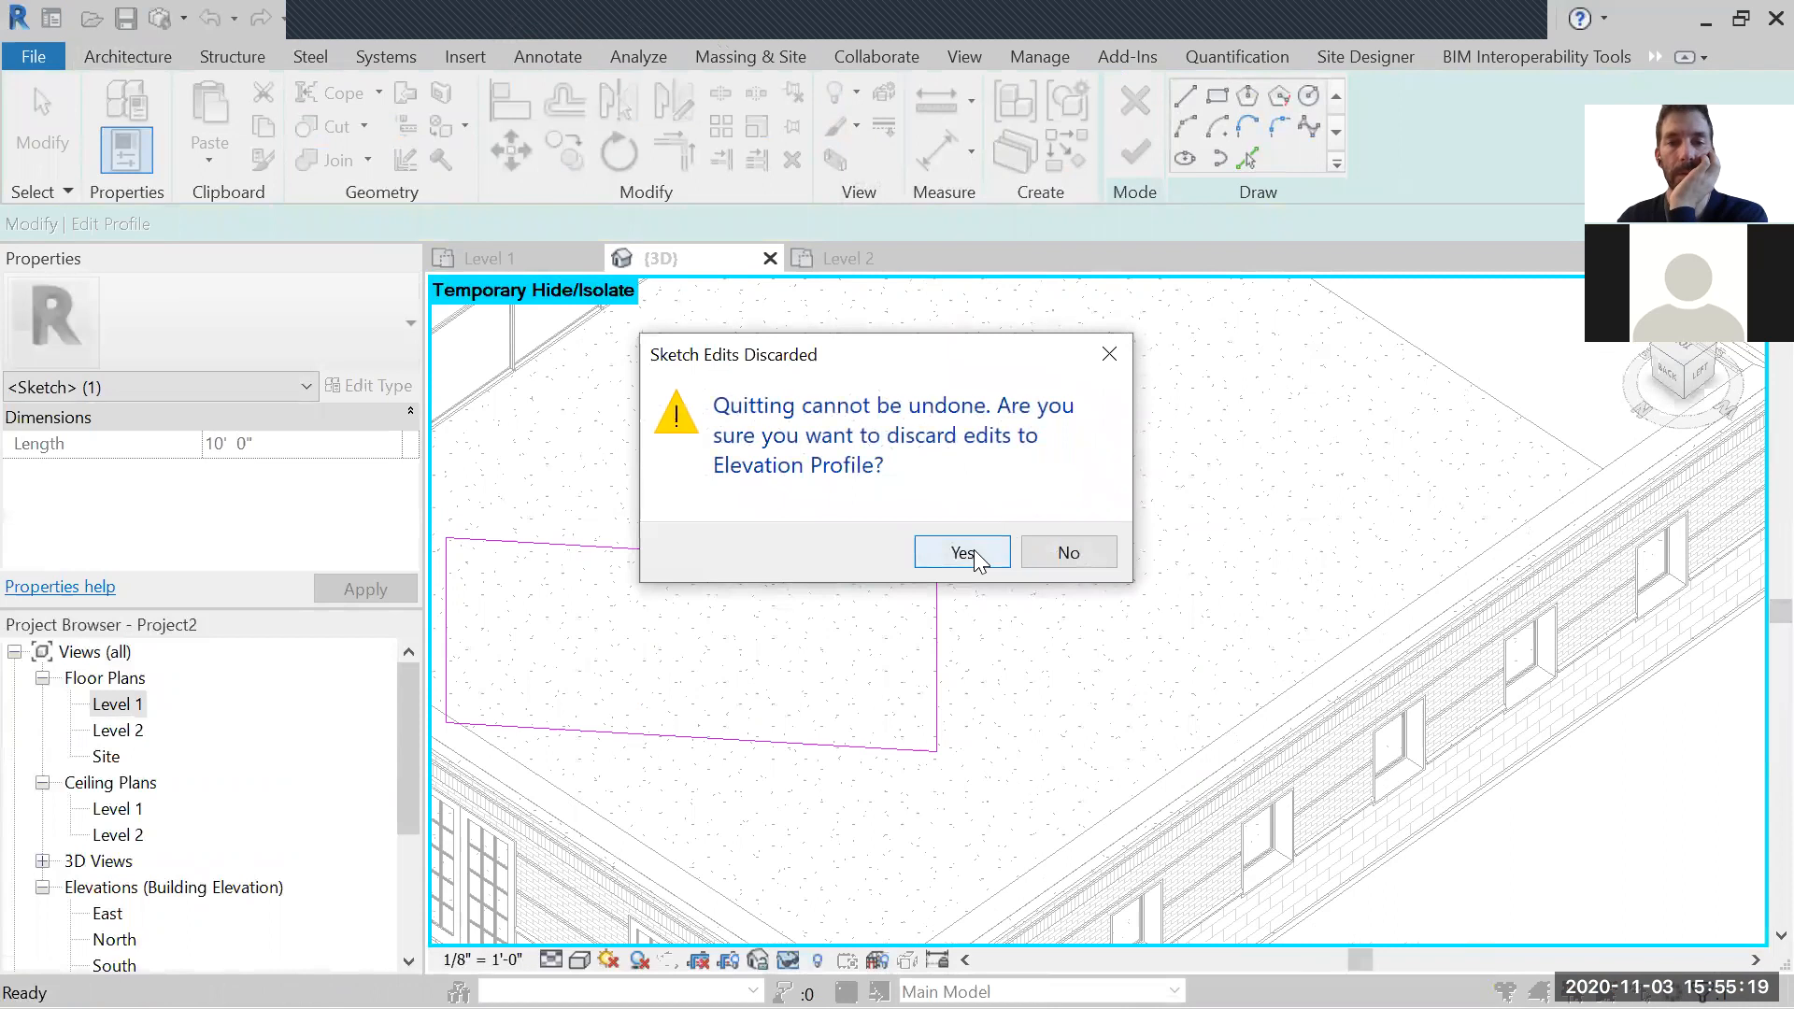
left_click(962, 551)
Step: Reset the temporary hide to restore the roof and set the 3D view's visual style to Wireframe
scroll(974, 561, "down", 3)
left_click(819, 875)
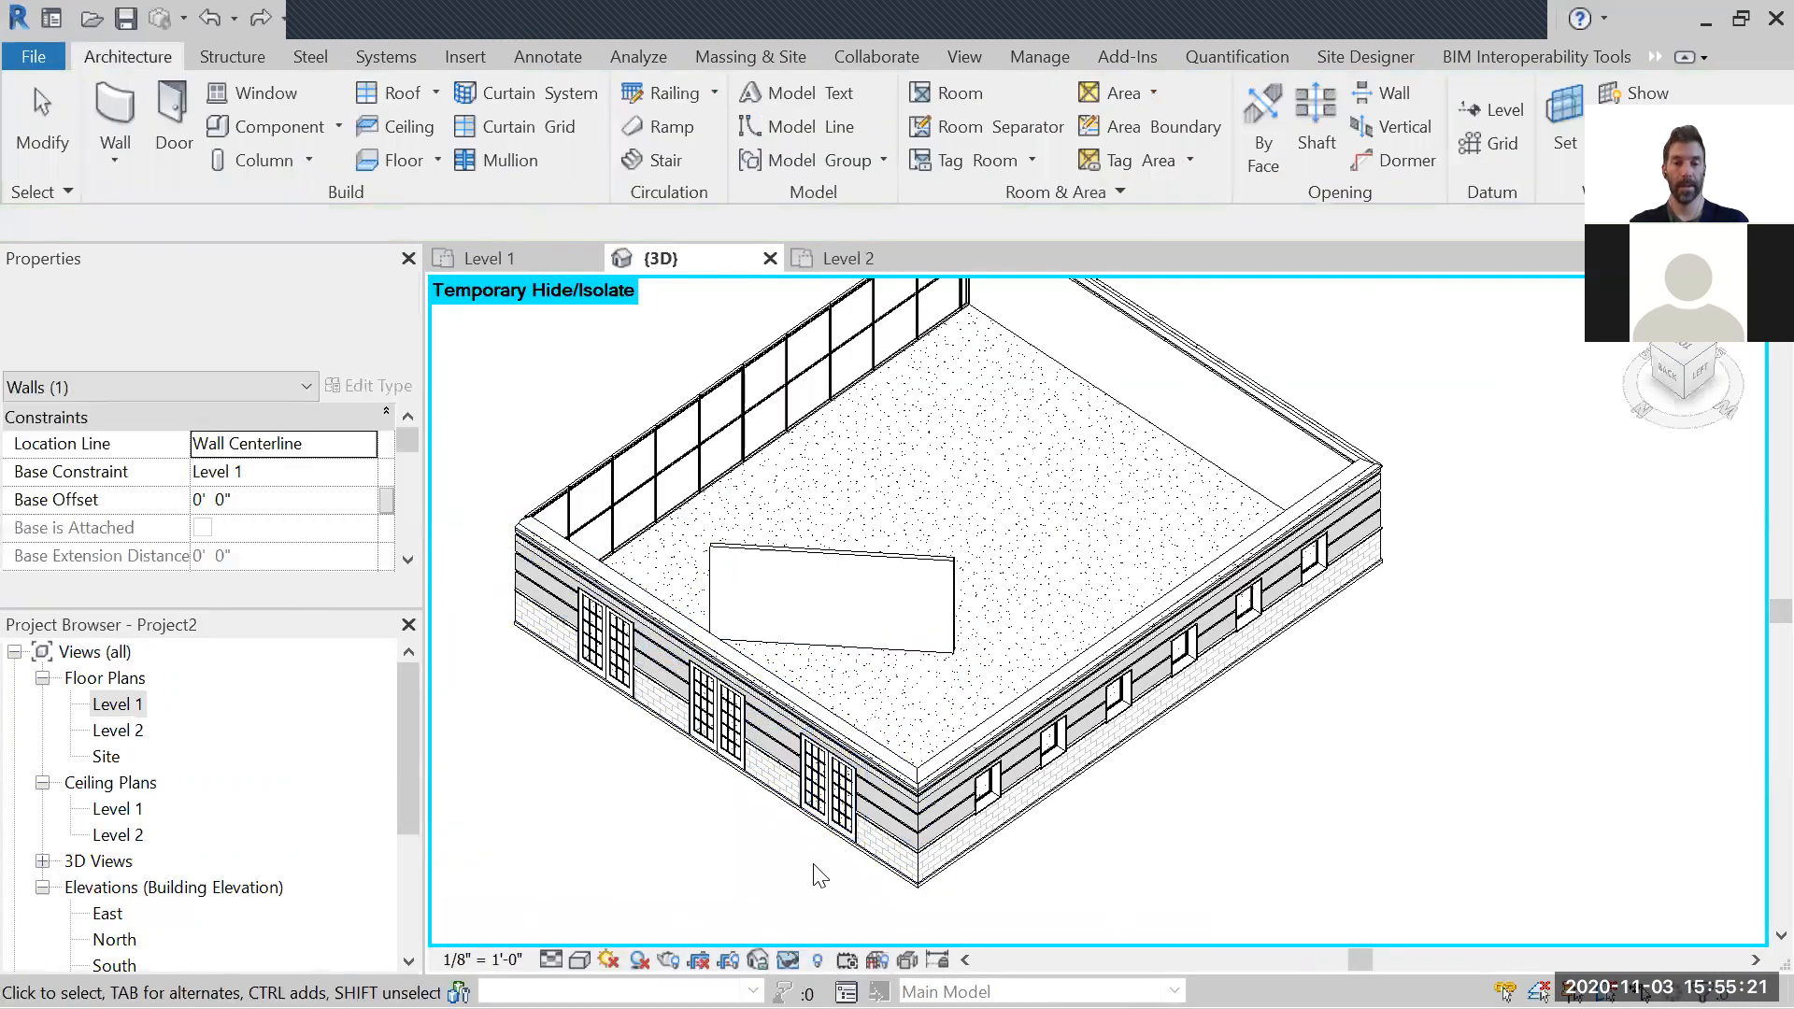
left_click(789, 961)
left_click(839, 886)
left_click(788, 961)
left_click(841, 930)
middle_click_drag(901, 580, 911, 520, "shift")
key("w")
key("f")
scroll(894, 600, "up", 2)
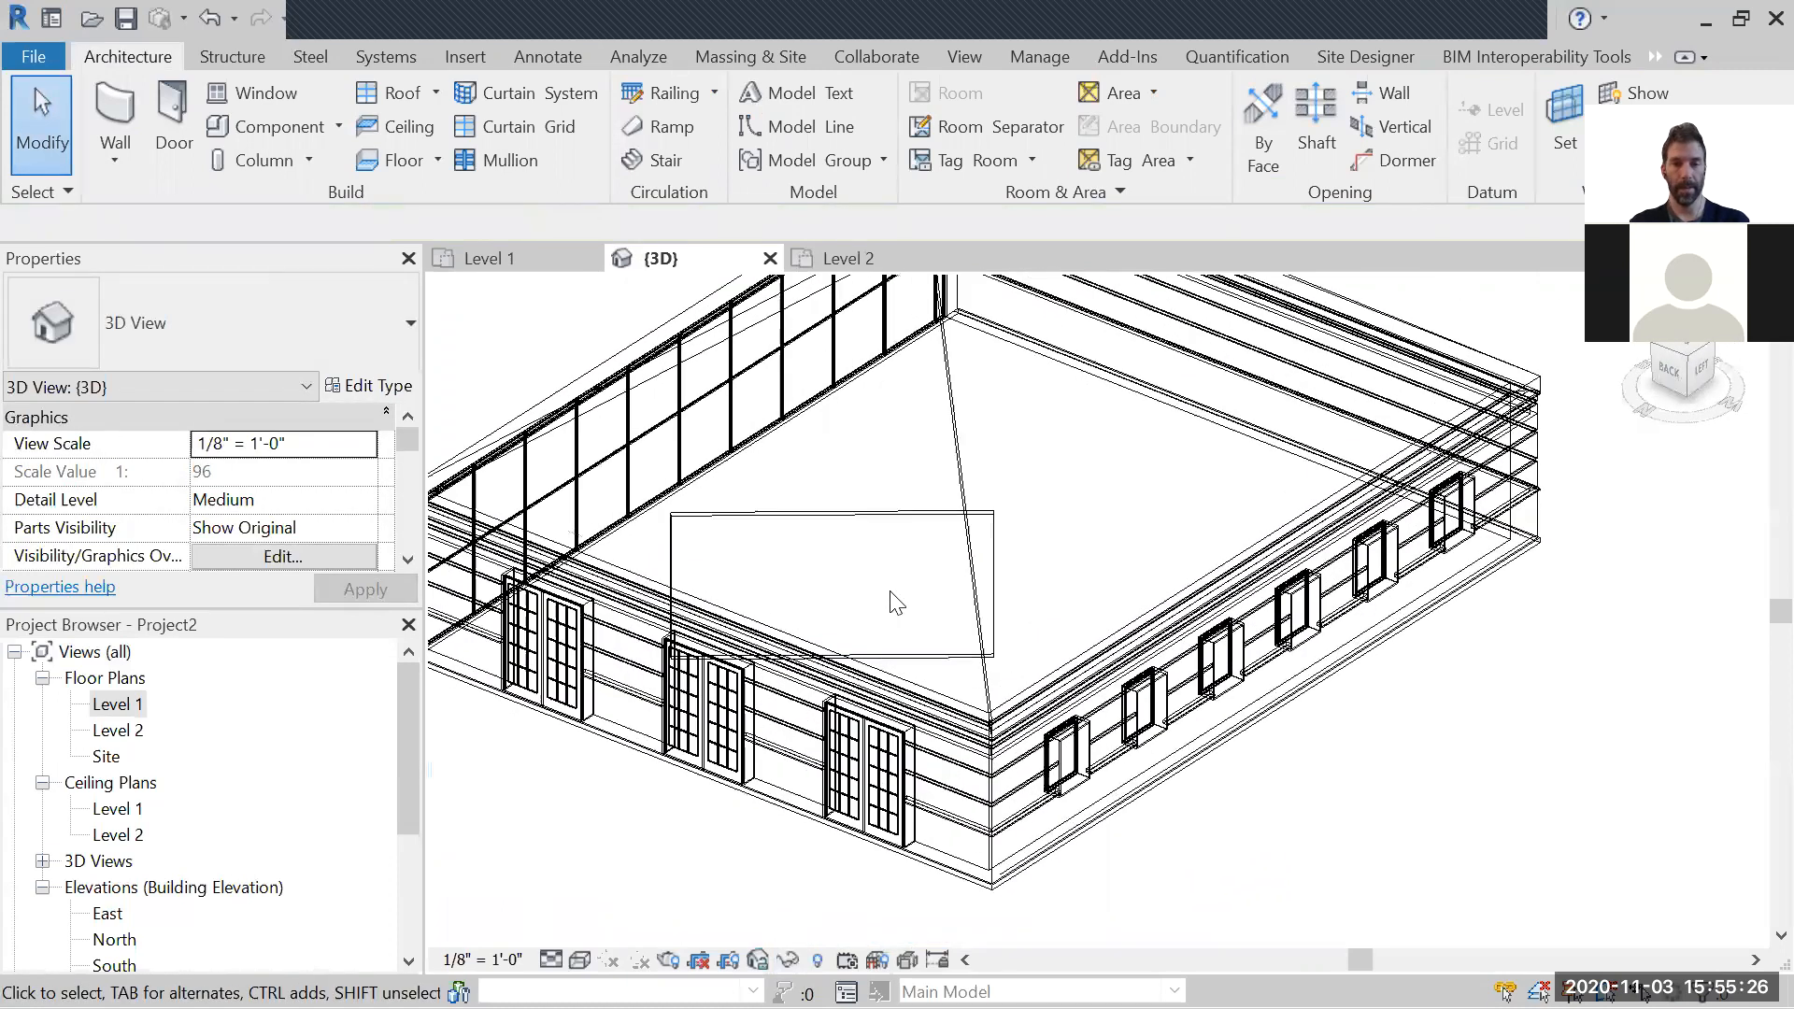
Step: Attach the top of the diagonal interior partition wall to the hip roof
left_click(921, 523)
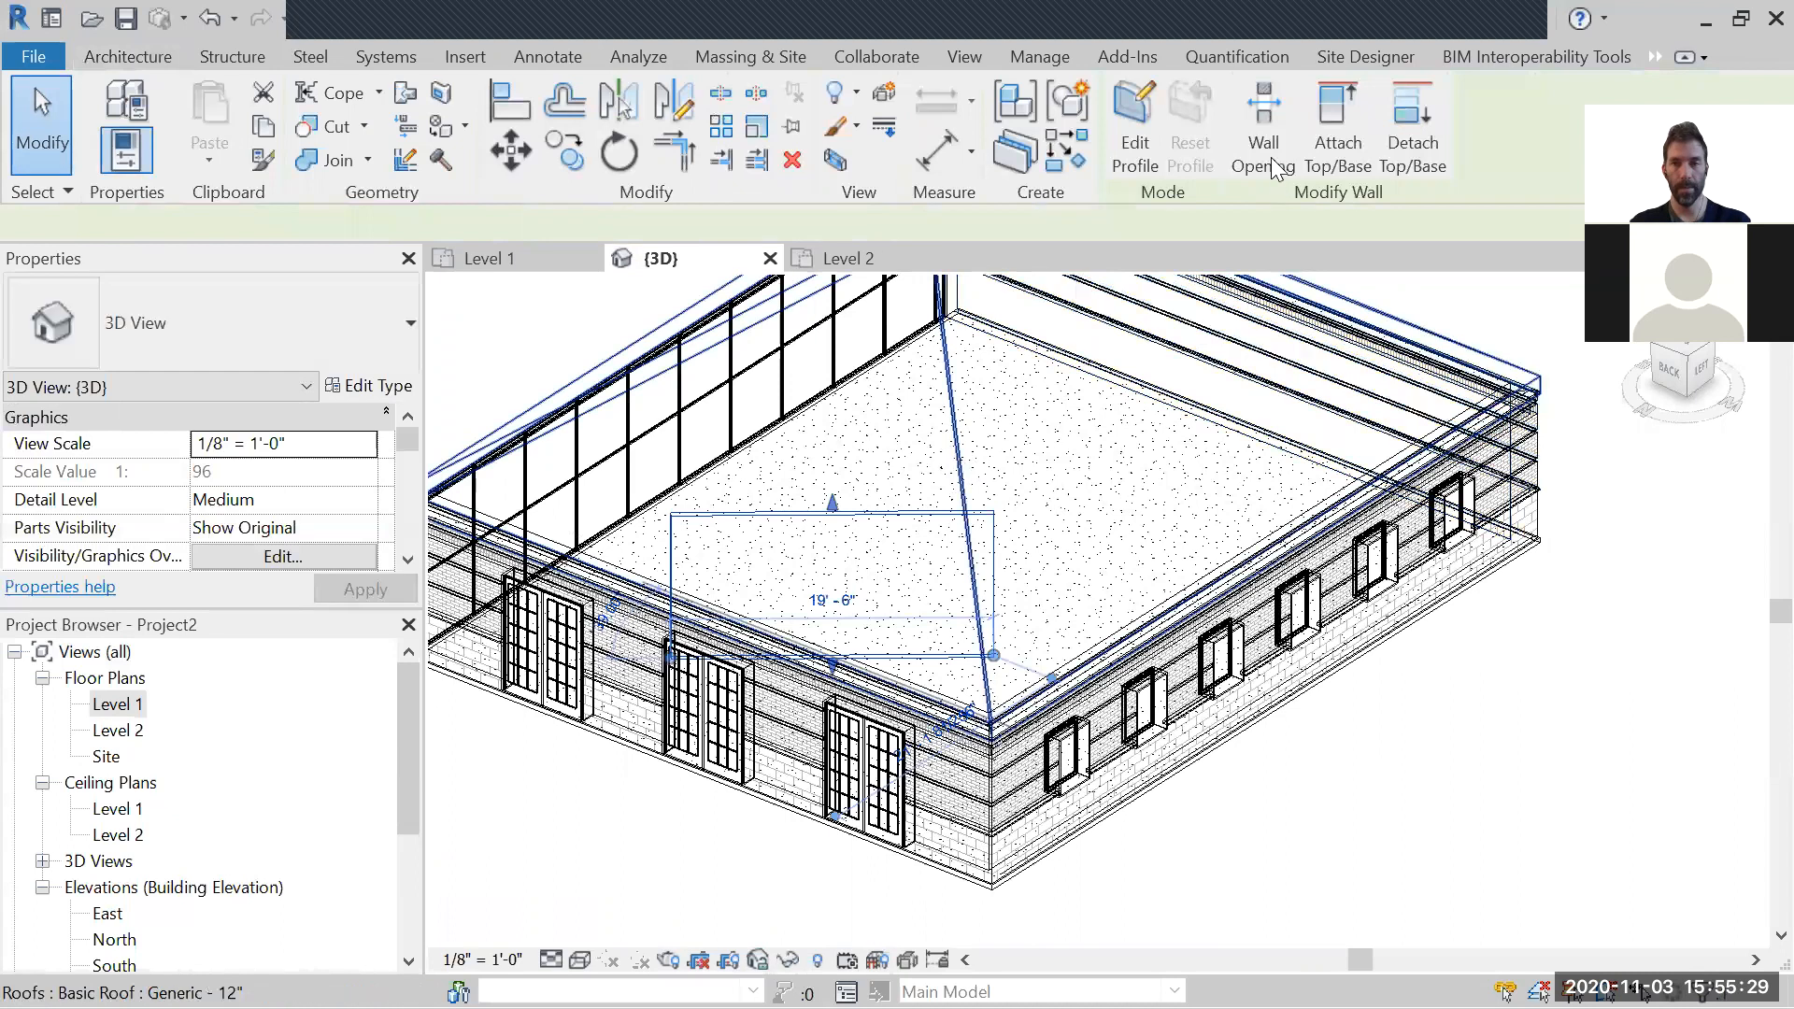
left_click(1264, 126)
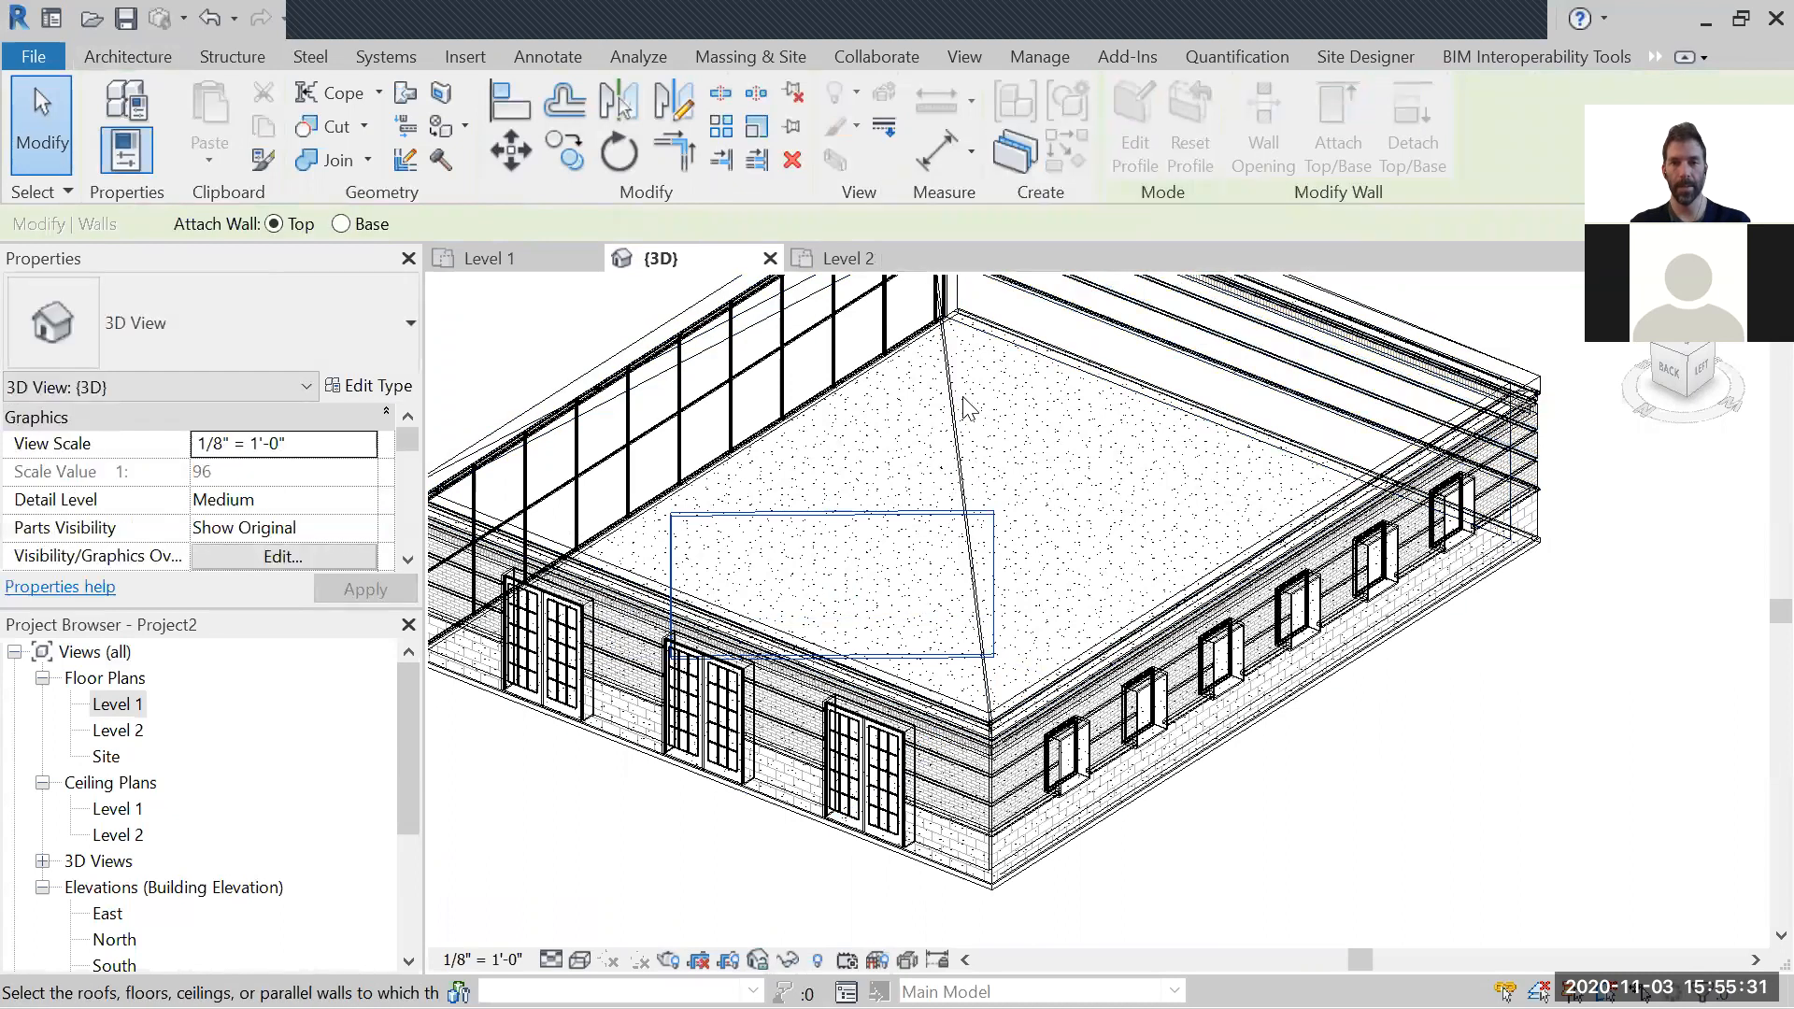
middle_click_drag(972, 411, 967, 608, "shift")
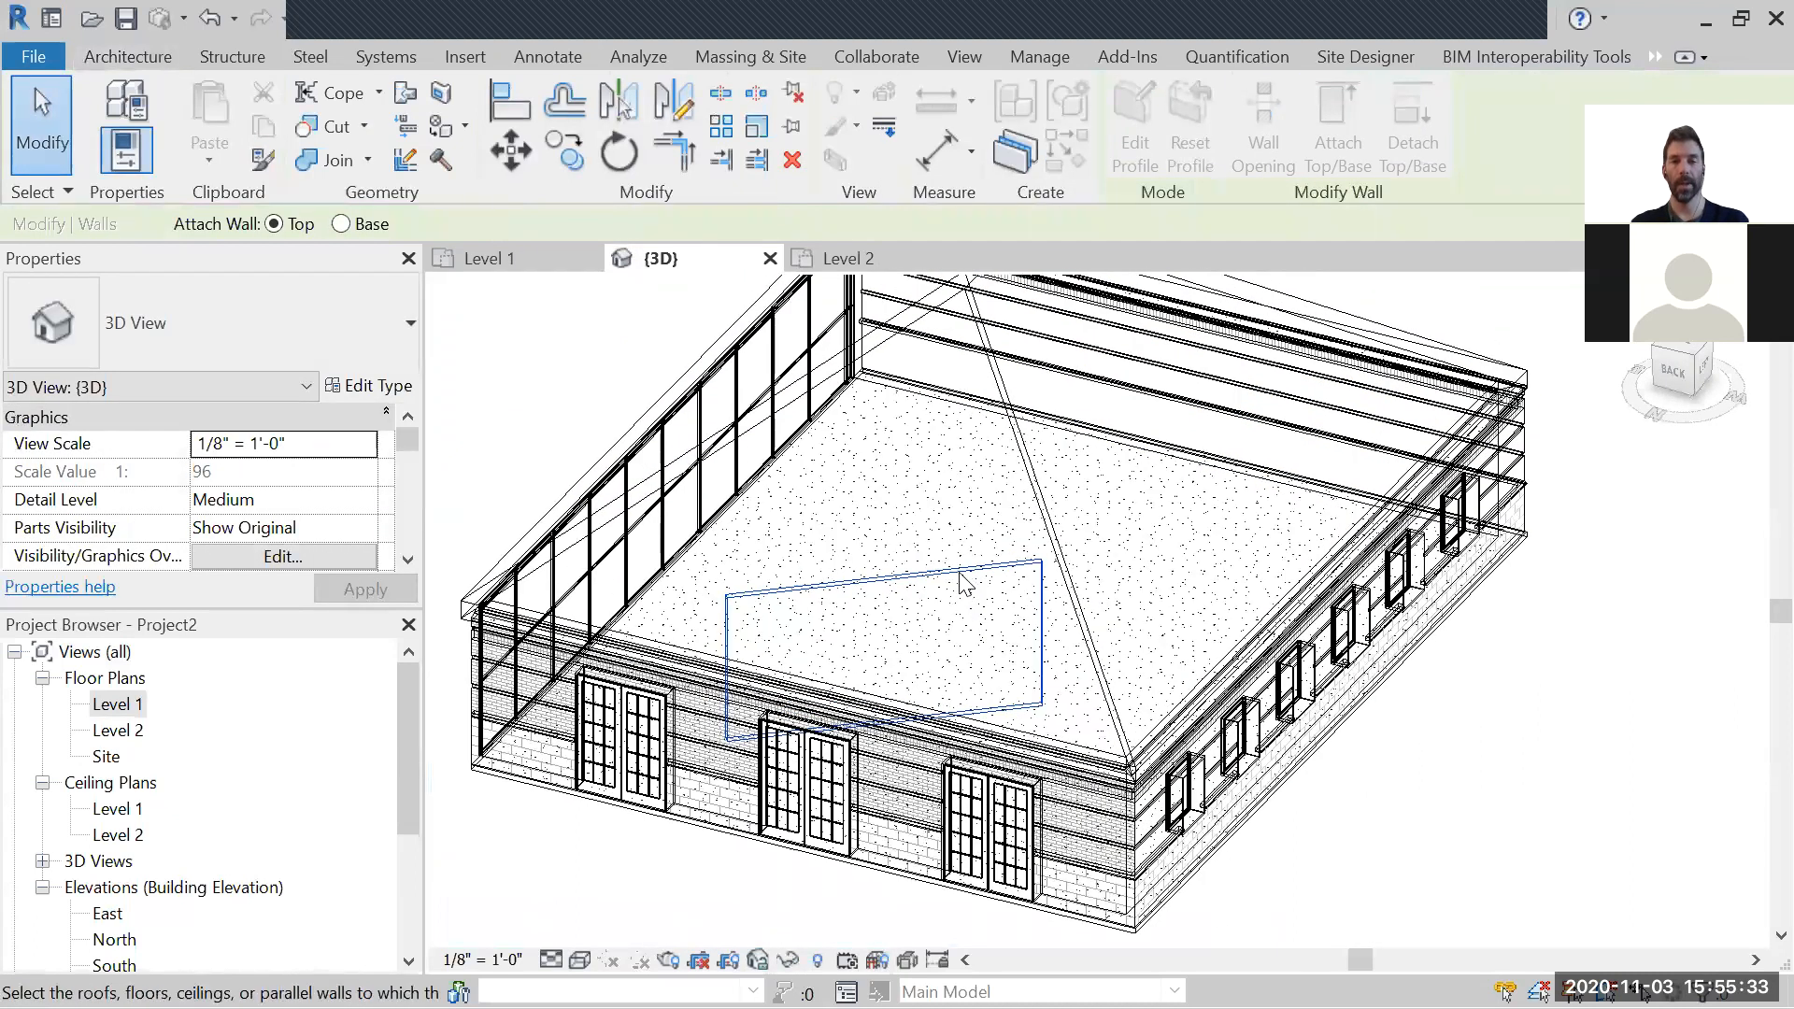
left_click(998, 423)
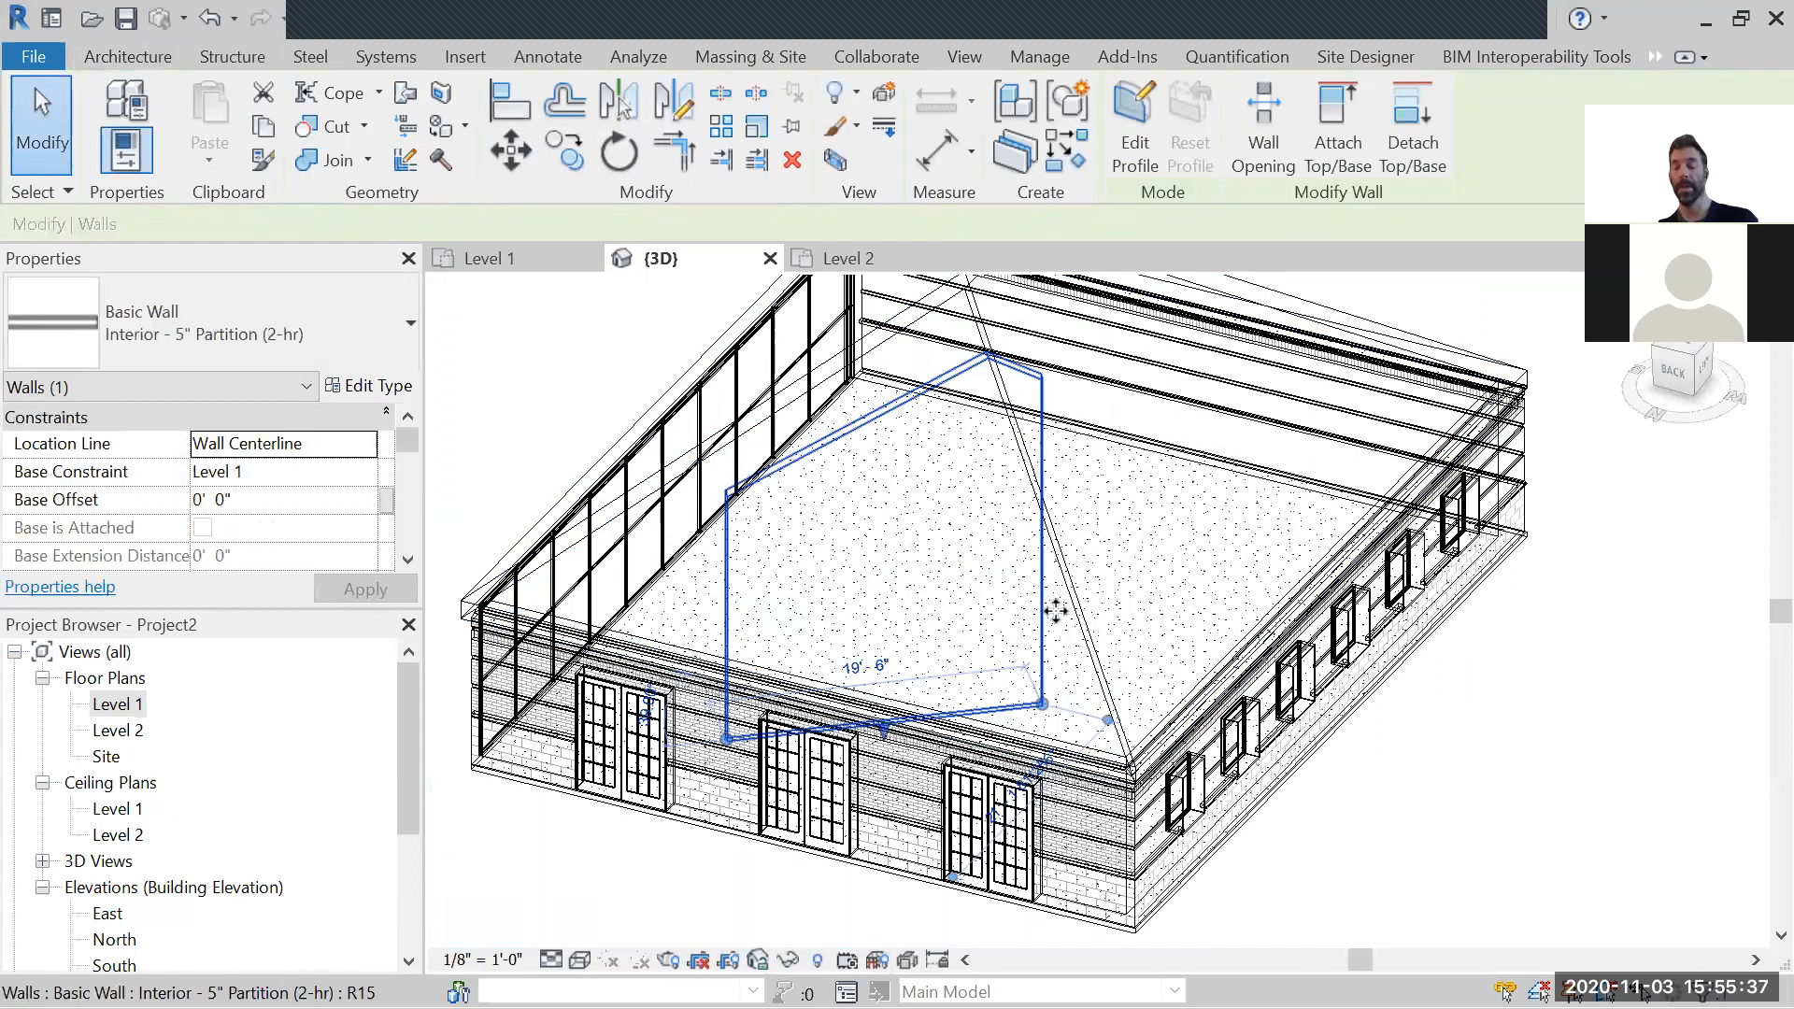
key("Escape")
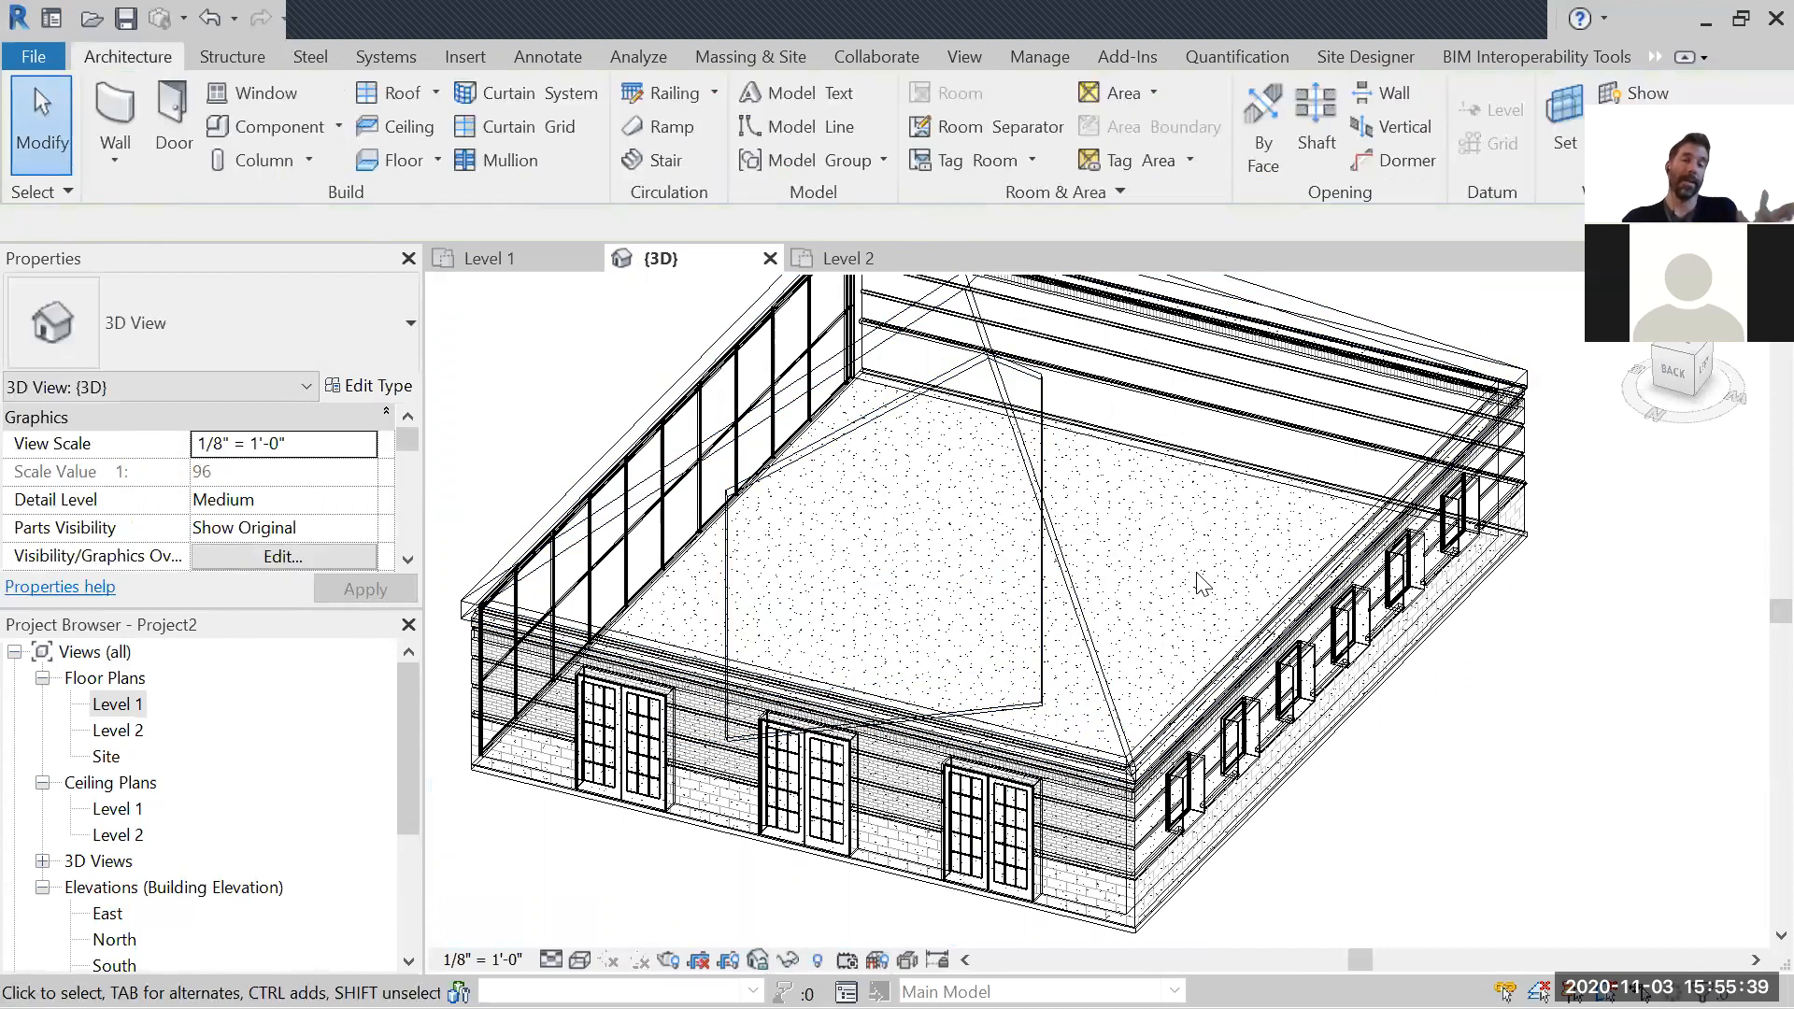
Step: Set the 3D view's visual style to Hidden Line
key("h")
key("l")
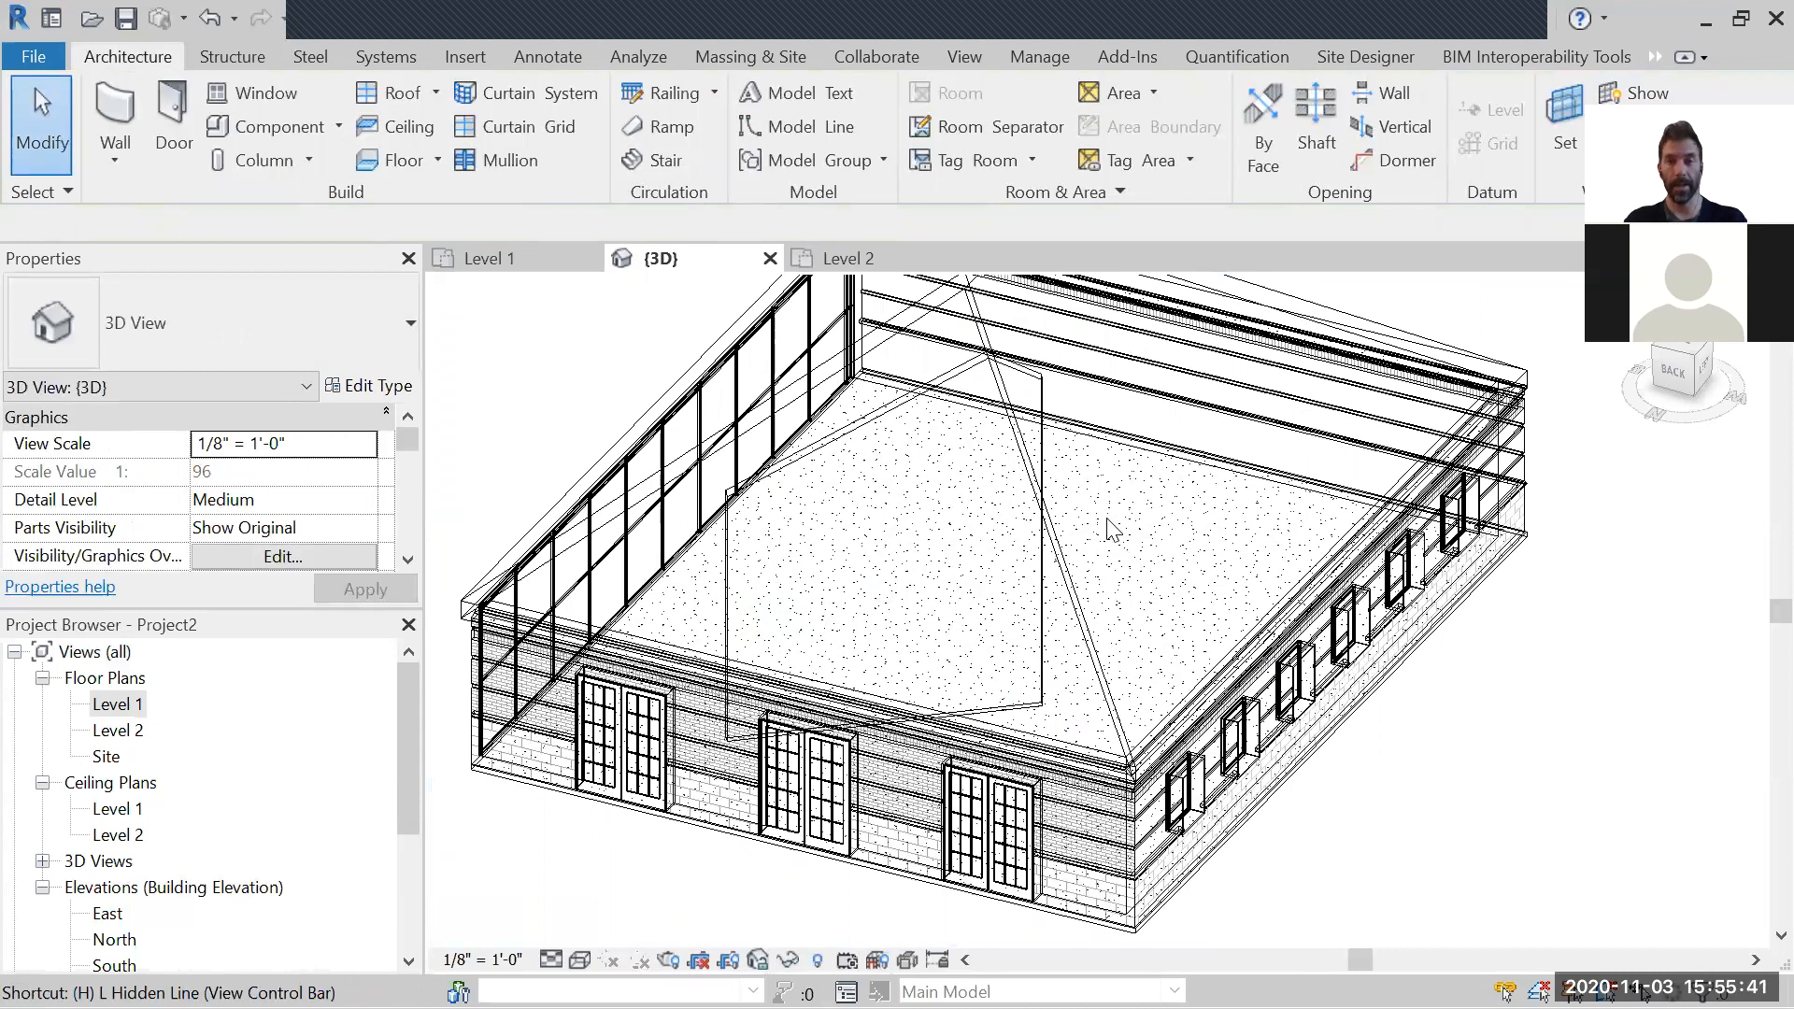
left_click(580, 960)
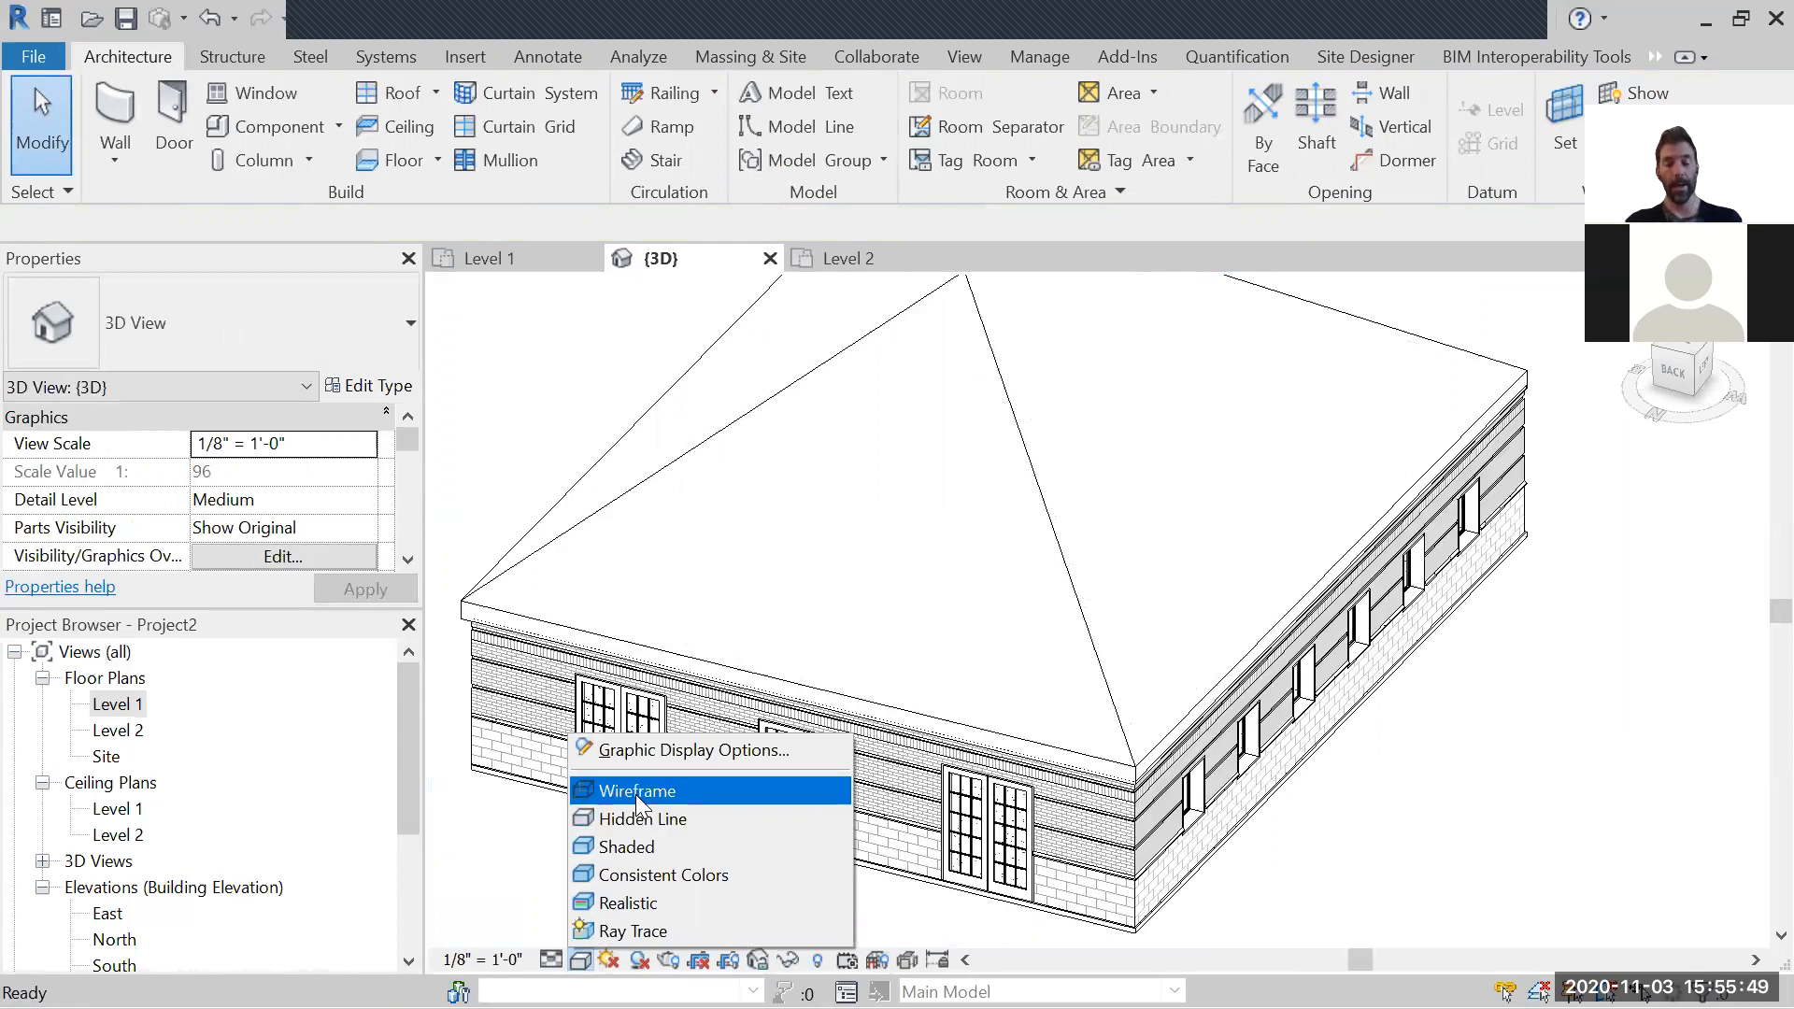
left_click(636, 793)
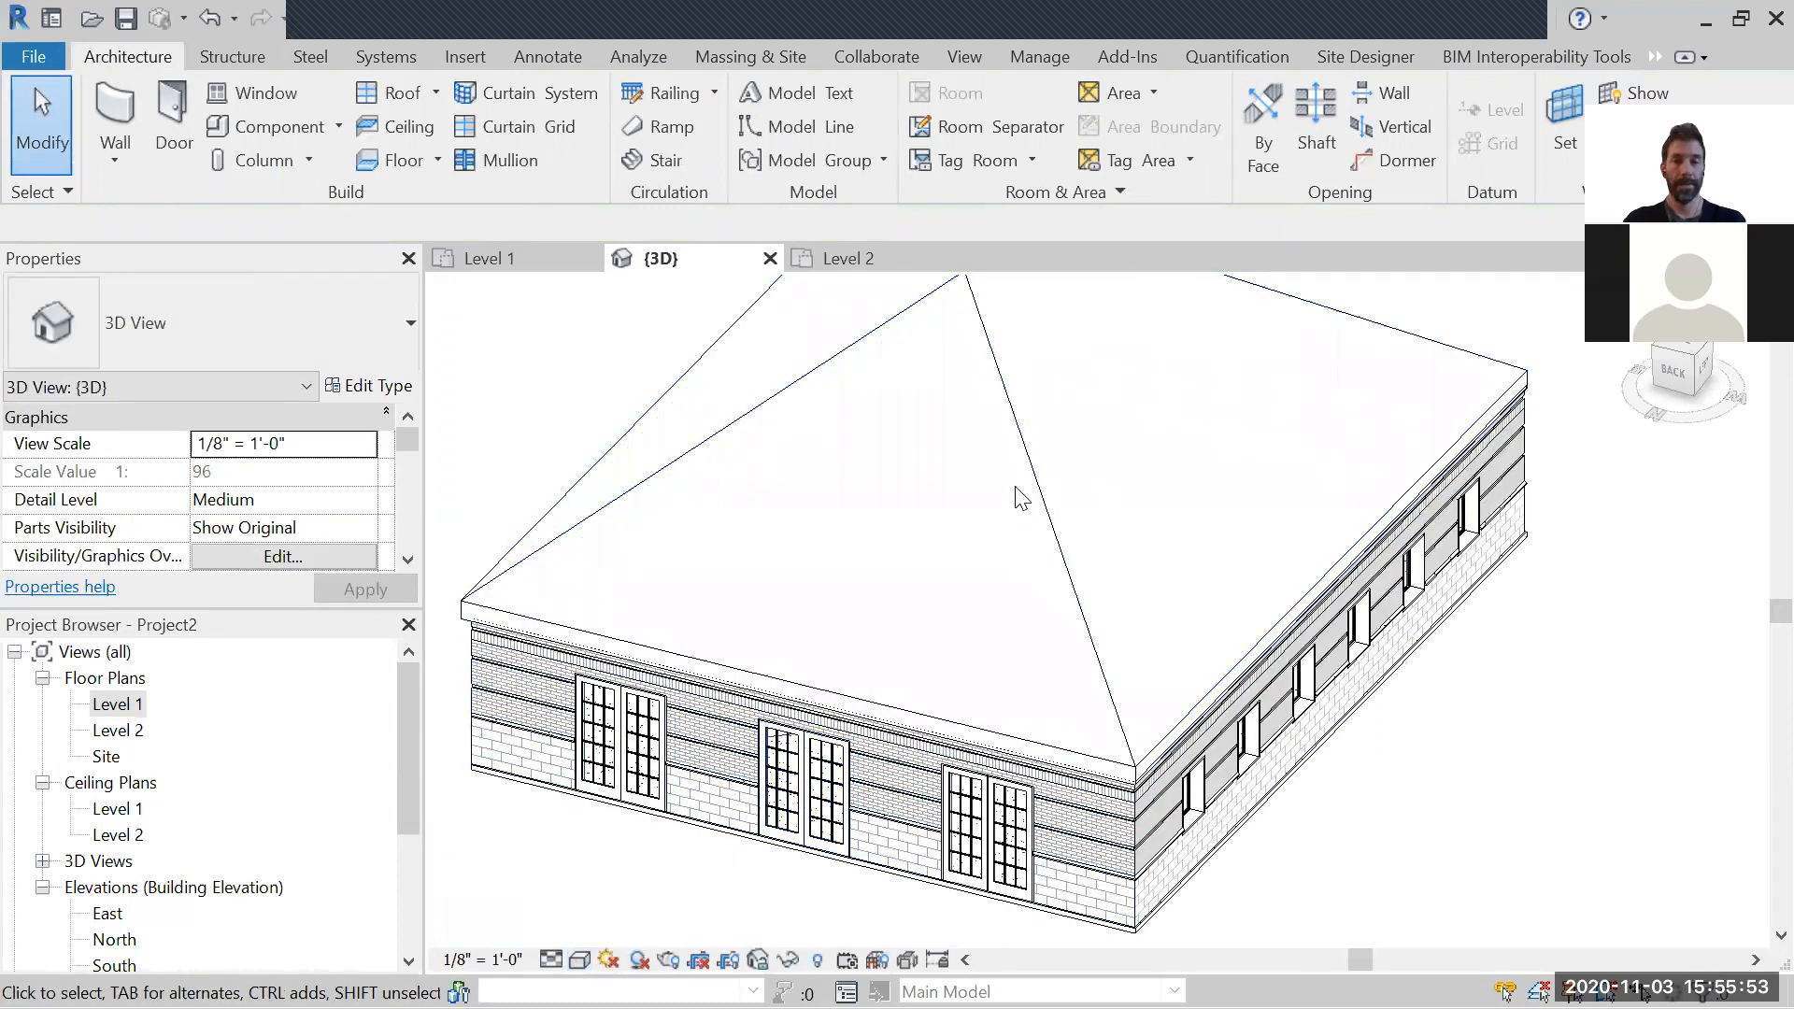
Step: Temporarily hide the roof to reveal the partition wall attached to it
left_click(1030, 462)
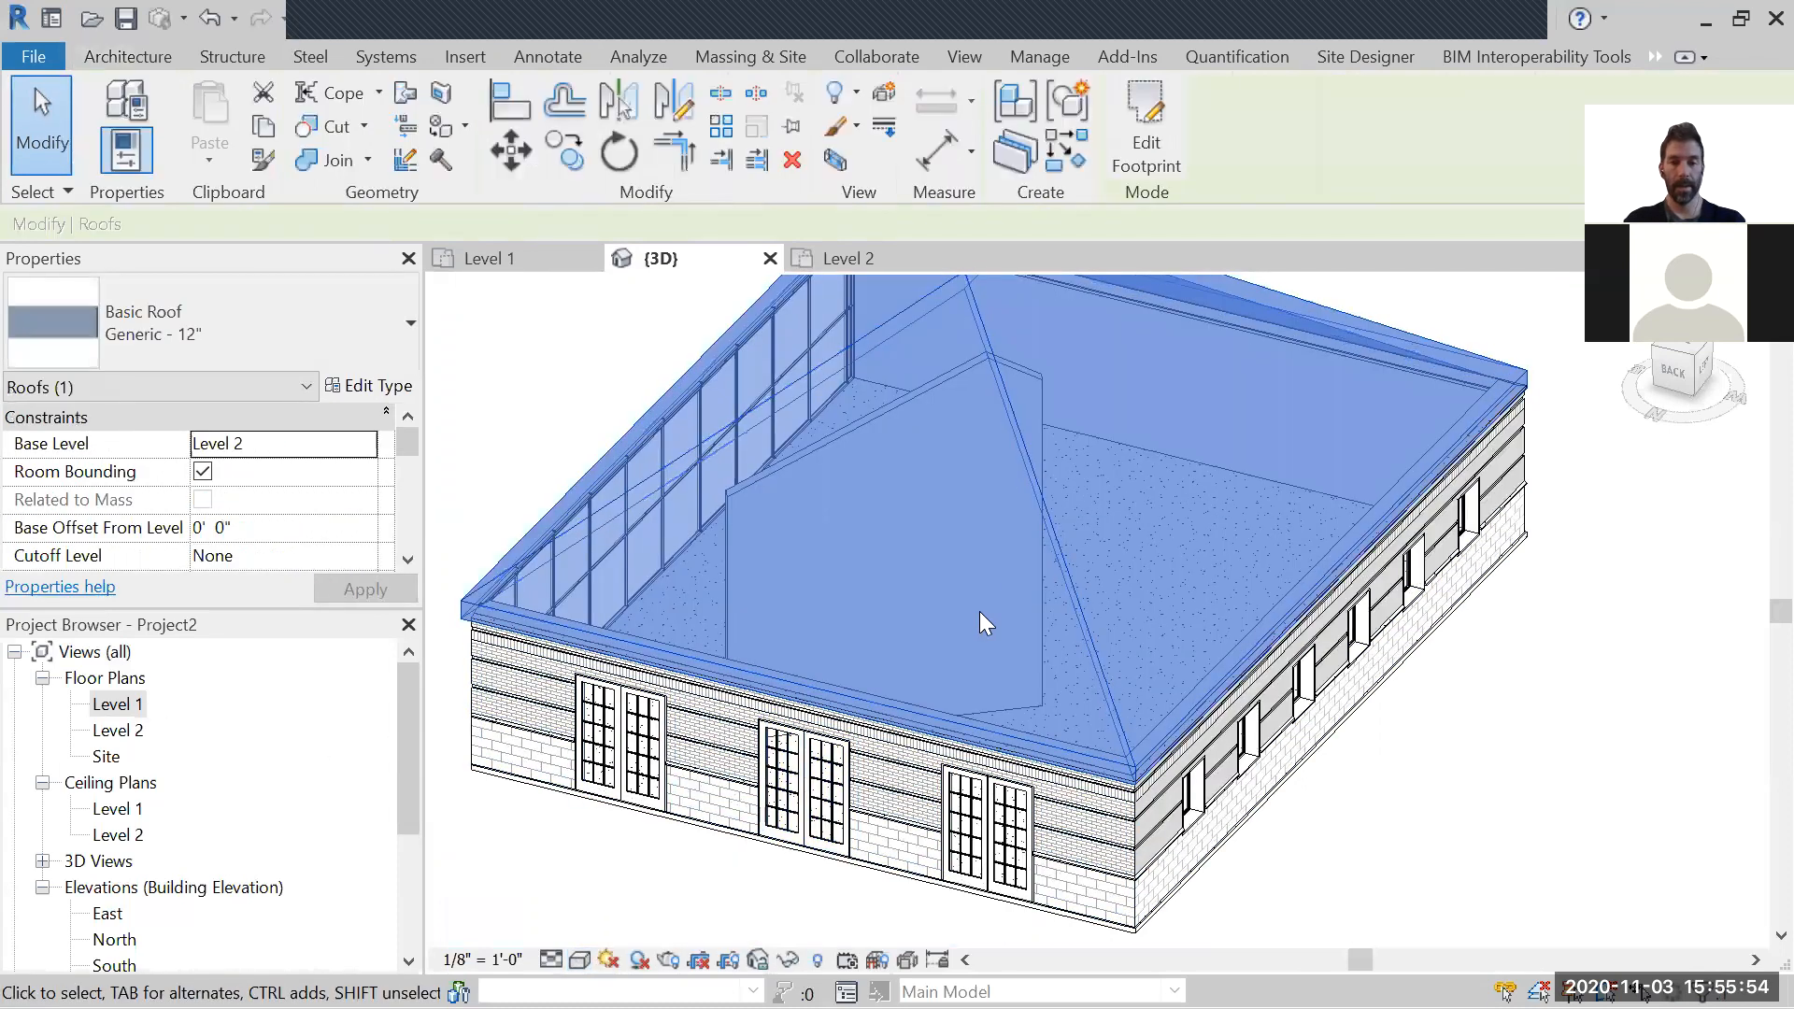
left_click(788, 960)
left_click(839, 889)
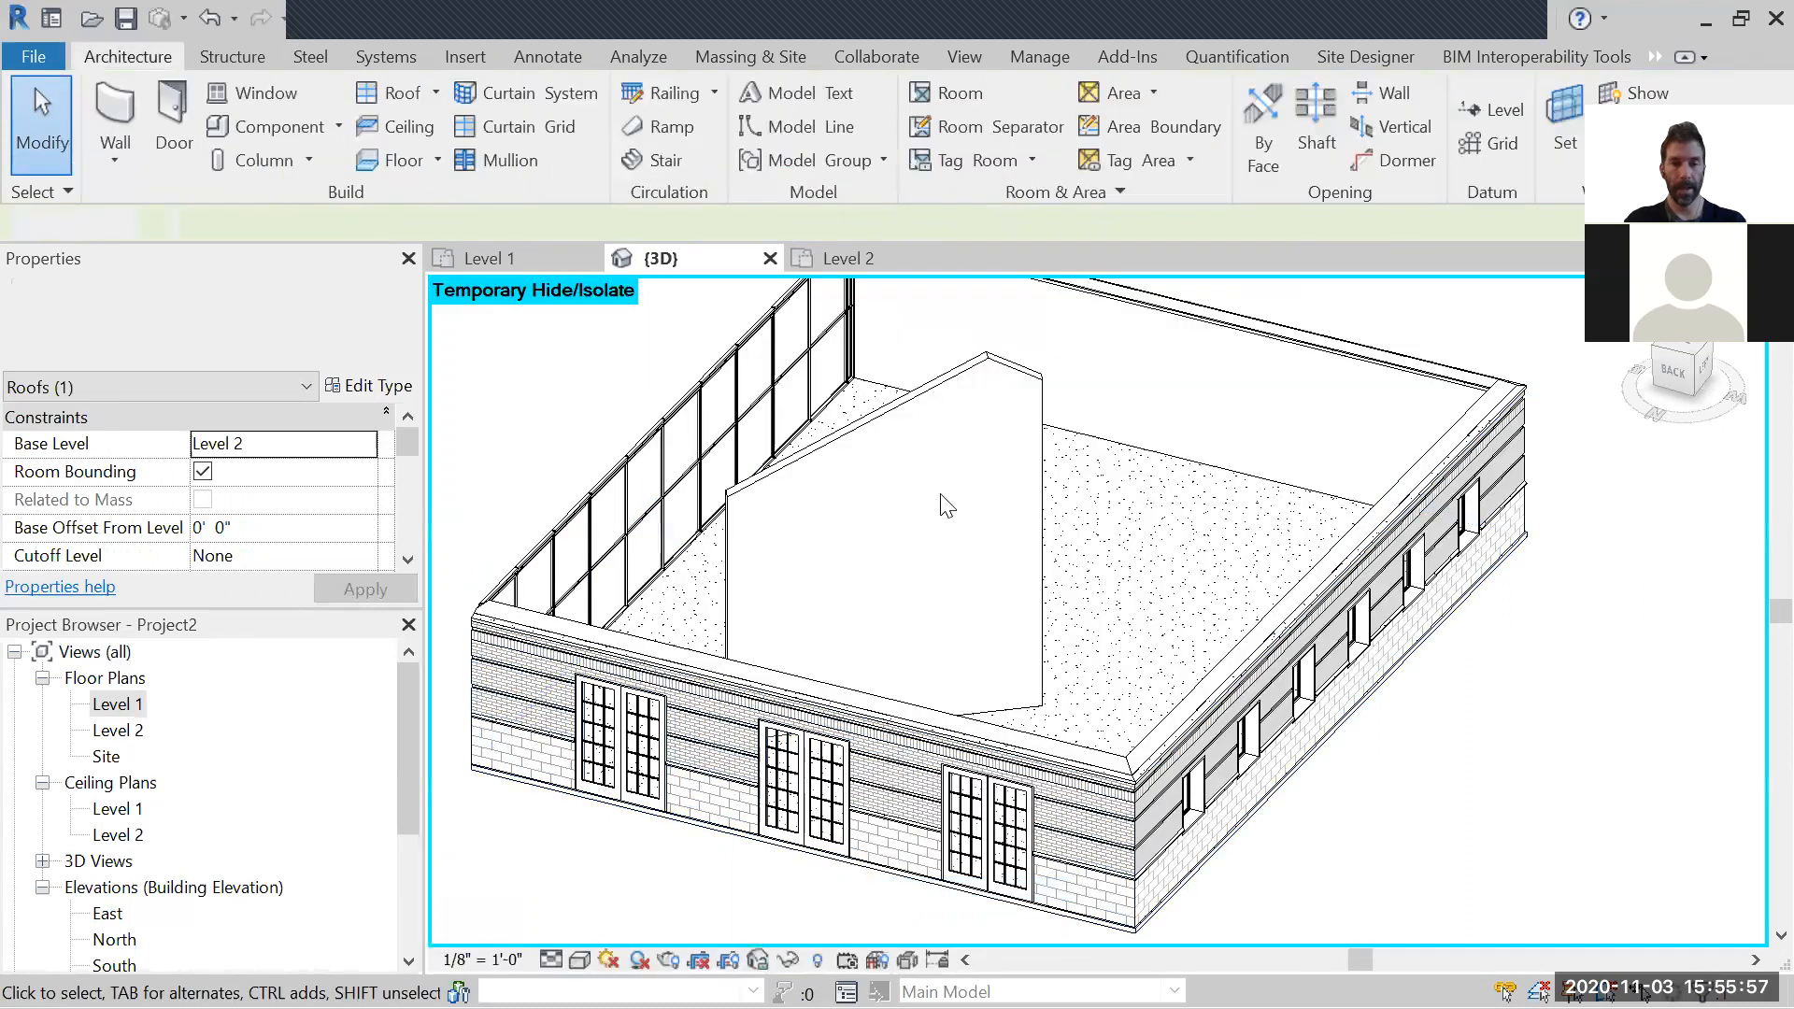
Step: Try to edit the attached partition wall's profile, suppressing the attachment-removal message for future edits
left_click(950, 402)
left_click(1126, 123)
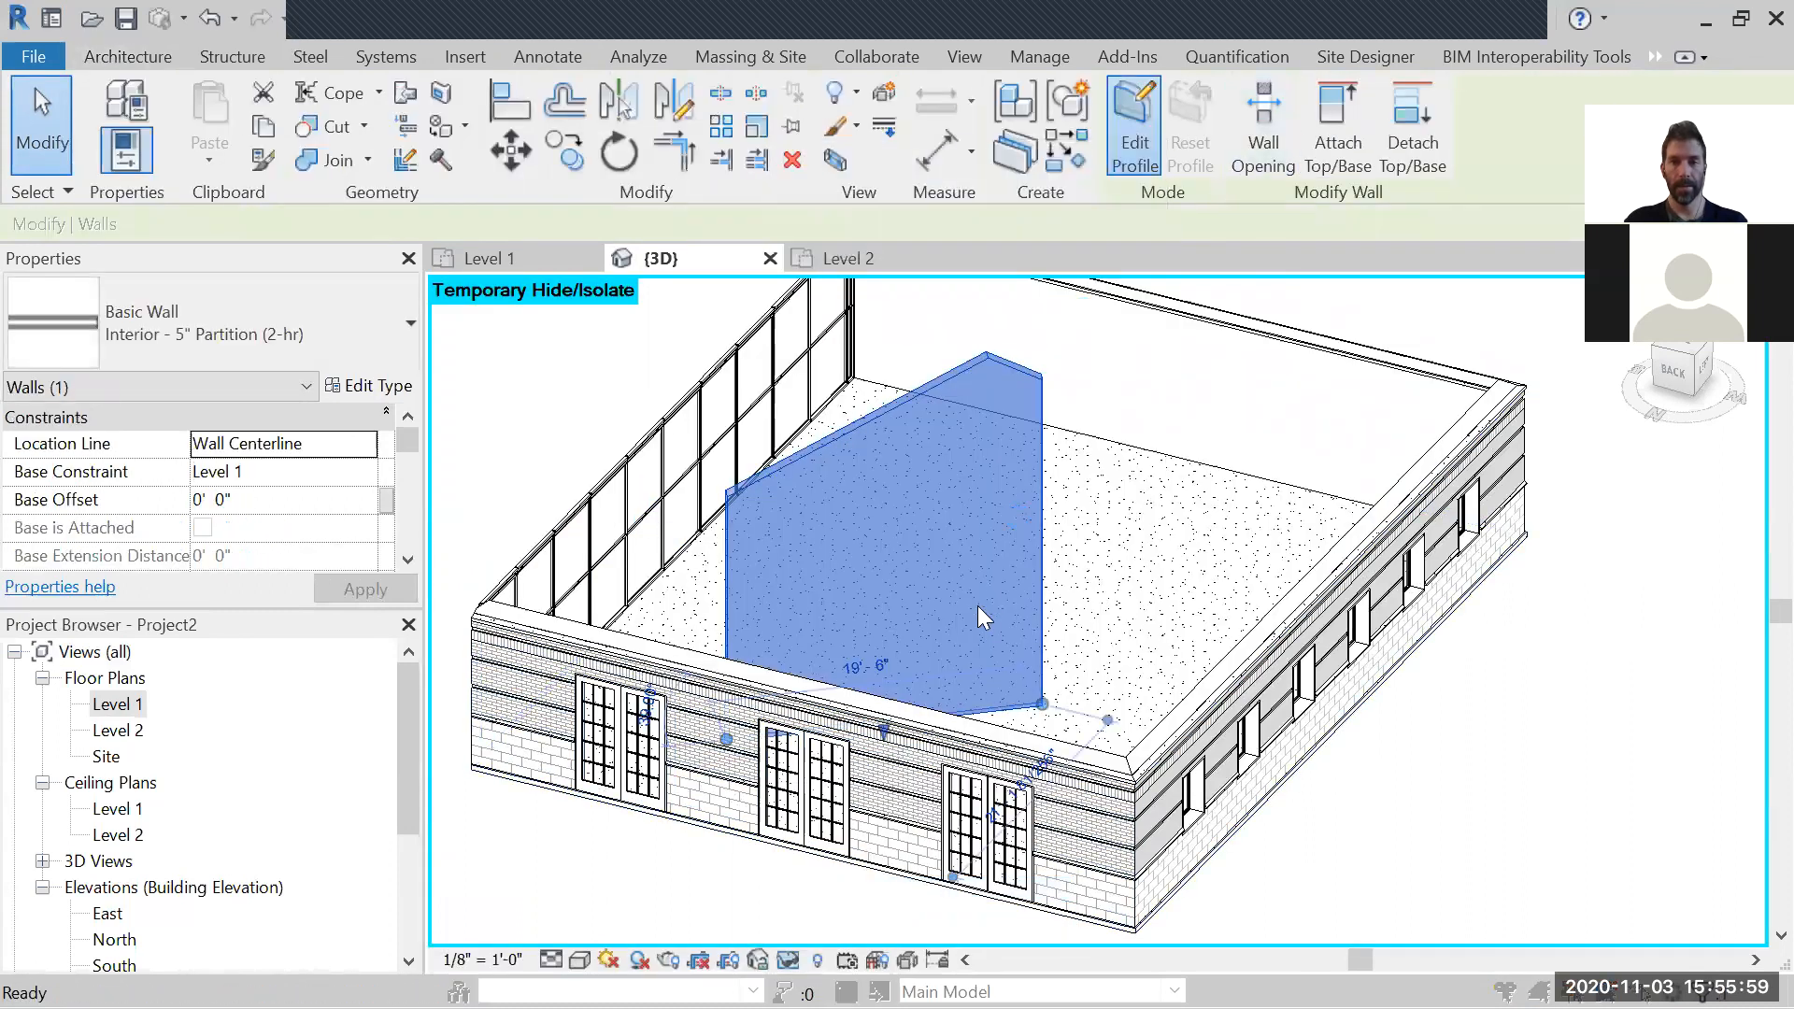
left_click(822, 541)
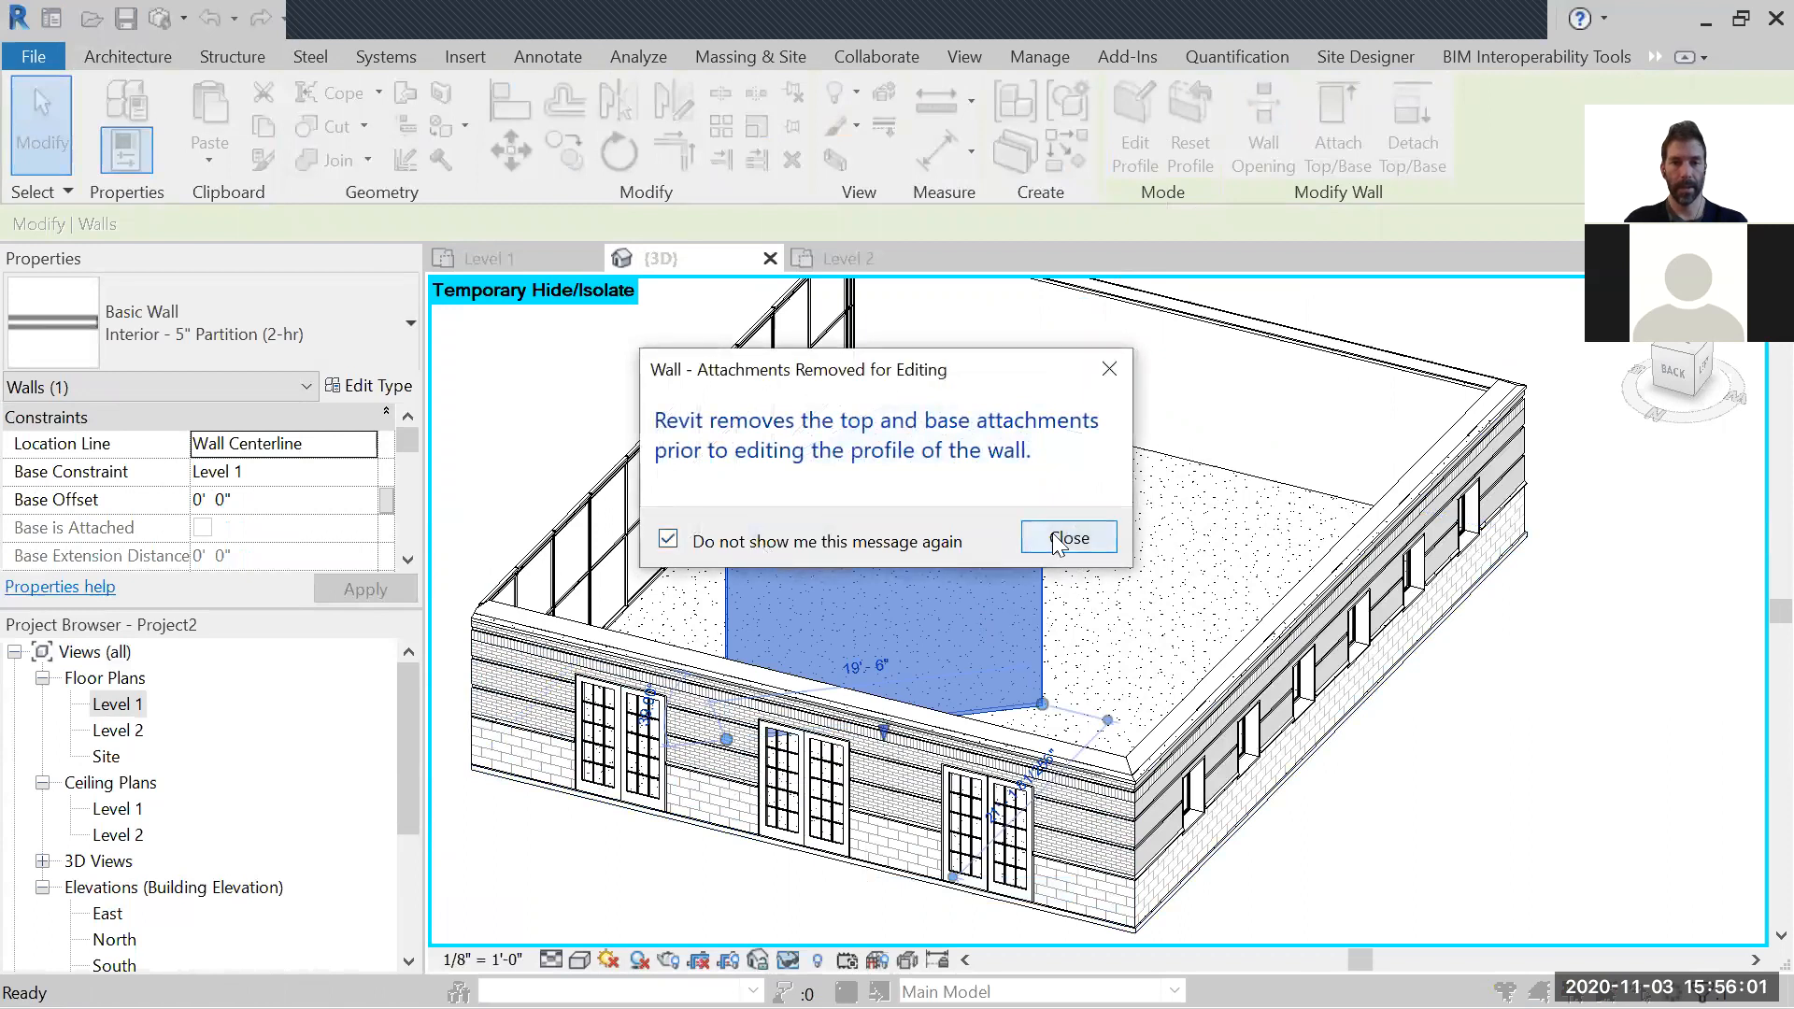
left_click(1068, 537)
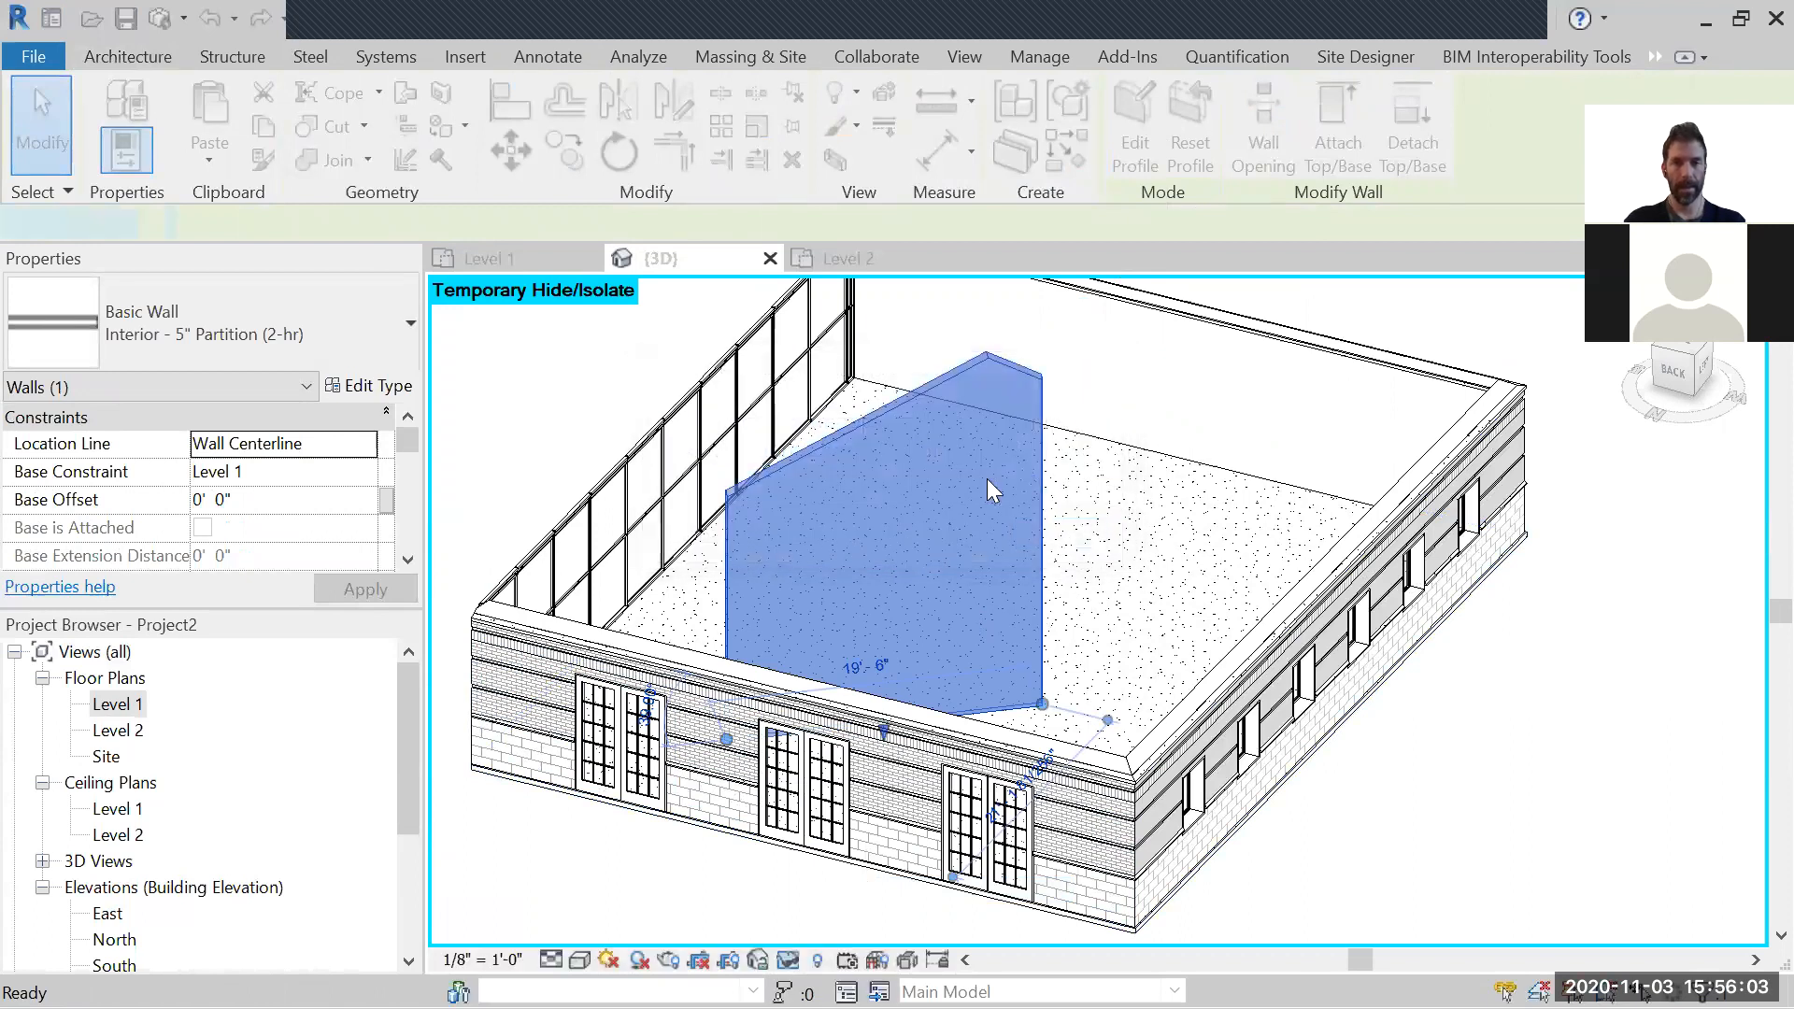
left_click(1135, 131)
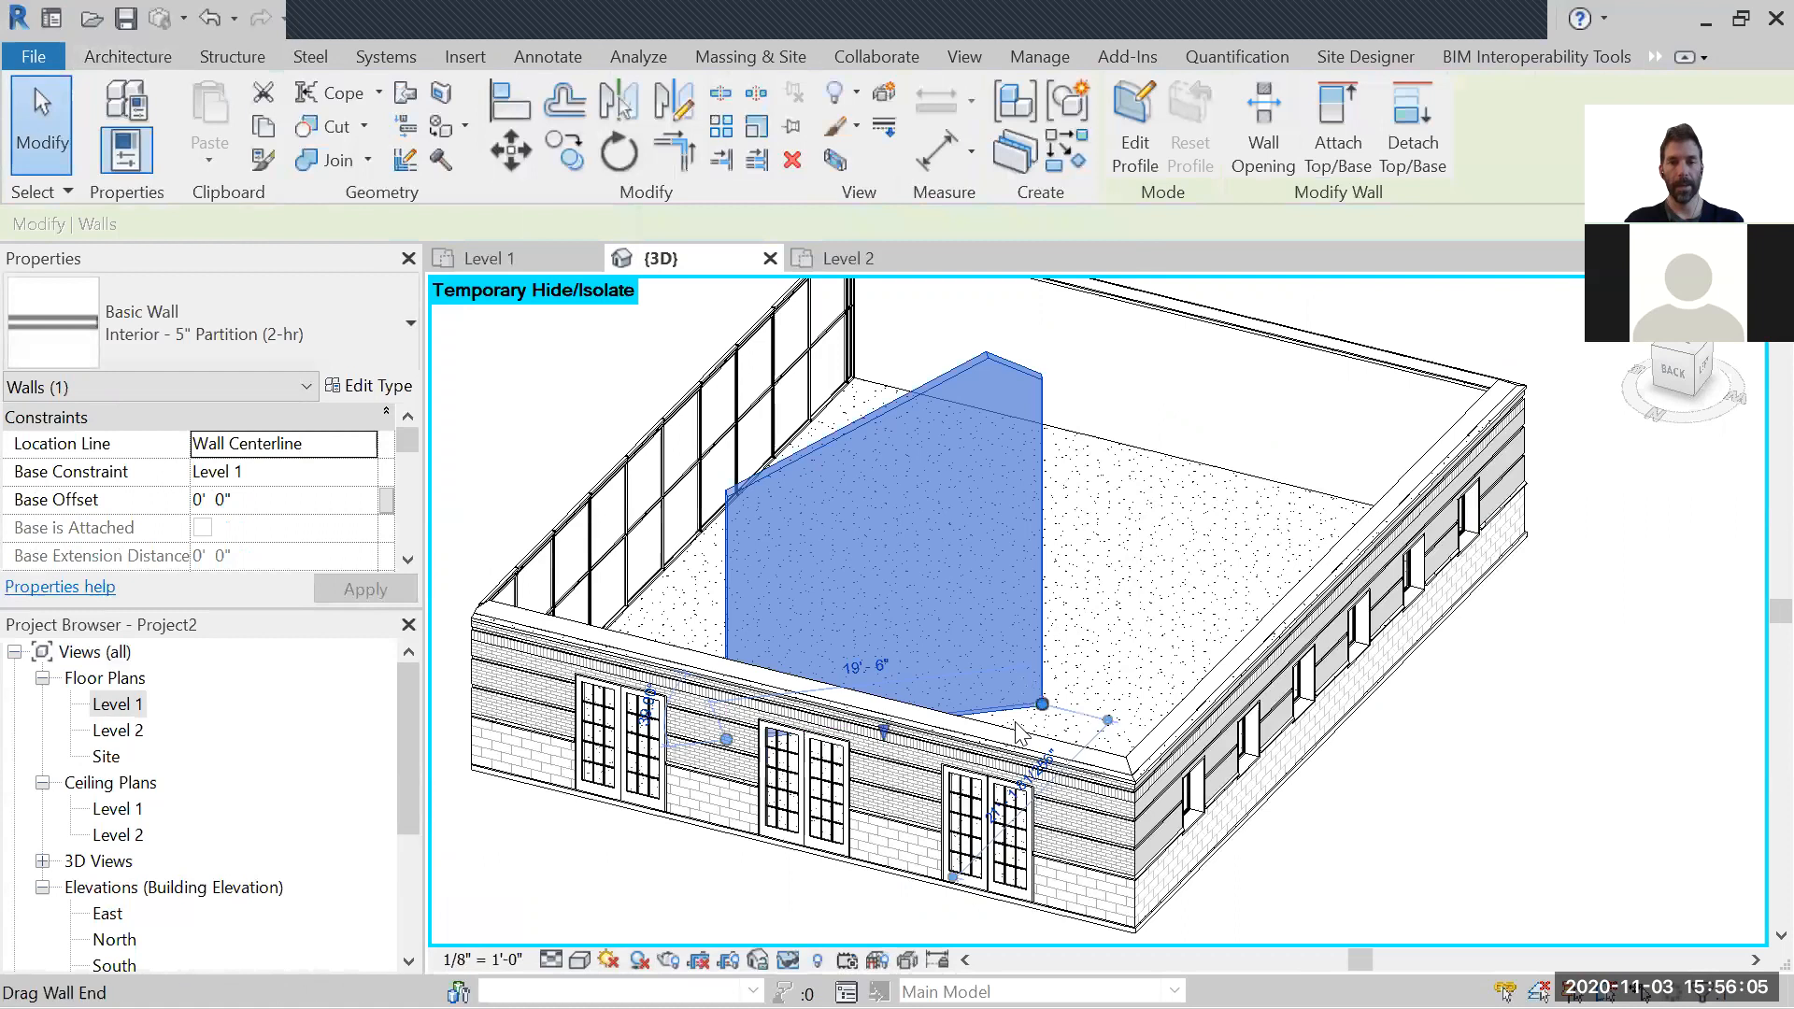
Step: Reset the temporary hide in the 3D view and open the Level 1 floor plan
left_click(818, 960)
left_click(826, 933)
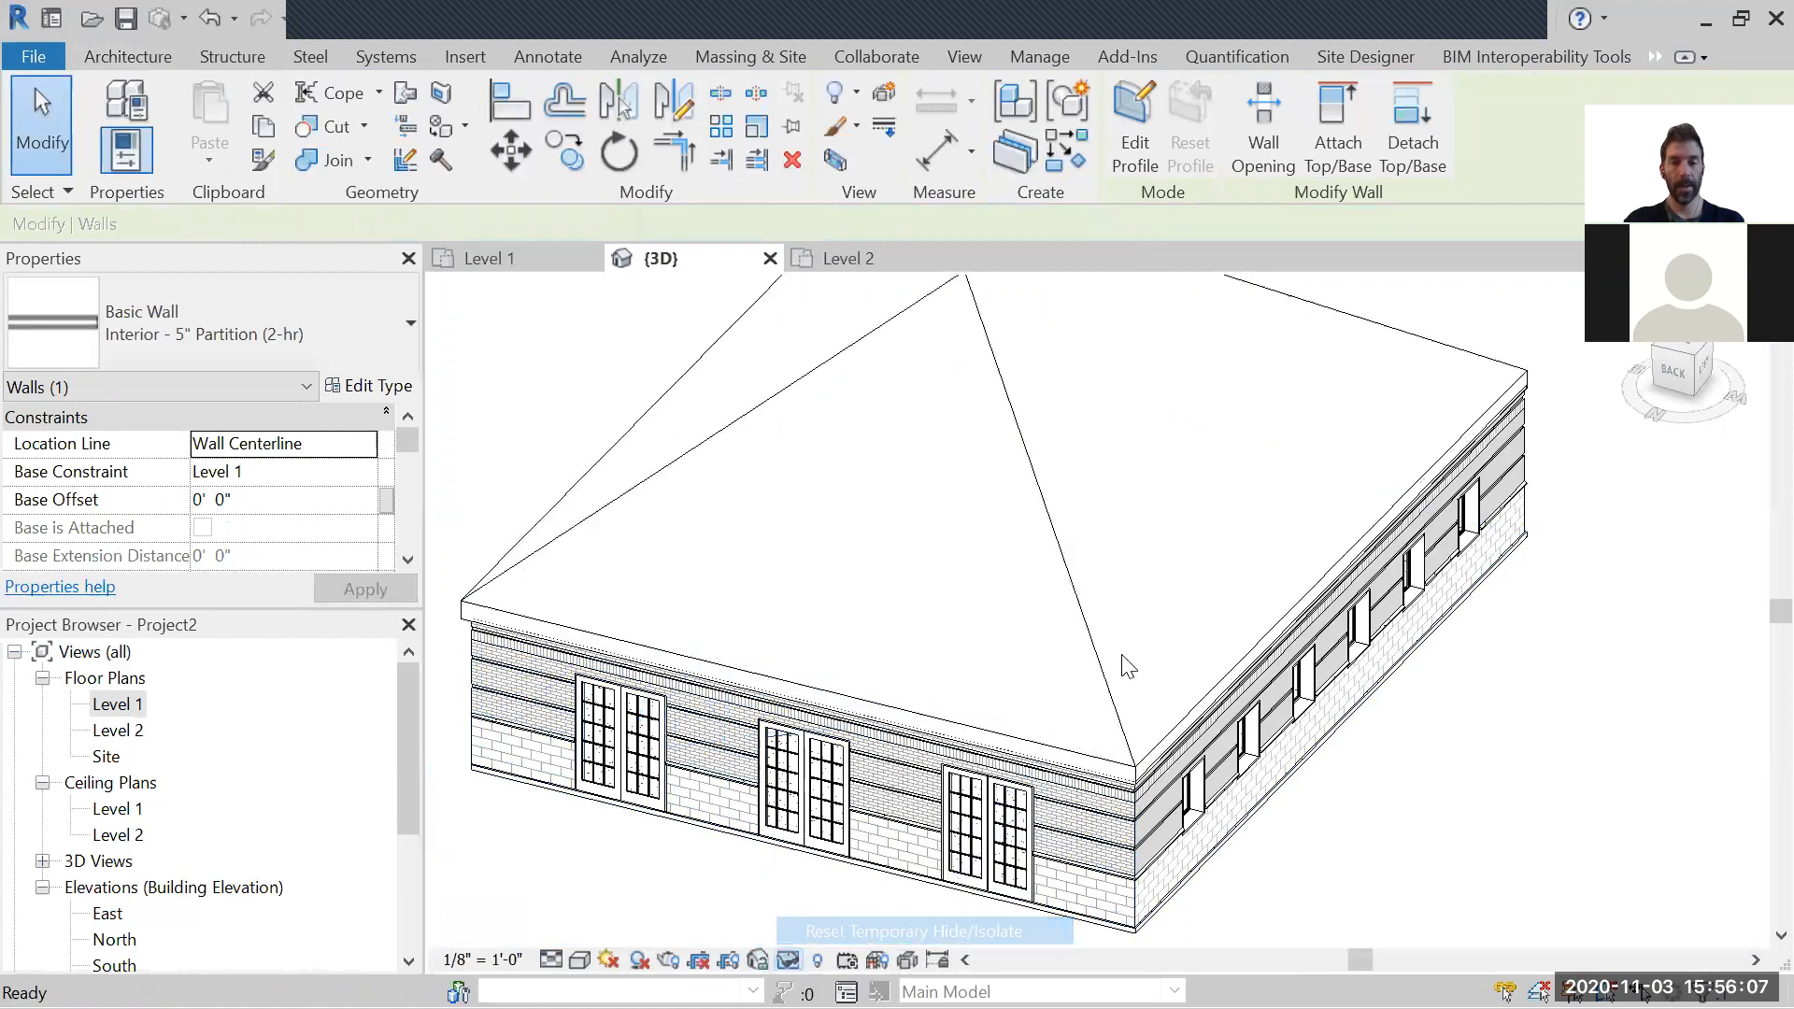
key("Escape")
double_click(131, 710)
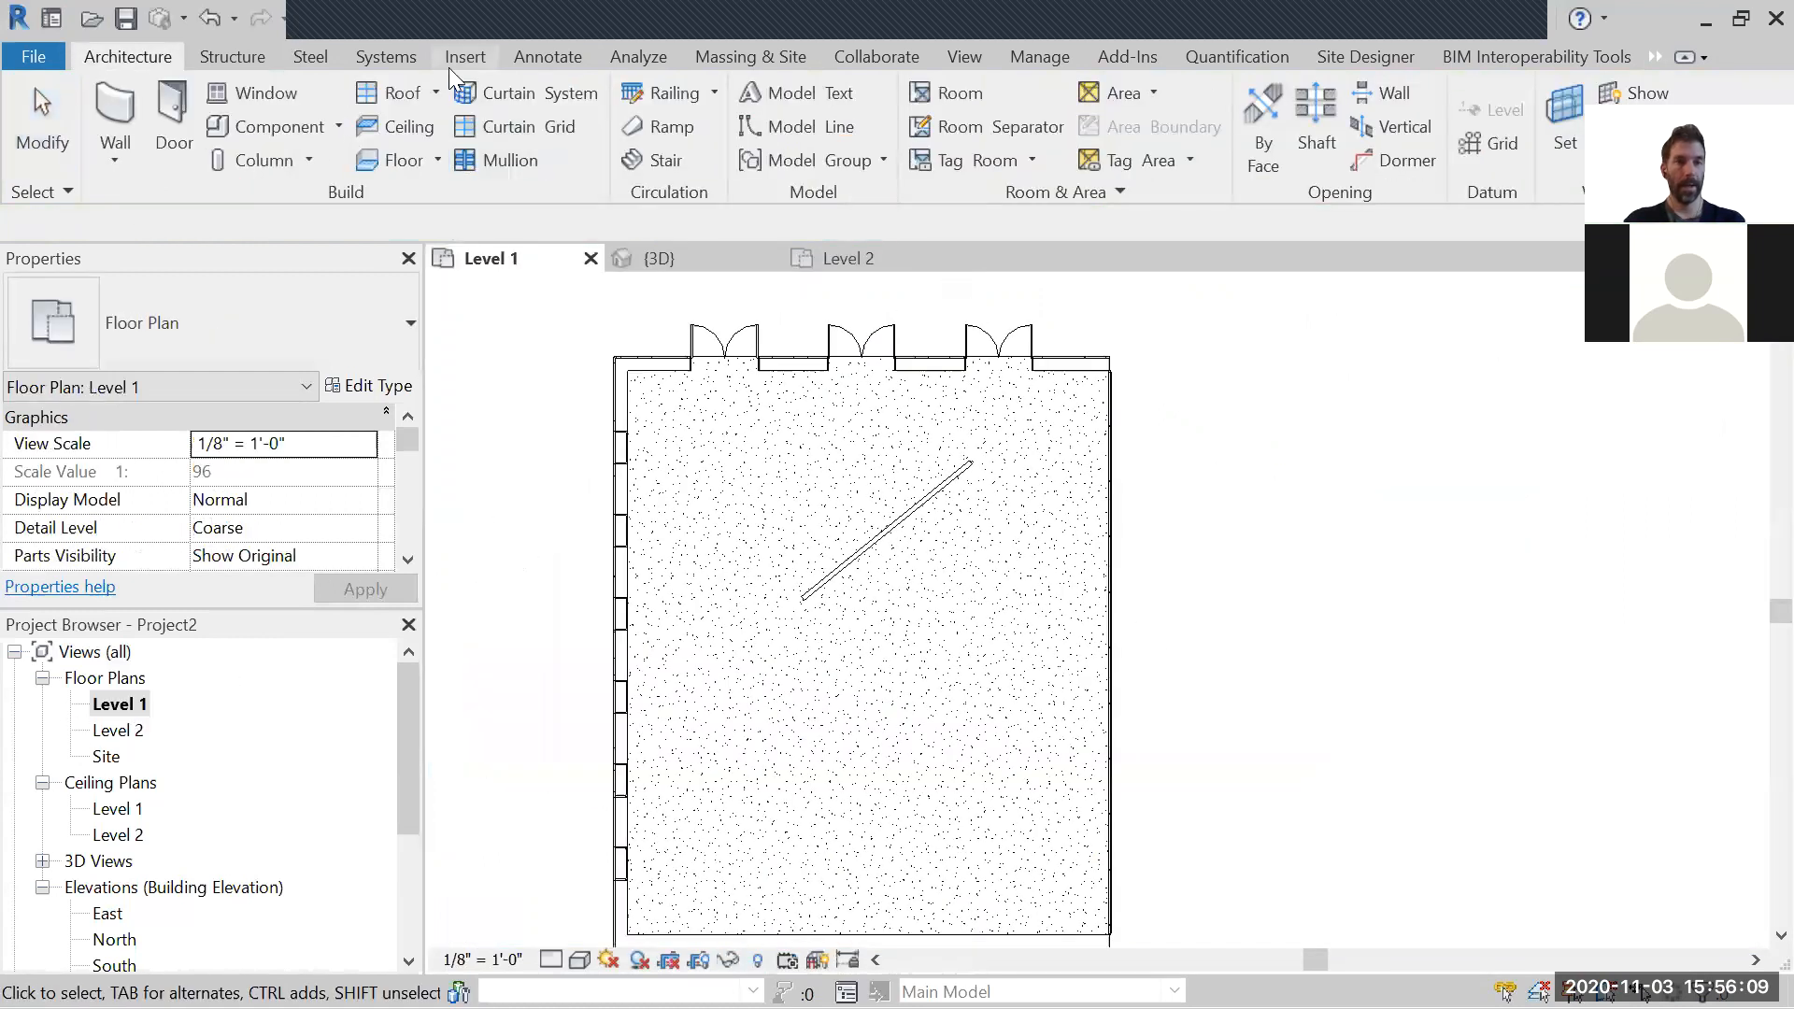
Step: Place a camera near the south end of the Level 1 floor plan, aimed past the angled partition toward the double-door wall
left_click(530, 21)
left_click(484, 88)
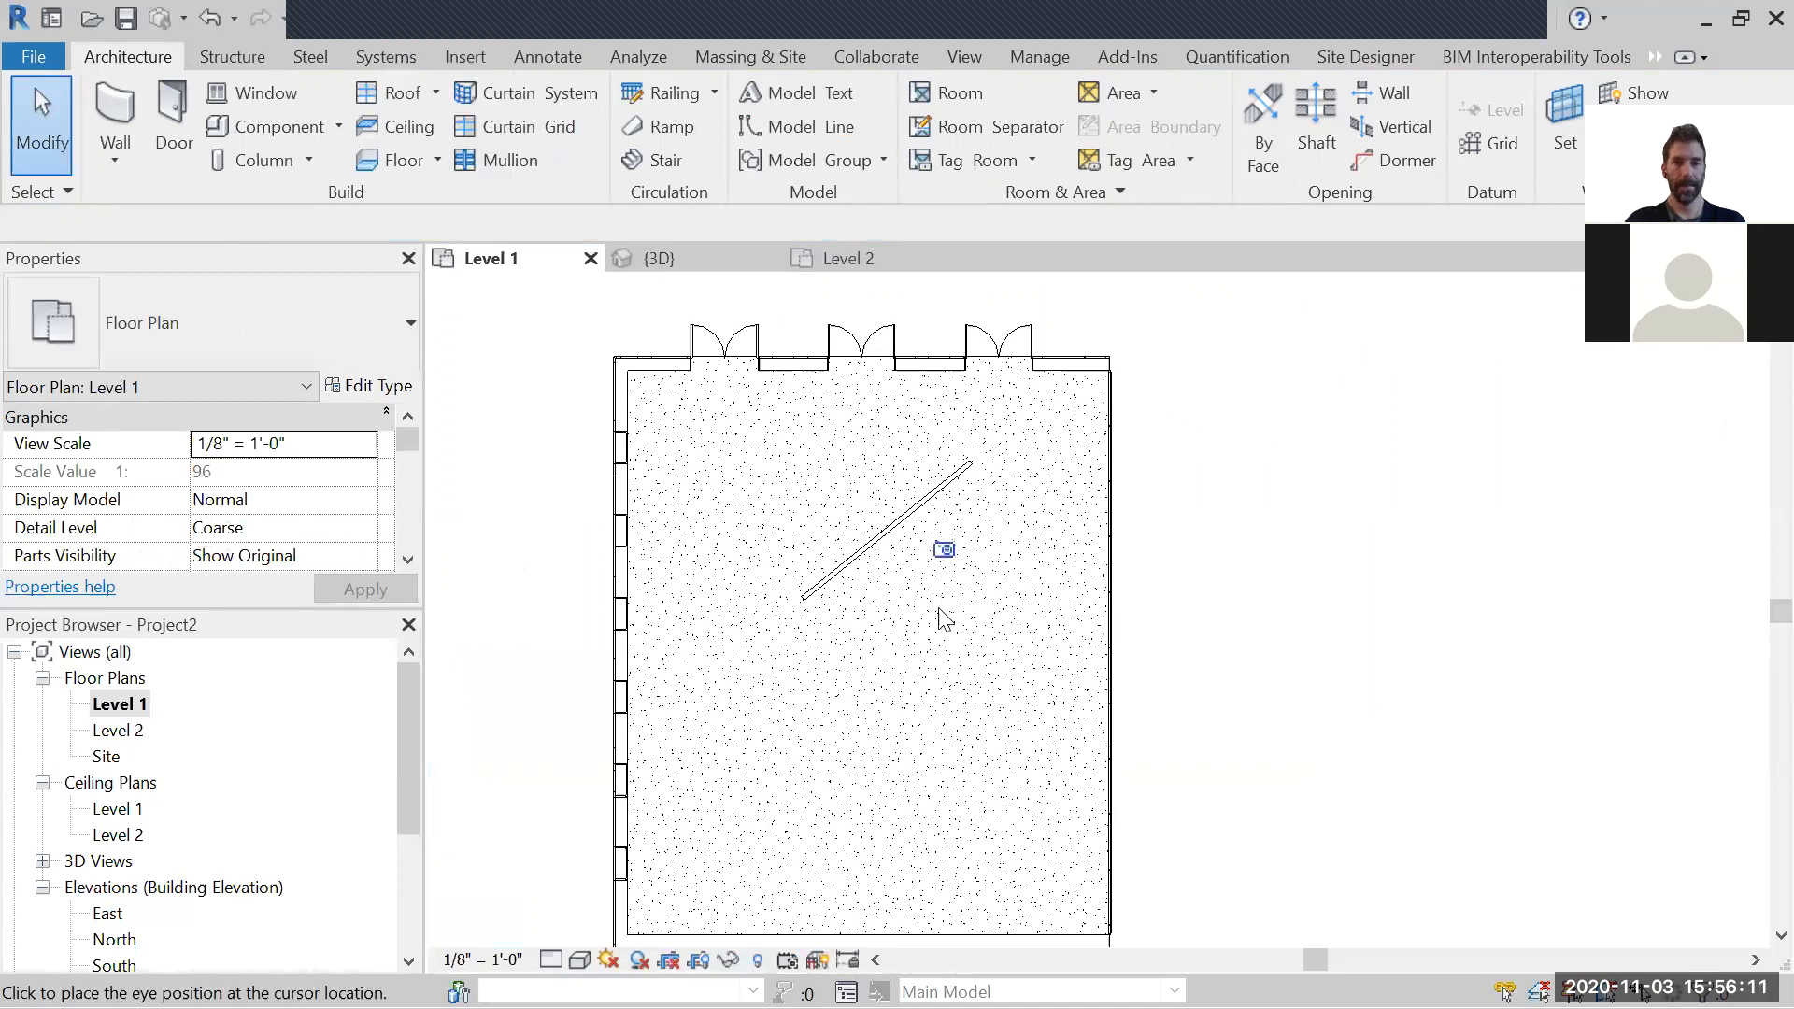
scroll(945, 552, "down", 2)
left_click(990, 781)
left_click(783, 322)
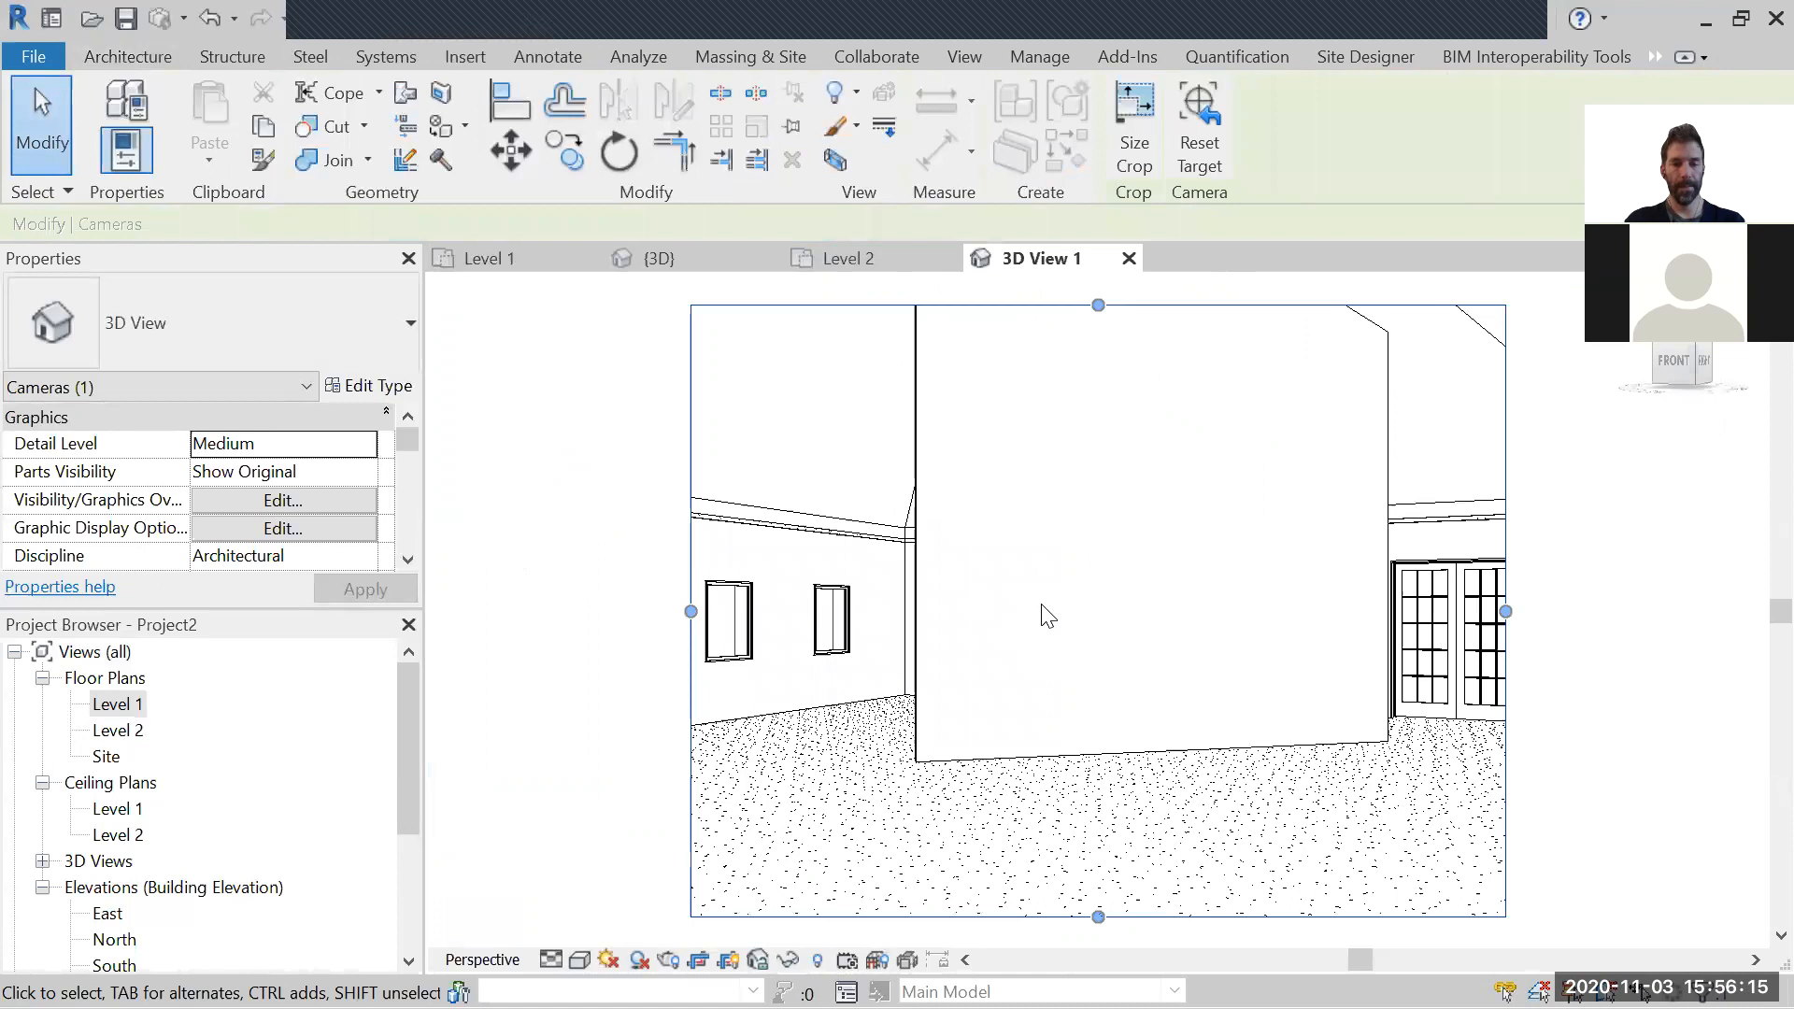
key("Escape")
Step: Return to the Level 1 floor plan and place a second camera with its target short of the angled partition
double_click(118, 704)
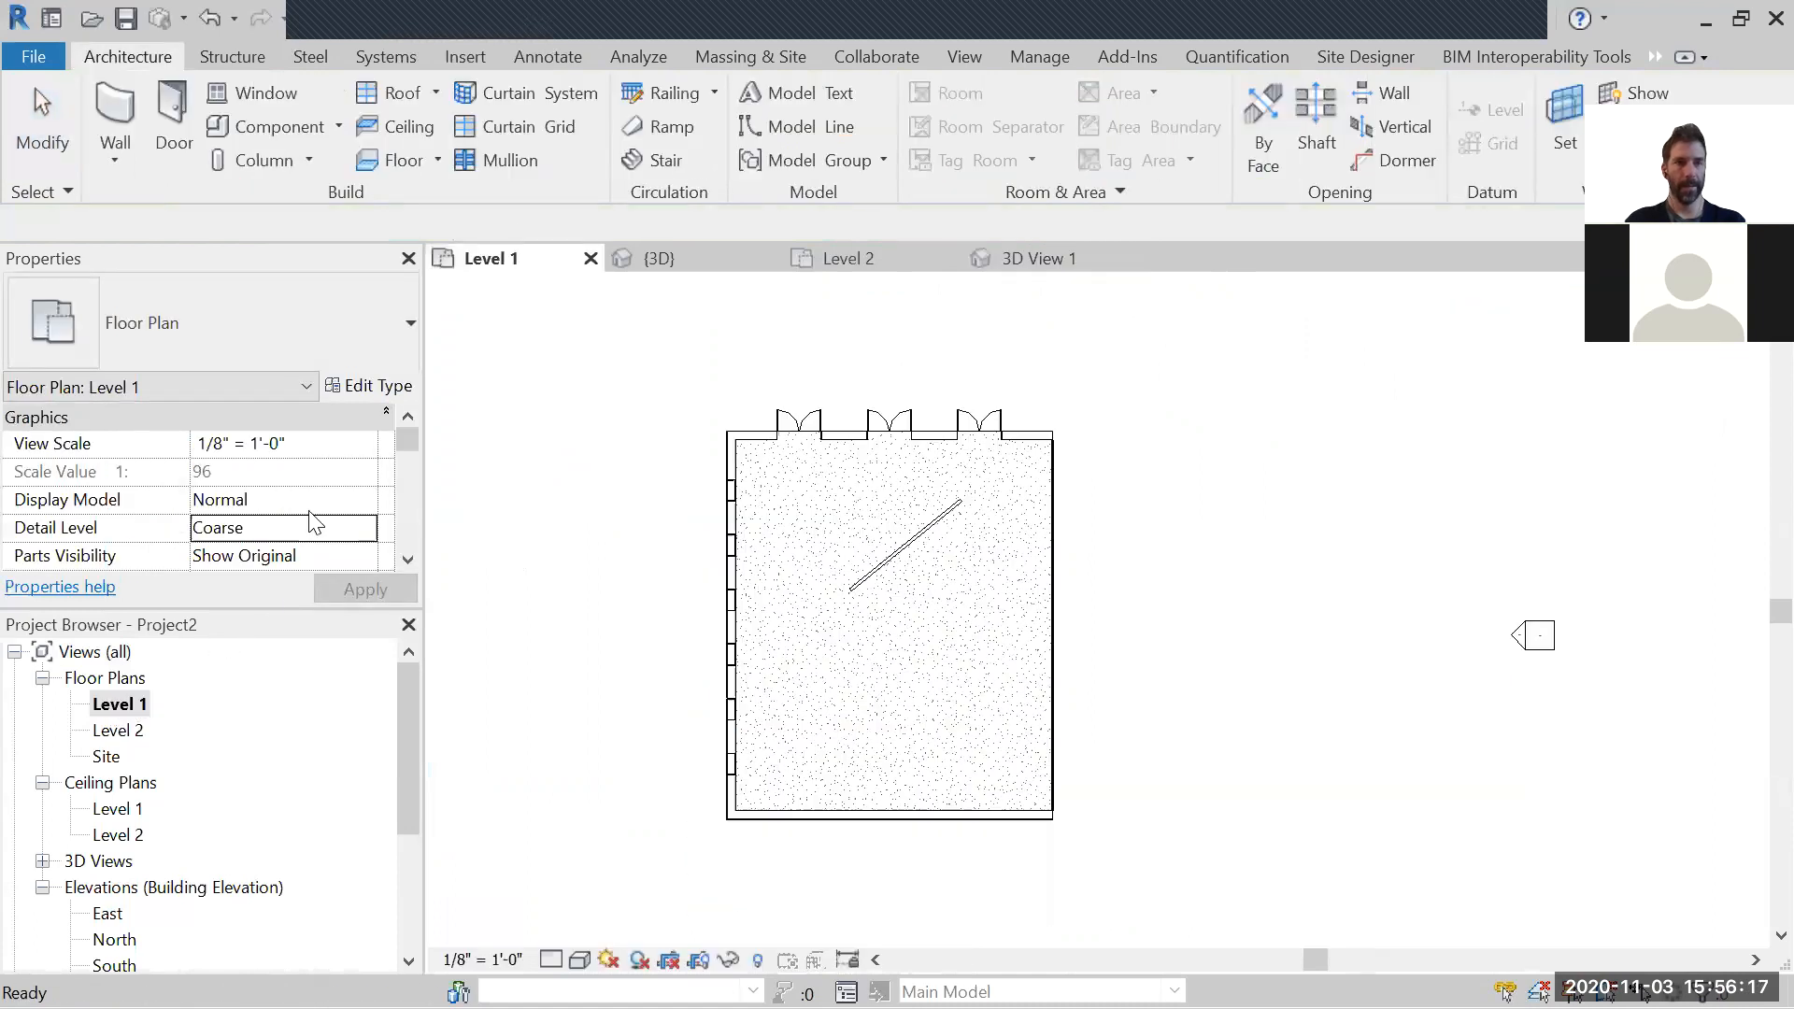
left_click(540, 21)
left_click(482, 88)
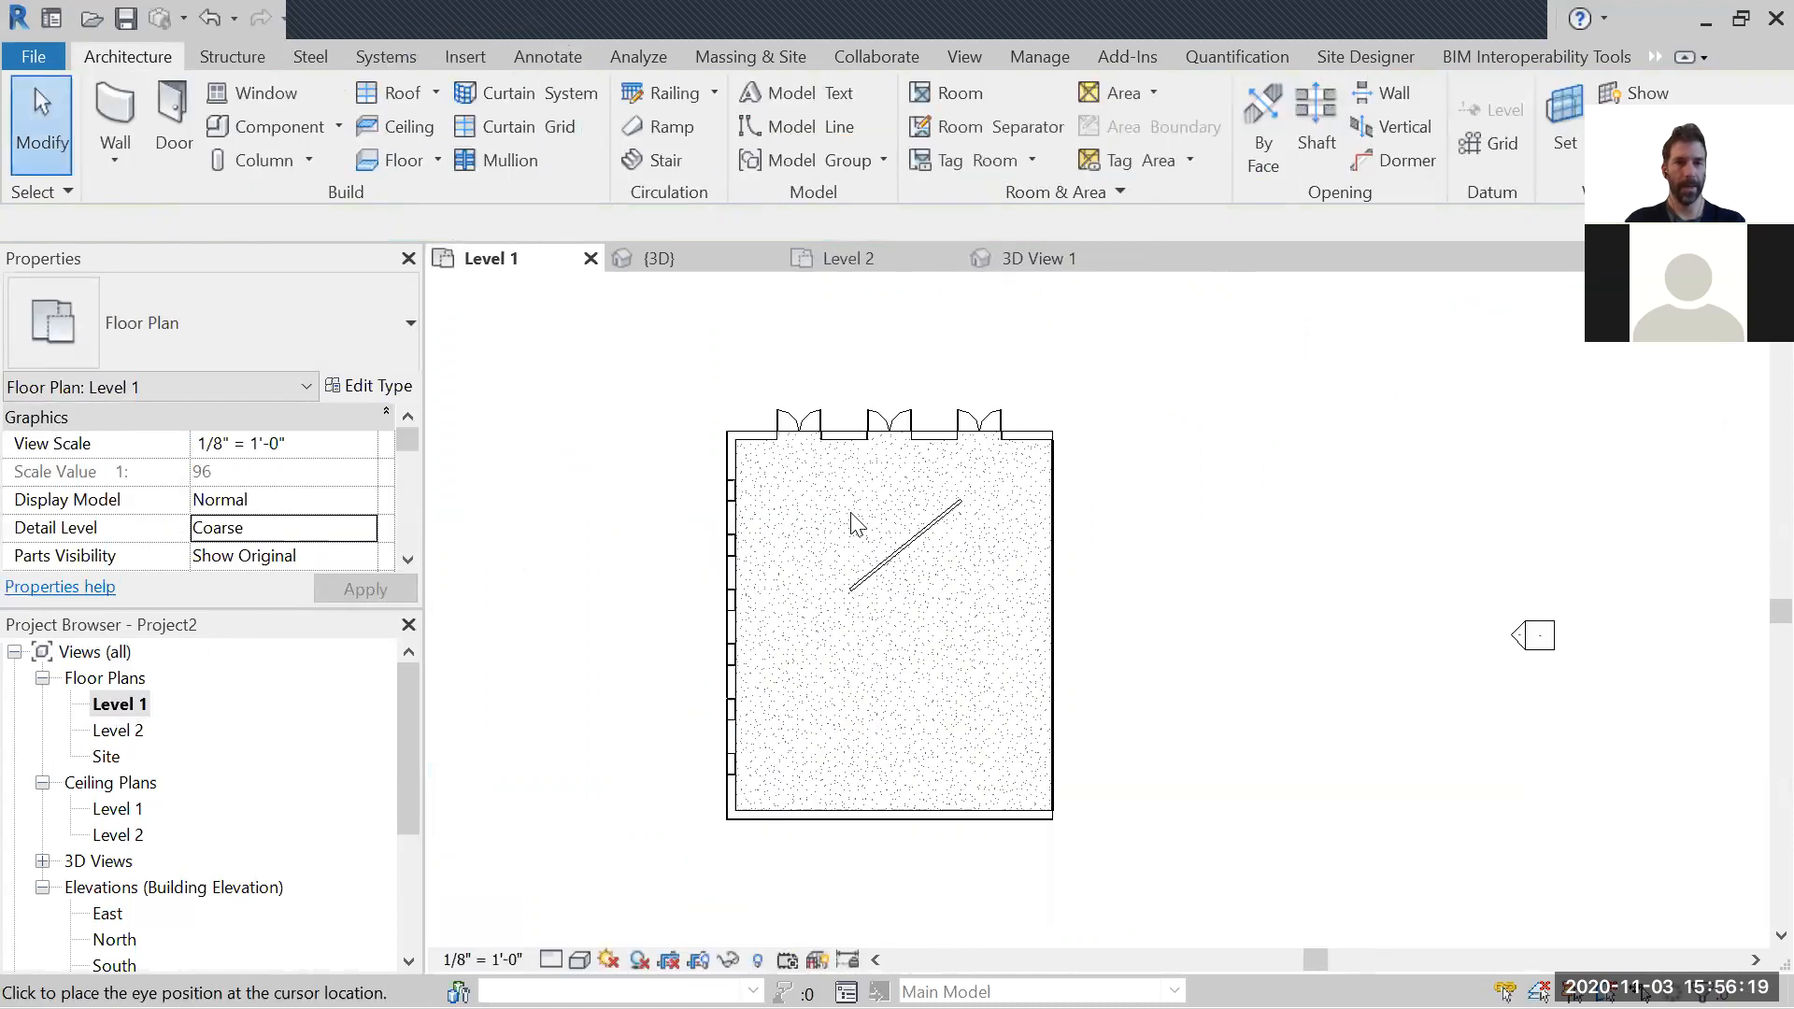
left_click(964, 781)
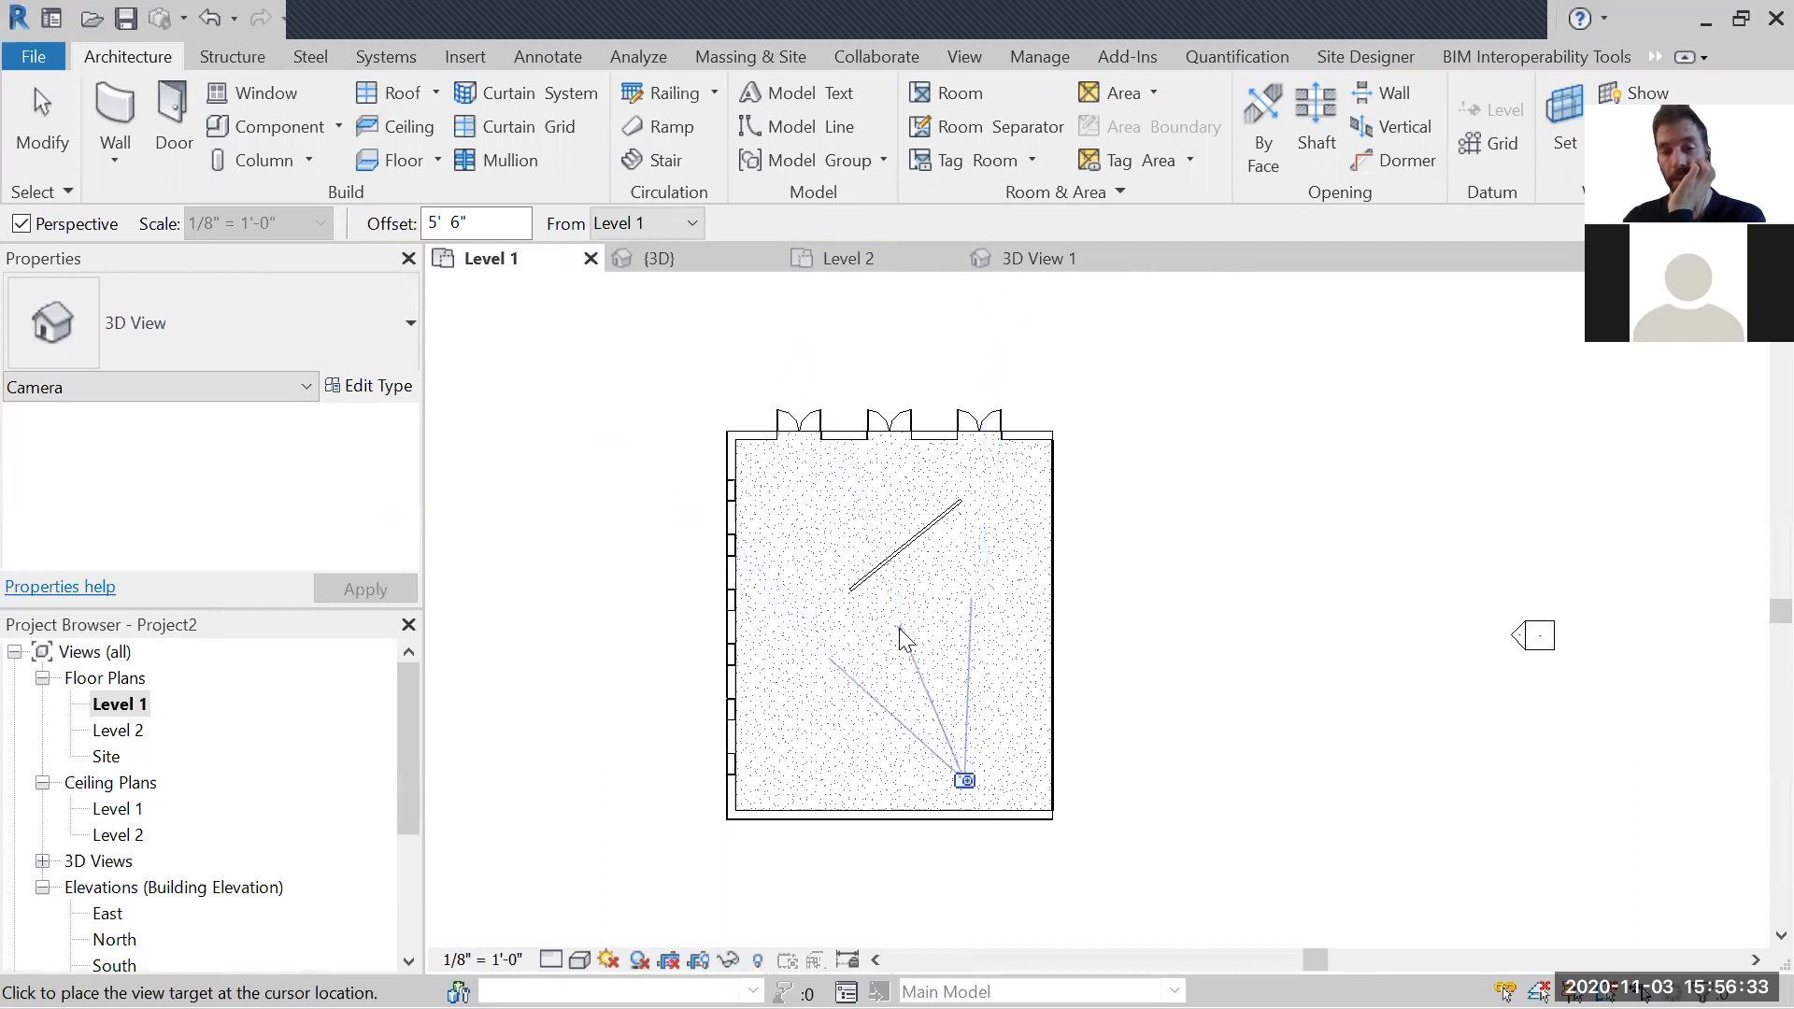
left_click(925, 704)
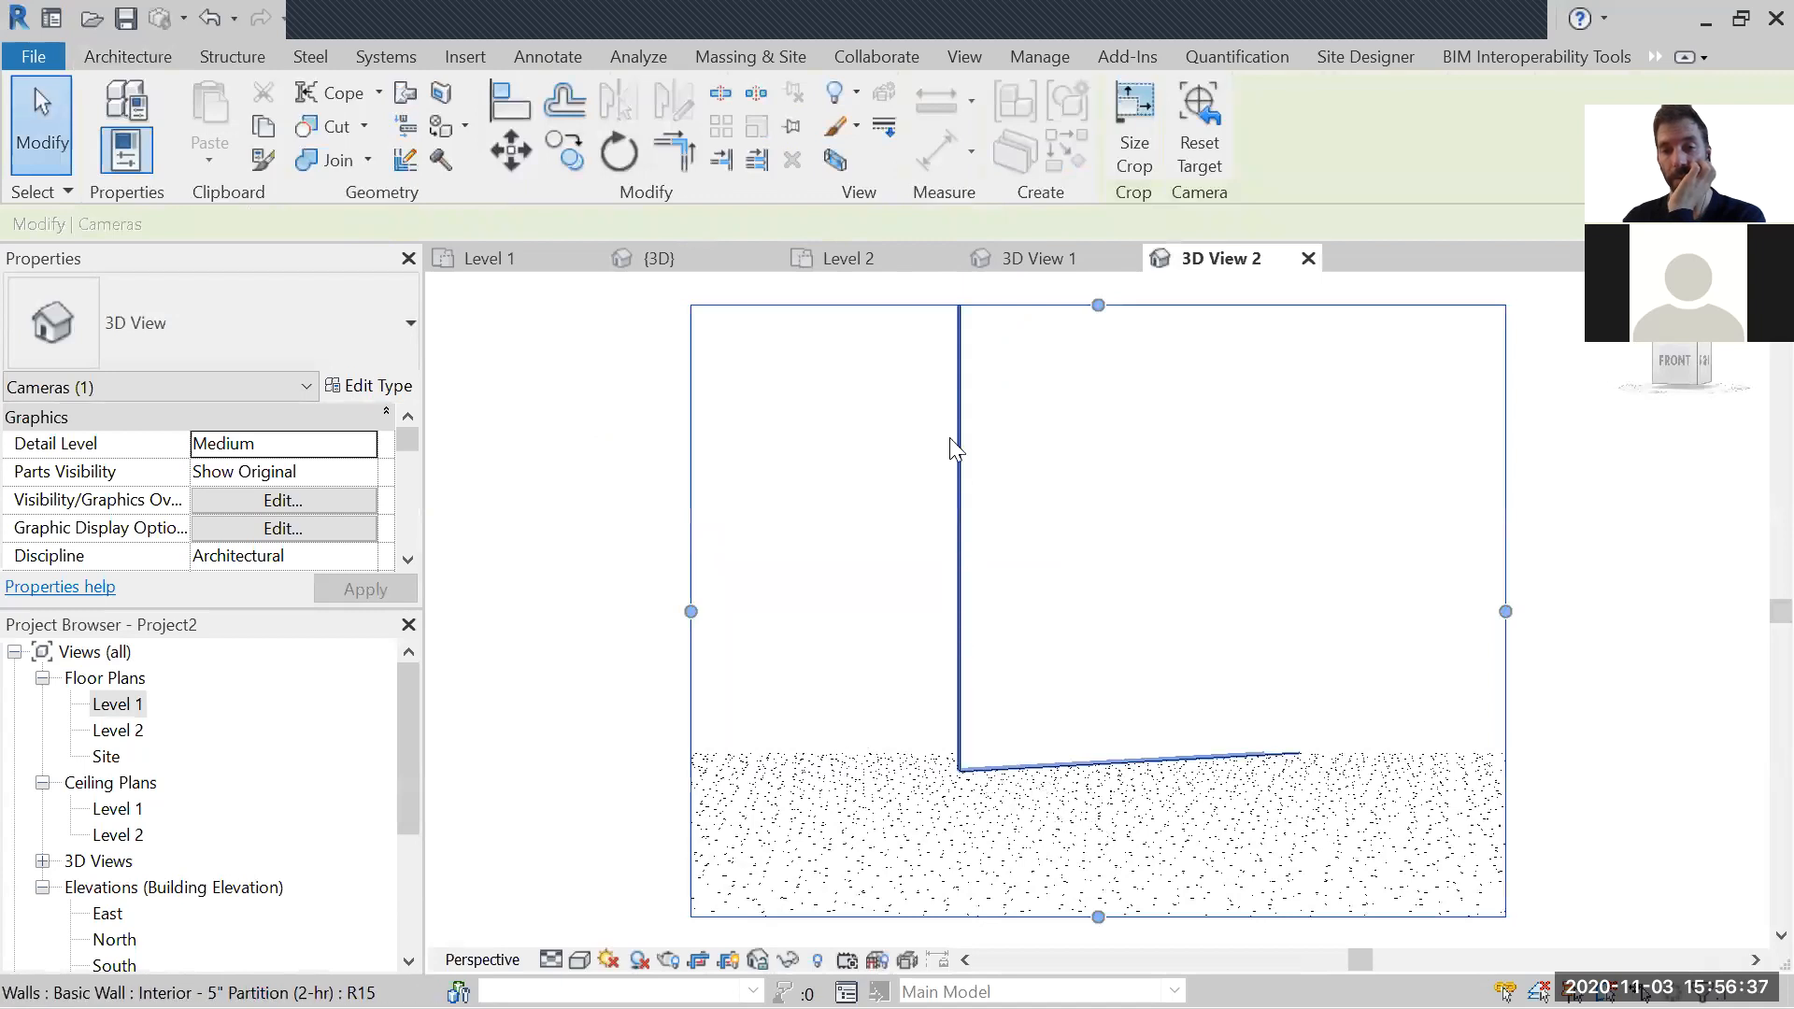
Step: Delete the second camera from the Level 1 floor plan
double_click(148, 706)
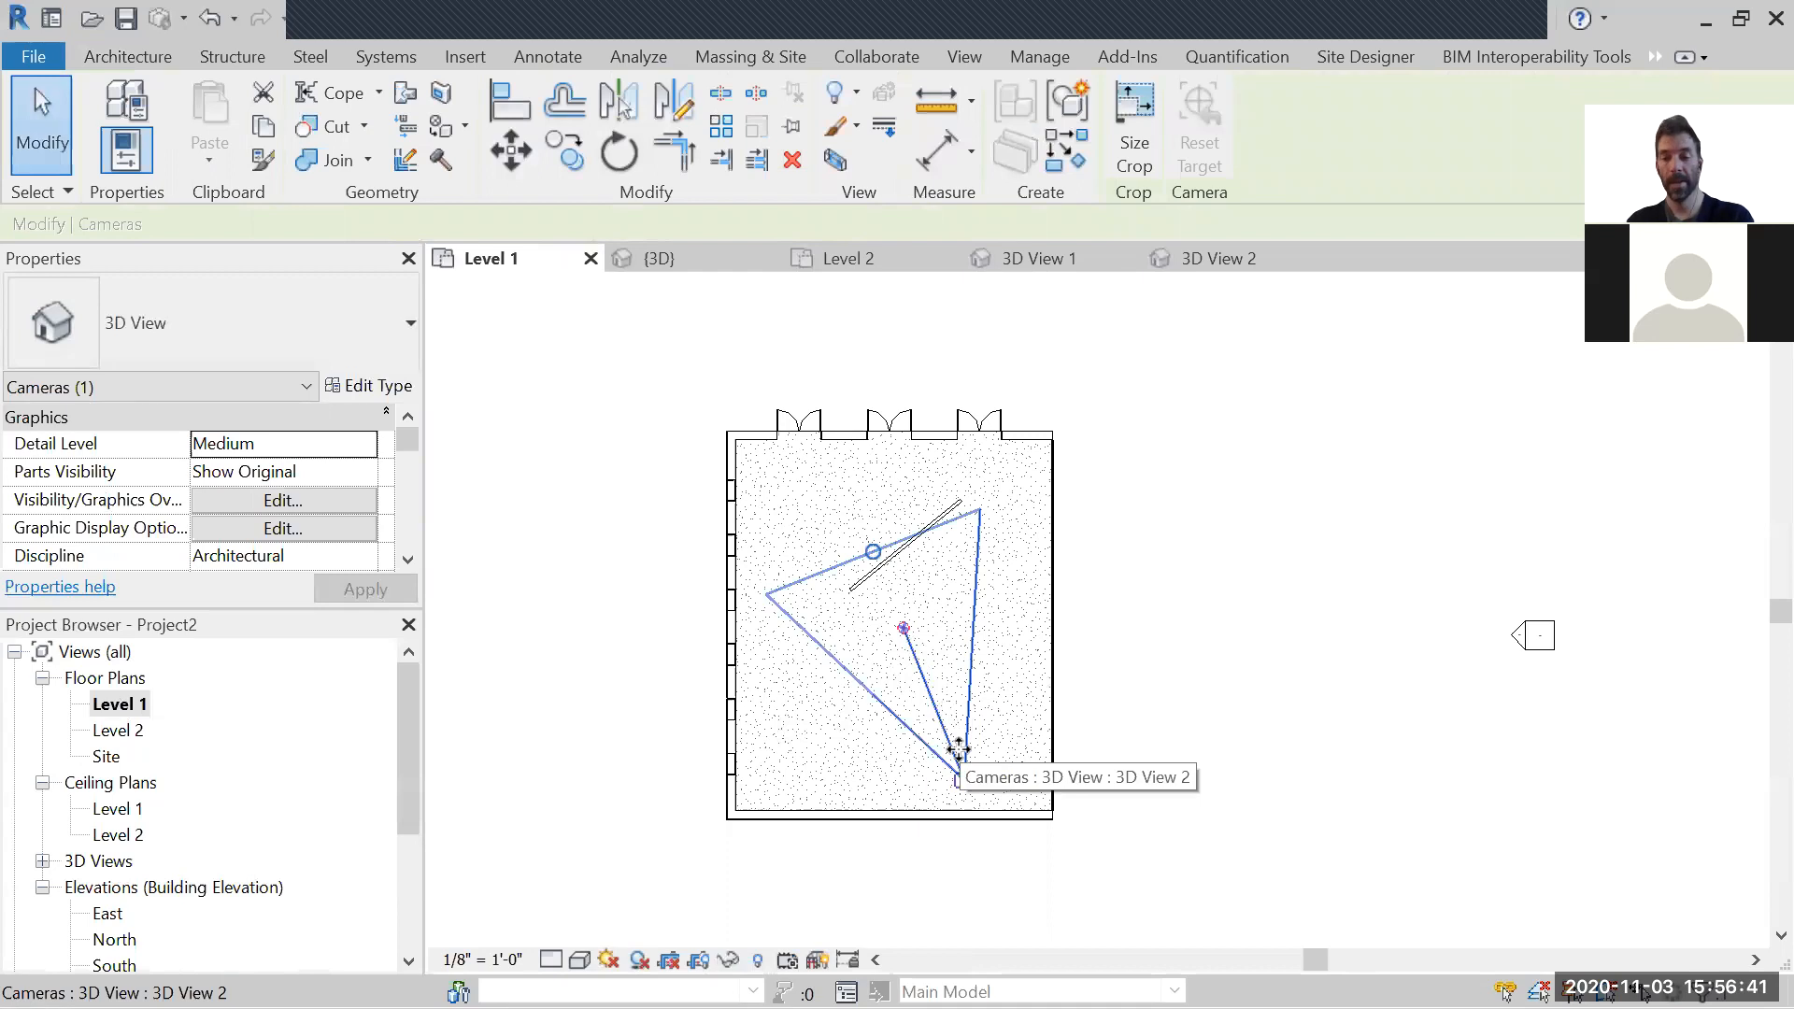
key("Delete")
left_click(1015, 608)
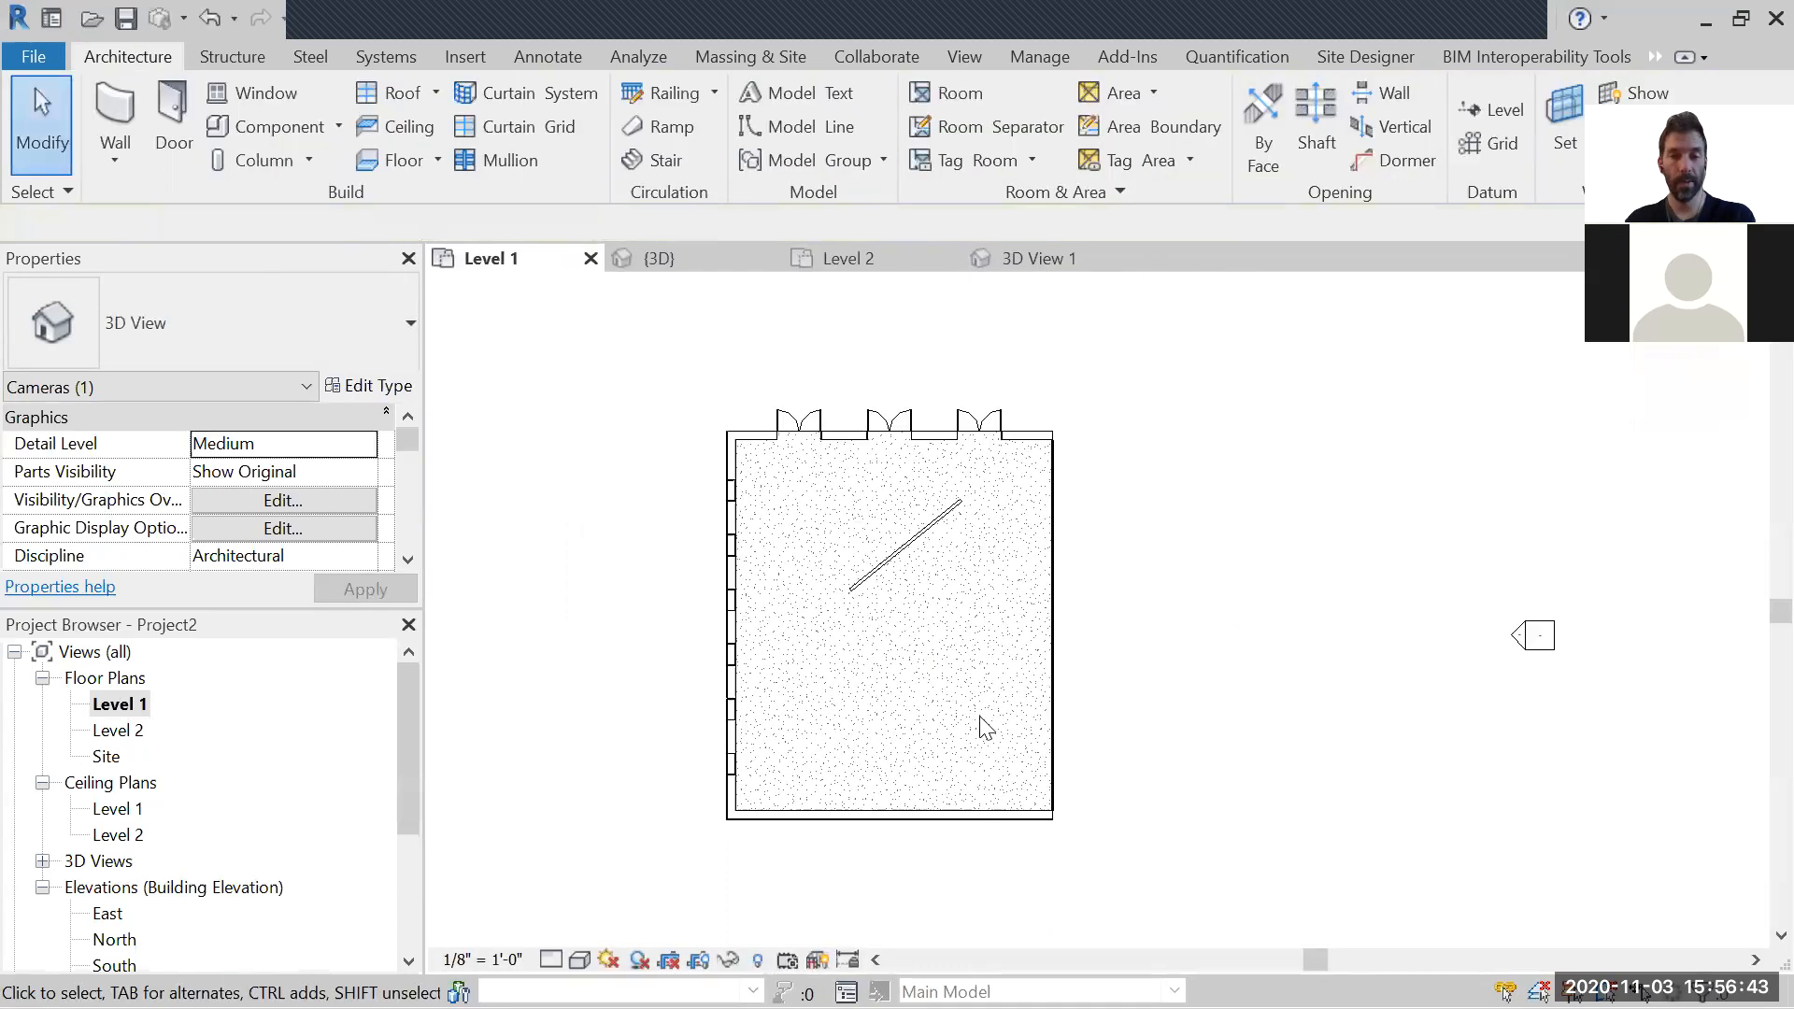
left_click(540, 19)
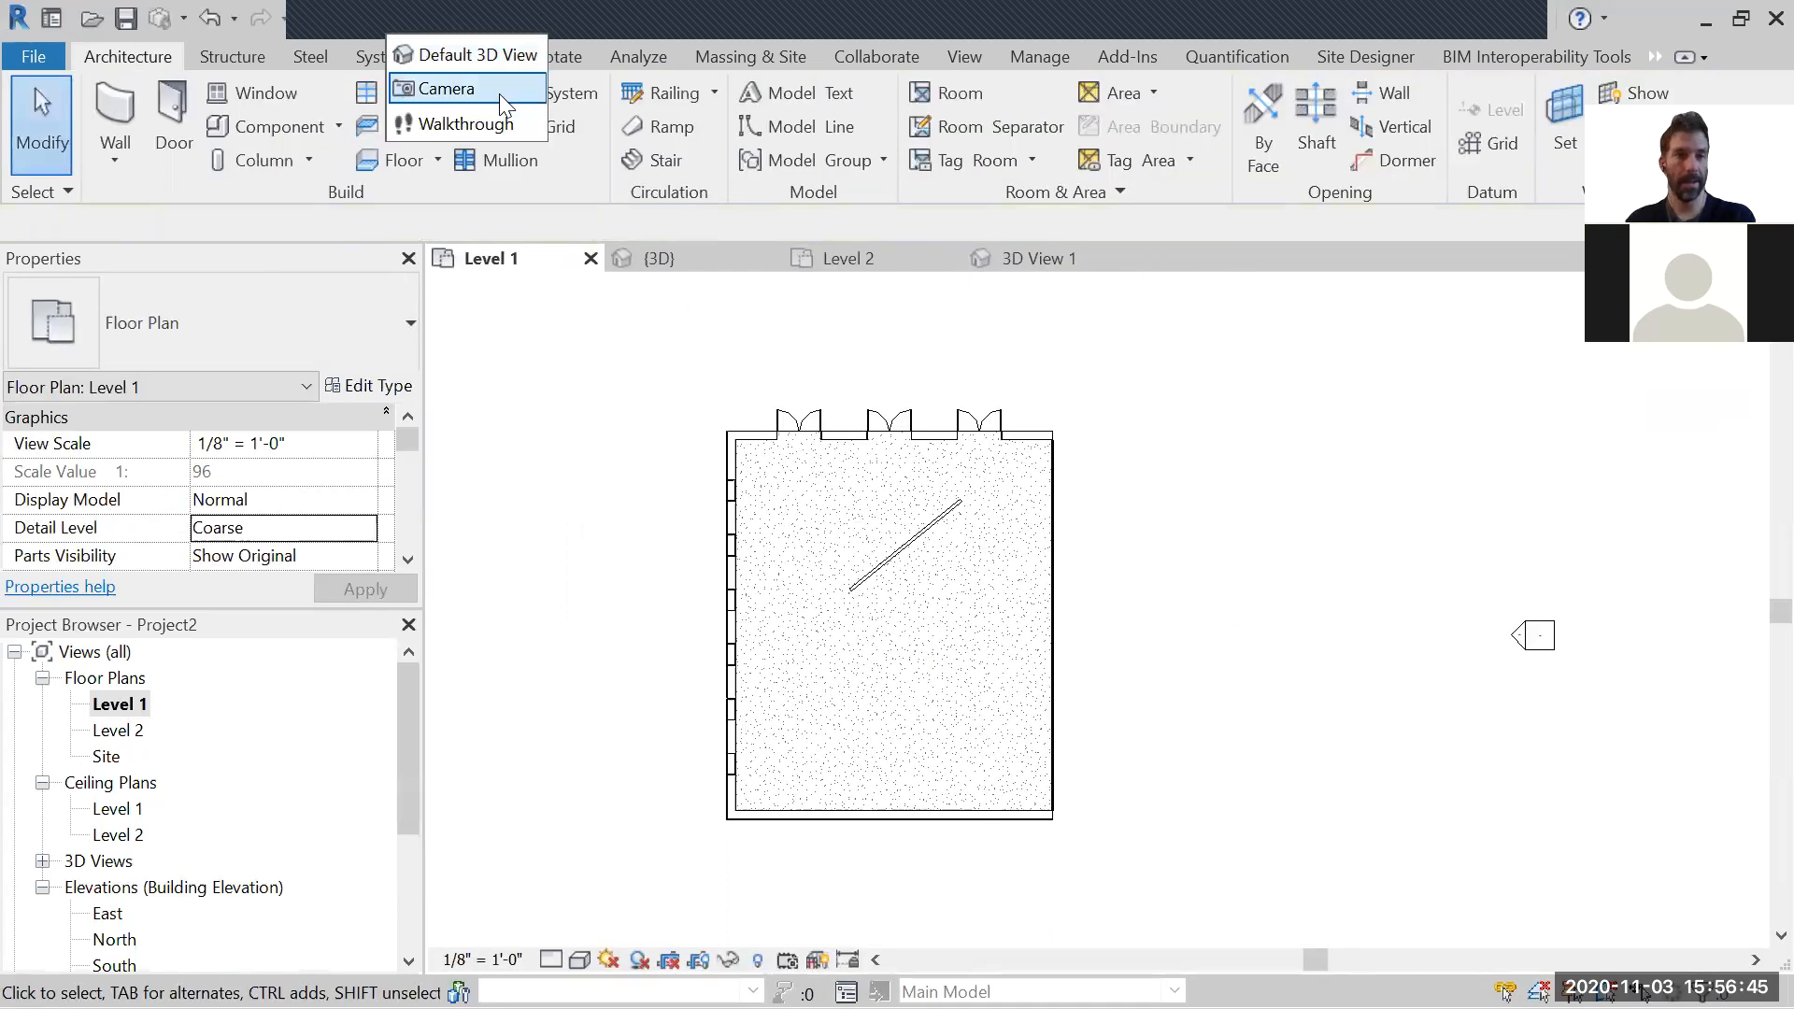
left_click(502, 96)
left_click(972, 789)
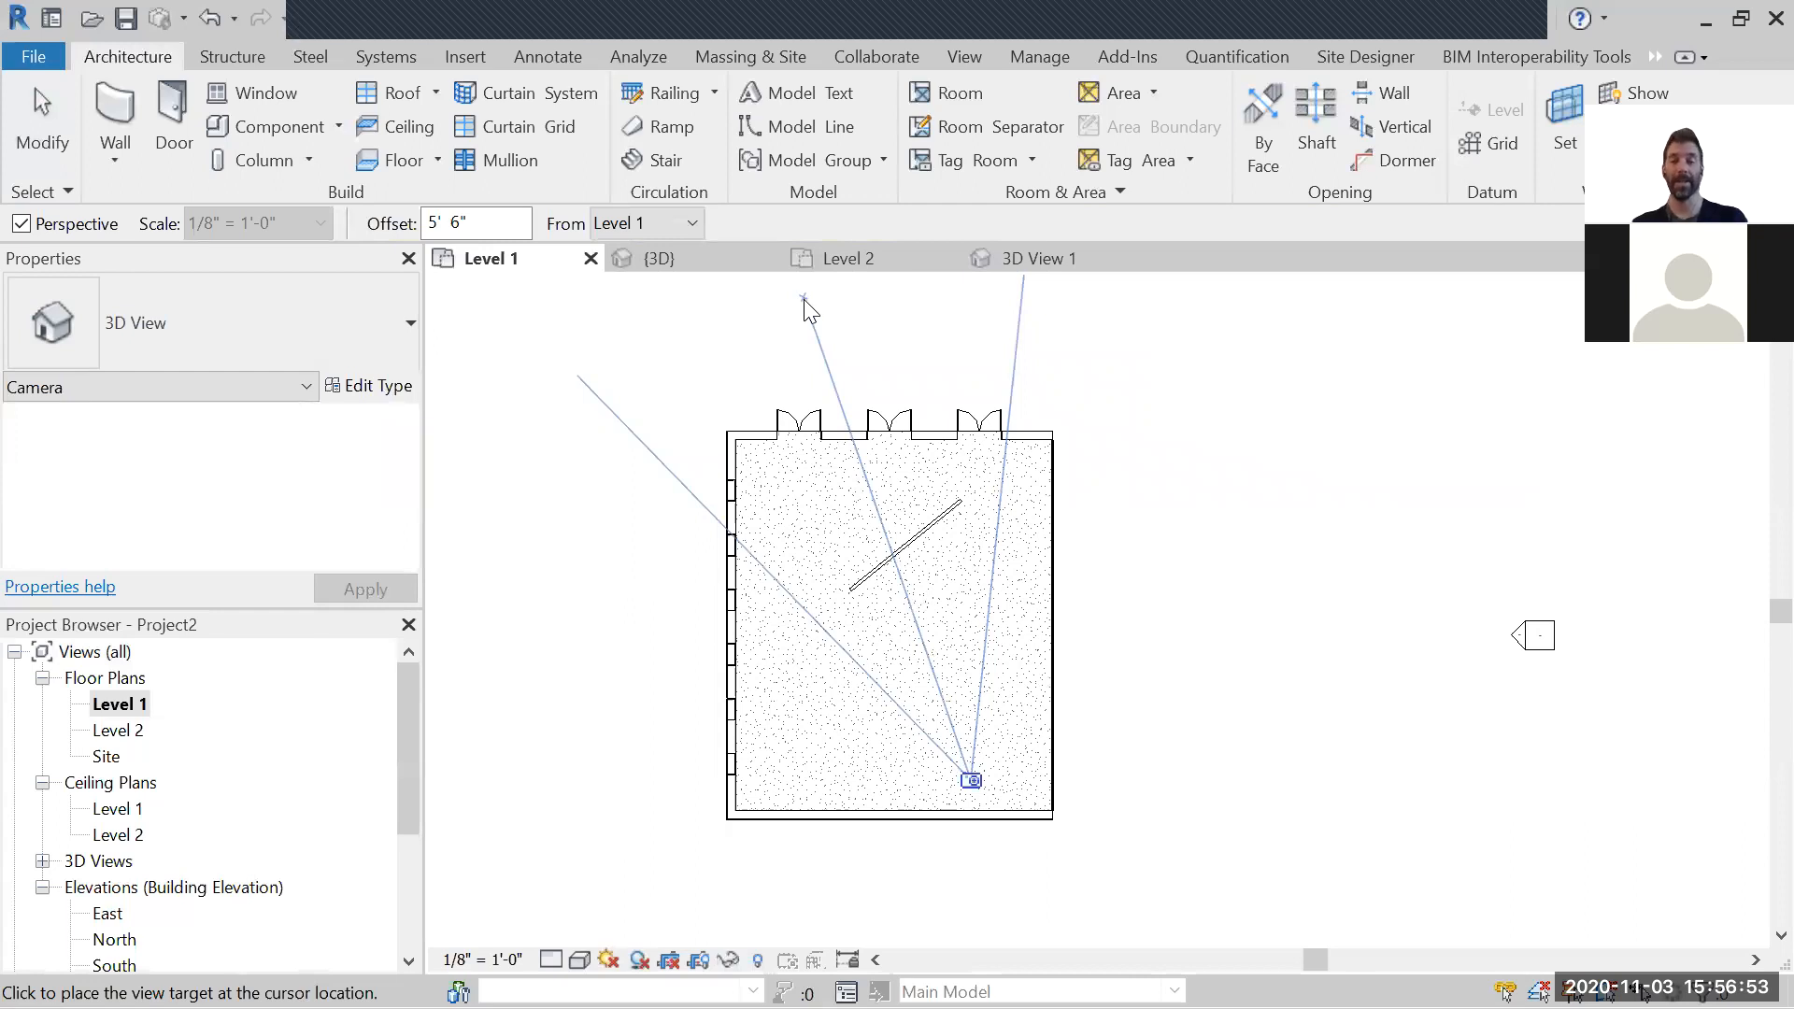
left_click(1272, 681)
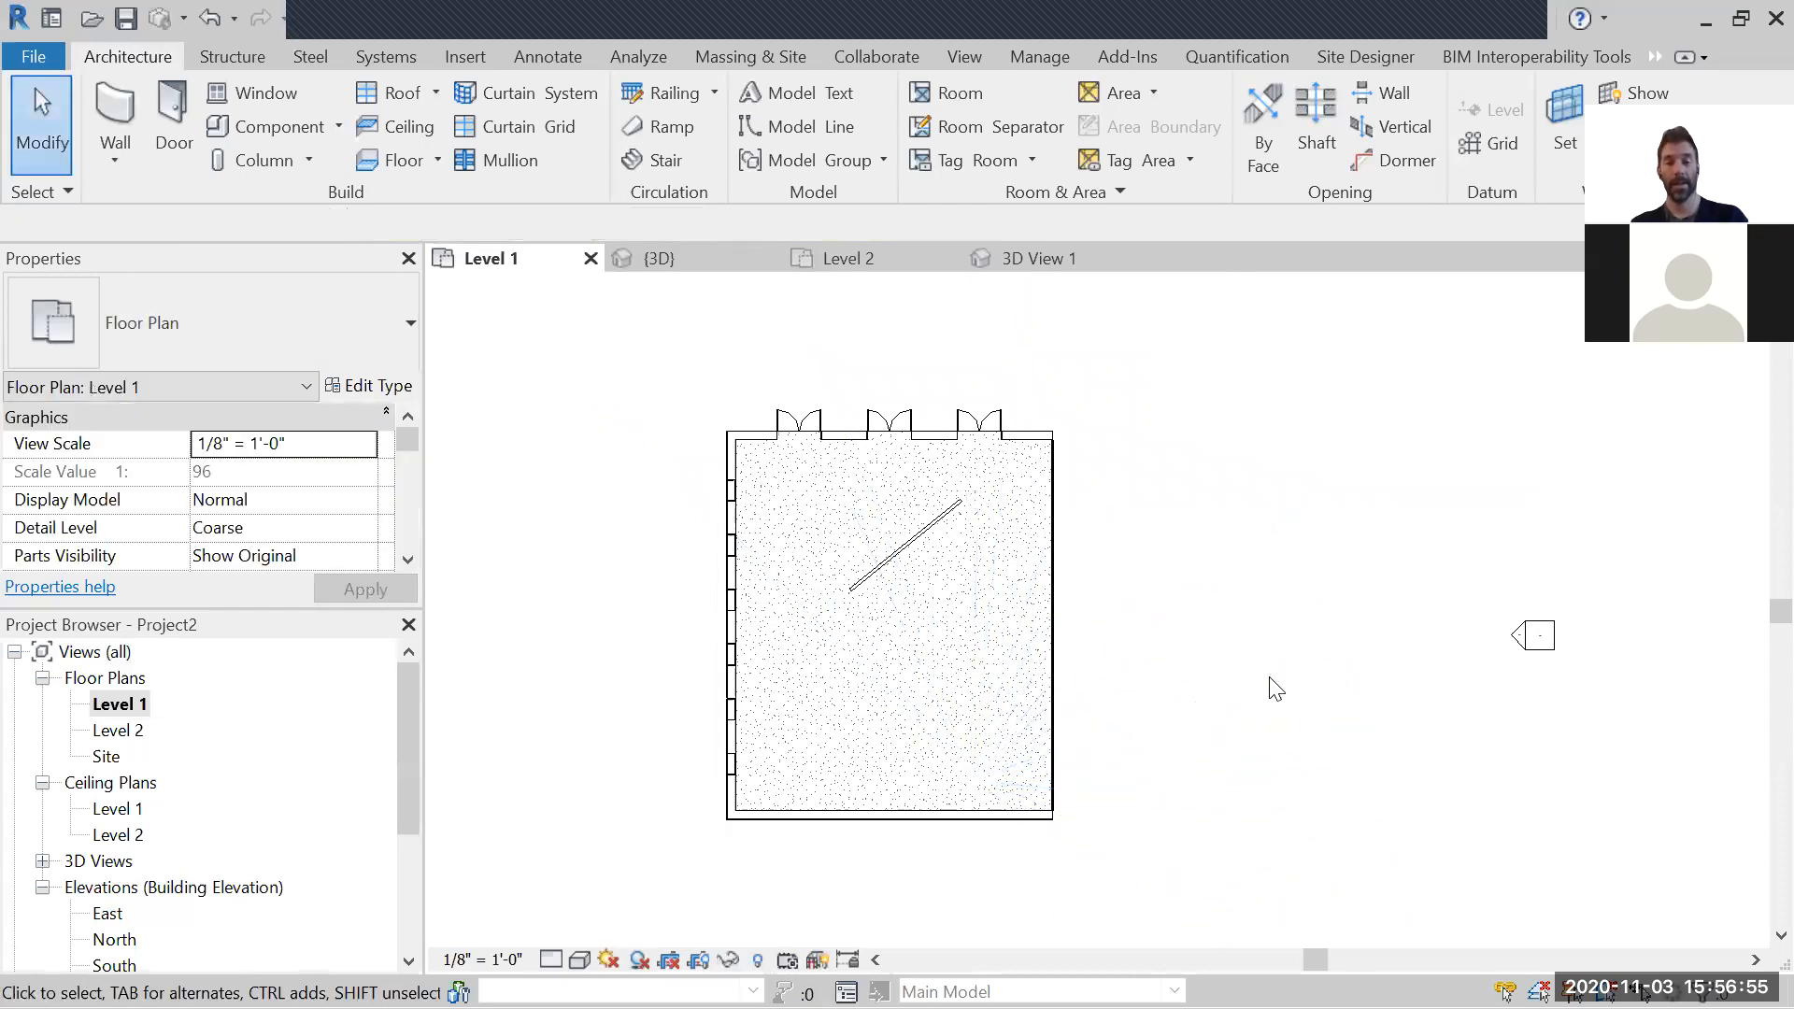
Step: Rename the camera view 3D View 1 as Render1
left_click_drag(409, 719, 404, 805)
left_click(42, 703)
left_click(127, 730)
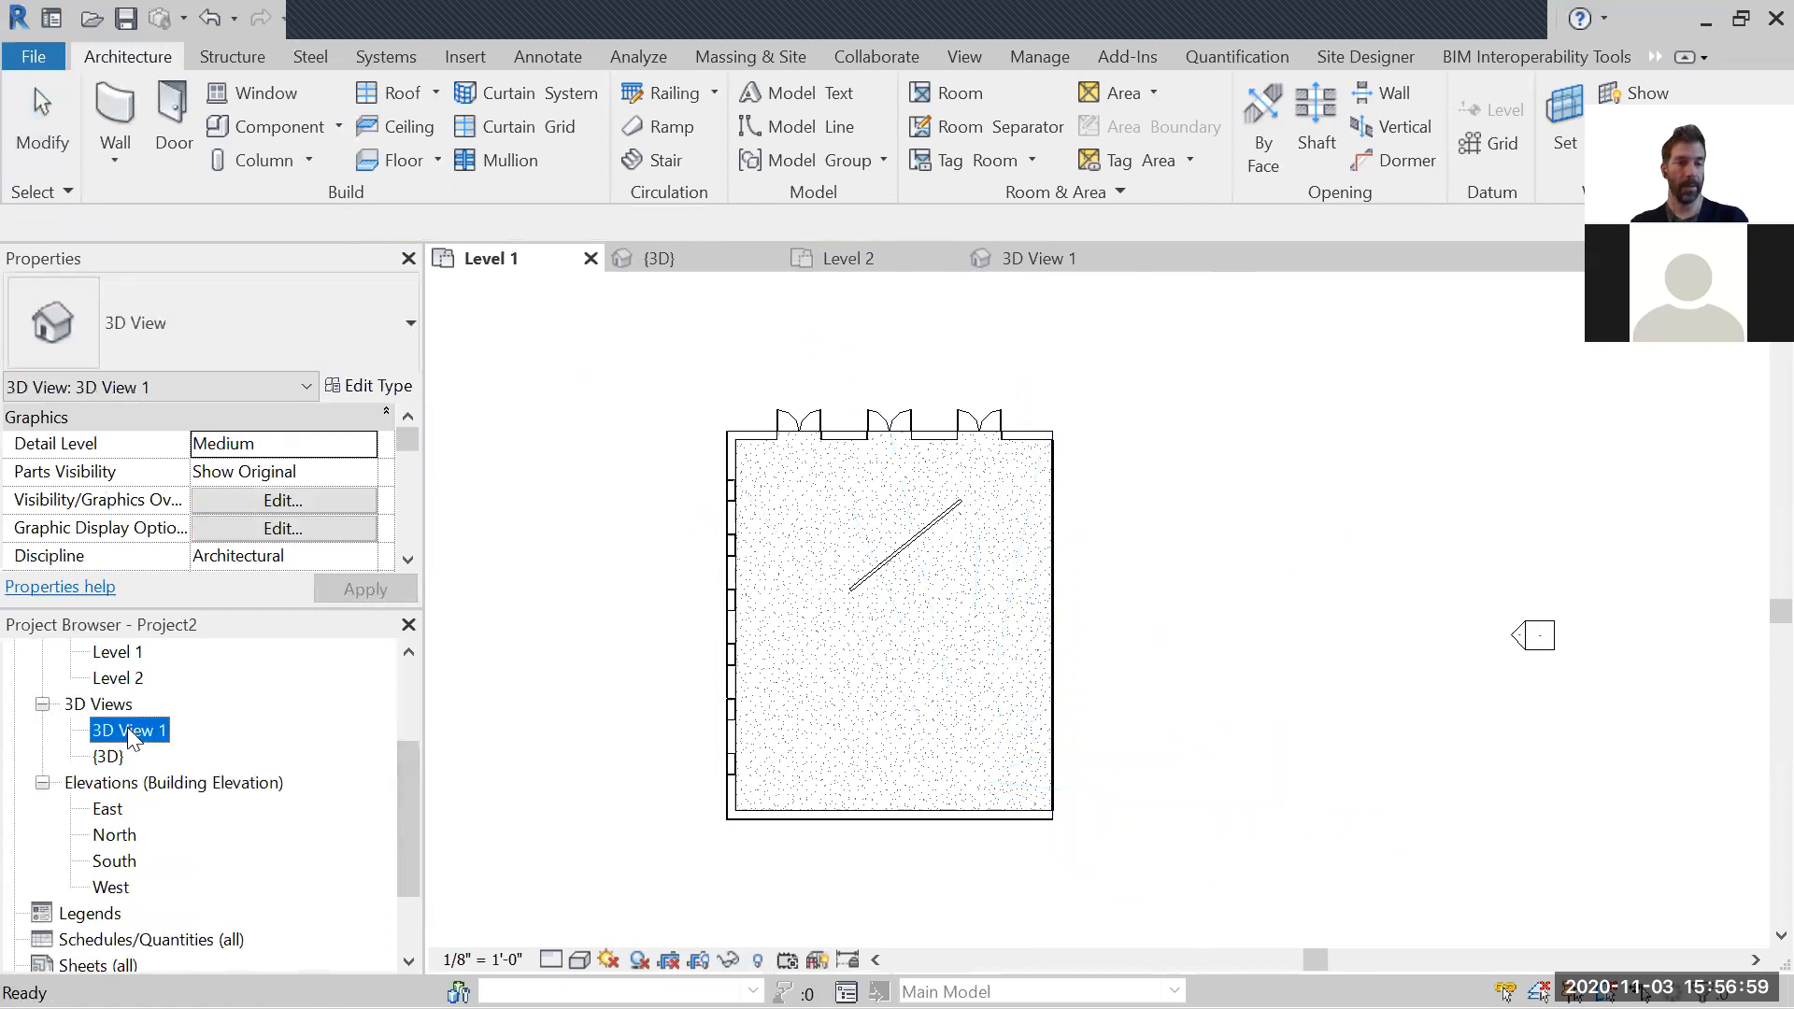
right_click(127, 727)
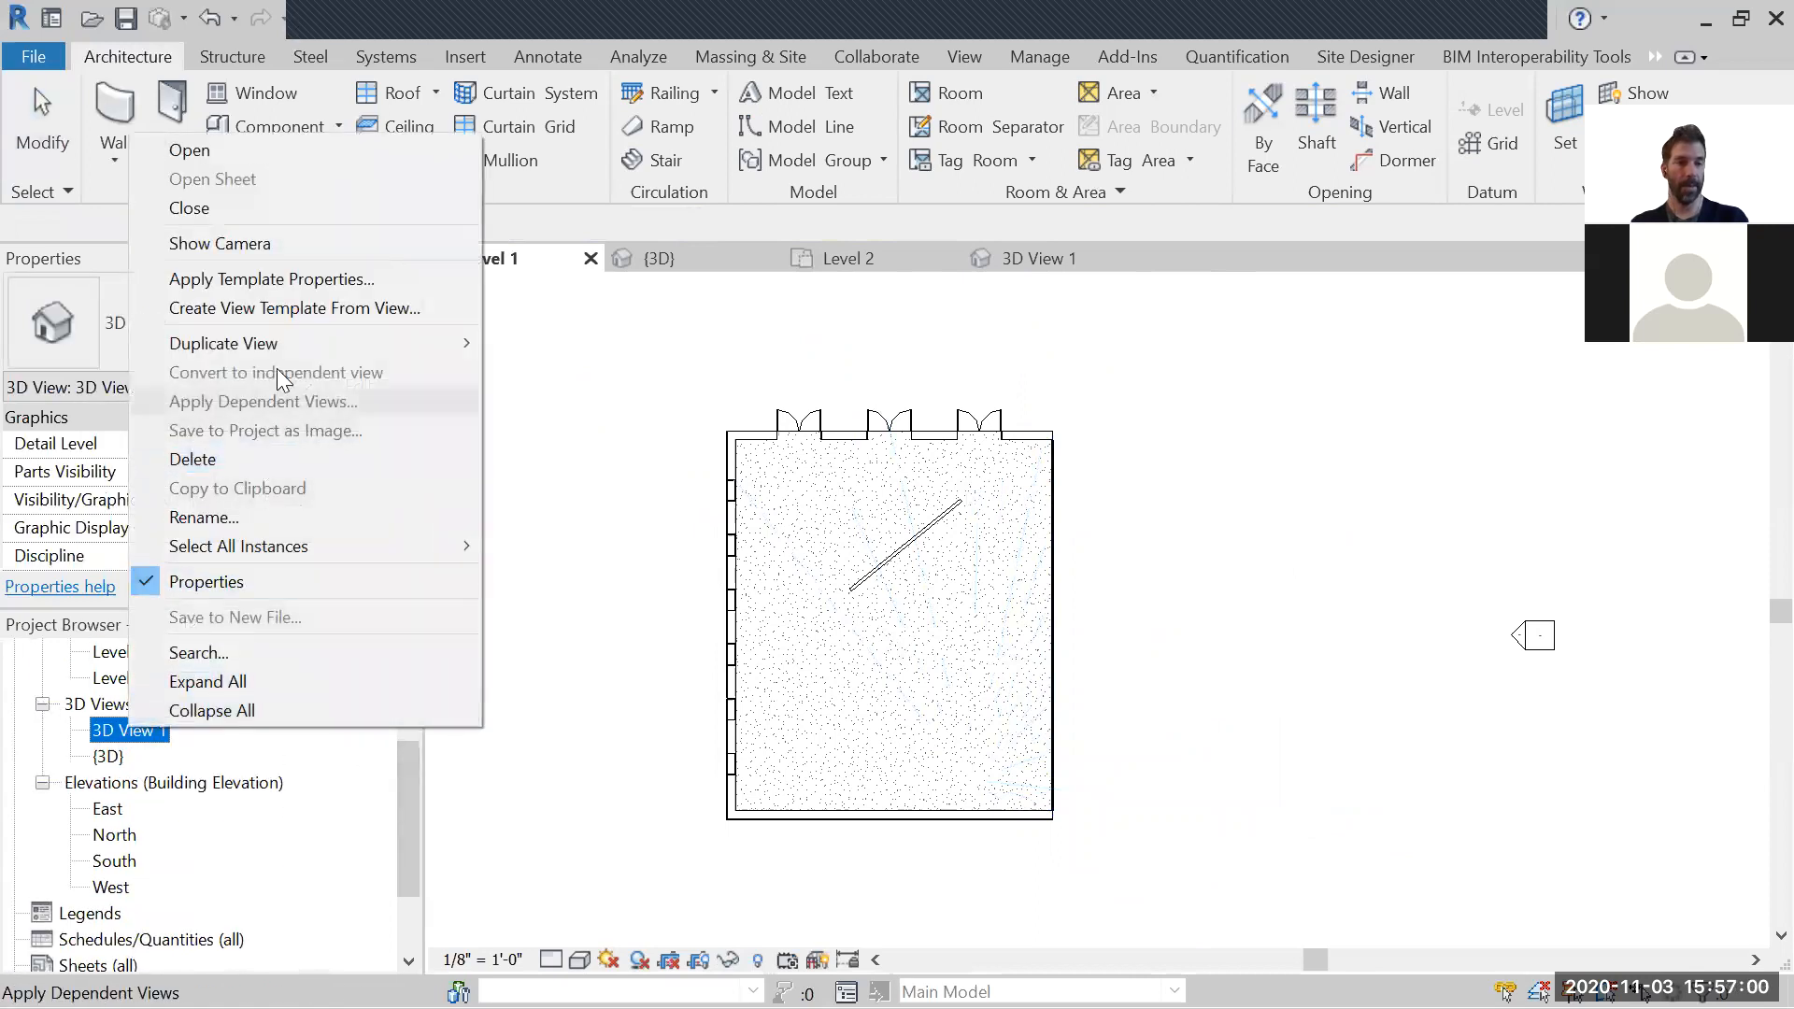
left_click(267, 516)
type("Render1")
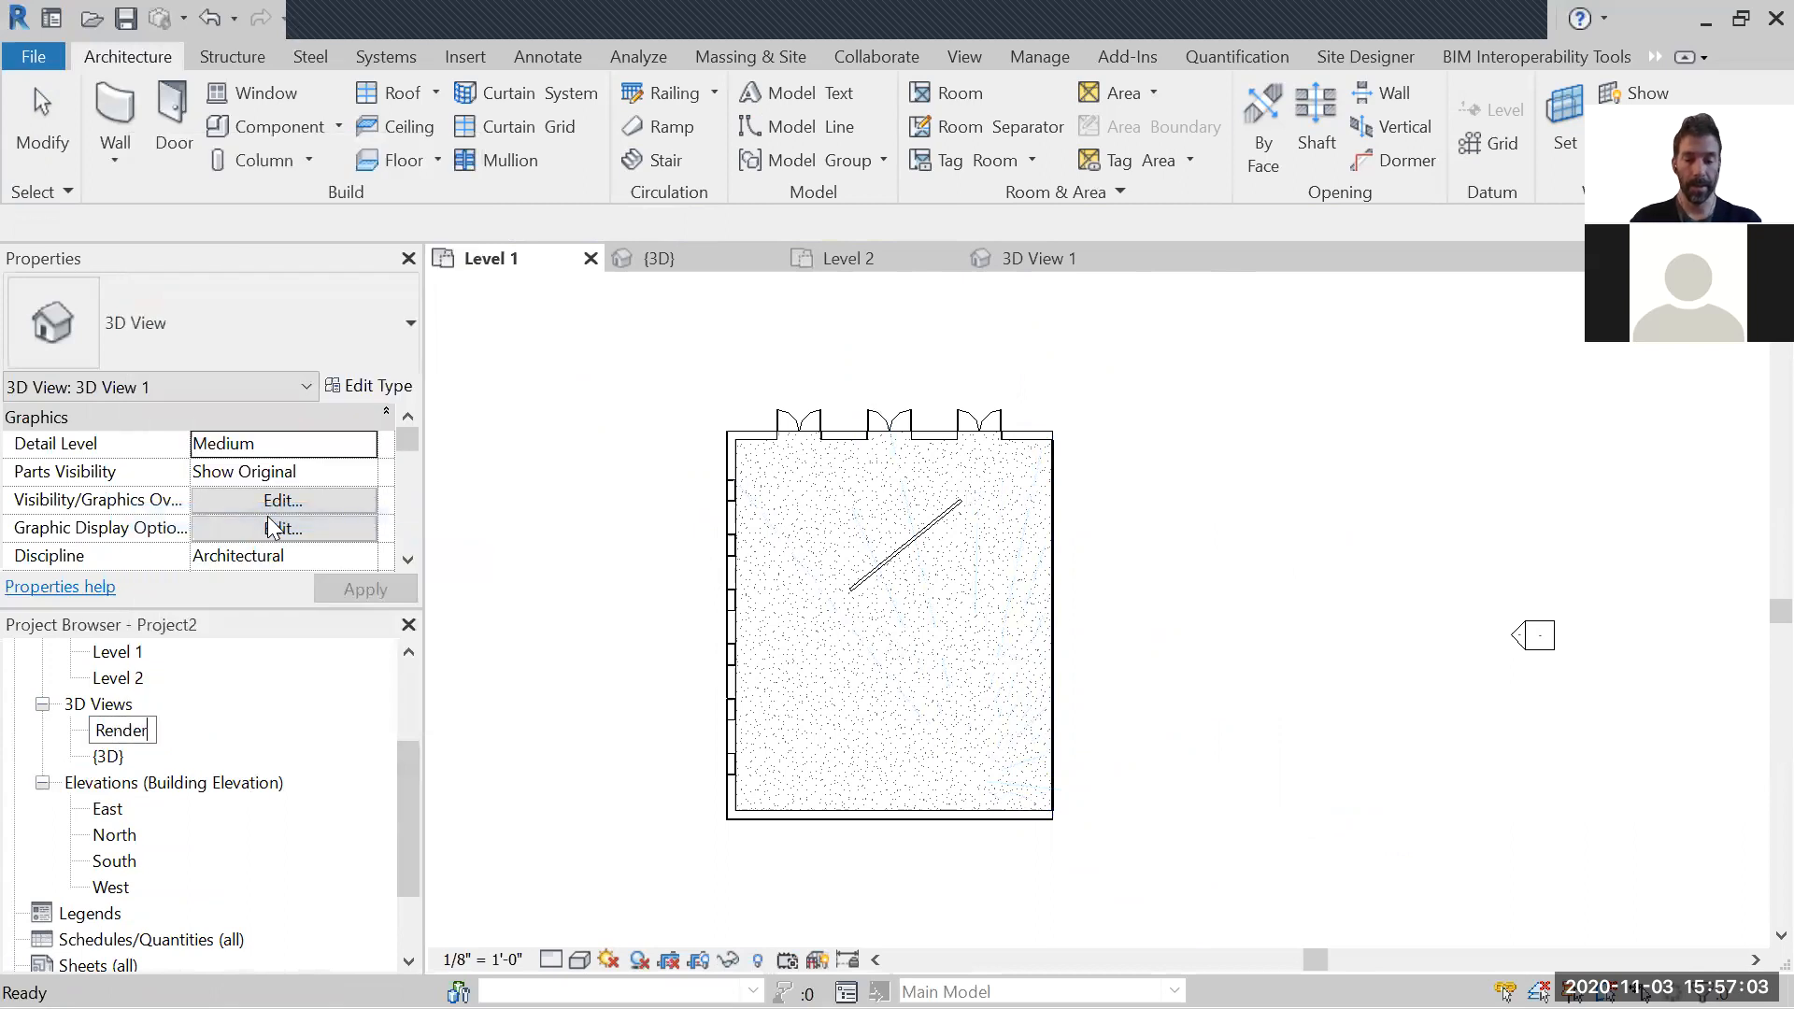
key("Return")
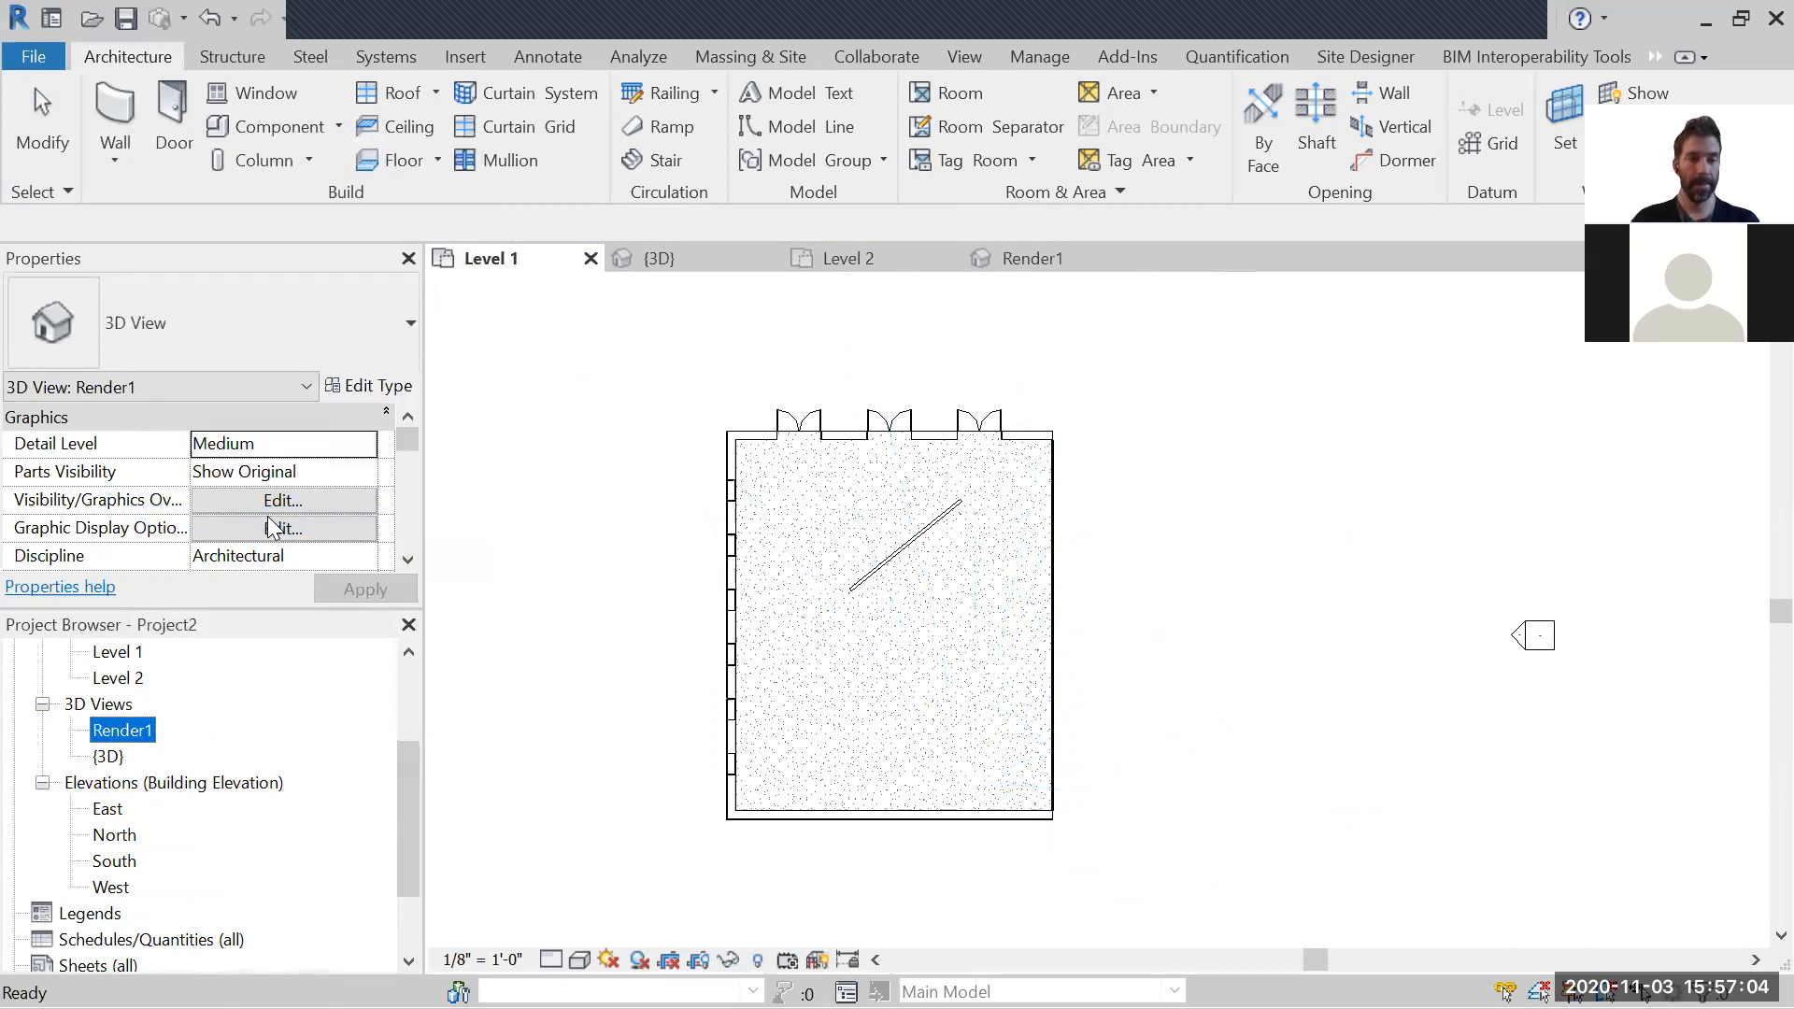
Step: Open the Render1 view and widen its crop region on both sides and upward, trimming the upper and lower edges slightly
double_click(140, 733)
scroll(1198, 617, "down", 2)
middle_click_drag(1438, 537, 1345, 549)
left_click(1258, 505)
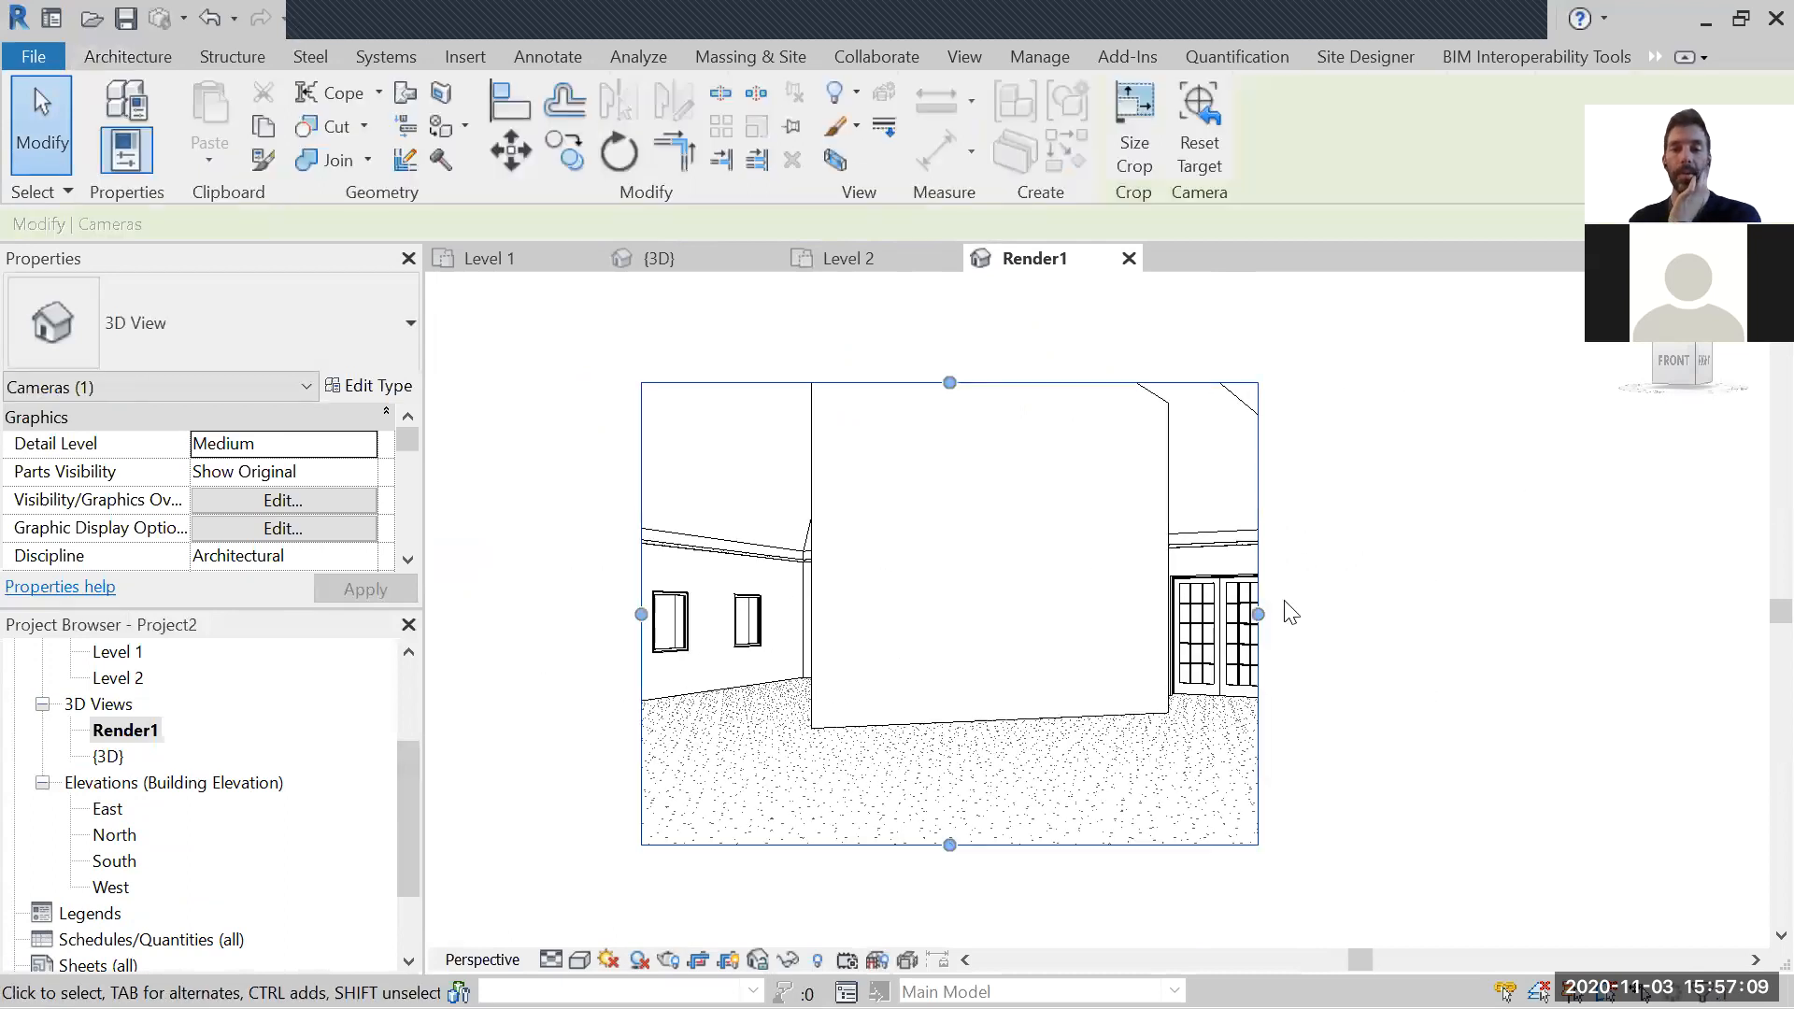
left_click_drag(1258, 614, 1478, 610)
scroll(1369, 575, "down", 2)
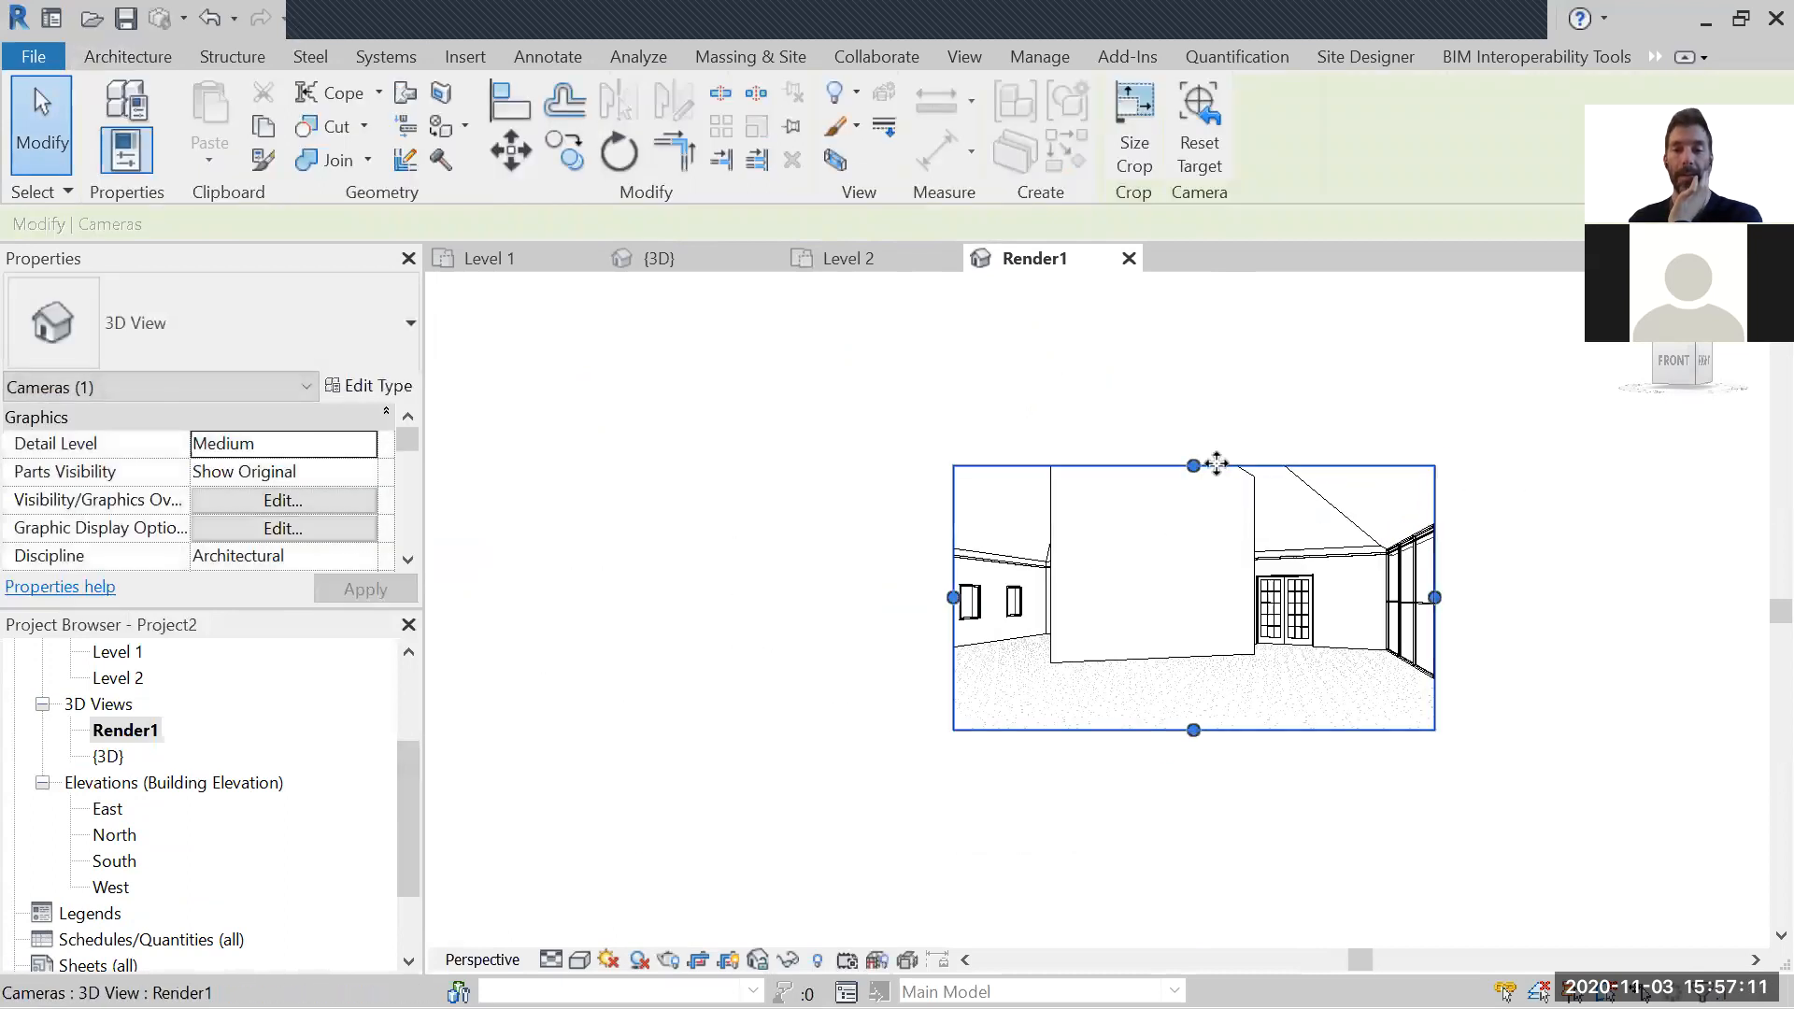
left_click_drag(1193, 465, 1194, 304)
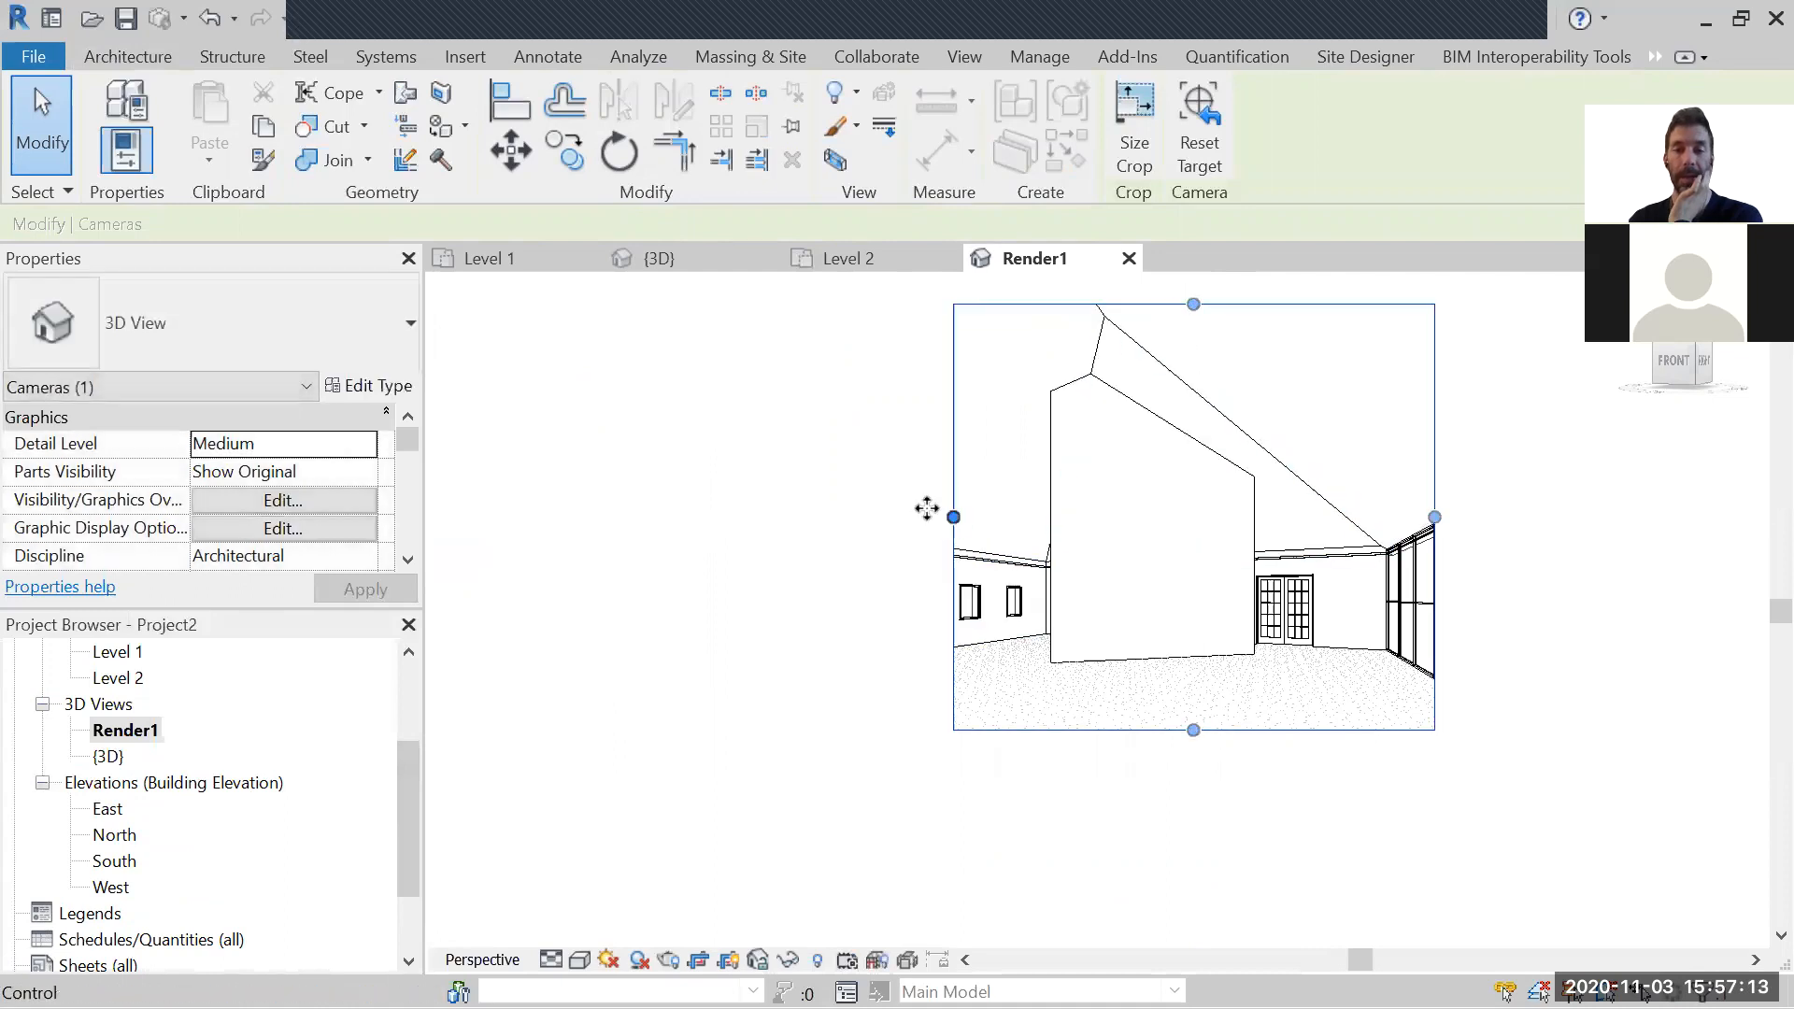
left_click_drag(951, 517, 810, 517)
left_click_drag(1122, 304, 1121, 311)
left_click_drag(1121, 730, 1121, 710)
left_click(1279, 651)
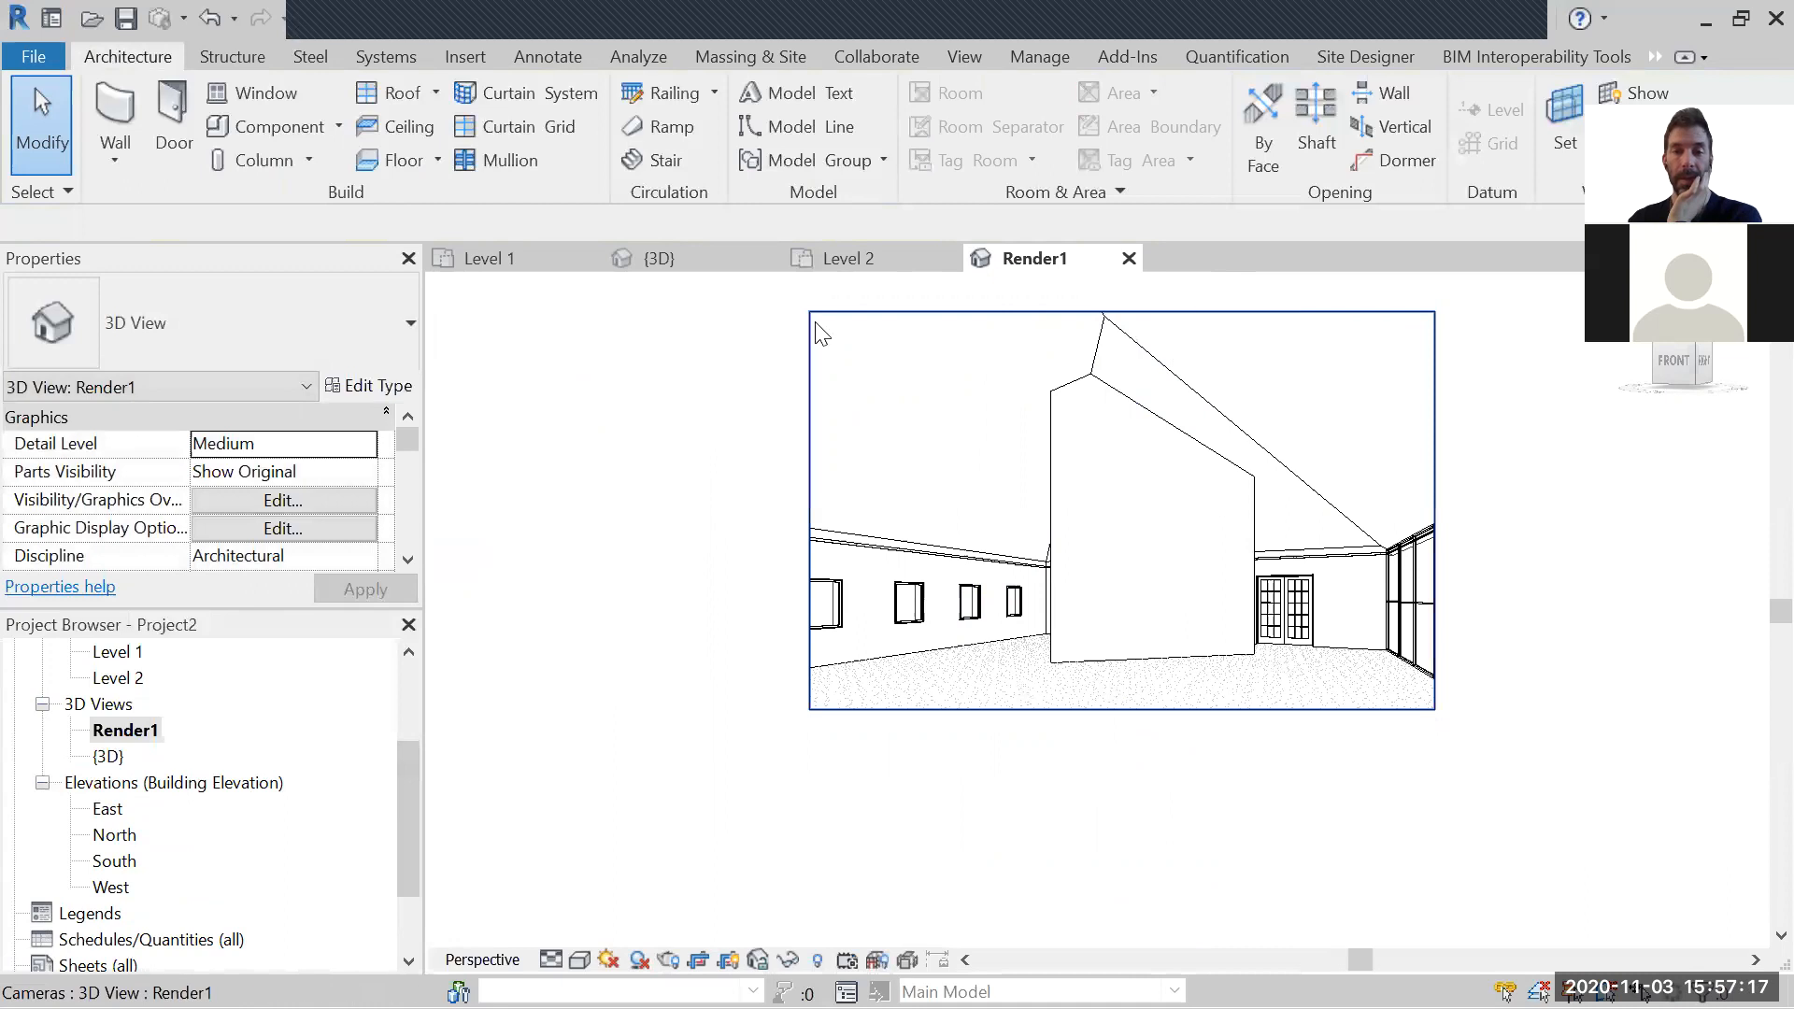
Step: Extend the Render1 crop region a little further upward and outward on the curtain wall side
middle_click_drag(1129, 755, 1095, 801)
scroll(1095, 801, "up", 1)
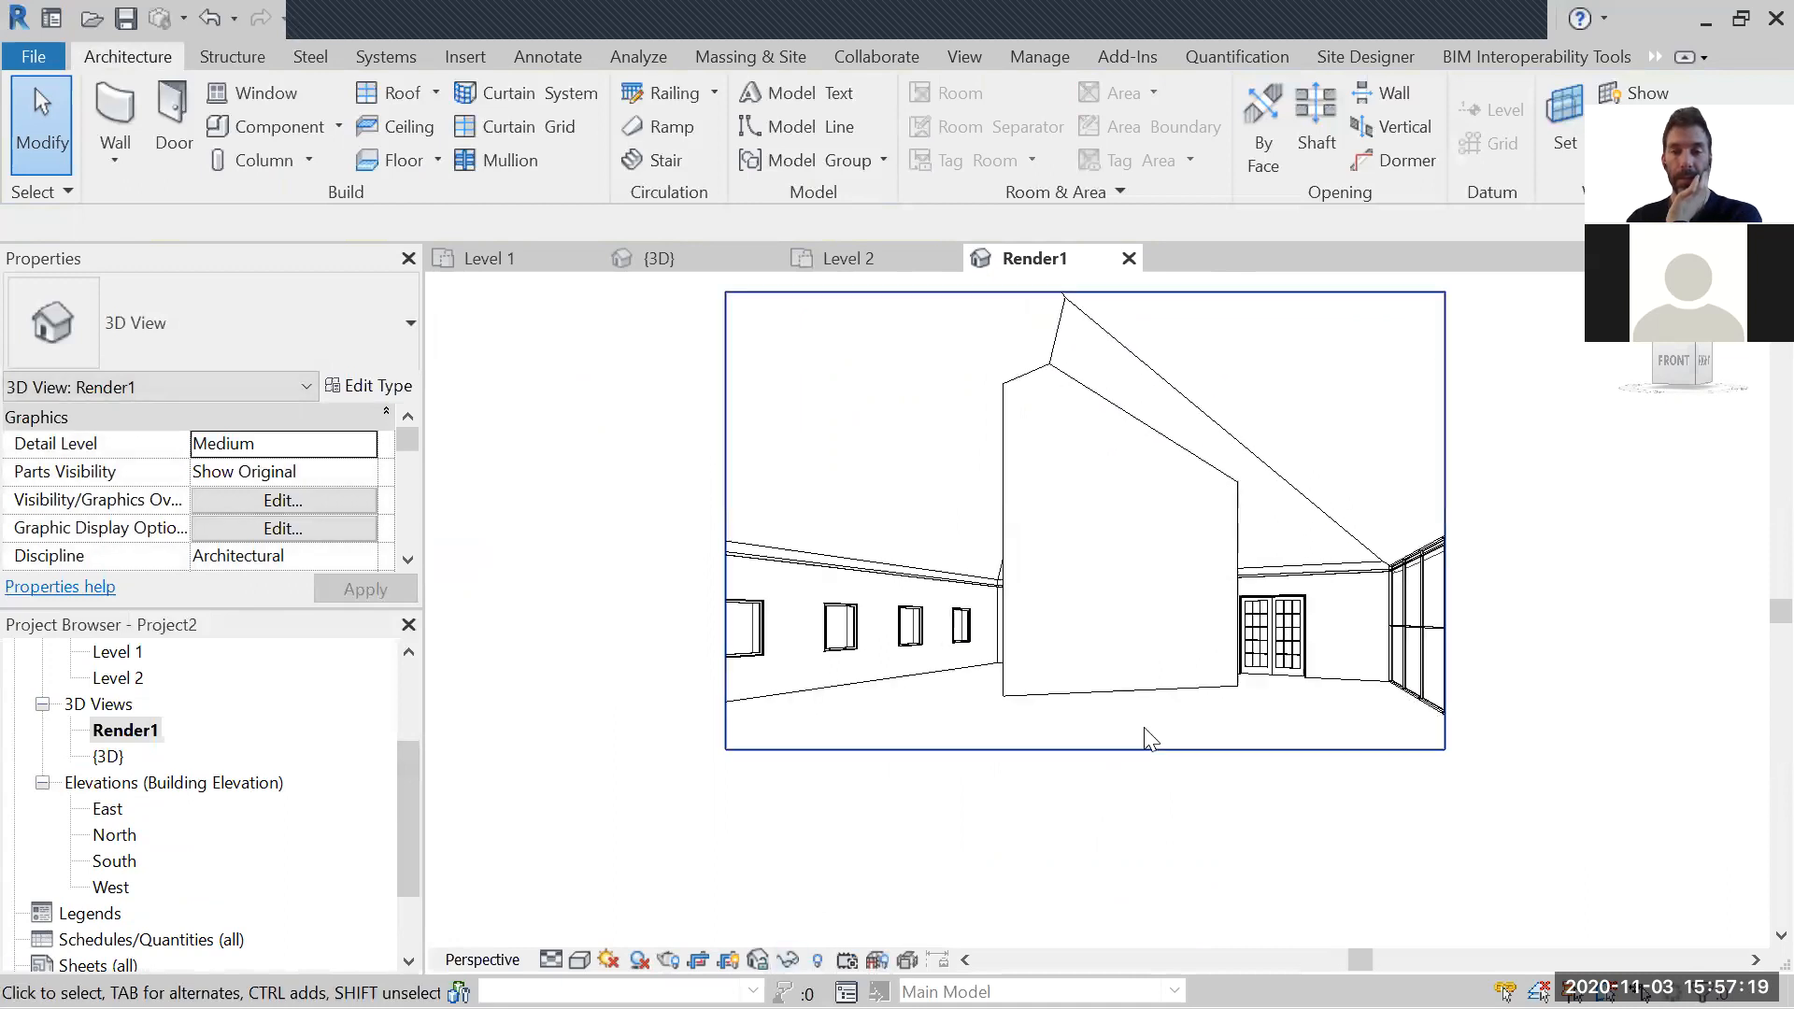
middle_click_drag(1121, 542, 1109, 612)
left_click(1117, 367)
left_click_drag(1074, 361, 1074, 340)
left_click_drag(1432, 578, 1461, 578)
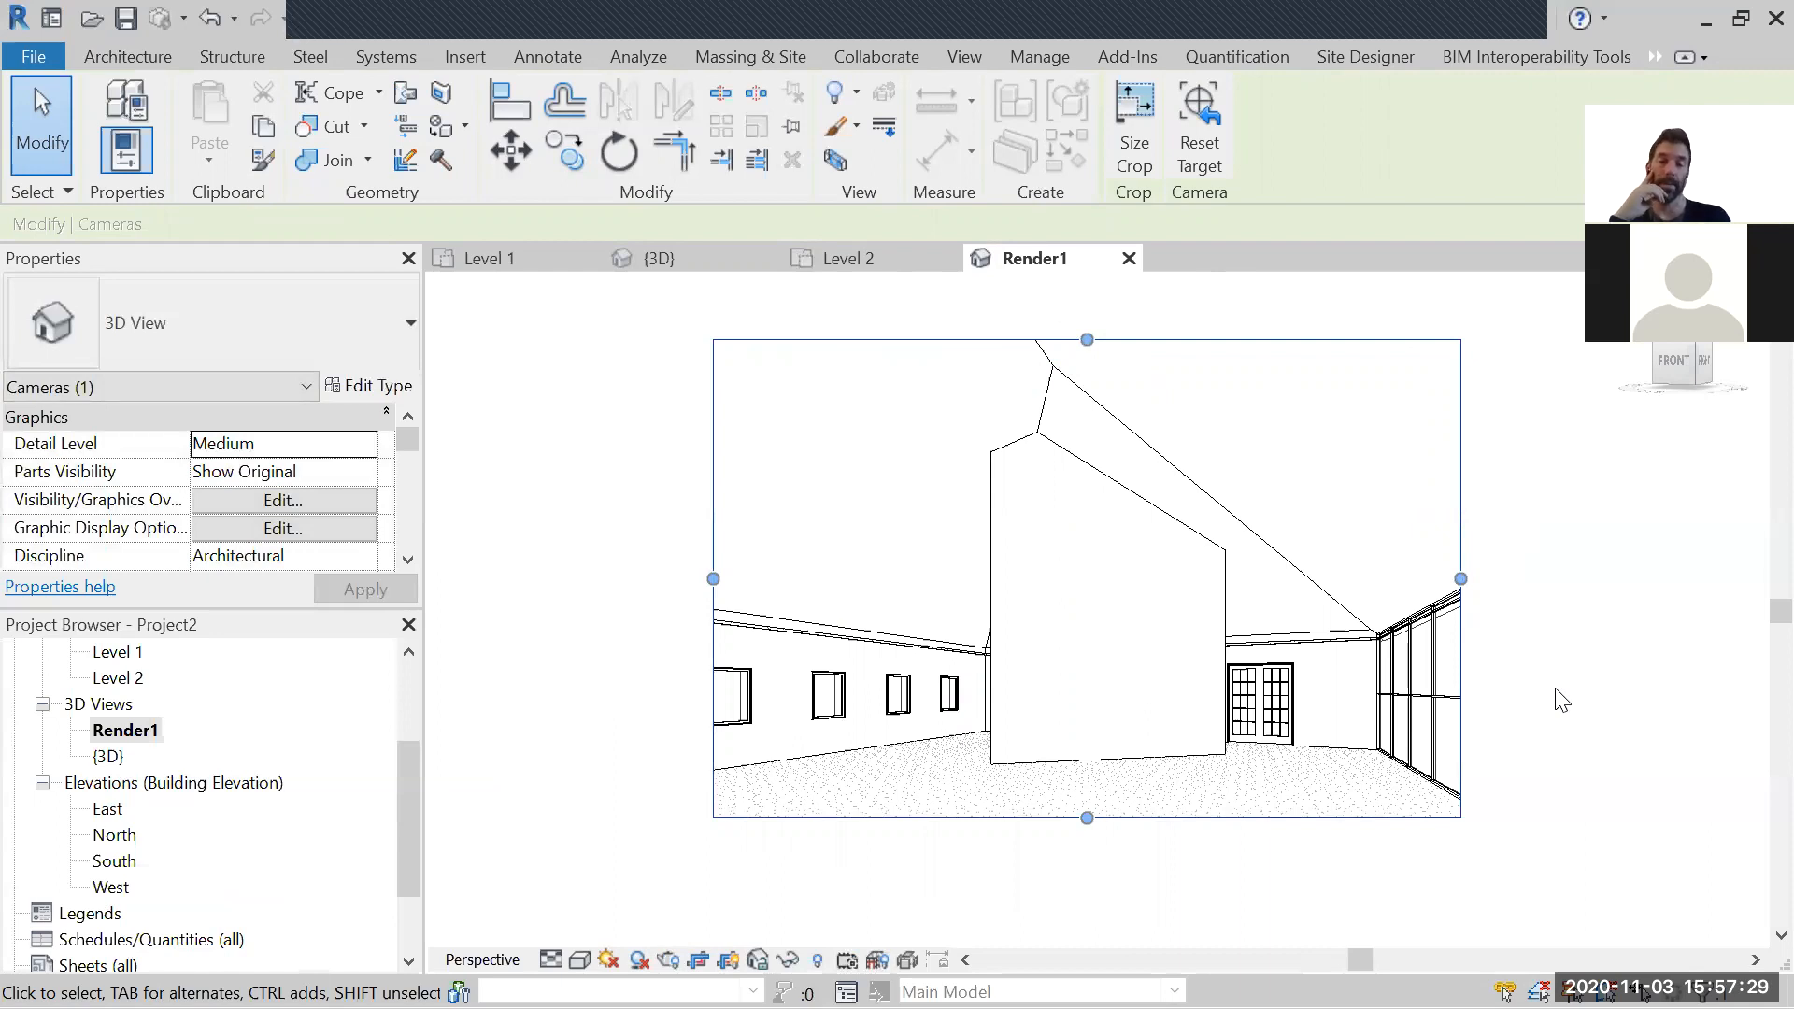
left_click_drag(1461, 578, 1520, 579)
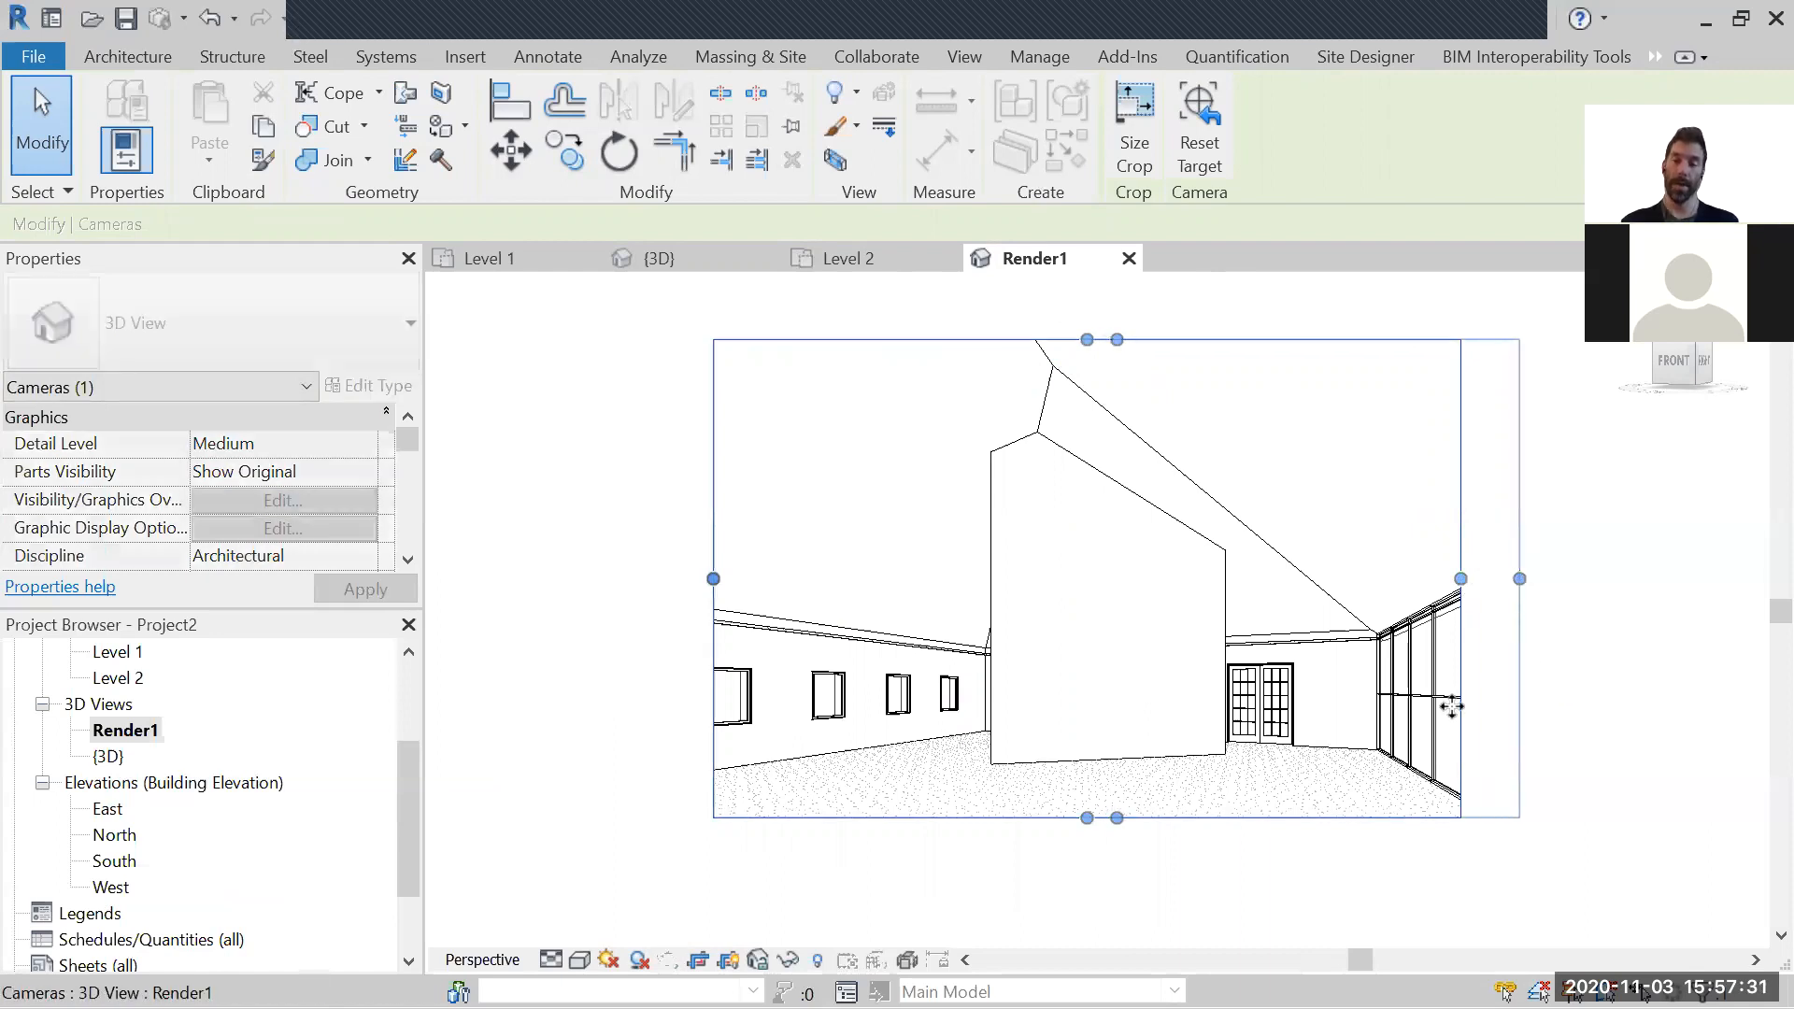
left_click(1535, 797)
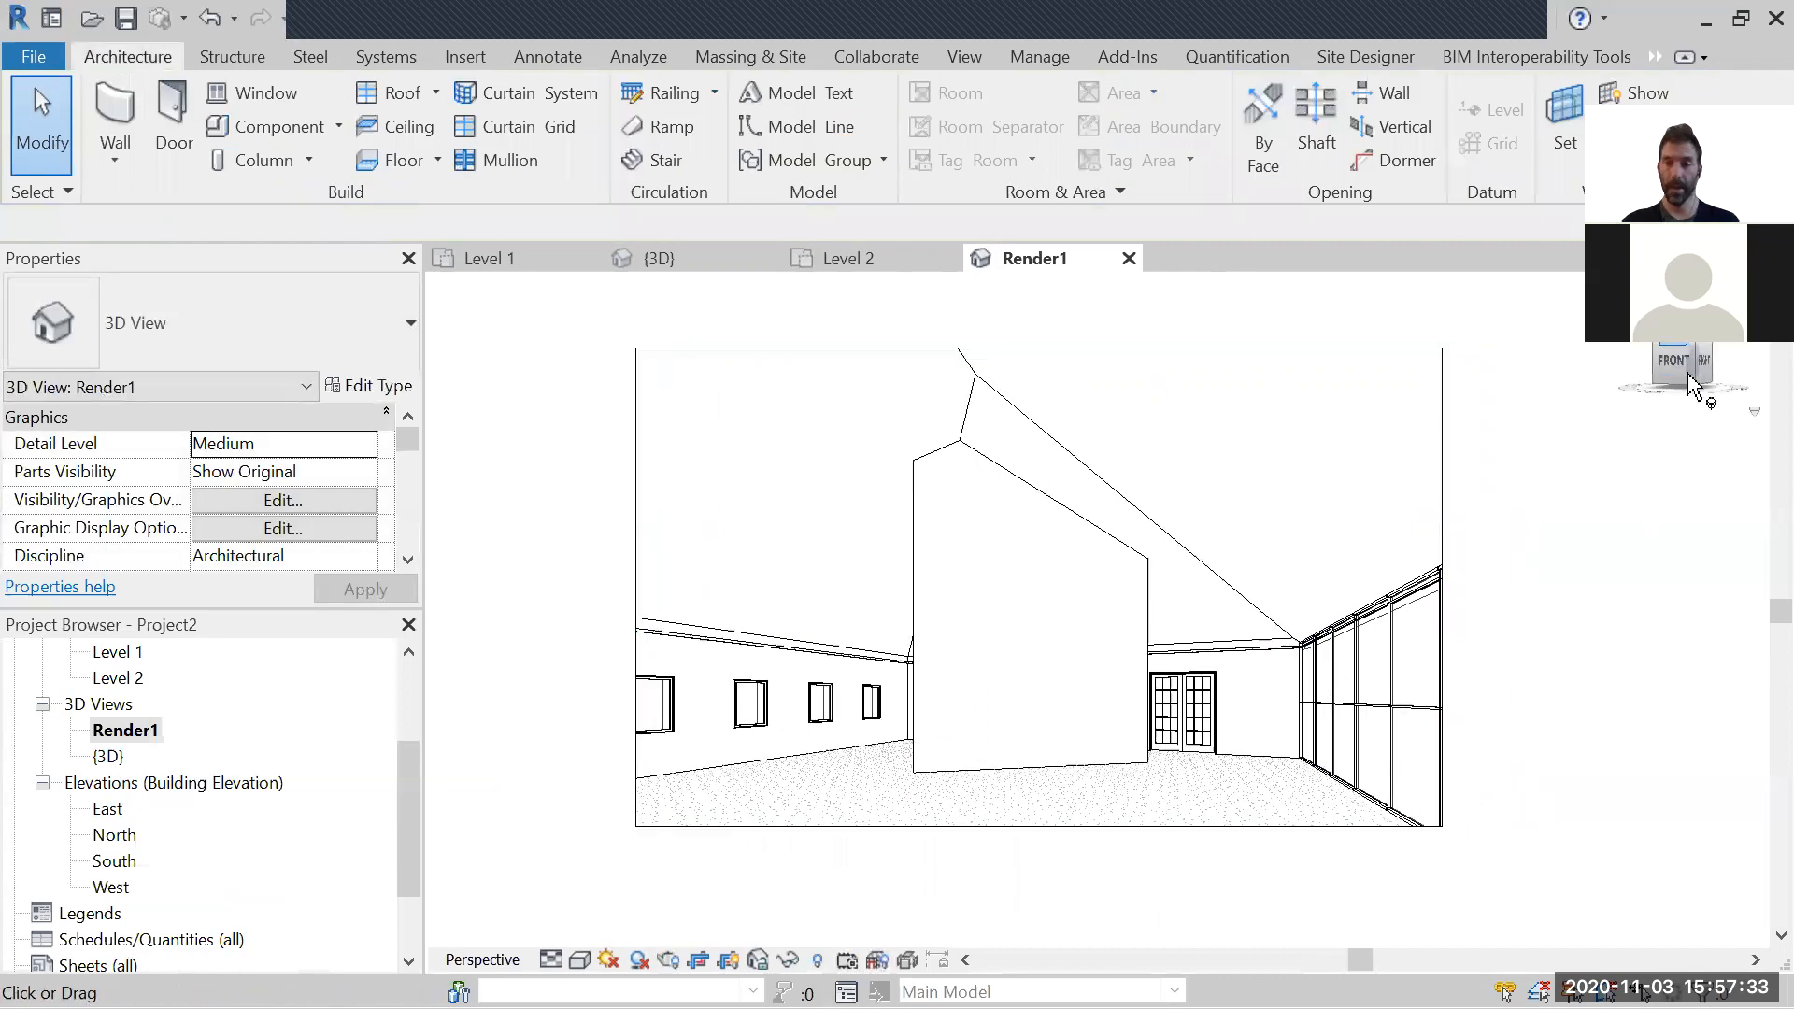
Step: Try the ViewCube's Go Home orientation in the Render1 view and undo it
left_click(1753, 413)
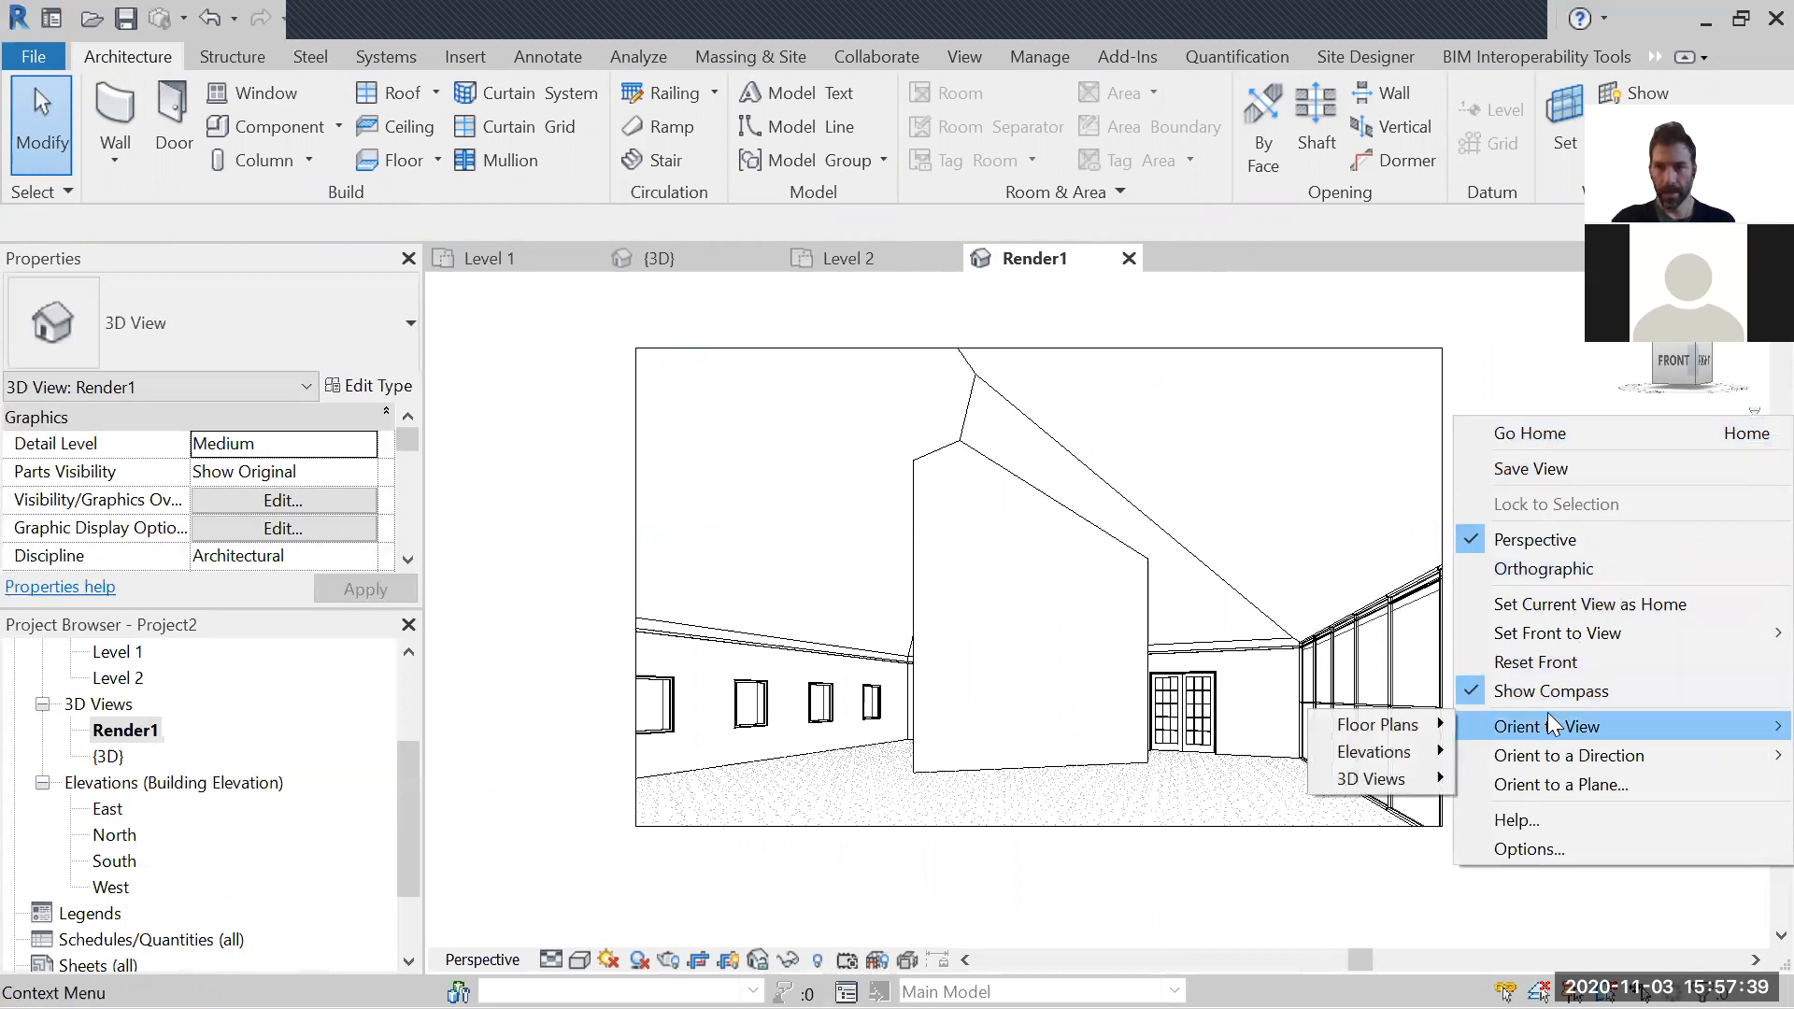
left_click(1529, 433)
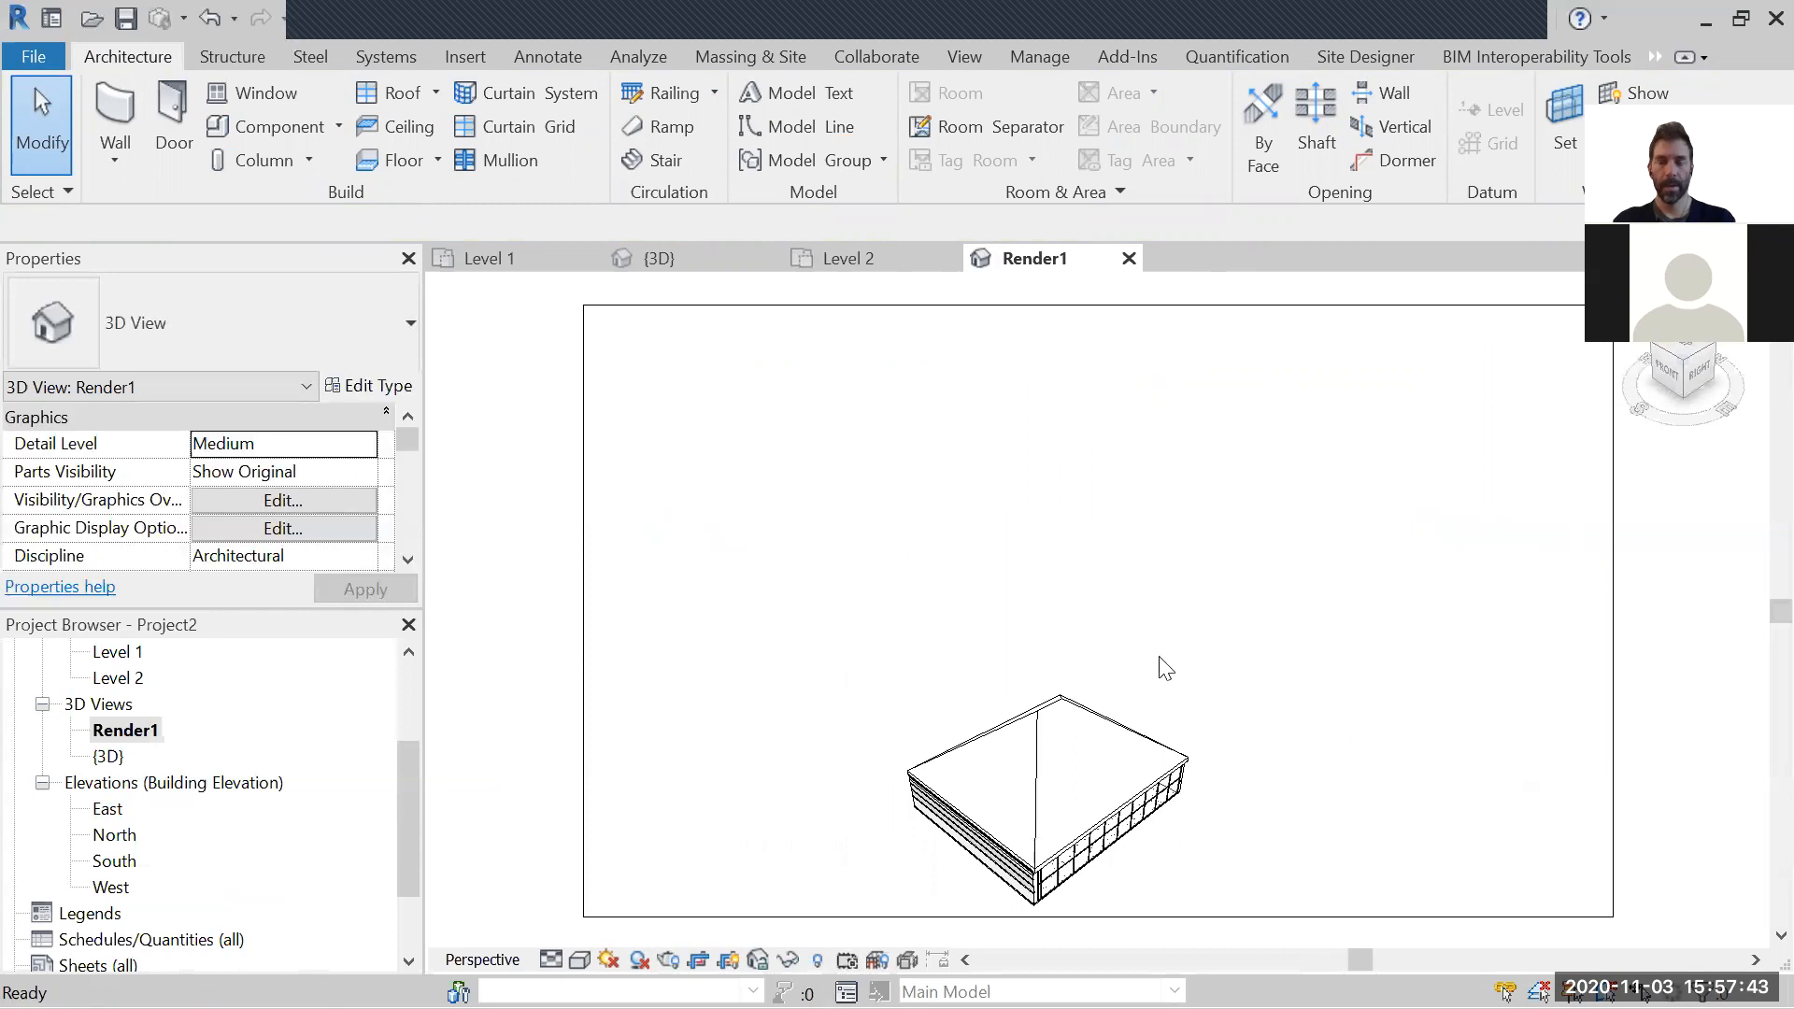
left_click(1690, 364)
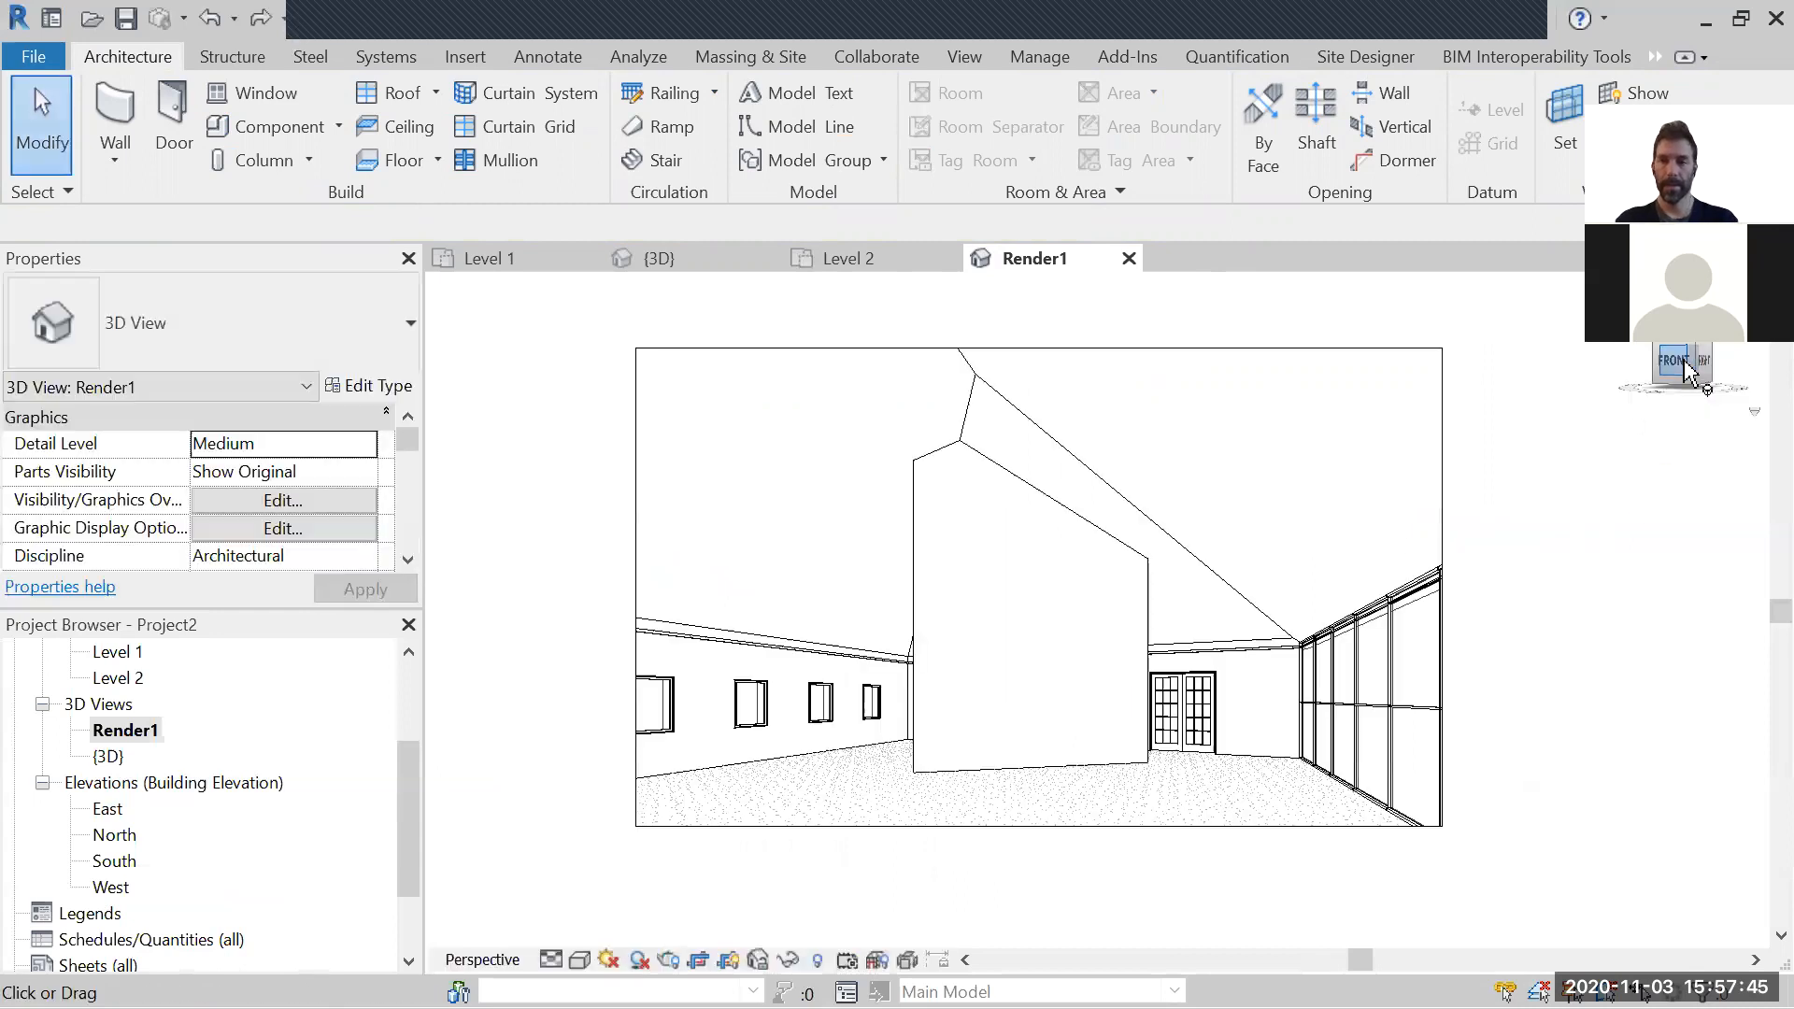
middle_click_drag(1605, 670, 1499, 607)
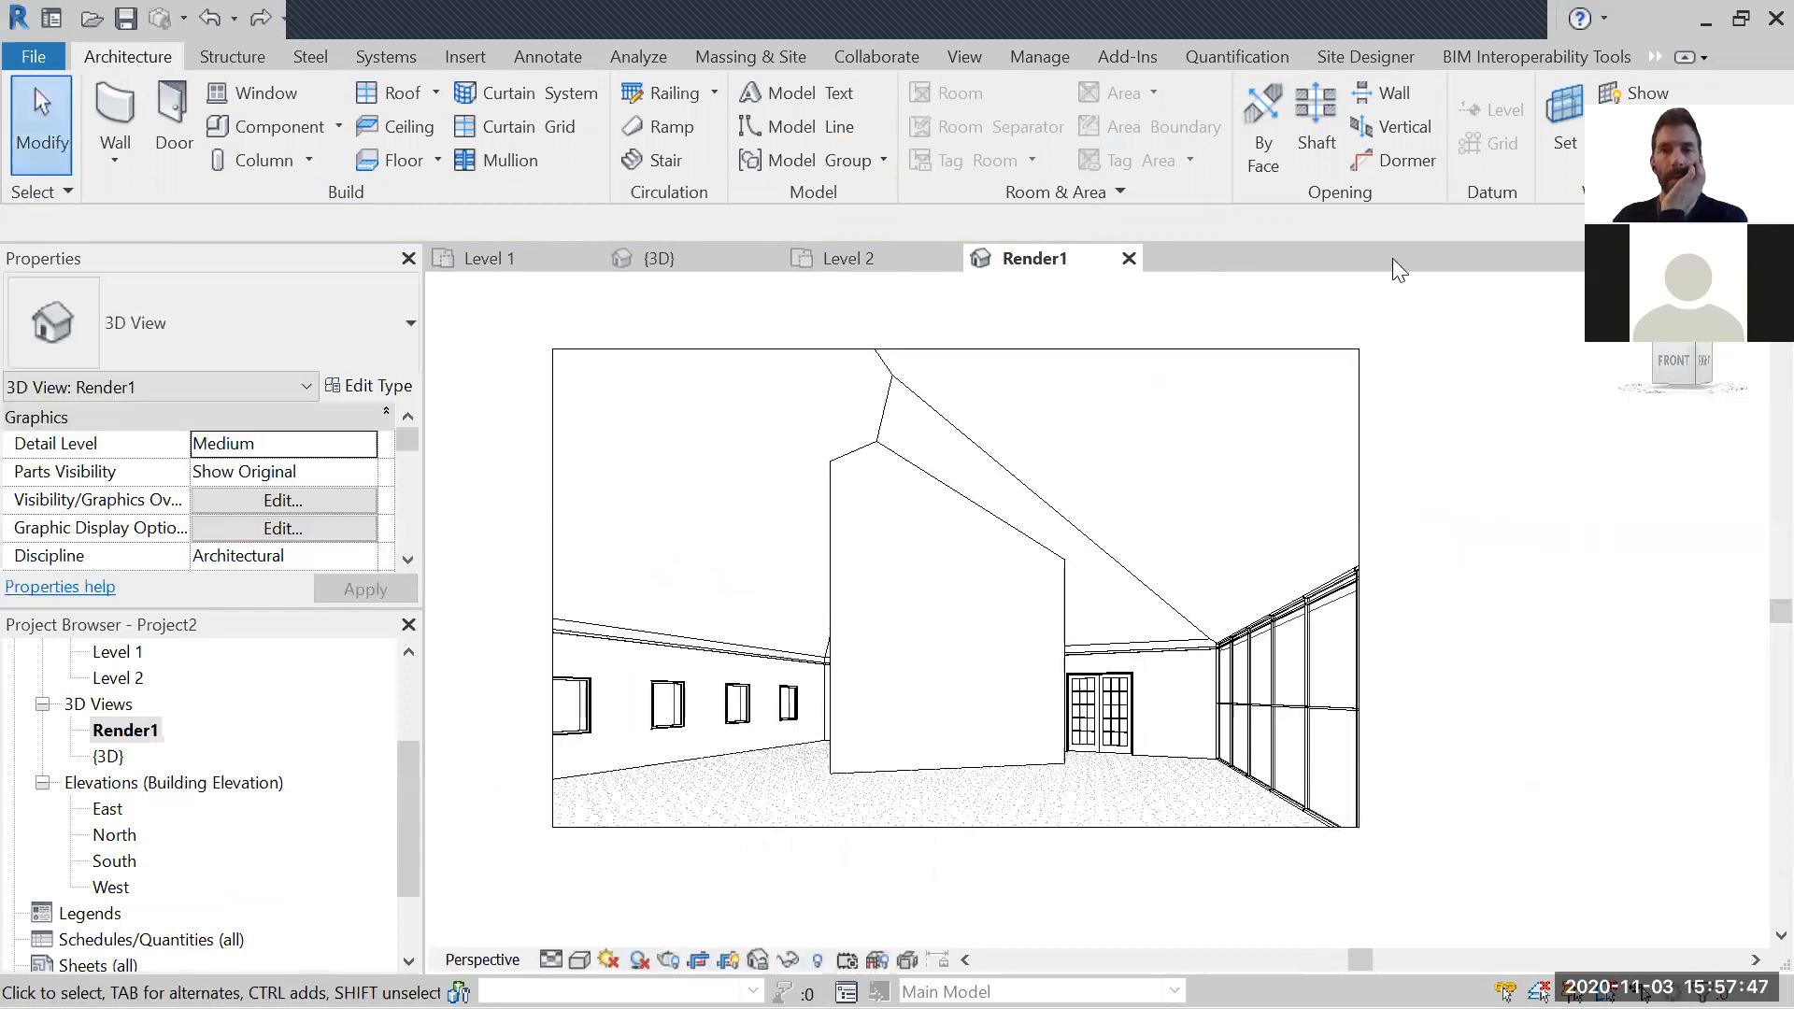
left_click(1754, 415)
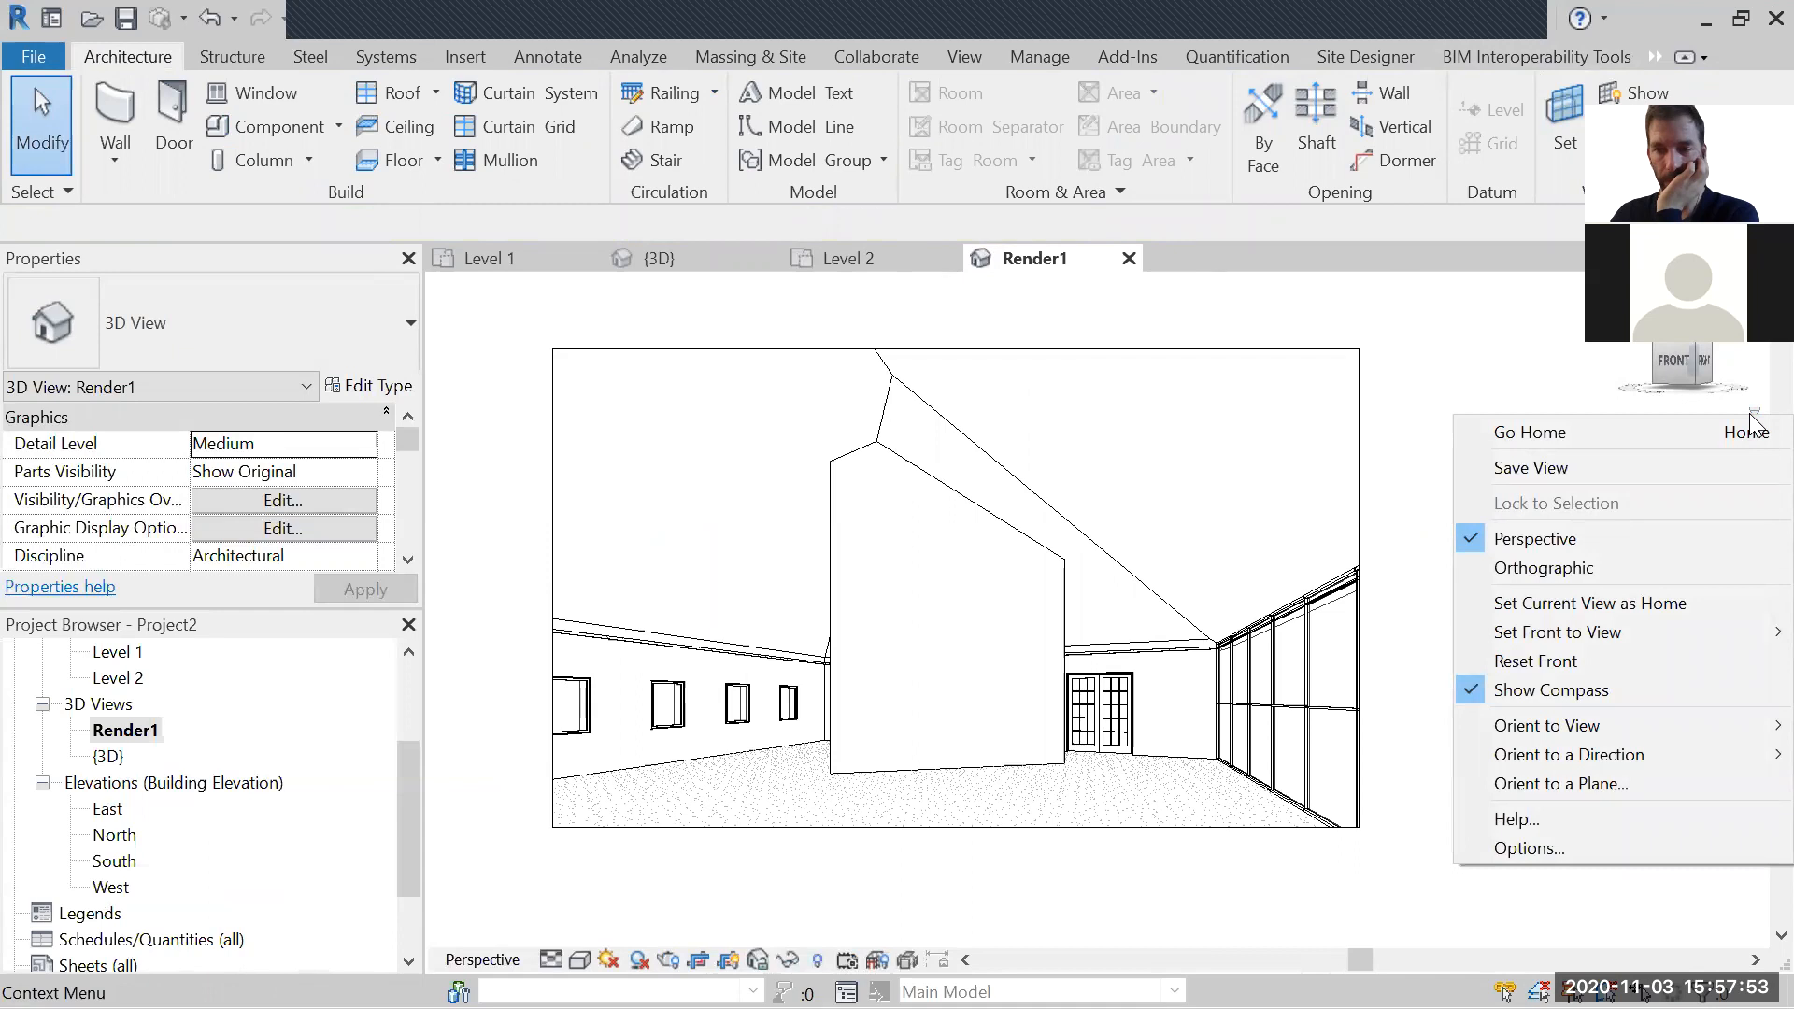
left_click(1553, 846)
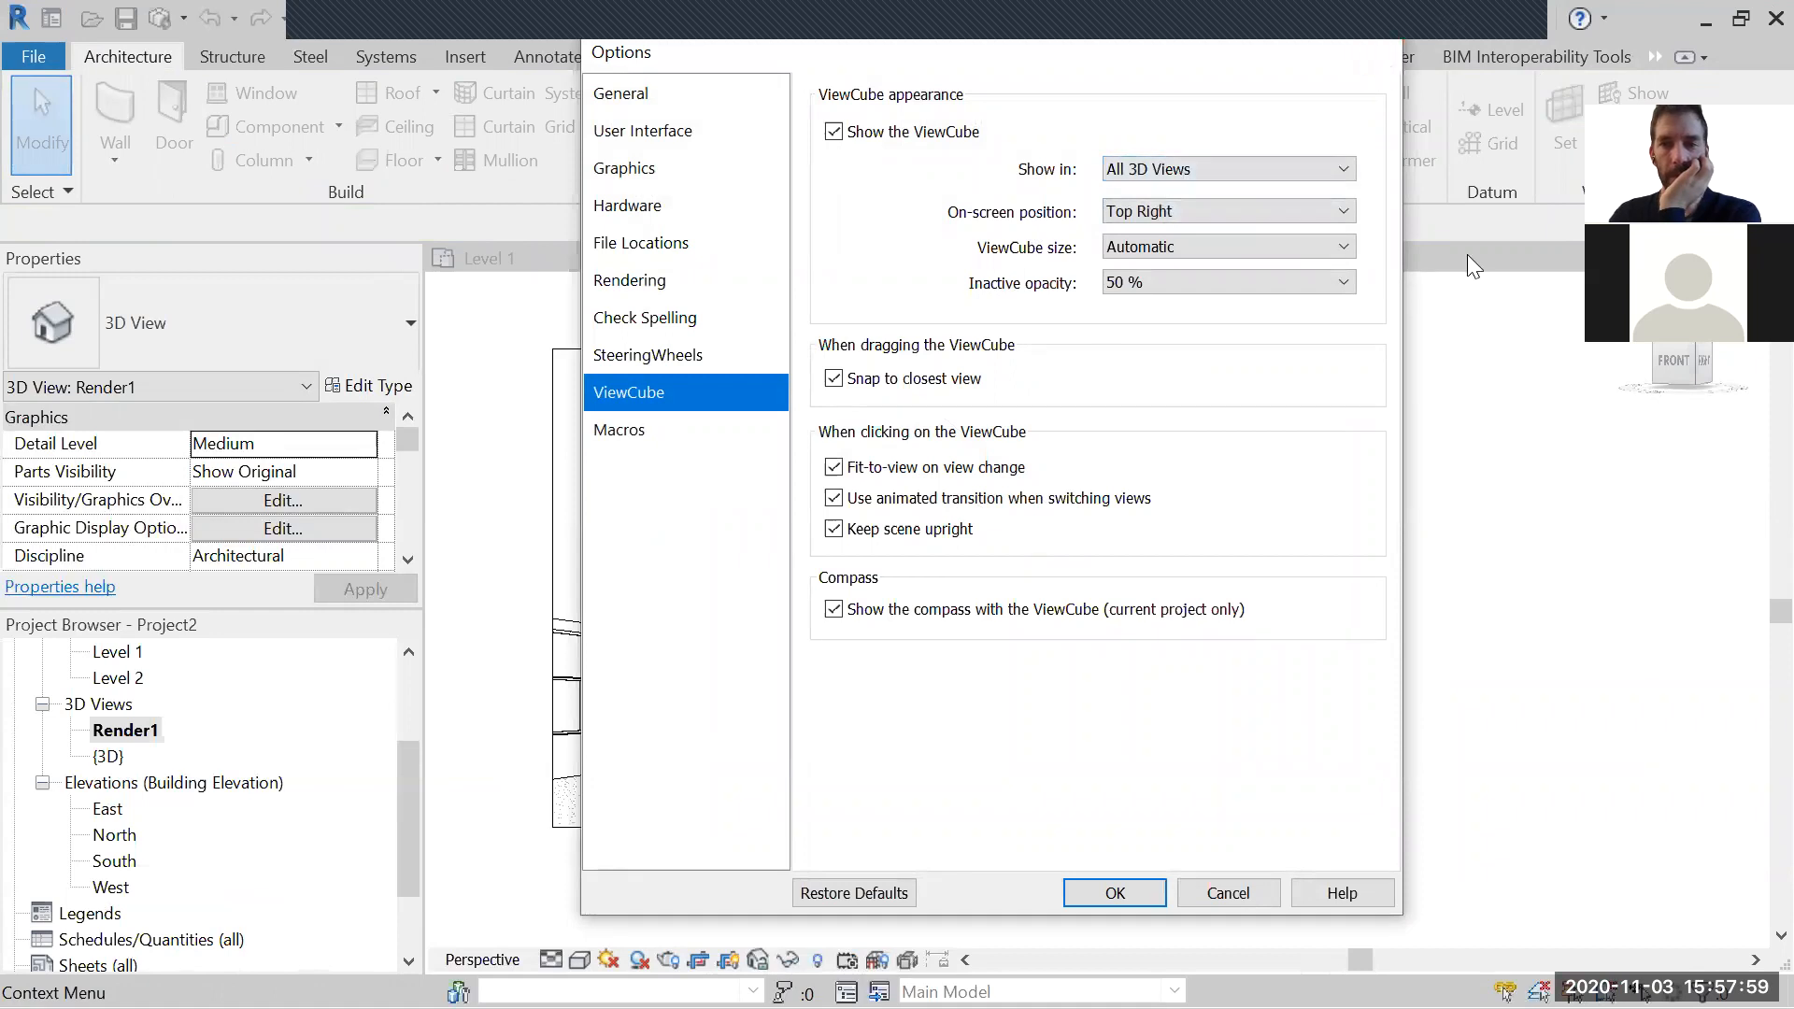
left_click(1379, 53)
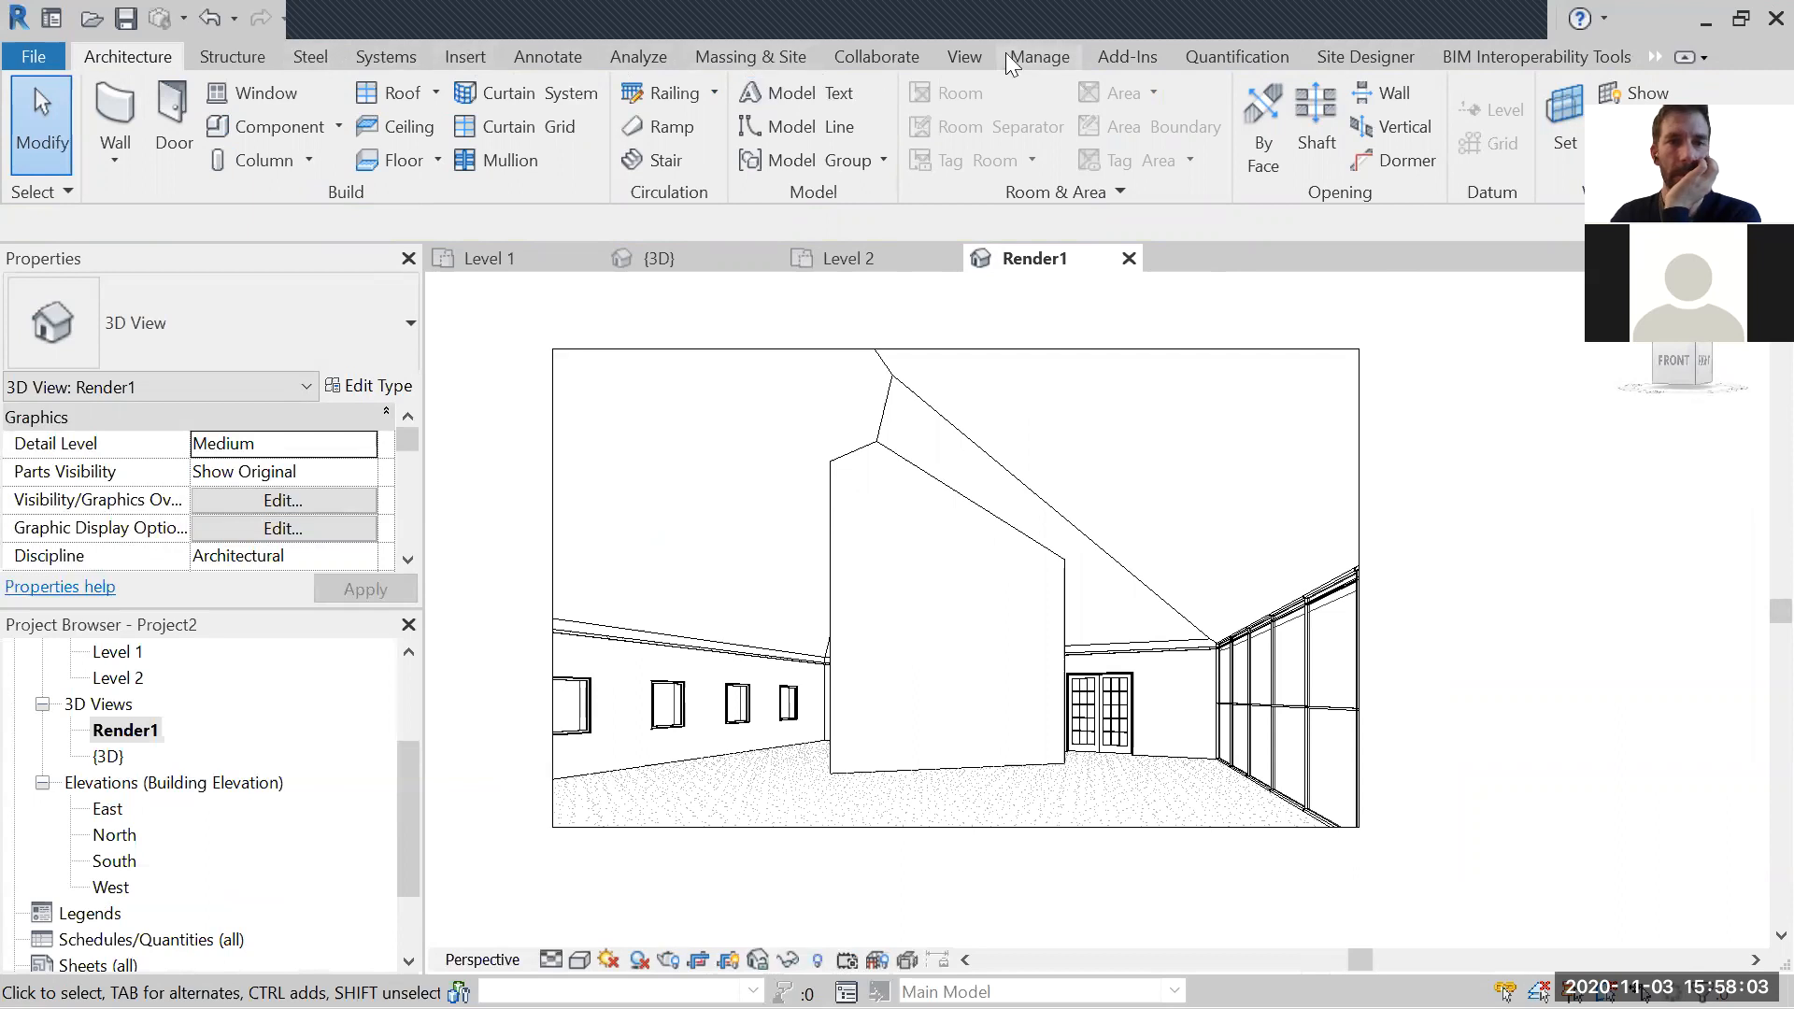
Step: Turn on the Navigation Bar in the user interface display settings
left_click(965, 57)
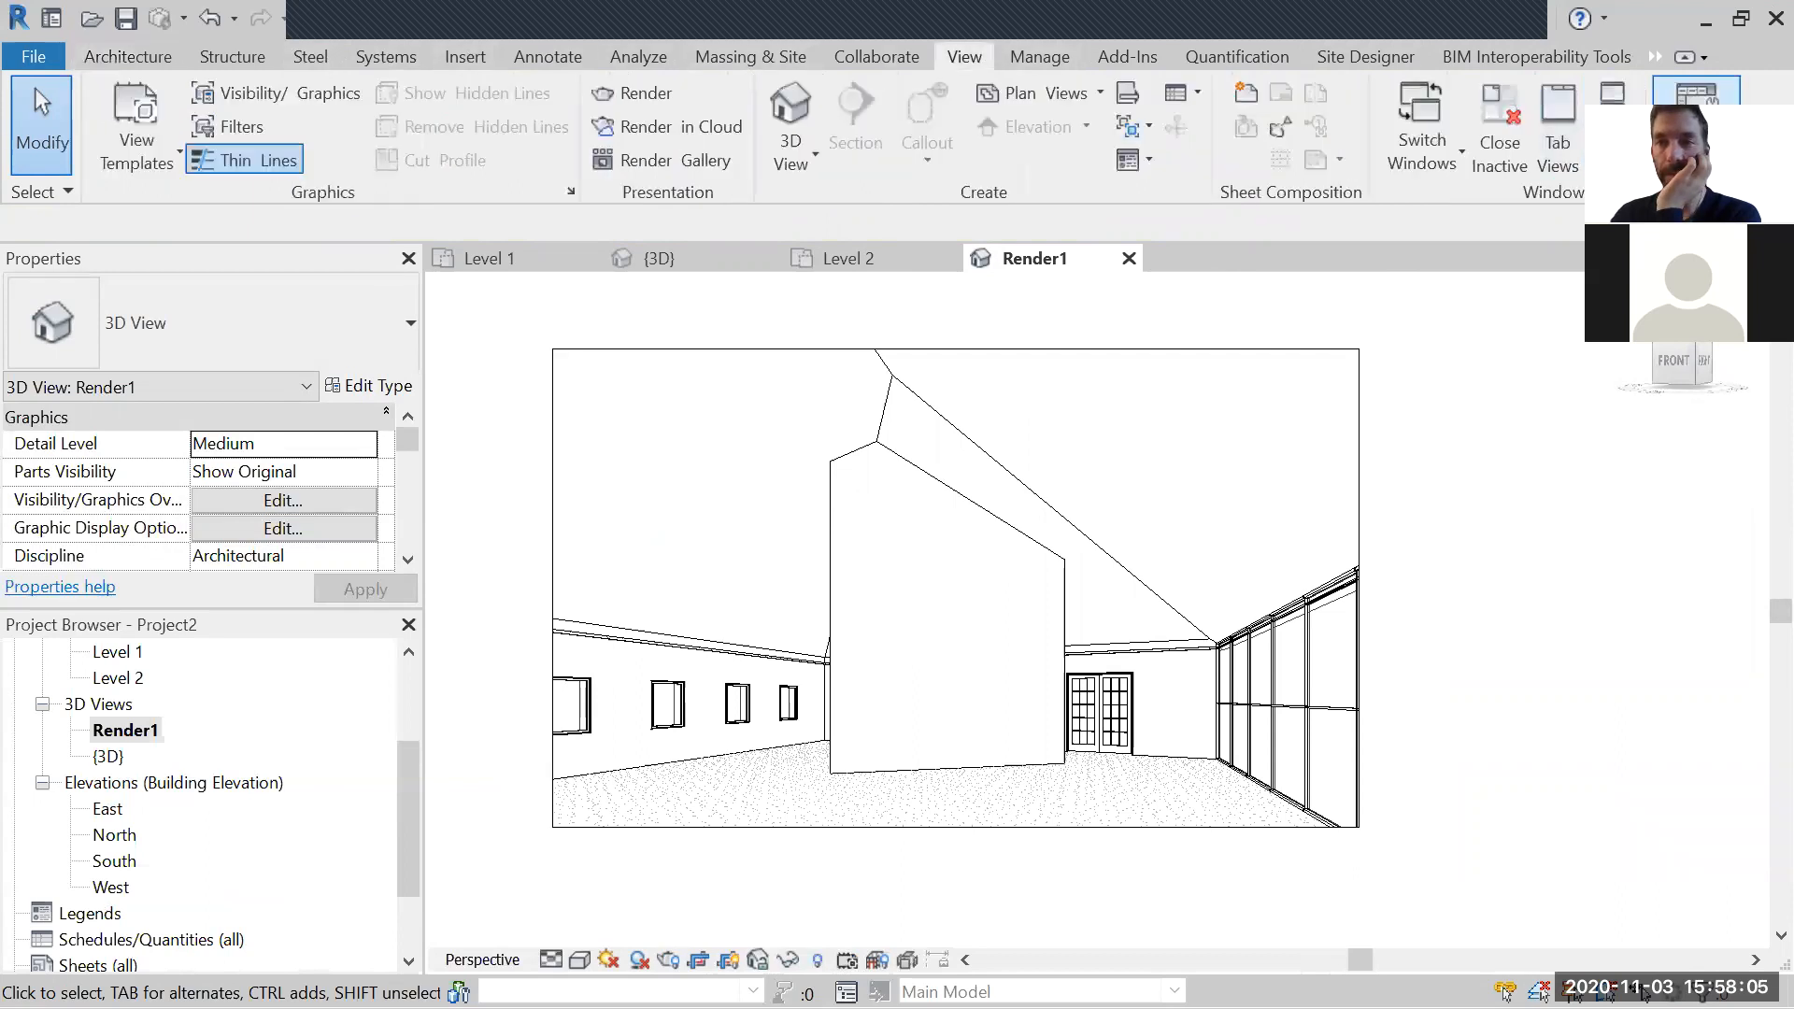
left_click(1696, 121)
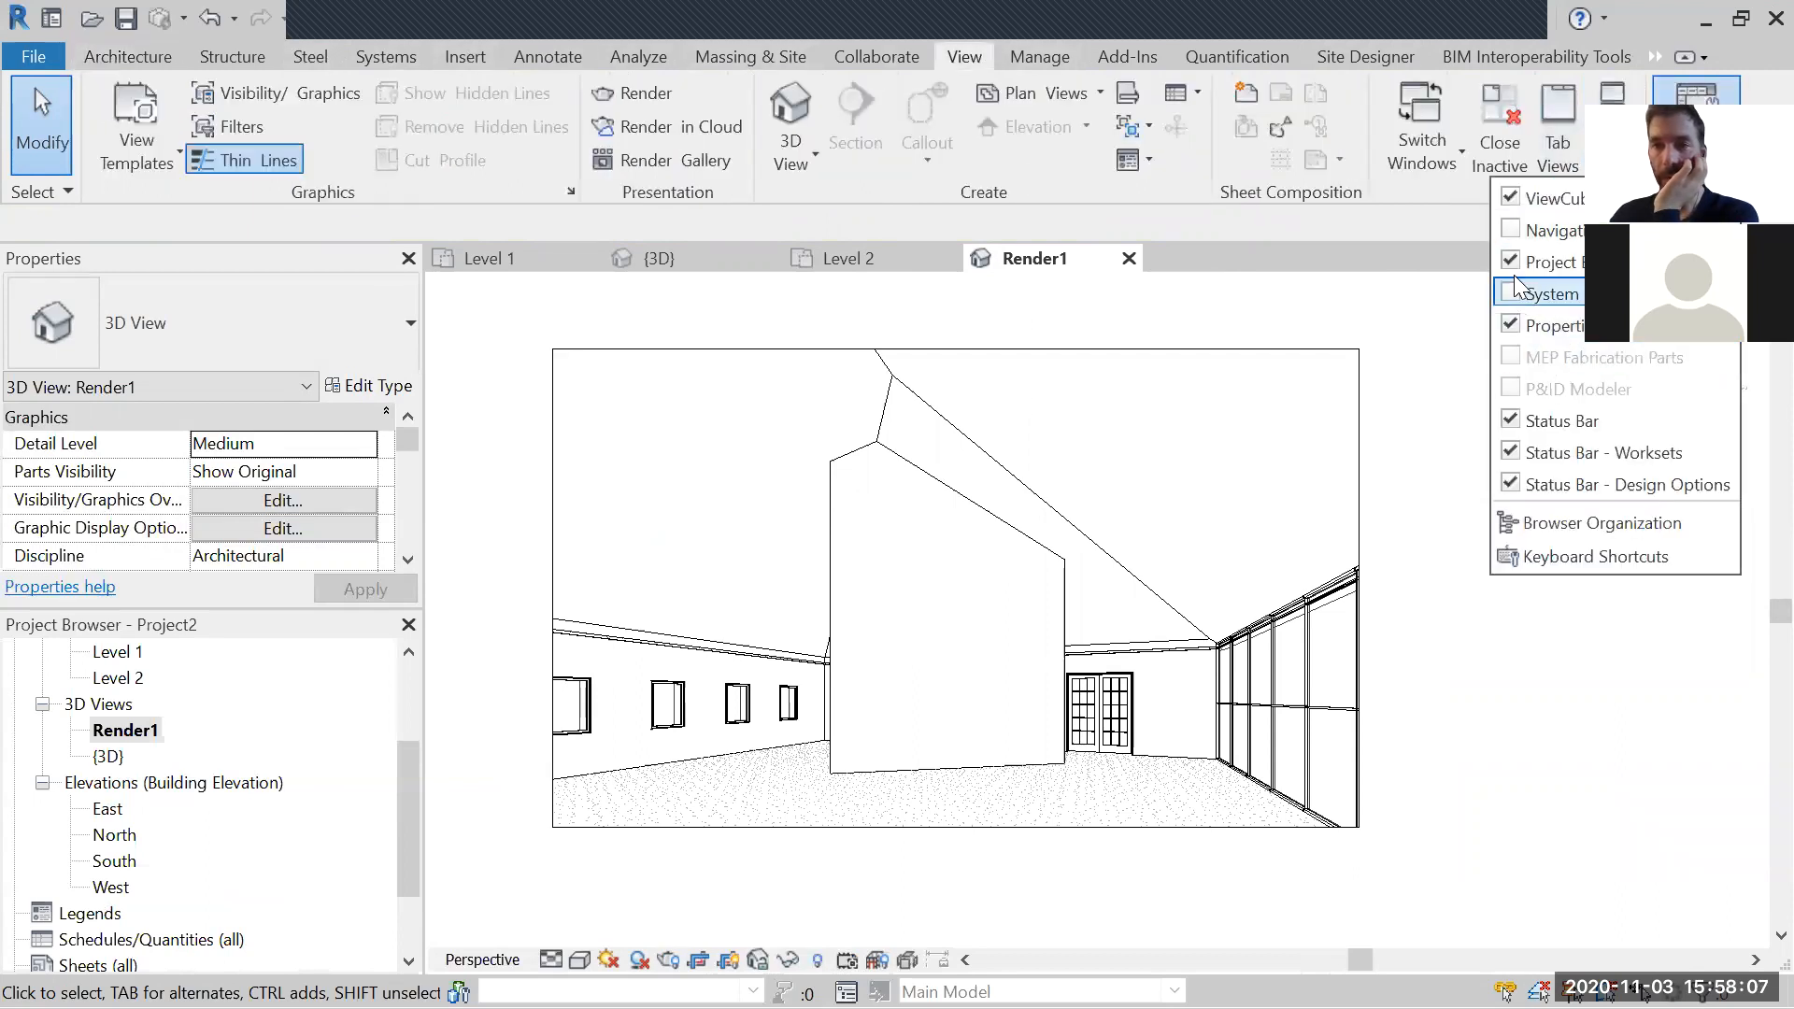
left_click(1533, 231)
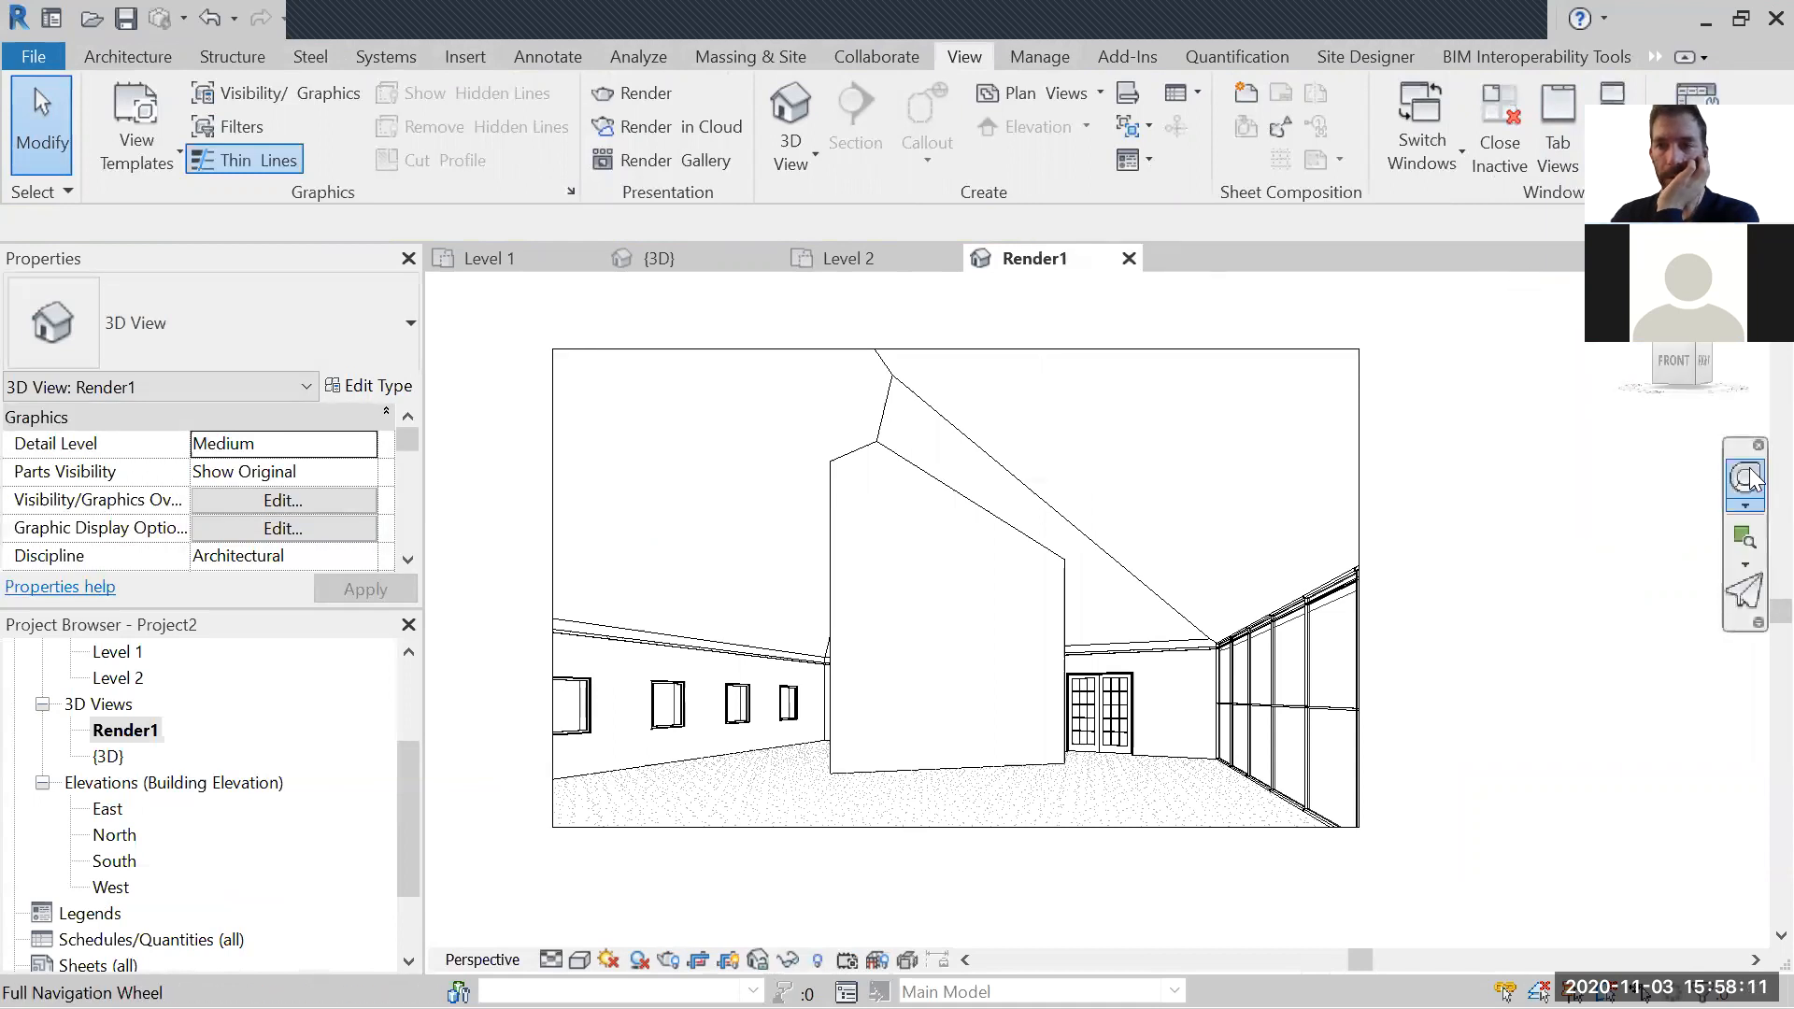
left_click(1696, 117)
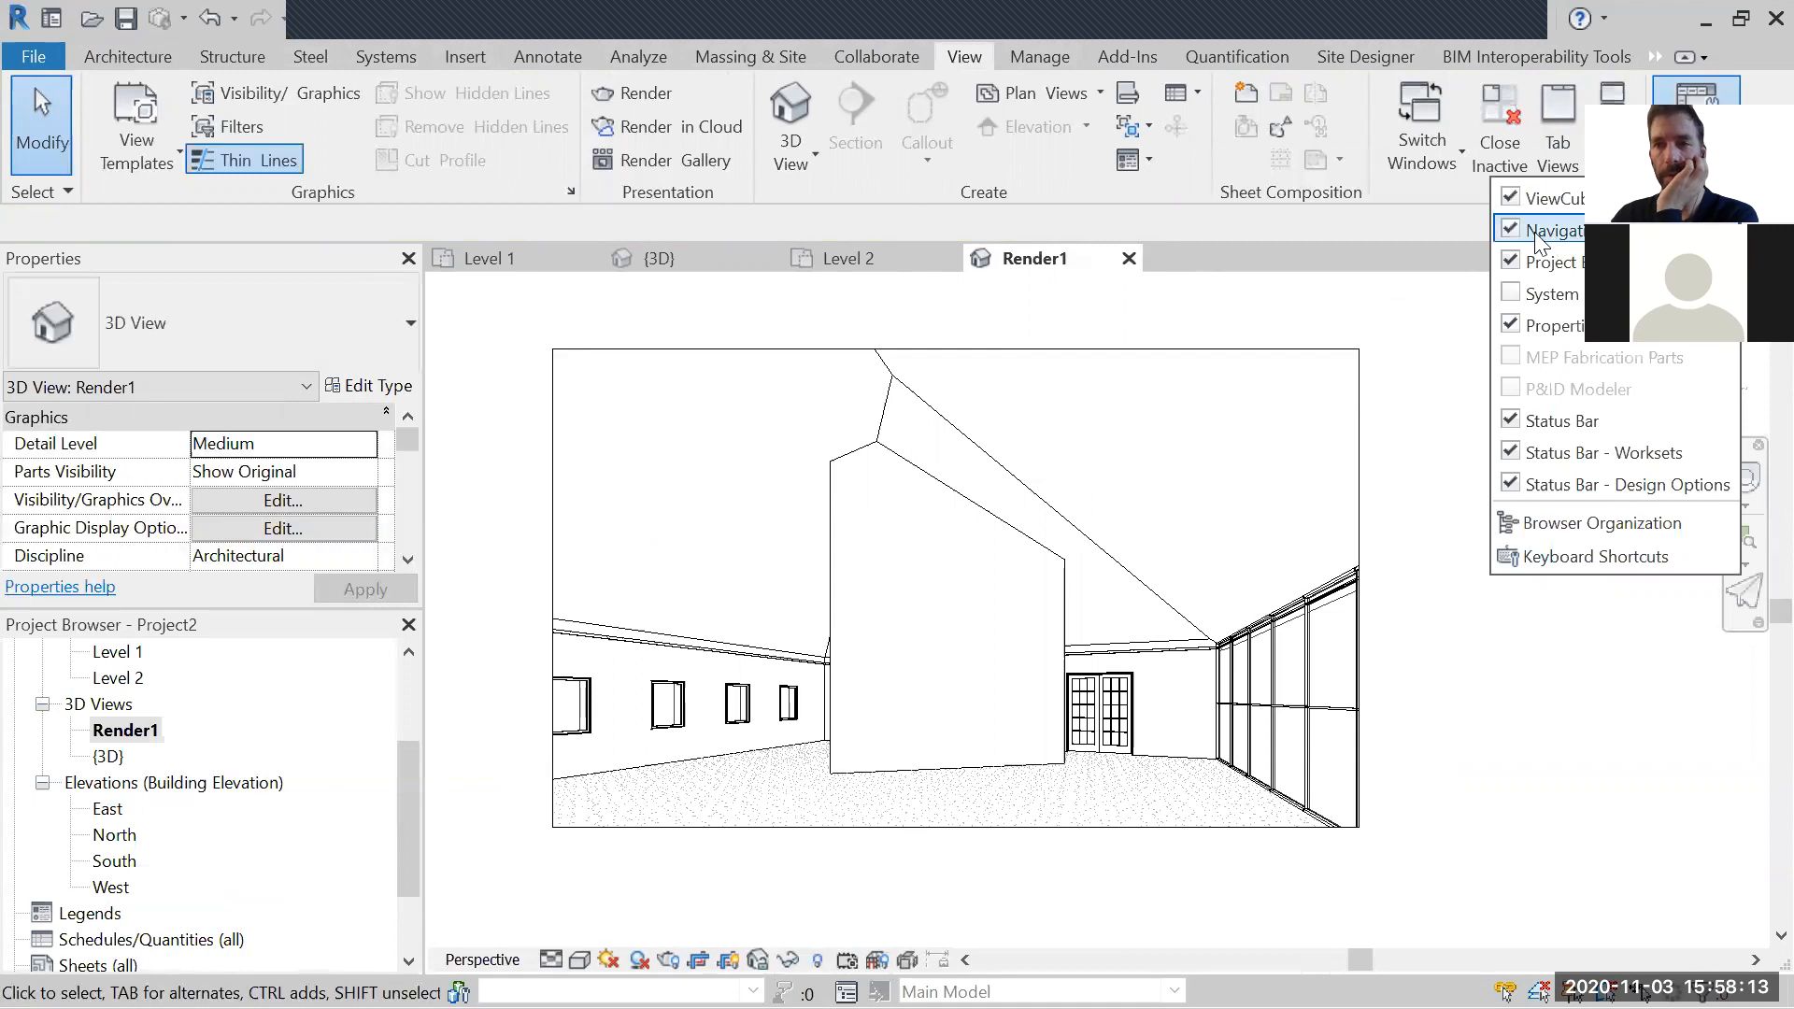
left_click(1557, 671)
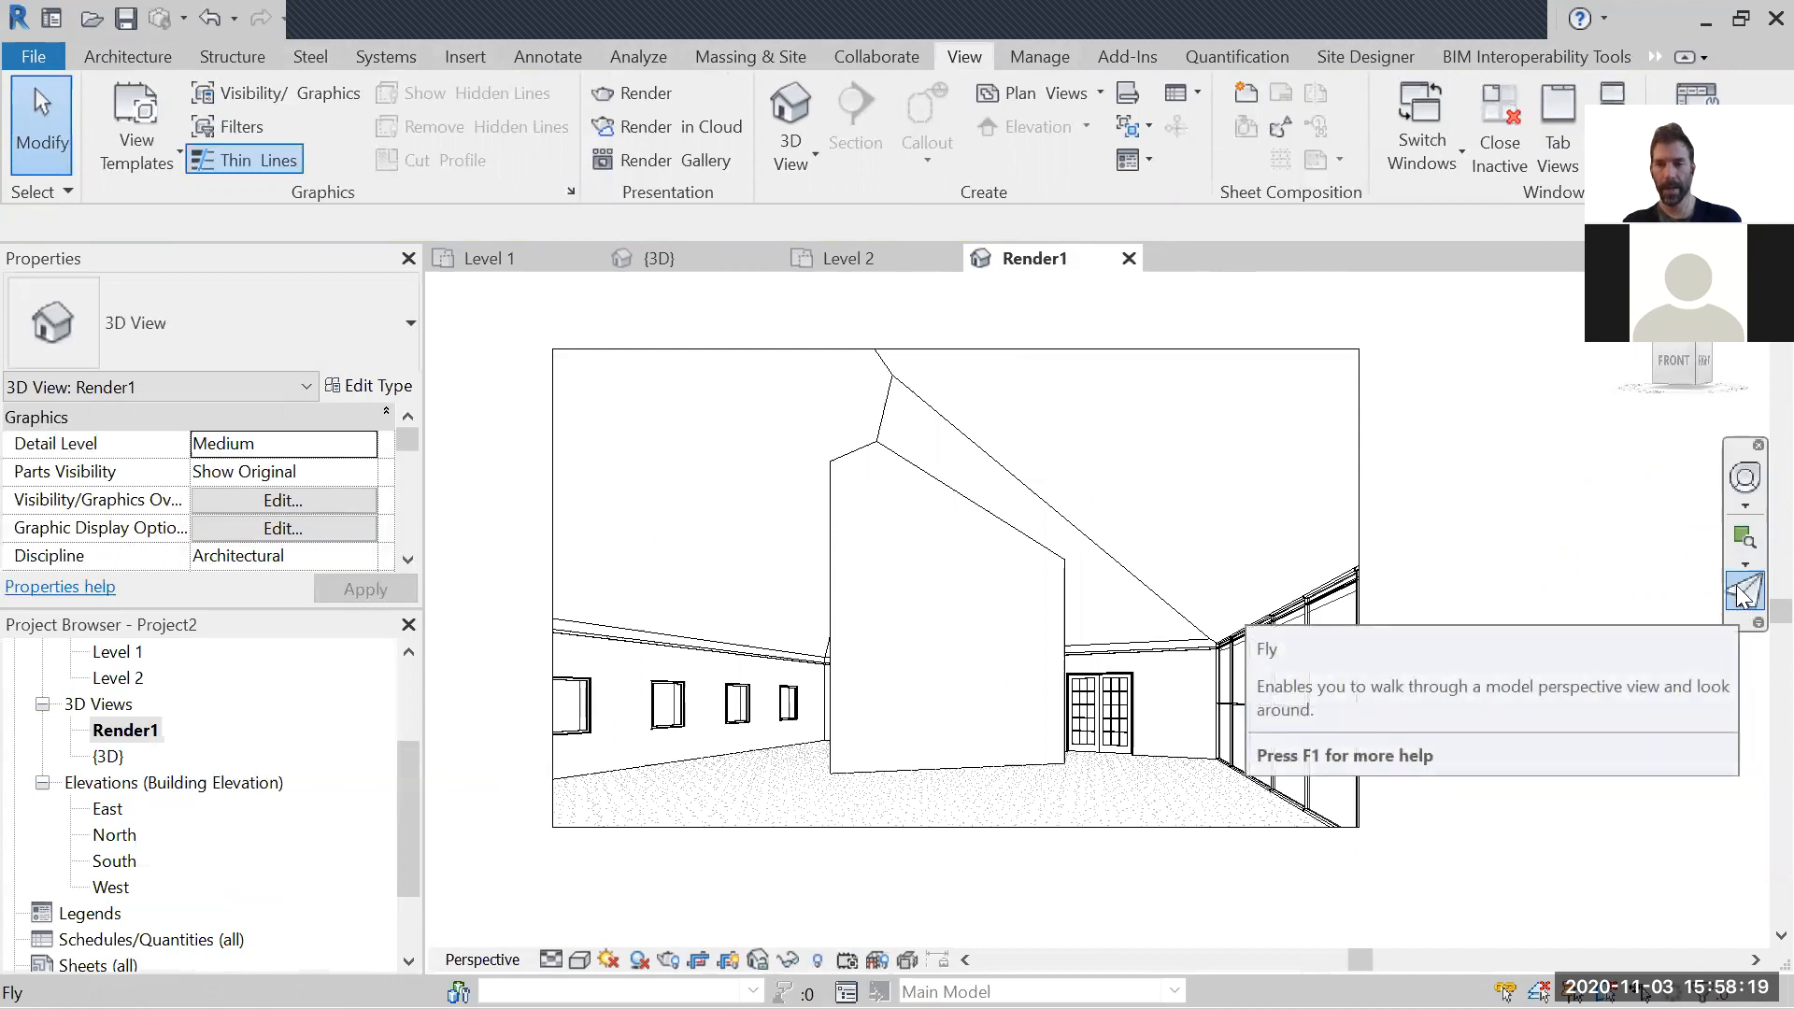
Step: Tilt the Render1 camera down toward the floor with the Look tool, and tilt it back up with a slight turn
left_click(1743, 482)
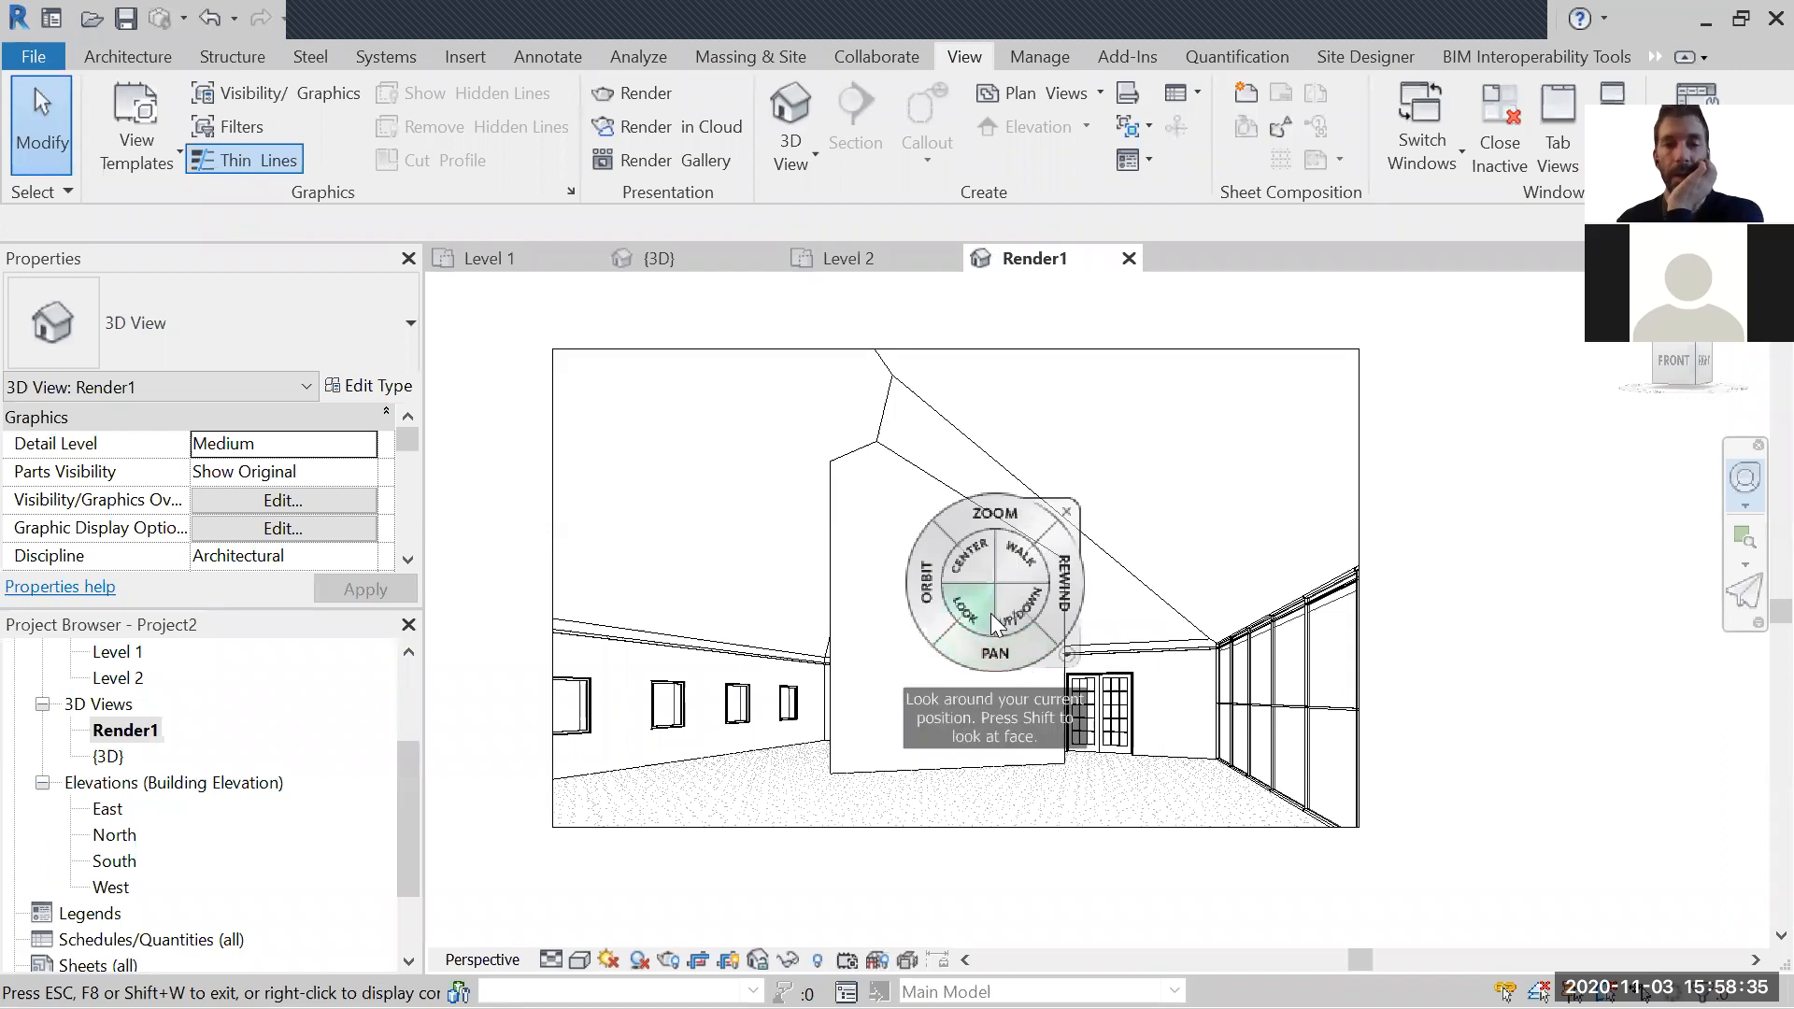
mouse_move(972, 613)
left_mouse_down()
mouse_move(972, 544)
mouse_move(977, 668)
mouse_move(968, 645)
mouse_move(988, 635)
mouse_move(1000, 674)
mouse_move(981, 692)
mouse_move(1037, 674)
left_mouse_up()
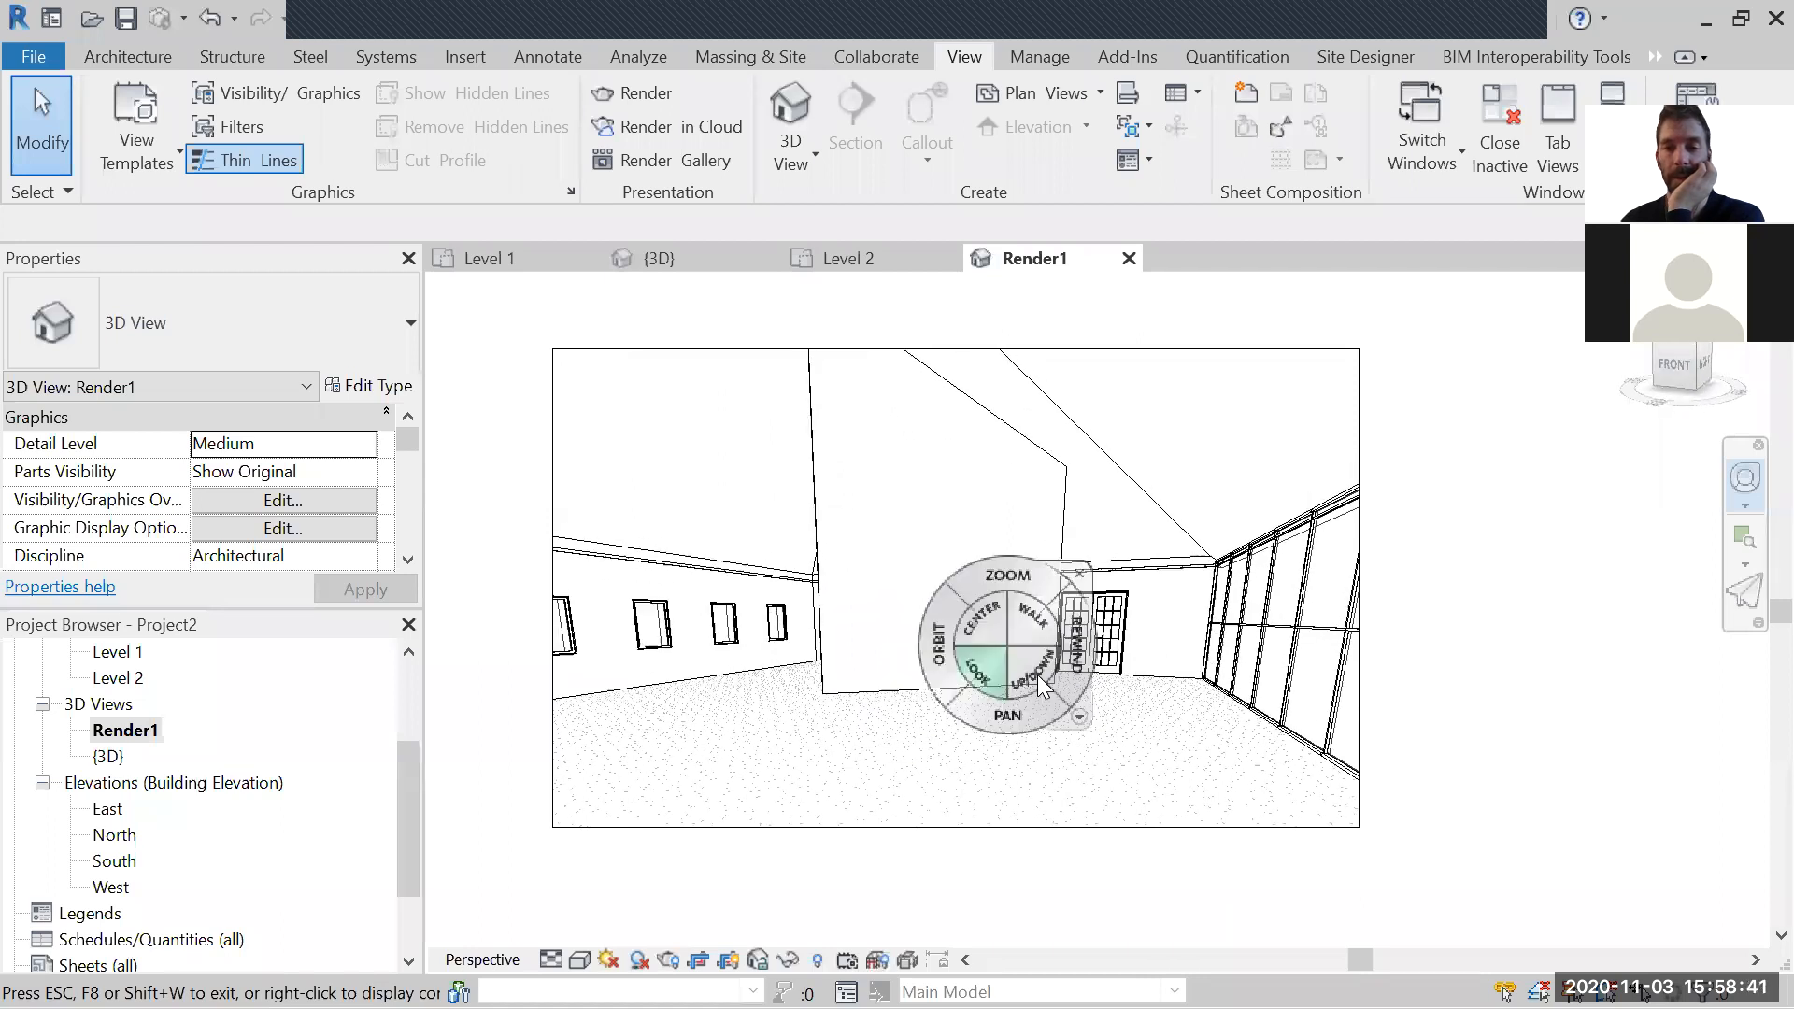
left_click(1255, 575)
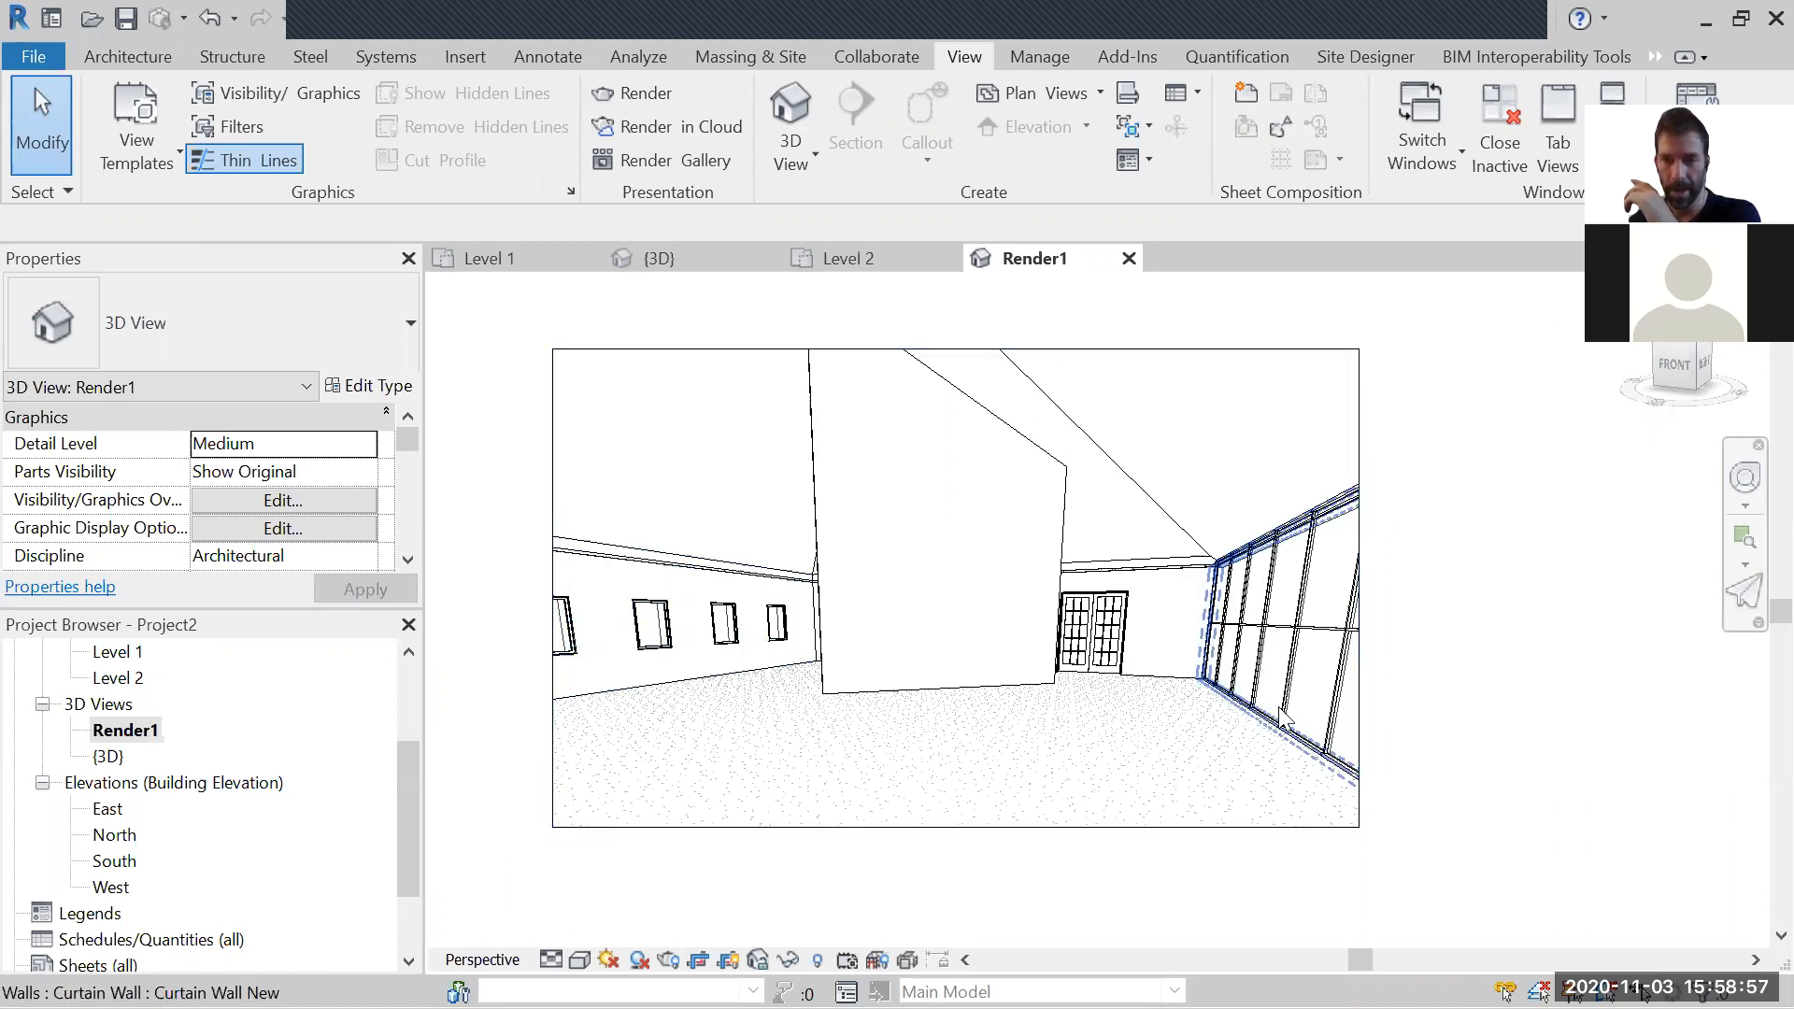
left_click(1745, 479)
left_click_drag(919, 626, 934, 565)
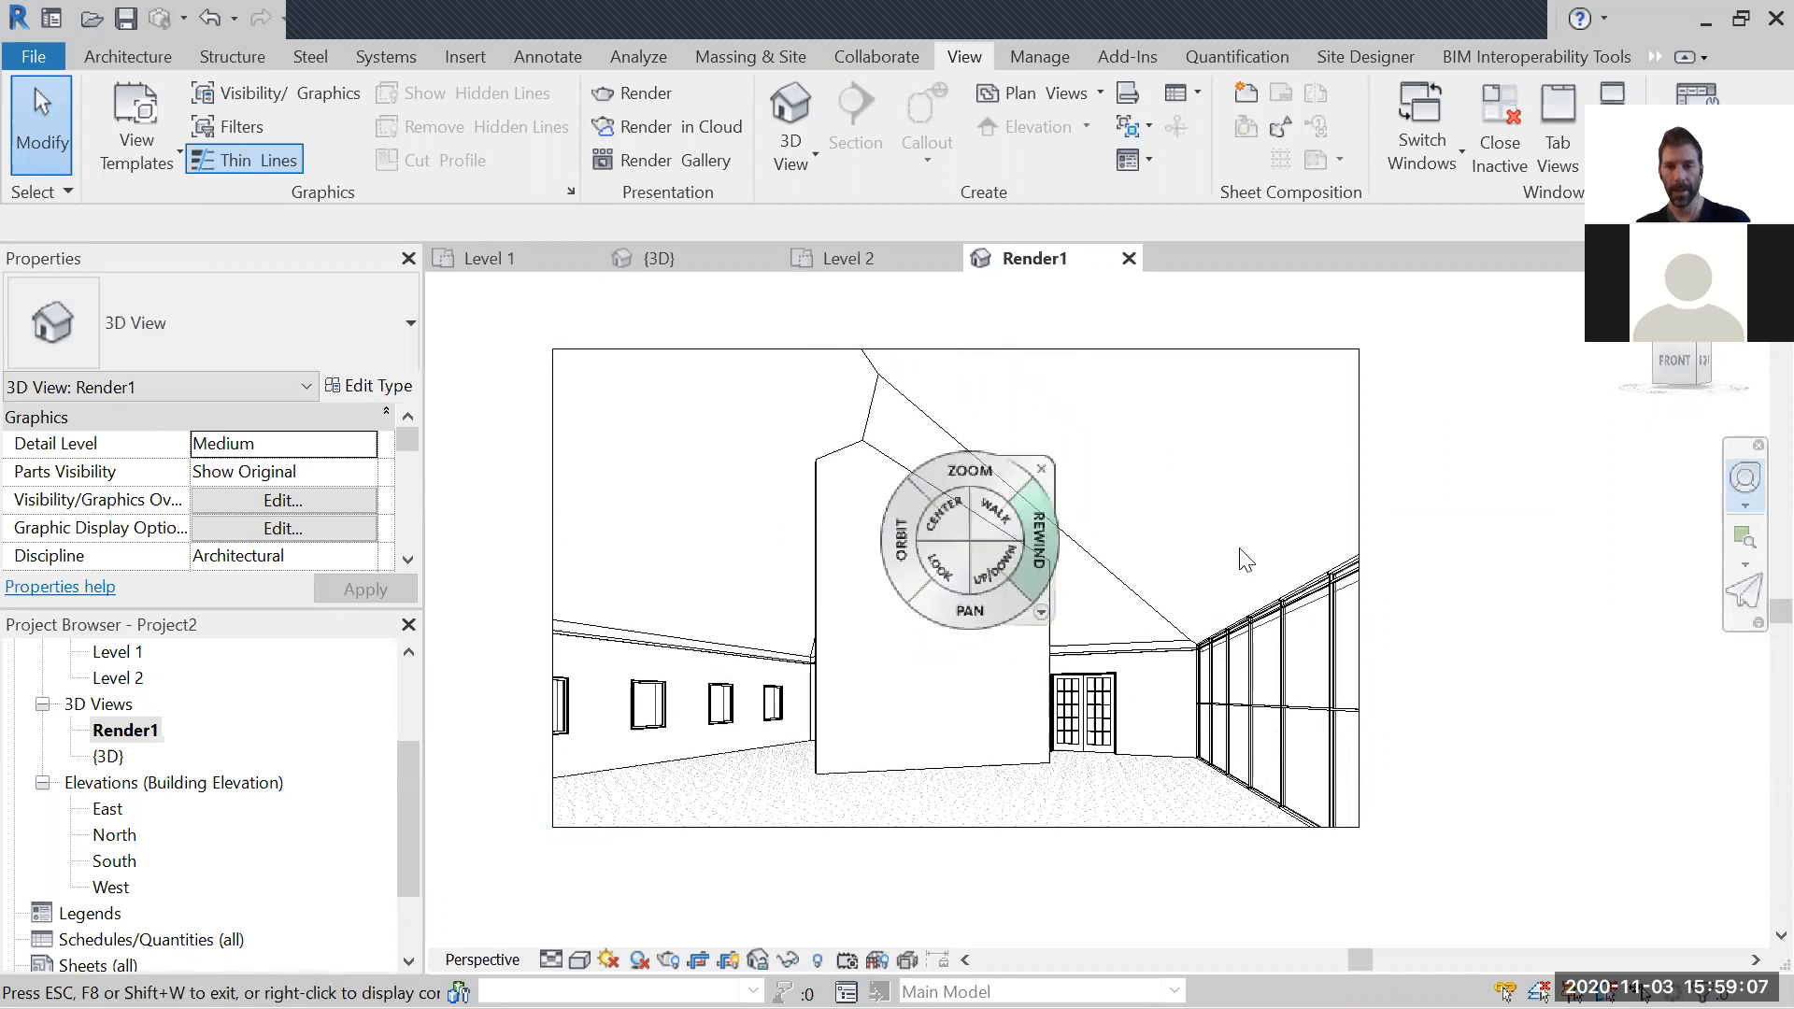
left_click(1450, 356)
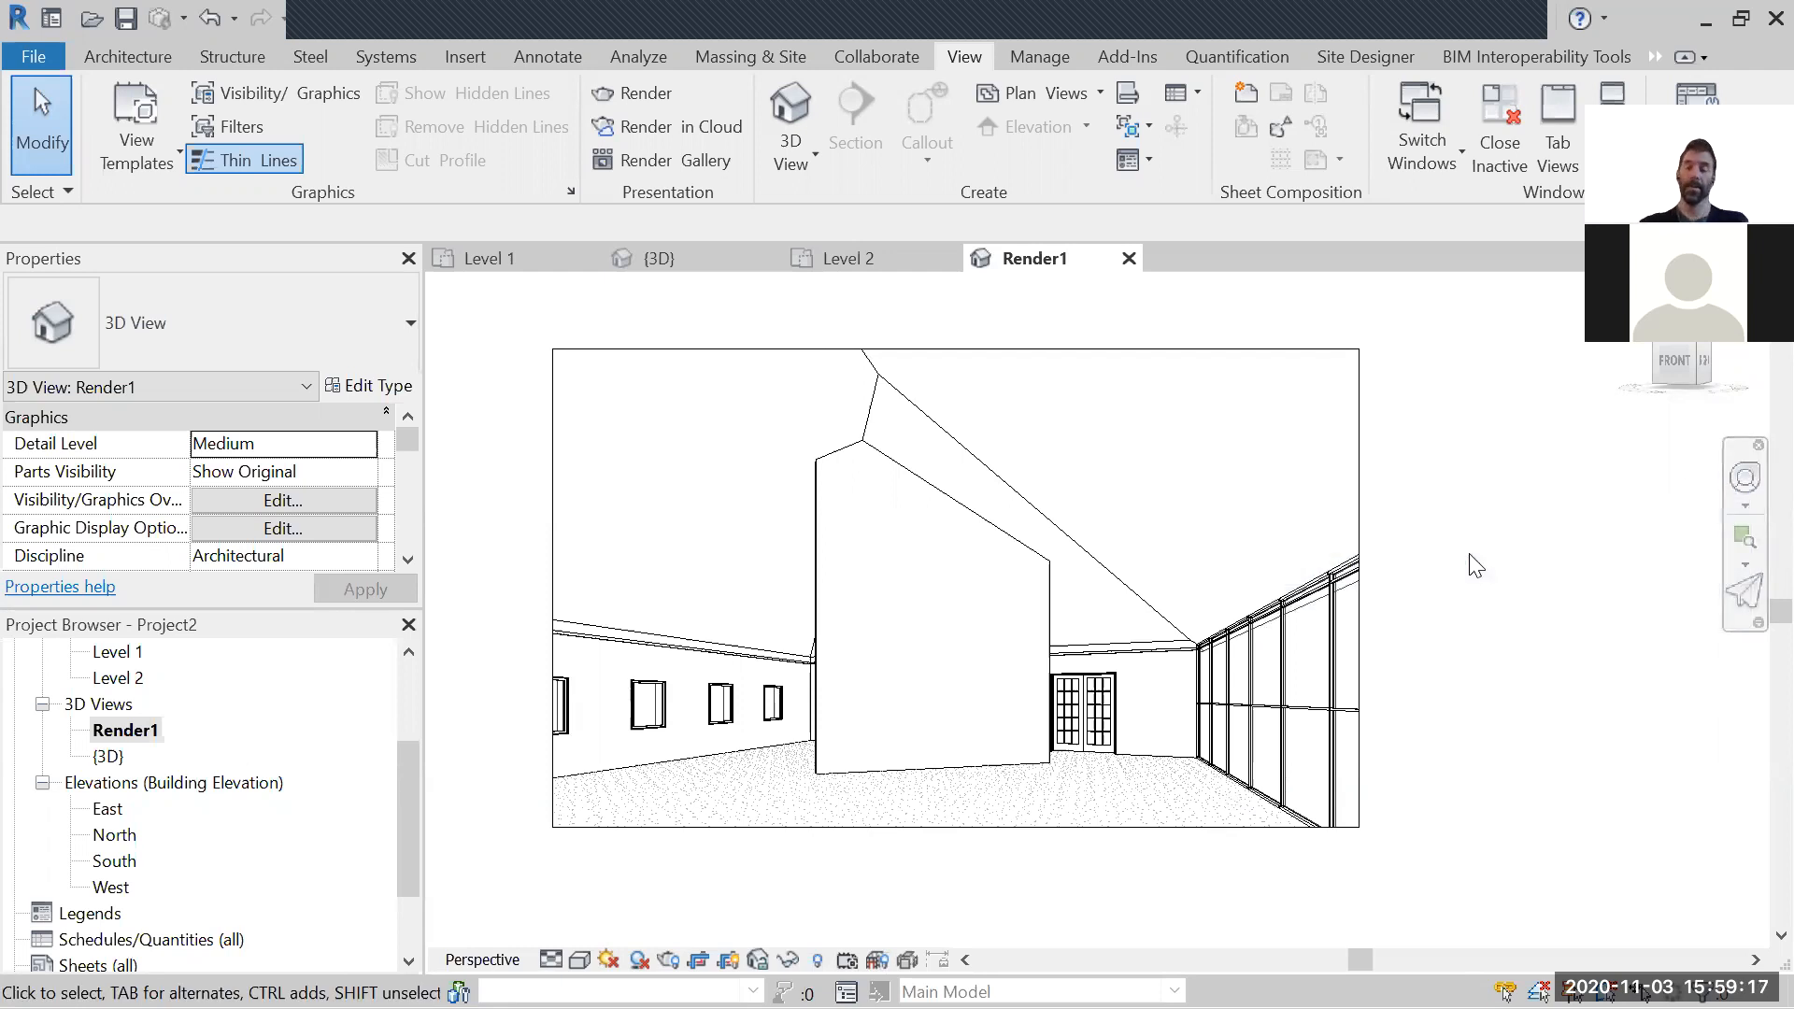
Step: Try raising and lowering the Render1 camera with the Up/Down tool
left_click(1745, 477)
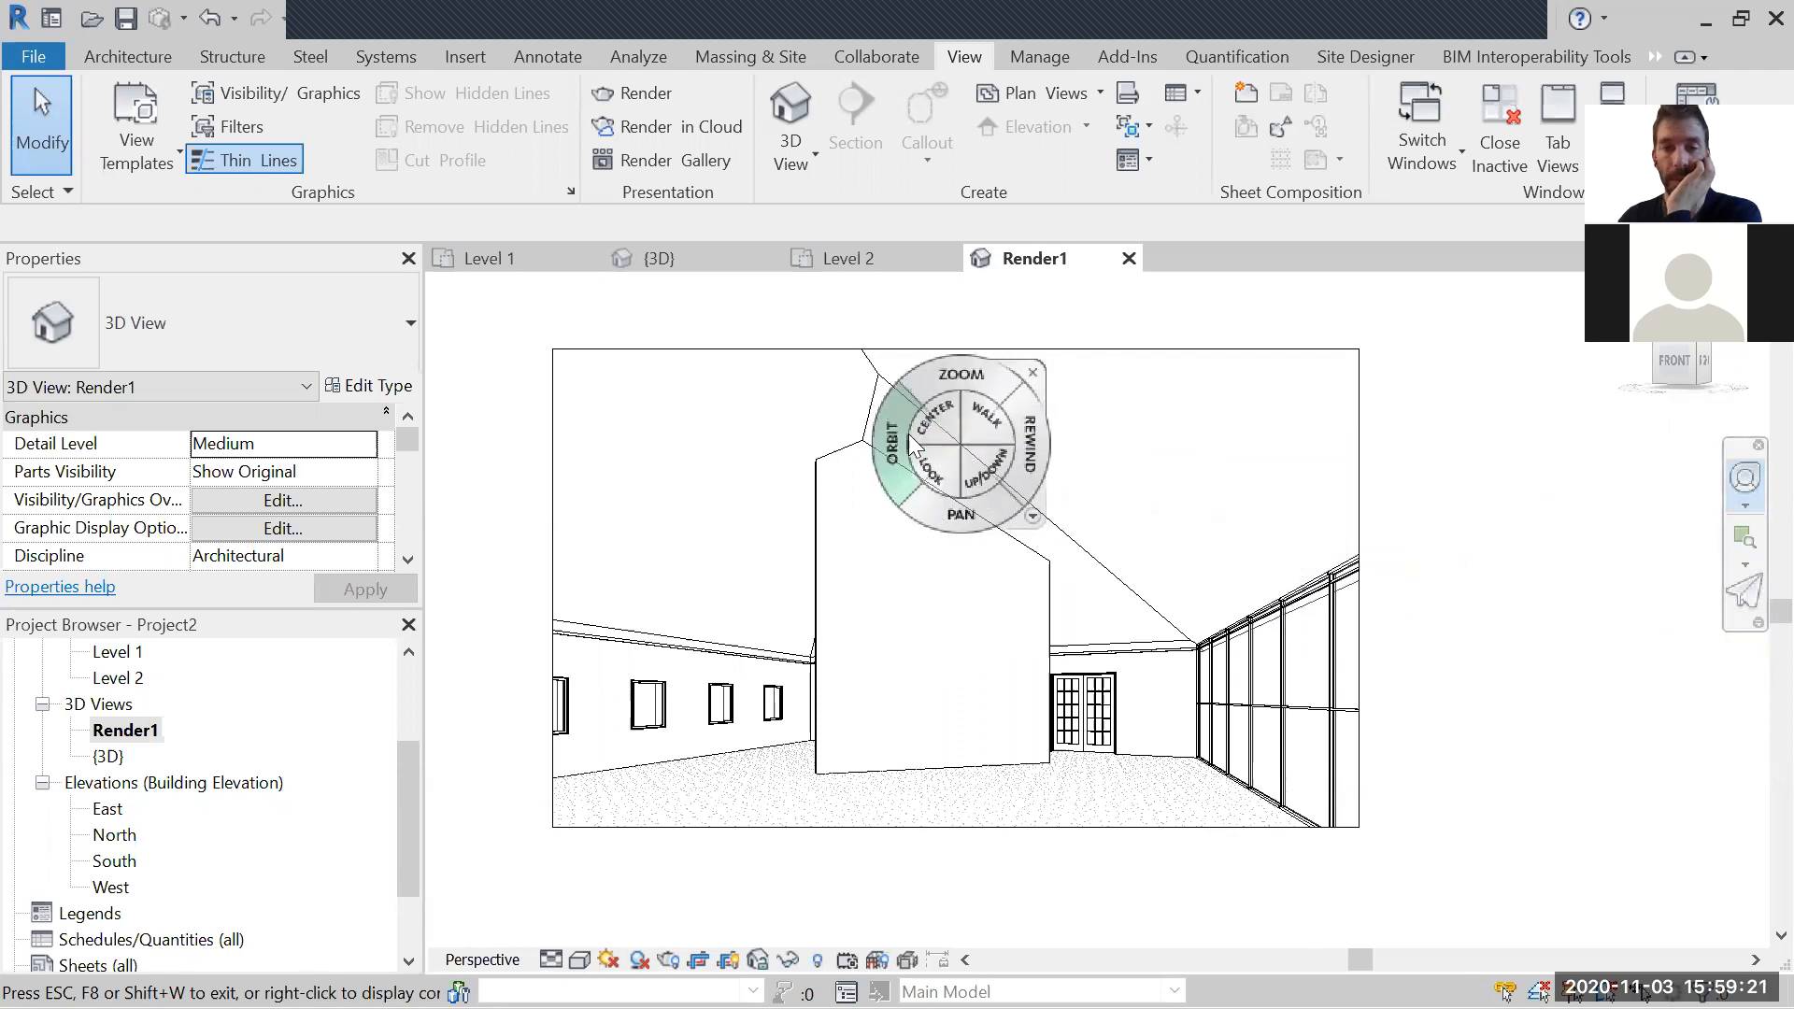
left_click_drag(981, 471, 975, 426)
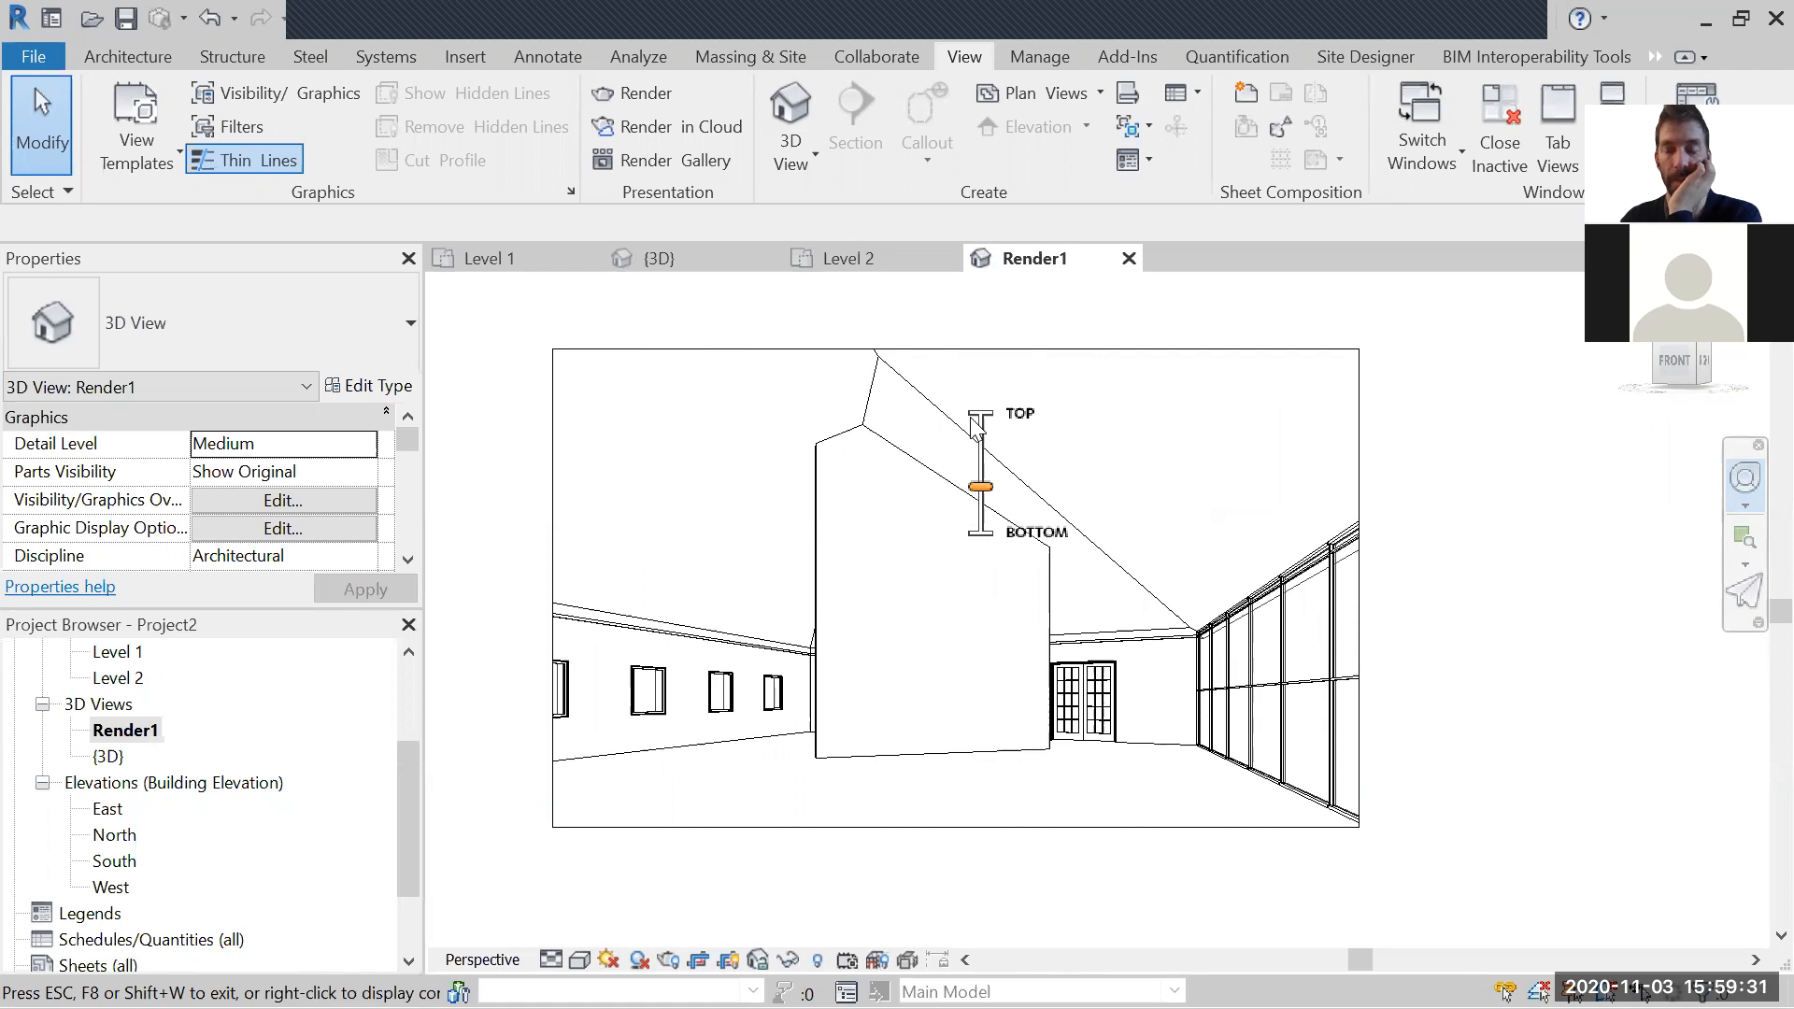
left_click_drag(977, 425, 994, 573)
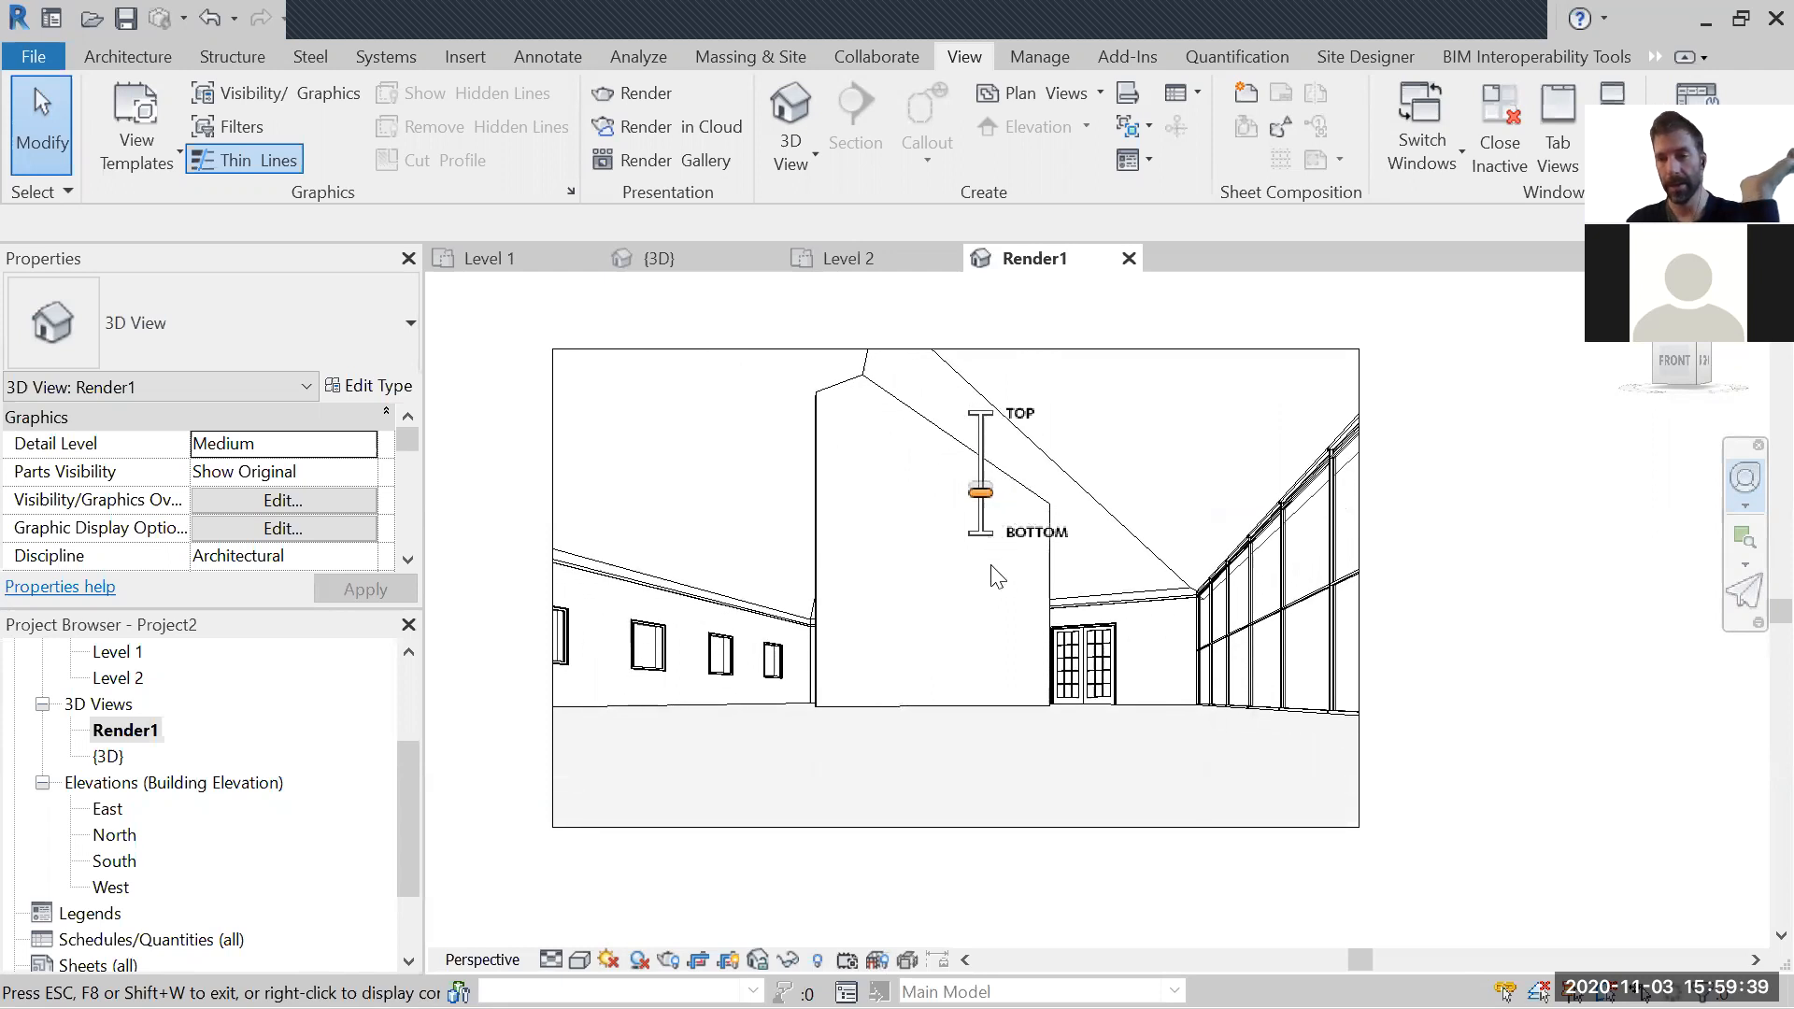
left_click_drag(998, 577, 996, 469)
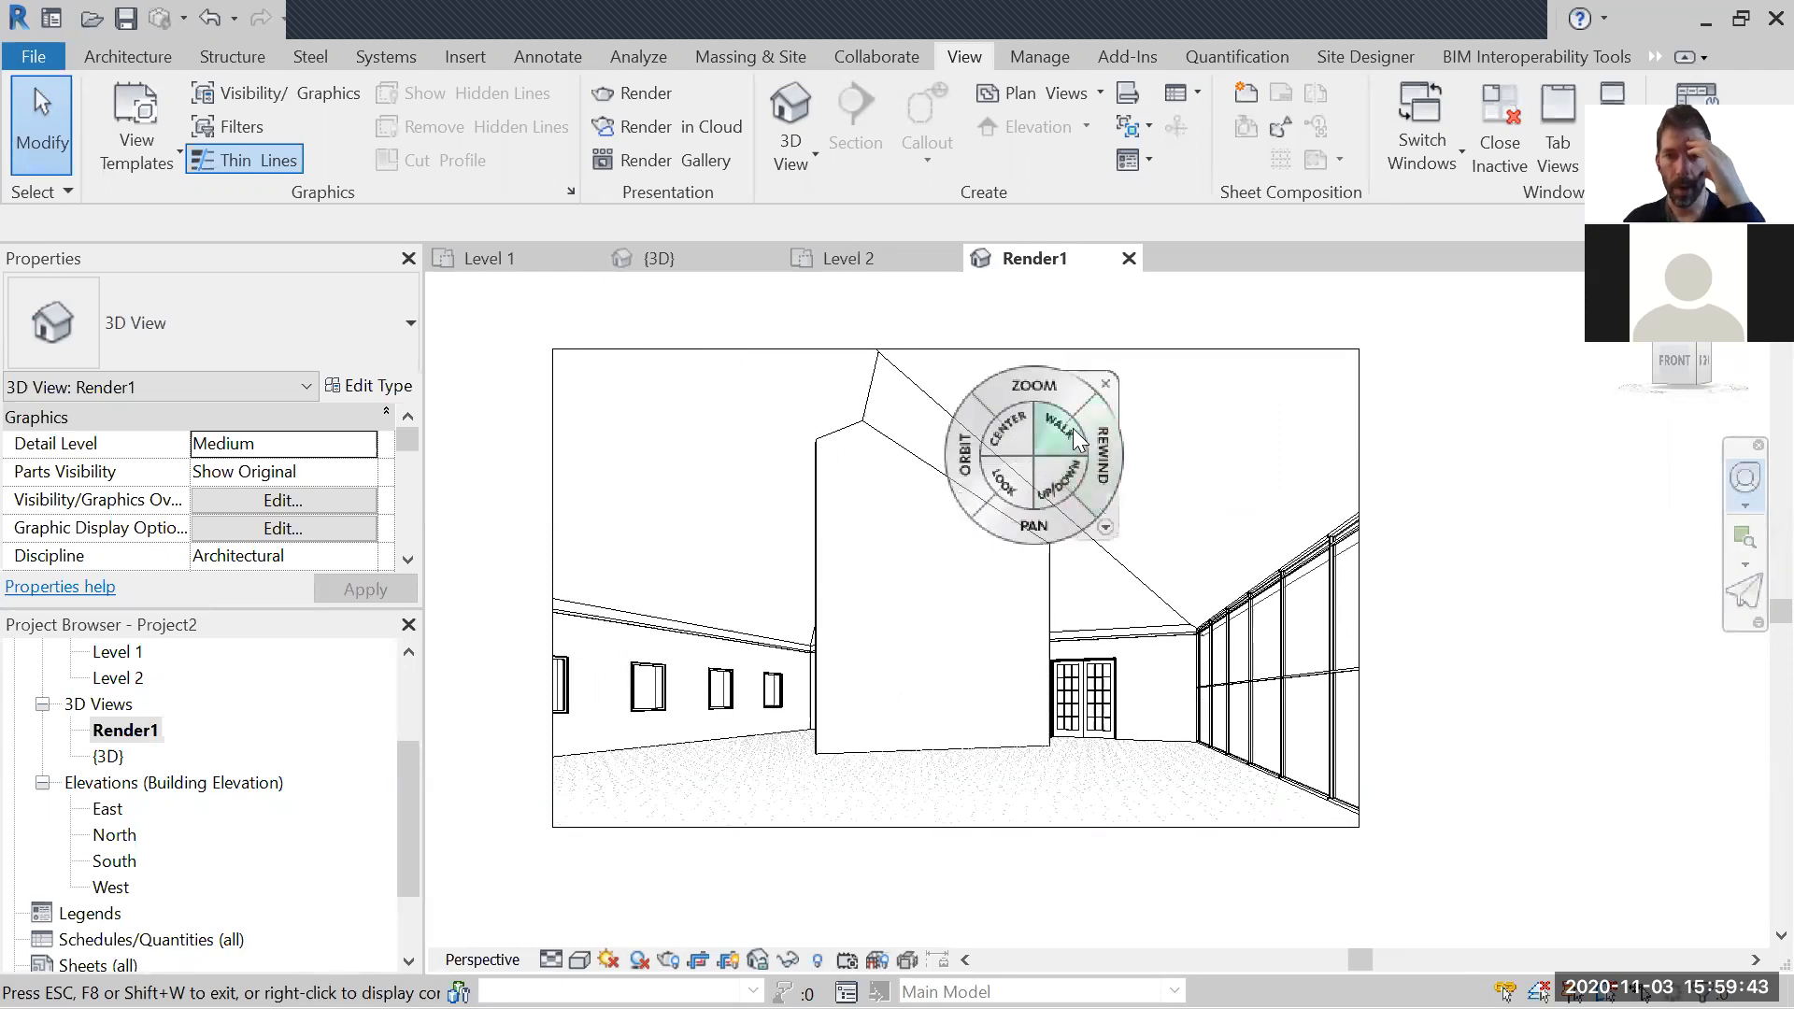
Step: Try walking and turning the camera toward the wall with the row of windows, and rewind to the earlier interior view
left_click_drag(1099, 815, 1155, 841)
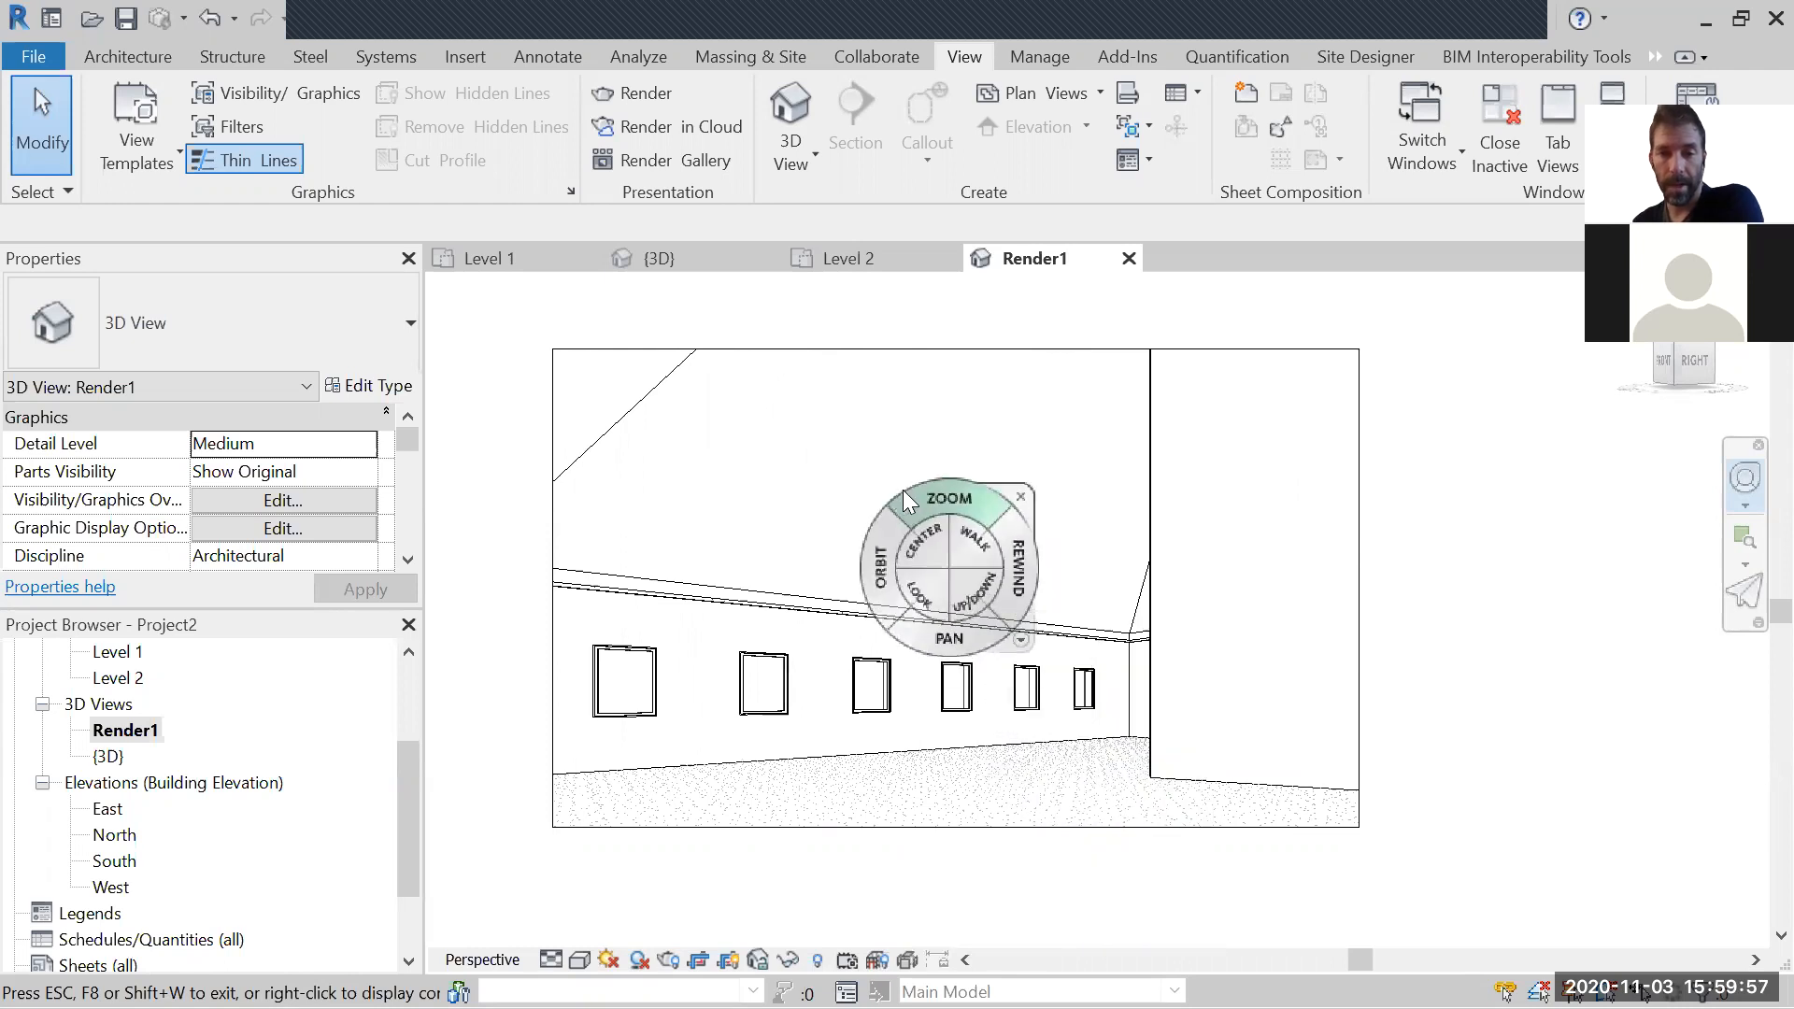
left_click_drag(1024, 581, 834, 583)
left_click(834, 583)
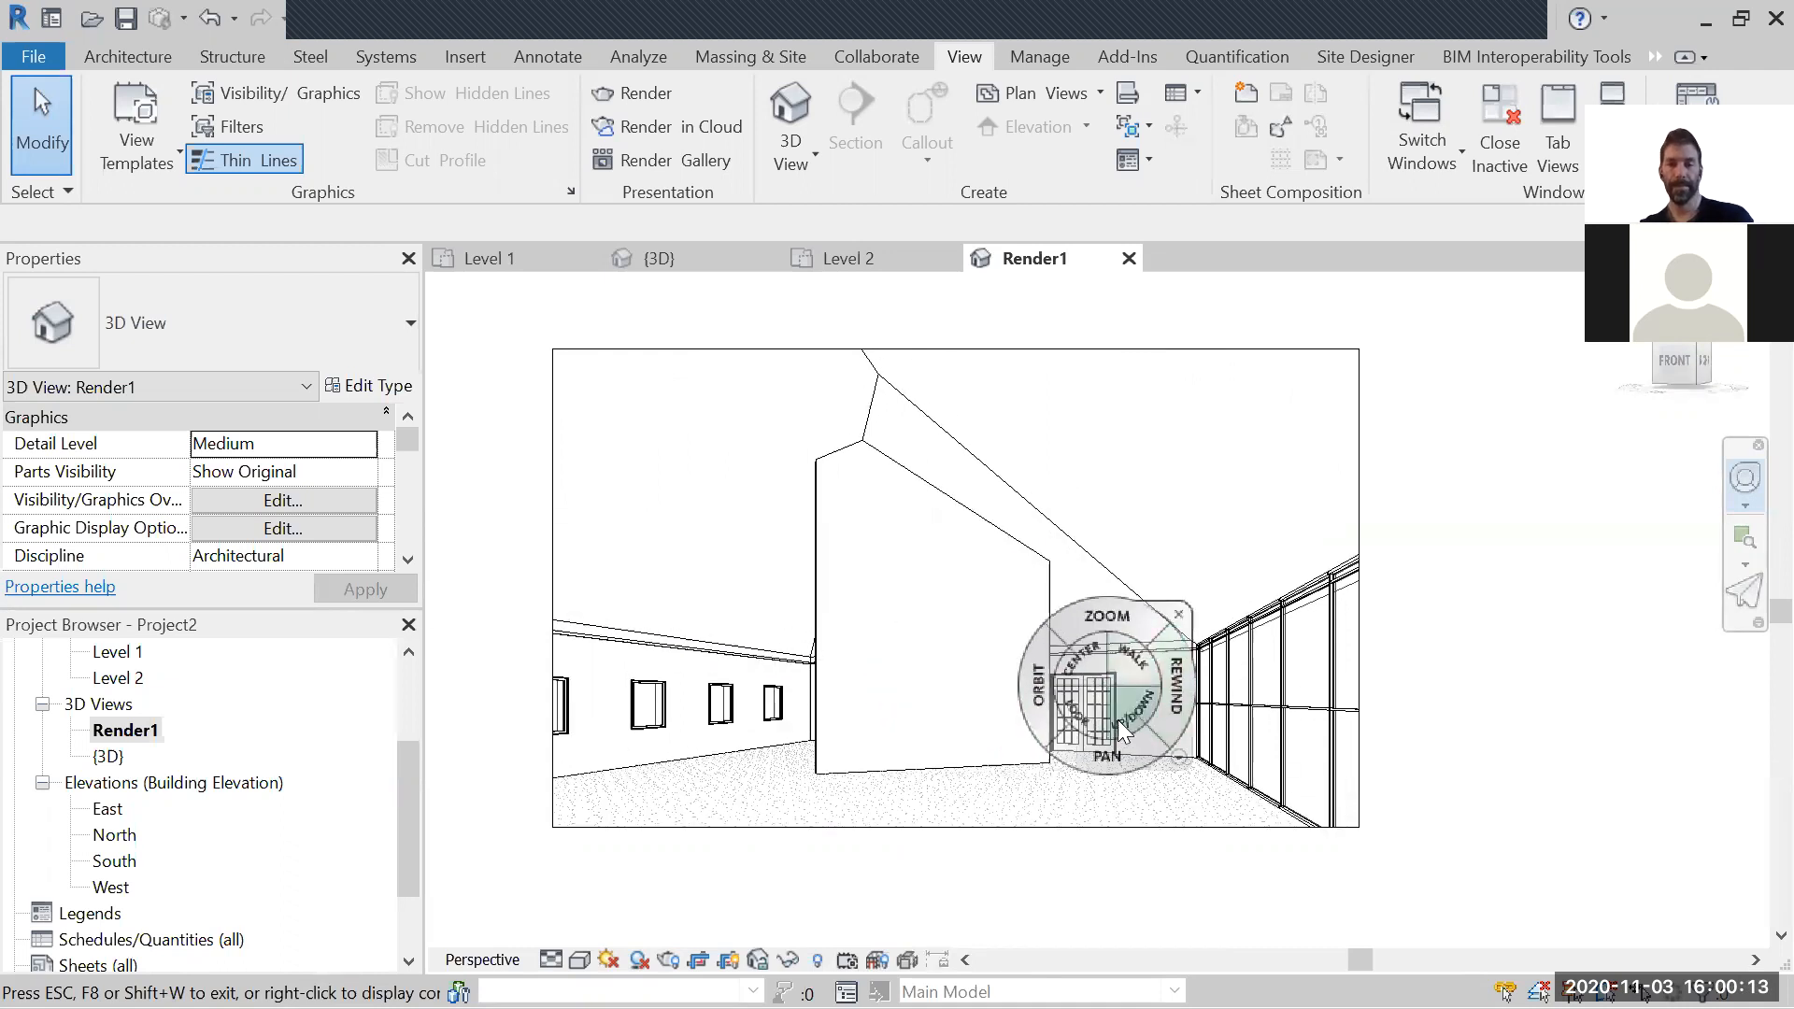
Step: Raise the Render1 camera slightly, try centering on the double doors, and reframe closer to the partition and curtain wall
mouse_move(1127, 714)
left_mouse_down()
mouse_move(1125, 769)
mouse_move(1121, 733)
left_mouse_up()
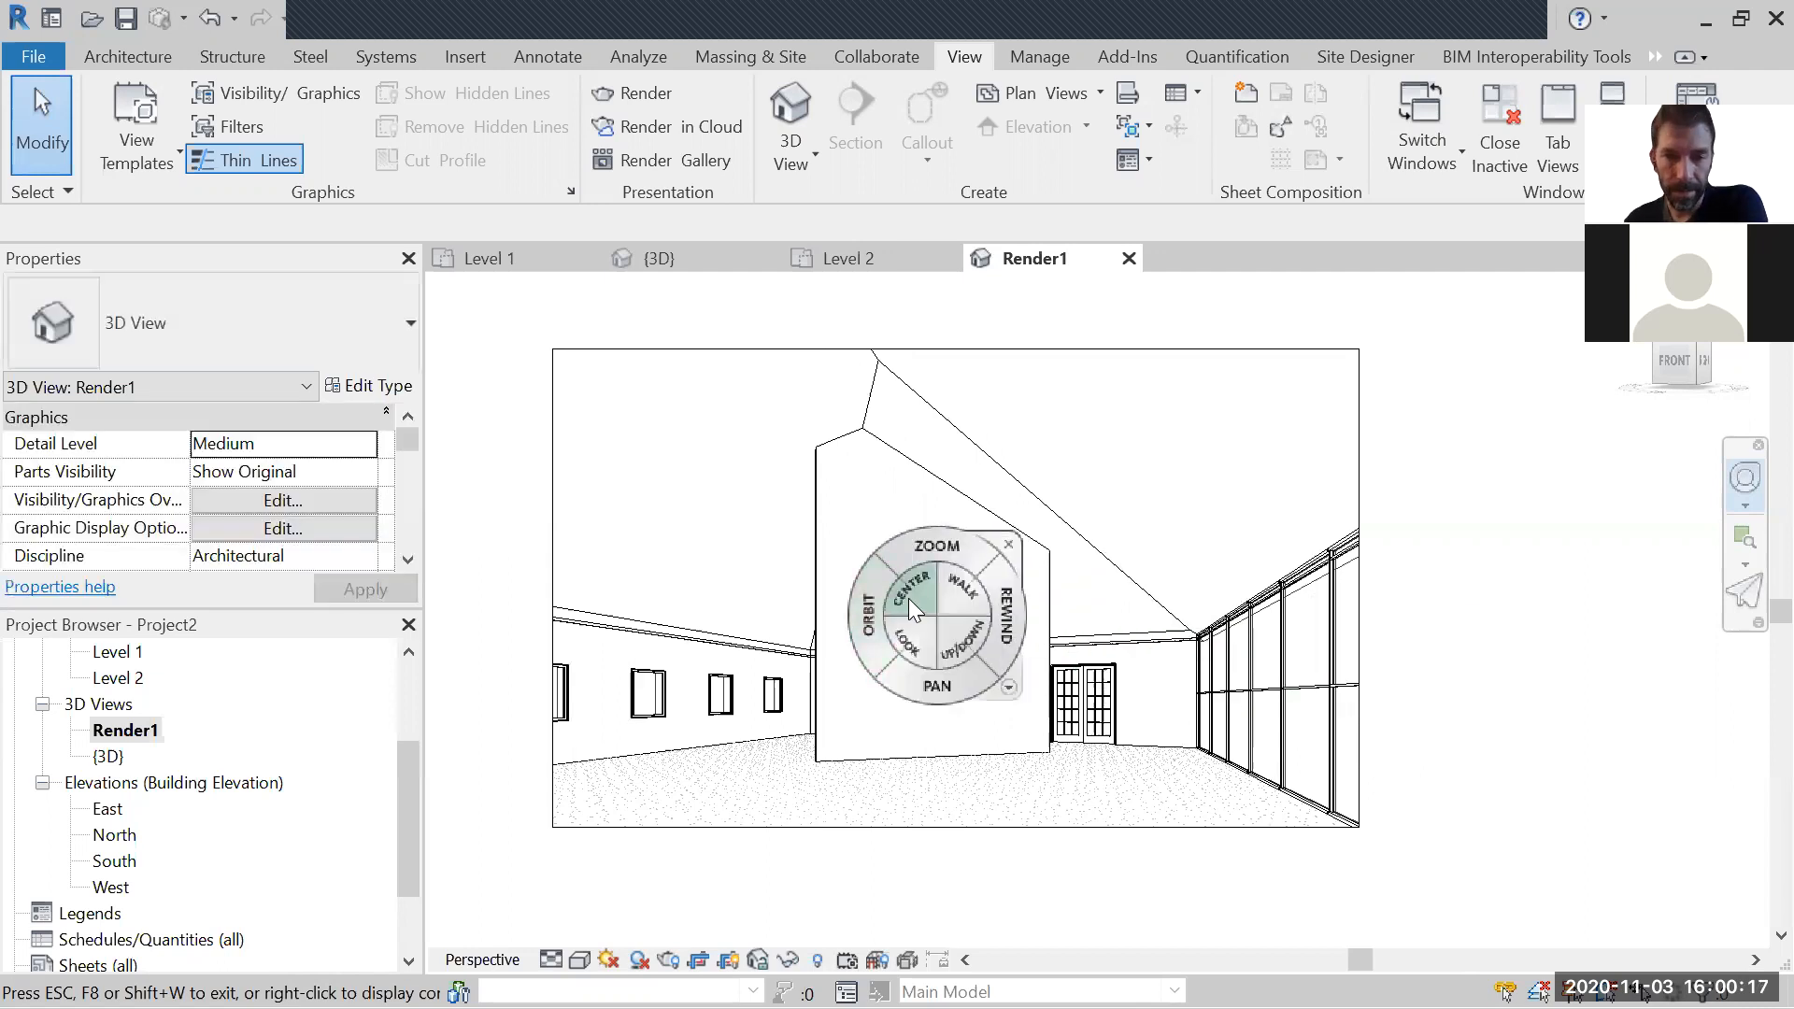
left_click_drag(911, 594, 1078, 697)
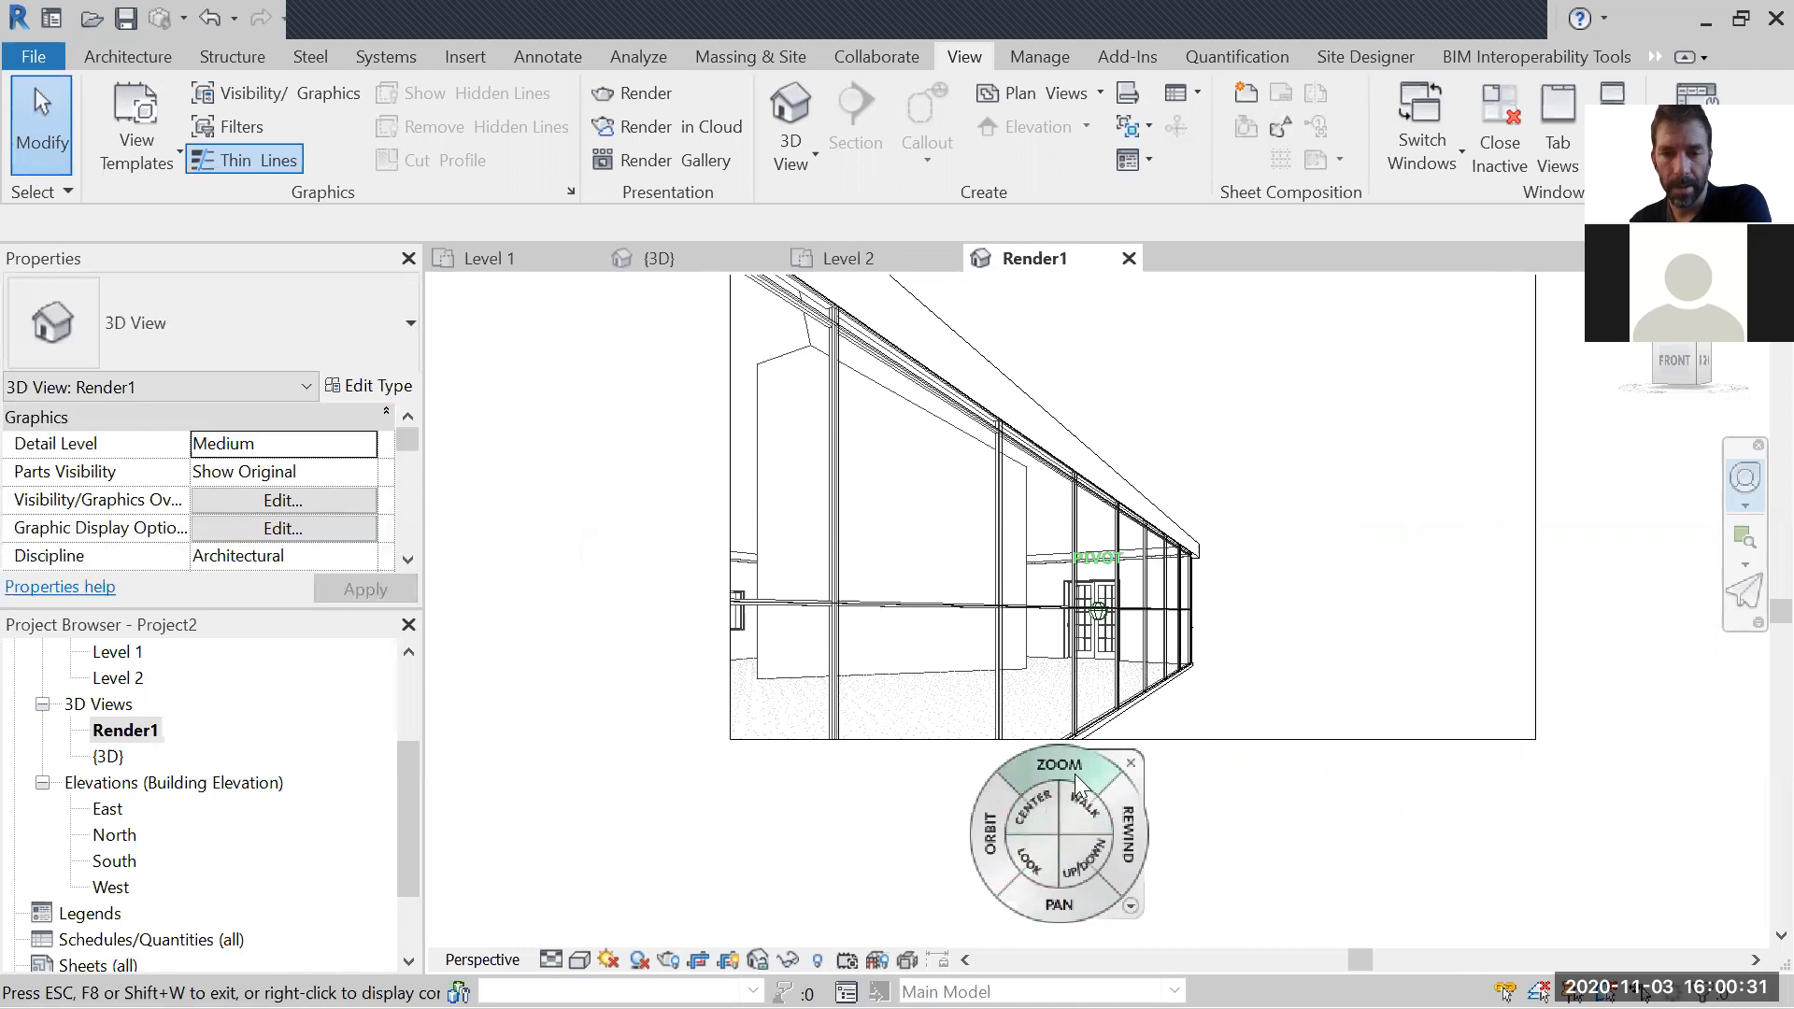
left_click_drag(1117, 853, 962, 840)
mouse_move(978, 763)
left_mouse_down()
mouse_move(984, 540)
mouse_move(972, 778)
mouse_move(970, 751)
left_mouse_up()
mouse_move(912, 822)
left_mouse_down()
mouse_move(902, 841)
mouse_move(822, 834)
mouse_move(1019, 957)
mouse_move(994, 803)
mouse_move(946, 834)
mouse_move(874, 790)
mouse_move(973, 901)
mouse_move(962, 878)
left_mouse_up()
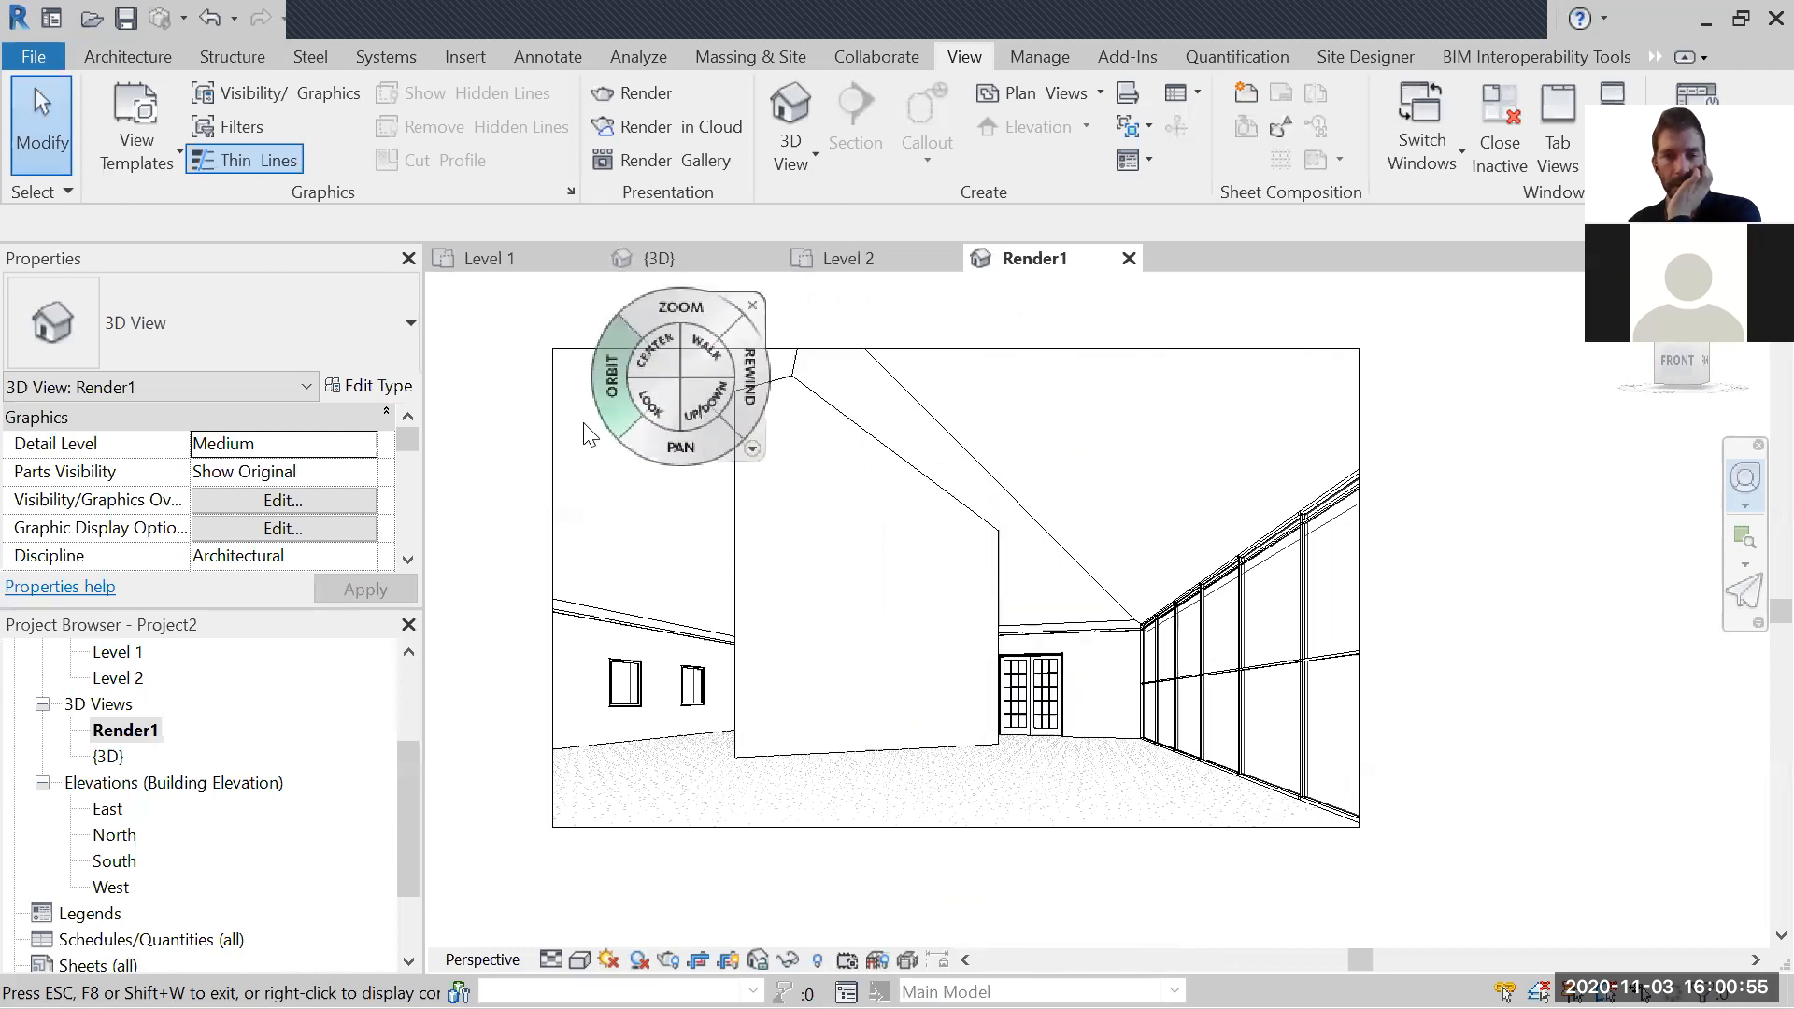
Step: Fine-tune the Render1 camera's focal length with Increase/Decrease Focal Length and exit the navigation wheel
left_click(659, 488)
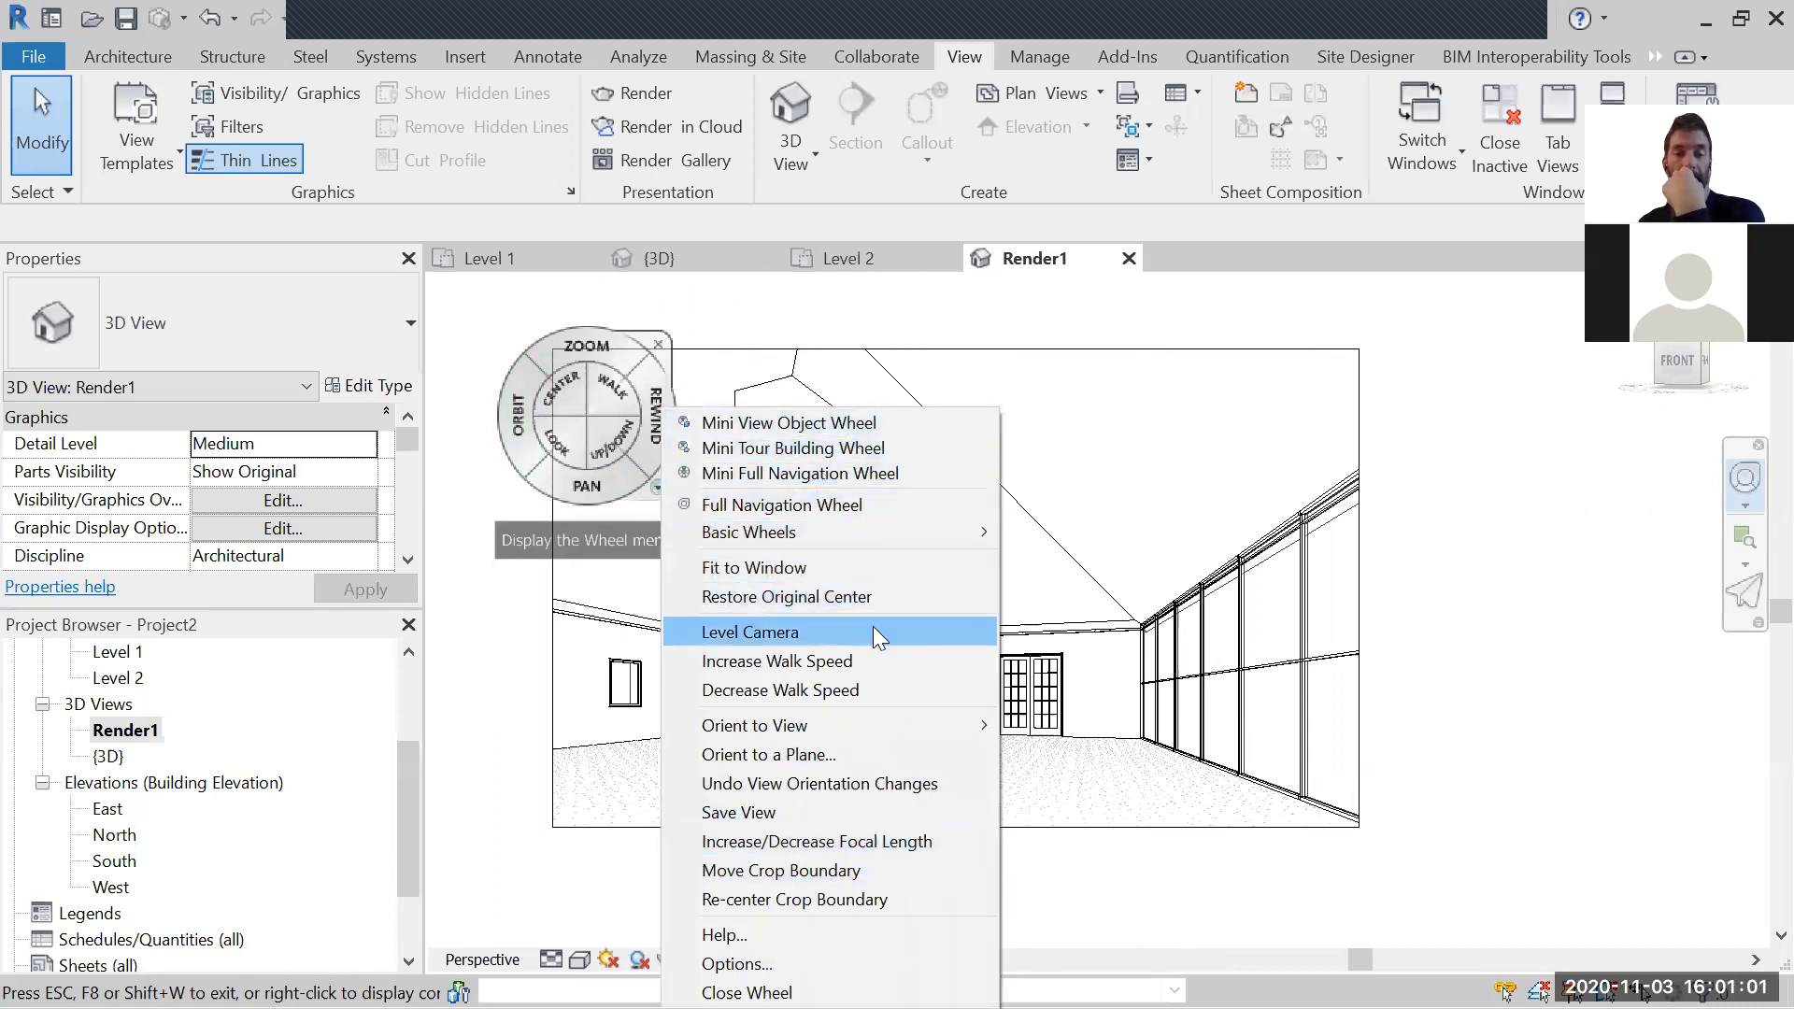
left_click(826, 839)
left_click_drag(893, 785, 950, 590)
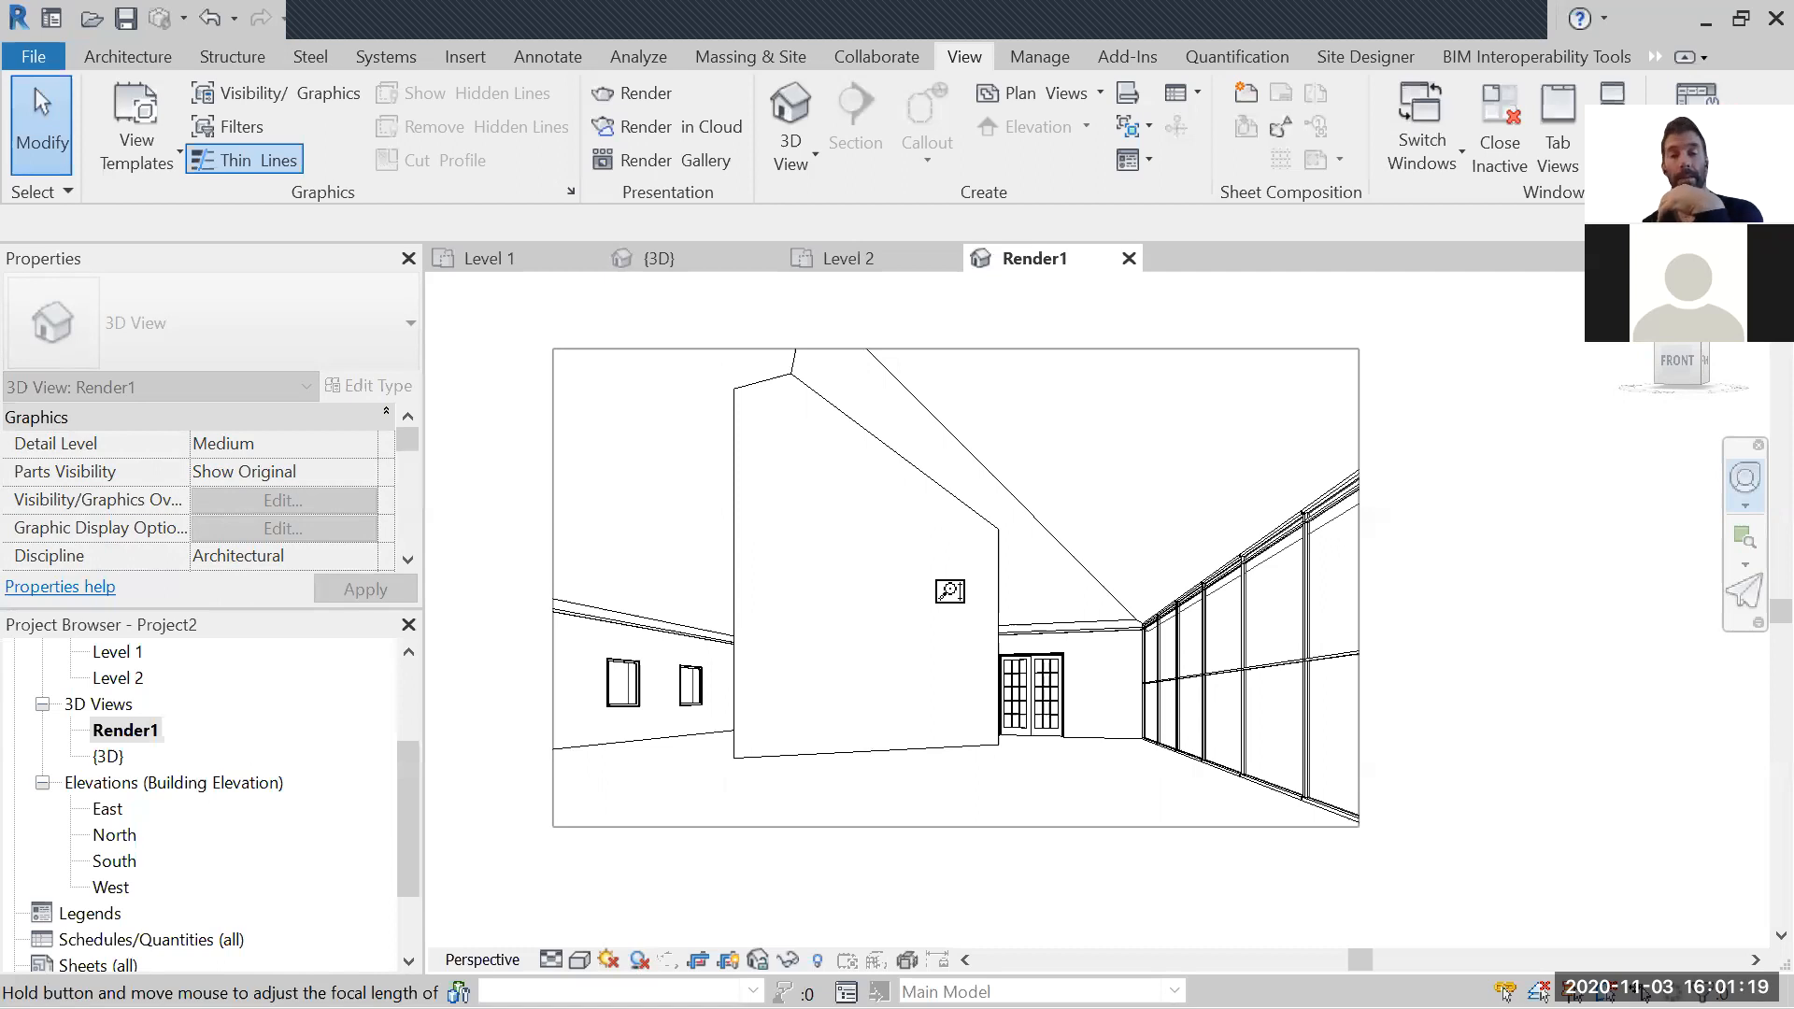
left_click_drag(949, 590, 949, 590)
key("Escape")
key("Escape")
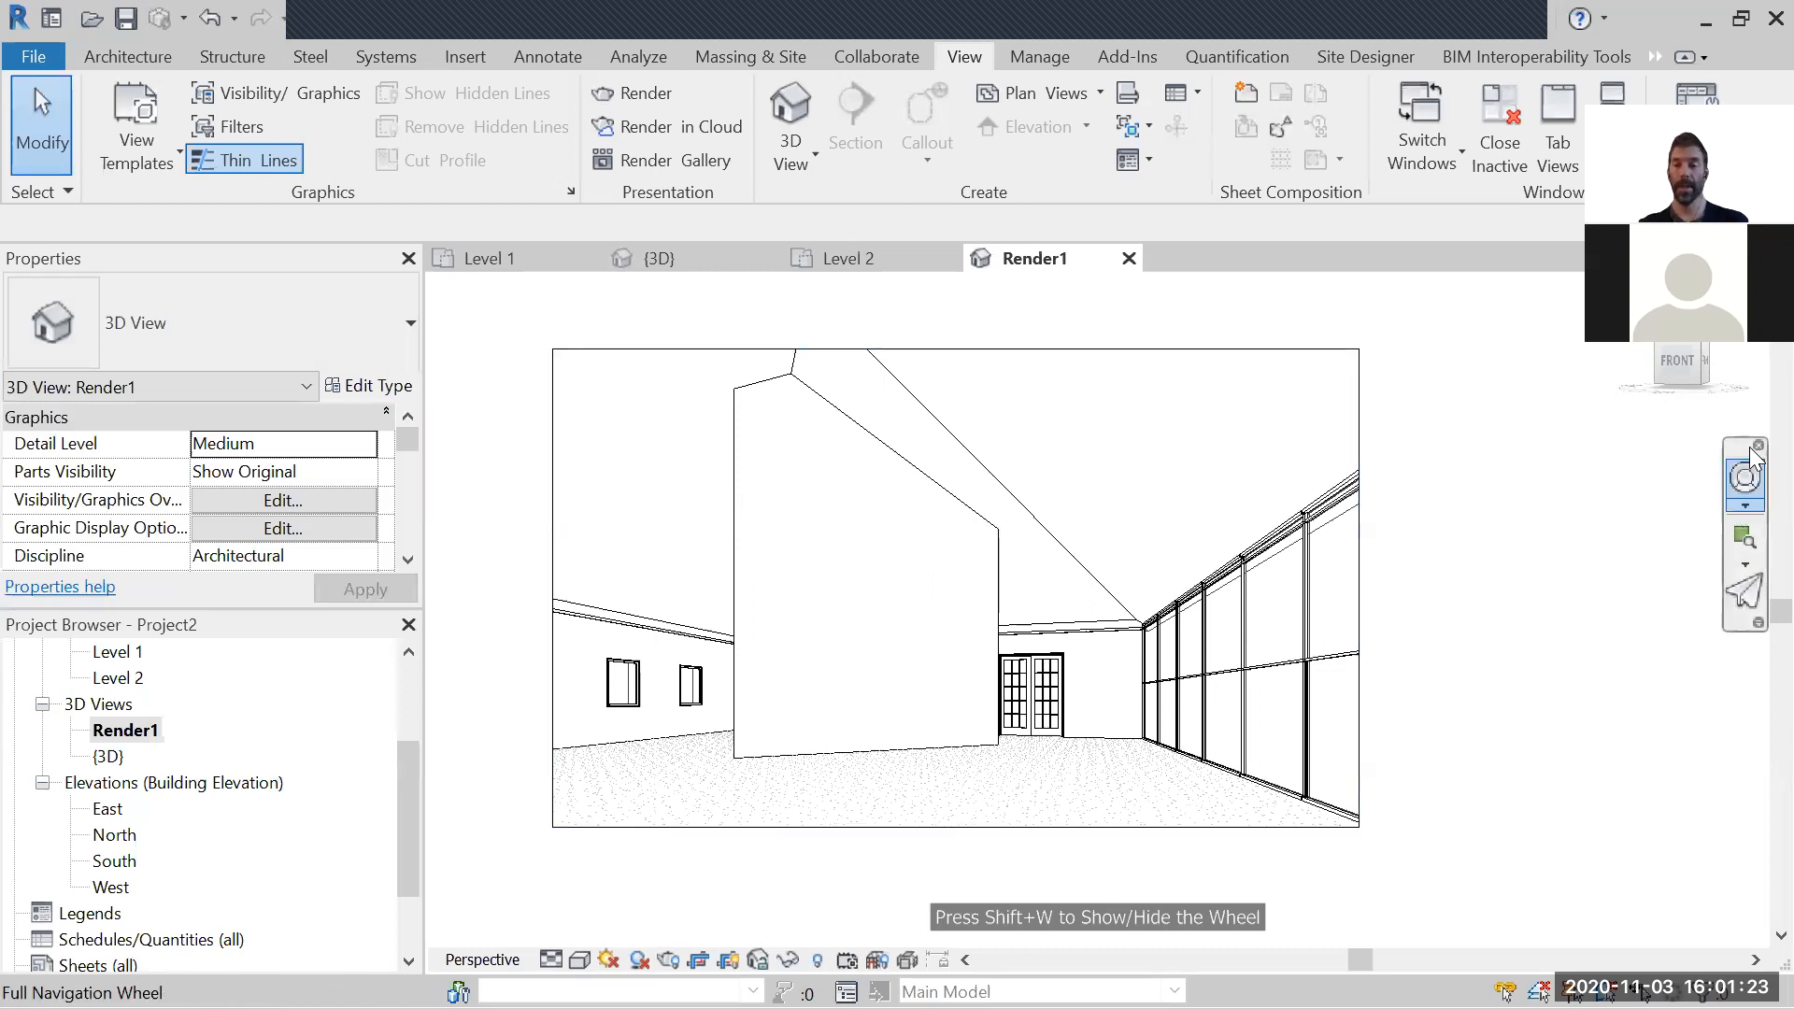
left_click(1744, 504)
left_click(676, 517)
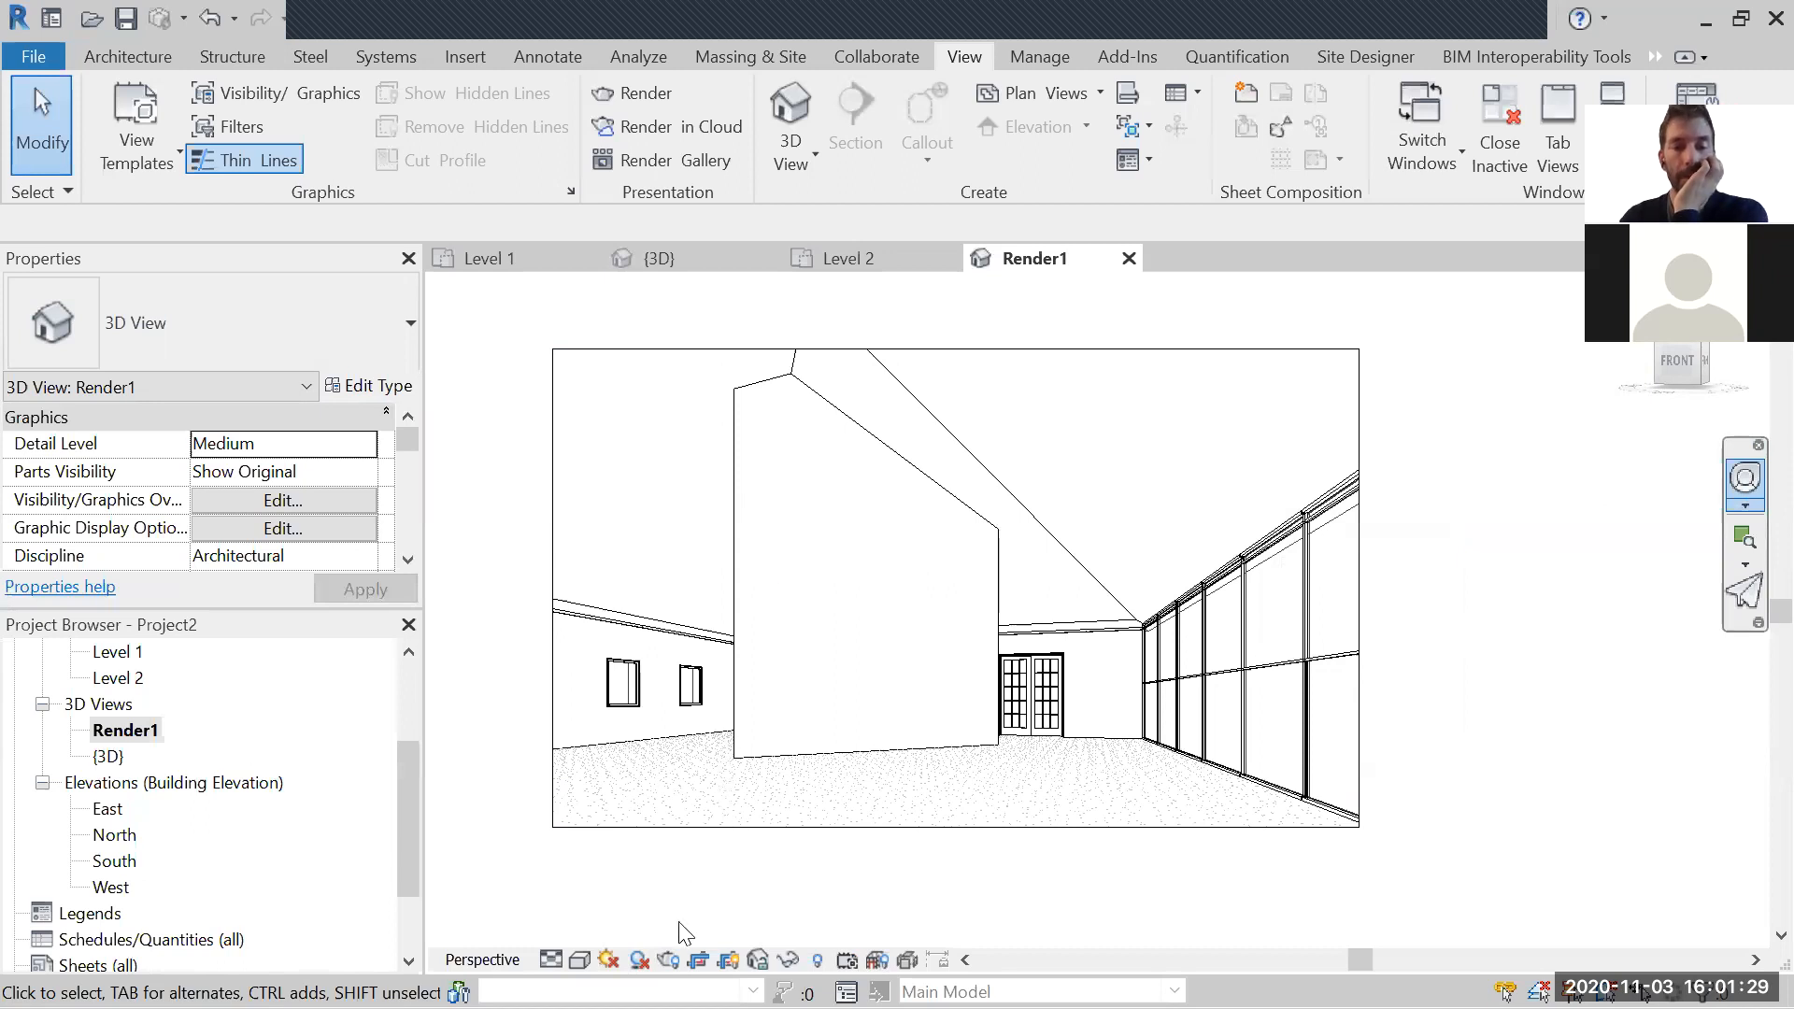
Step: Open the rendering settings and set the quality to Medium and the lighting scheme to Interior: Sun and Artificial
left_click(668, 961)
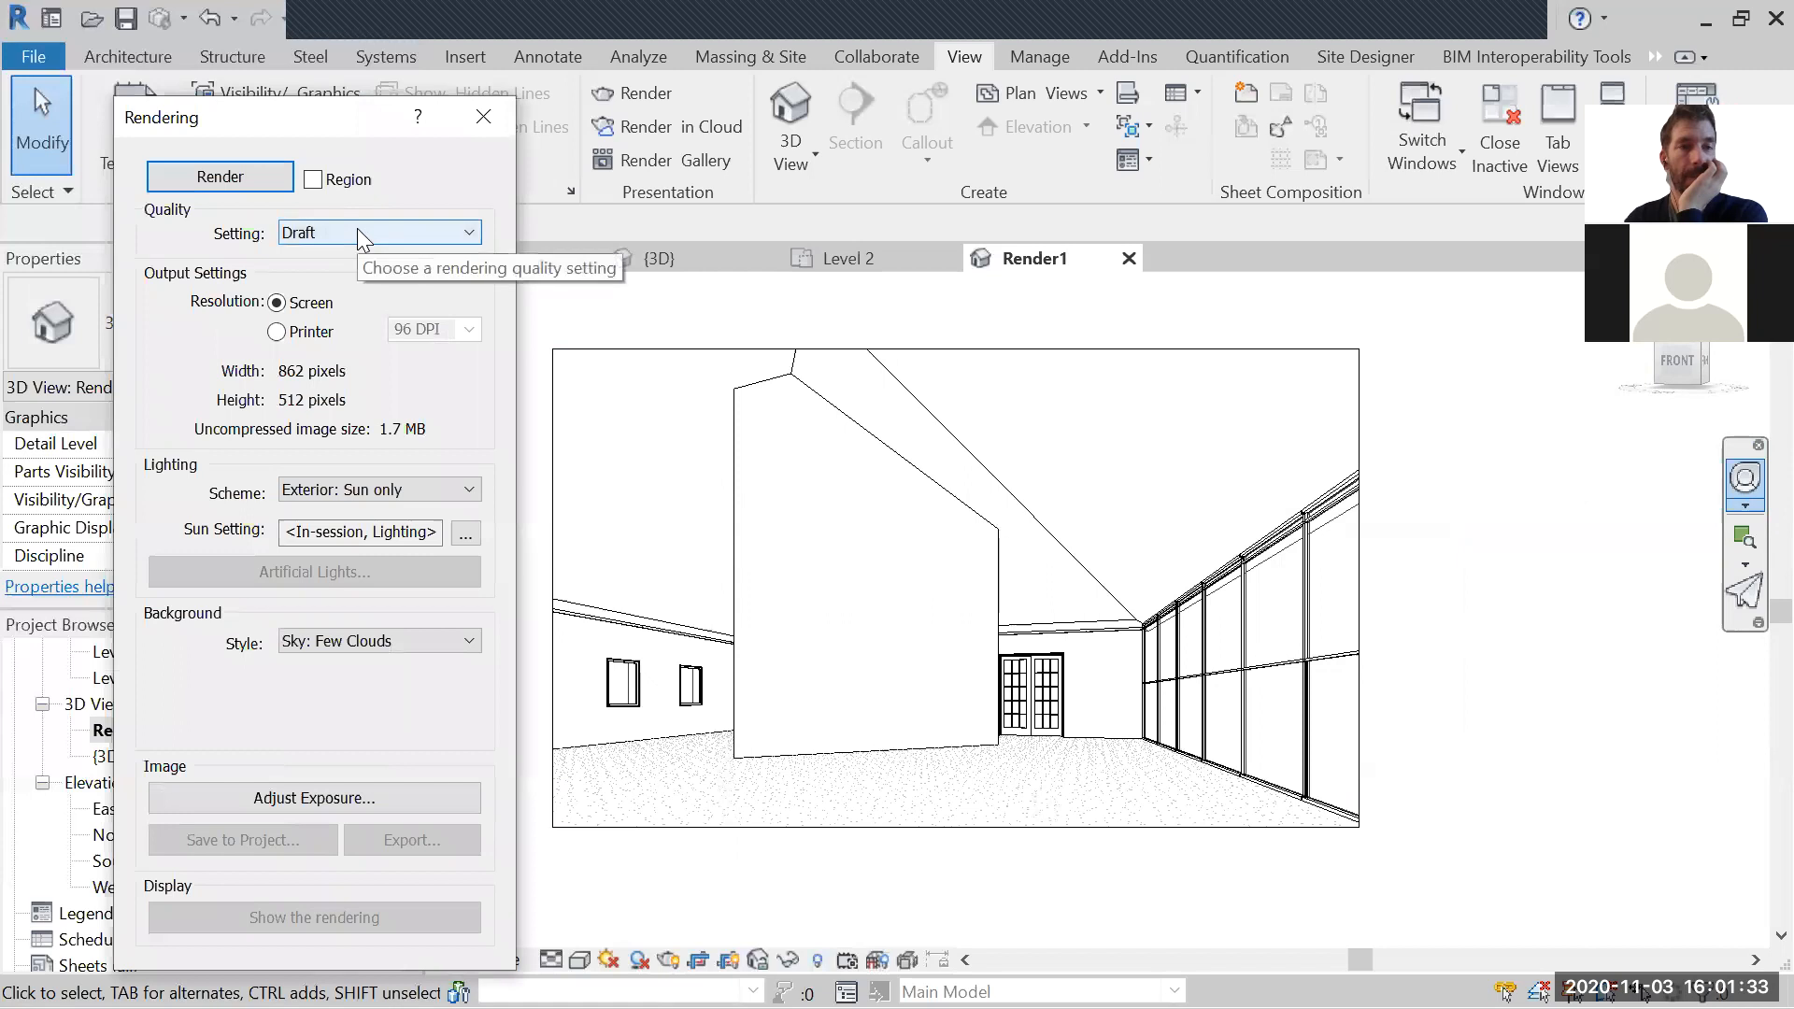
left_click(357, 228)
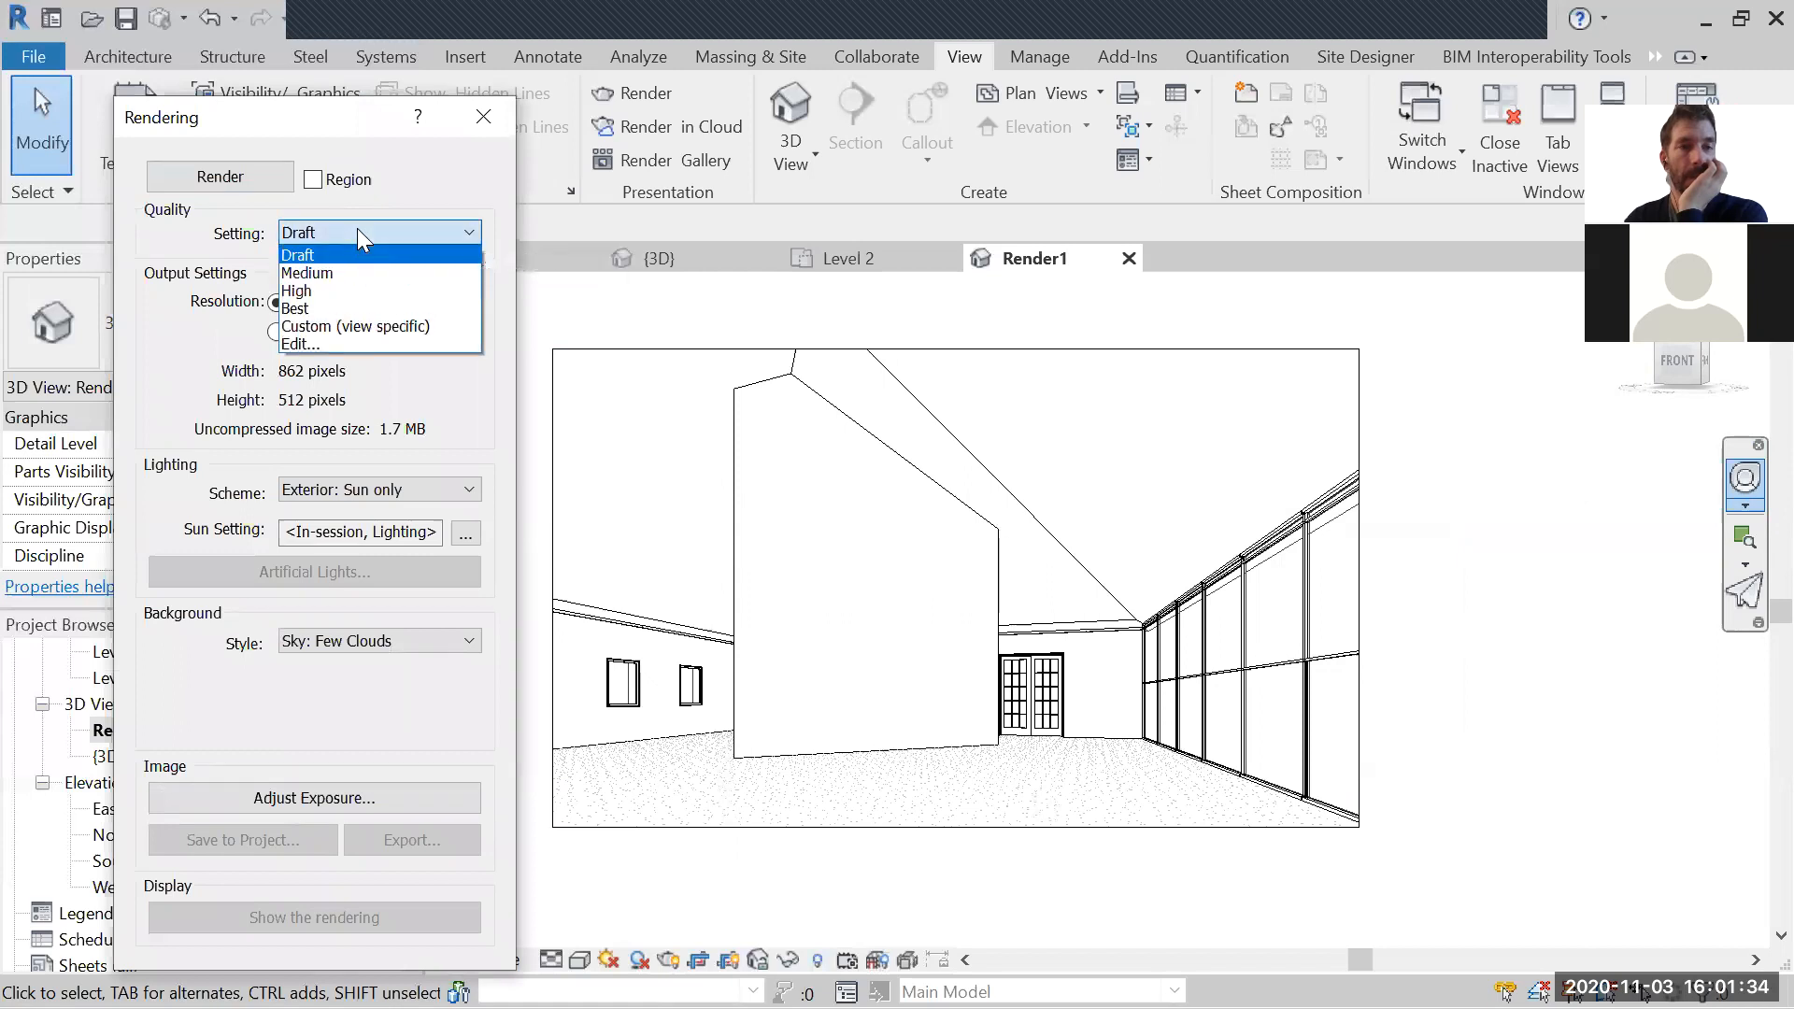
left_click(331, 273)
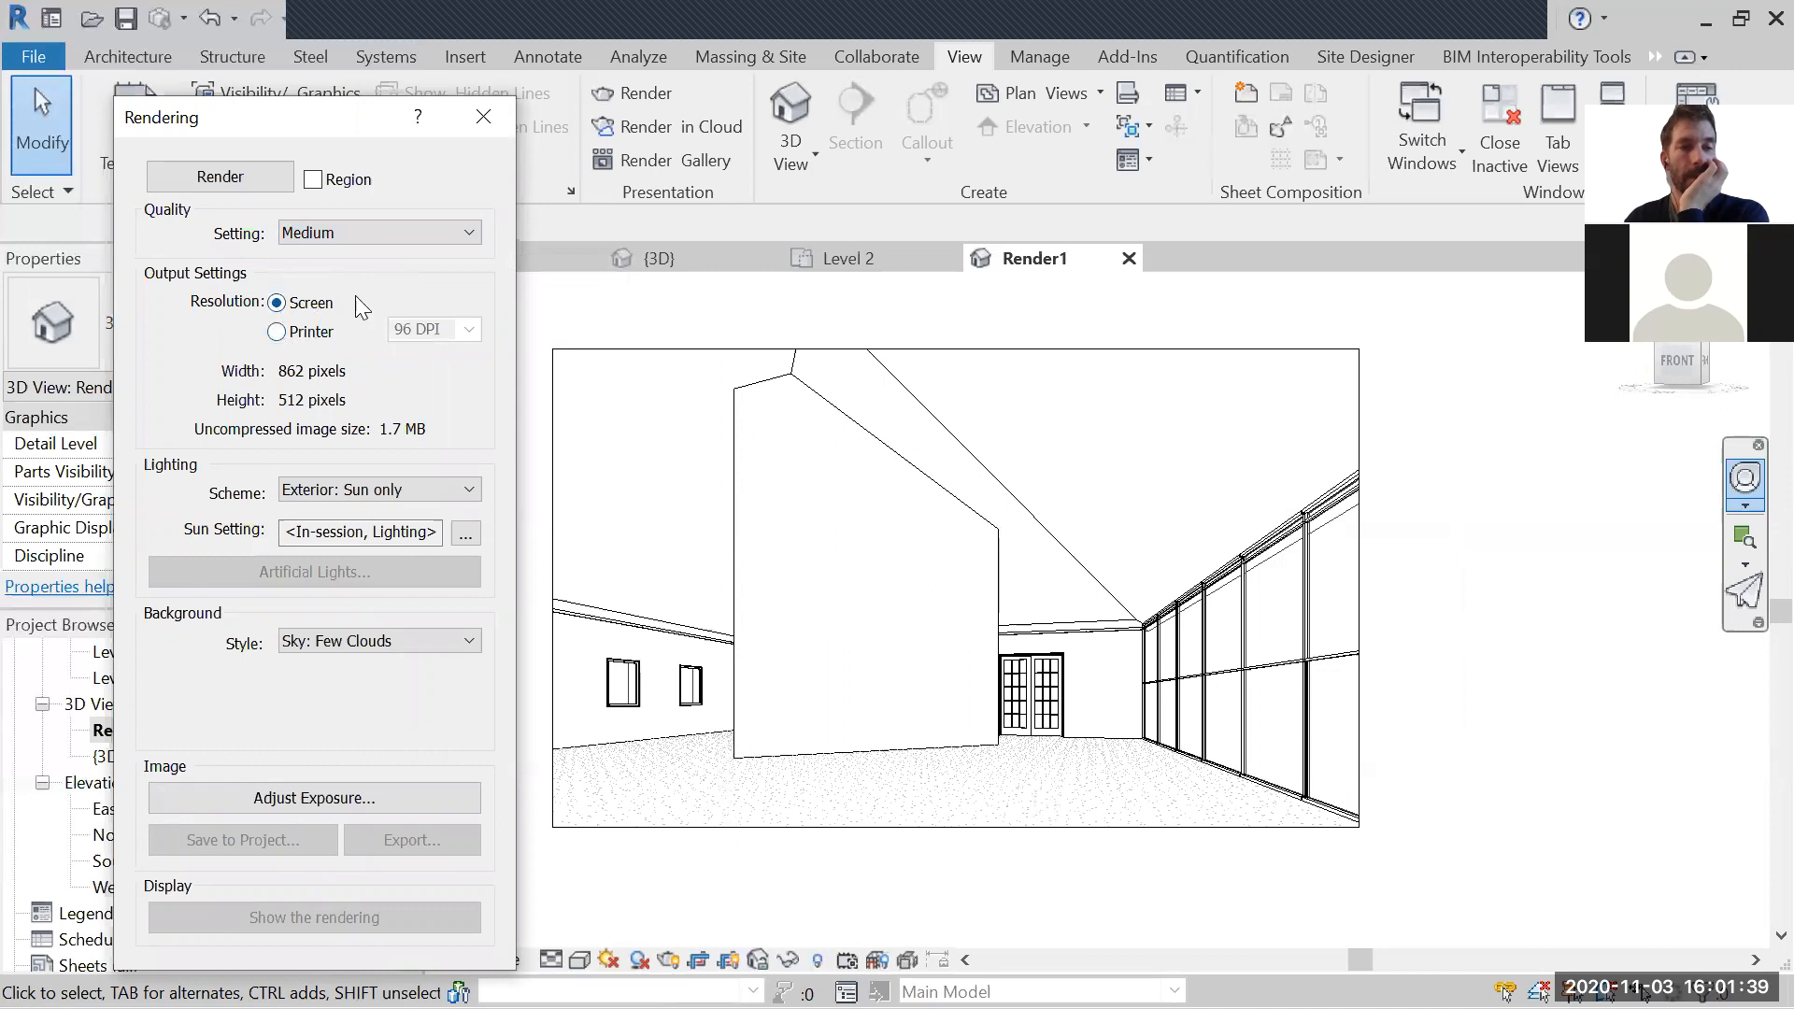
left_click_drag(291, 117, 275, 105)
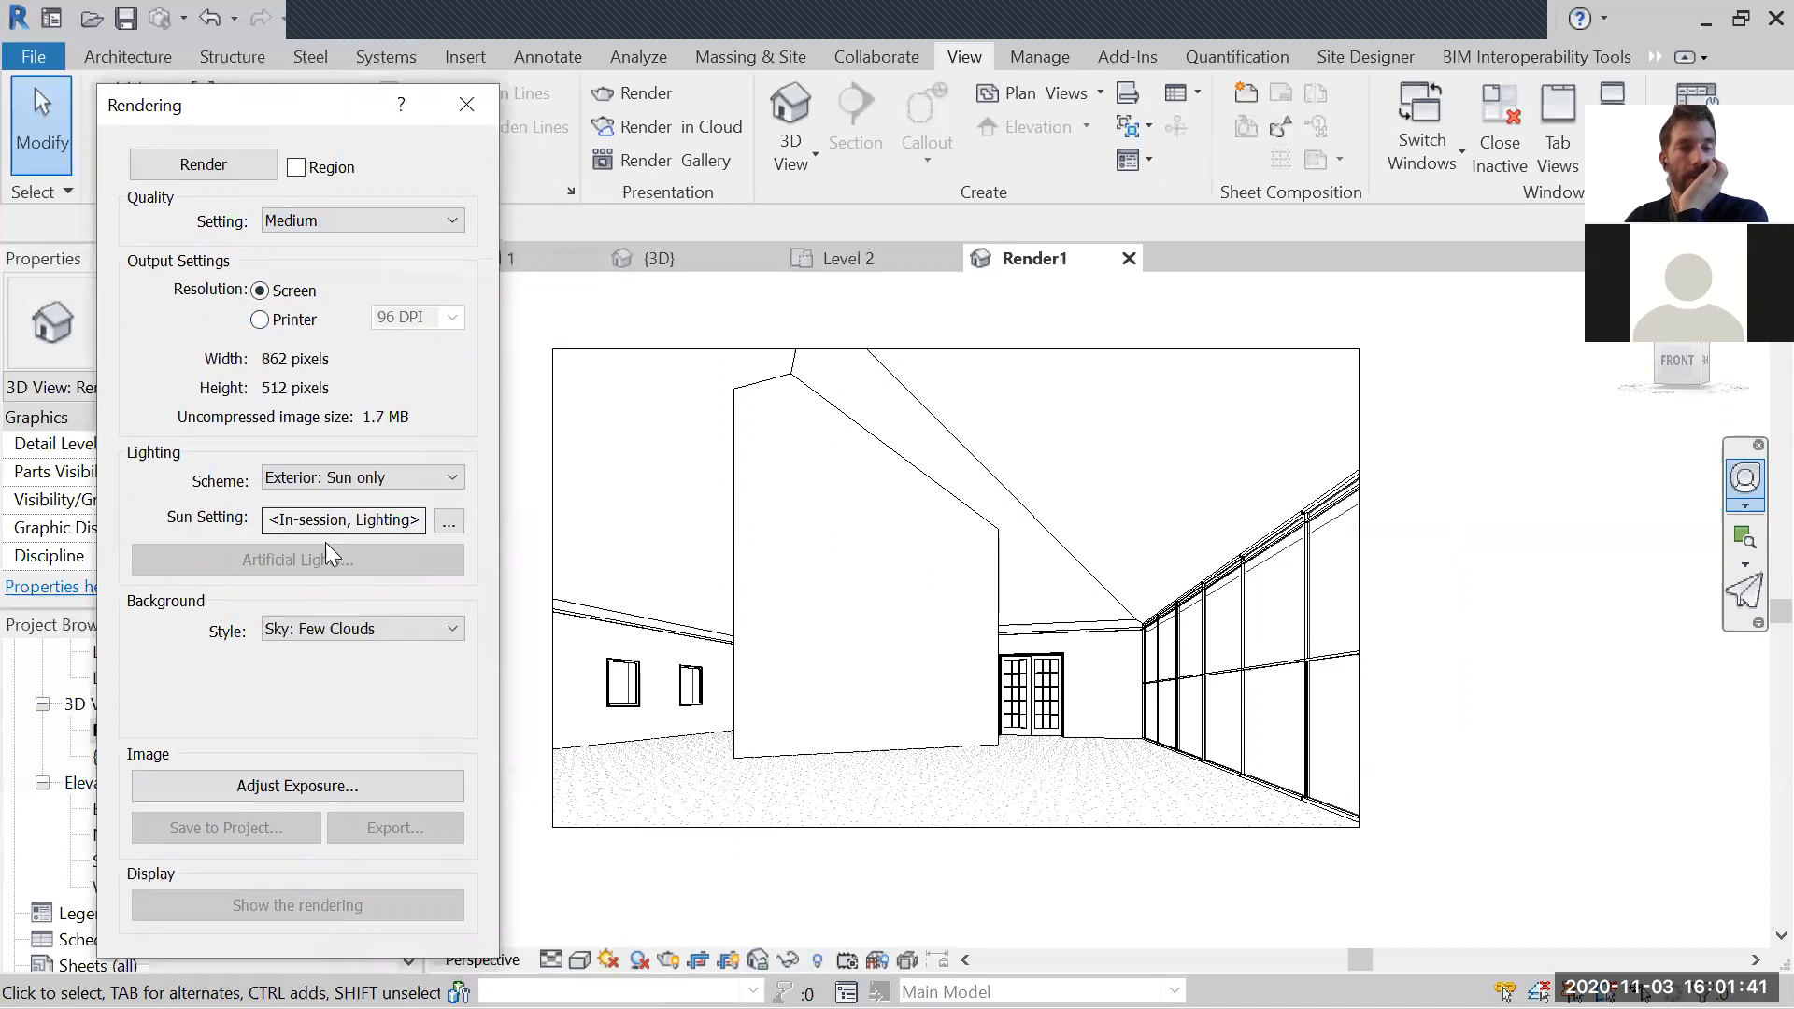
left_click(336, 479)
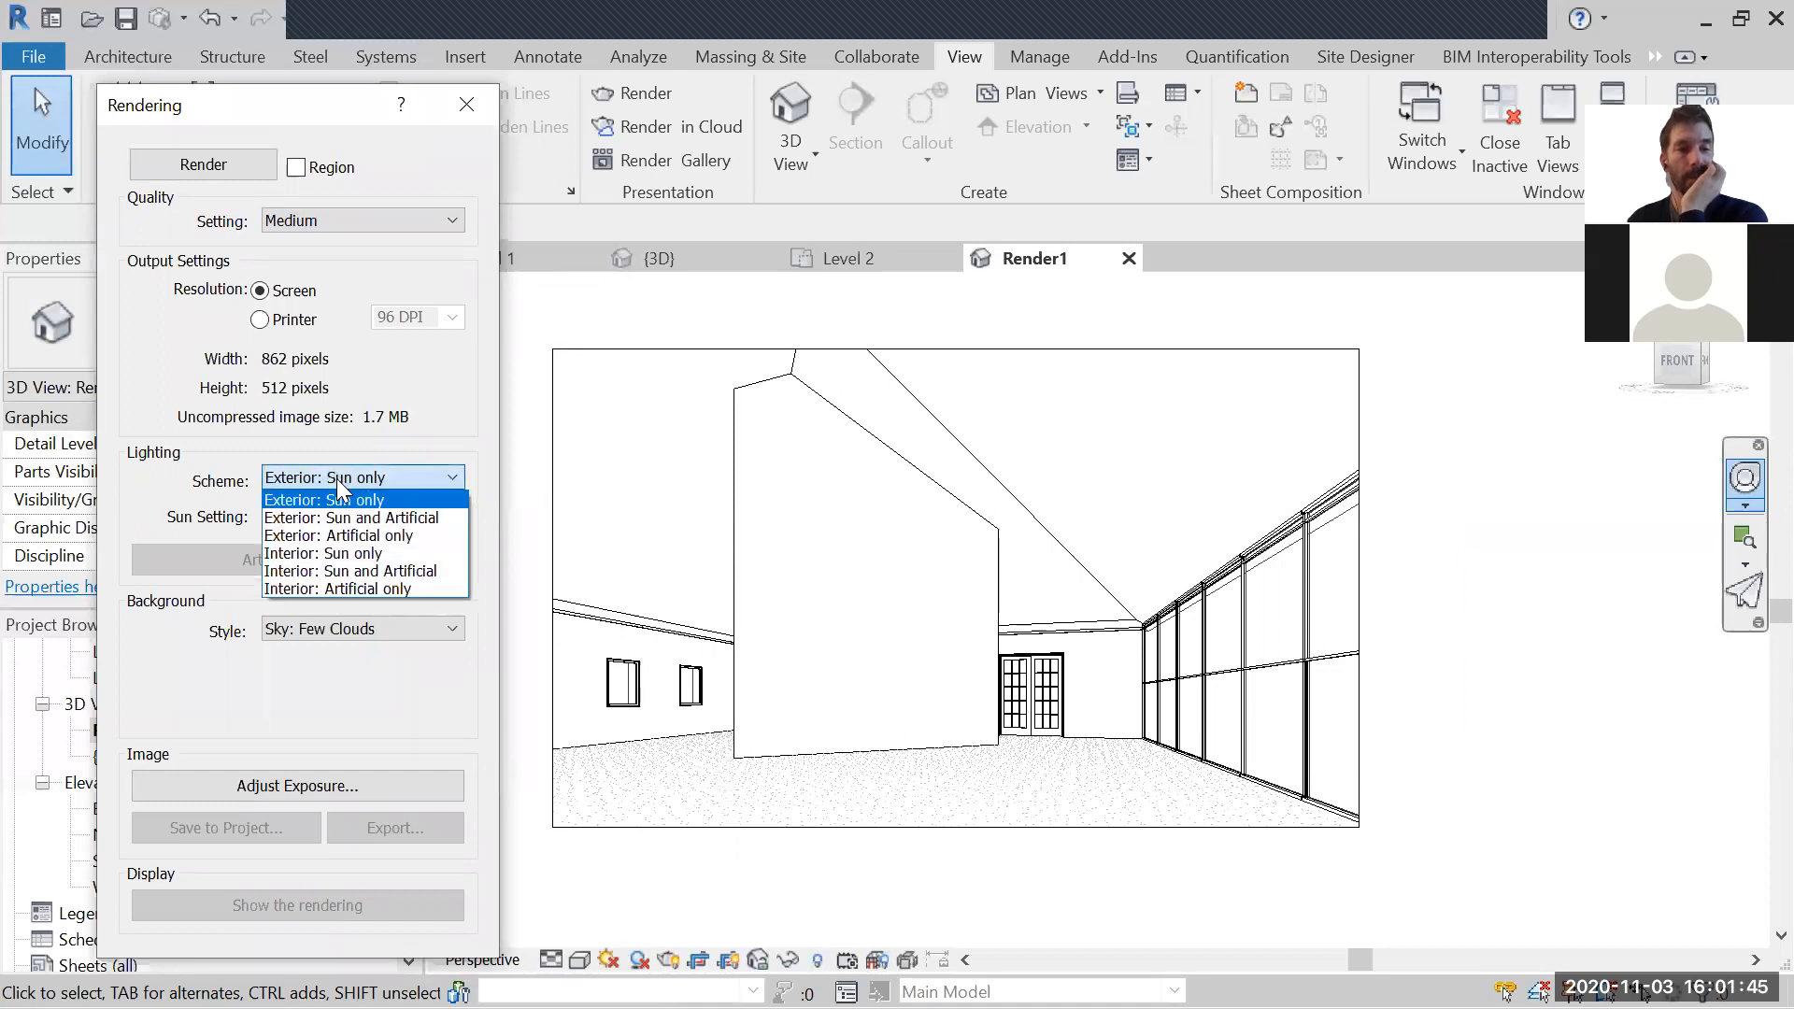
left_click(344, 571)
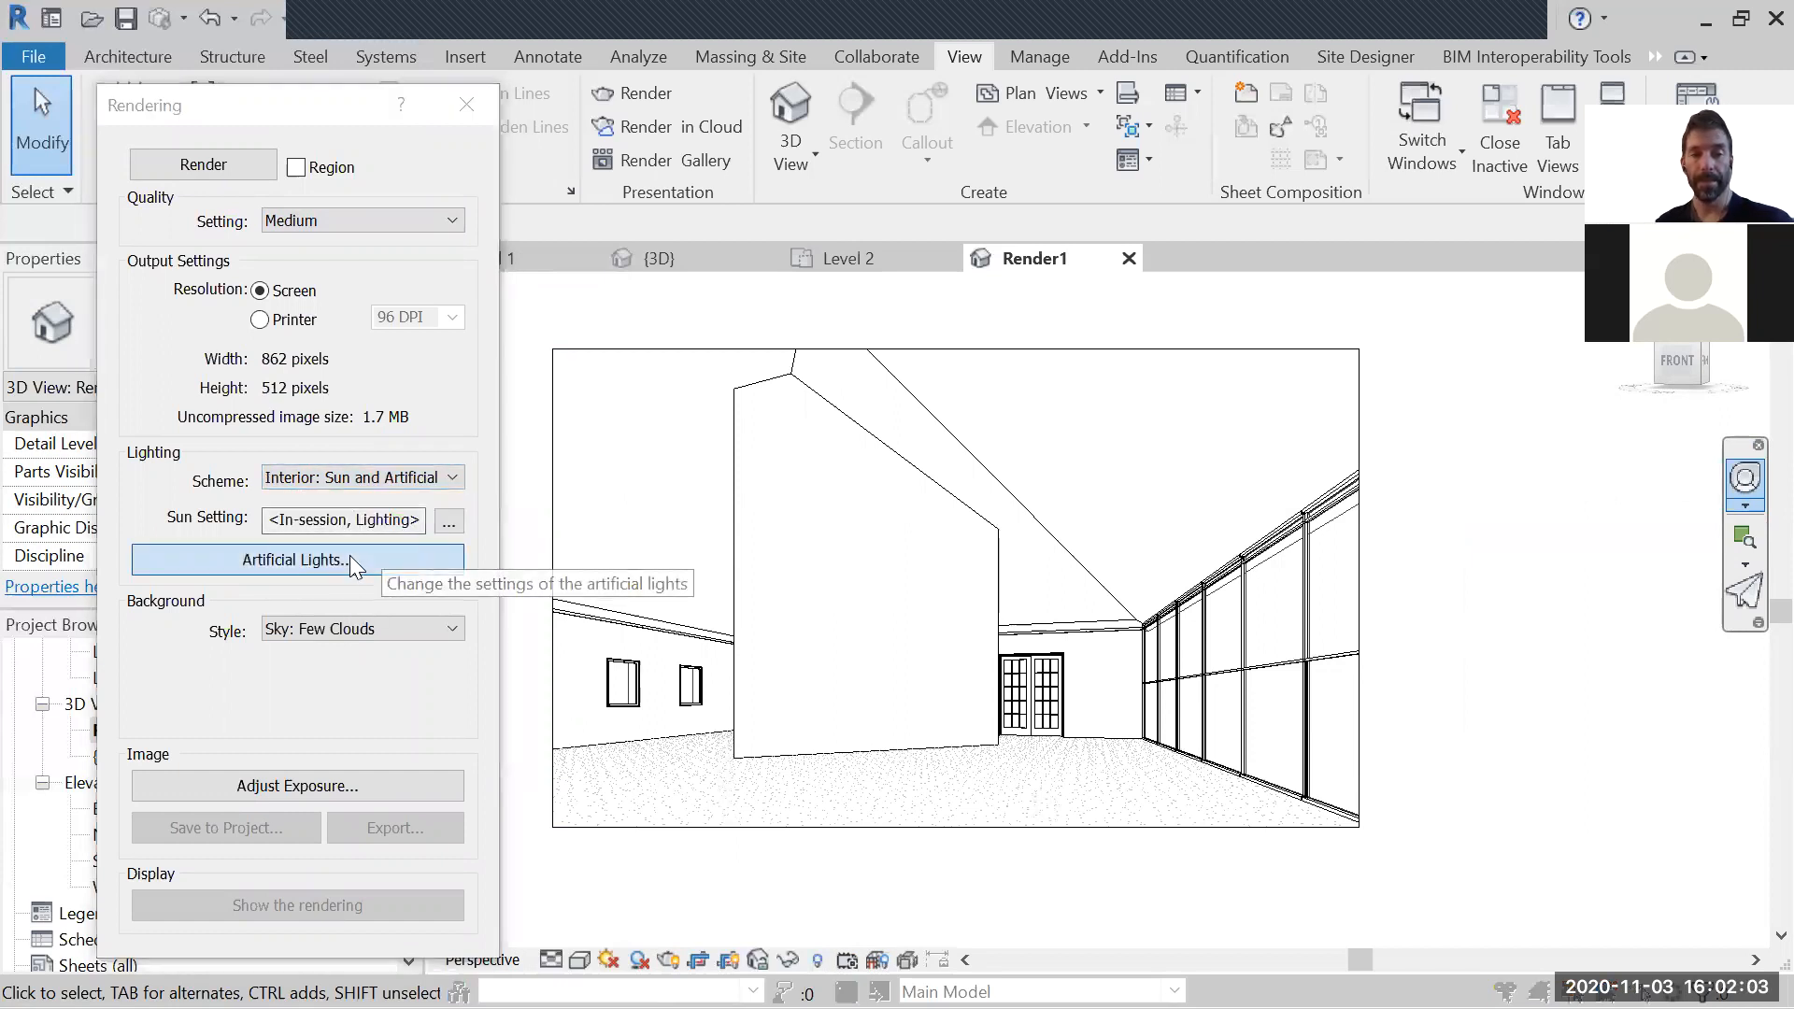
Step: Review the grouped and ungrouped artificial lights of Render1 and leave their settings as they are
left_click(351, 556)
left_click_drag(1013, 157, 472, 153)
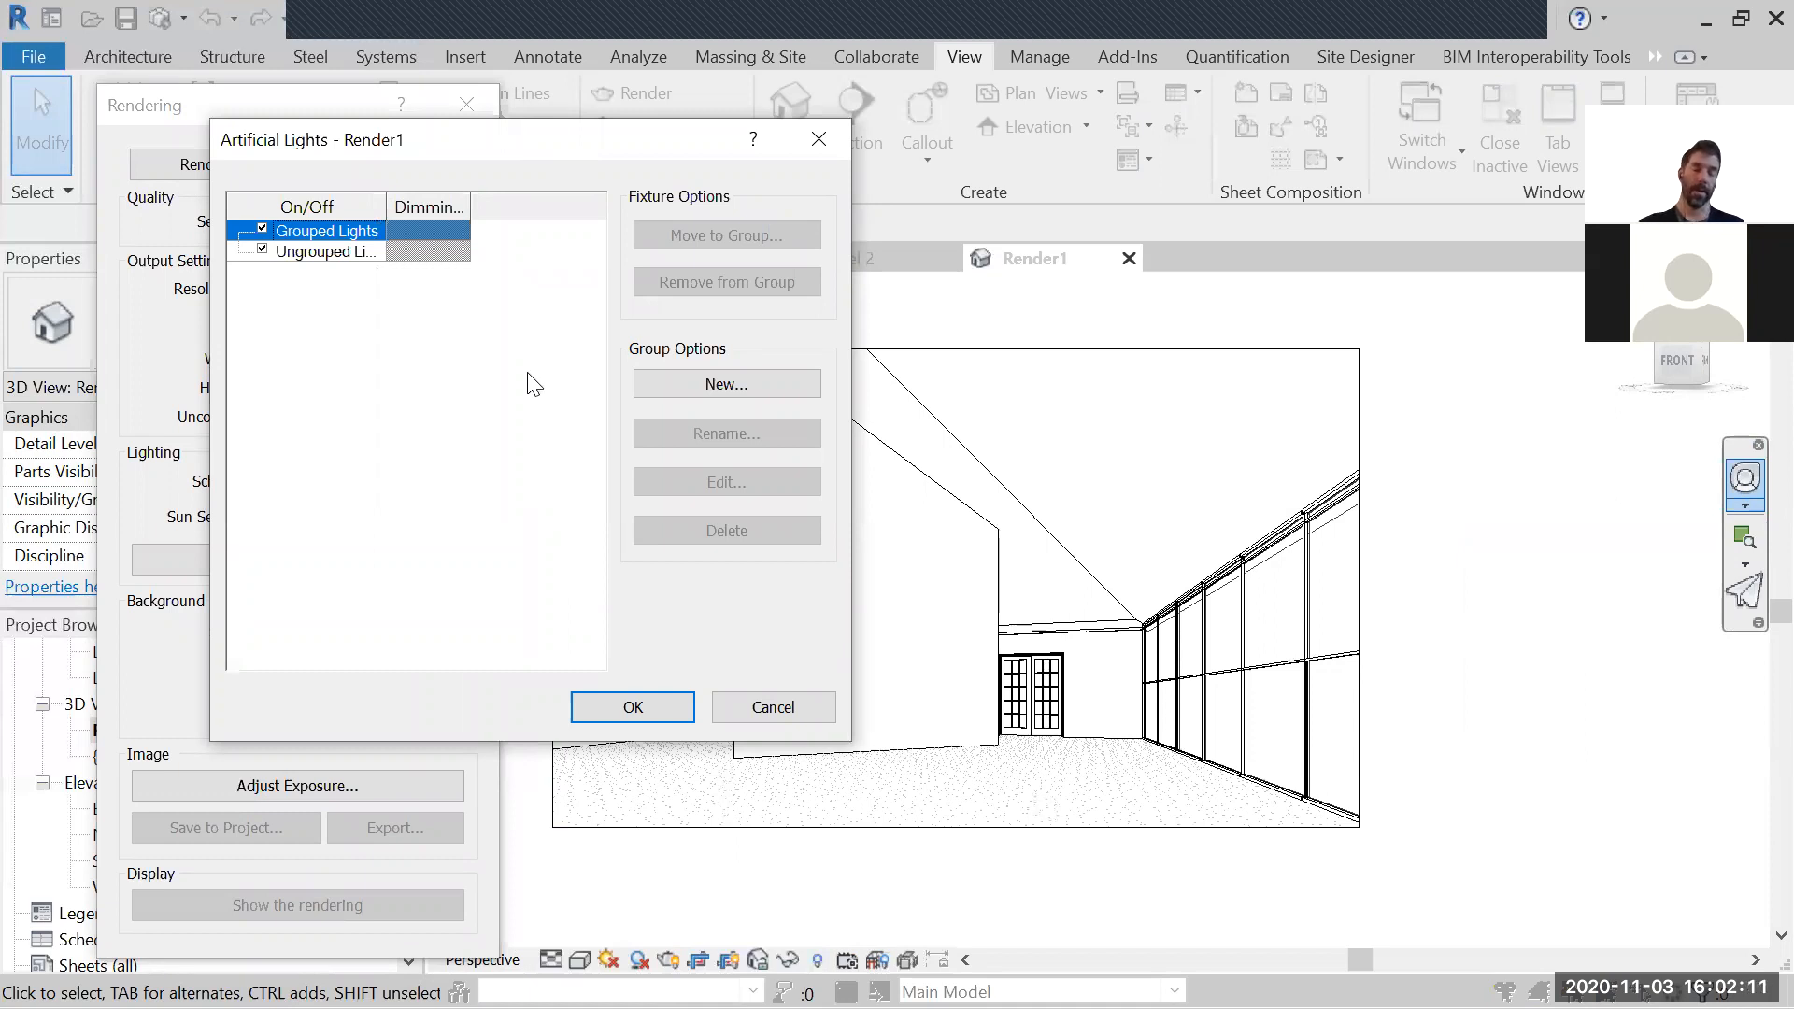
left_click(794, 701)
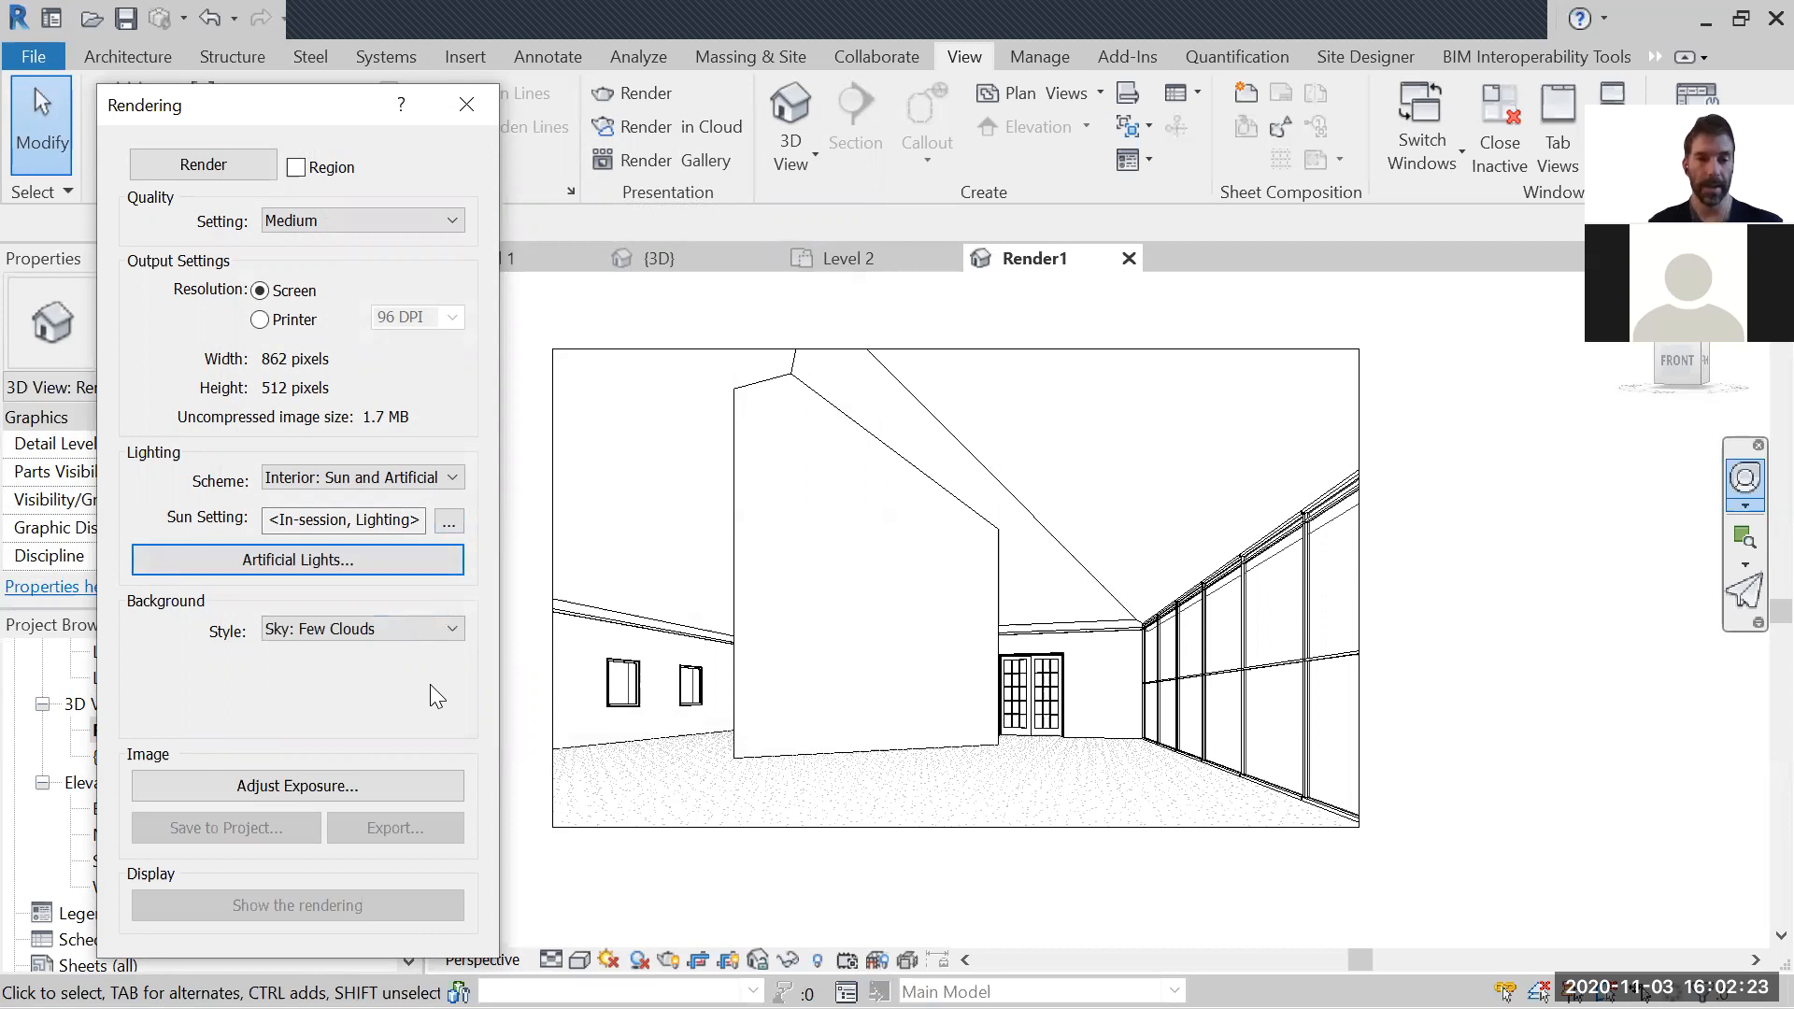
Step: Set the rendering background style to Image without choosing a picture, and close the rendering settings
left_click(407, 632)
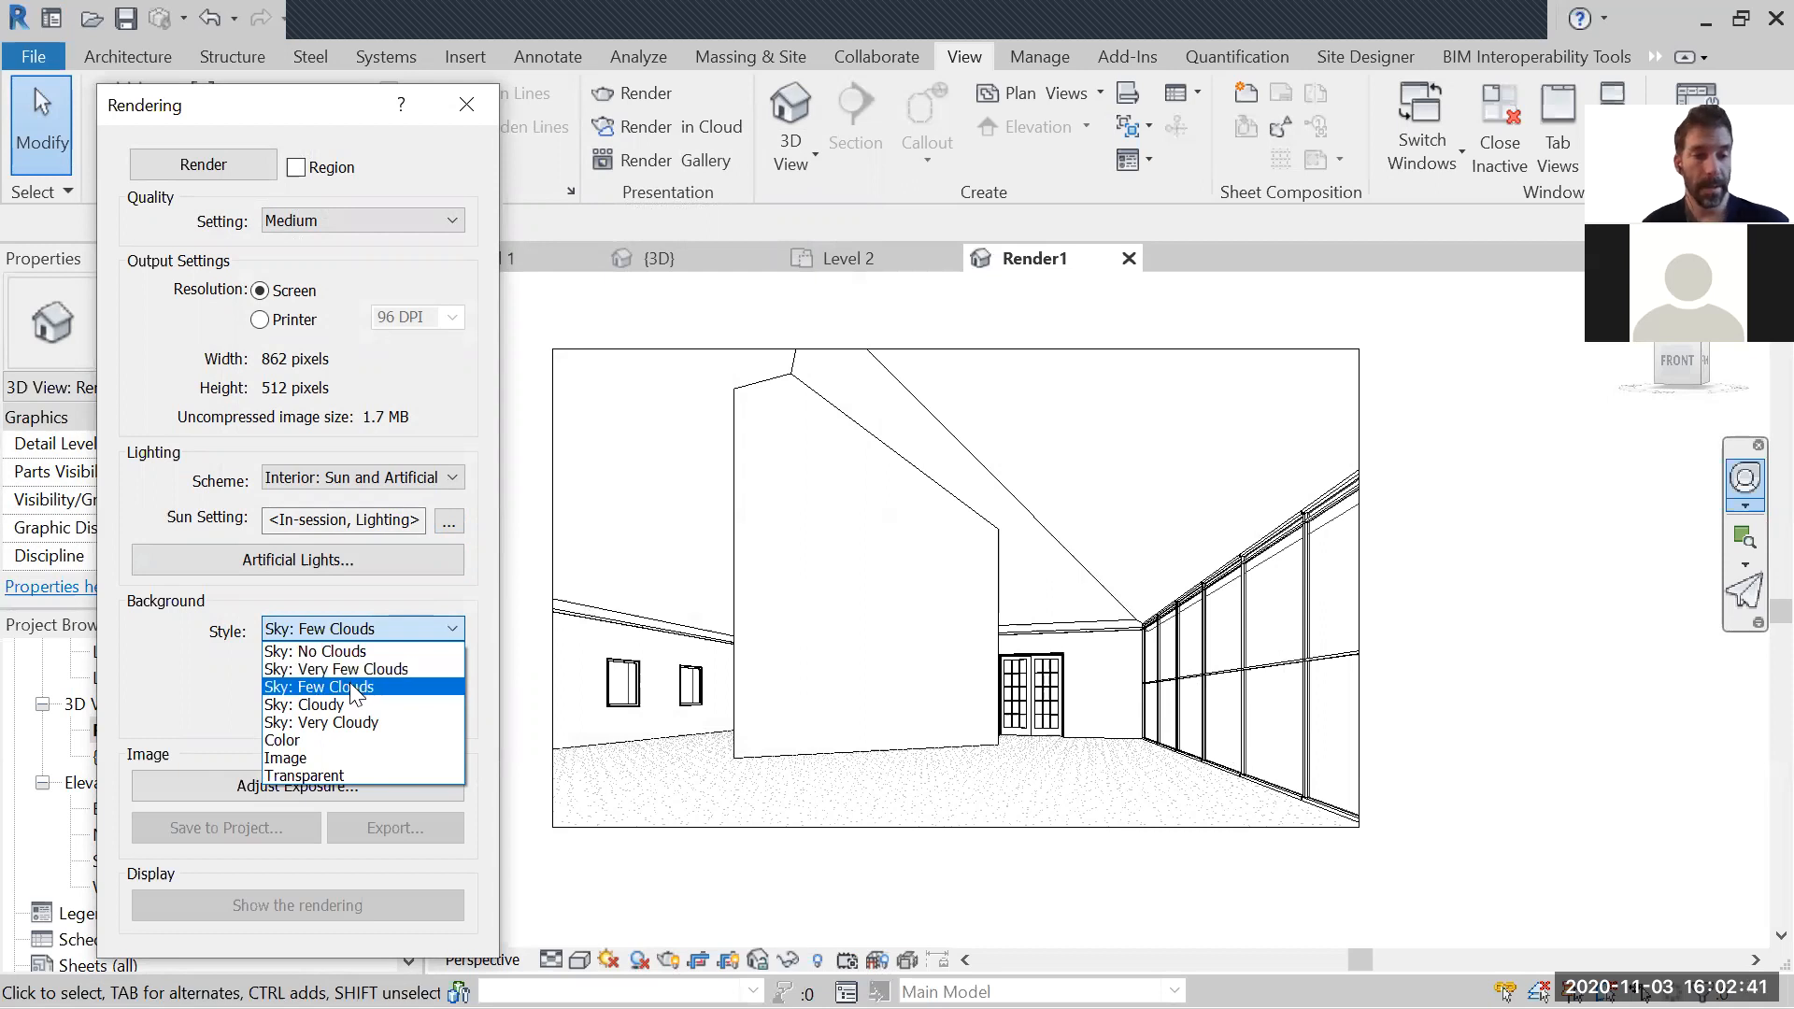
left_click(323, 757)
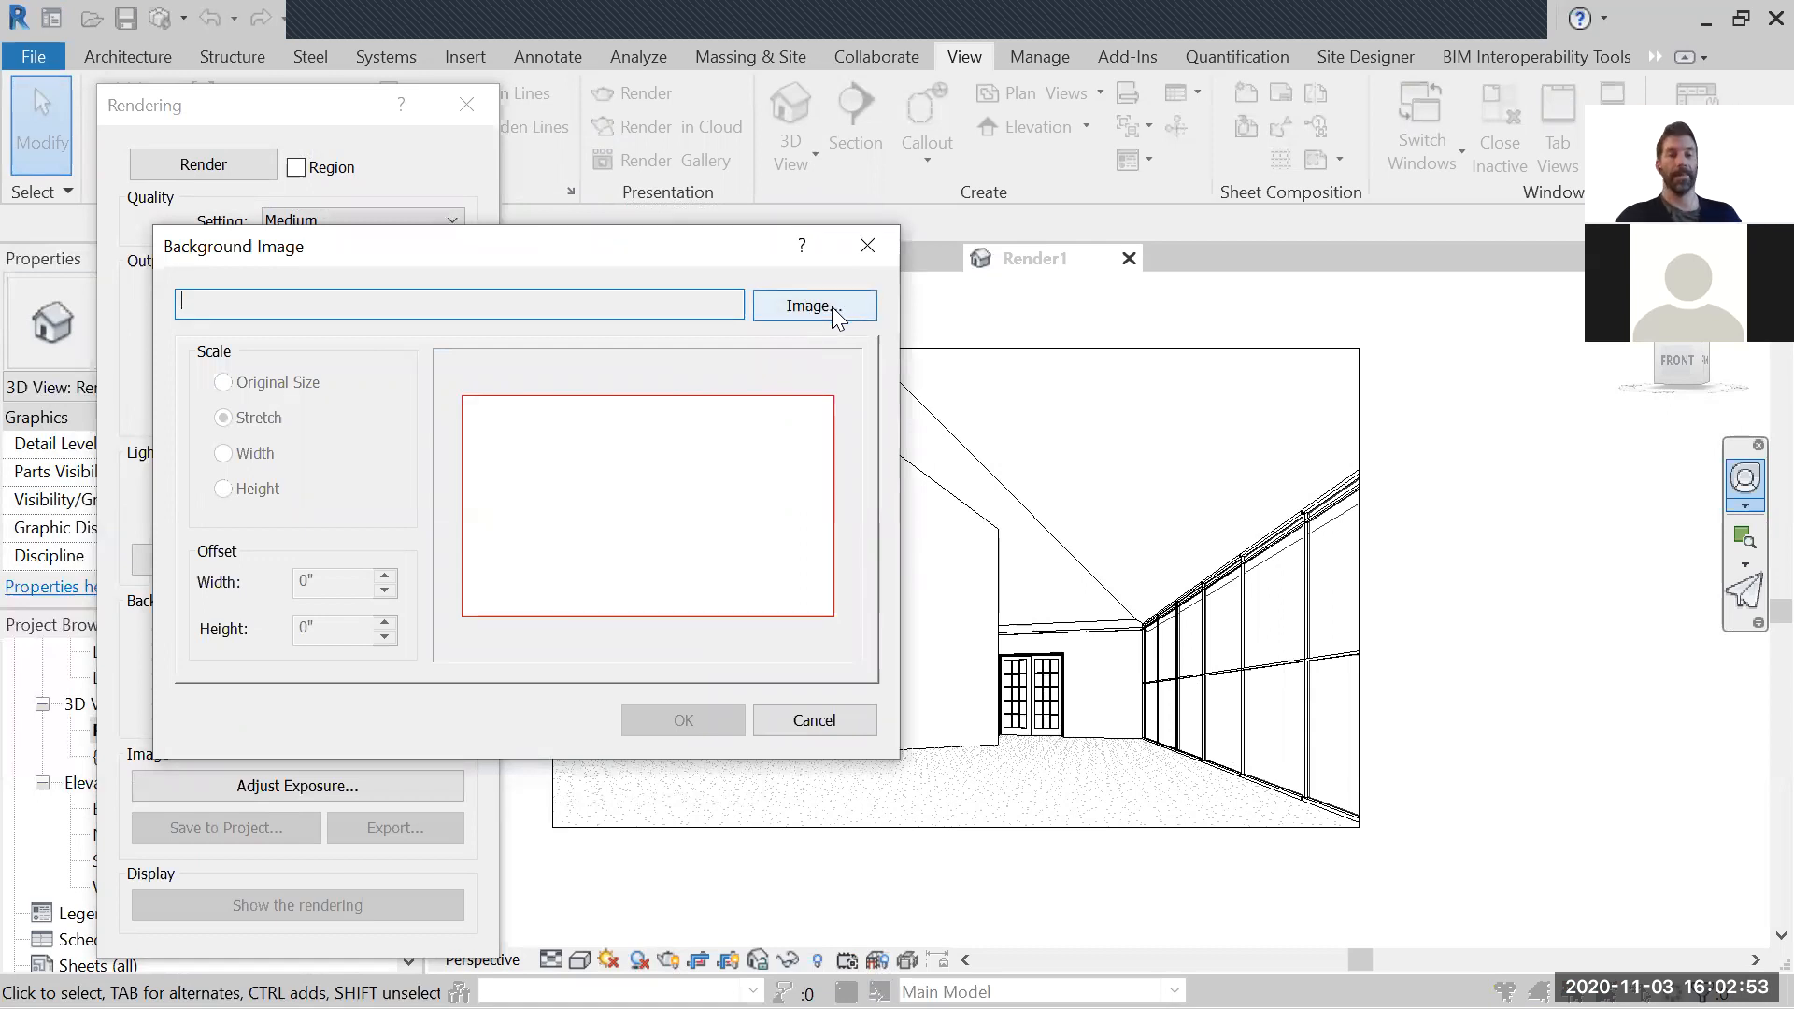
left_click(873, 245)
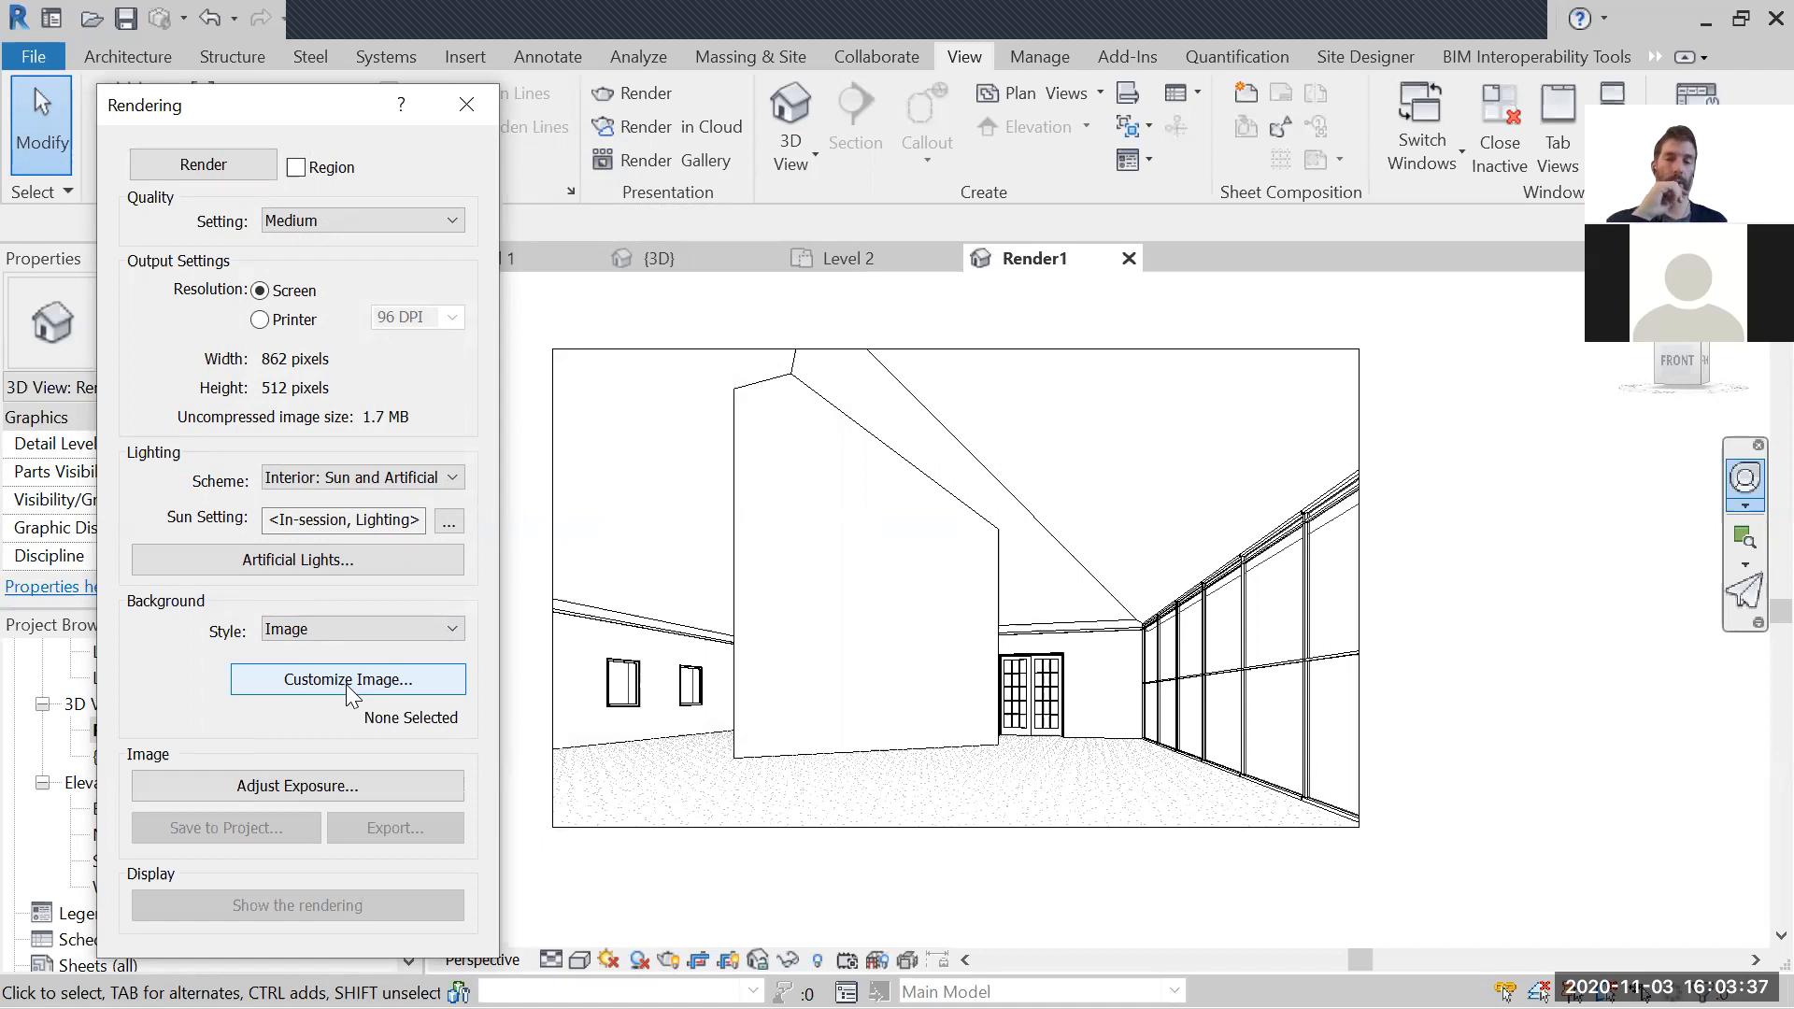
left_click(346, 684)
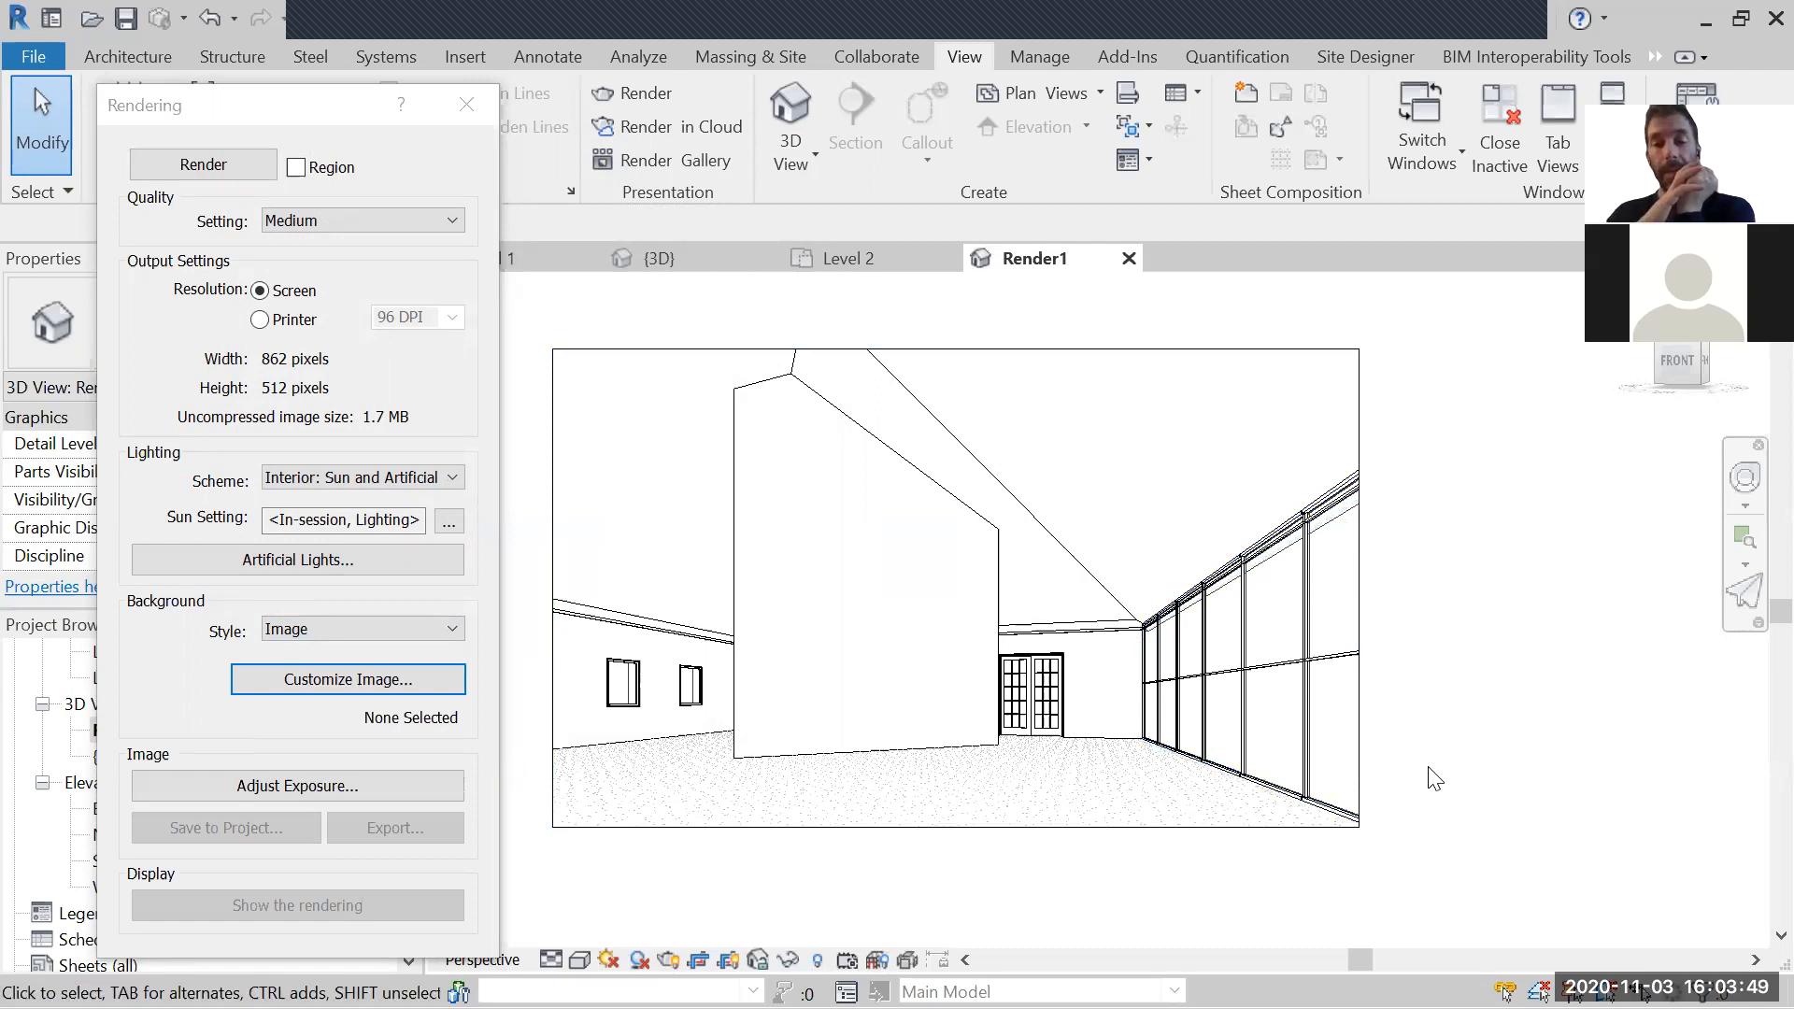
left_click(465, 105)
Step: Orbit the Render1 camera to face the partition's end, with the double doors on one side and the curtain wall on the other
left_click(1745, 478)
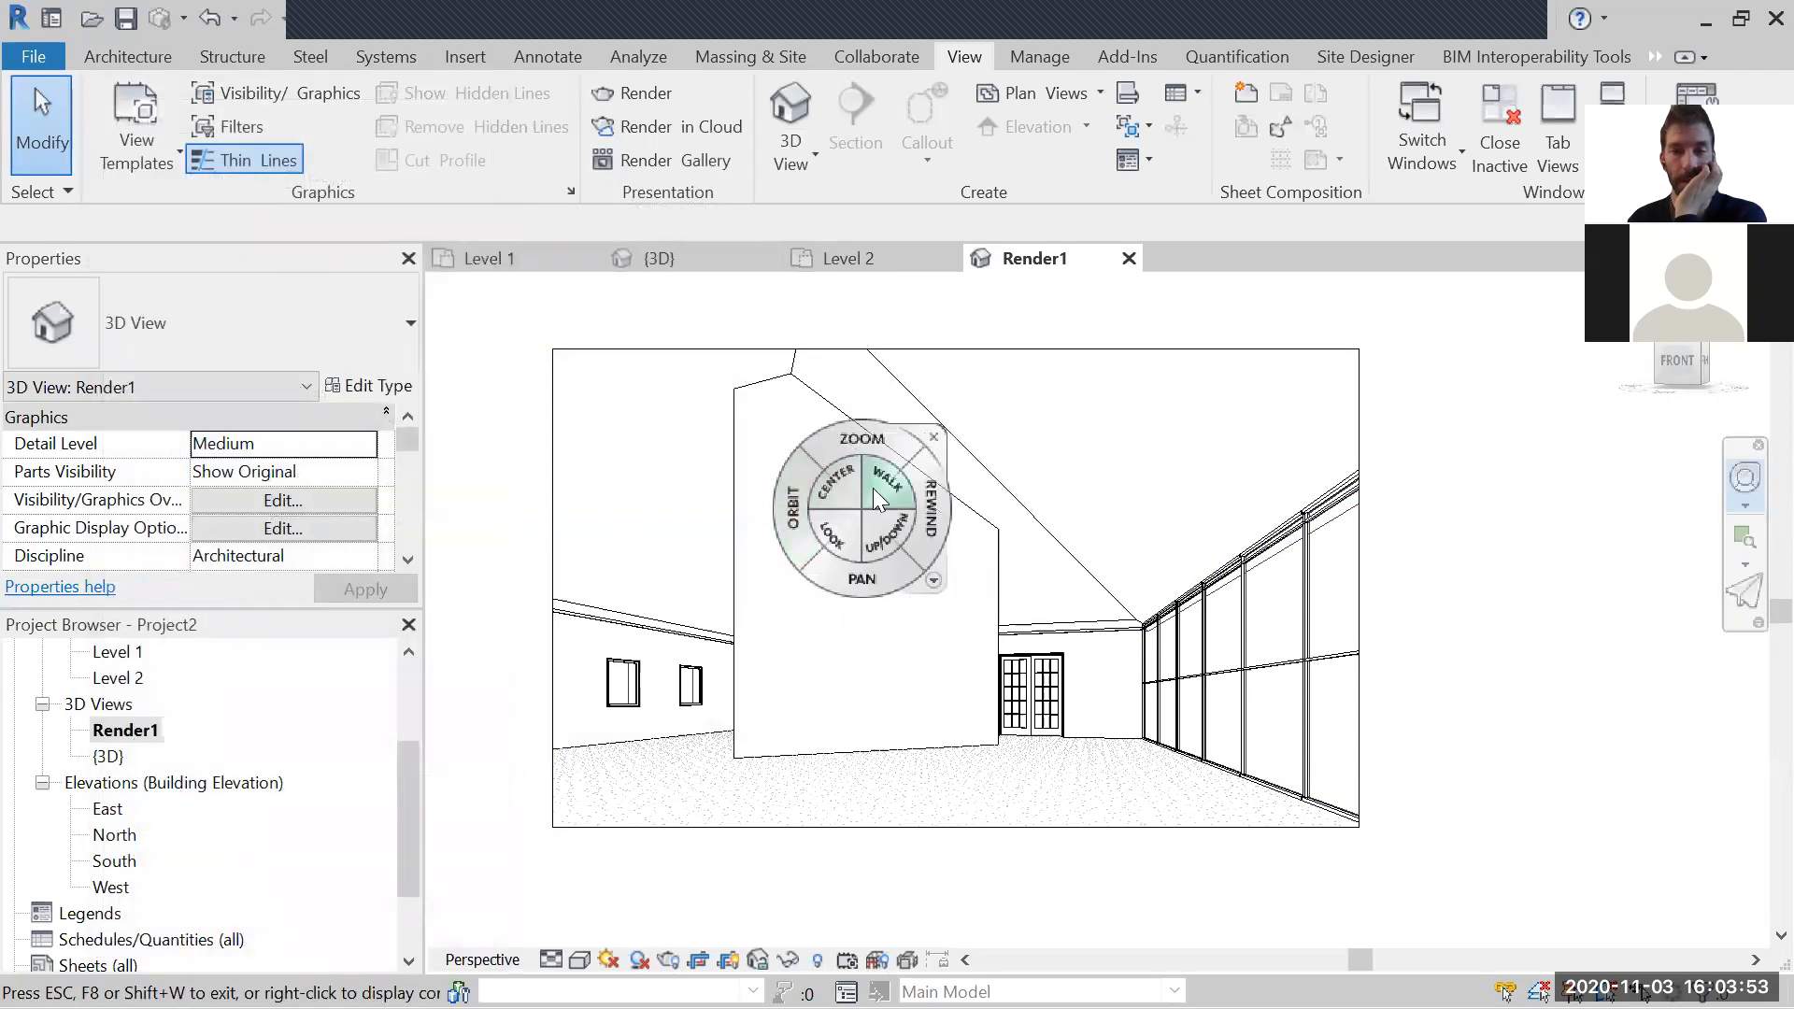
left_click_drag(803, 519, 1031, 523)
left_click(1149, 440)
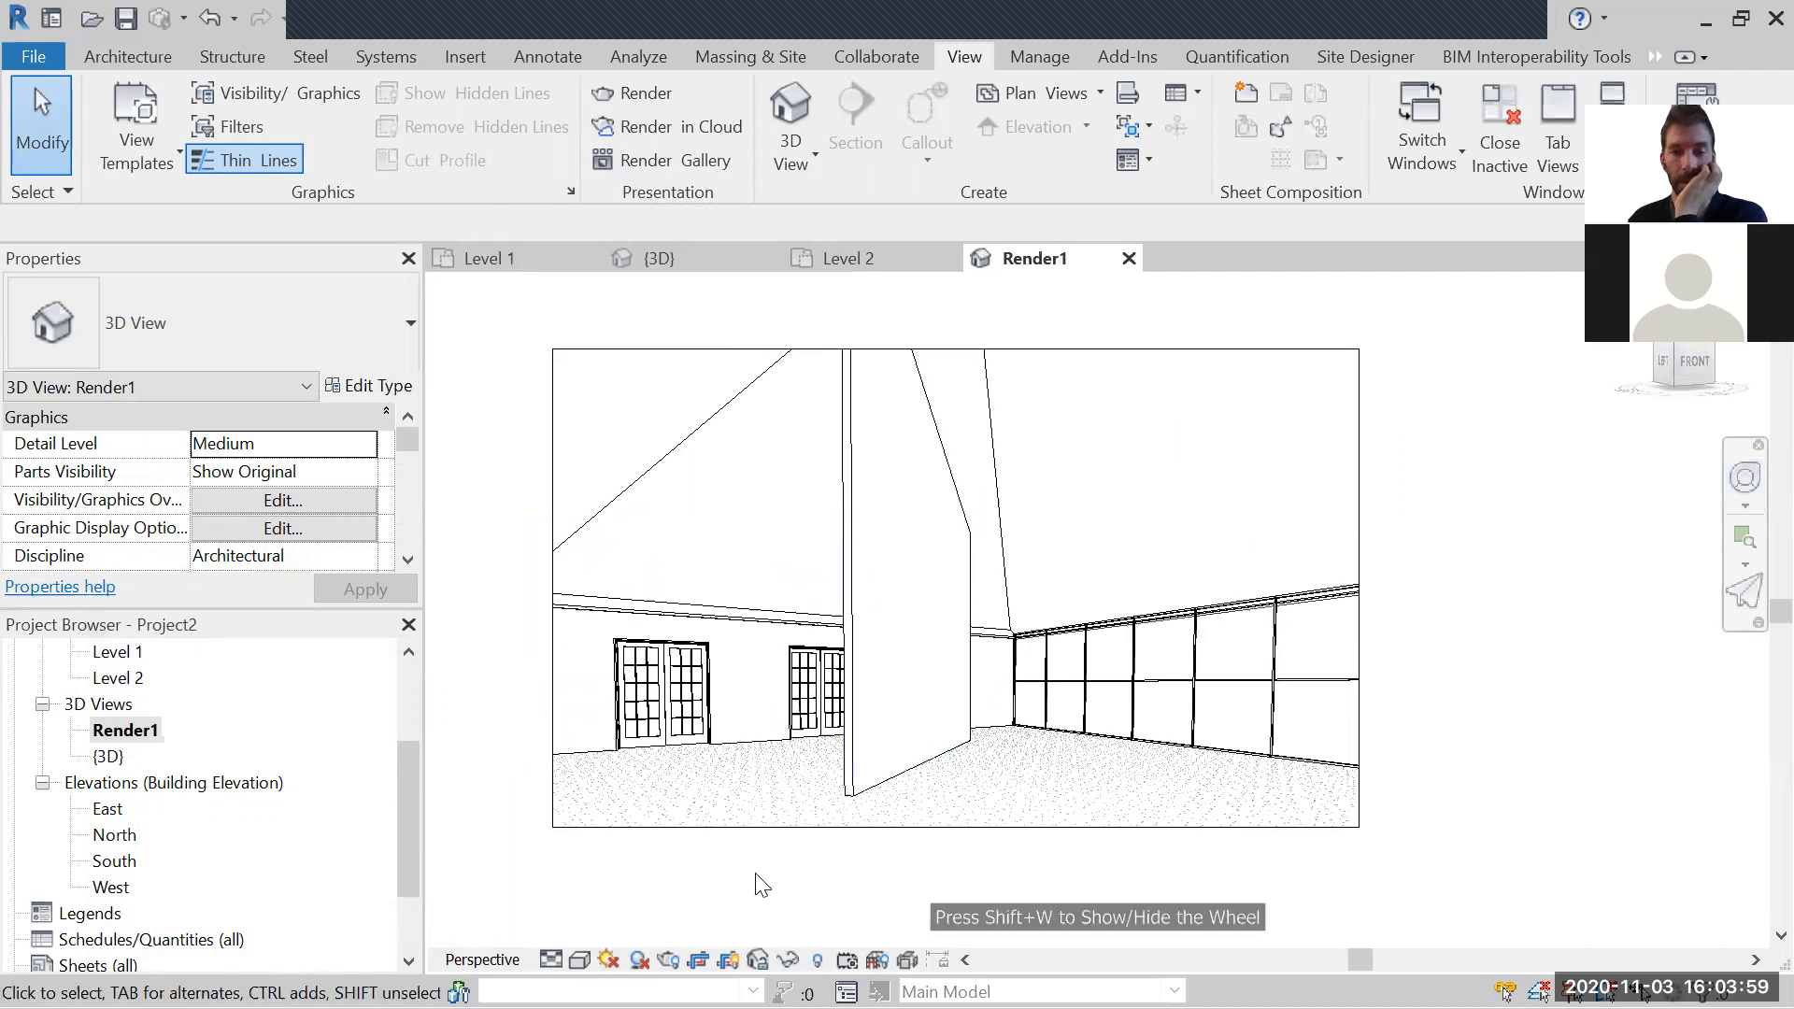
Step: Open the rendering settings and check the background image options without choosing a picture
left_click(670, 962)
left_click(385, 678)
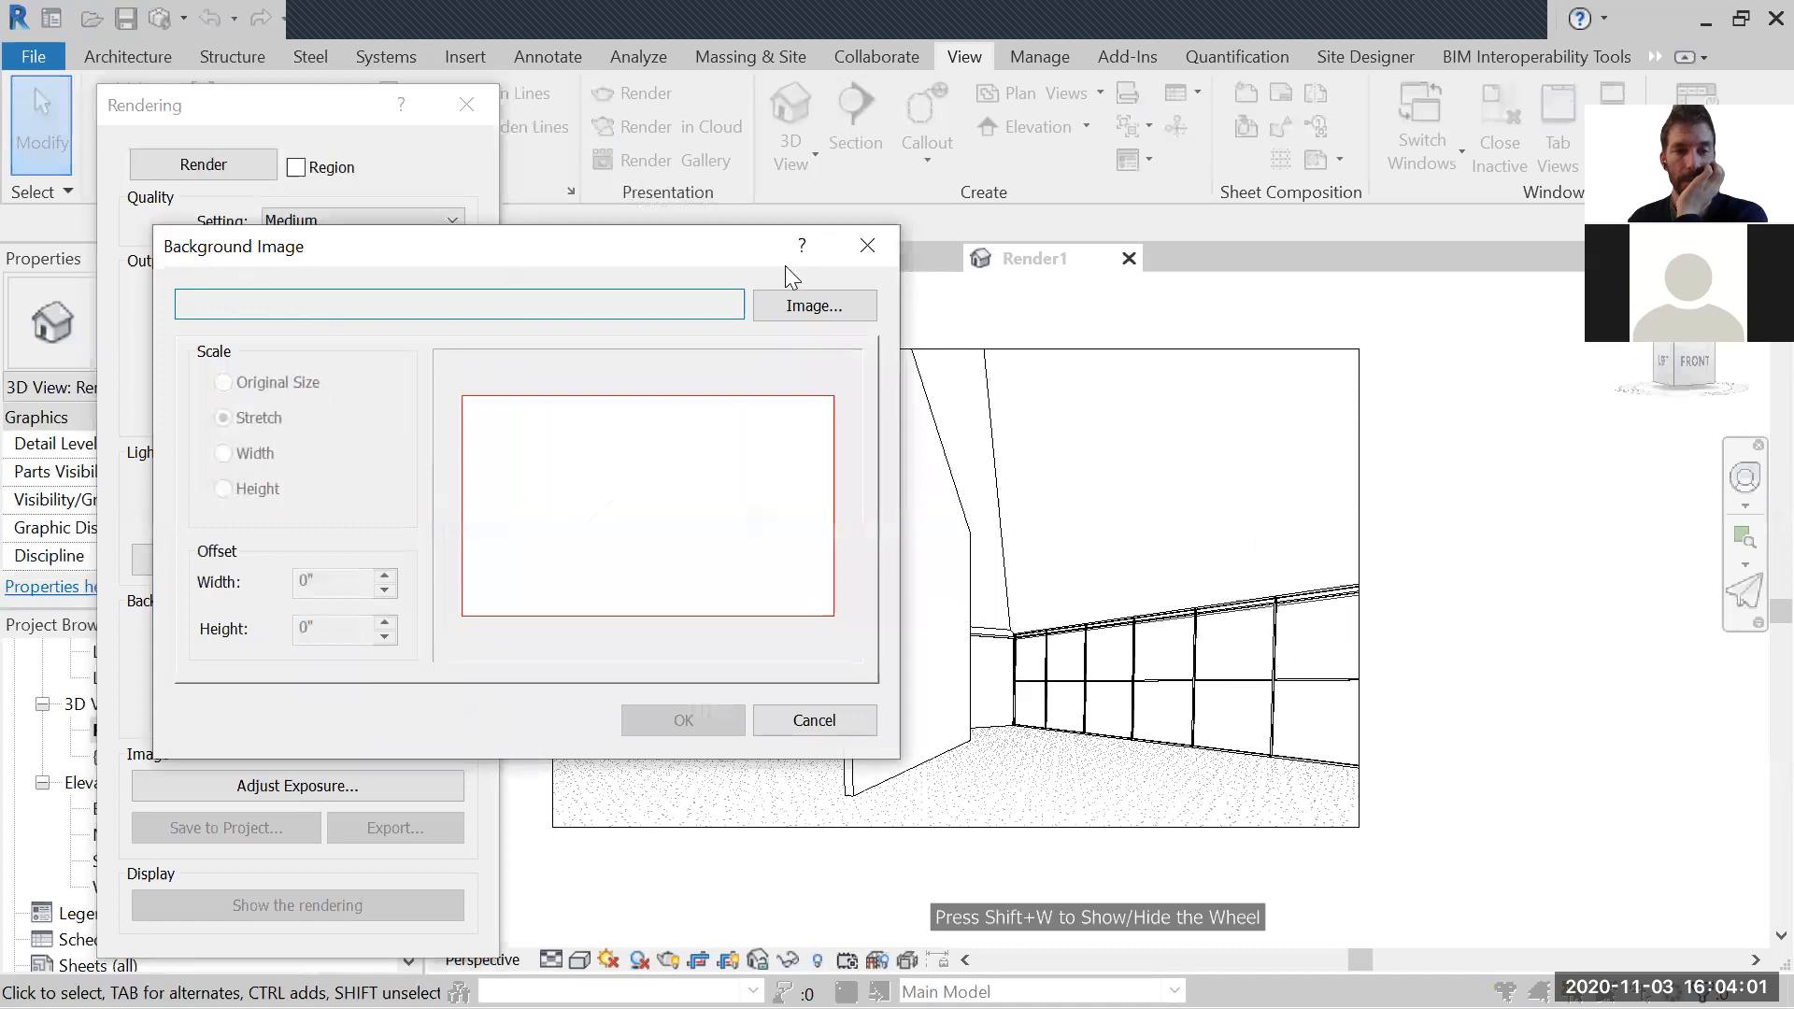
left_click(866, 245)
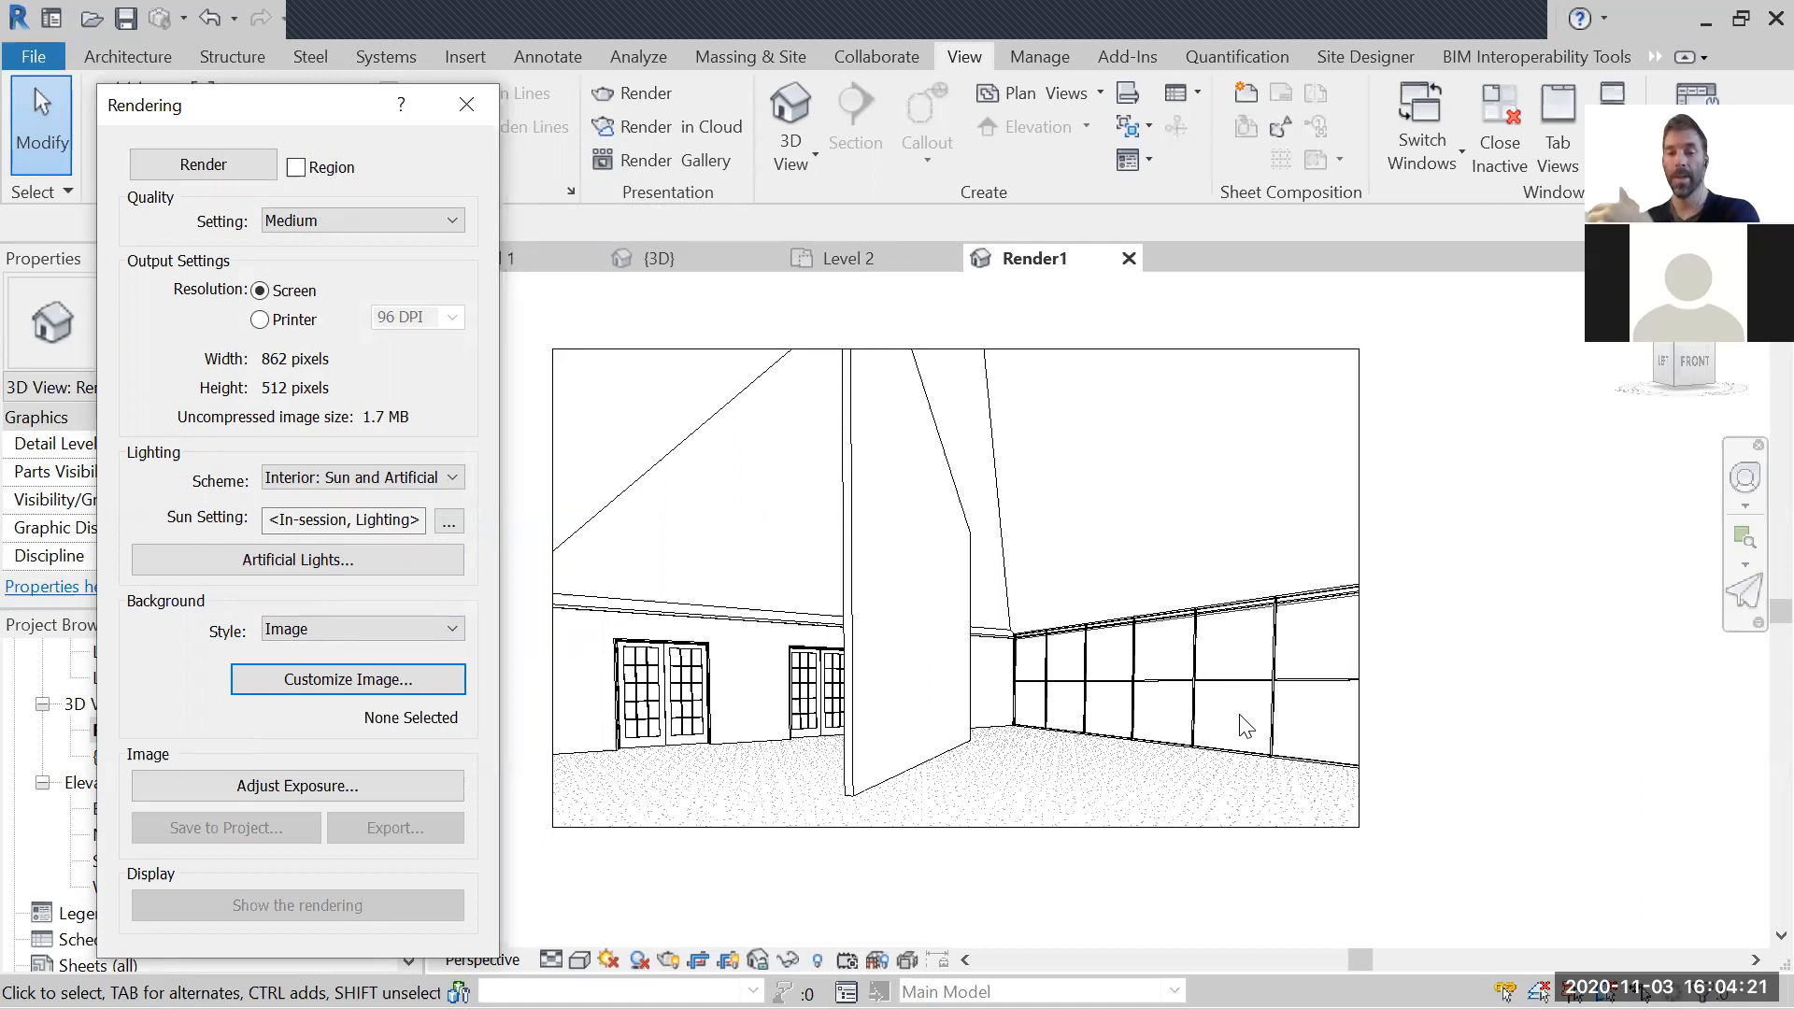
left_click(359, 681)
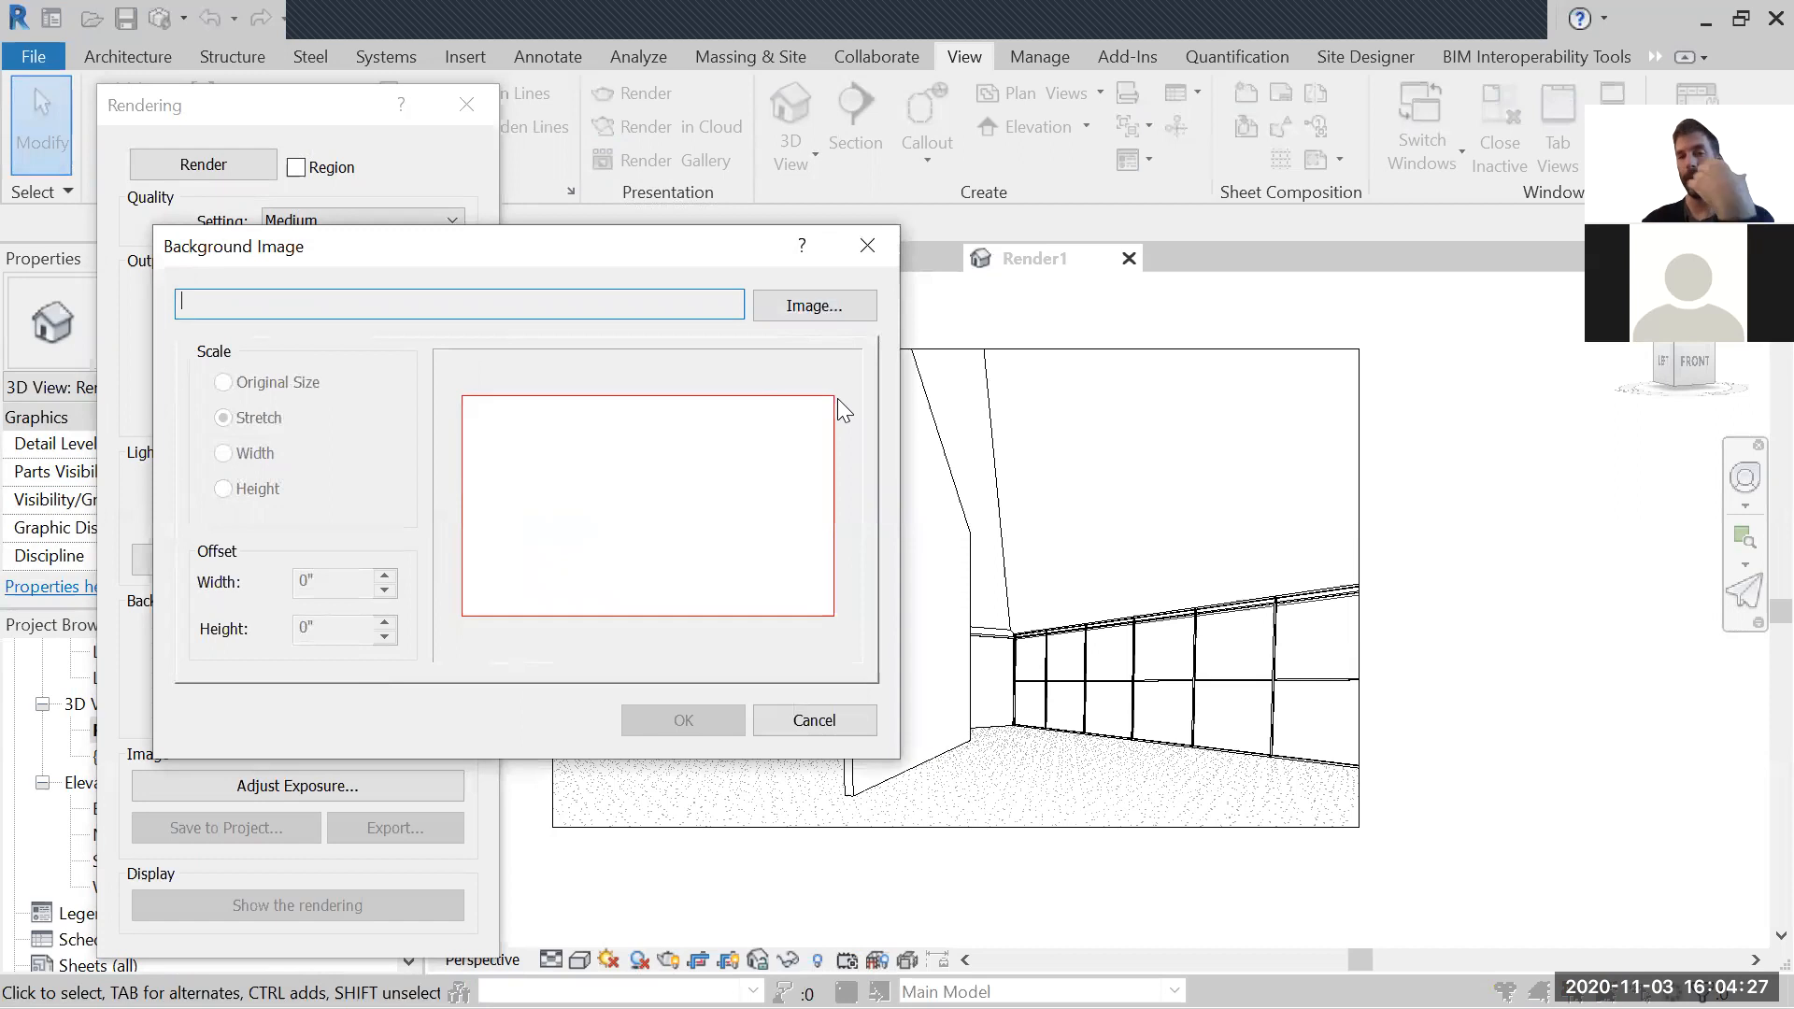
left_click(884, 243)
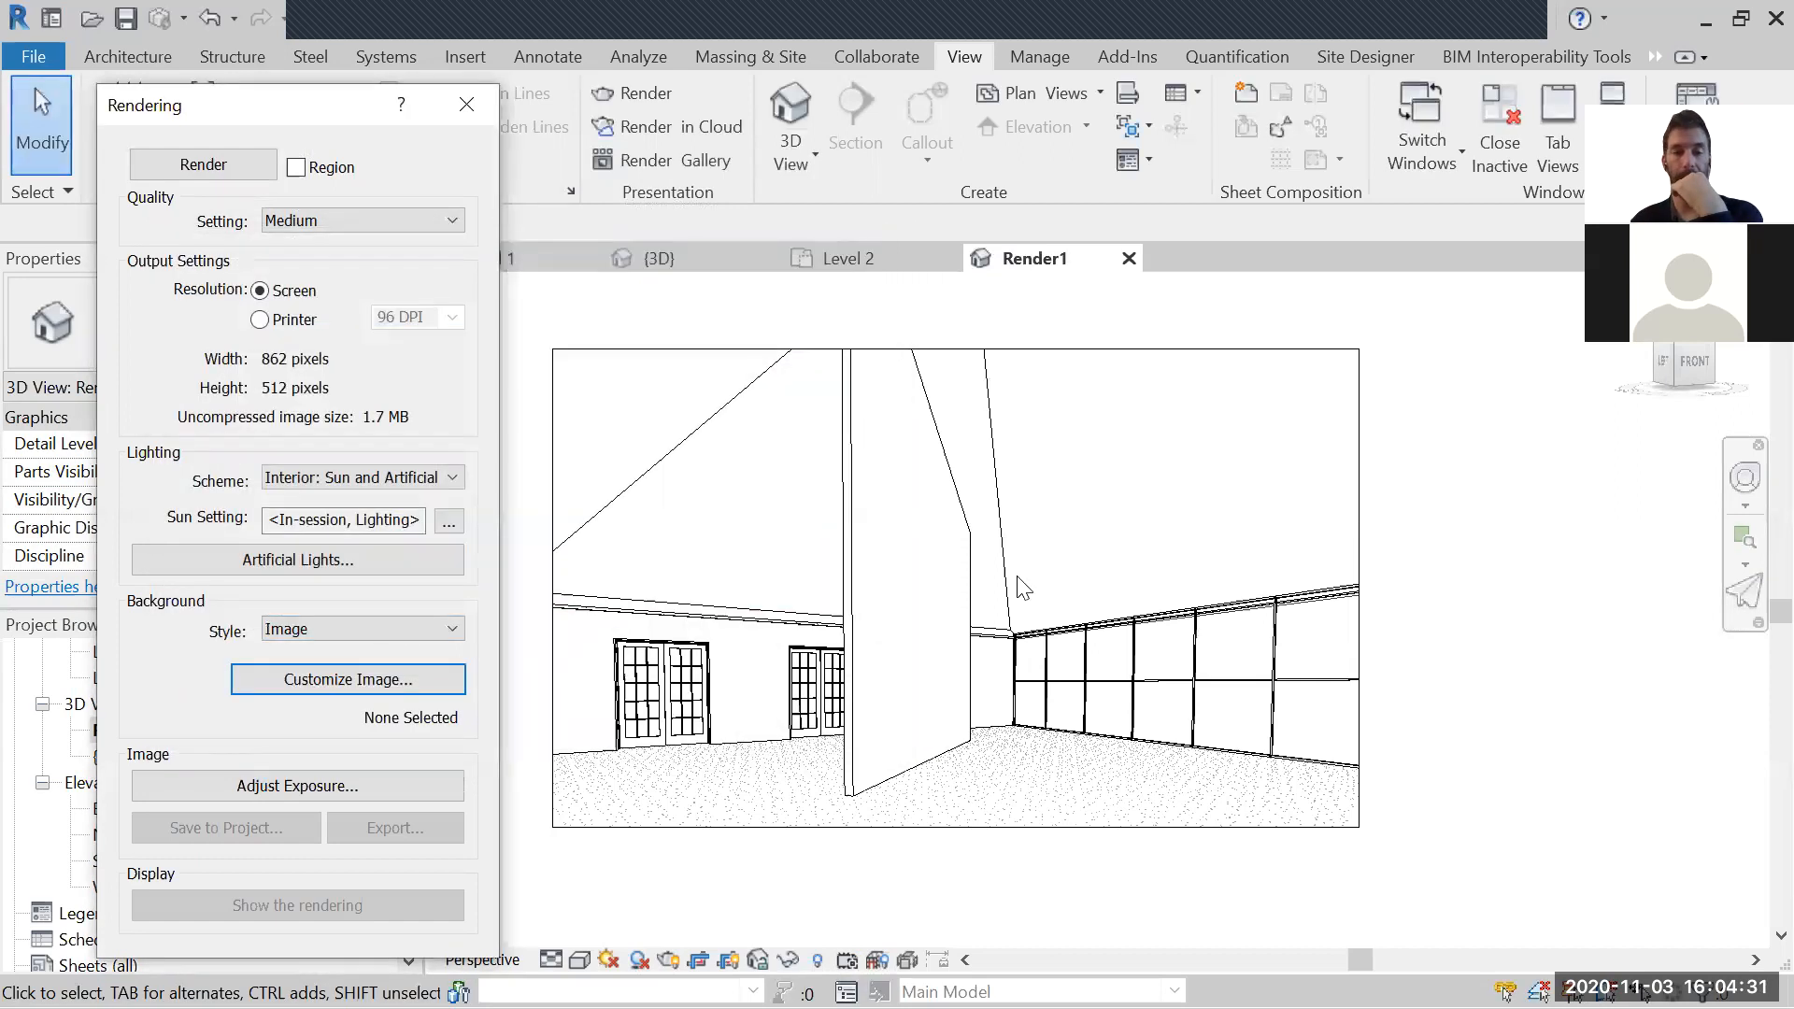
Step: Rewind the Render1 camera to the view of the partition's broad face, with the windows, double doors and curtain wall around it
left_click(1740, 479)
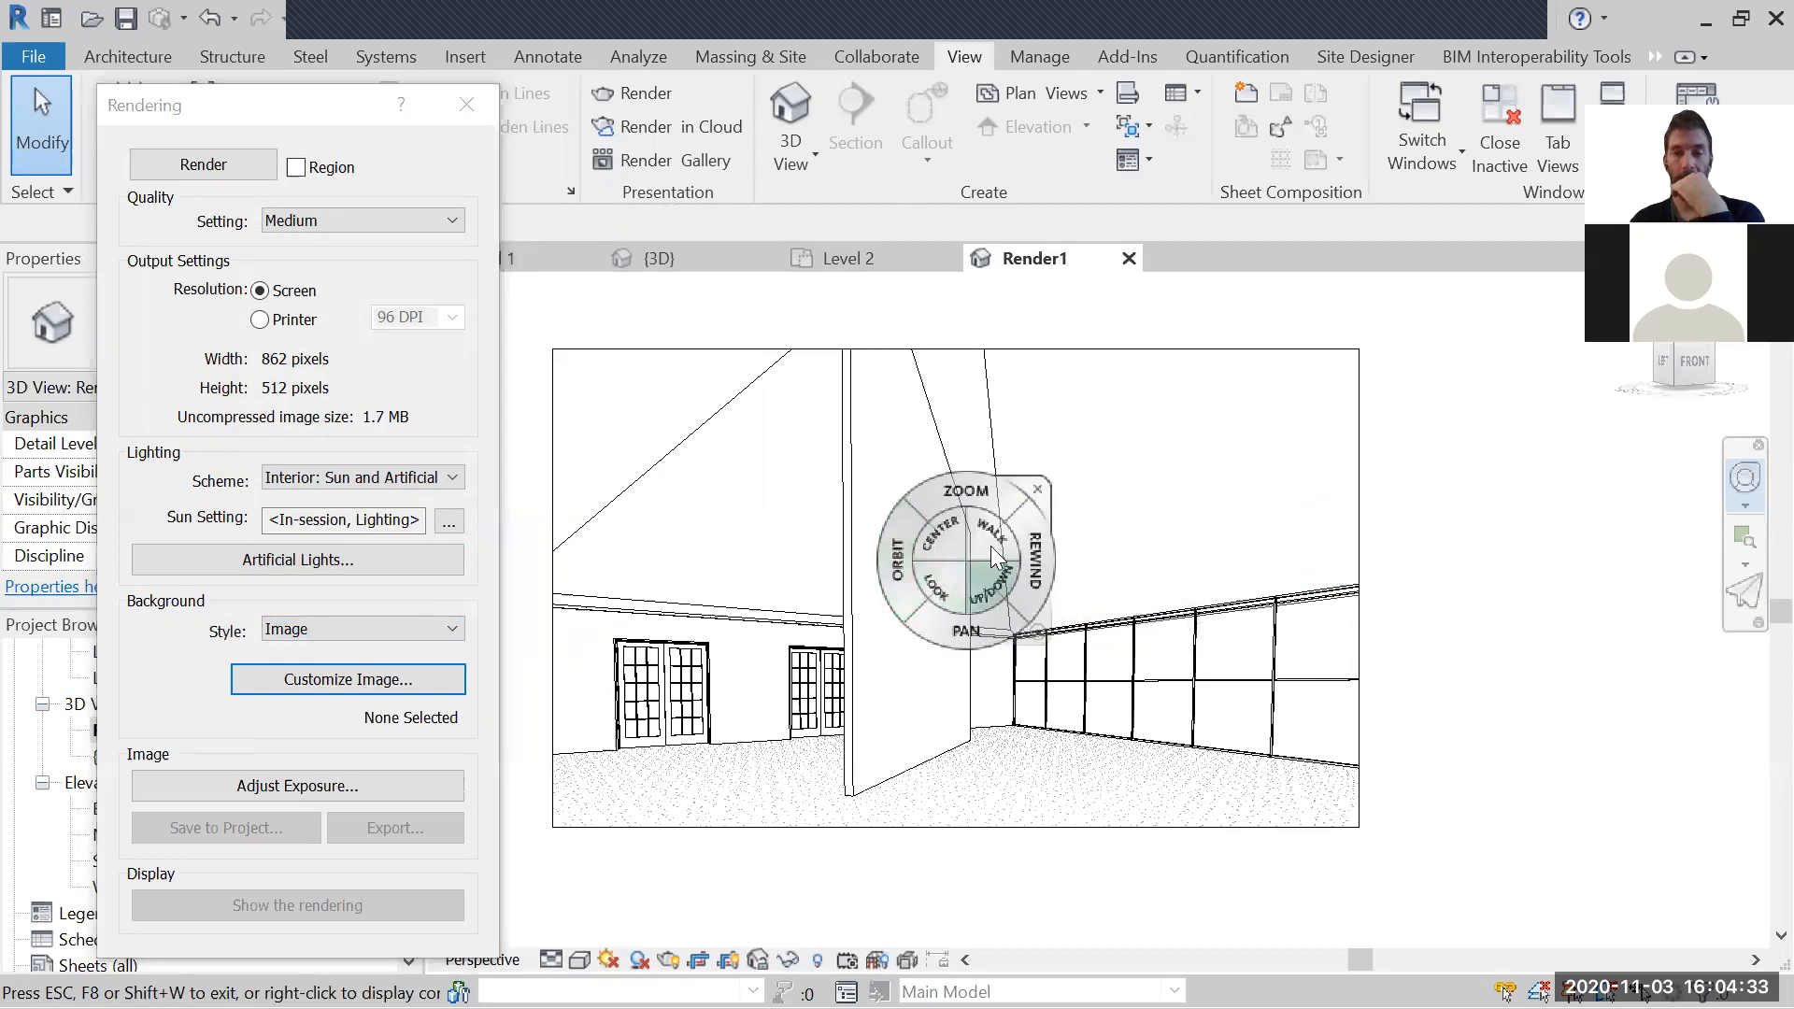
left_click_drag(1029, 576, 927, 575)
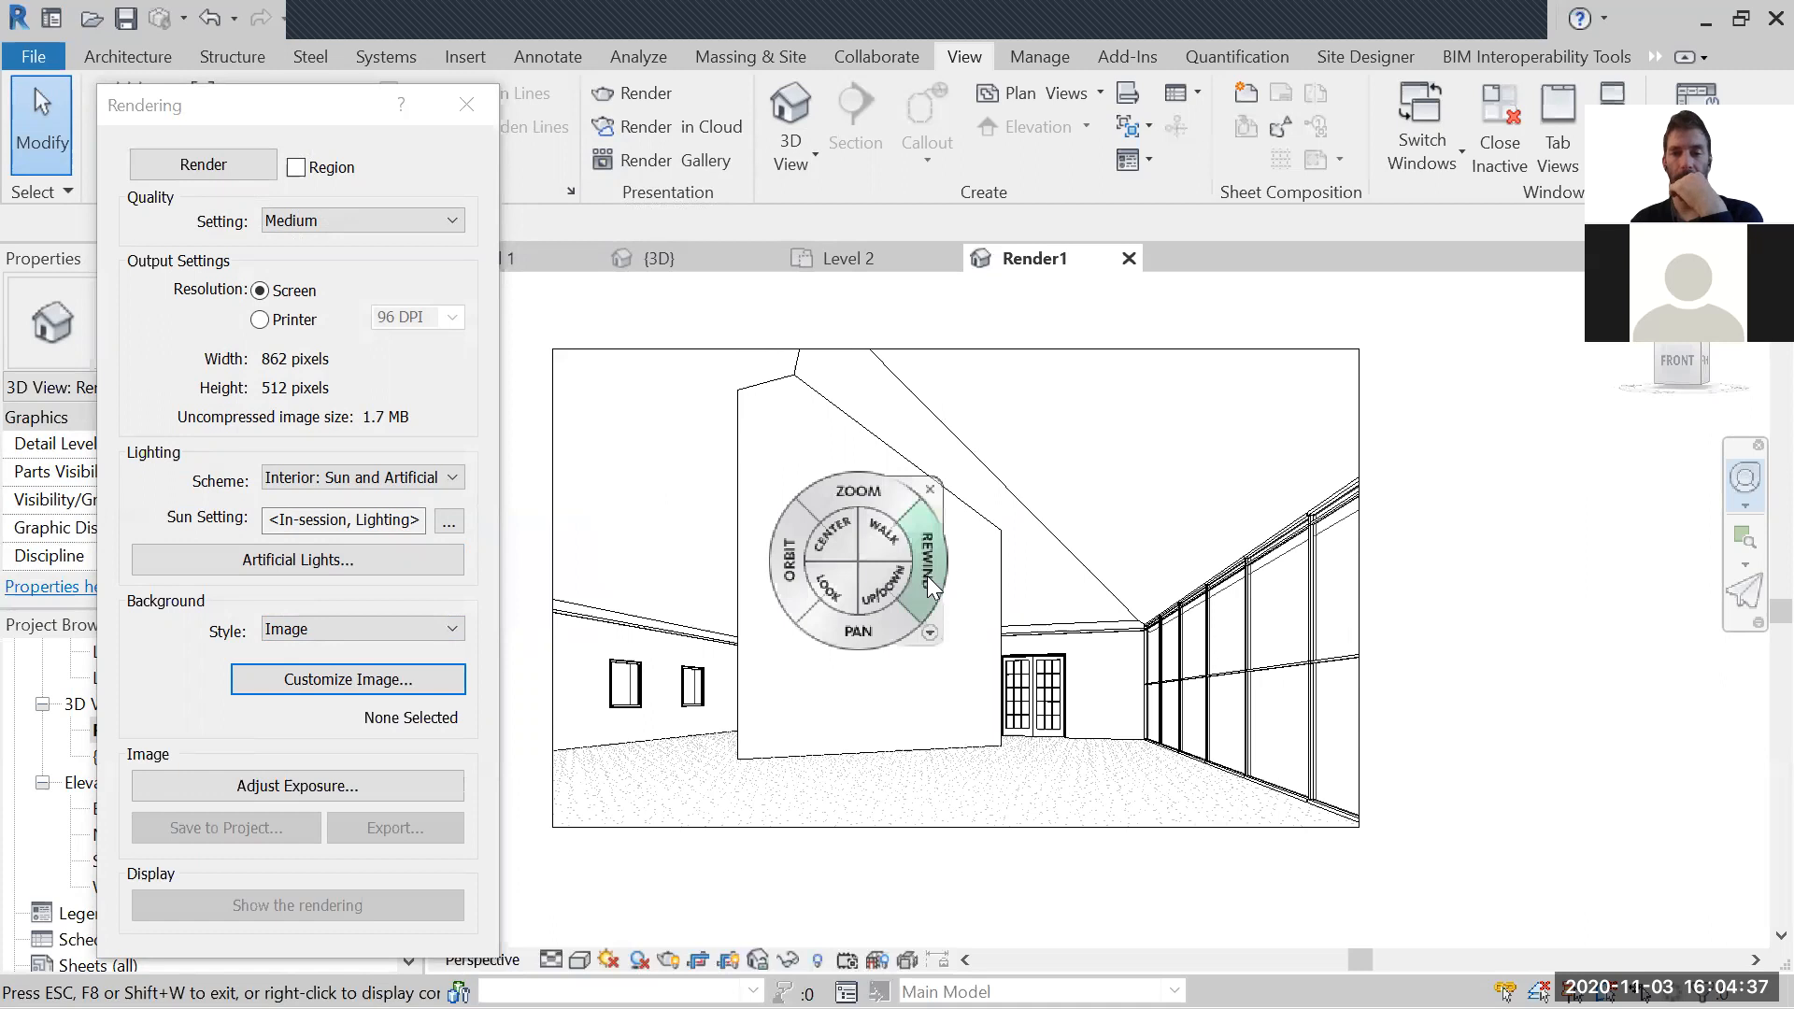
key("Escape")
left_click(419, 678)
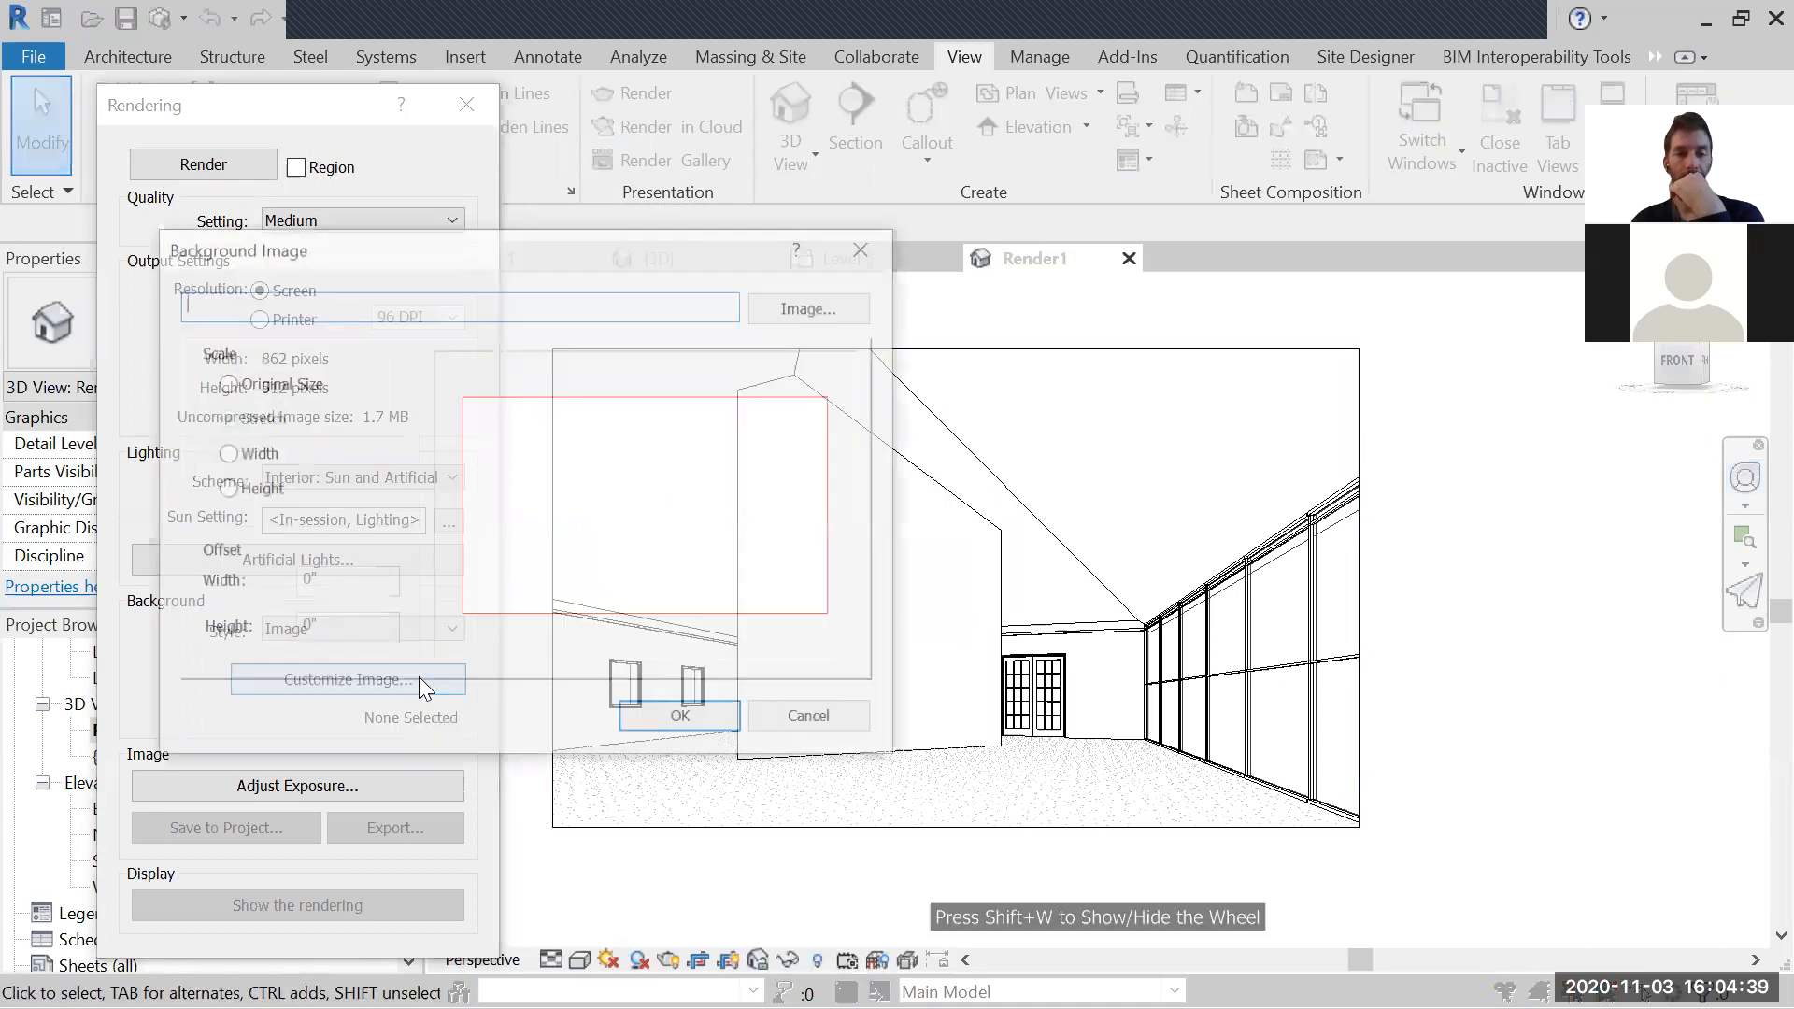
left_click(869, 248)
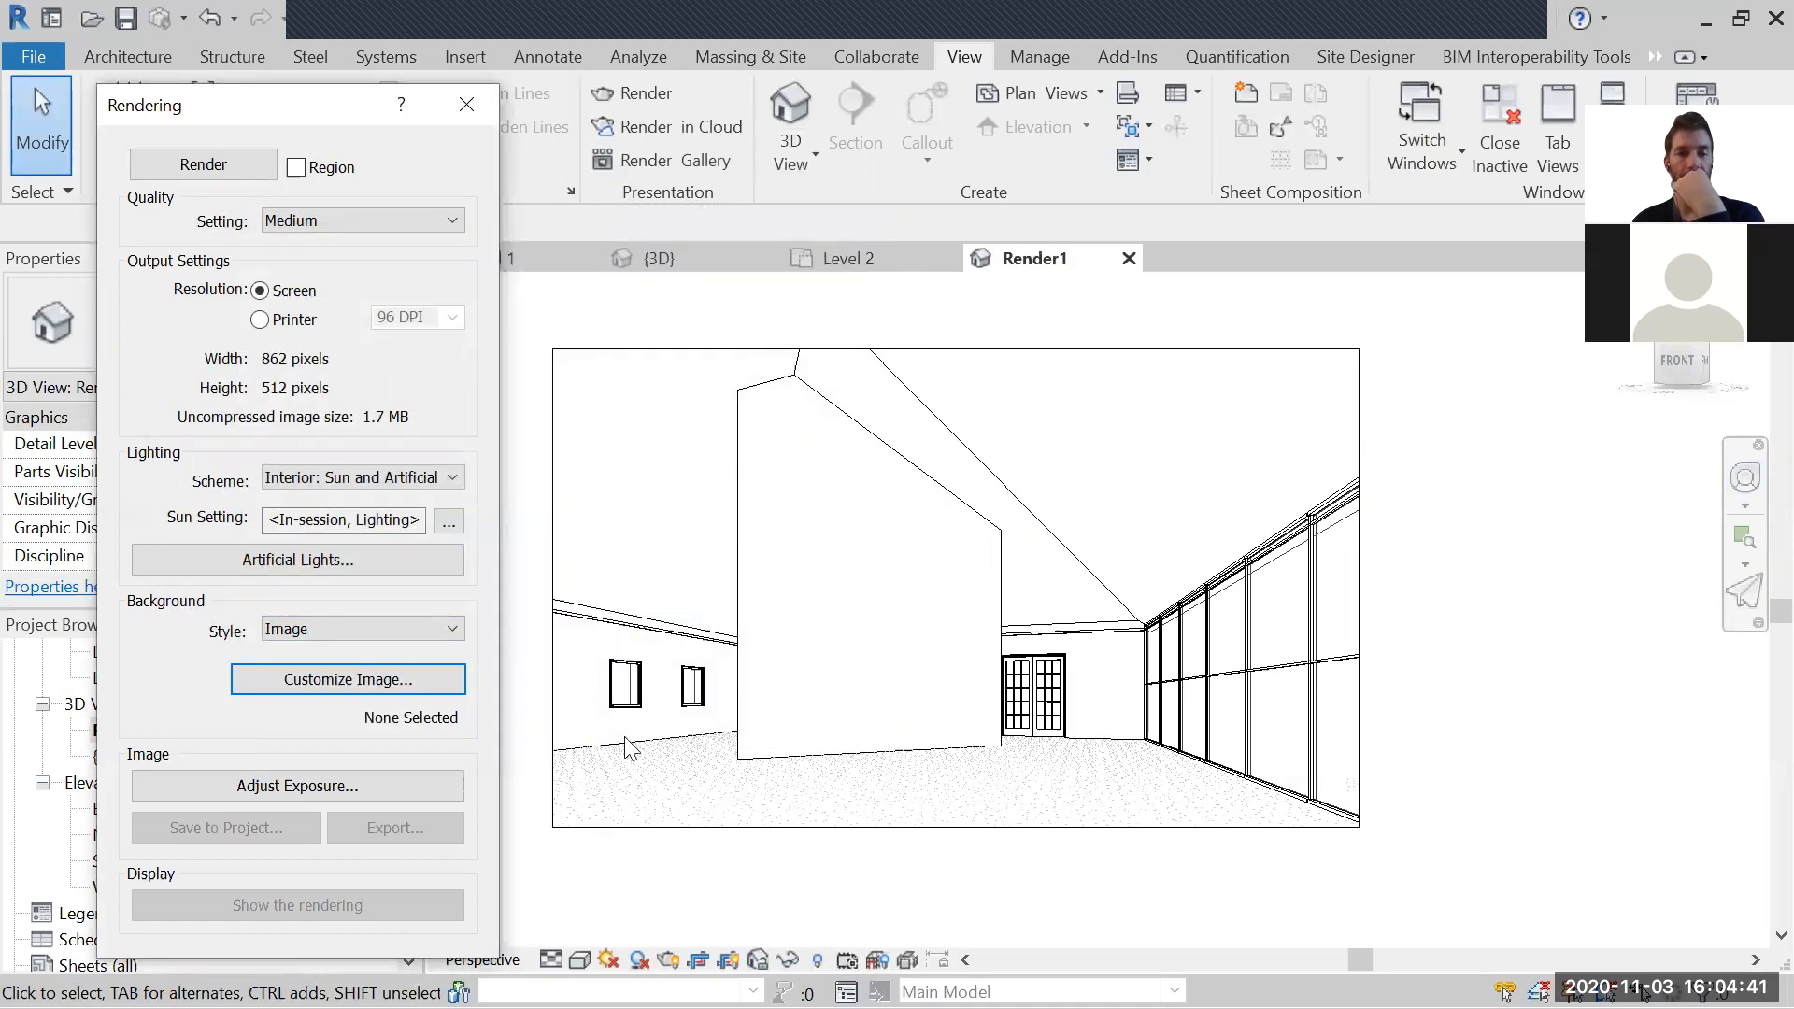
left_click(327, 692)
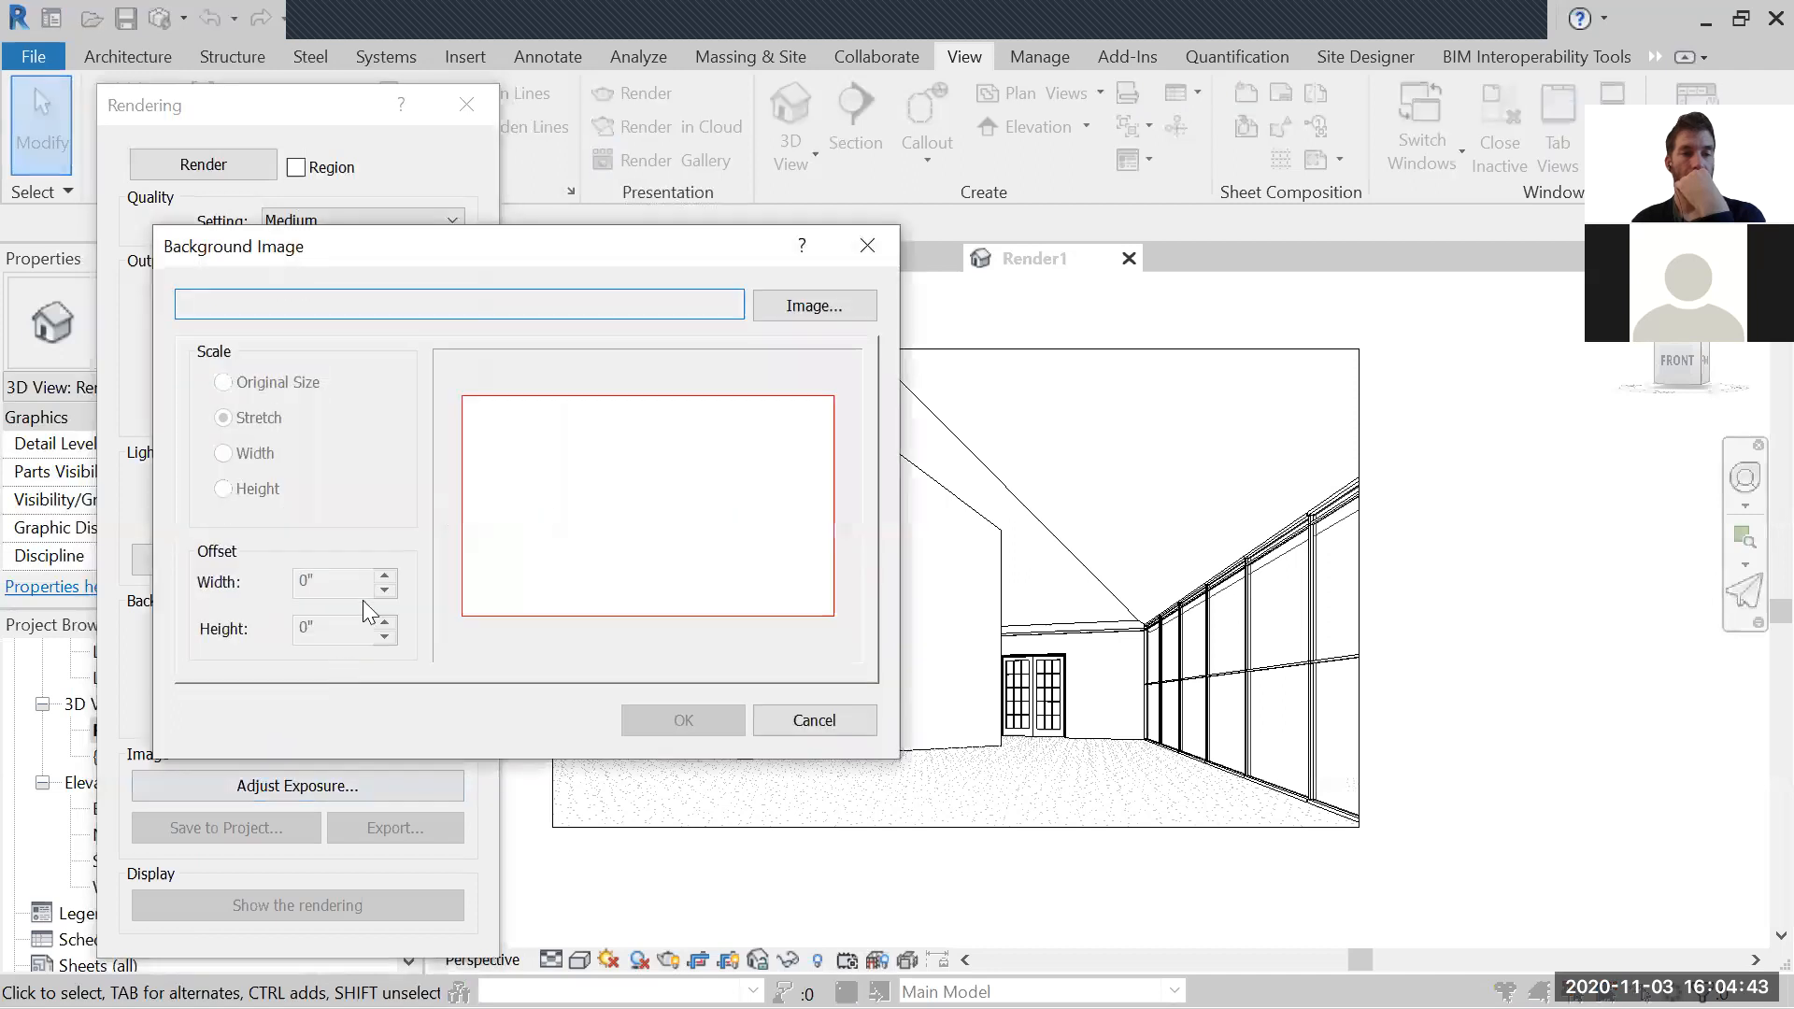
left_click(868, 247)
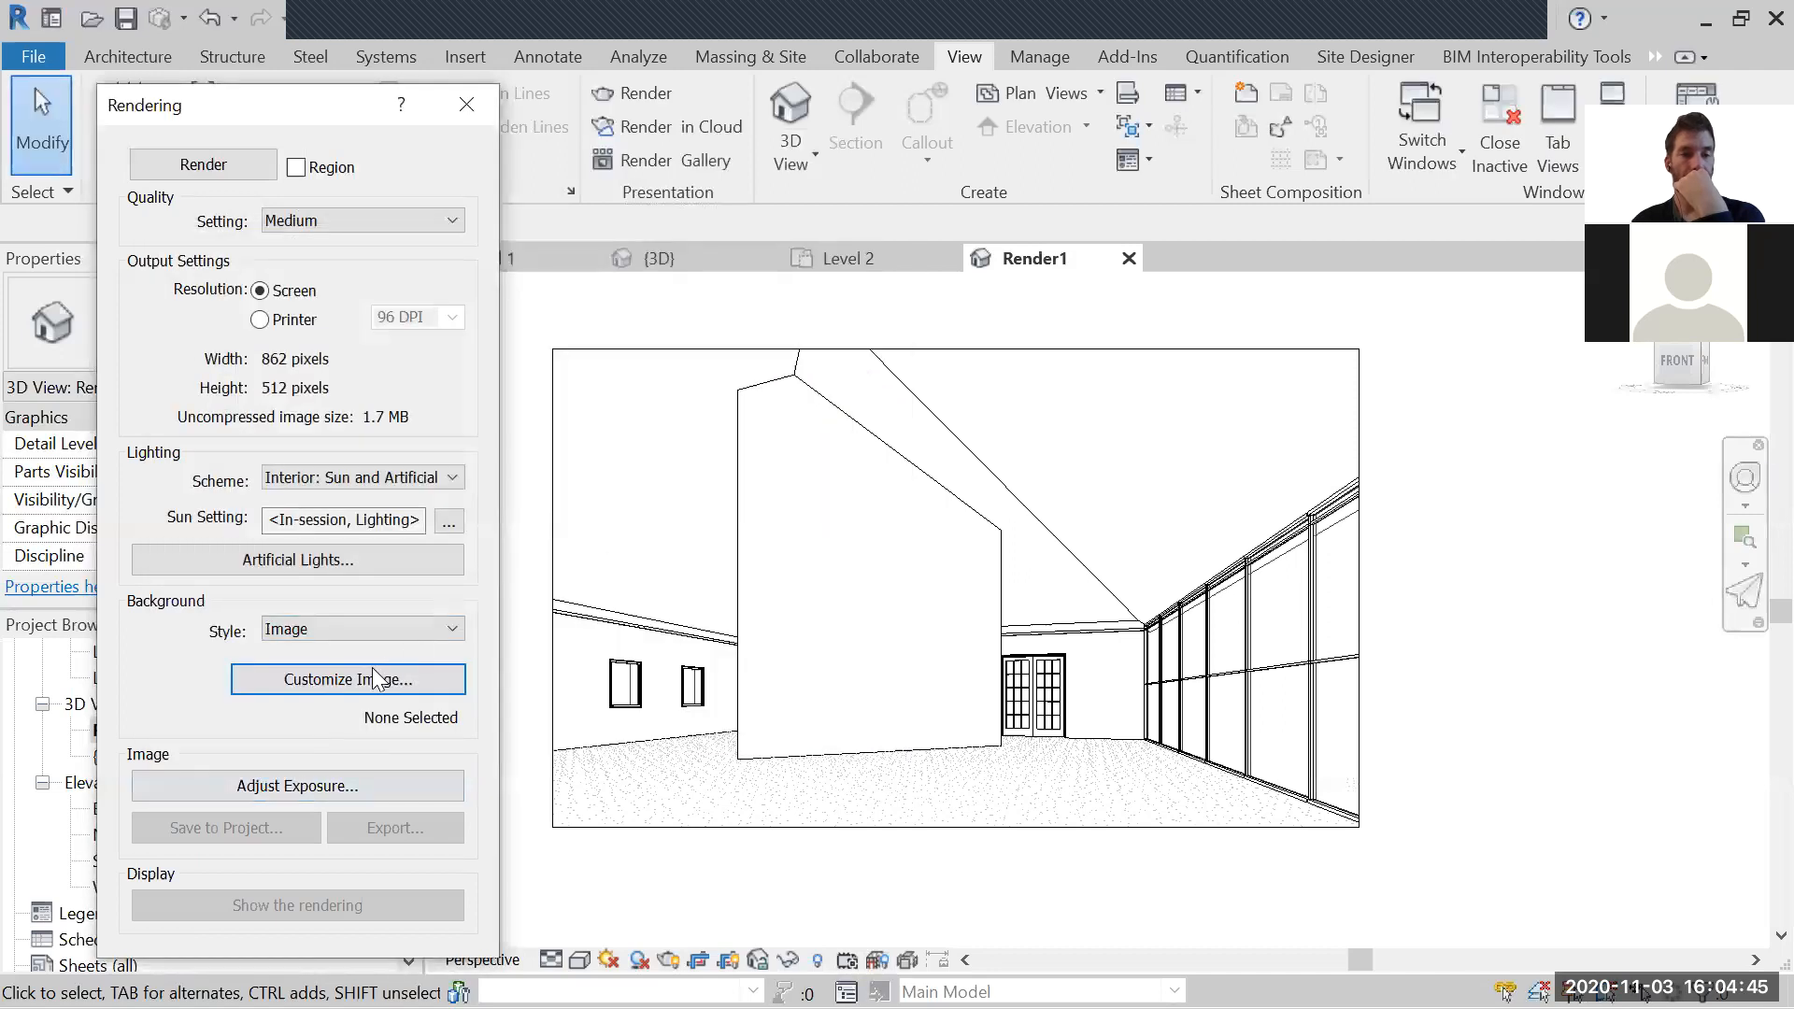
Step: Set the background style to Sky: Few Clouds and render the Render1 view at Medium quality
left_click(366, 631)
left_click(348, 685)
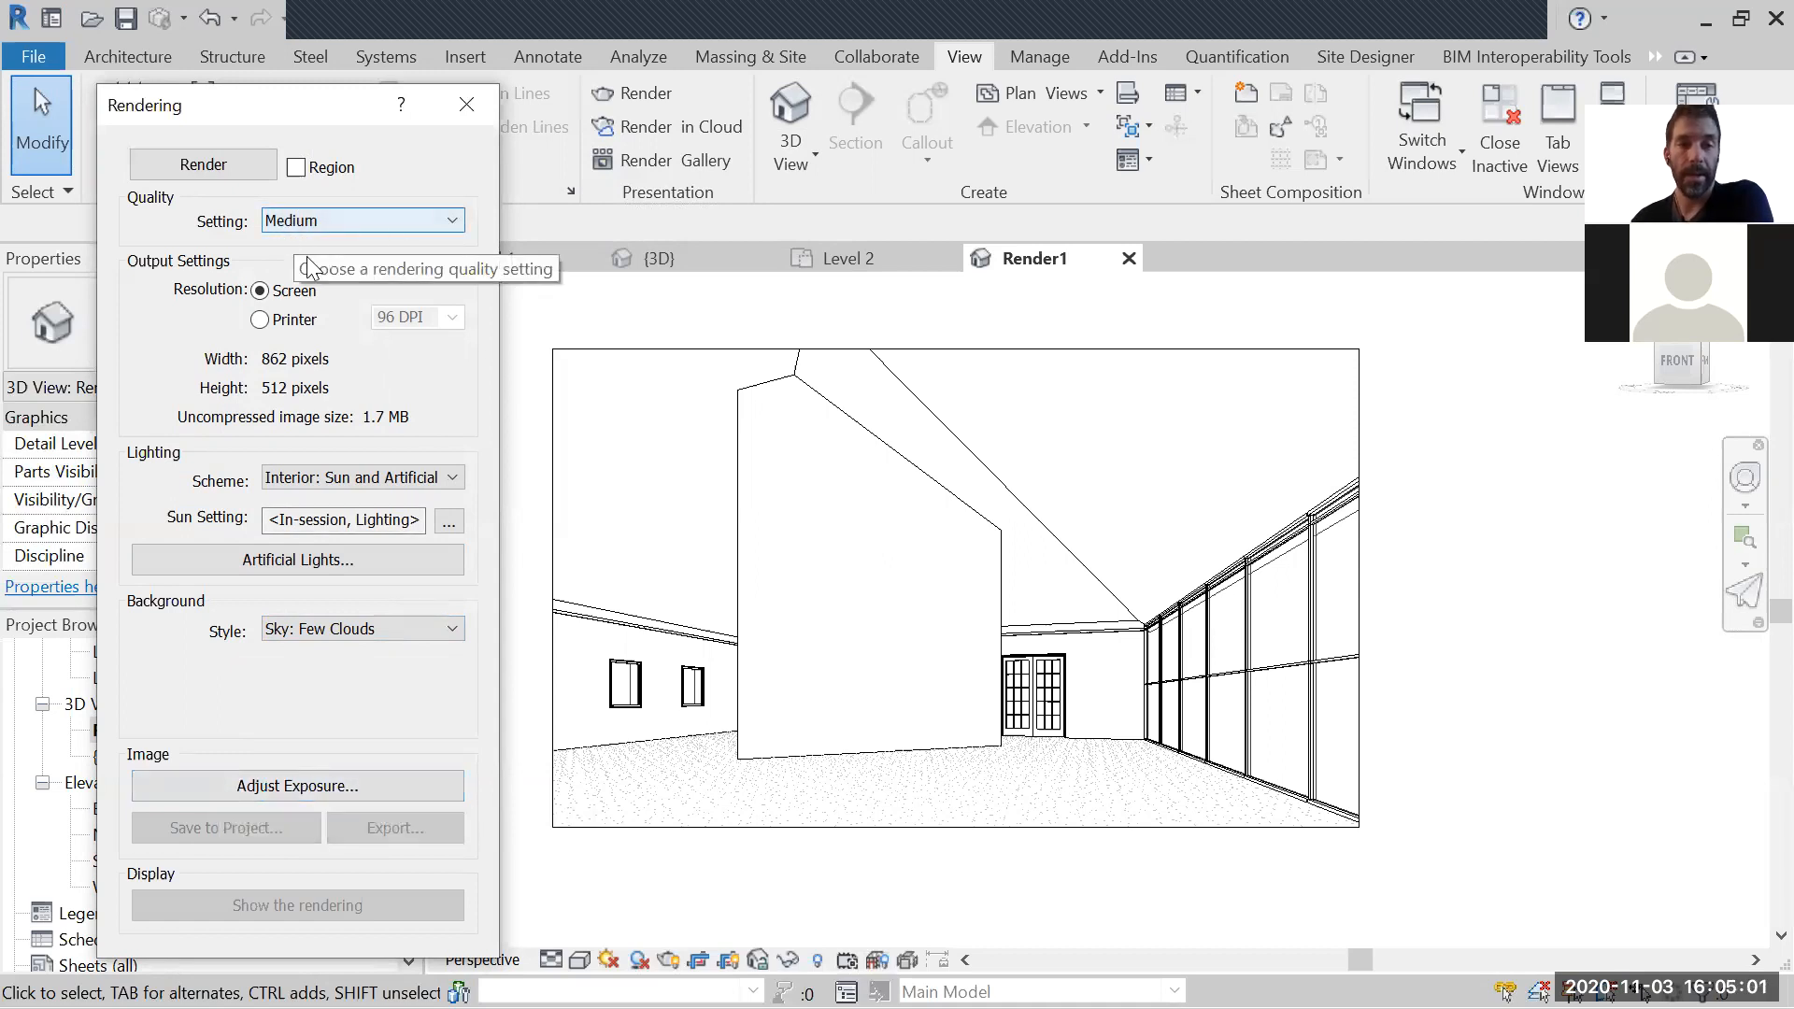
left_click(230, 170)
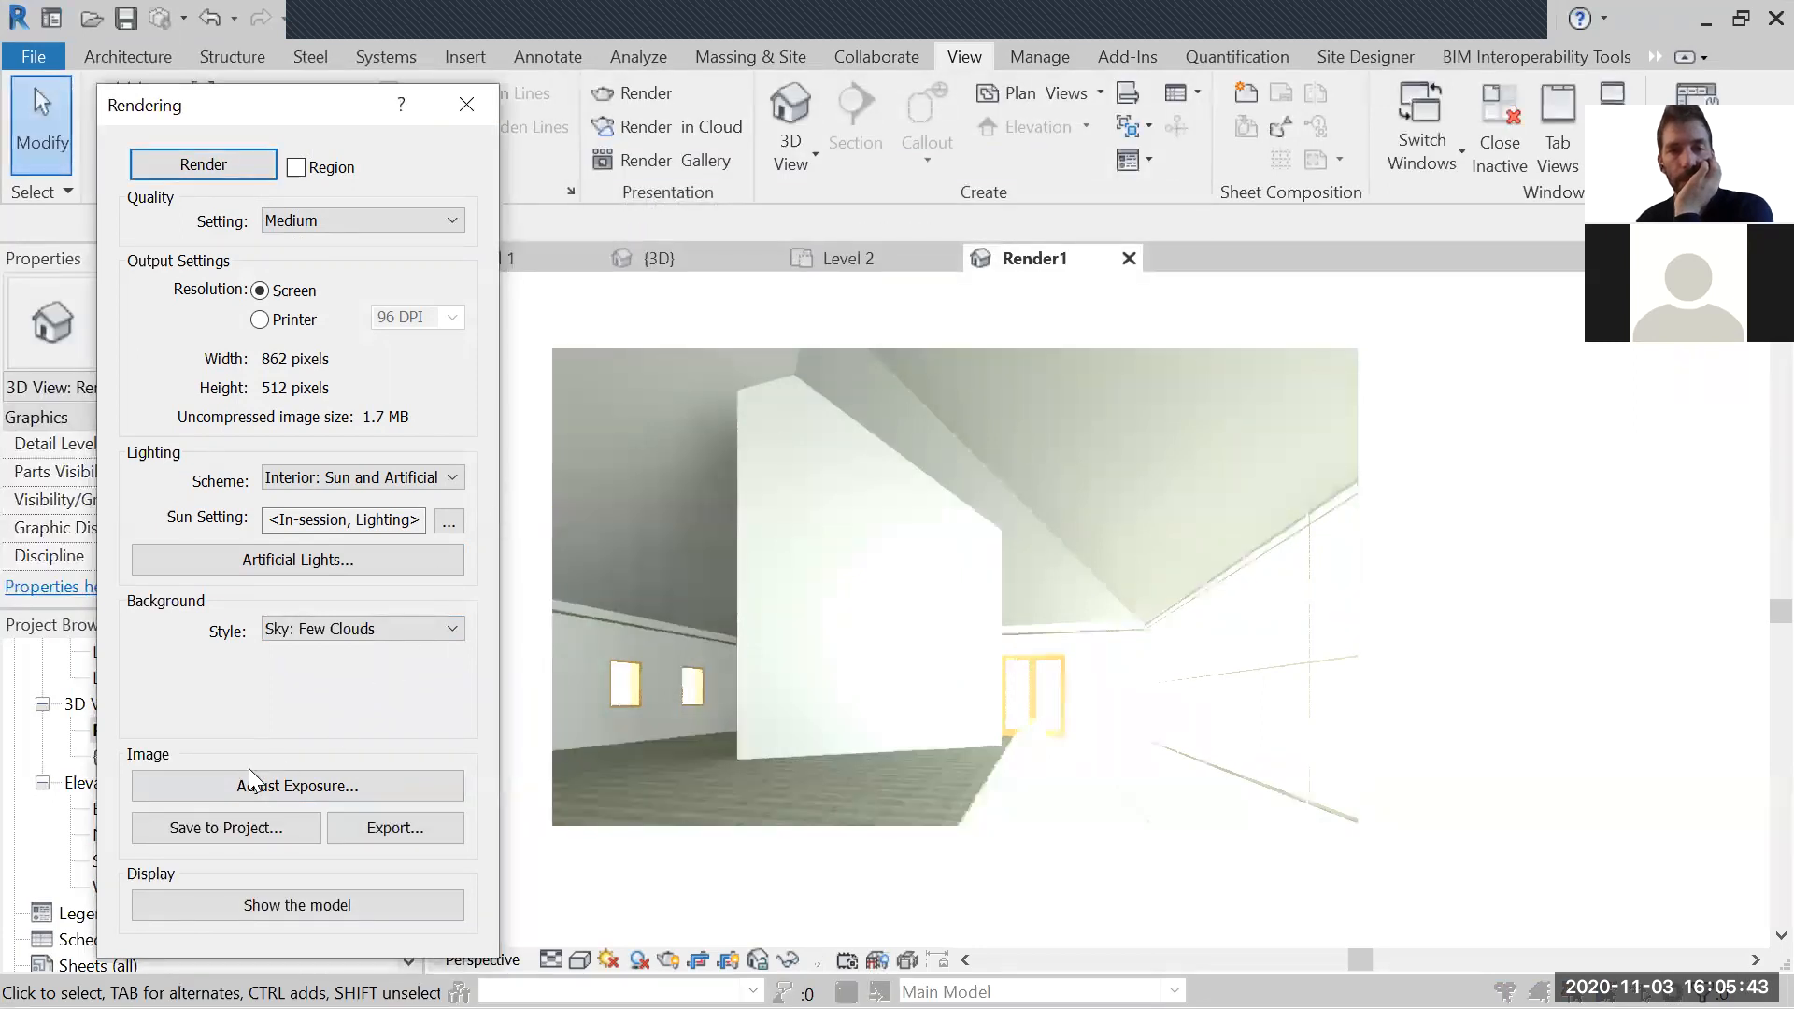
Step: Darken the rendered image by setting its exposure value to 11.13
left_click(284, 787)
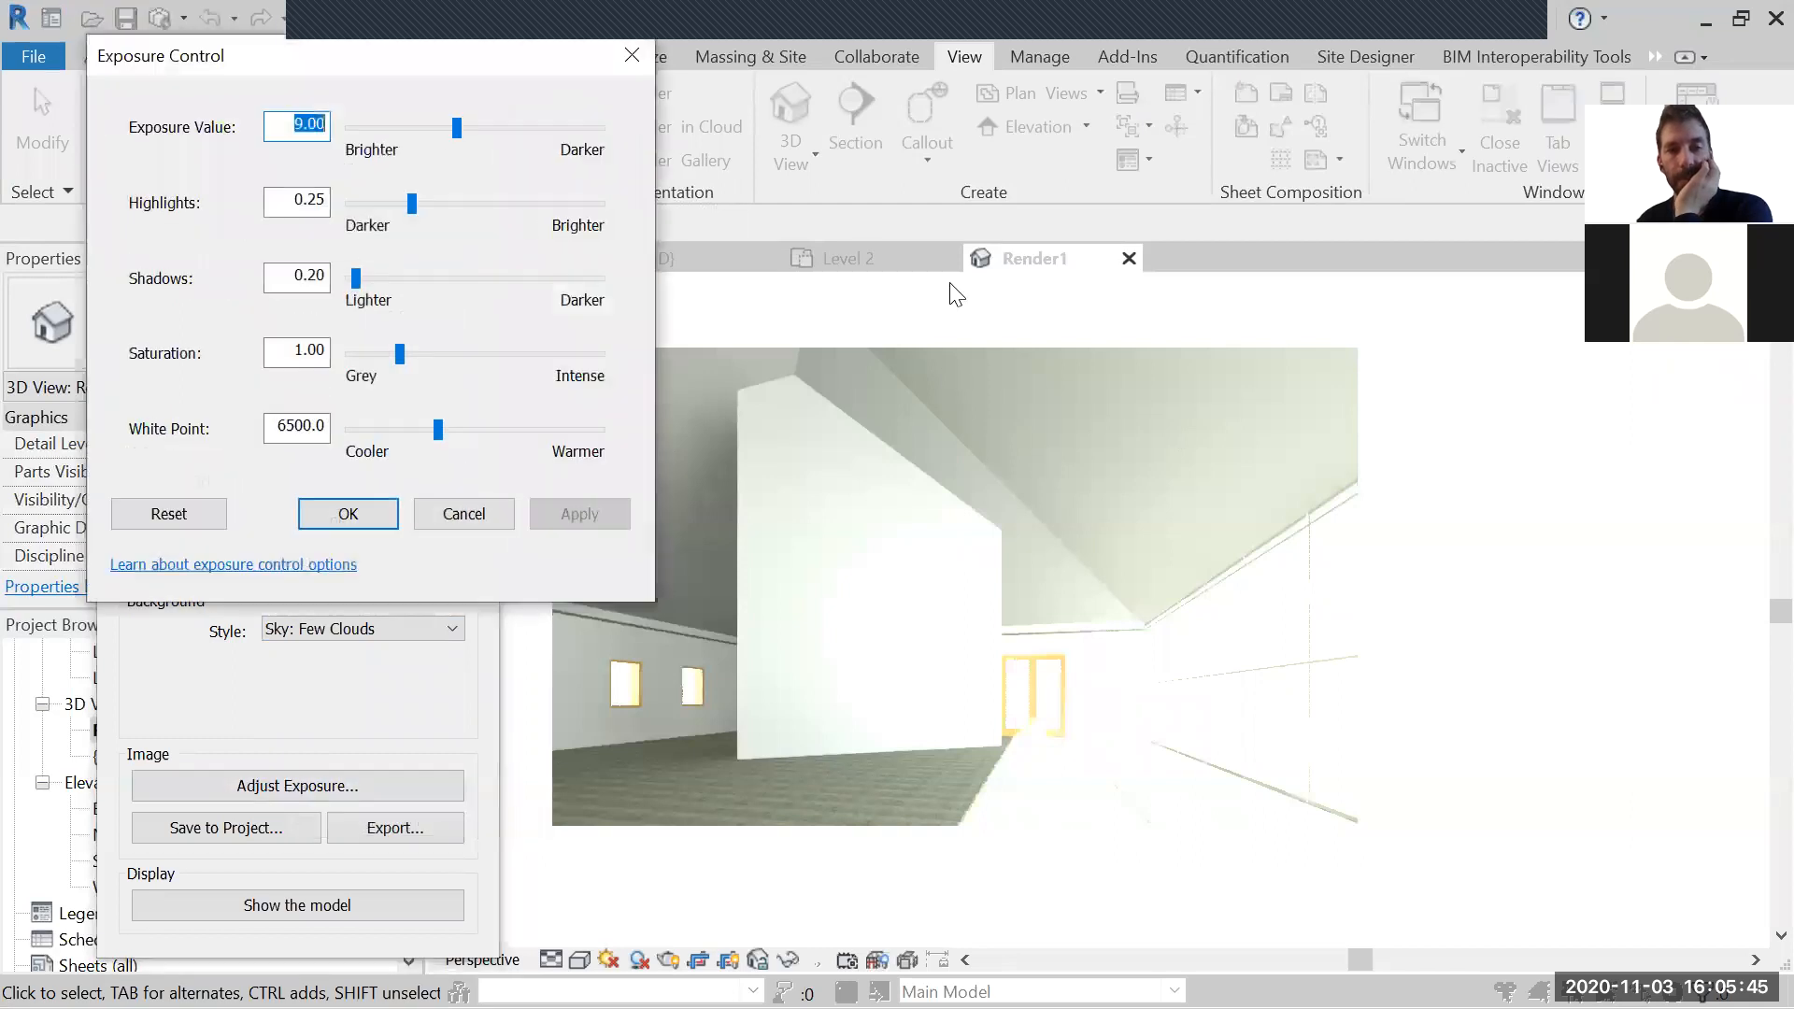
left_click_drag(453, 126, 471, 133)
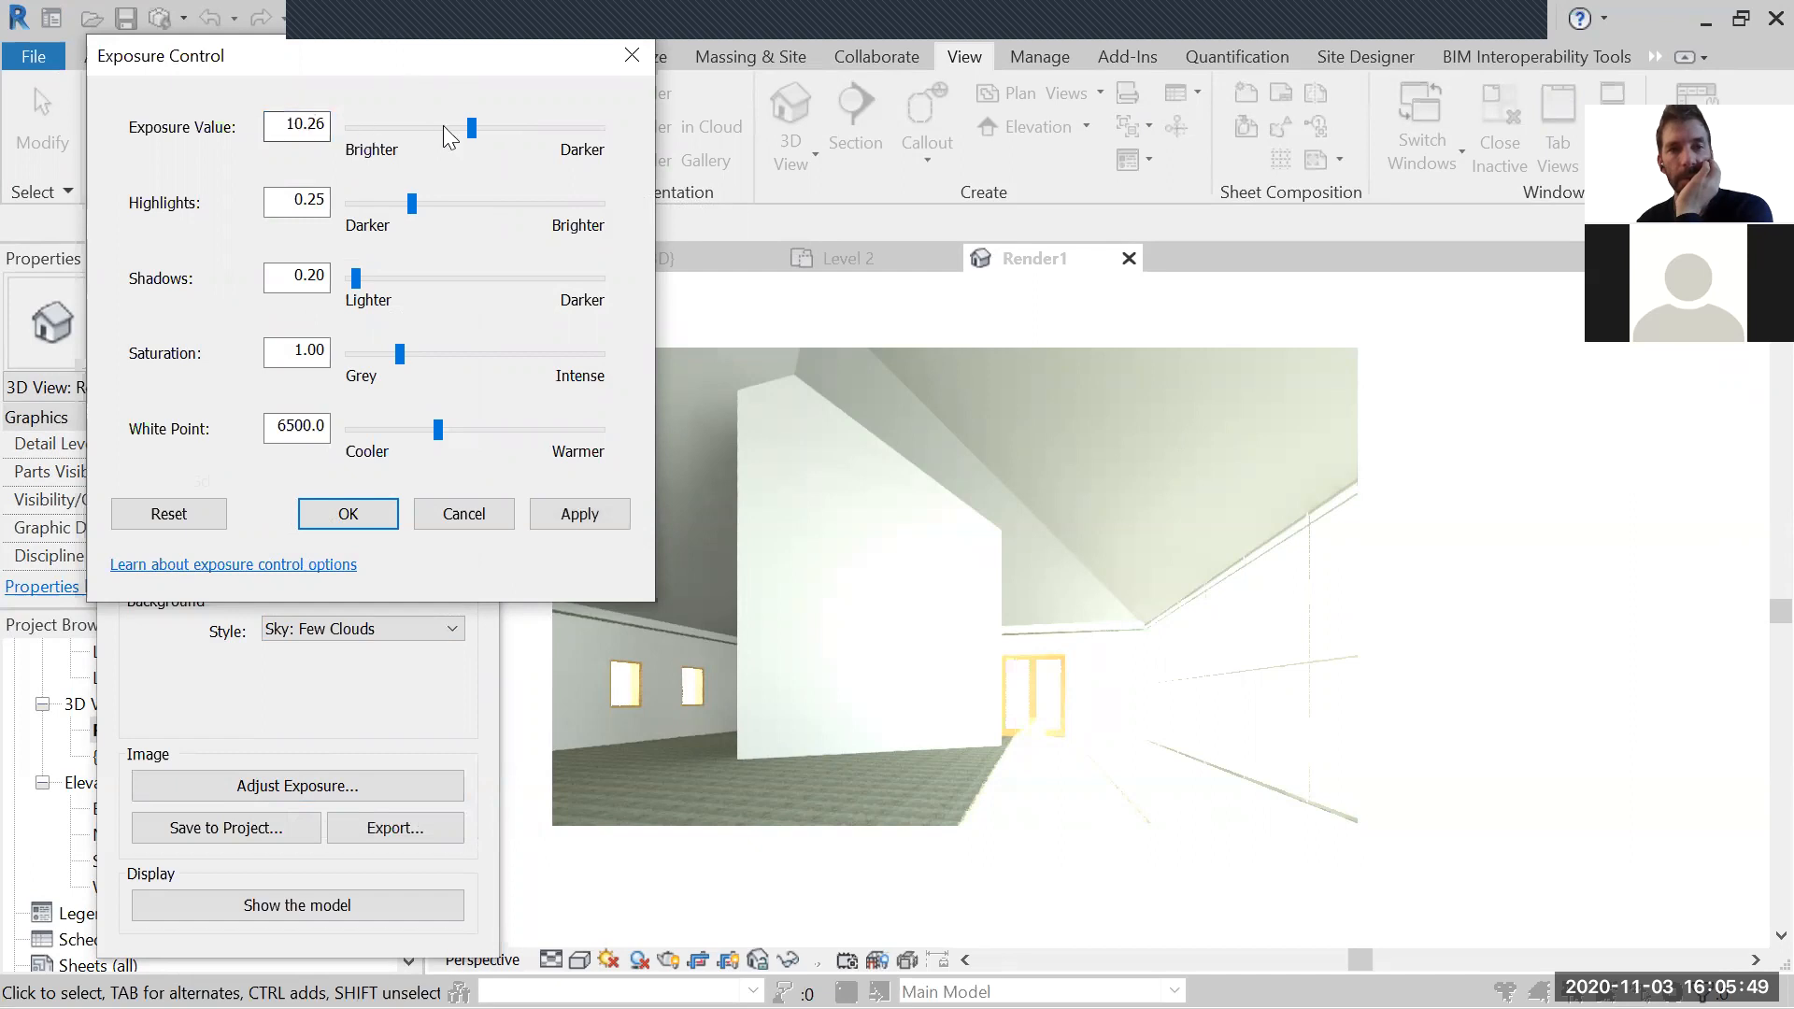
left_click(593, 517)
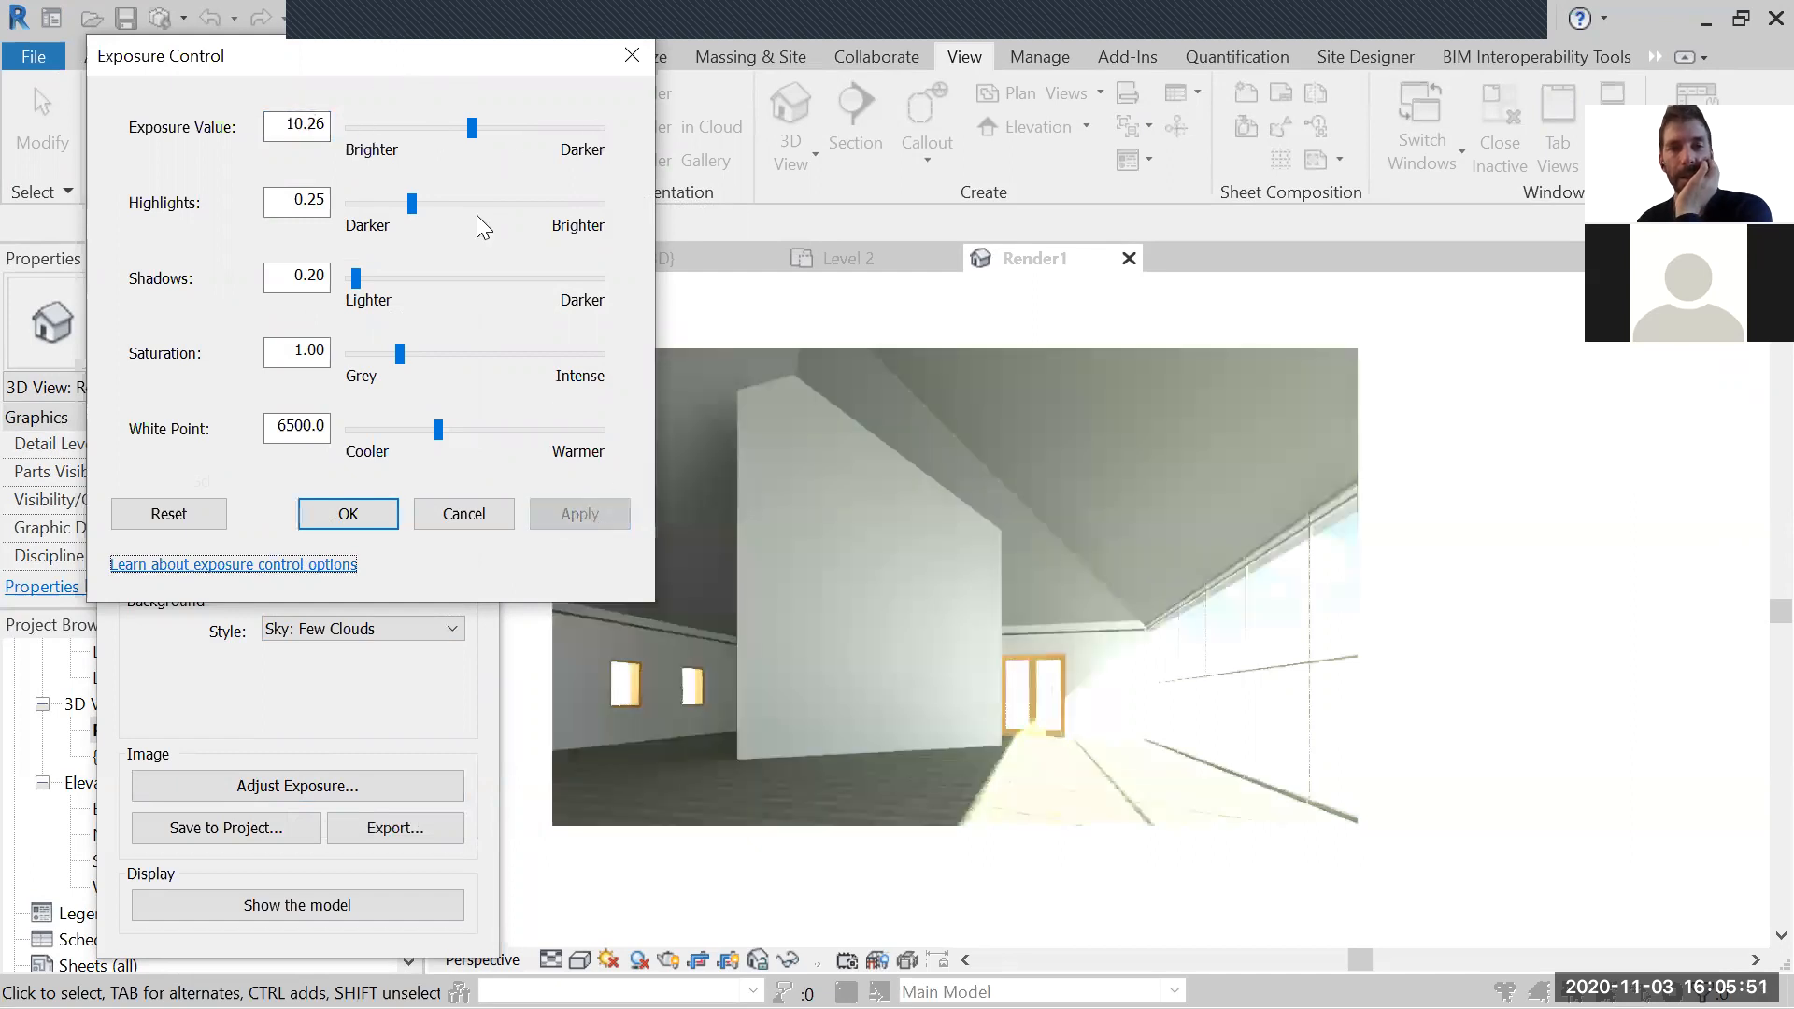
left_click_drag(472, 128, 486, 131)
left_click(566, 516)
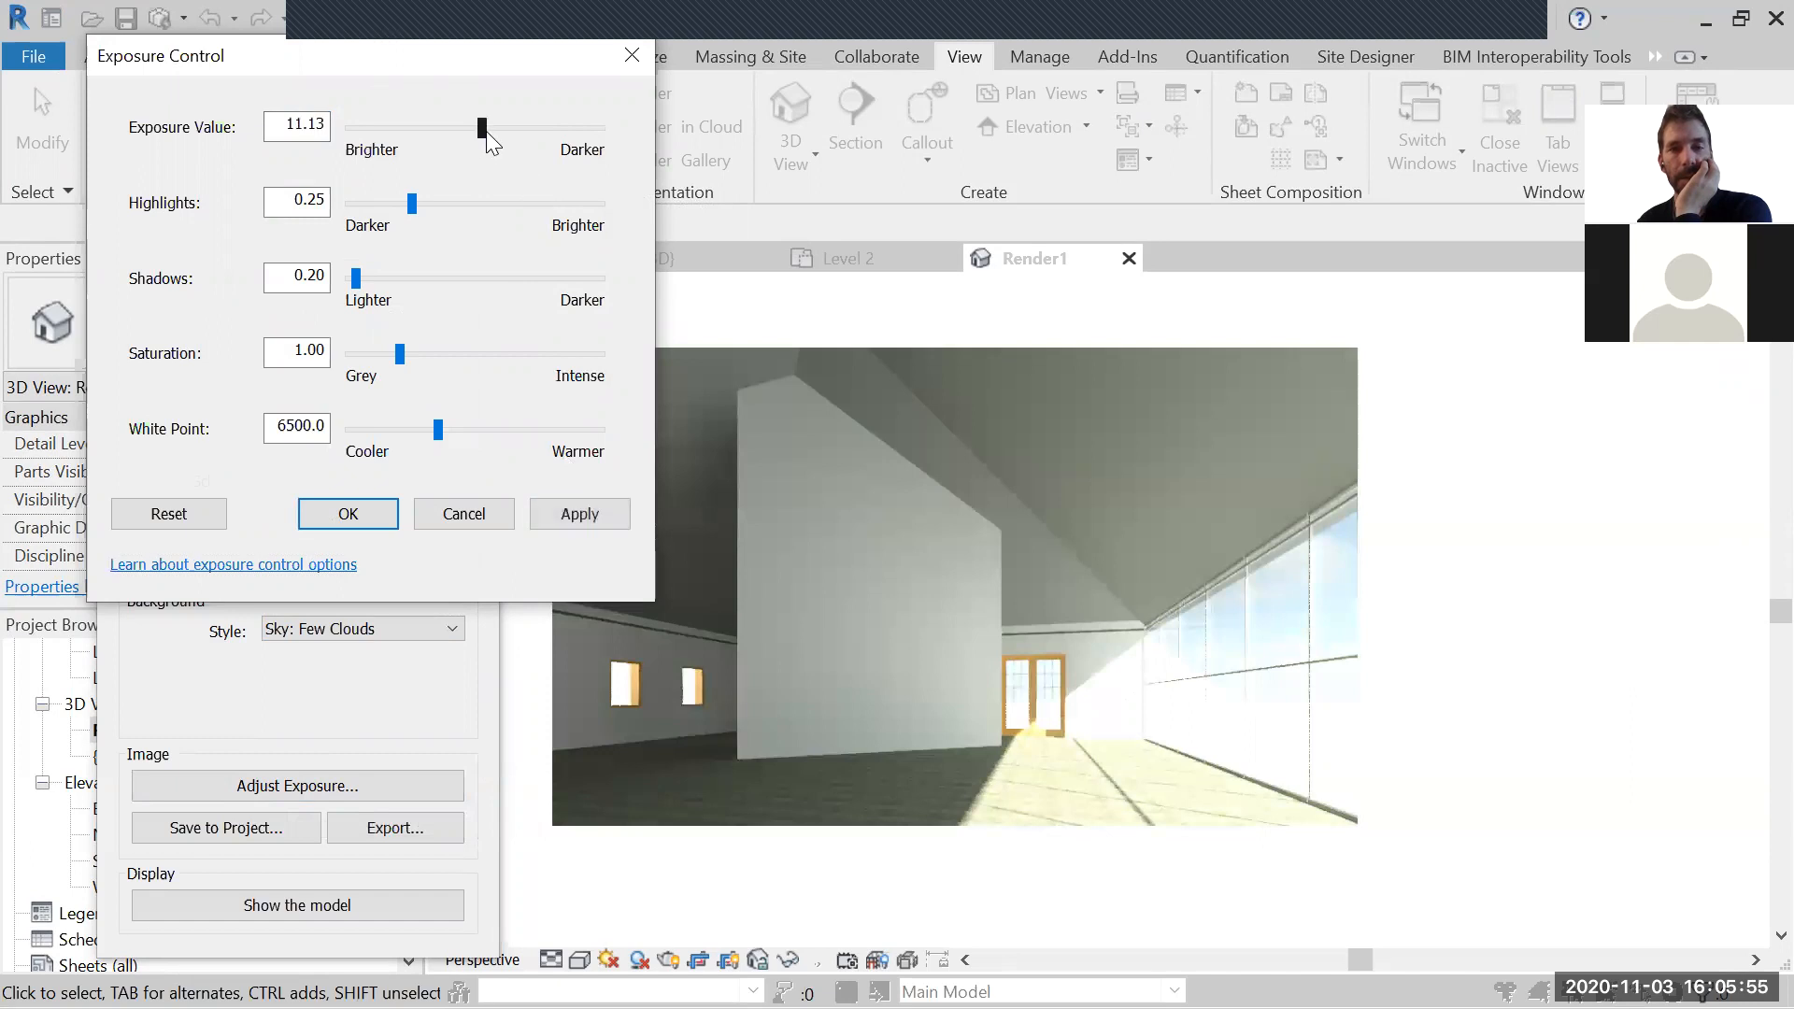
left_click(589, 510)
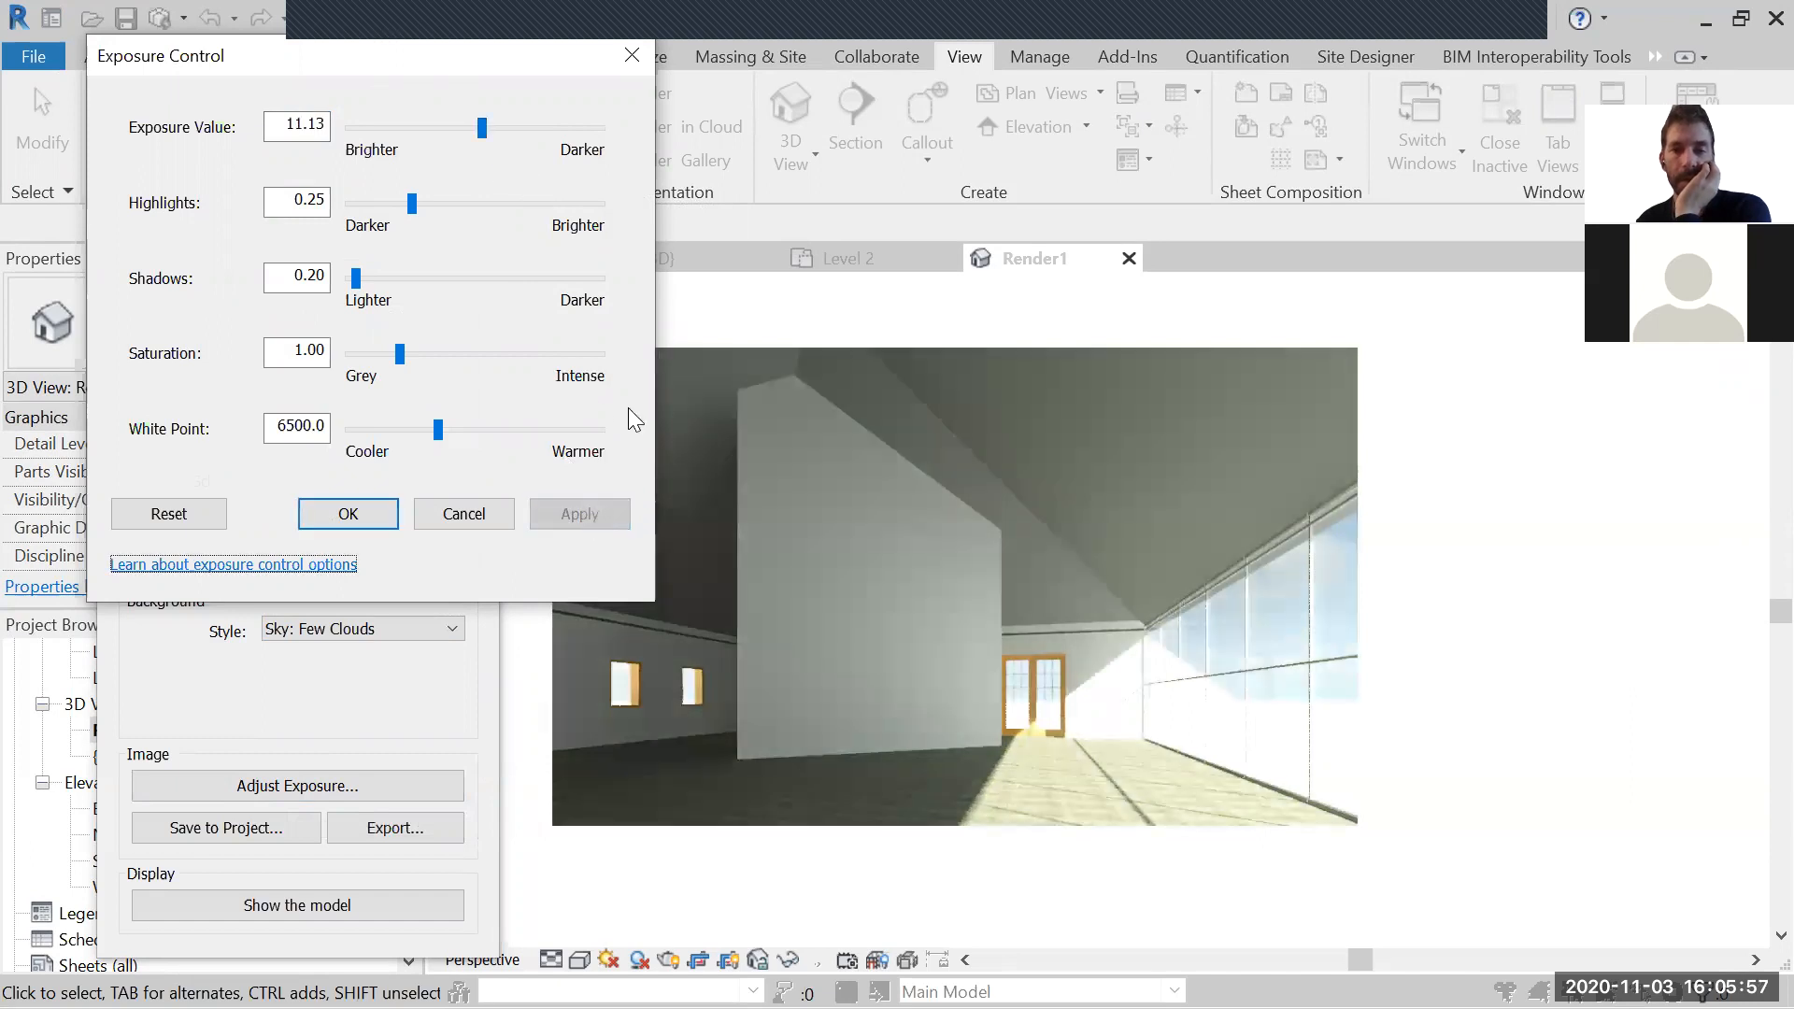
Step: Apply highlights of 0.25 and lighten the rendered image's shadows to 0.10
left_click_drag(439, 60, 347, 70)
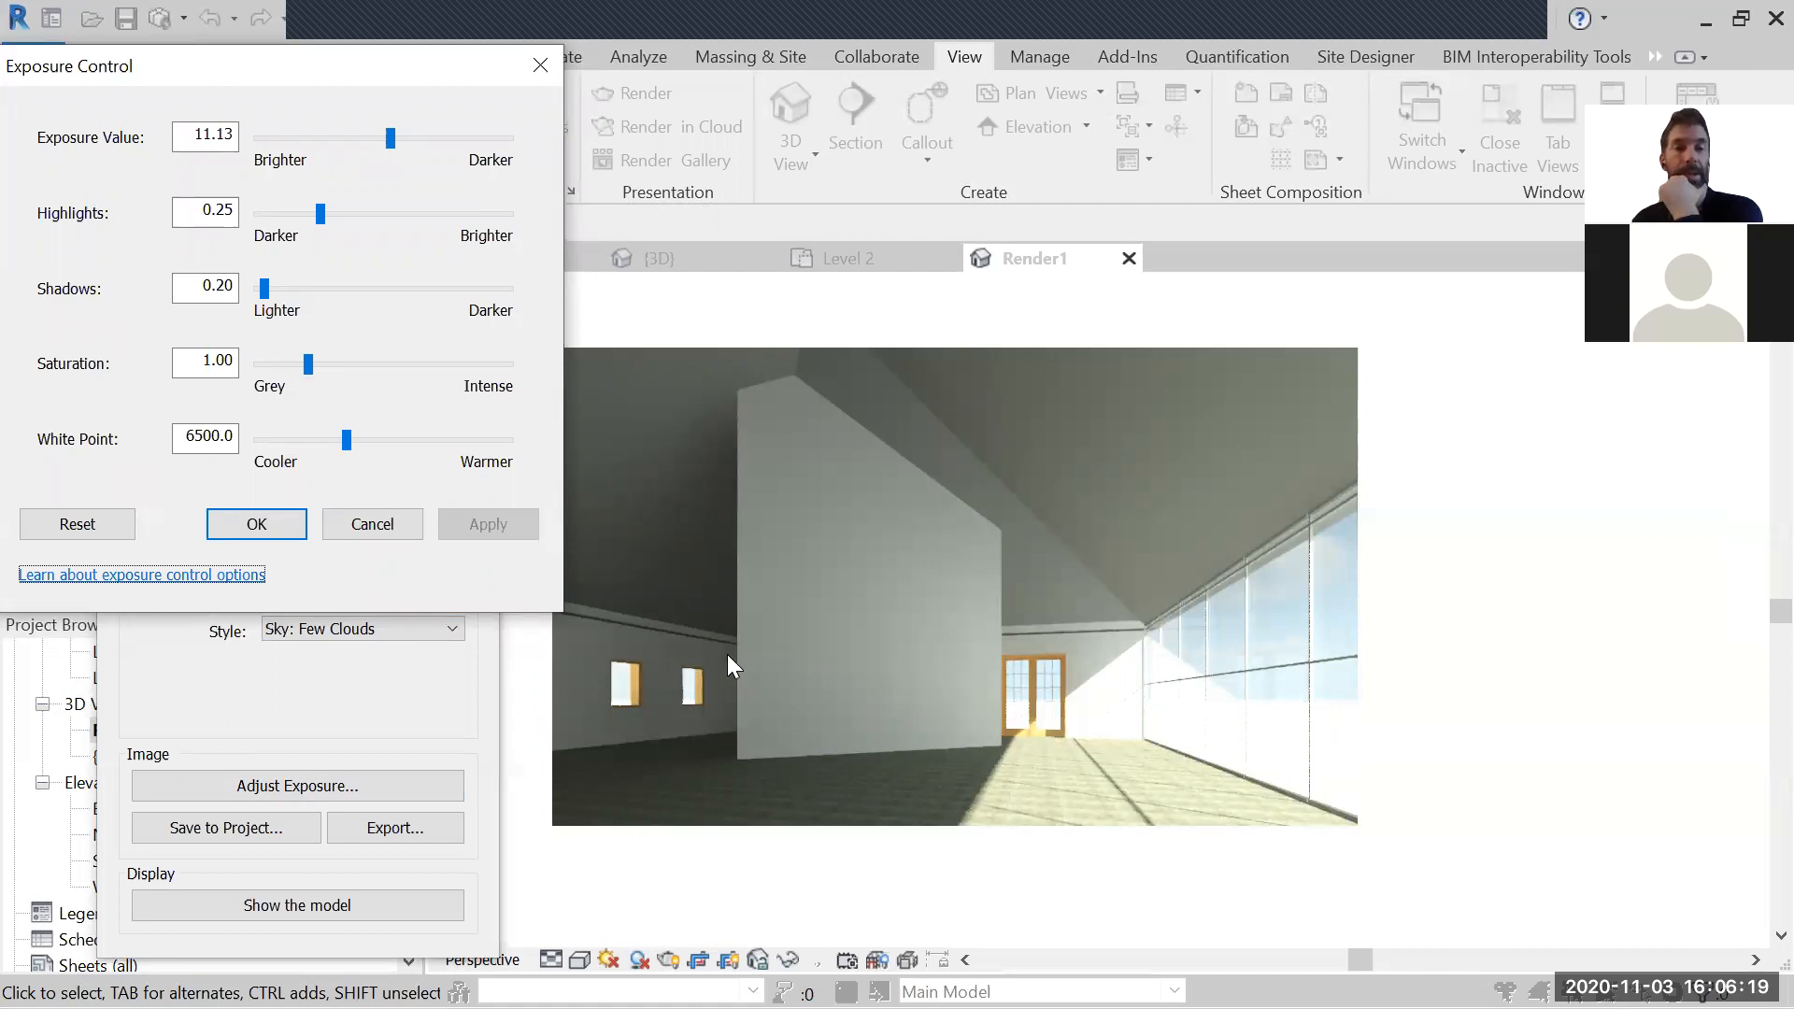
mouse_move(327, 222)
left_mouse_down()
mouse_move(353, 221)
mouse_move(320, 214)
left_mouse_up()
left_click(470, 519)
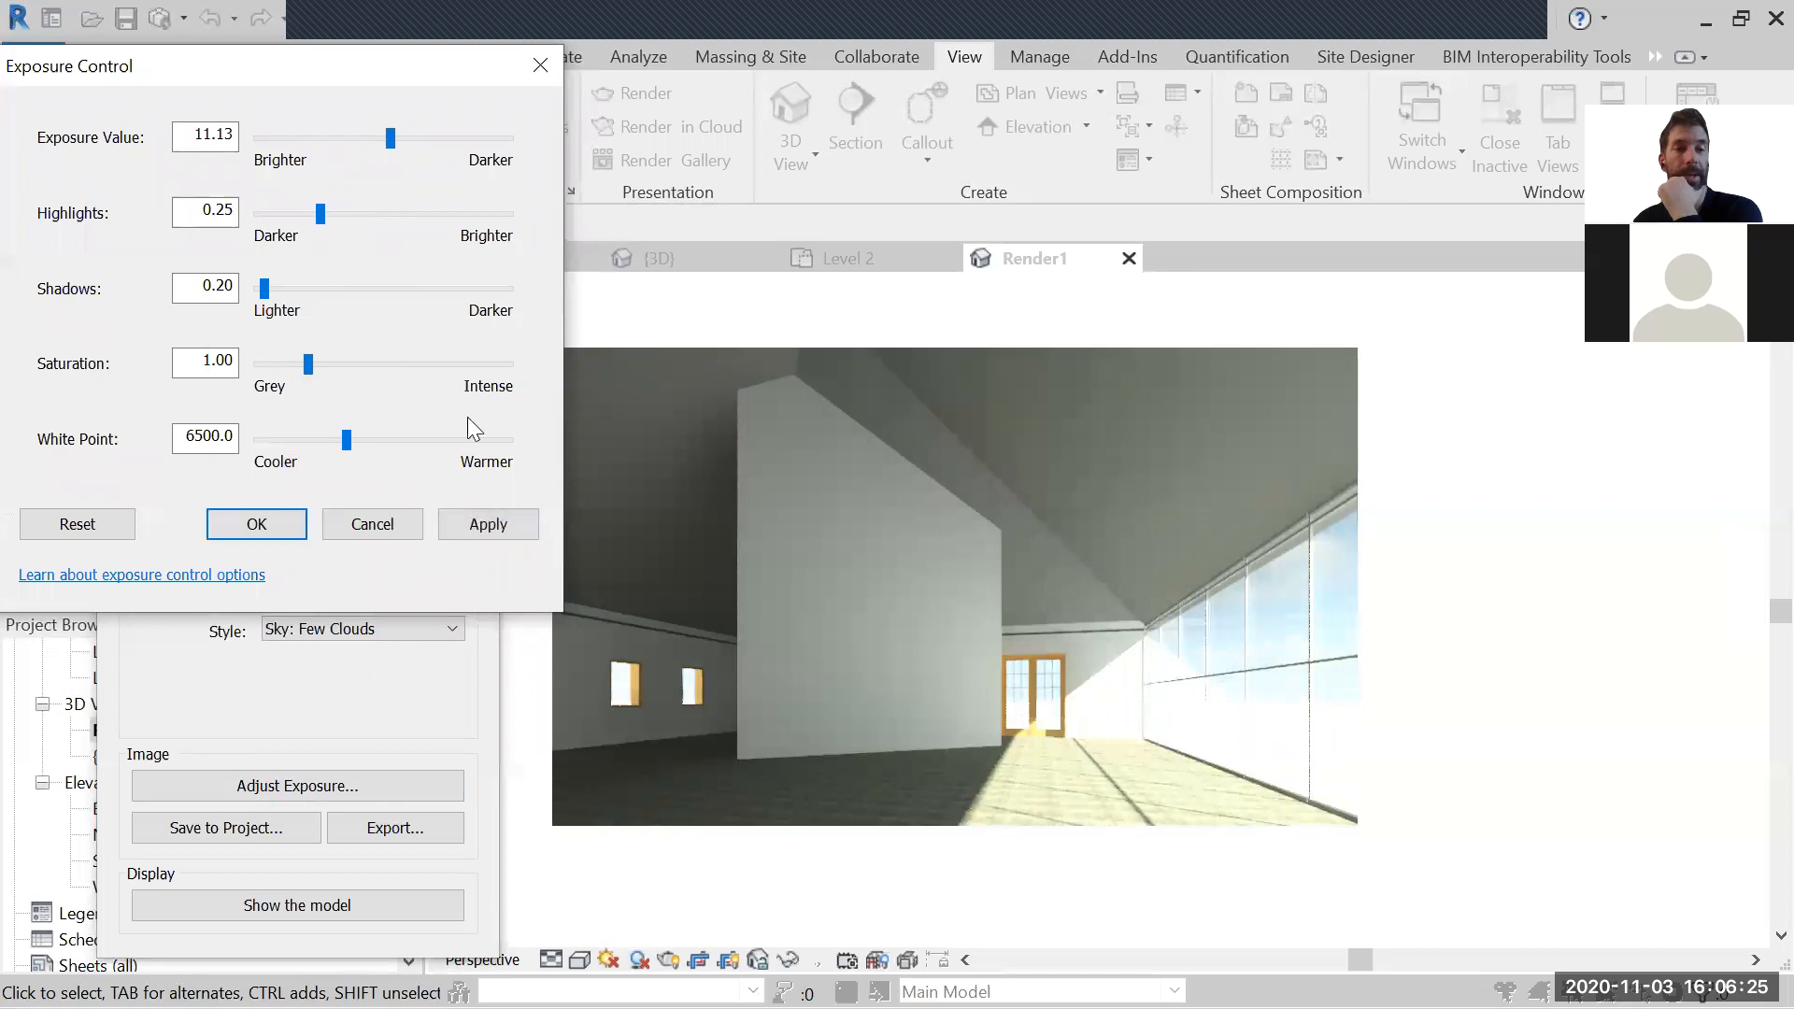
left_click(491, 522)
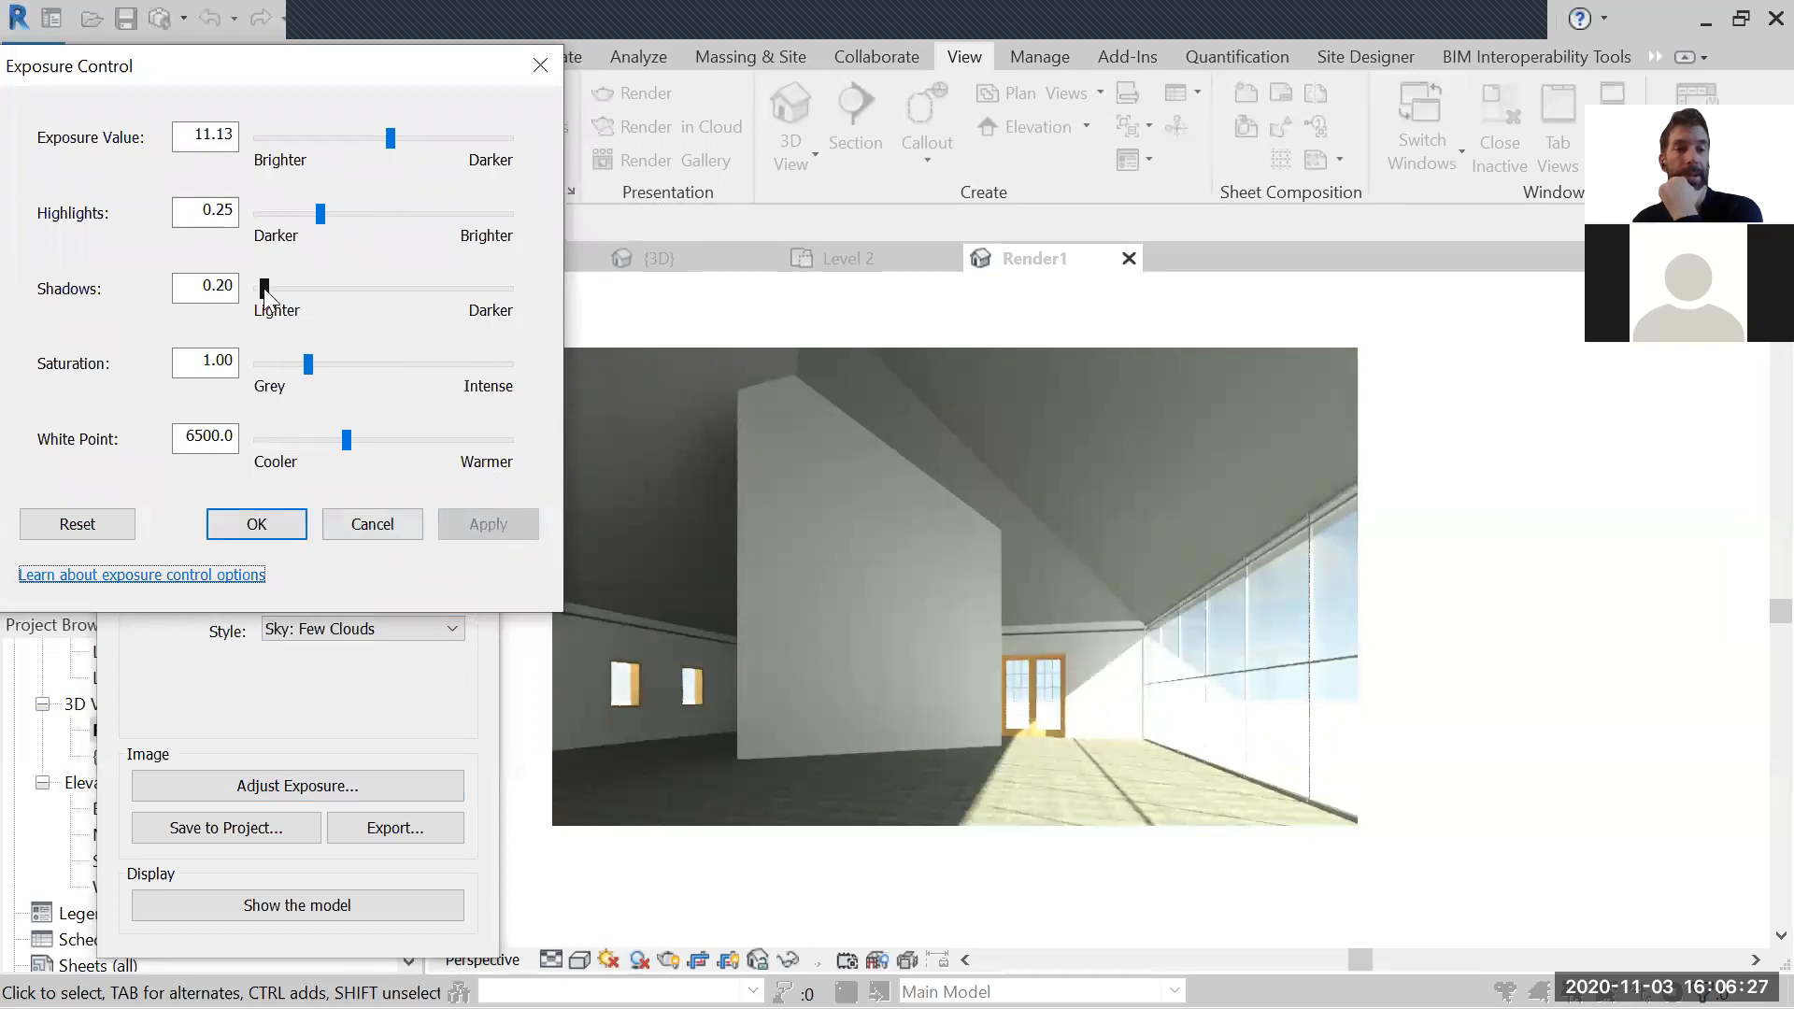
left_click_drag(263, 288, 246, 288)
left_click(487, 531)
Step: Try saturation values of 5.00 and 2.13 on the rendered image
left_click(311, 367)
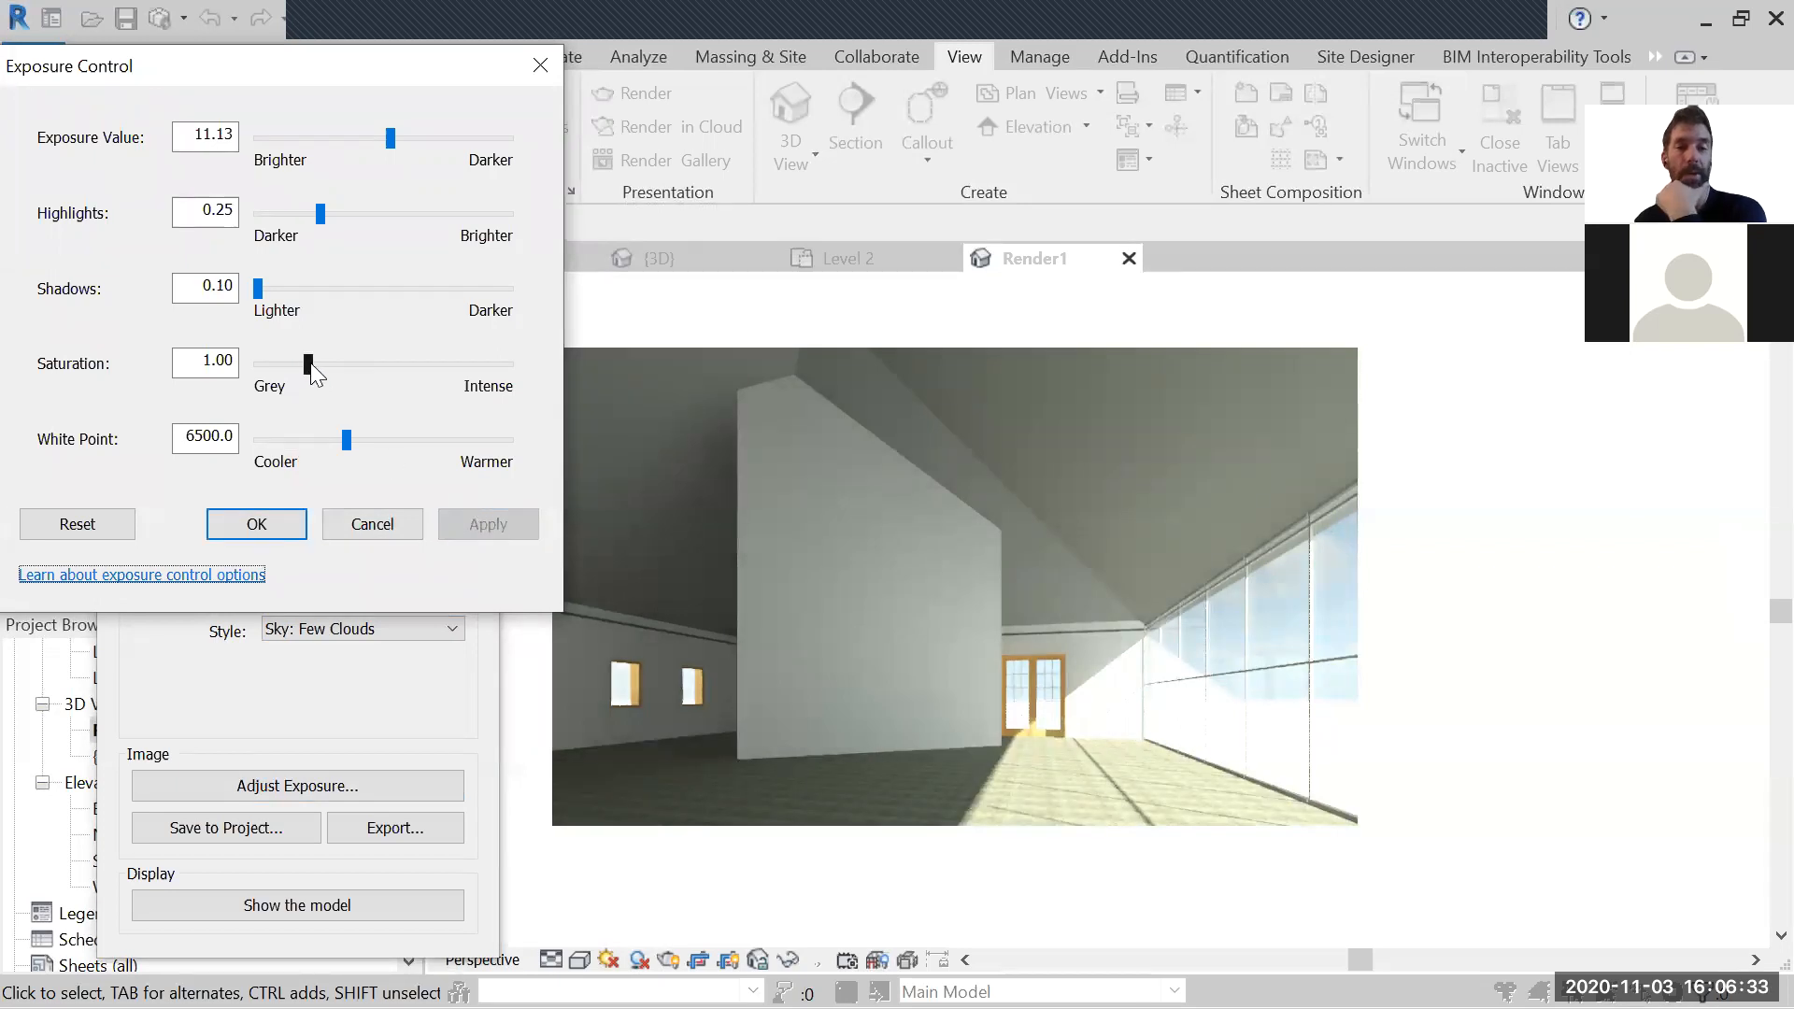
left_click_drag(312, 371, 527, 430)
left_click(488, 525)
left_click(484, 523)
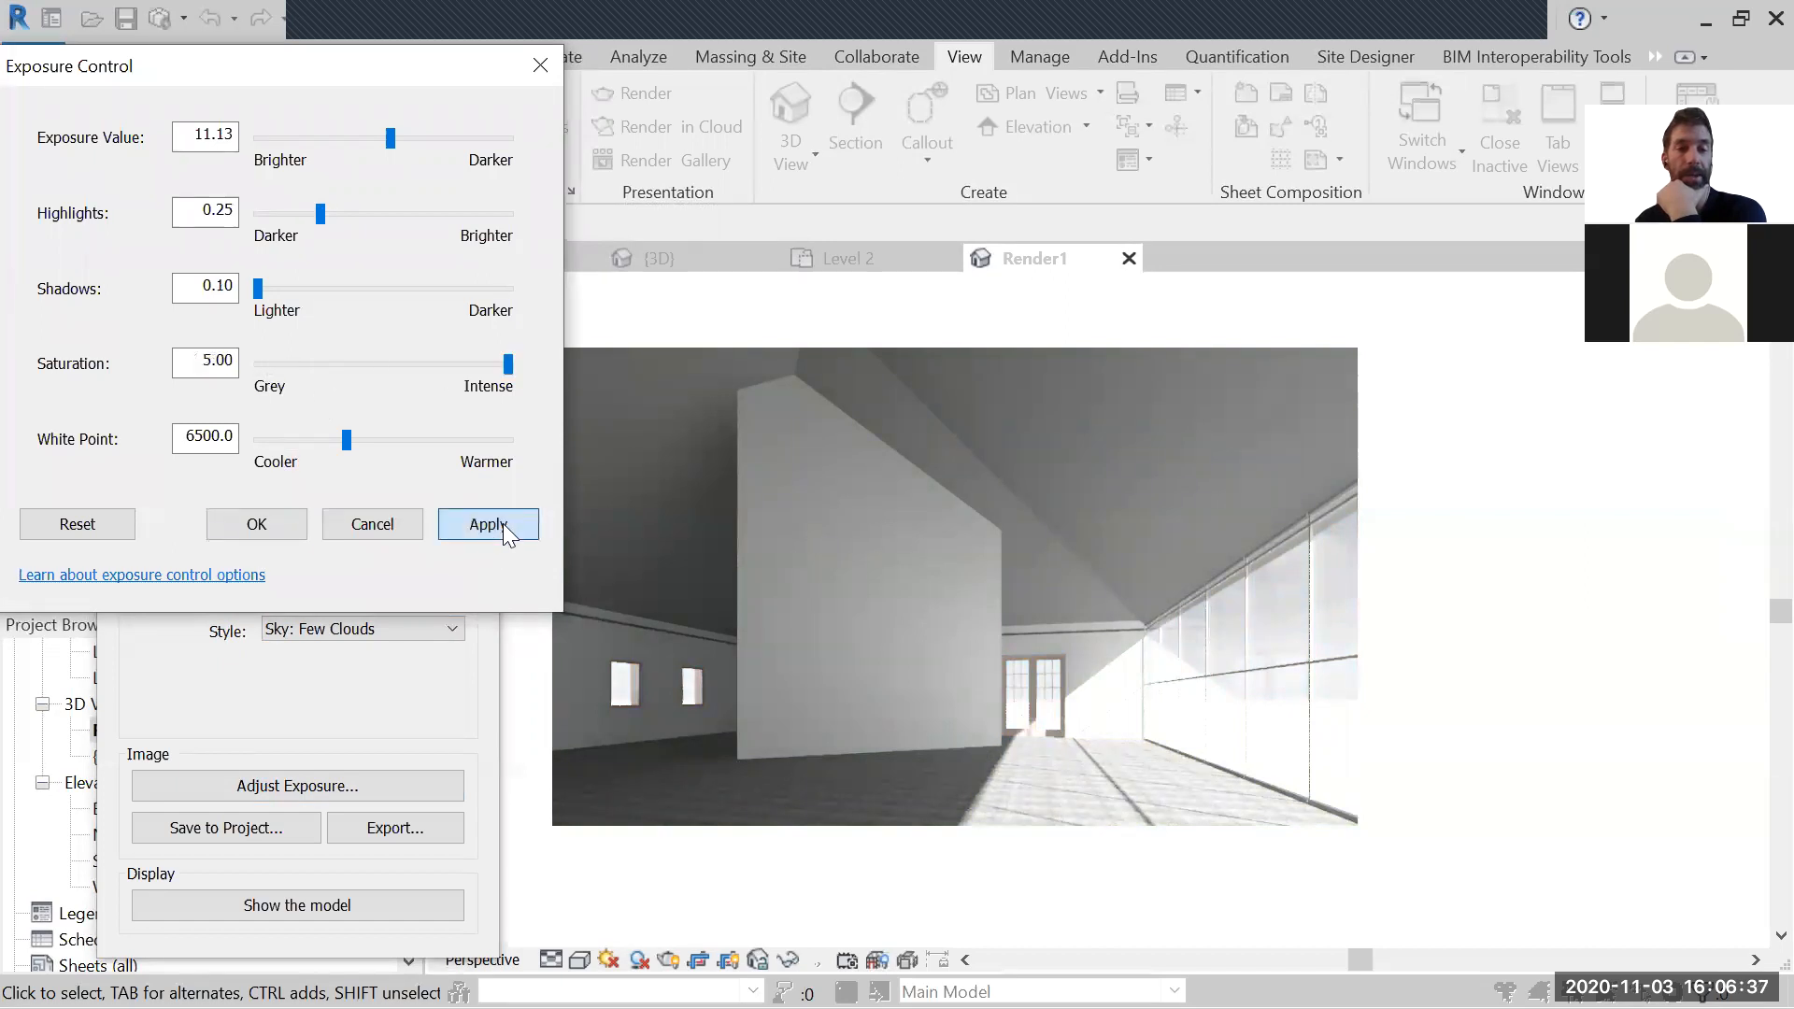
left_click_drag(509, 366, 365, 369)
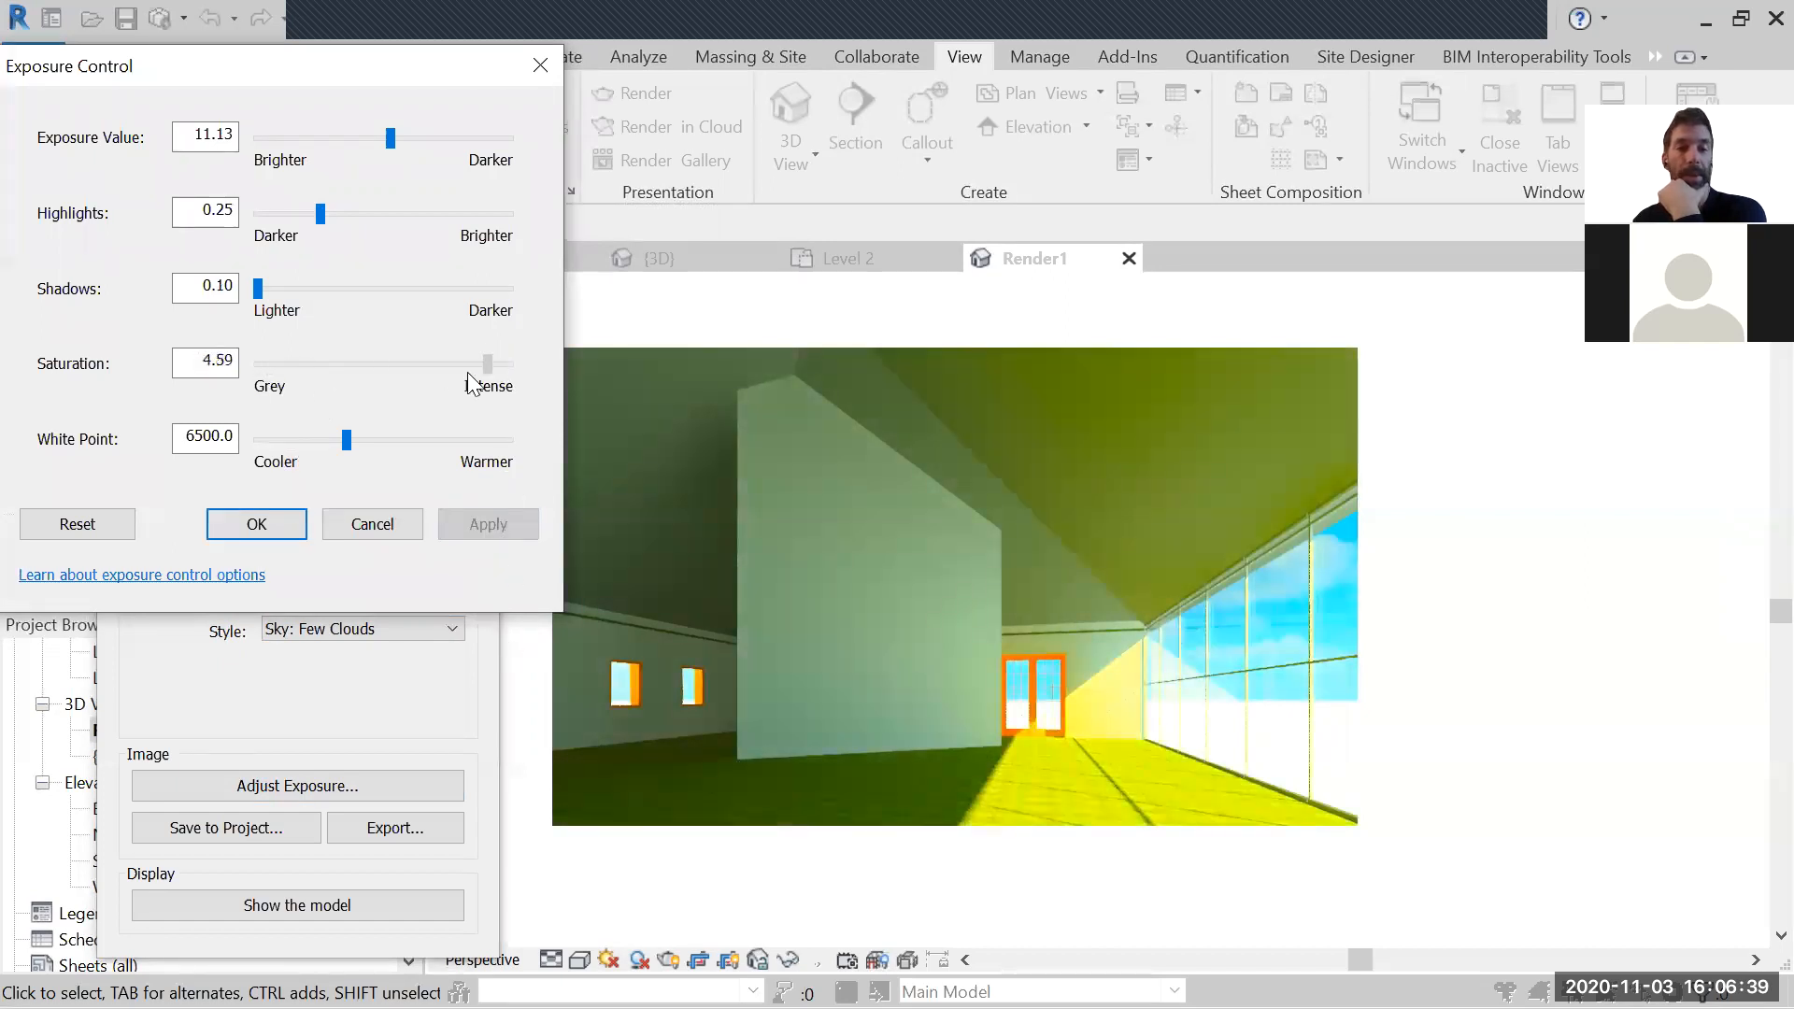
left_click(488, 525)
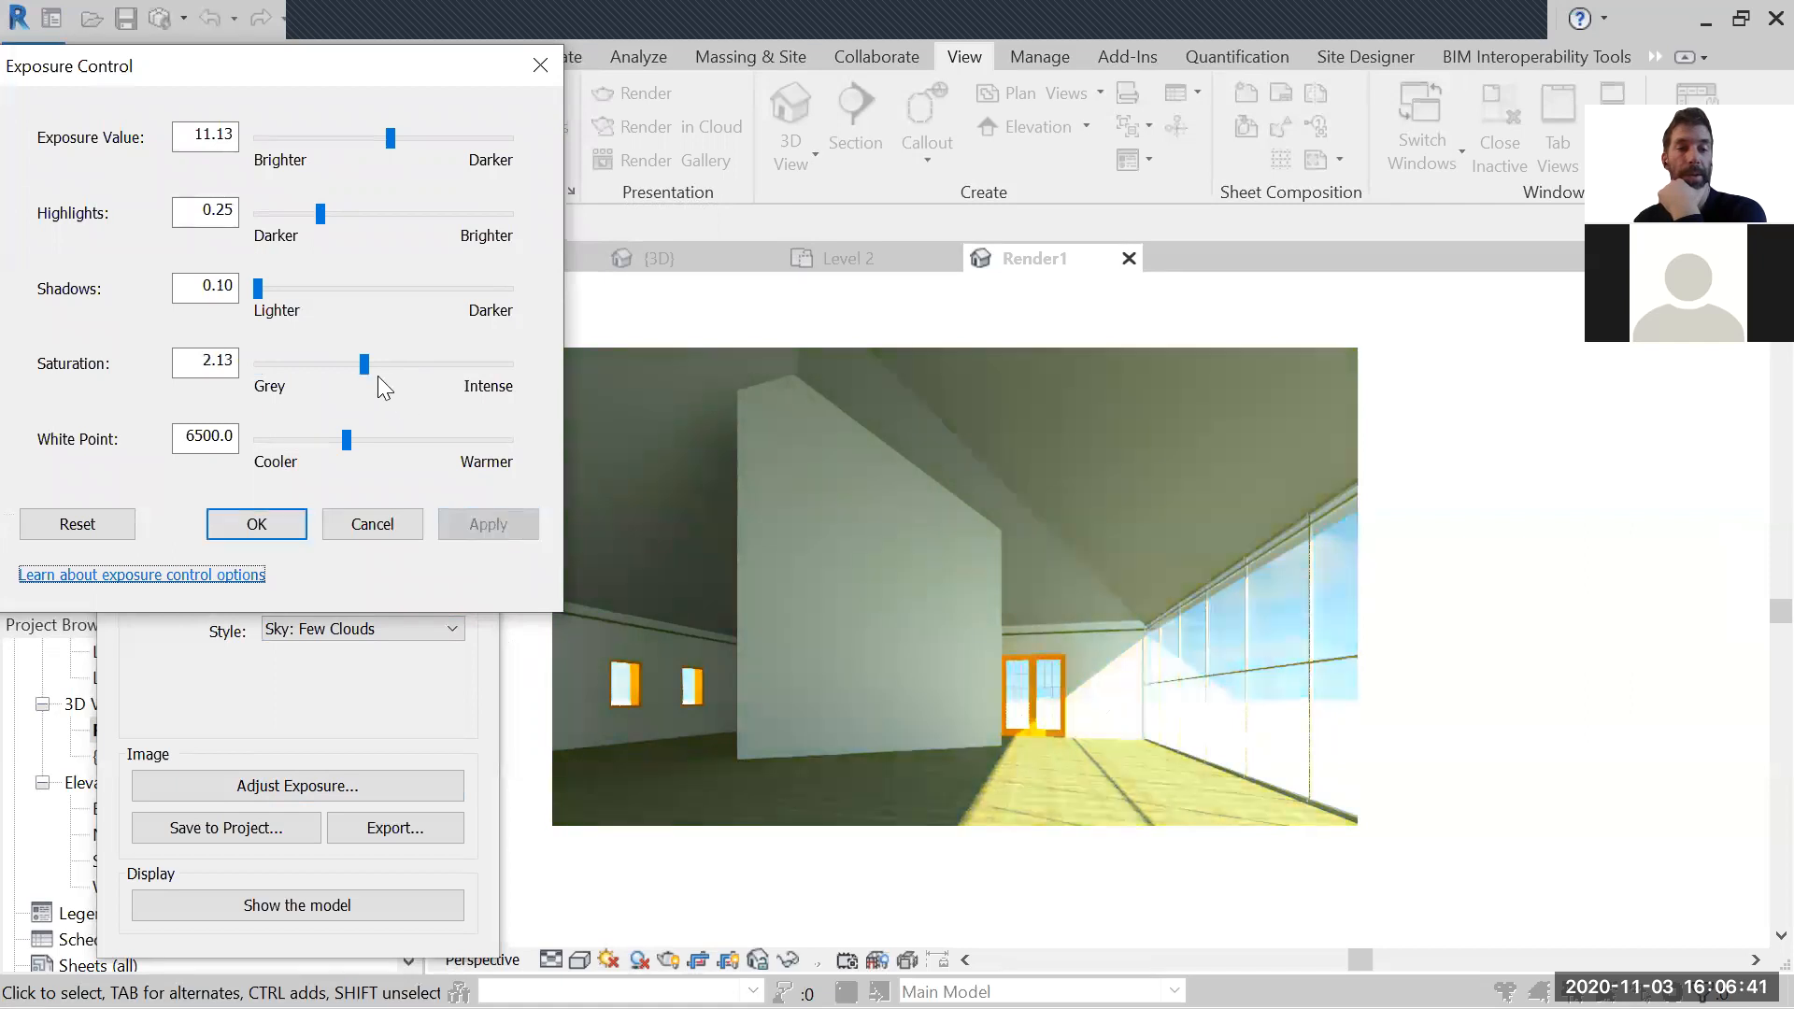
Step: Reduce the rendered image's saturation in small adjustments and settle on 1.19
left_click_drag(365, 364, 324, 369)
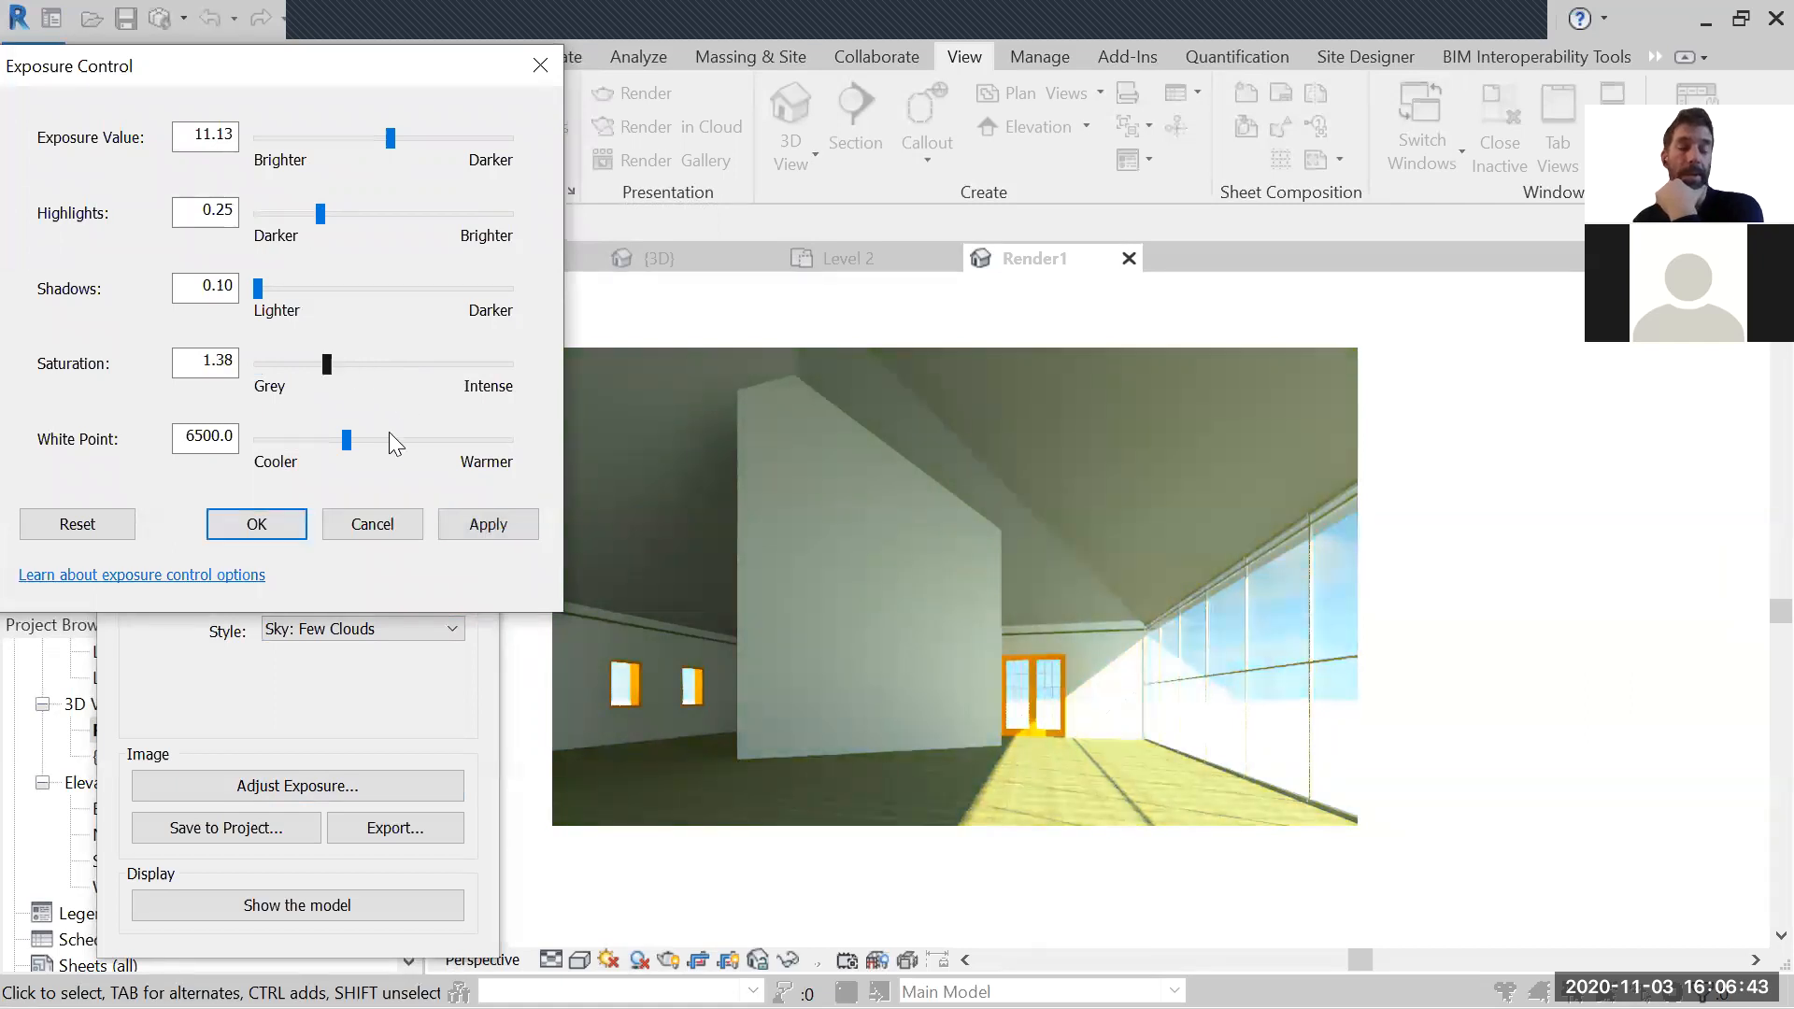
left_click(497, 525)
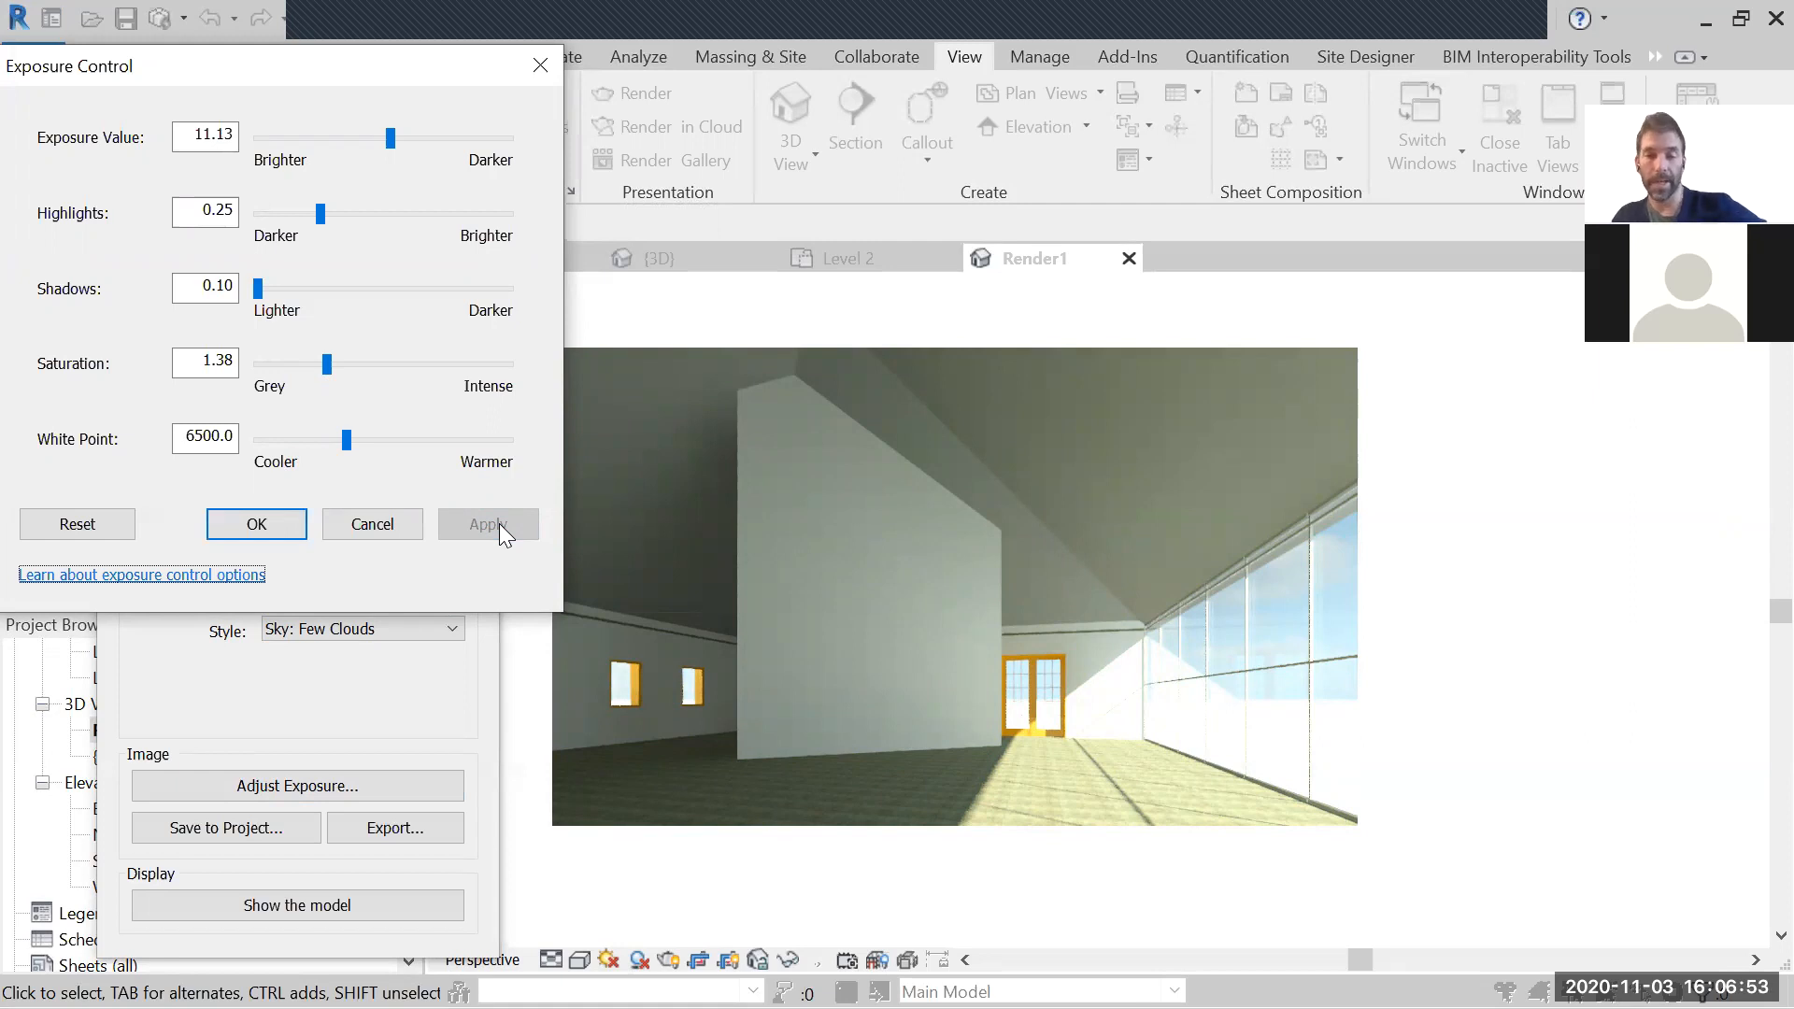
left_click_drag(330, 366, 317, 363)
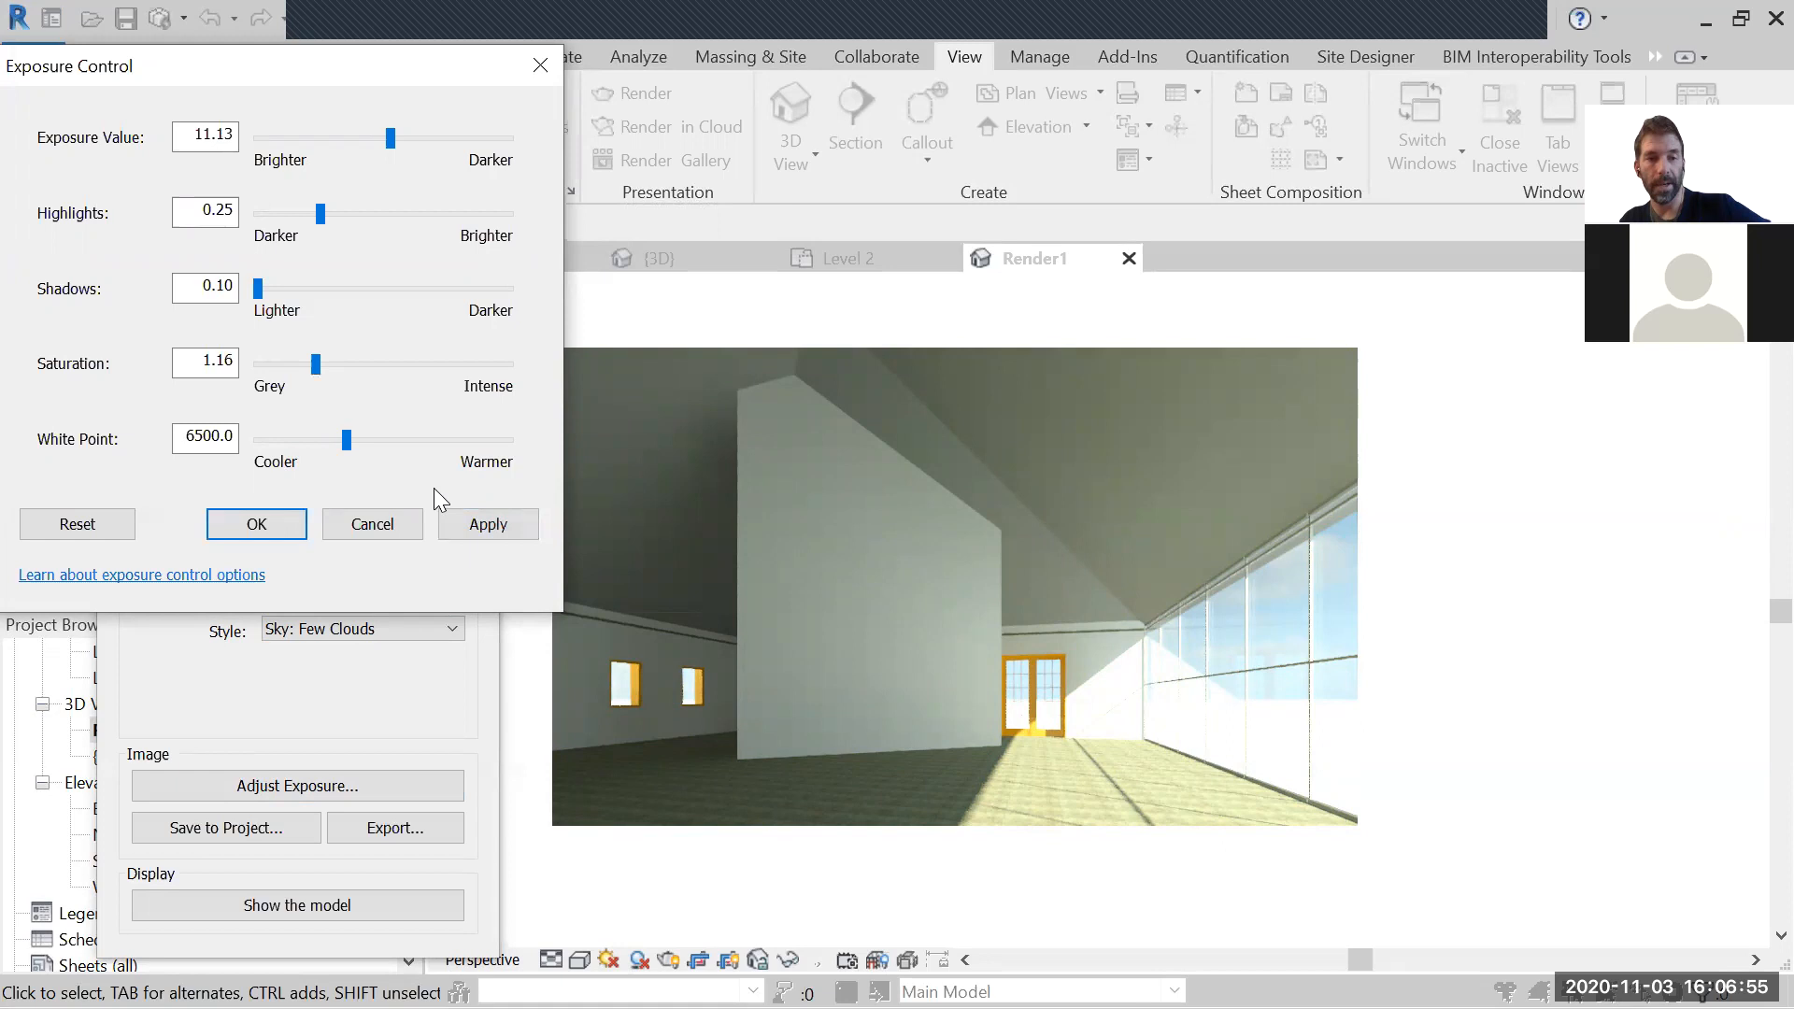
left_click(467, 519)
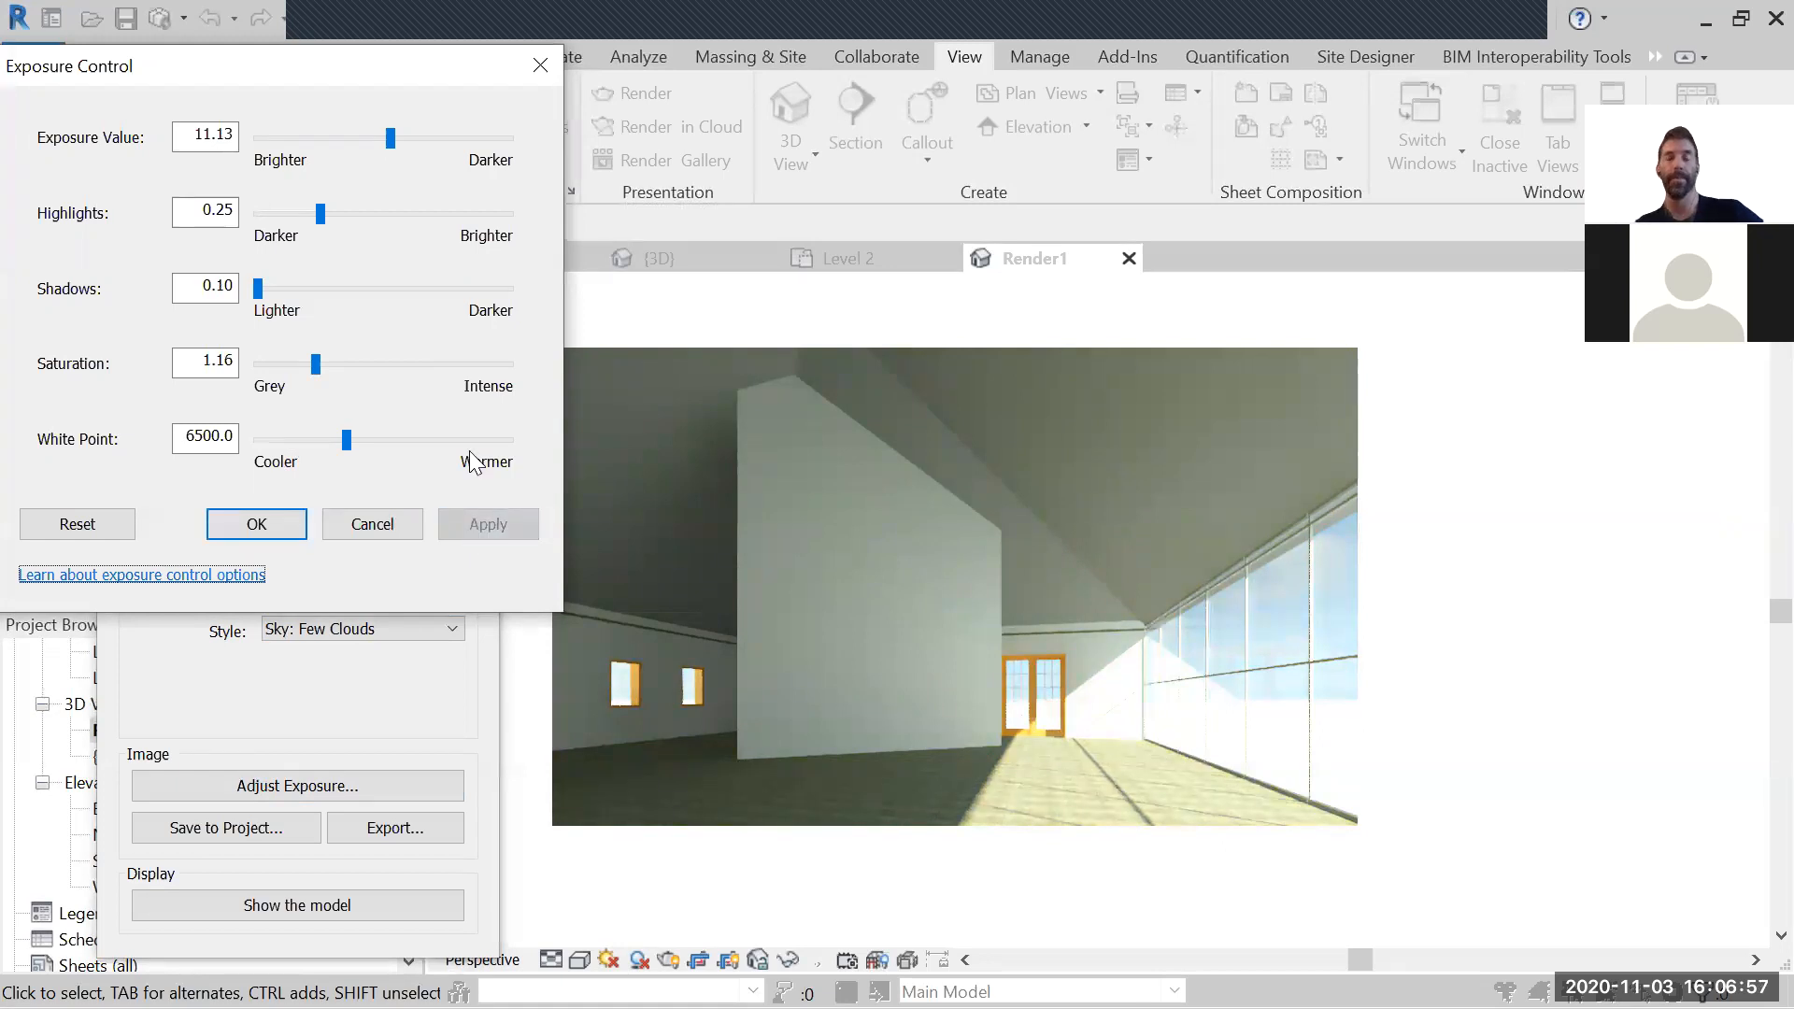
mouse_move(320, 366)
left_mouse_down()
mouse_move(344, 368)
mouse_move(320, 363)
left_mouse_up()
left_click(477, 528)
left_click(493, 527)
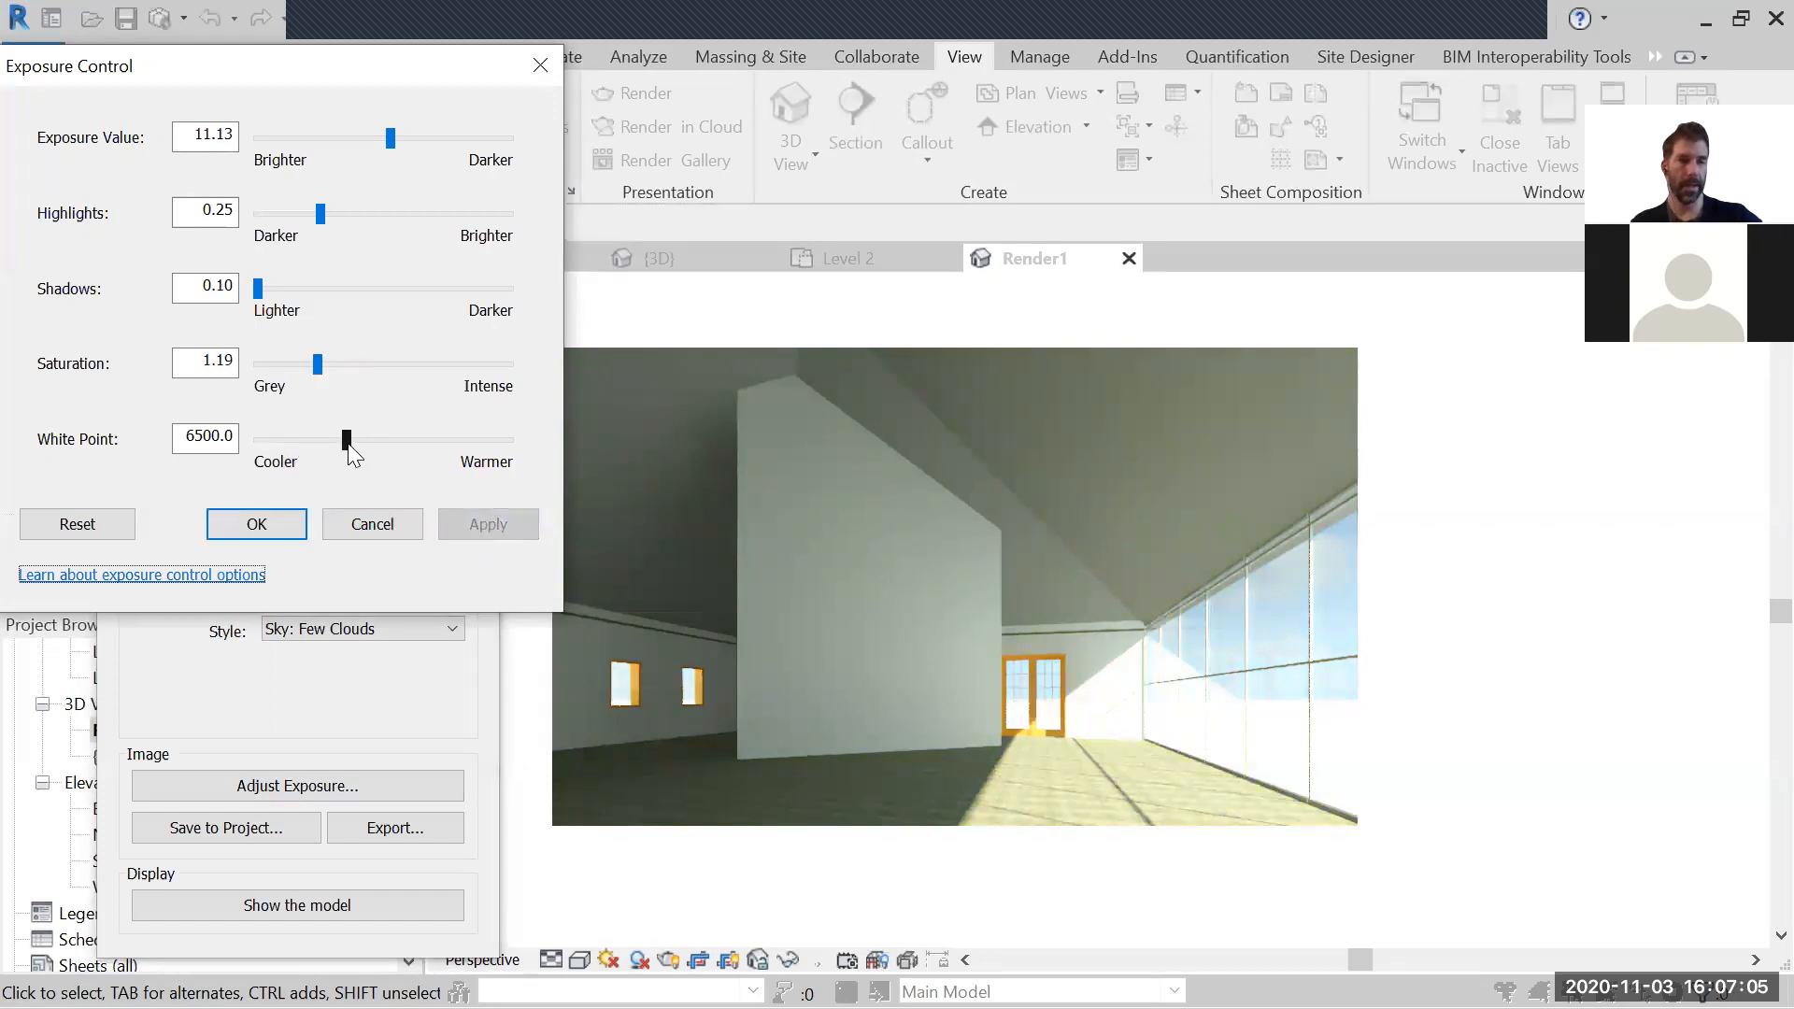
Step: Try a warmer white point of 7907.5 and a cooler one of 4656.7 on the rendered image
mouse_move(346, 442)
left_mouse_down()
mouse_move(283, 443)
mouse_move(473, 441)
mouse_move(372, 443)
left_mouse_up()
left_click(469, 512)
left_click(493, 512)
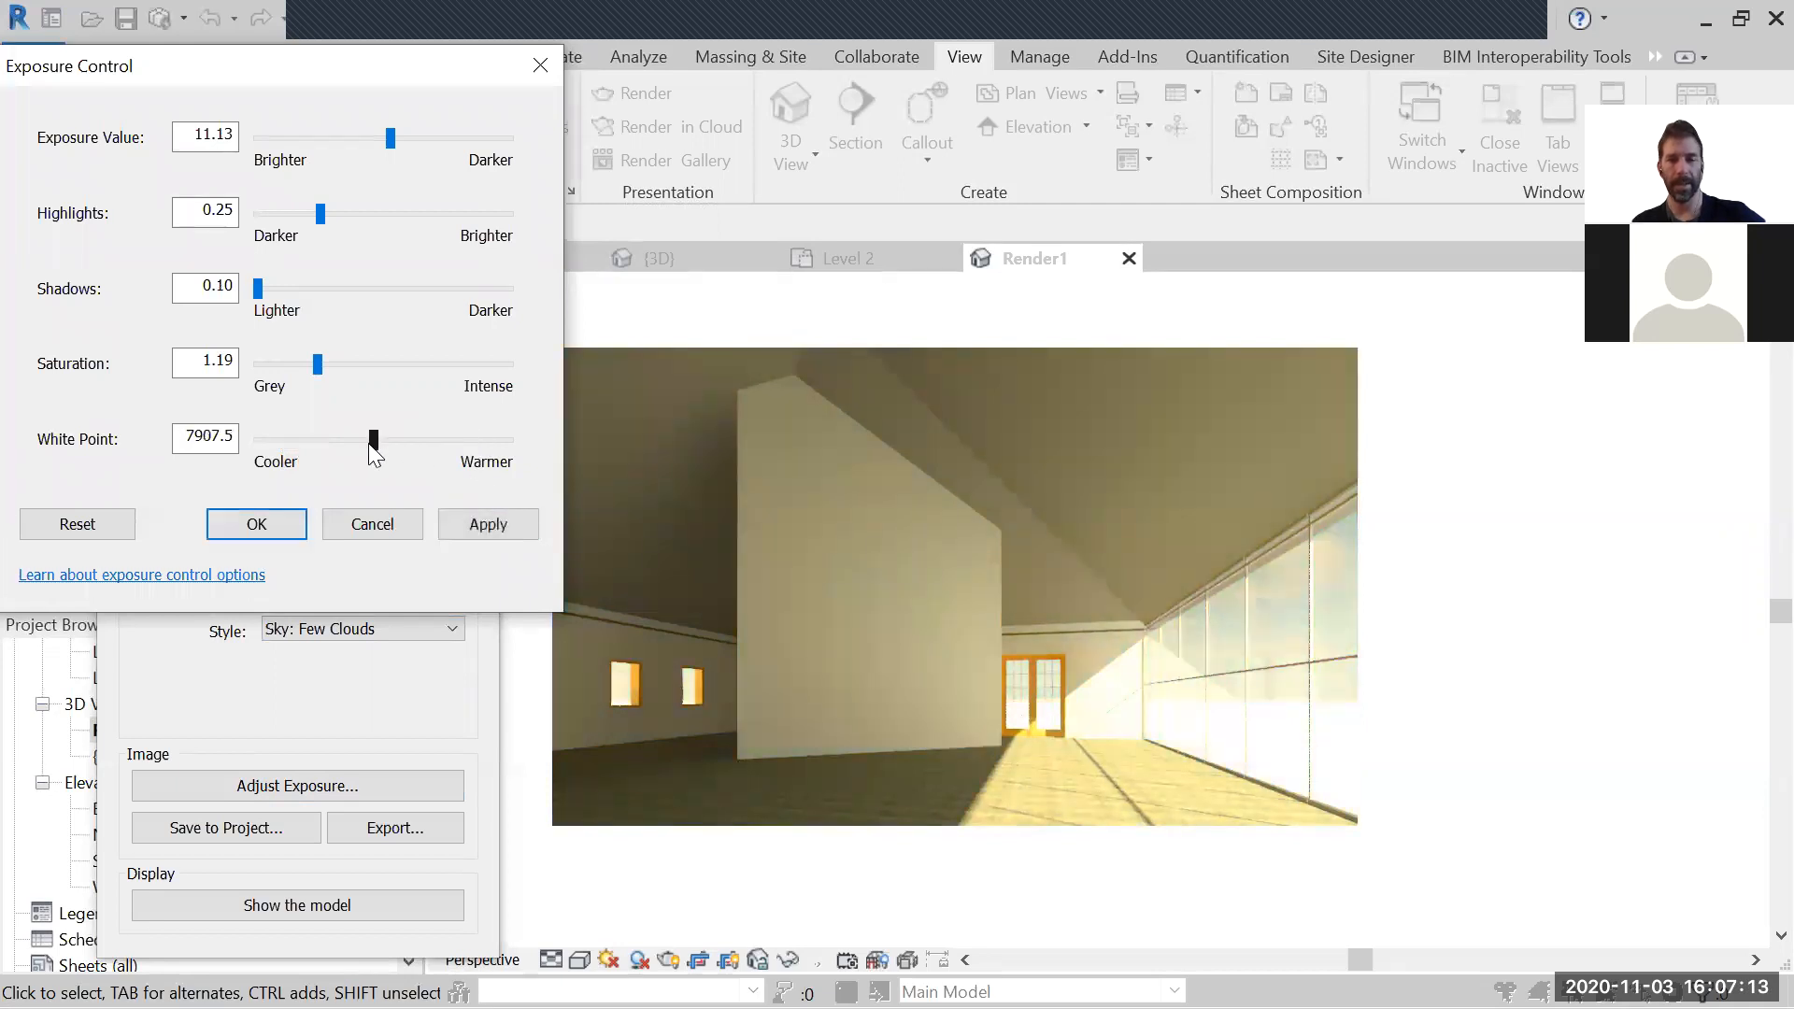
left_click(493, 527)
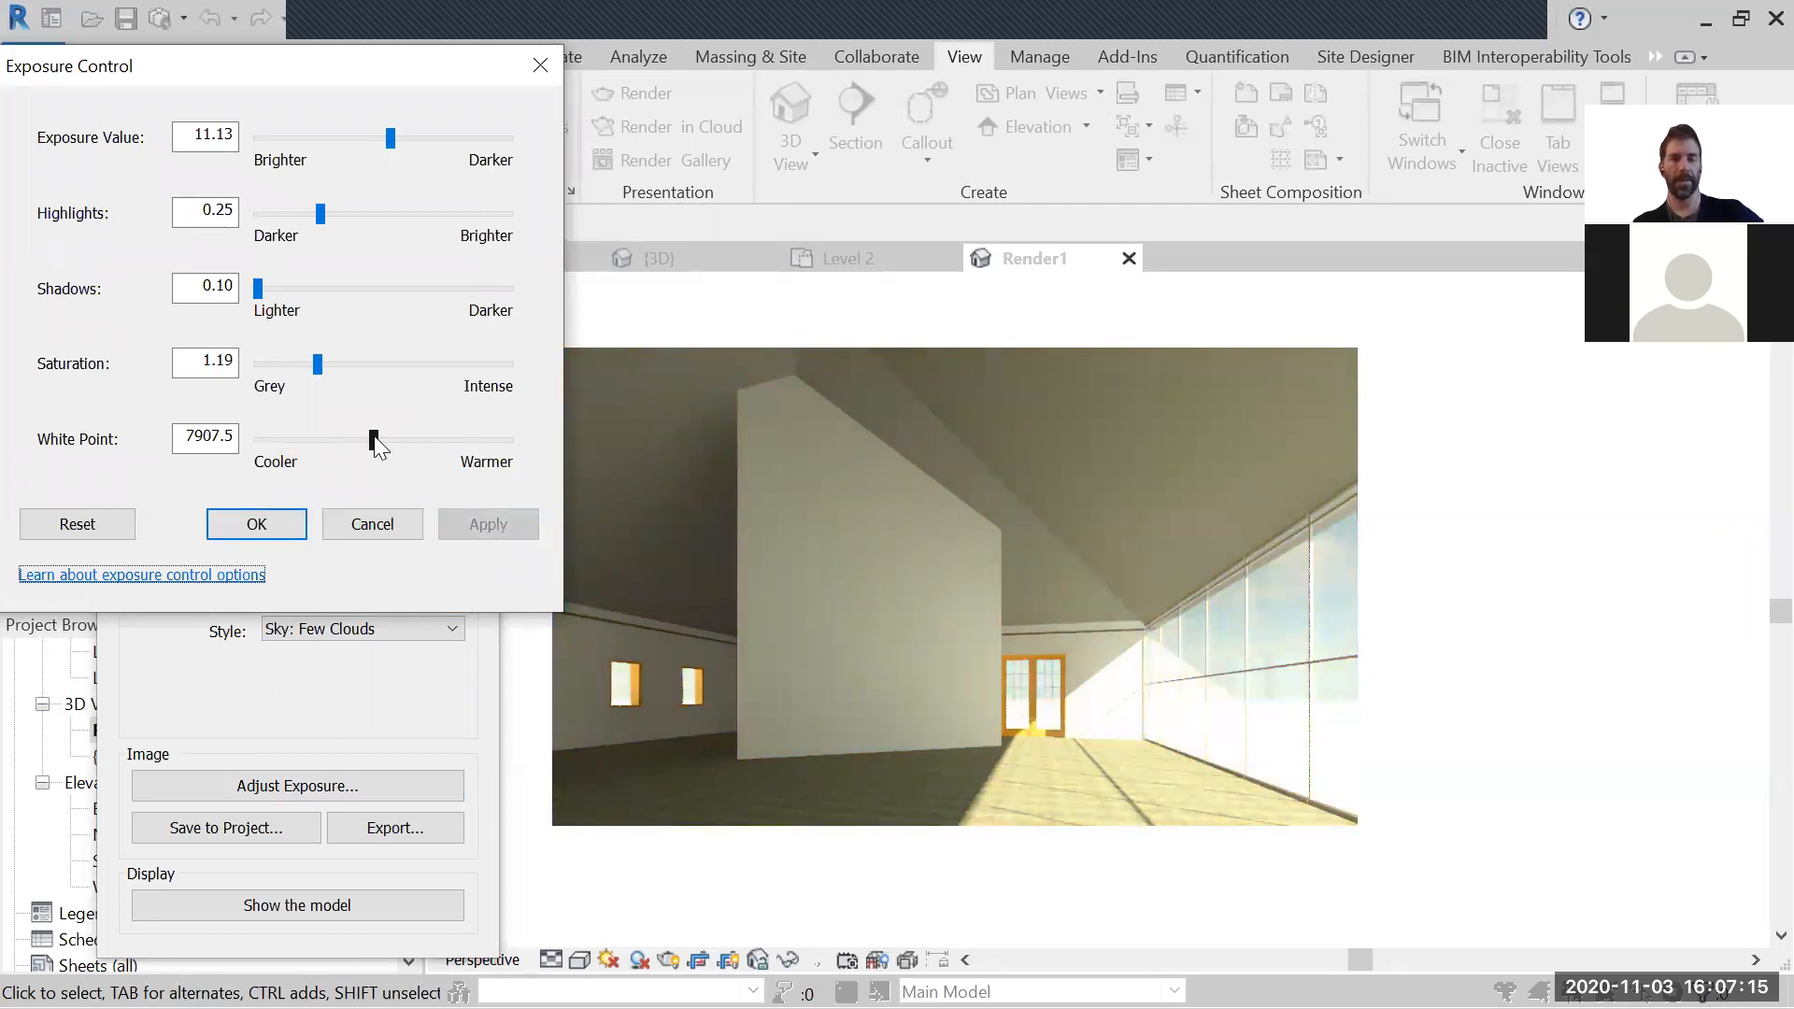
left_click_drag(375, 441, 312, 441)
left_click(484, 527)
left_click(491, 525)
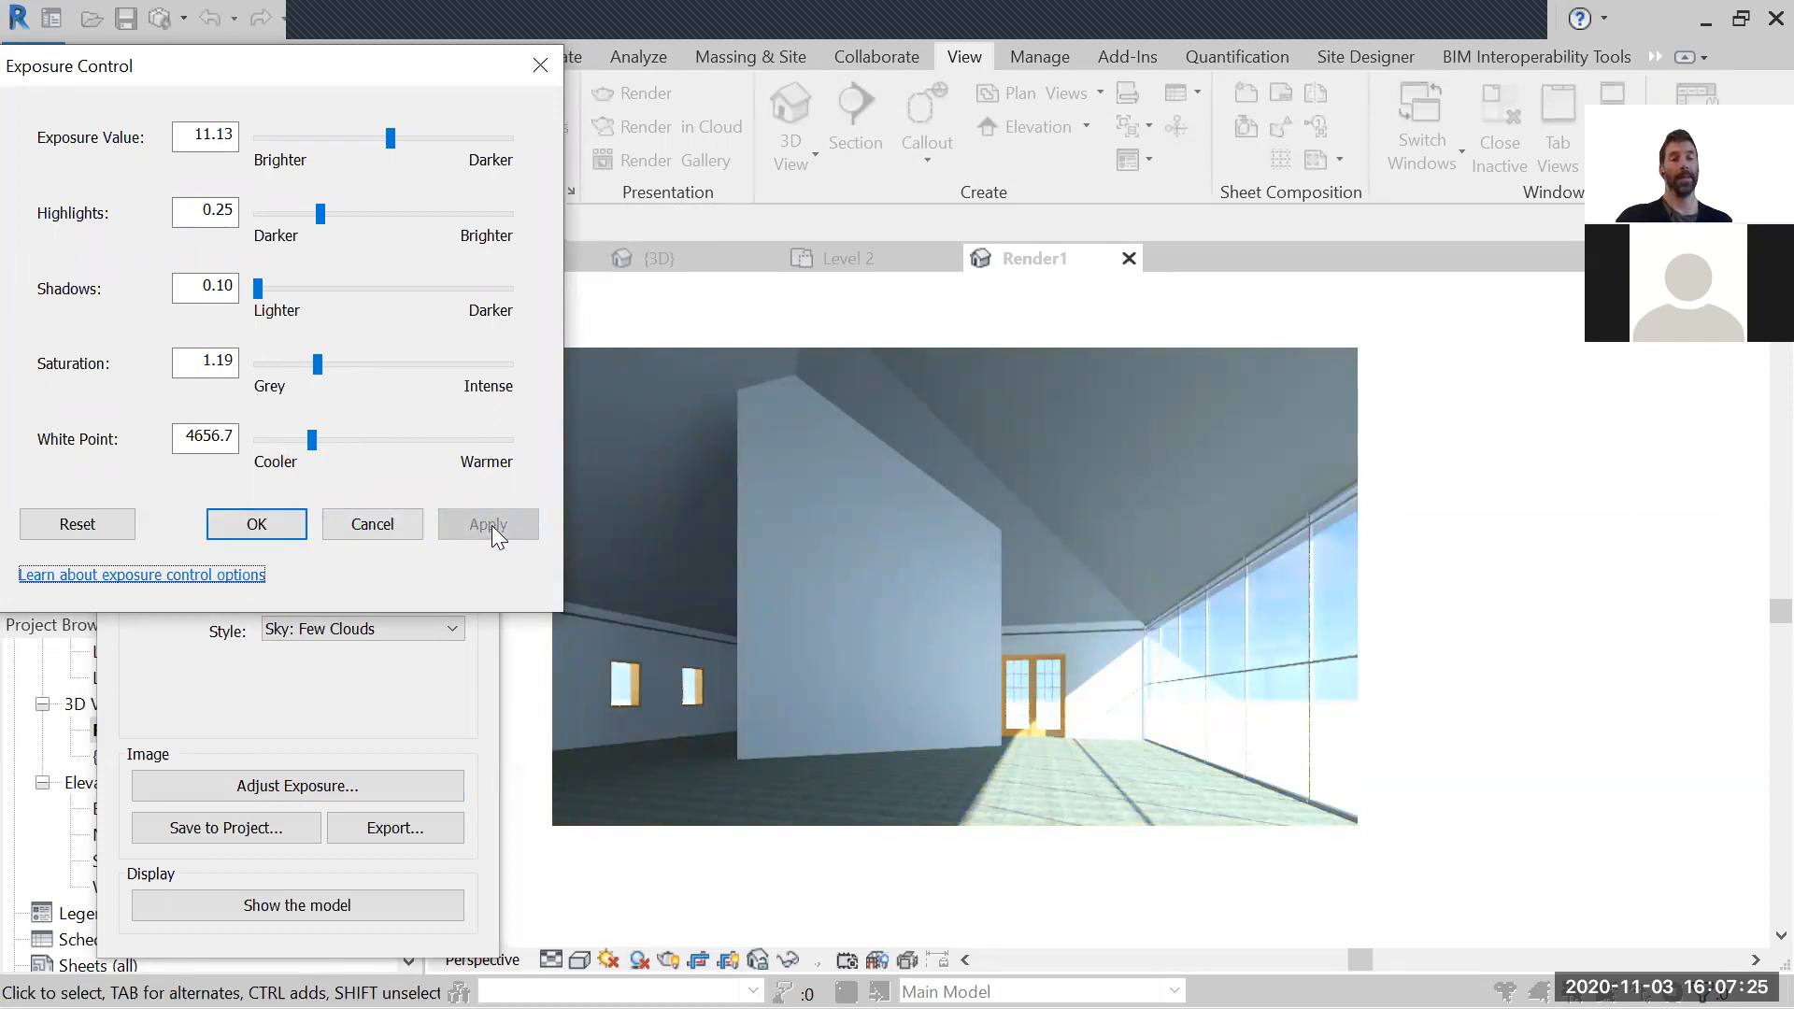
Step: Set the rendered image's white point to 5346.3 and accept the exposure settings
left_click_drag(312, 439, 325, 439)
left_click(491, 525)
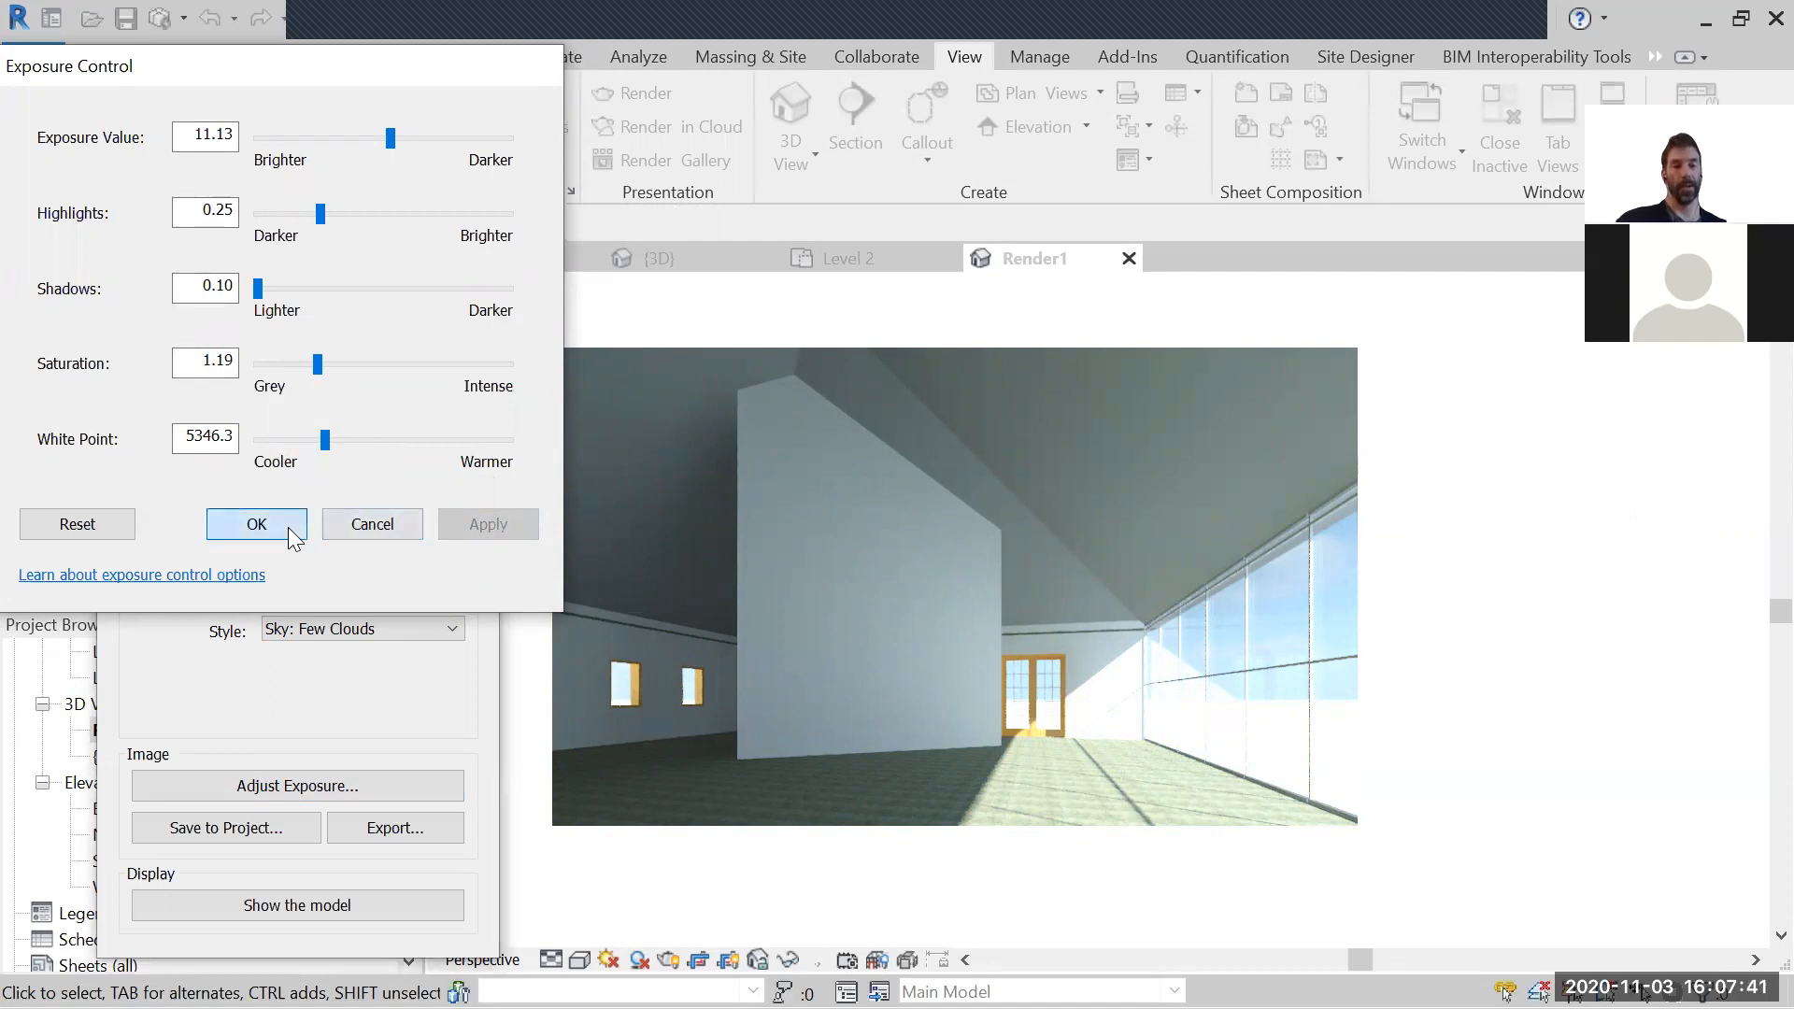
left_click(256, 524)
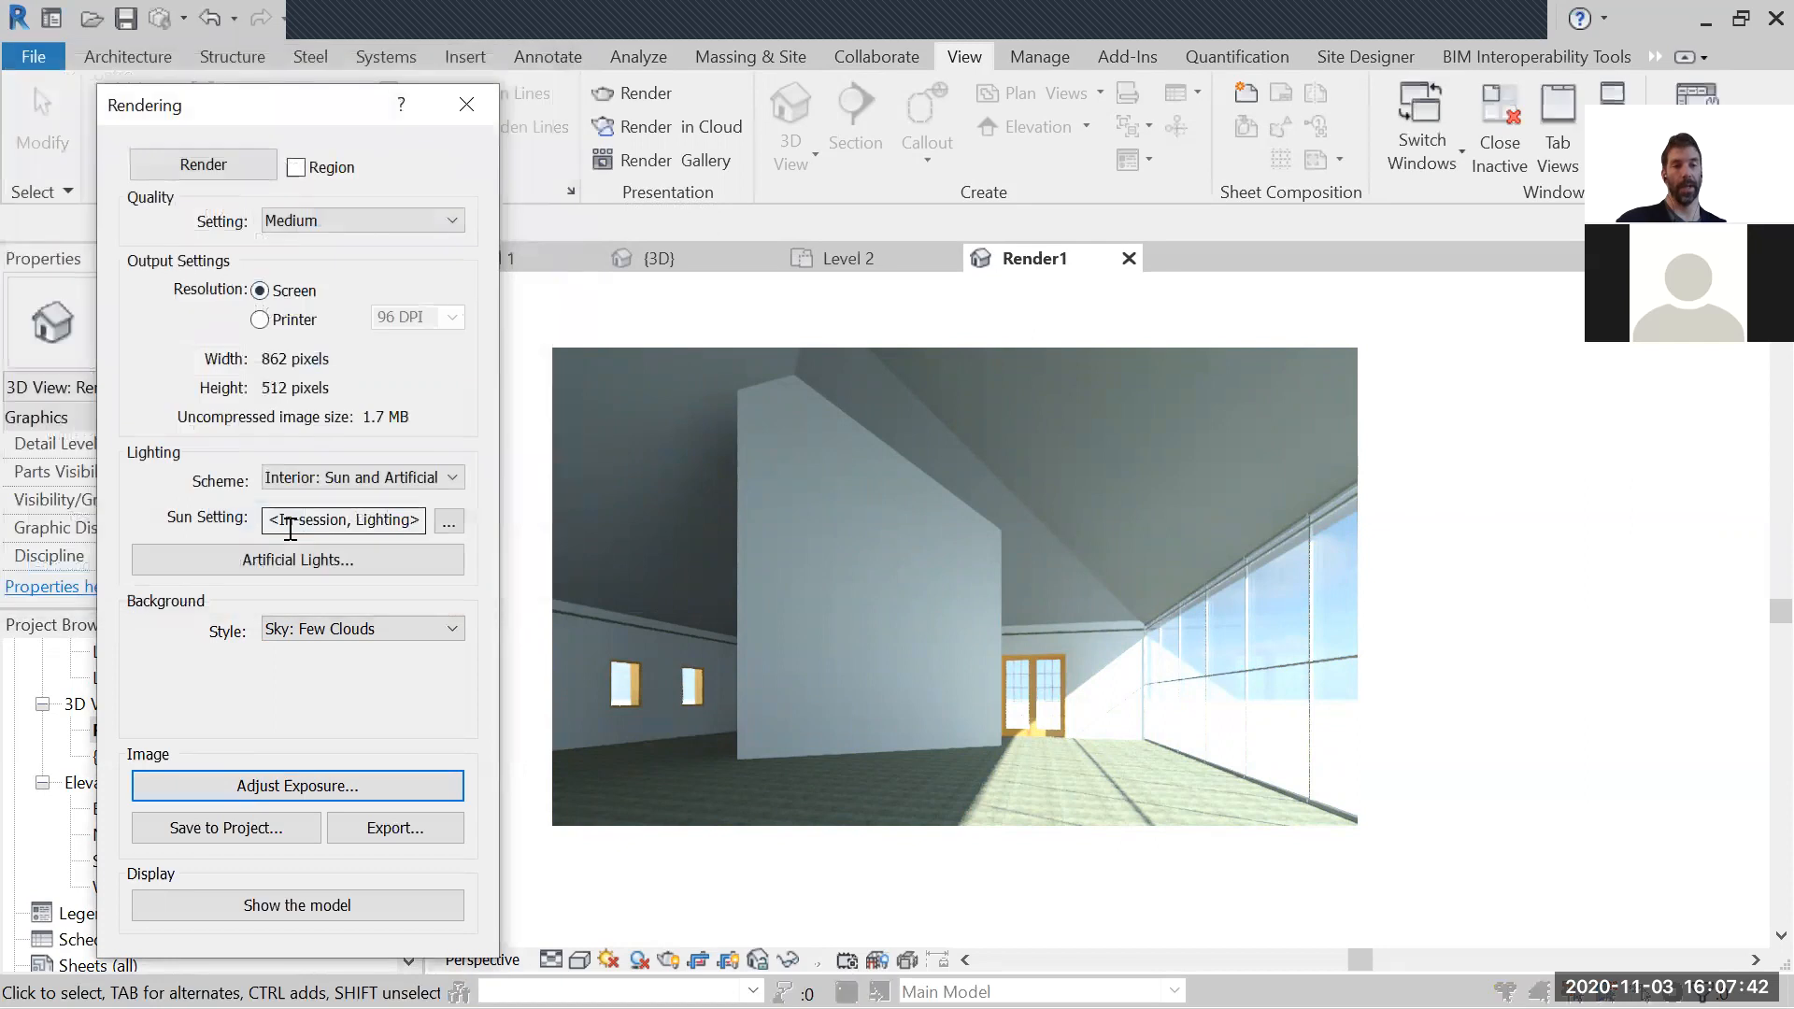
Step: Set the rendering's output resolution to Printer at 300 DPI and close the rendering settings
left_click(375, 218)
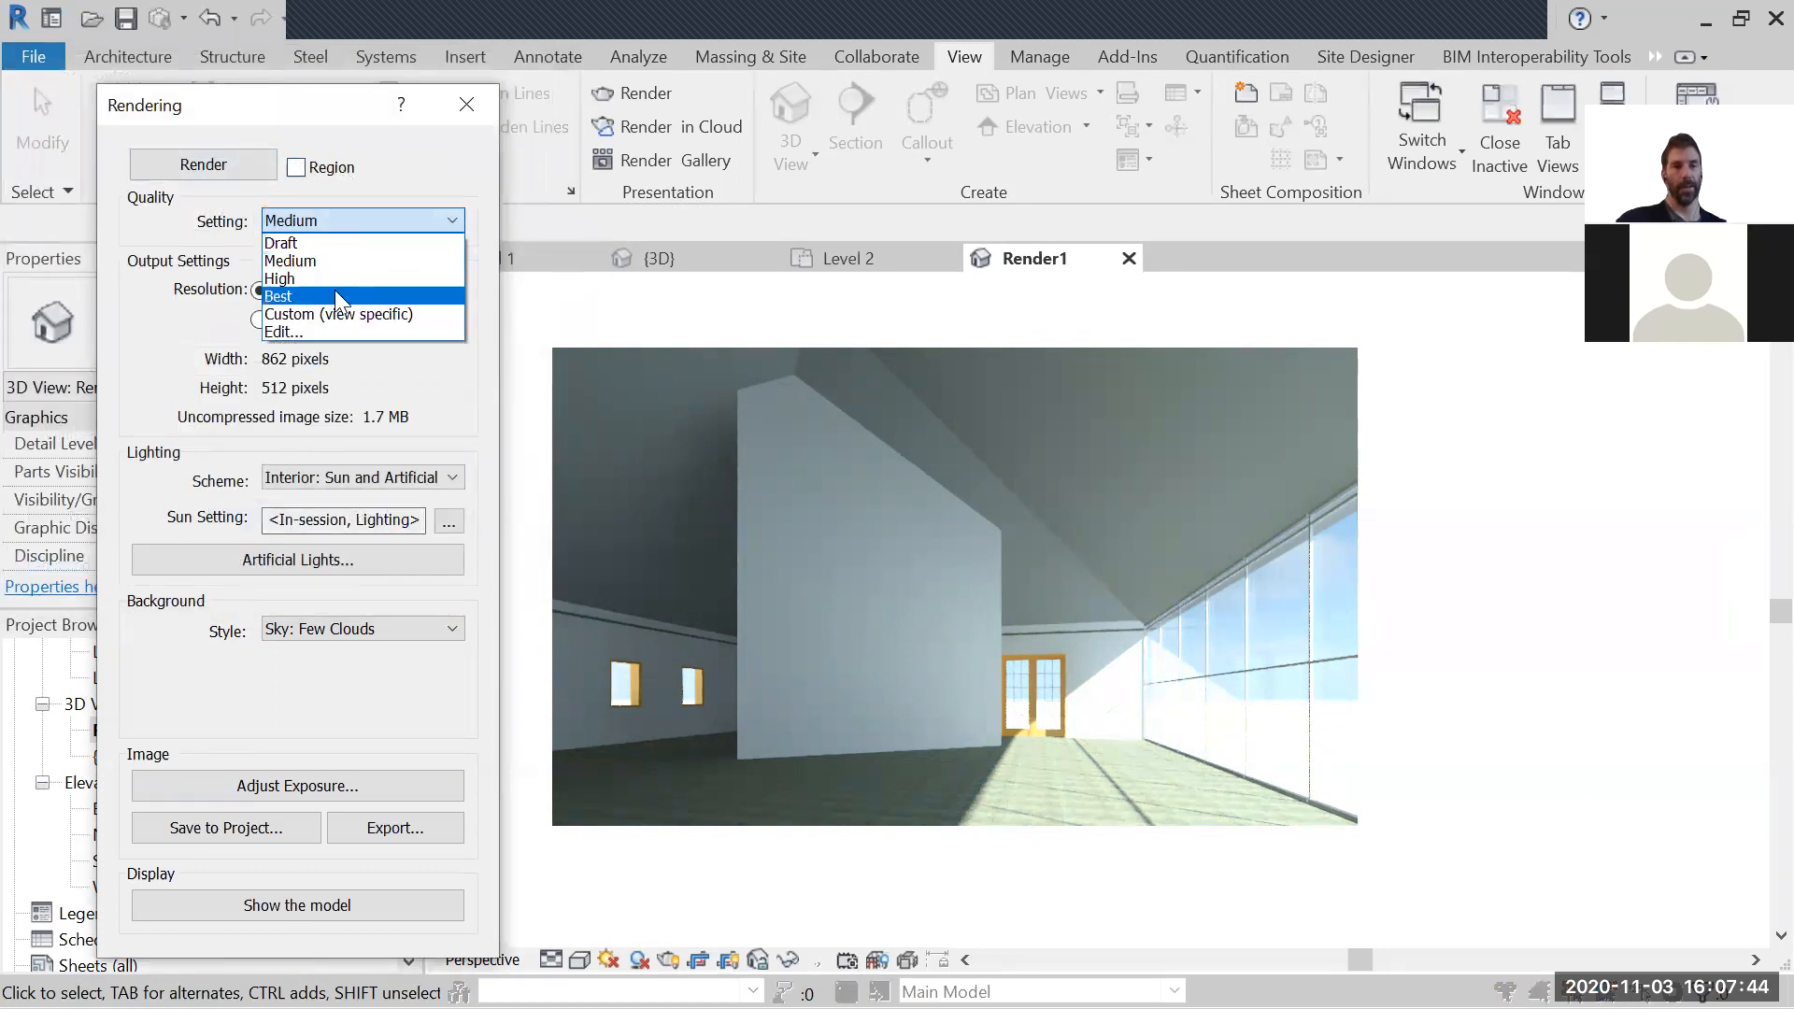
left_click(417, 174)
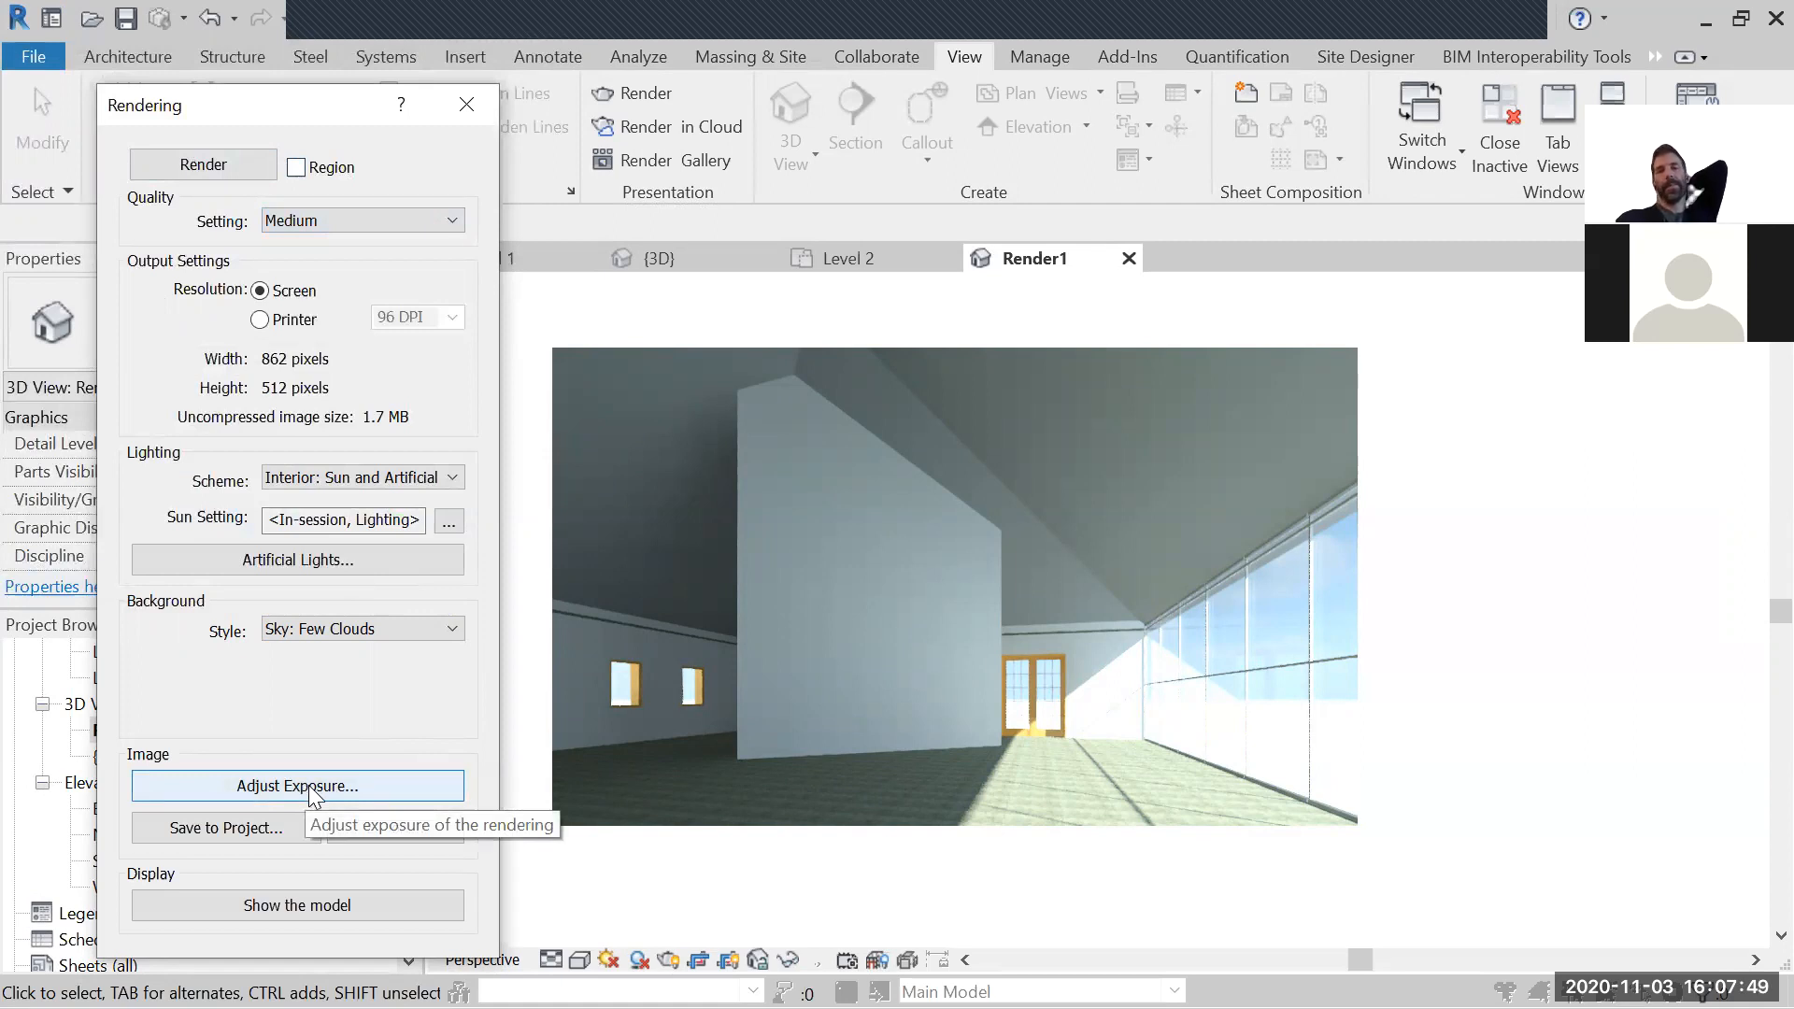
left_click(266, 321)
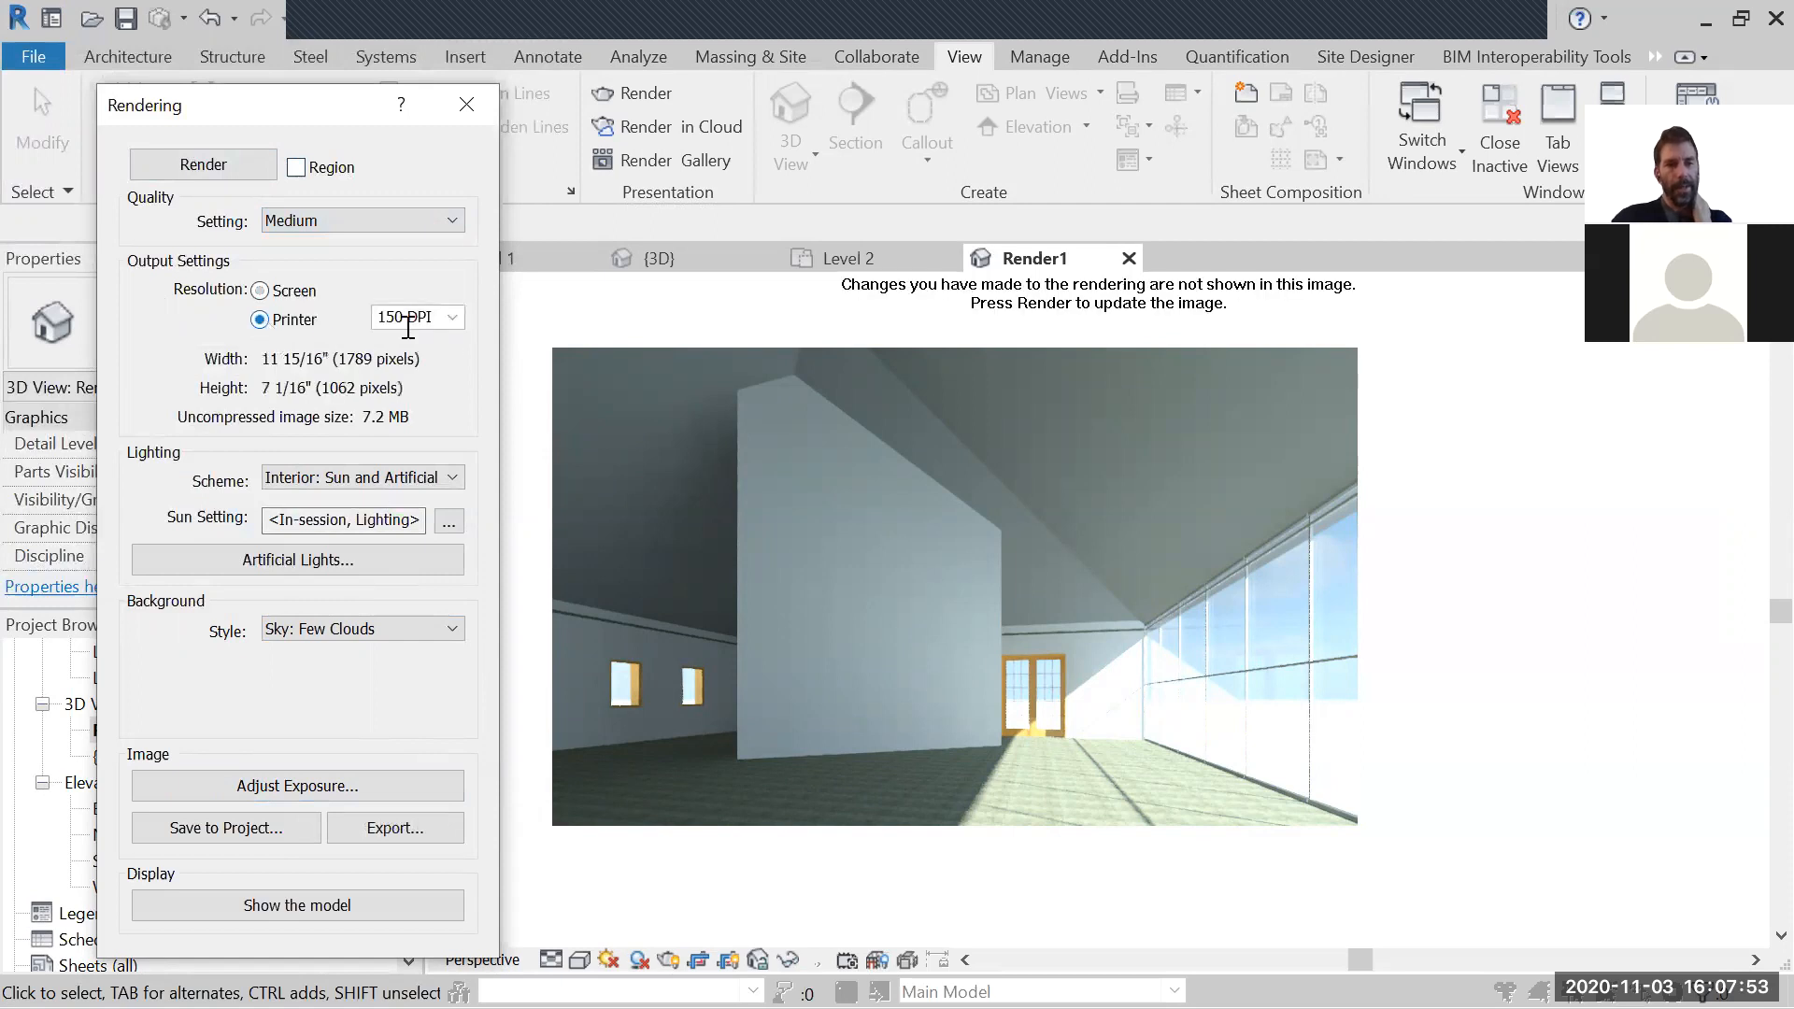
left_click(454, 317)
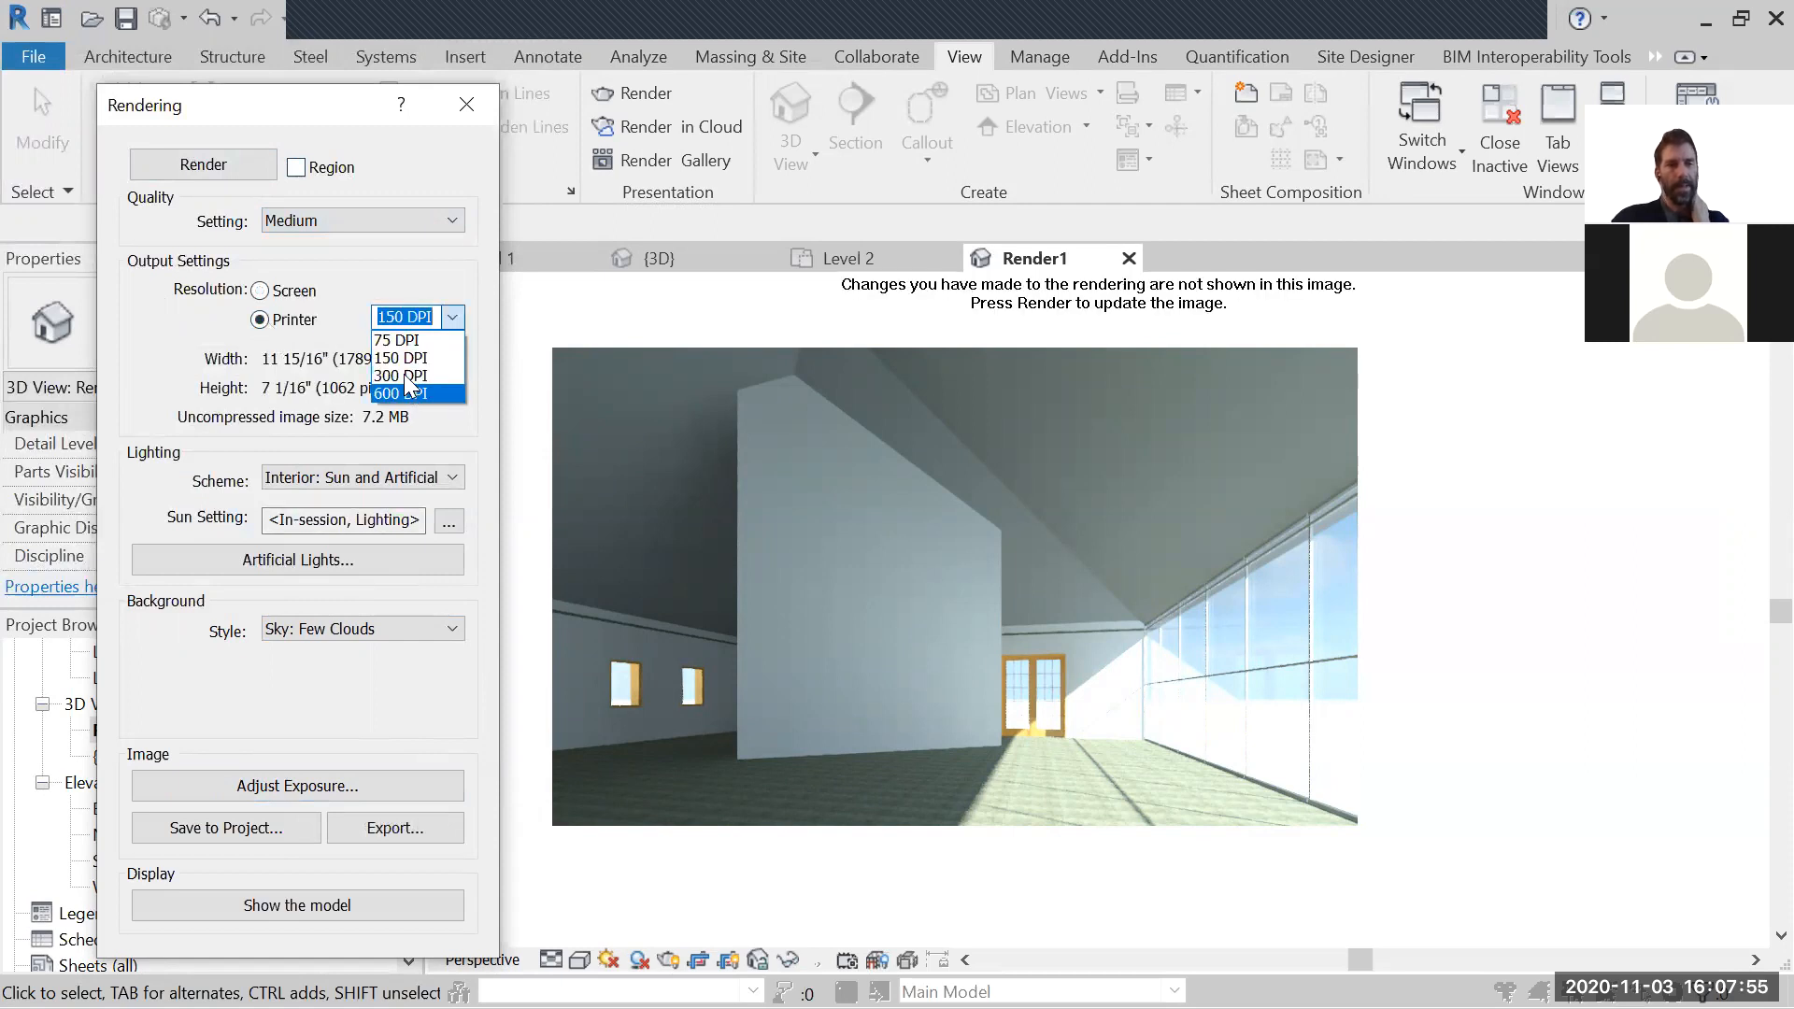
left_click(408, 376)
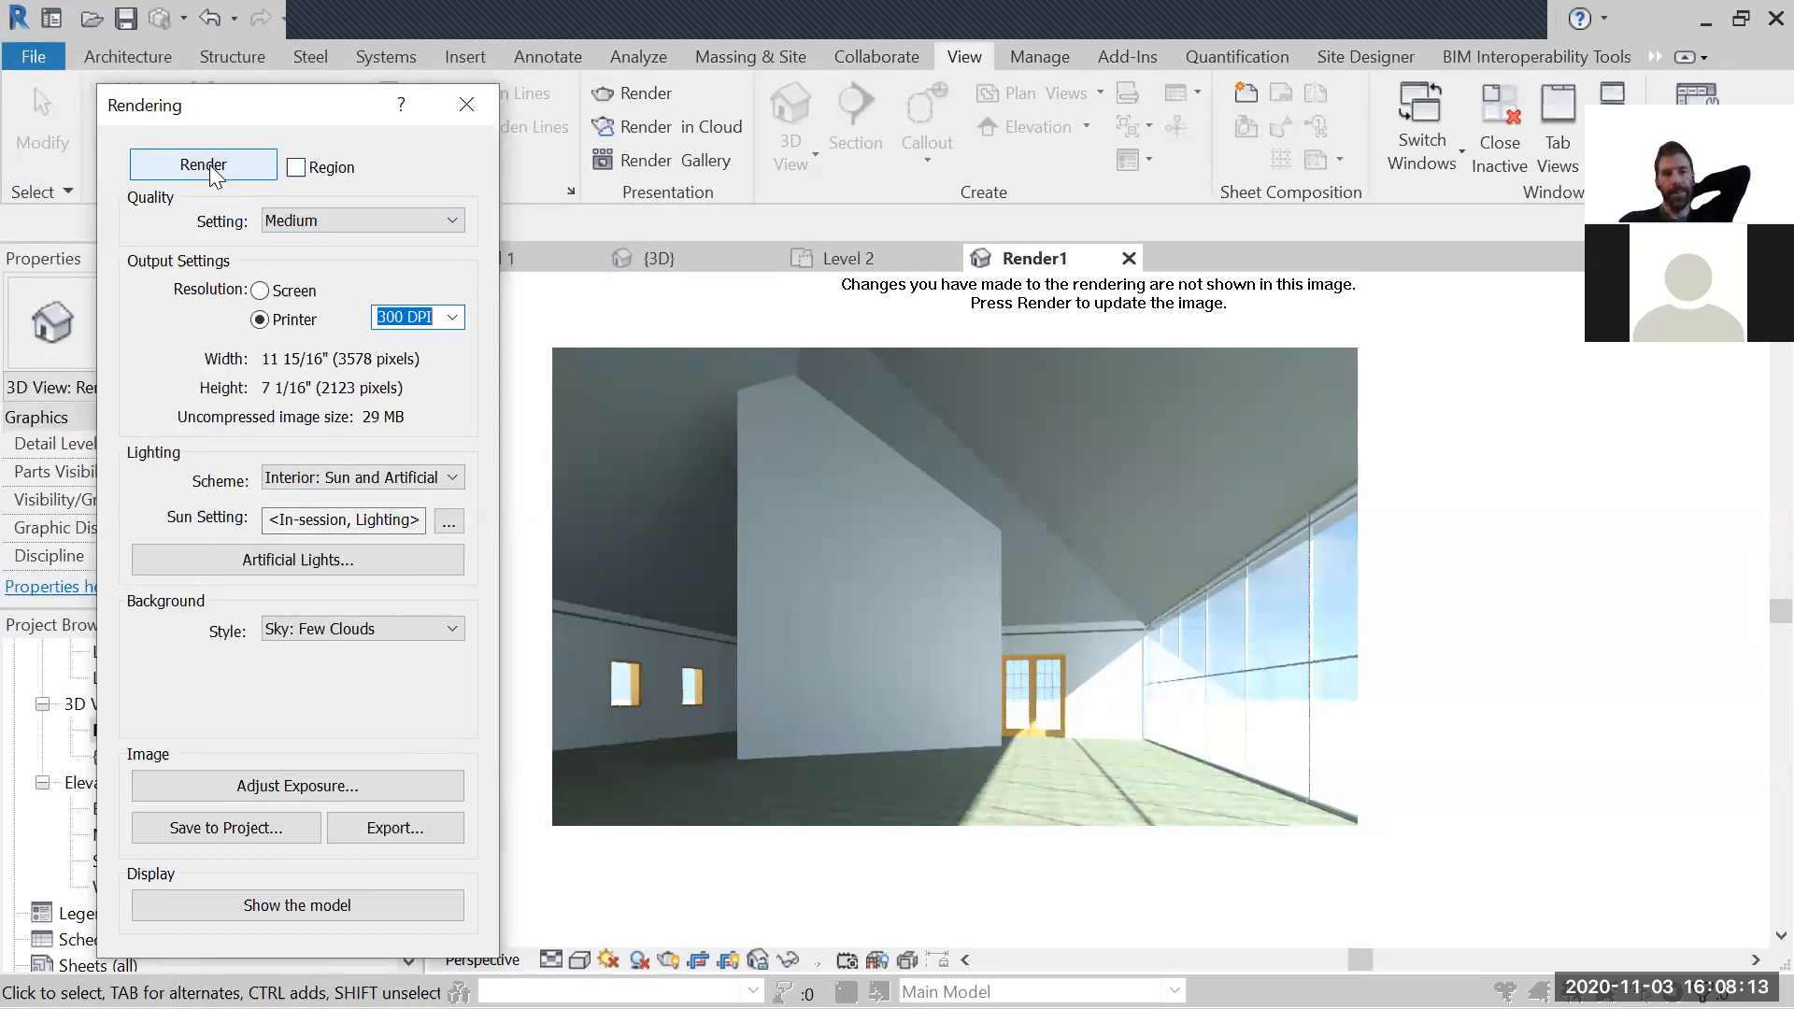
left_click(469, 107)
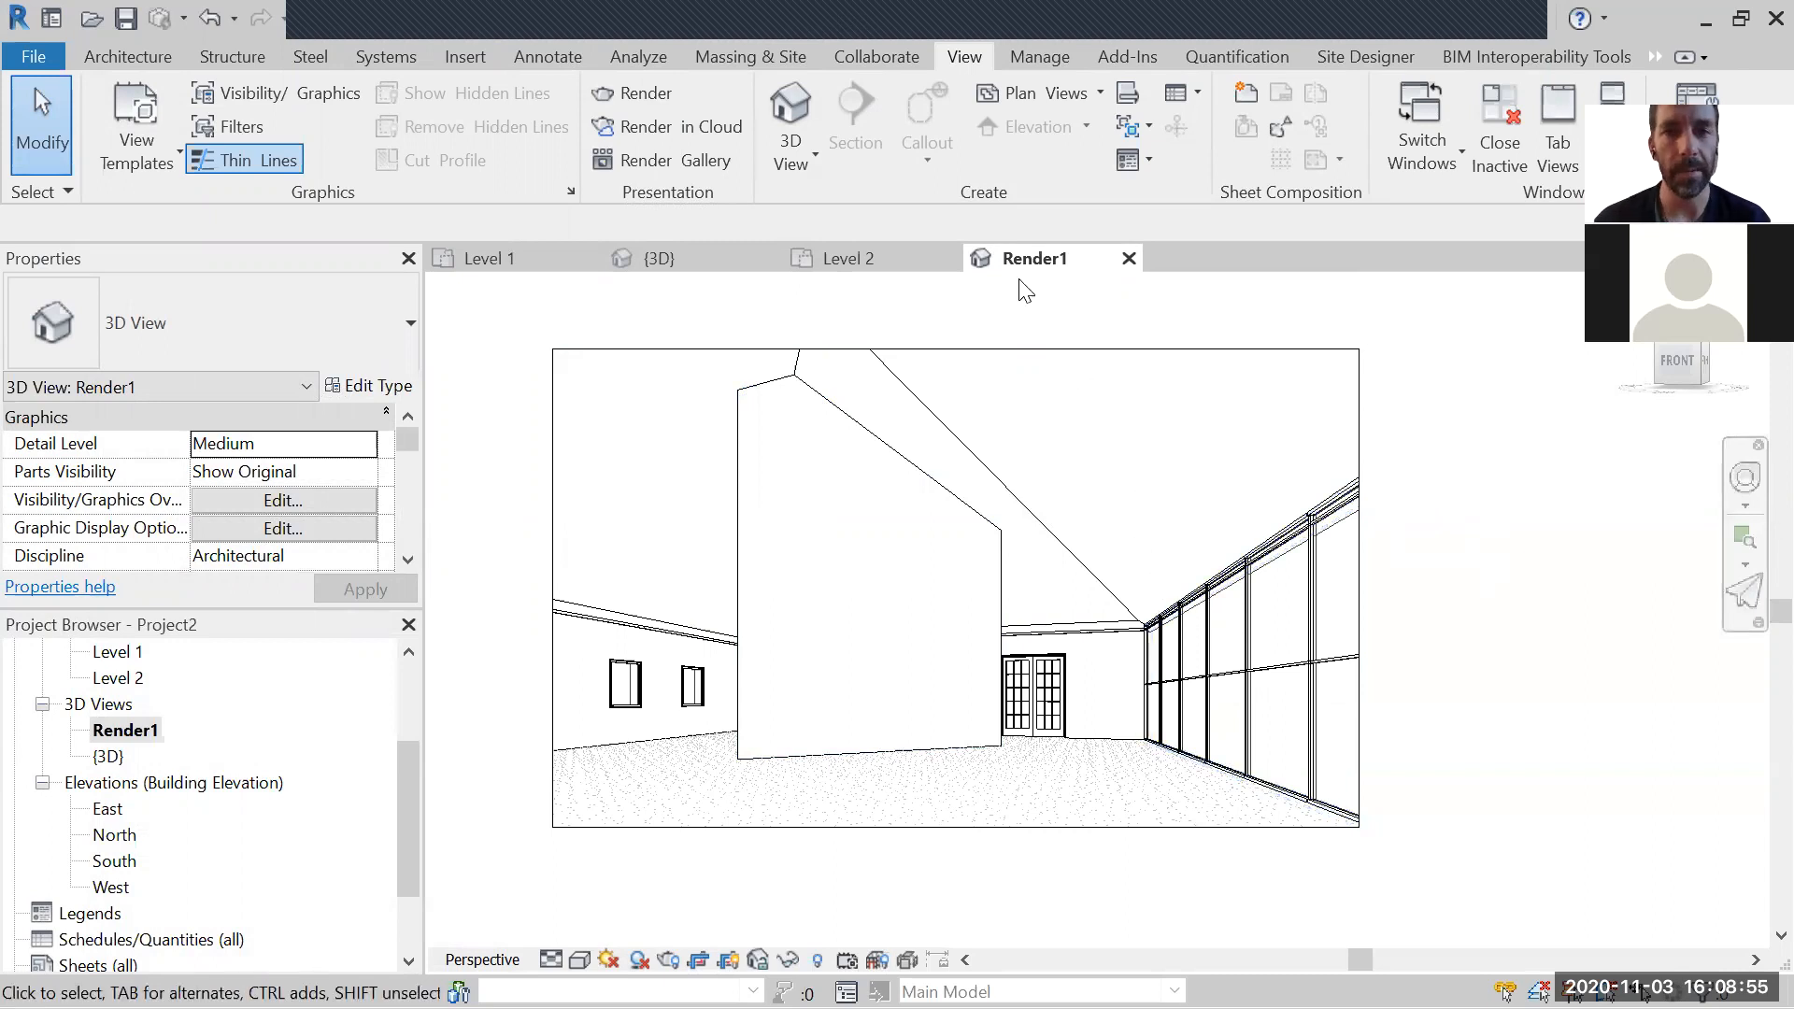
left_click(779, 56)
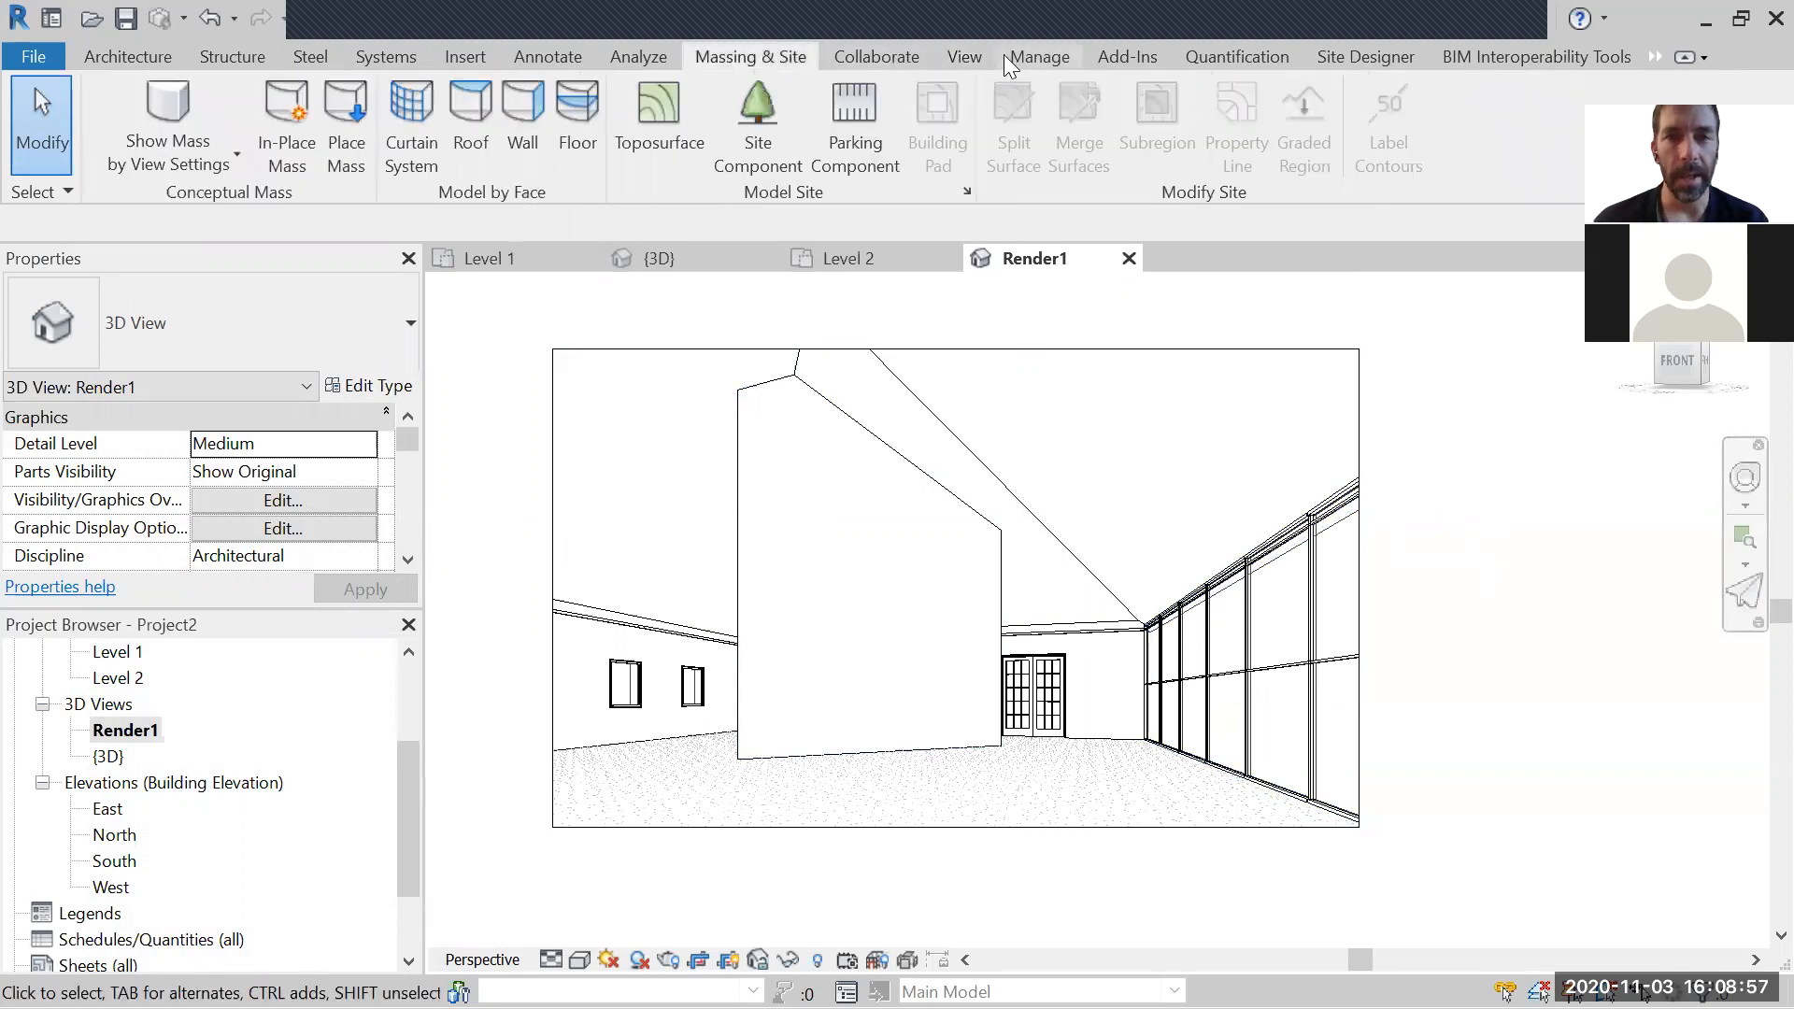
left_click(1026, 58)
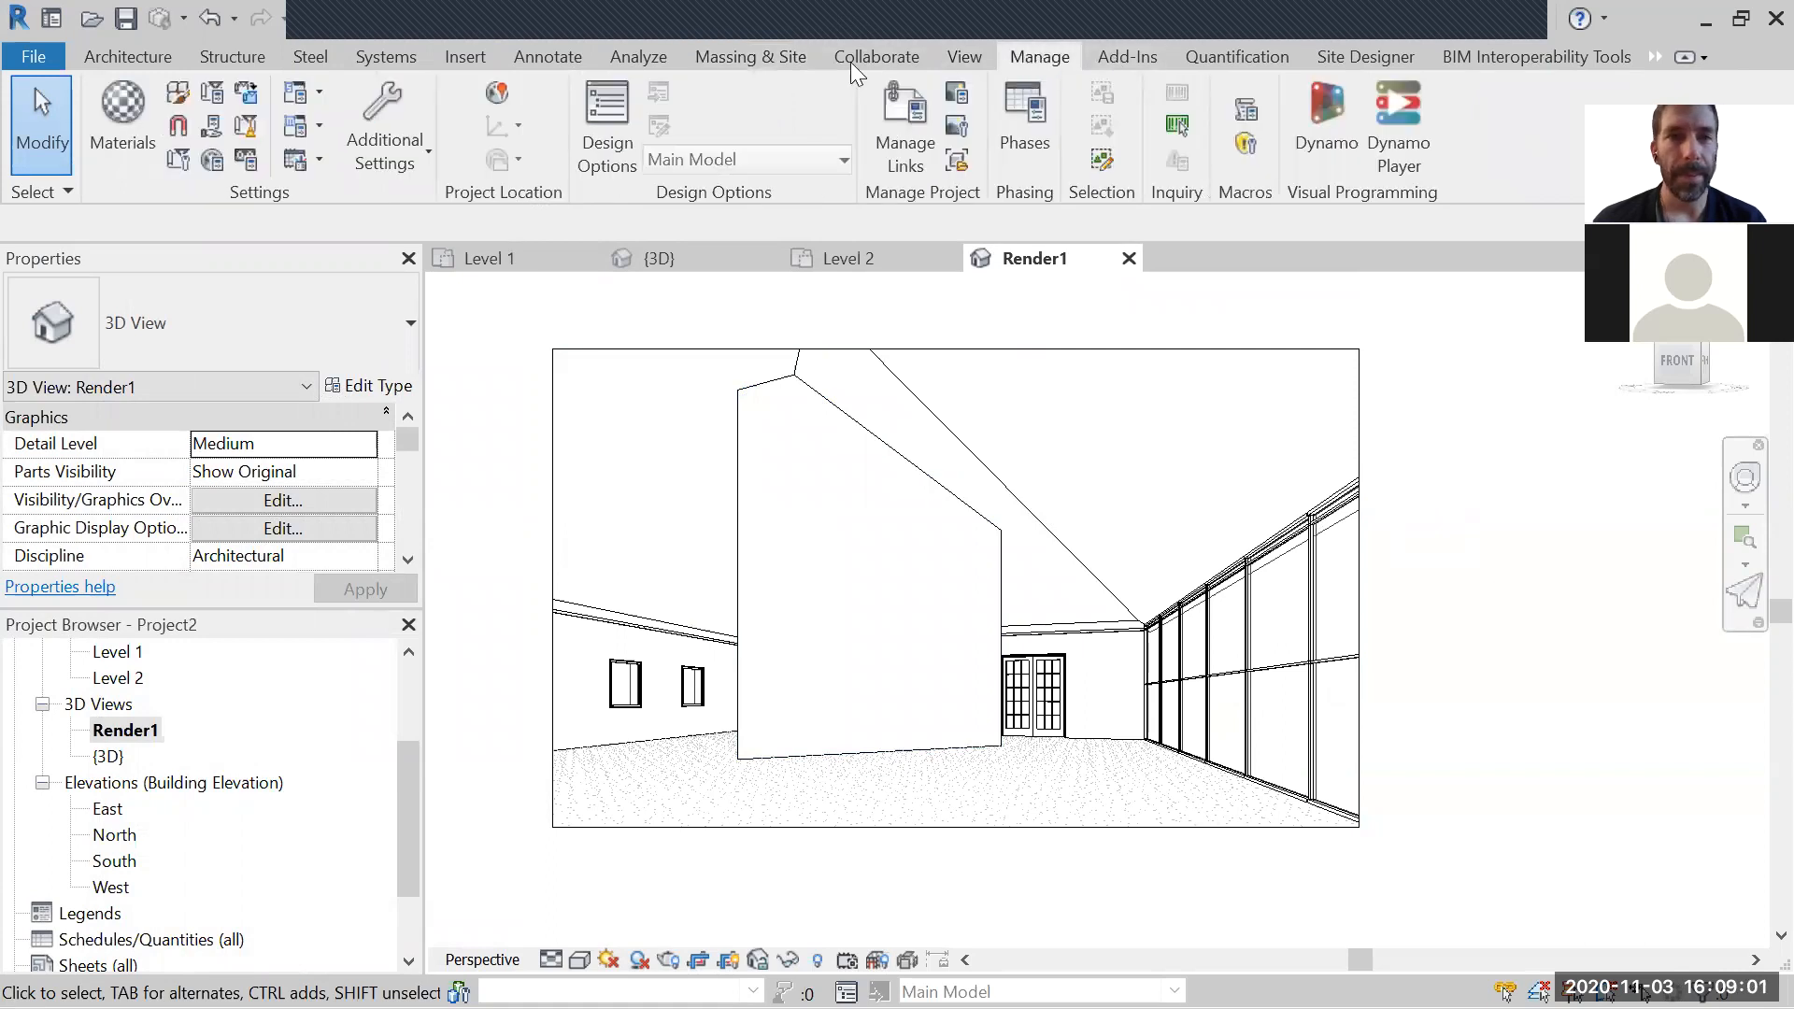
left_click(548, 56)
left_click(462, 56)
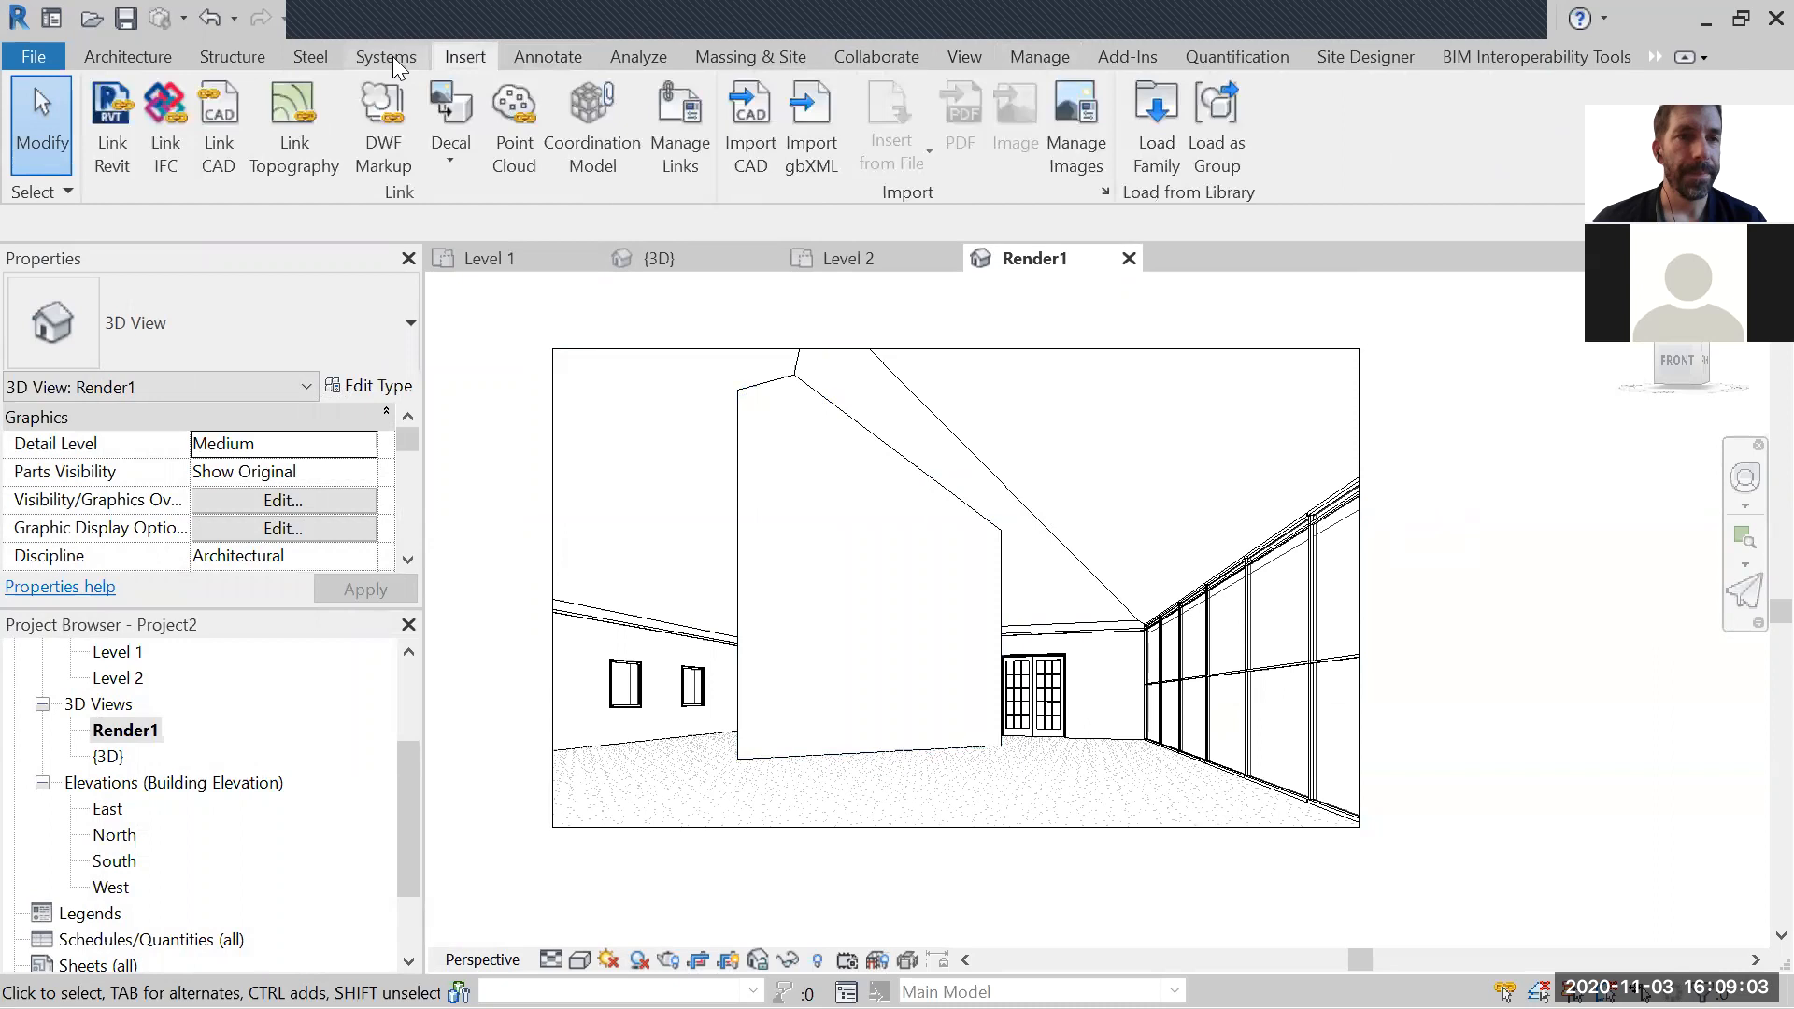
left_click(628, 56)
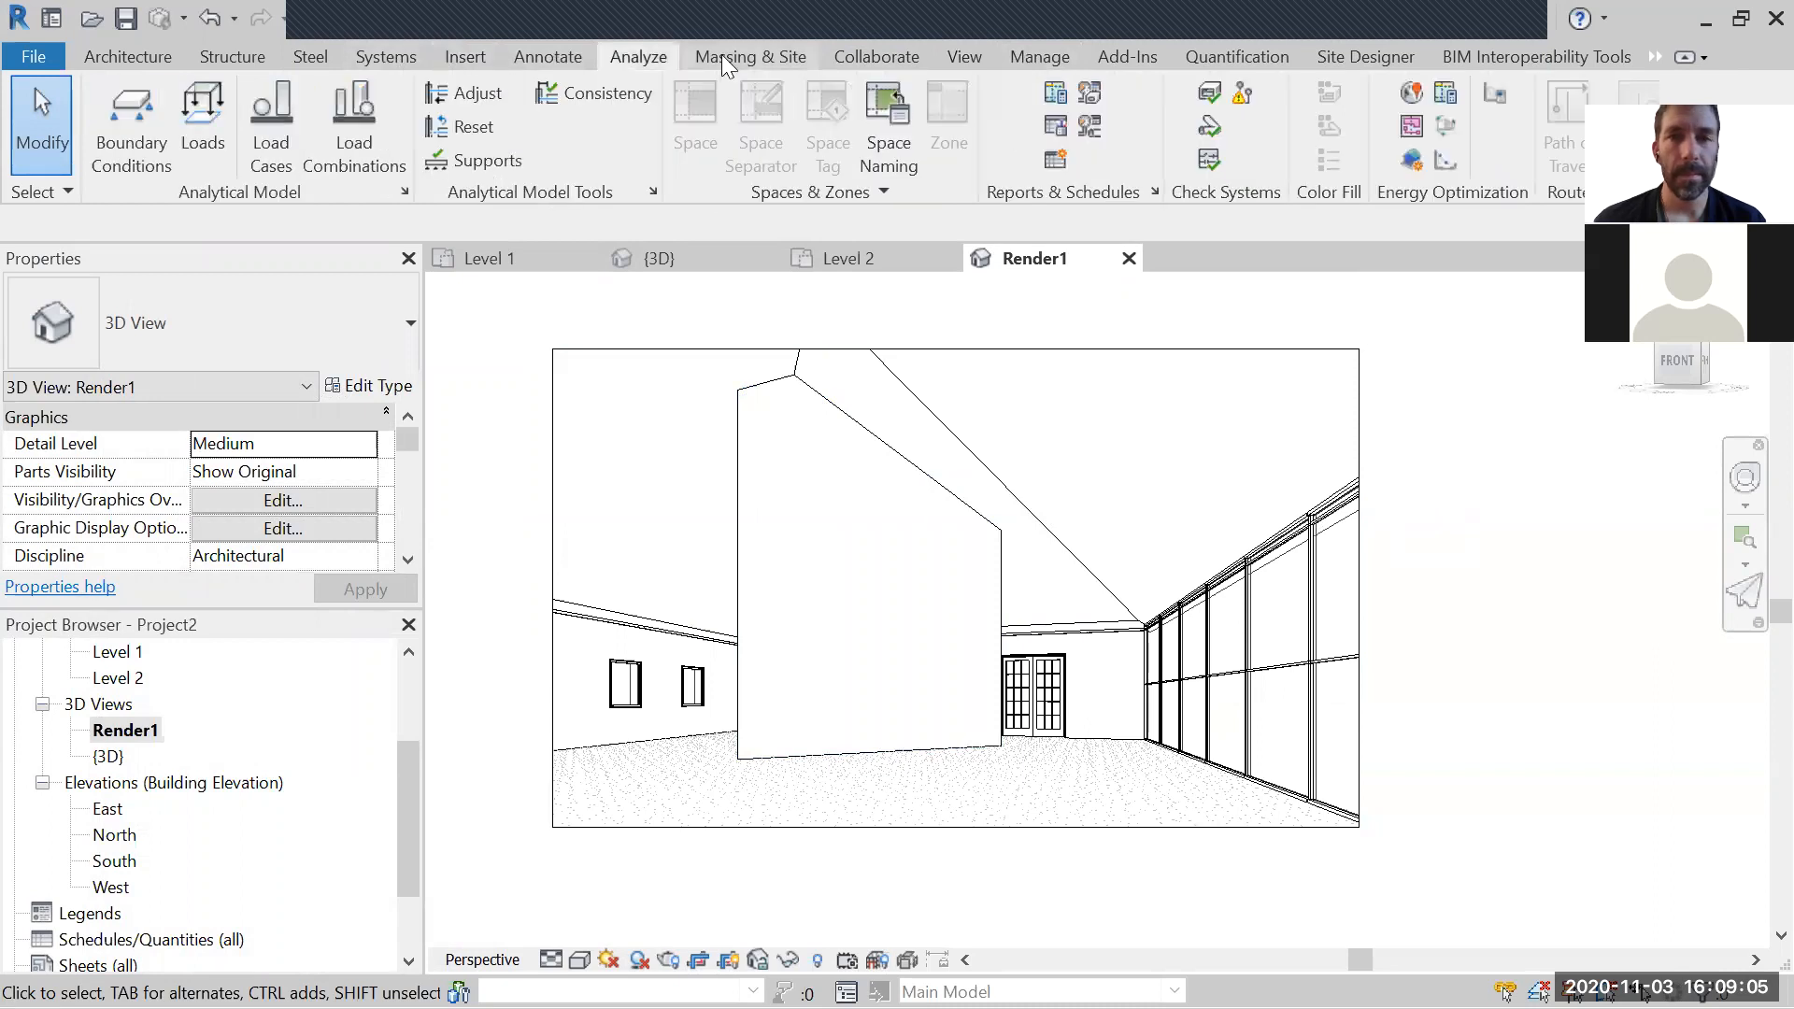
left_click(1052, 54)
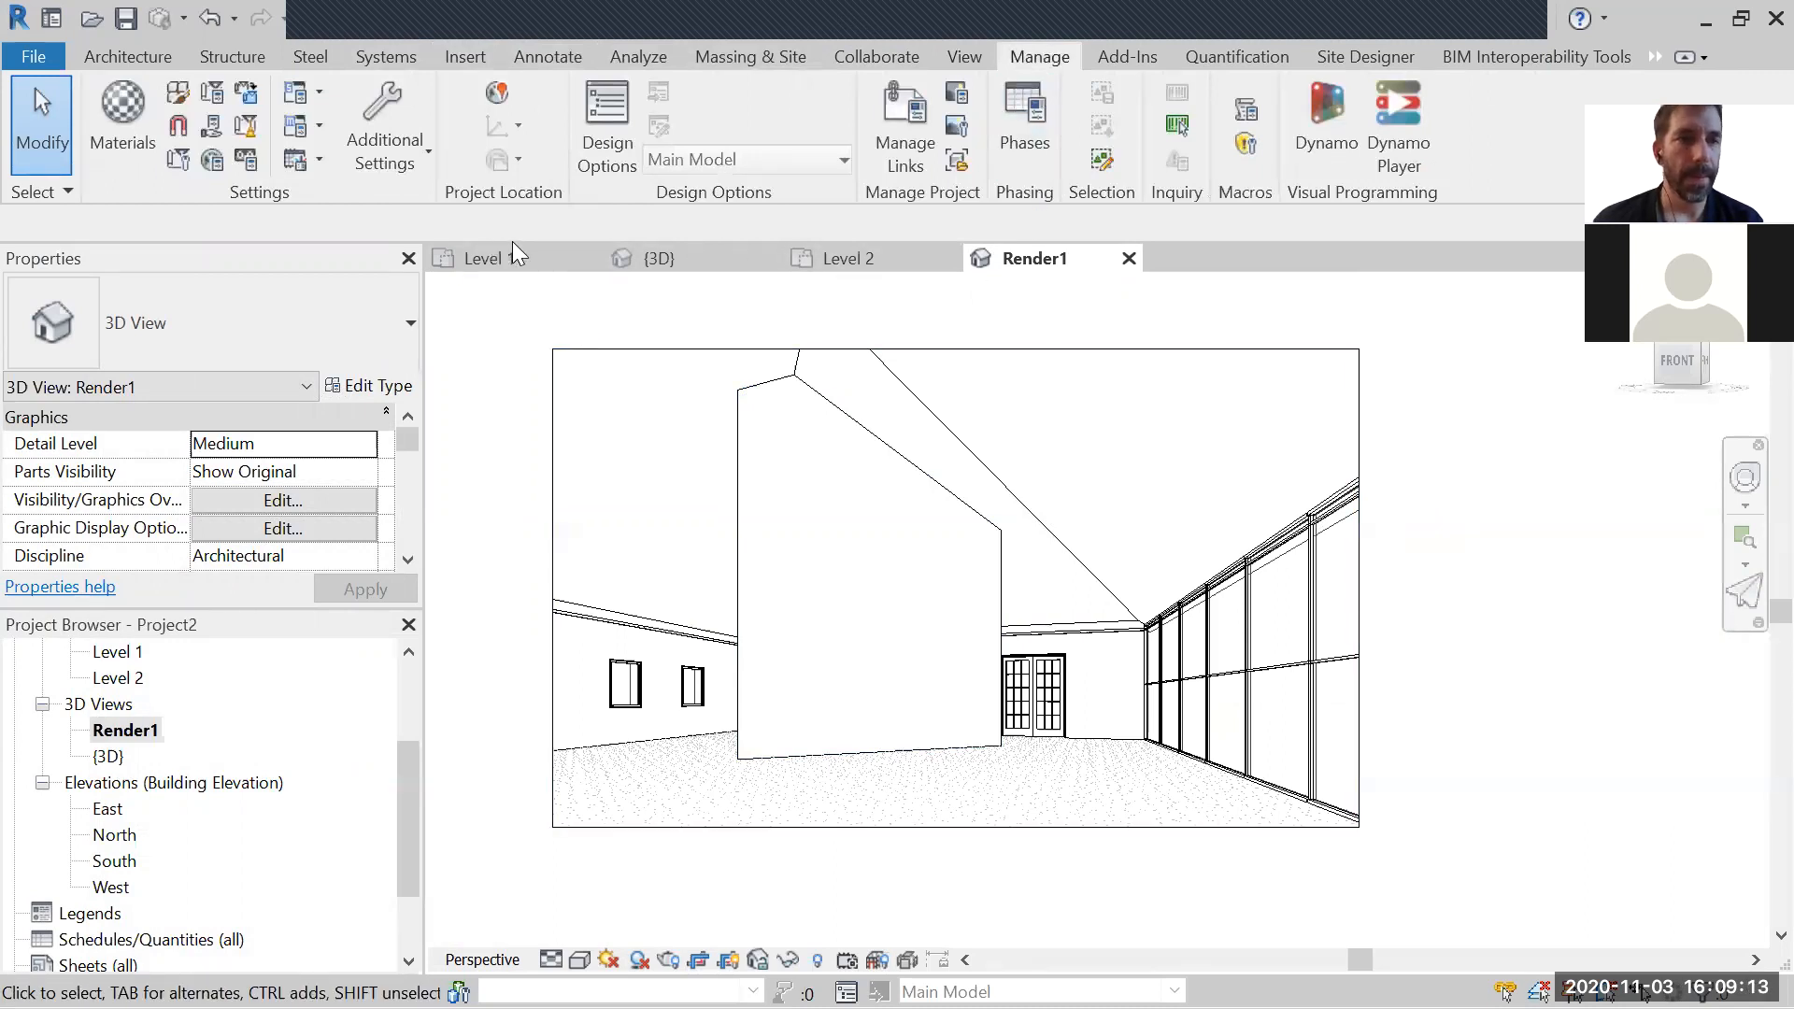
left_click(955, 54)
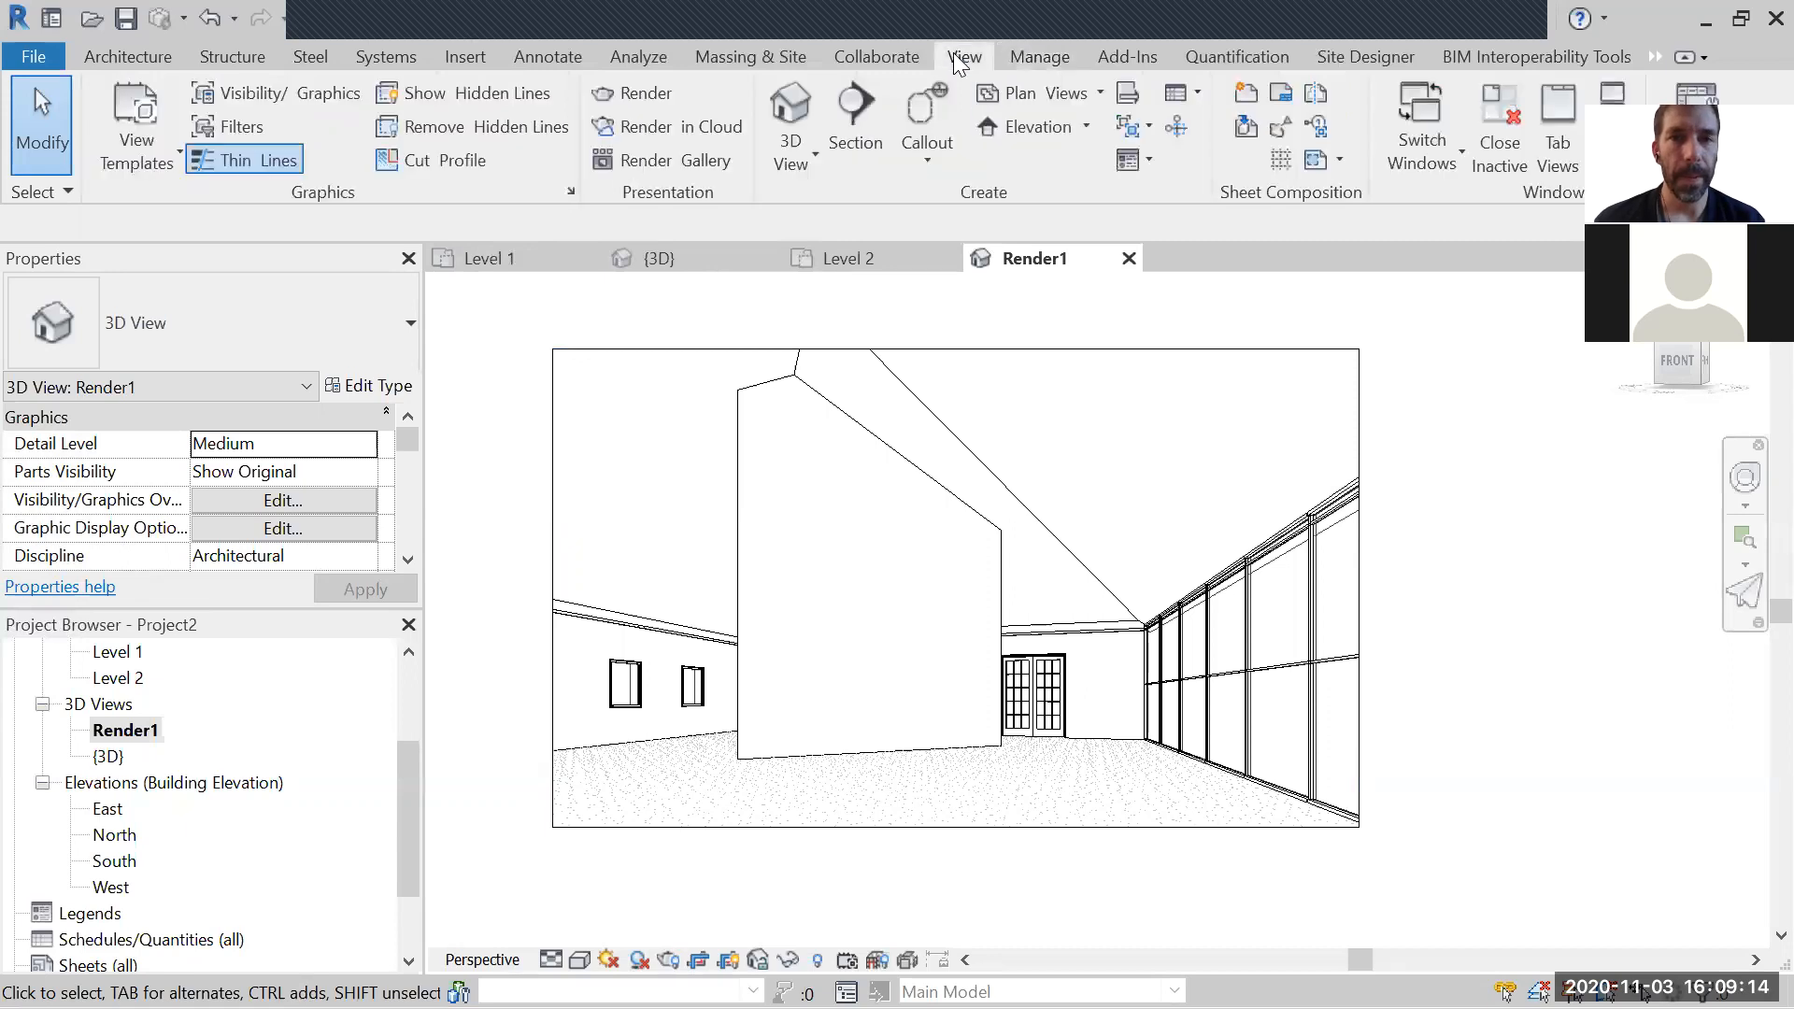
left_click(805, 159)
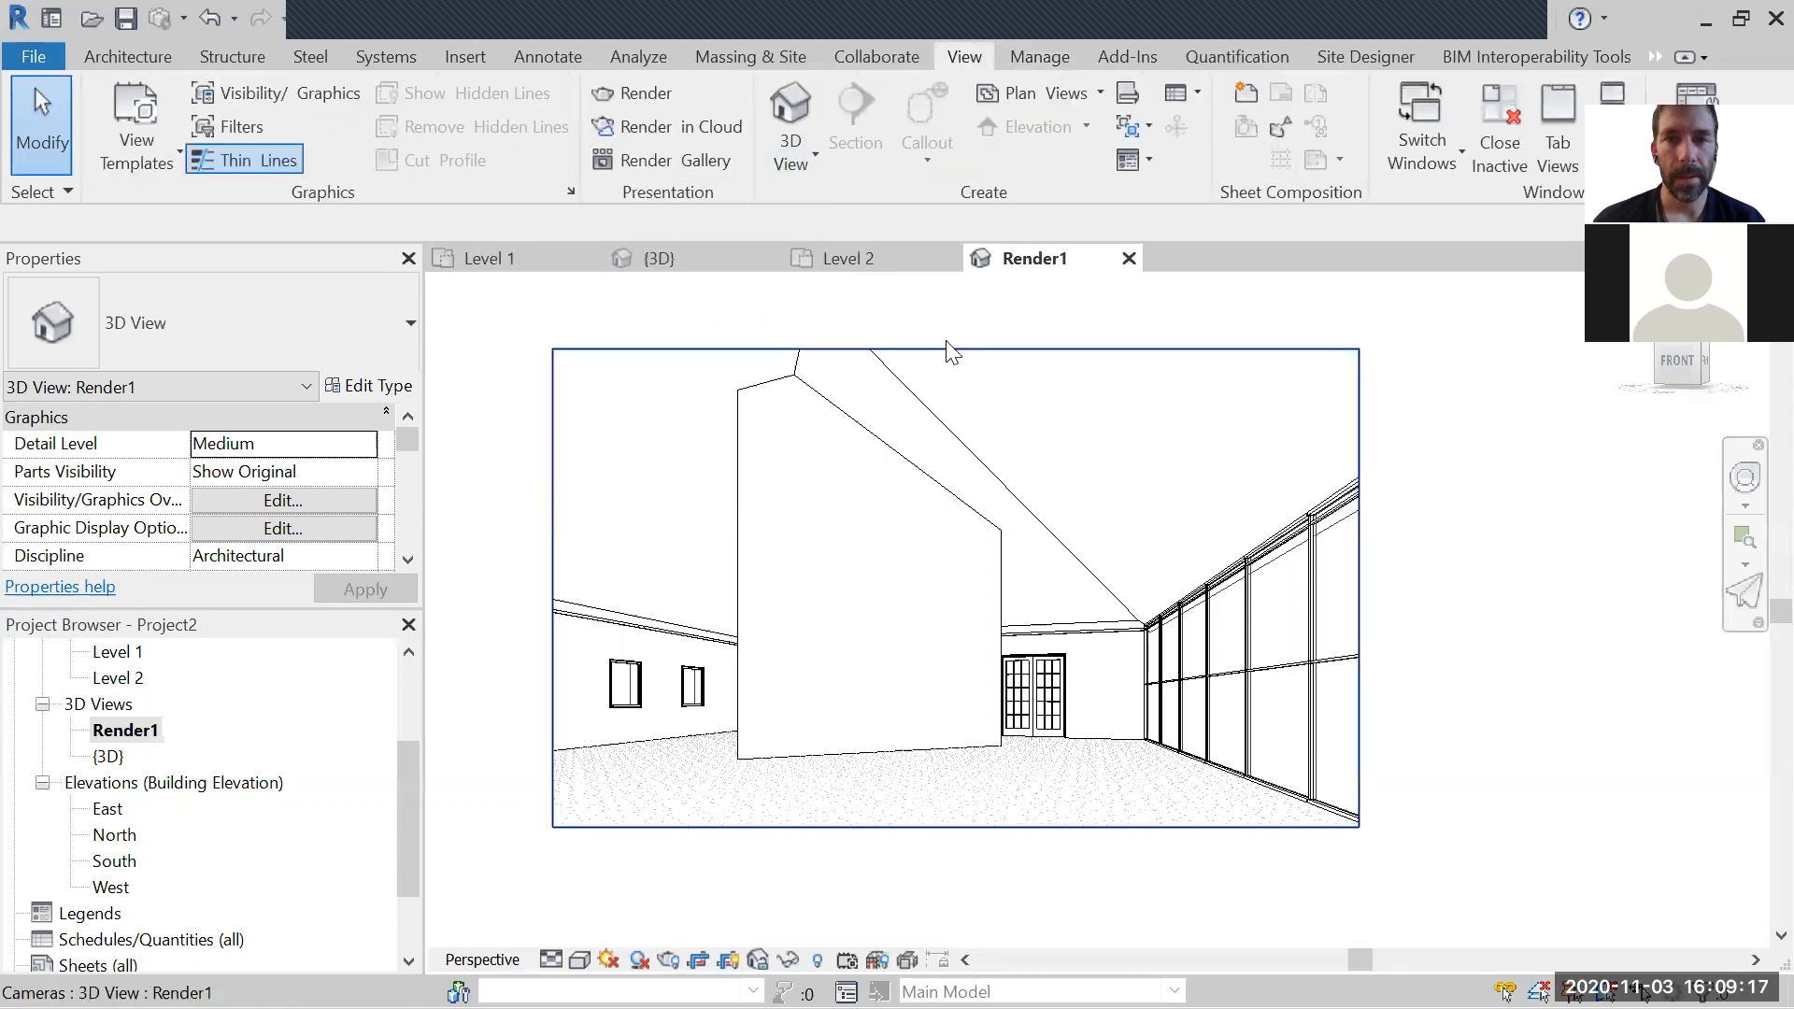
Step: Try to start a cloud rendering of the Render1 view from the introduction dialog
left_click(693, 123)
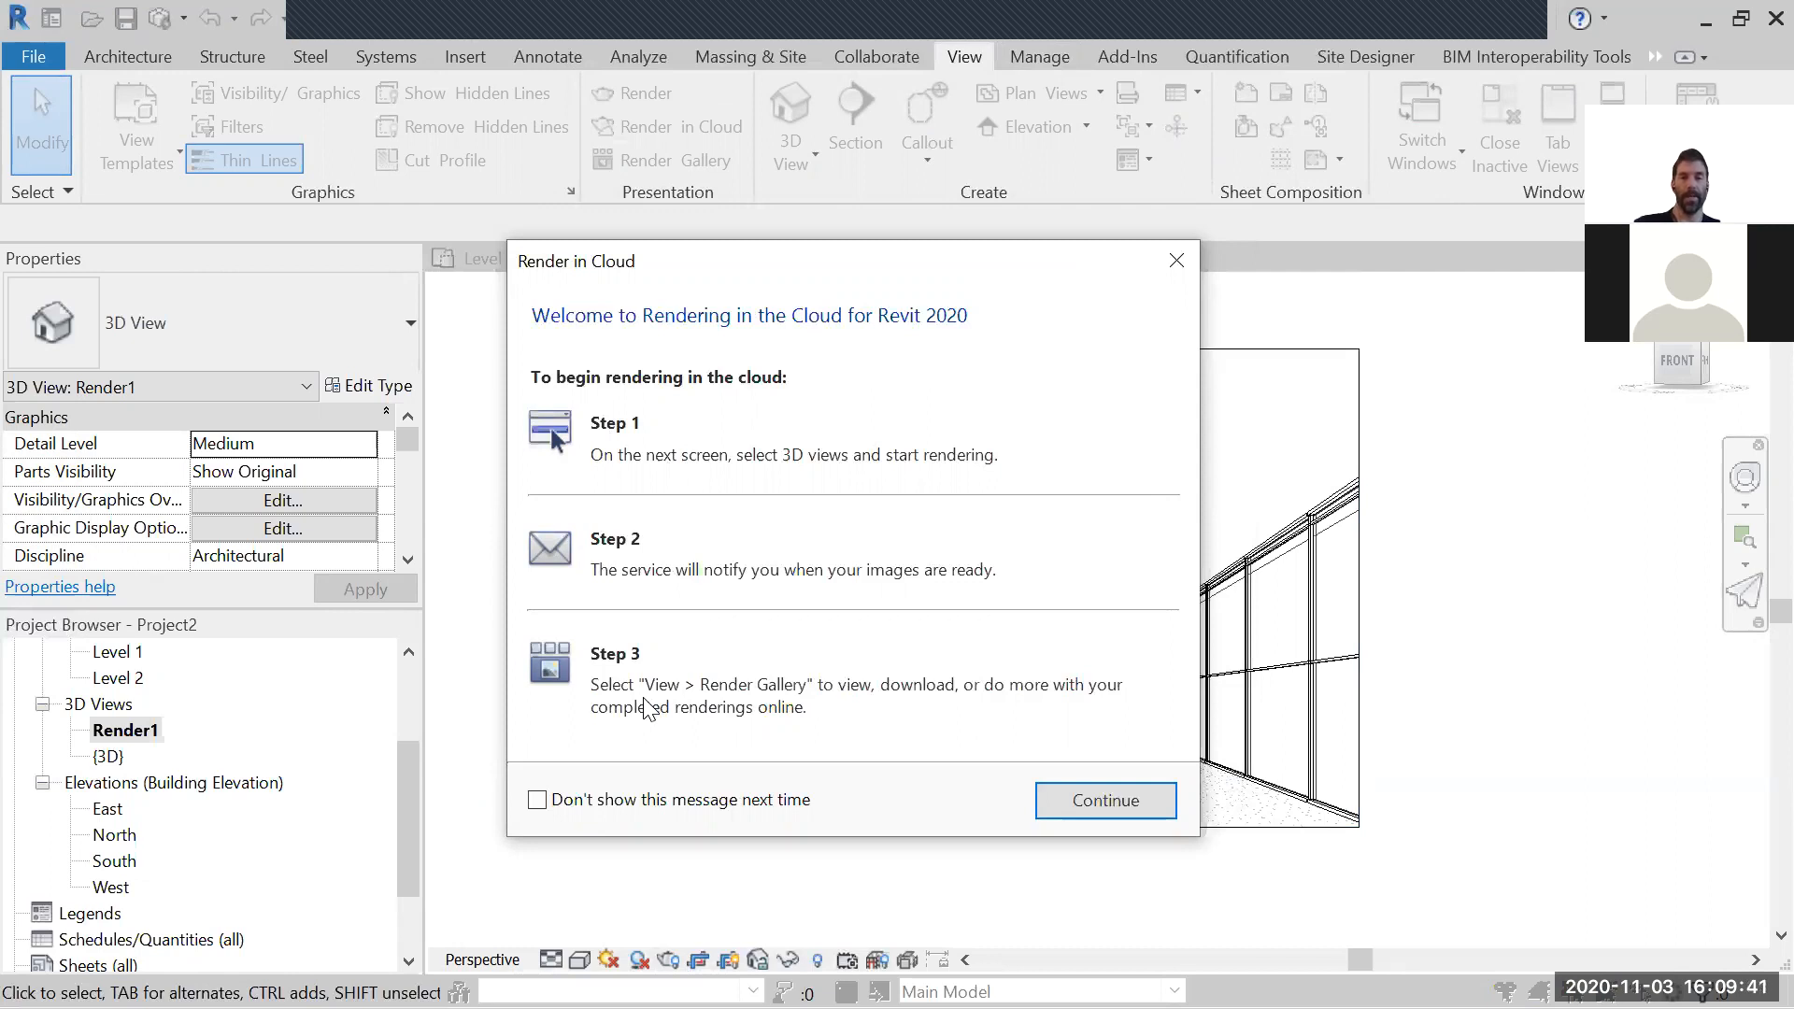
left_click(537, 800)
left_click(1052, 802)
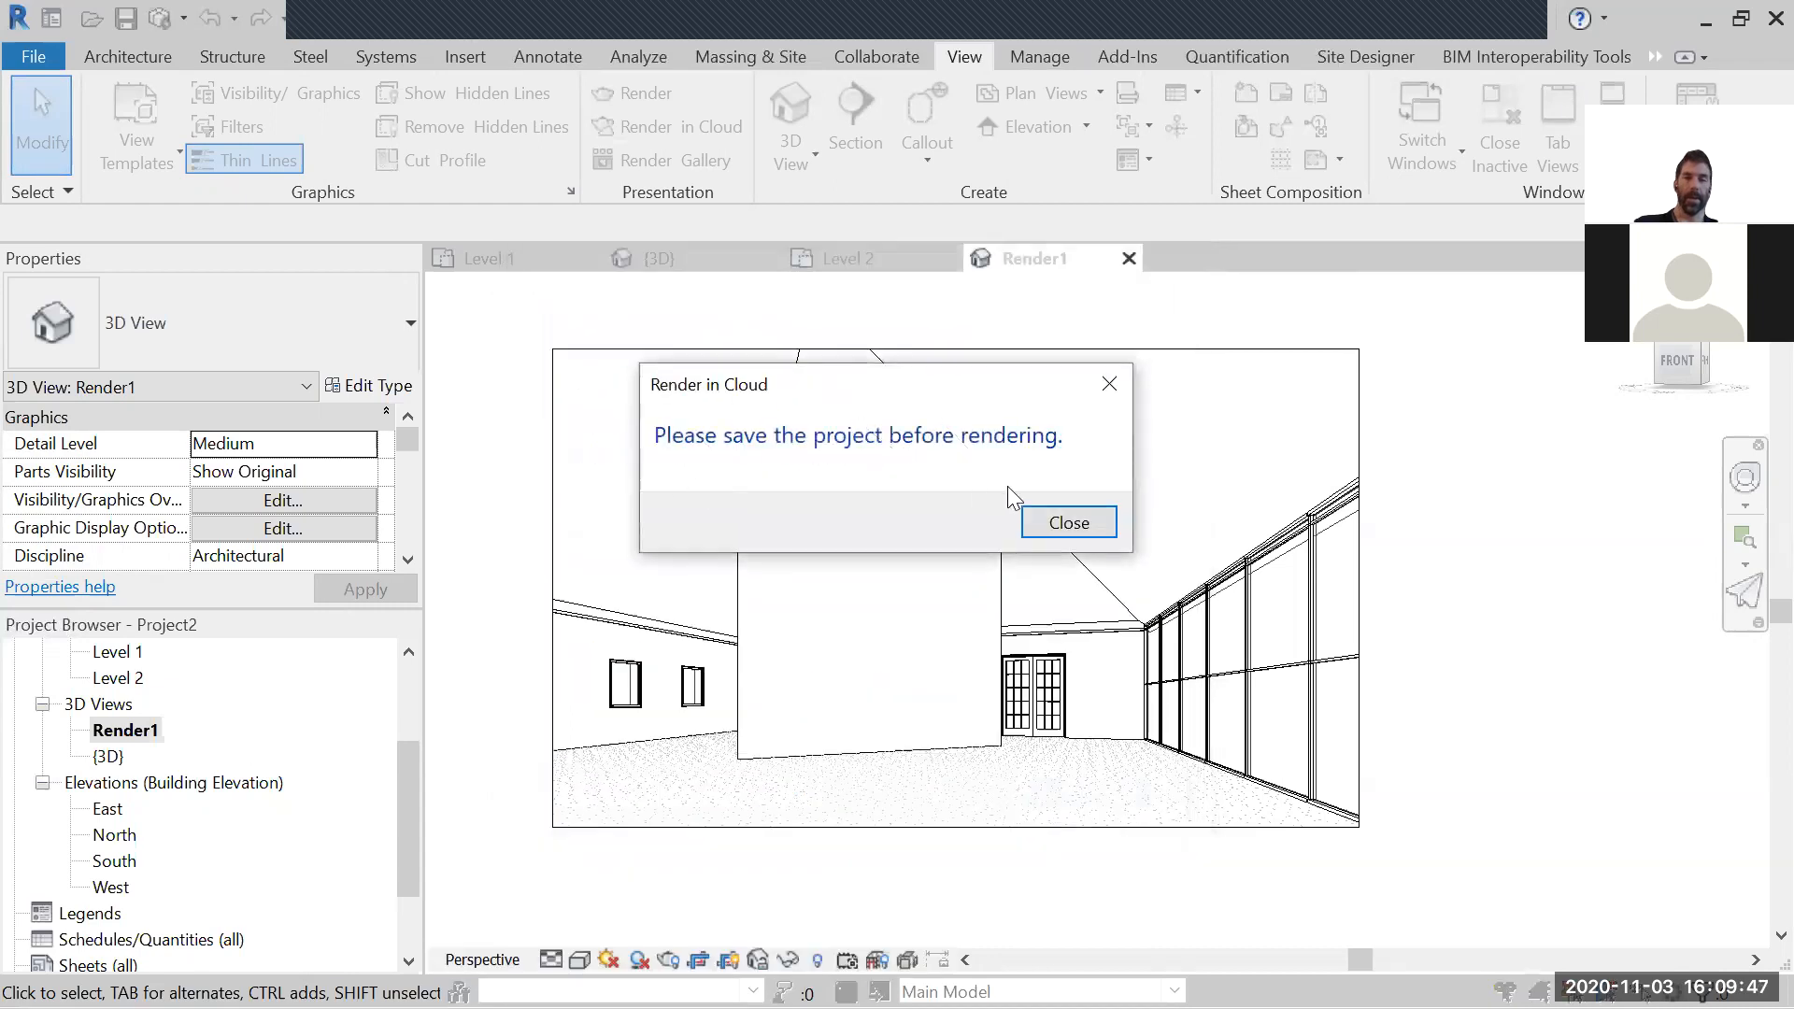
Step: Dismiss the cloud rendering message and save the project to the Desktop as Hello
left_click(1072, 525)
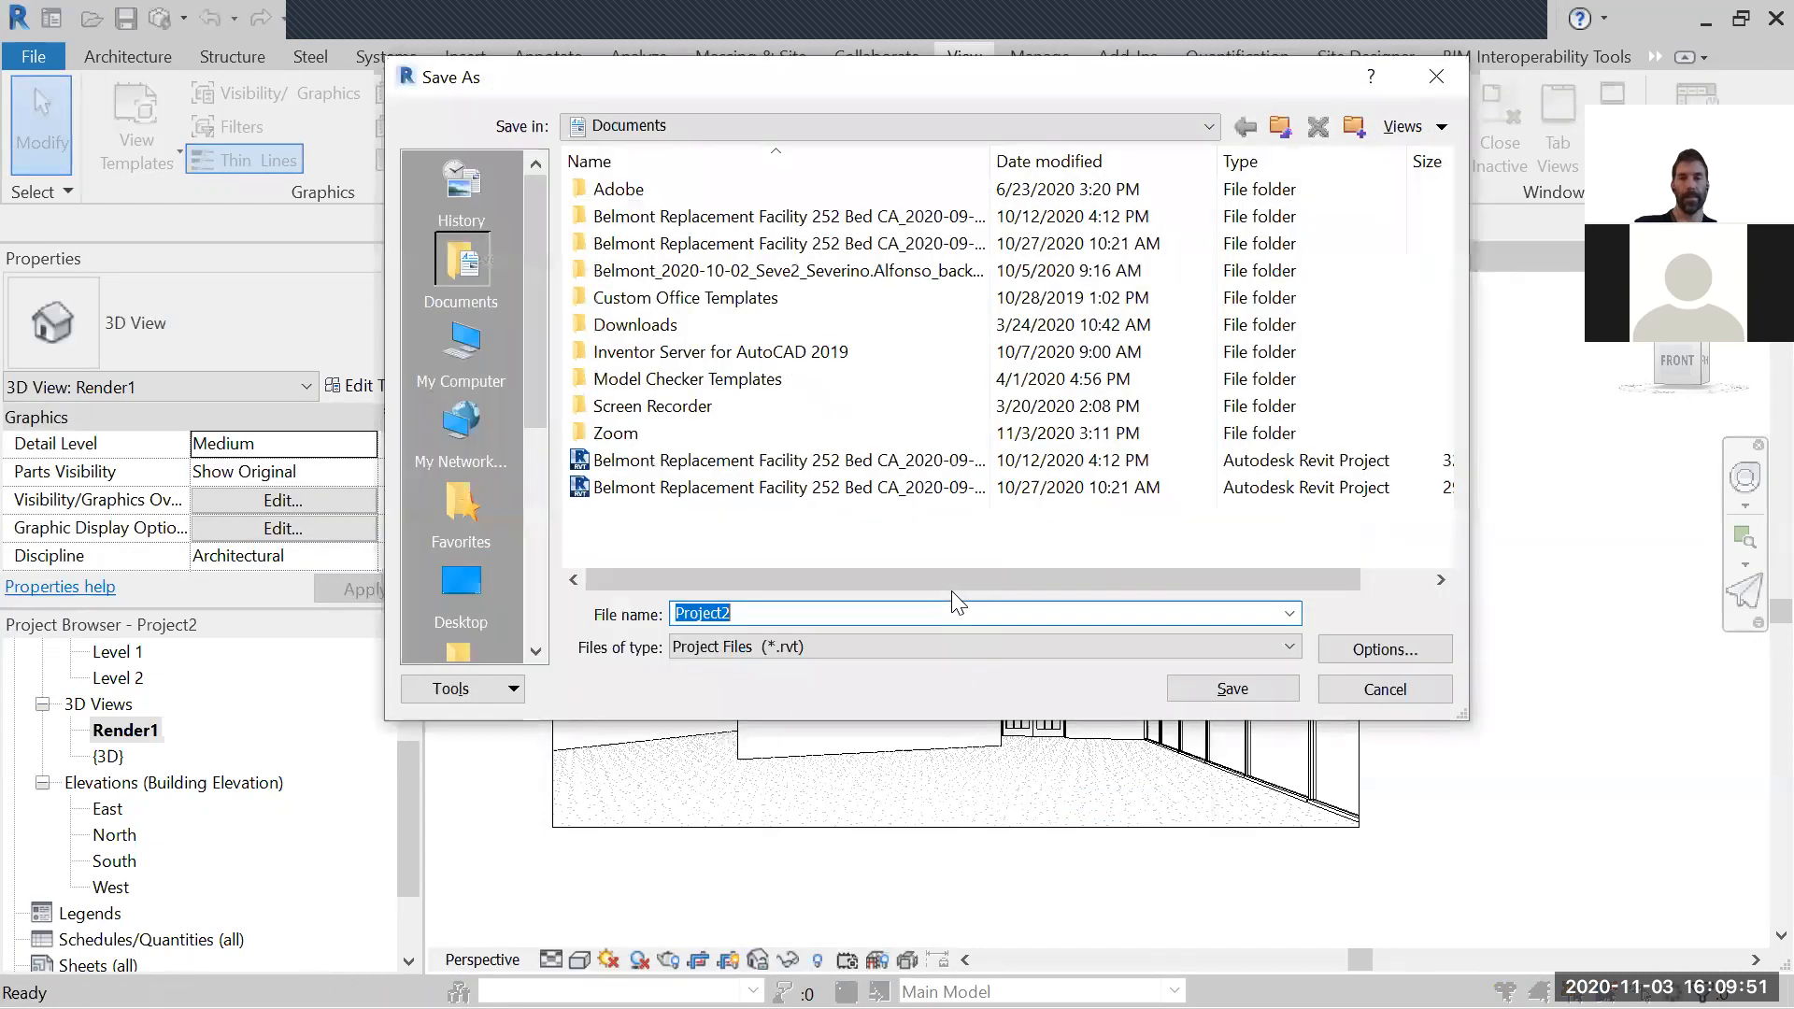
left_click(461, 584)
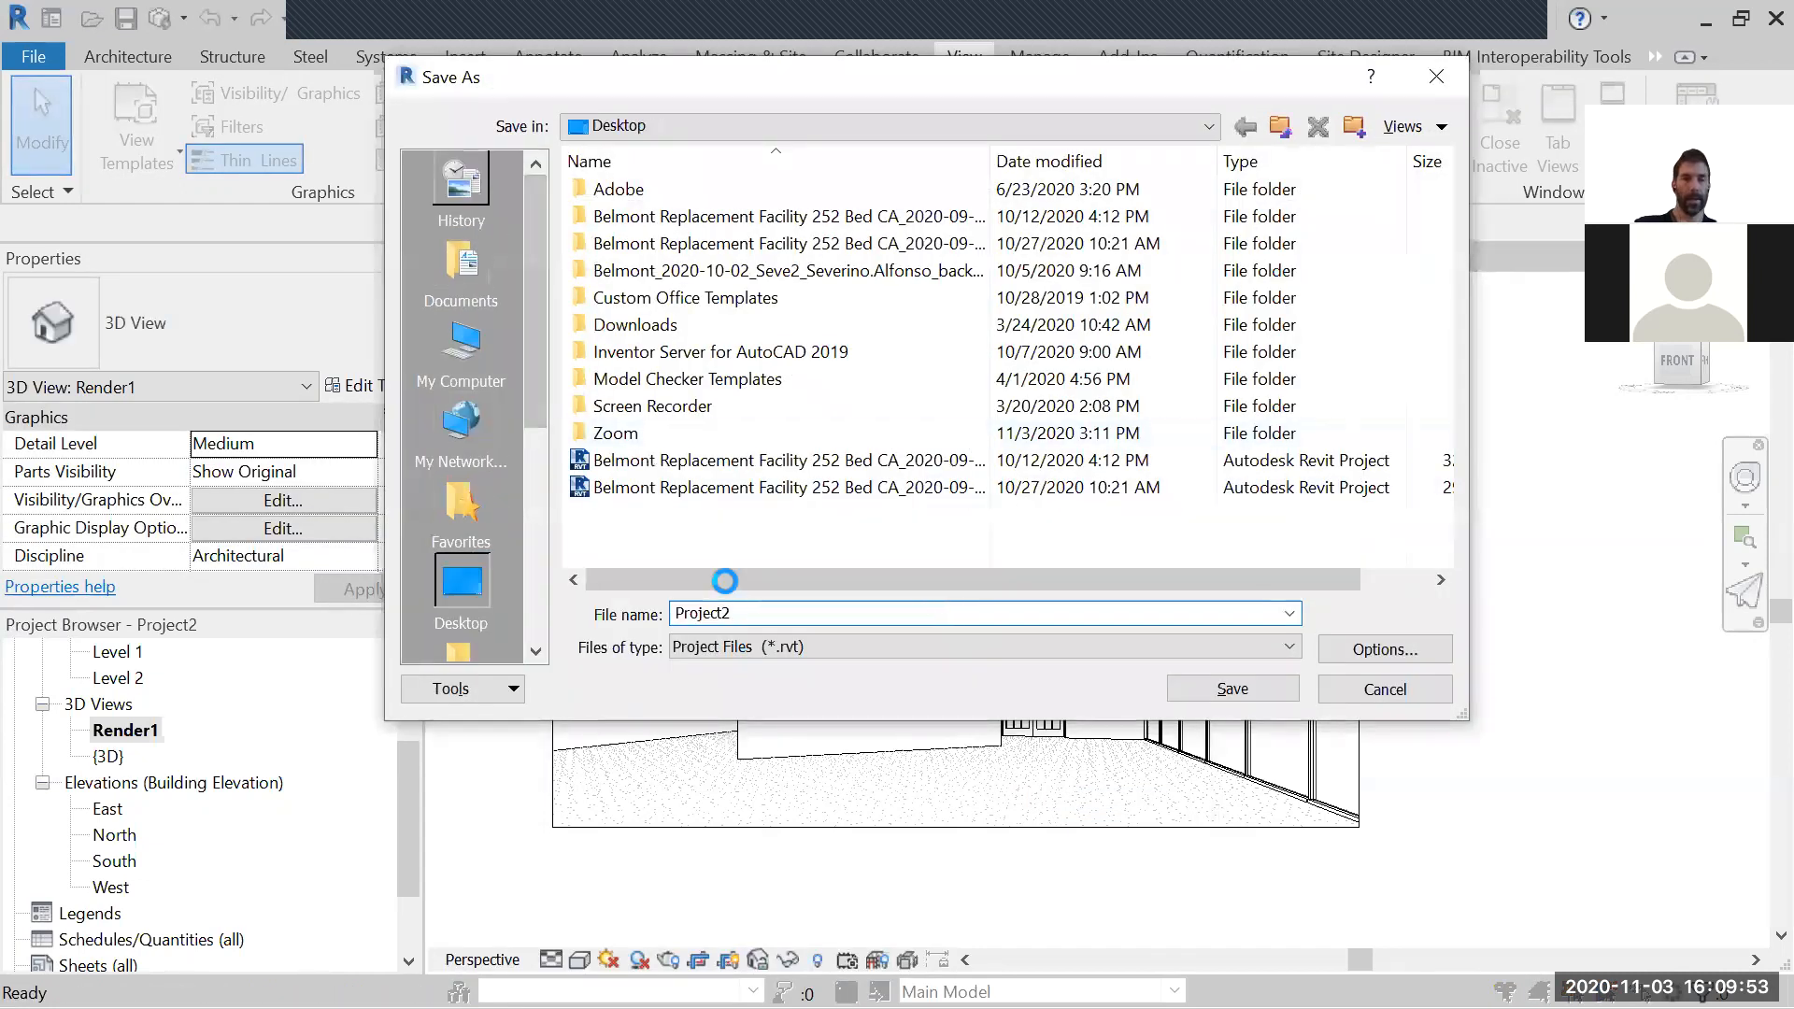
type("Hello")
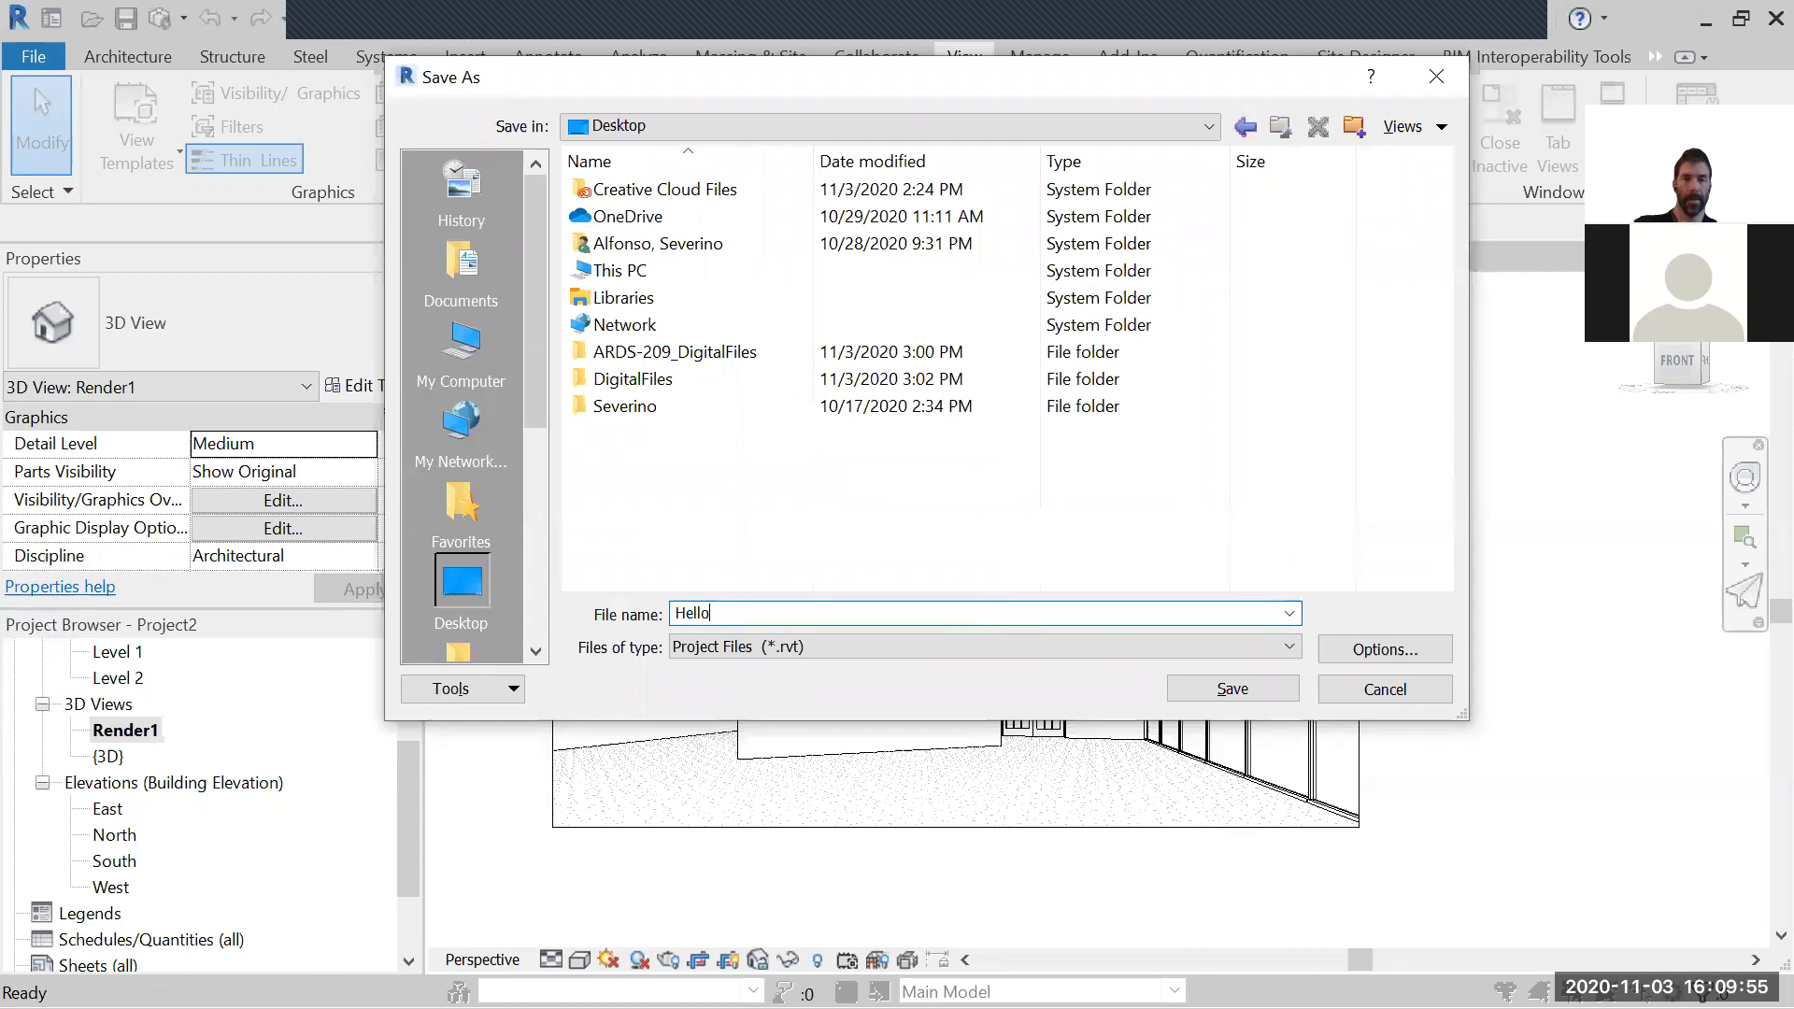
key("Return")
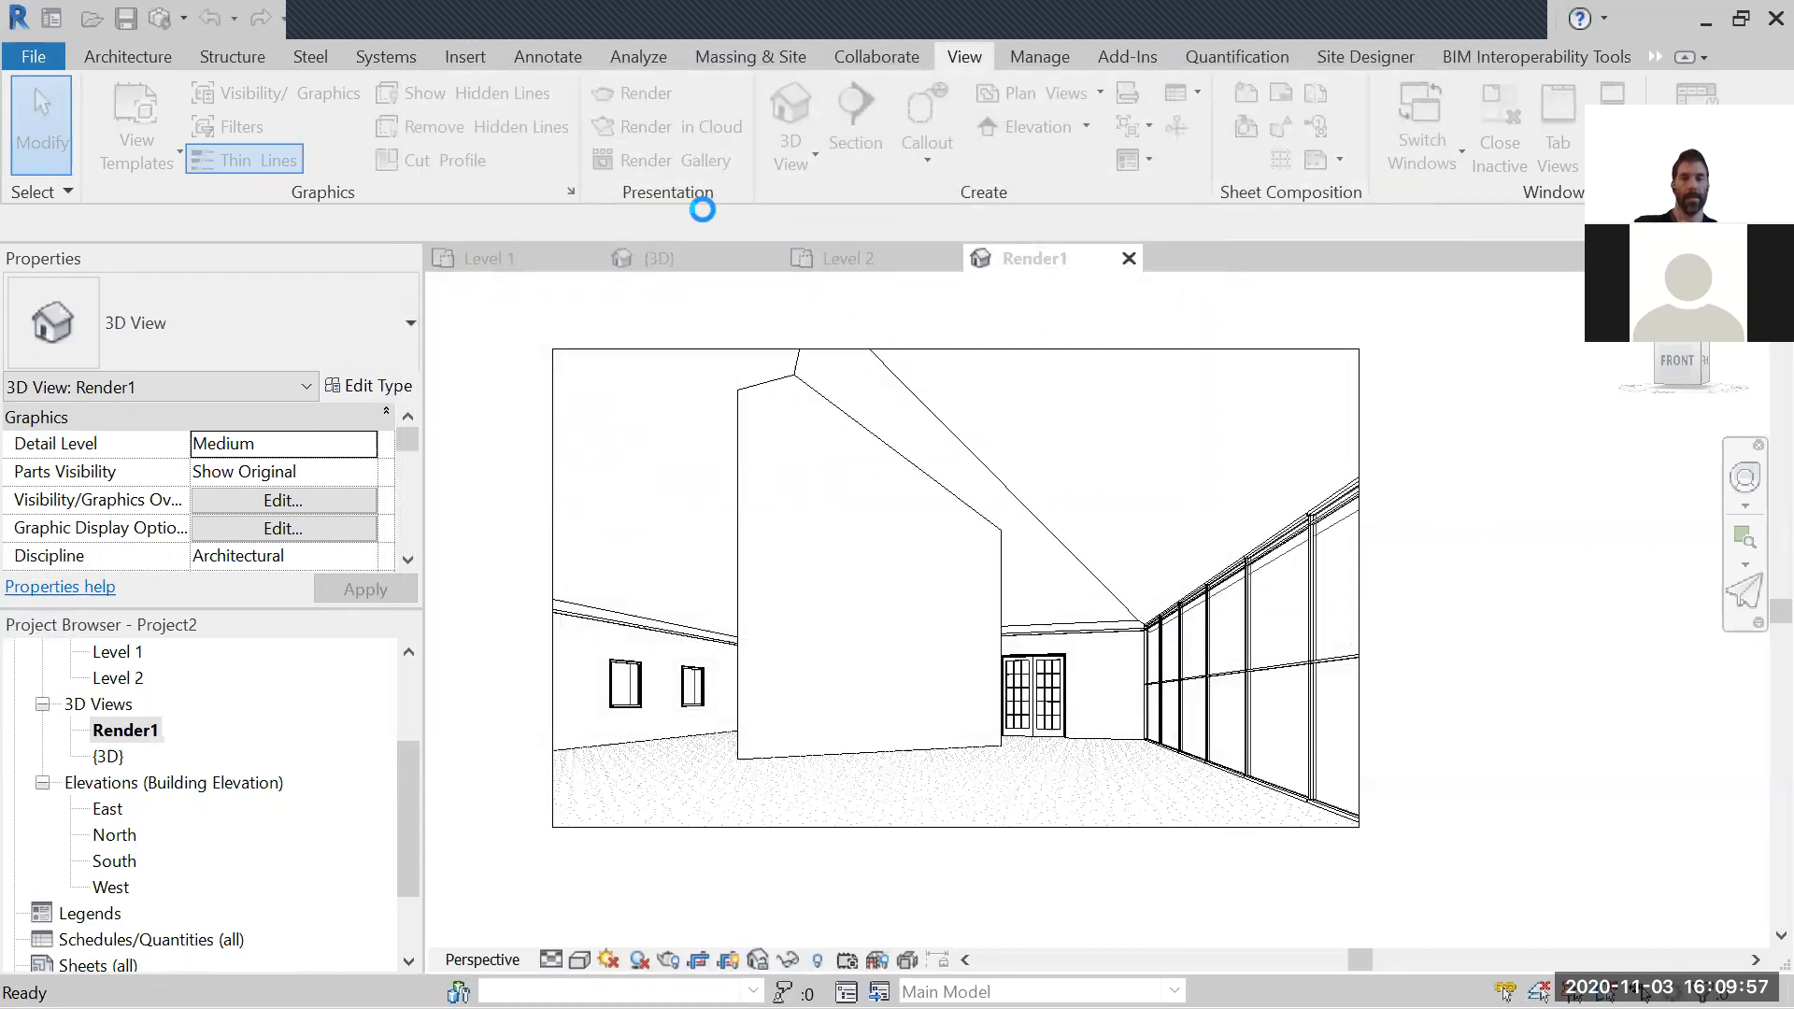
Step: View the cloud rendering settings for Render1, close them and look at the Autodesk account options
left_click(682, 129)
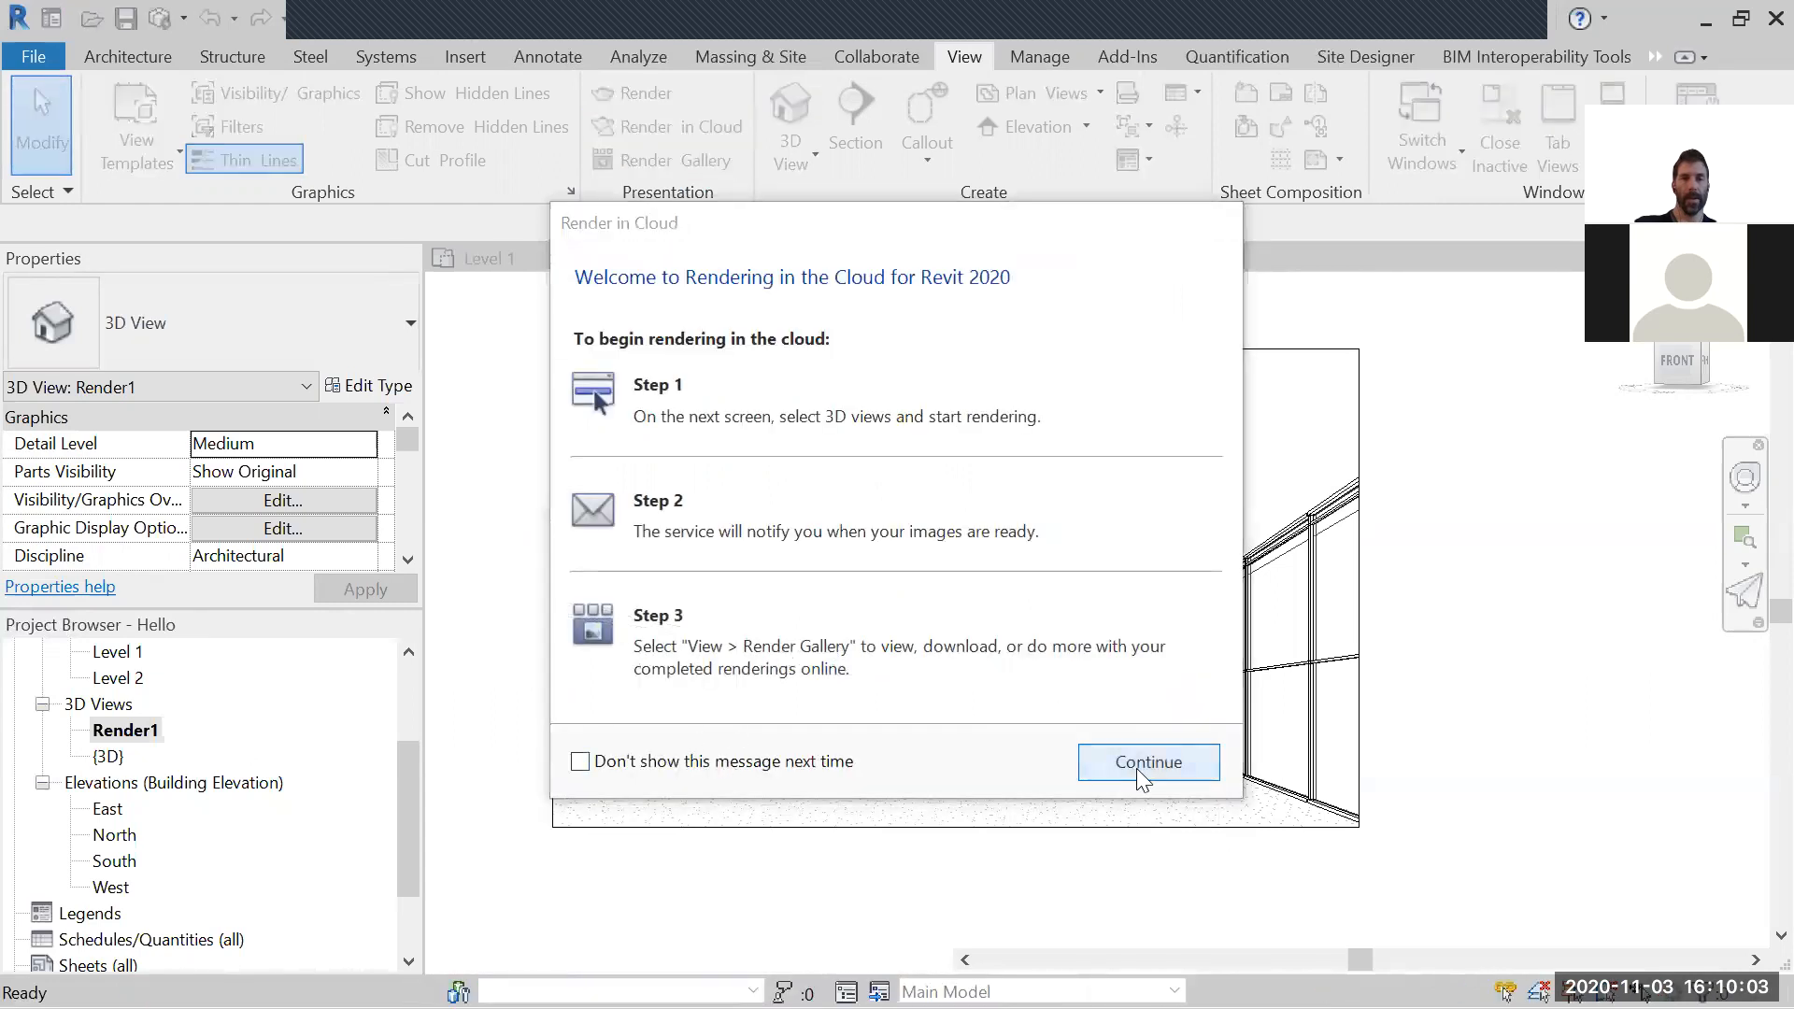
left_click(1140, 764)
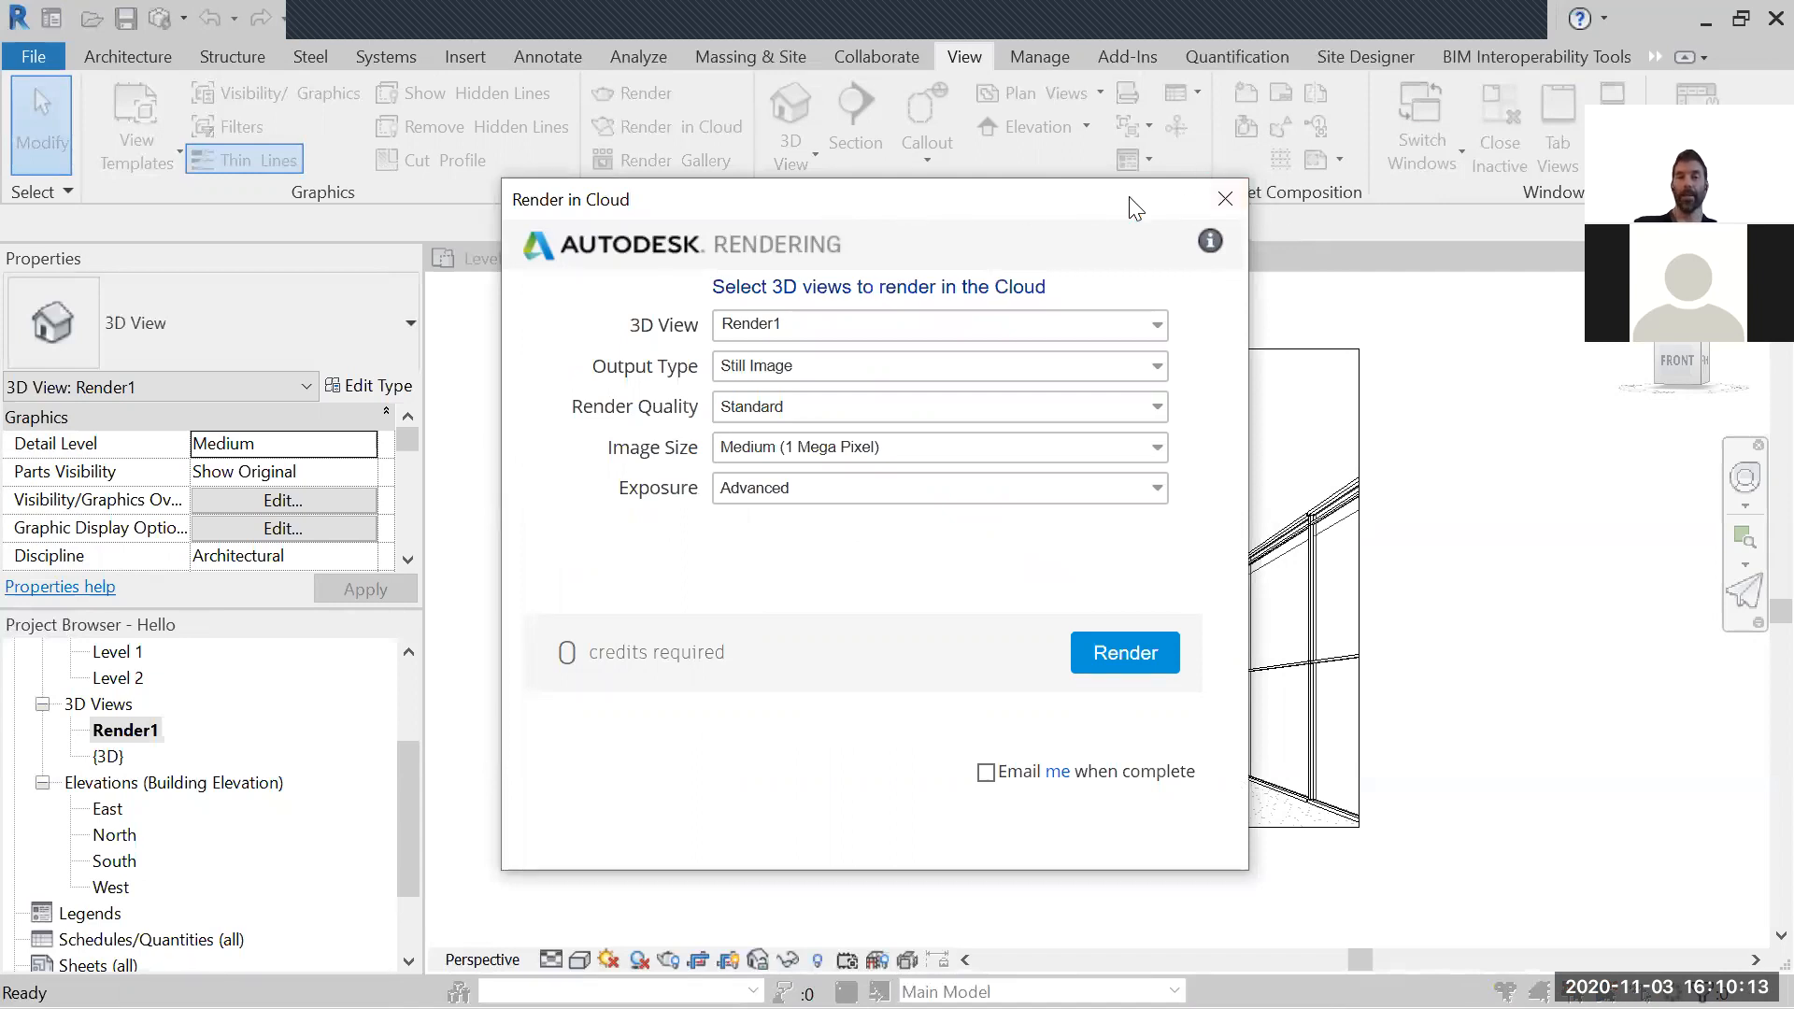
left_click_drag(1133, 200, 972, 203)
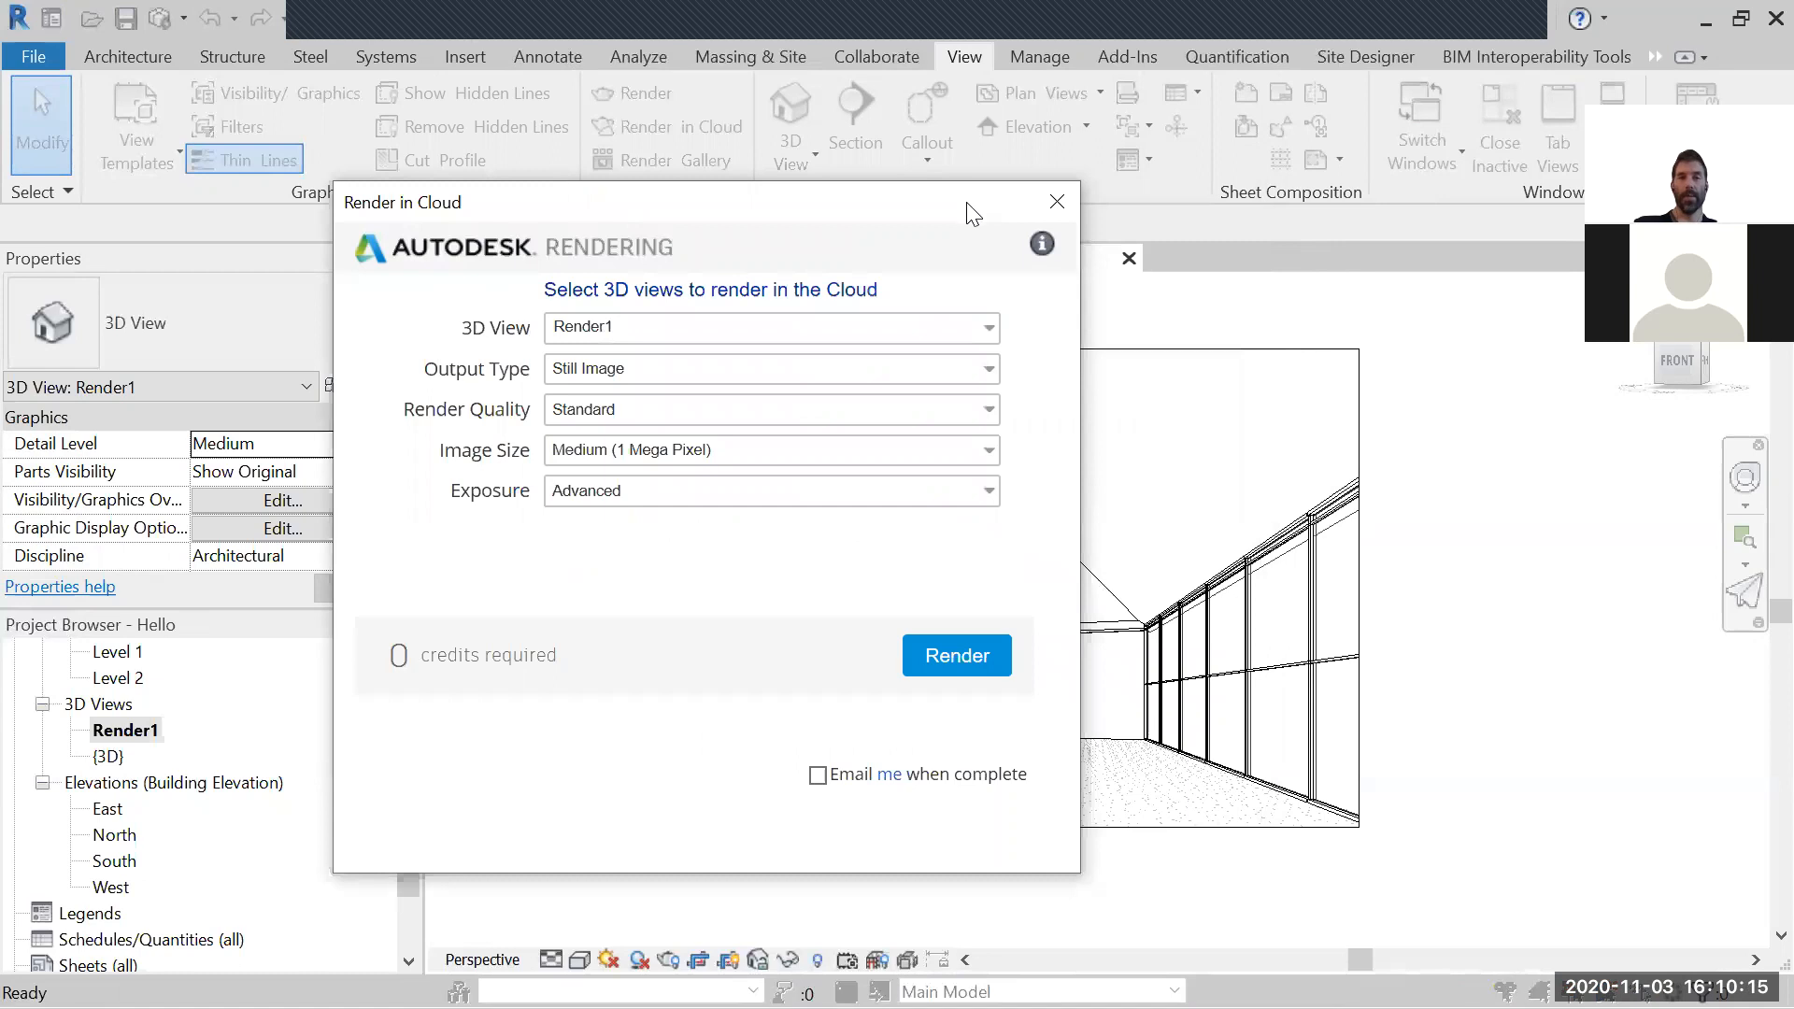
left_click(1044, 204)
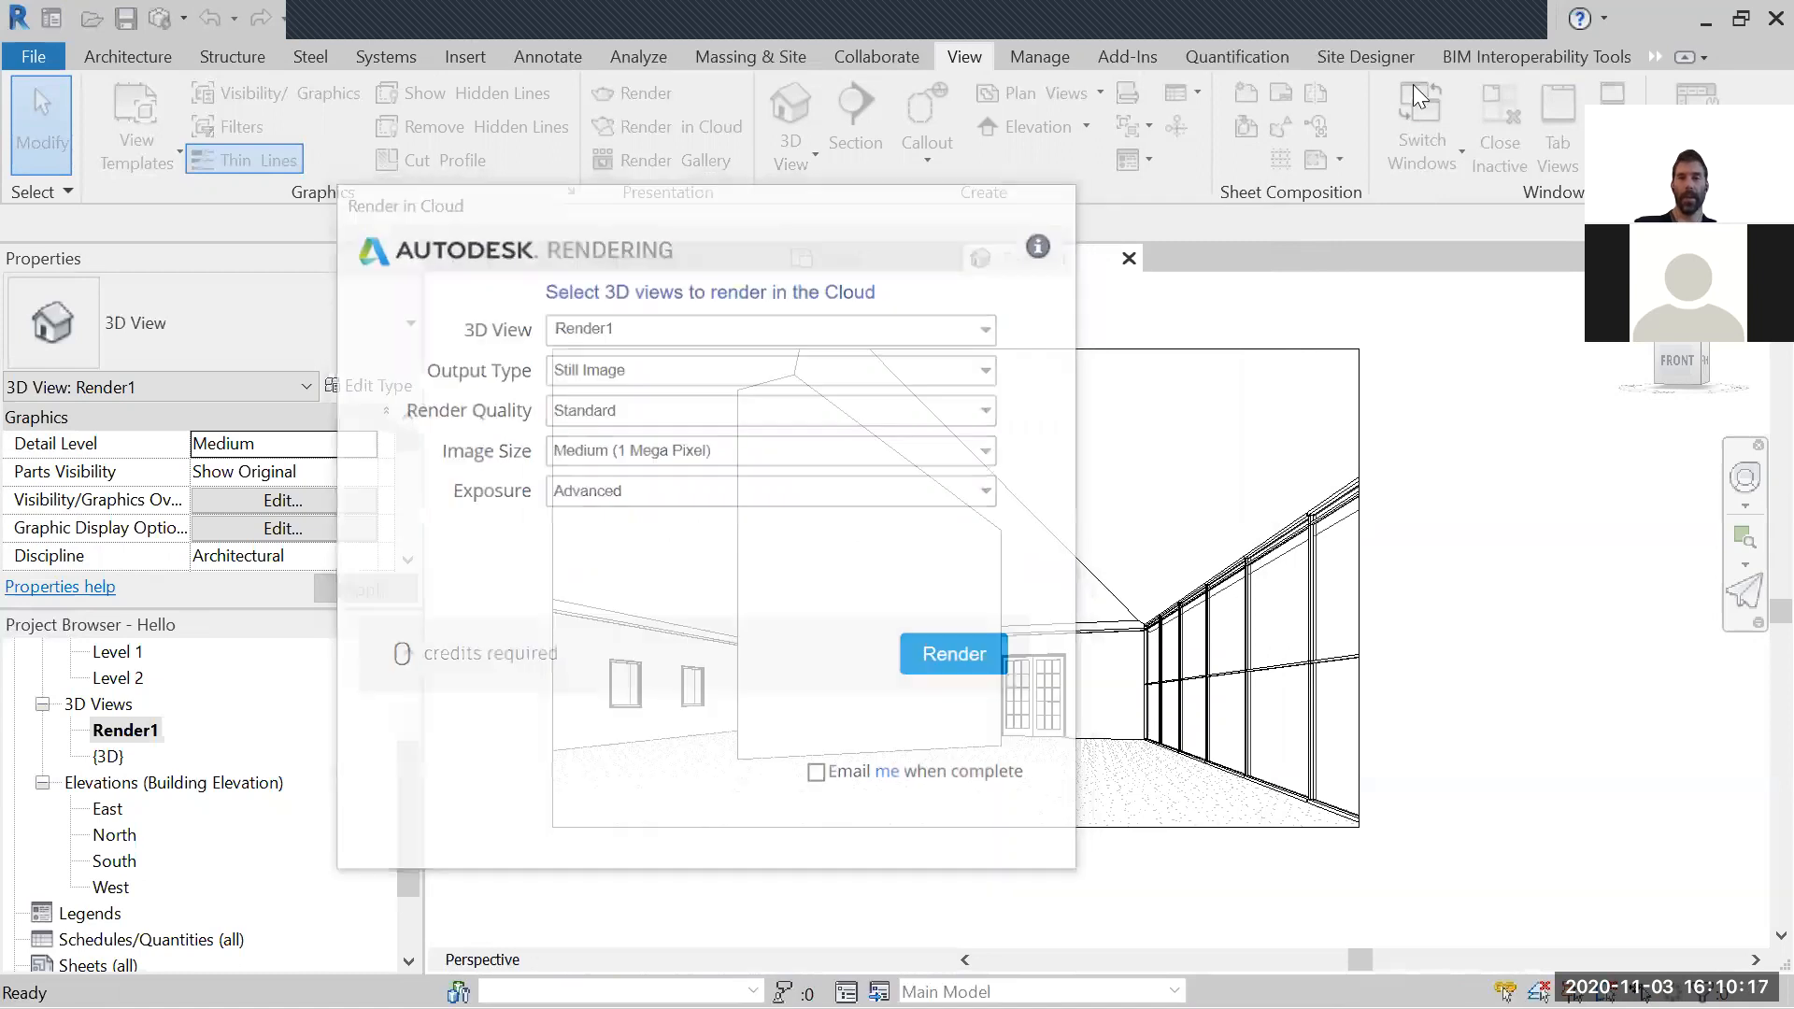
left_click(1491, 19)
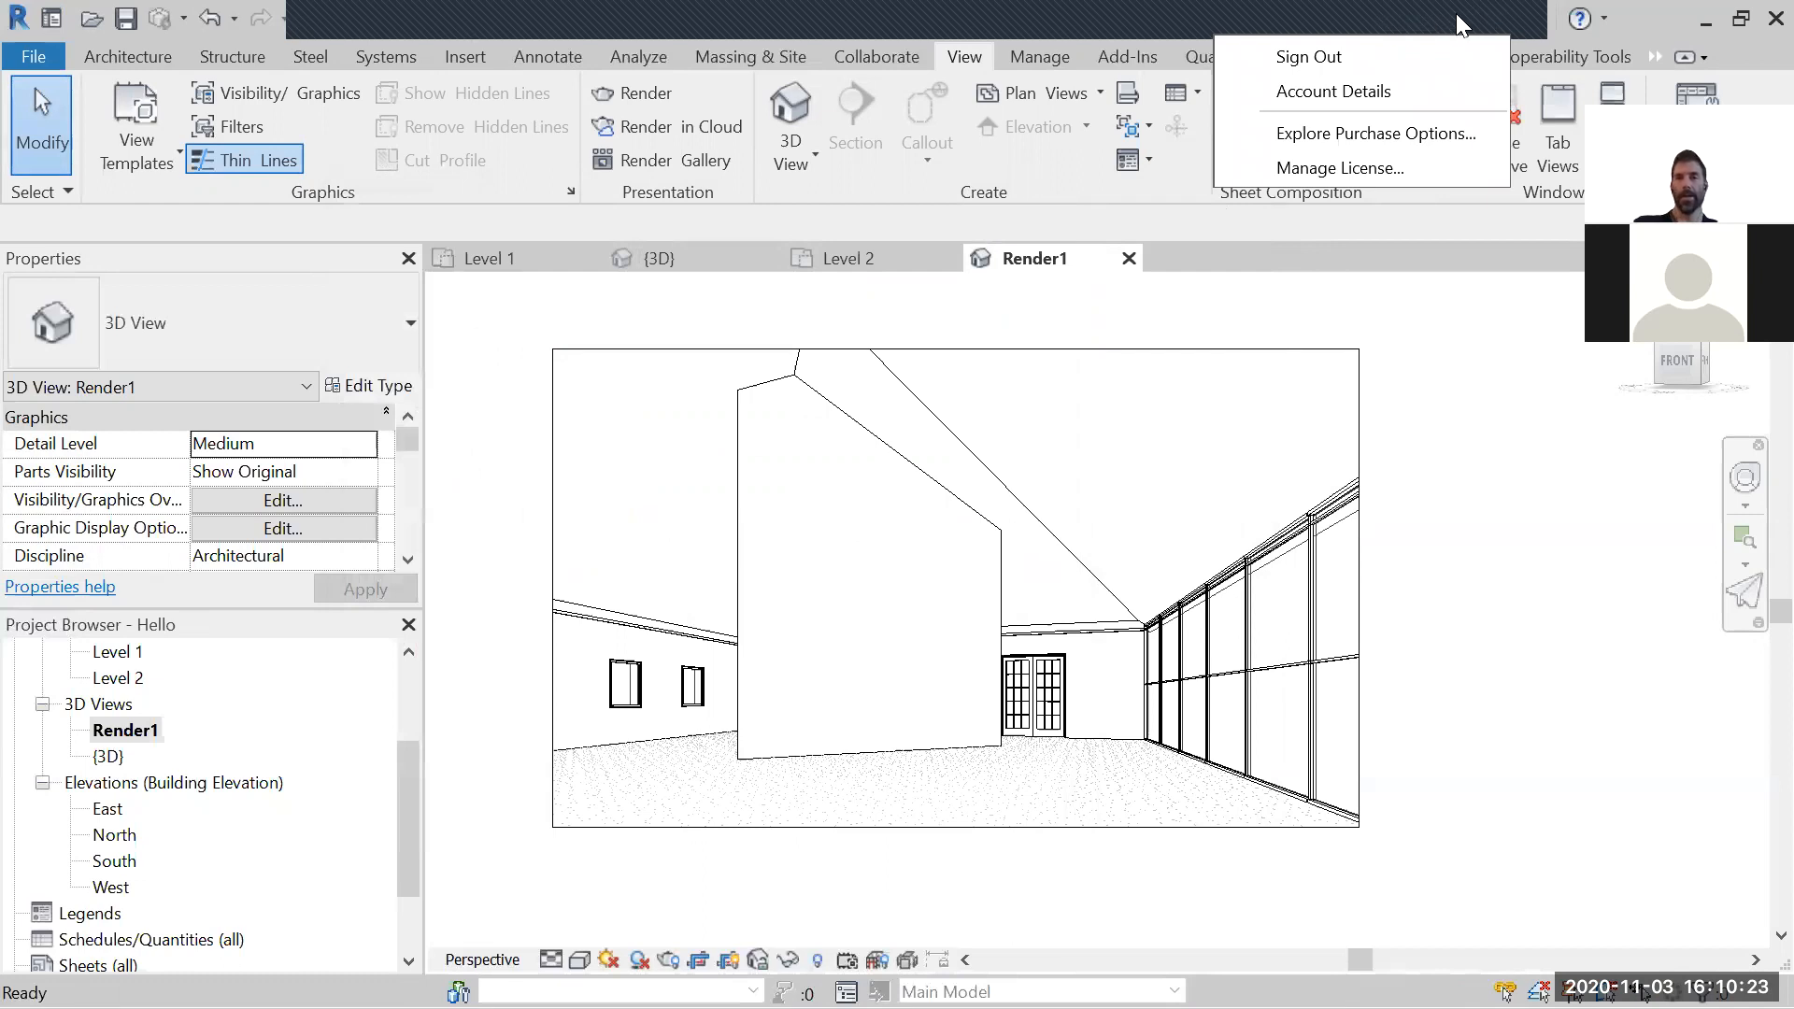
Step: Reopen the cloud rendering settings and review the available 3D view and output type choices
left_click(650, 127)
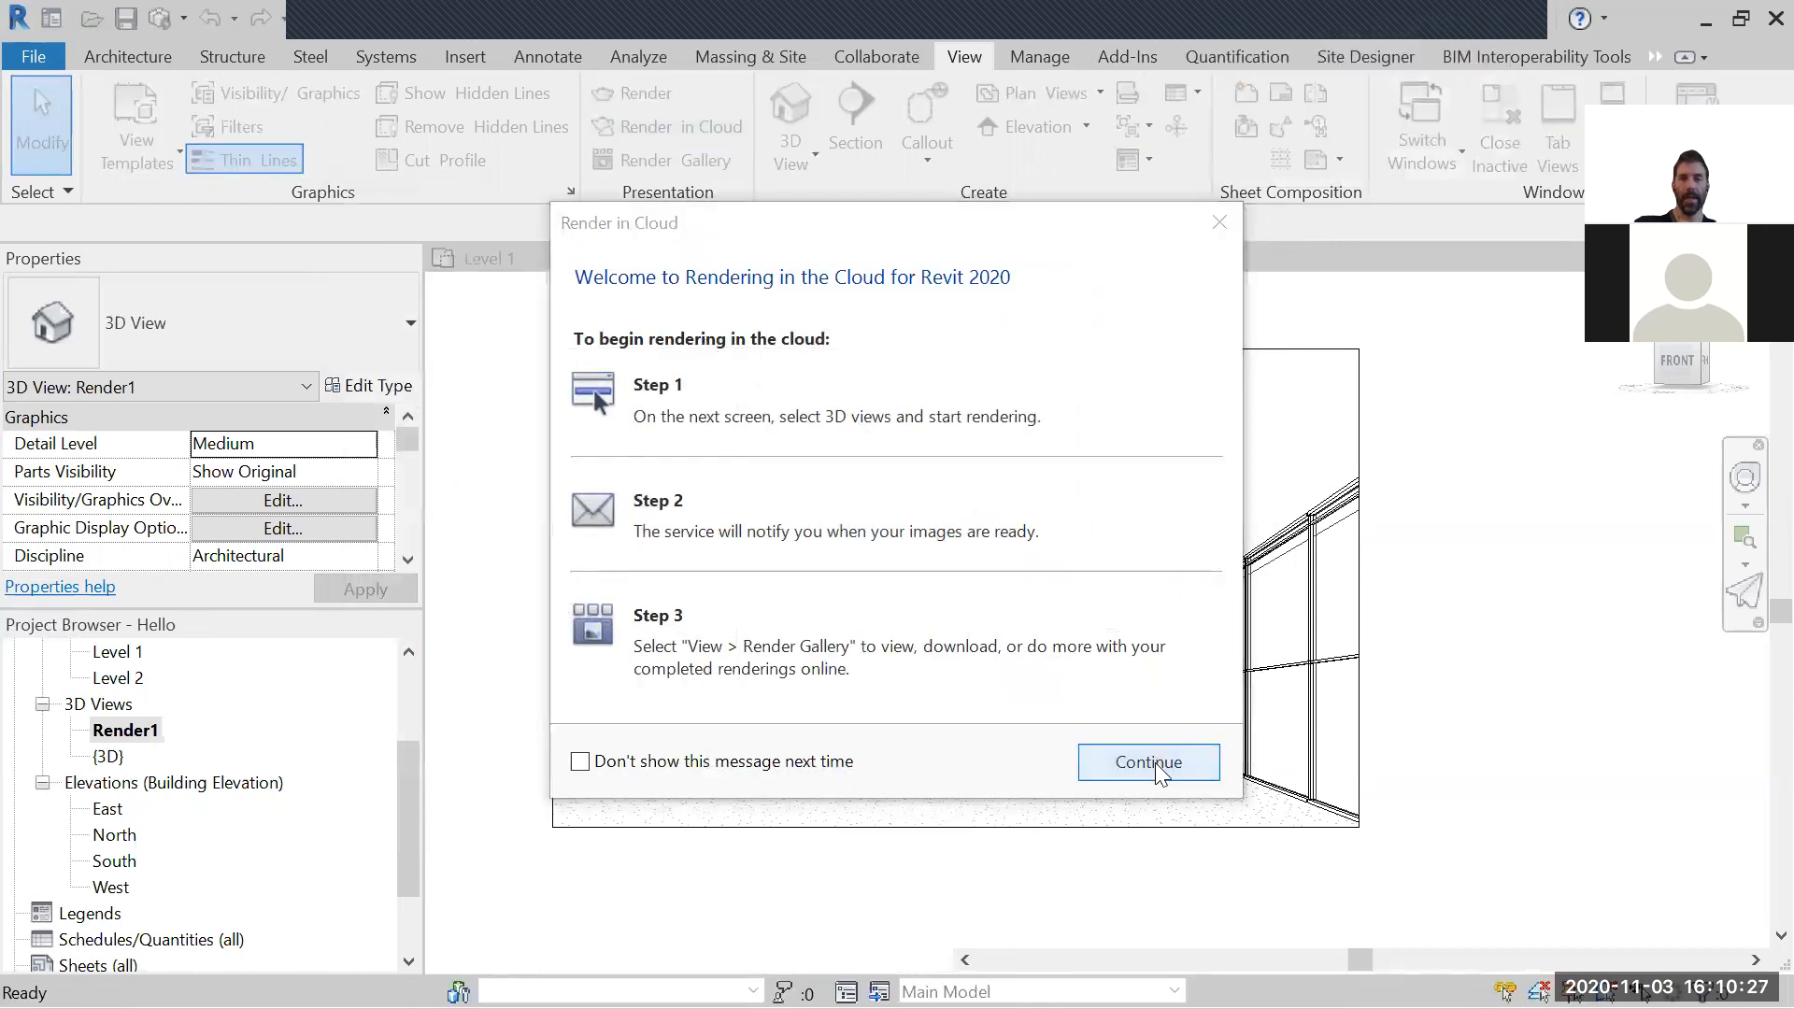
left_click(1155, 762)
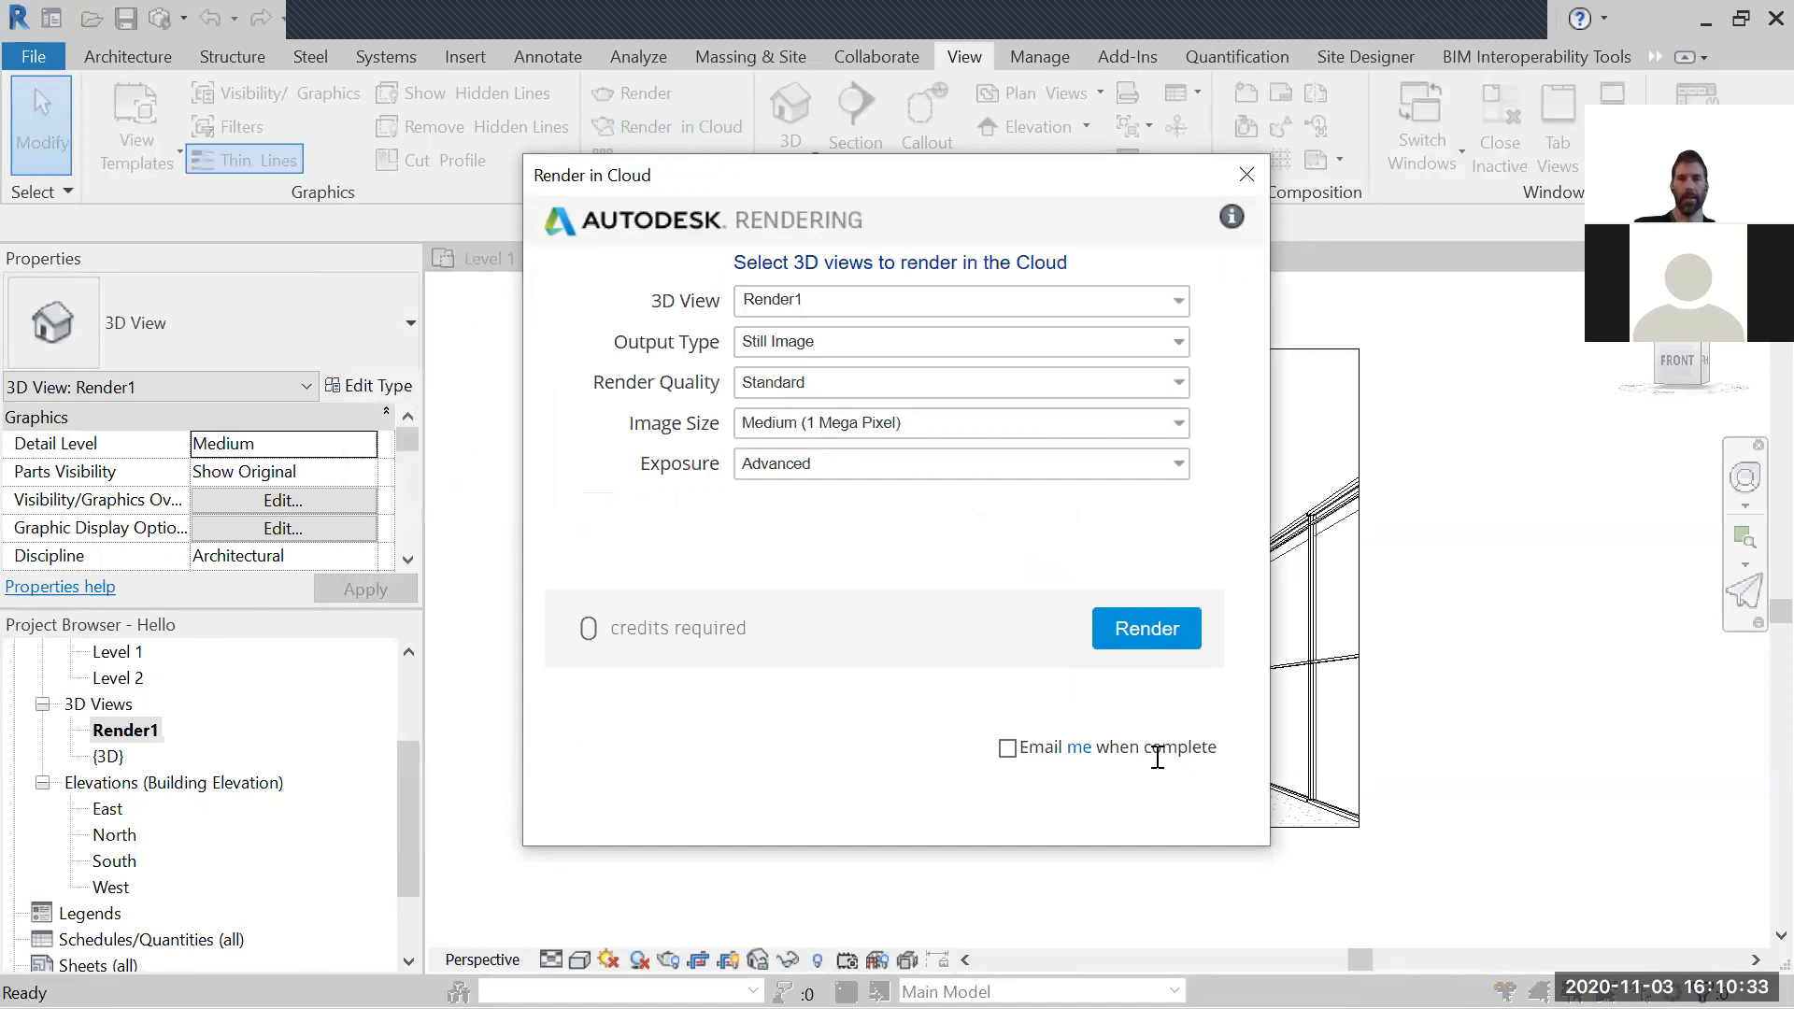
left_click(1063, 301)
left_click(1064, 301)
left_click(951, 347)
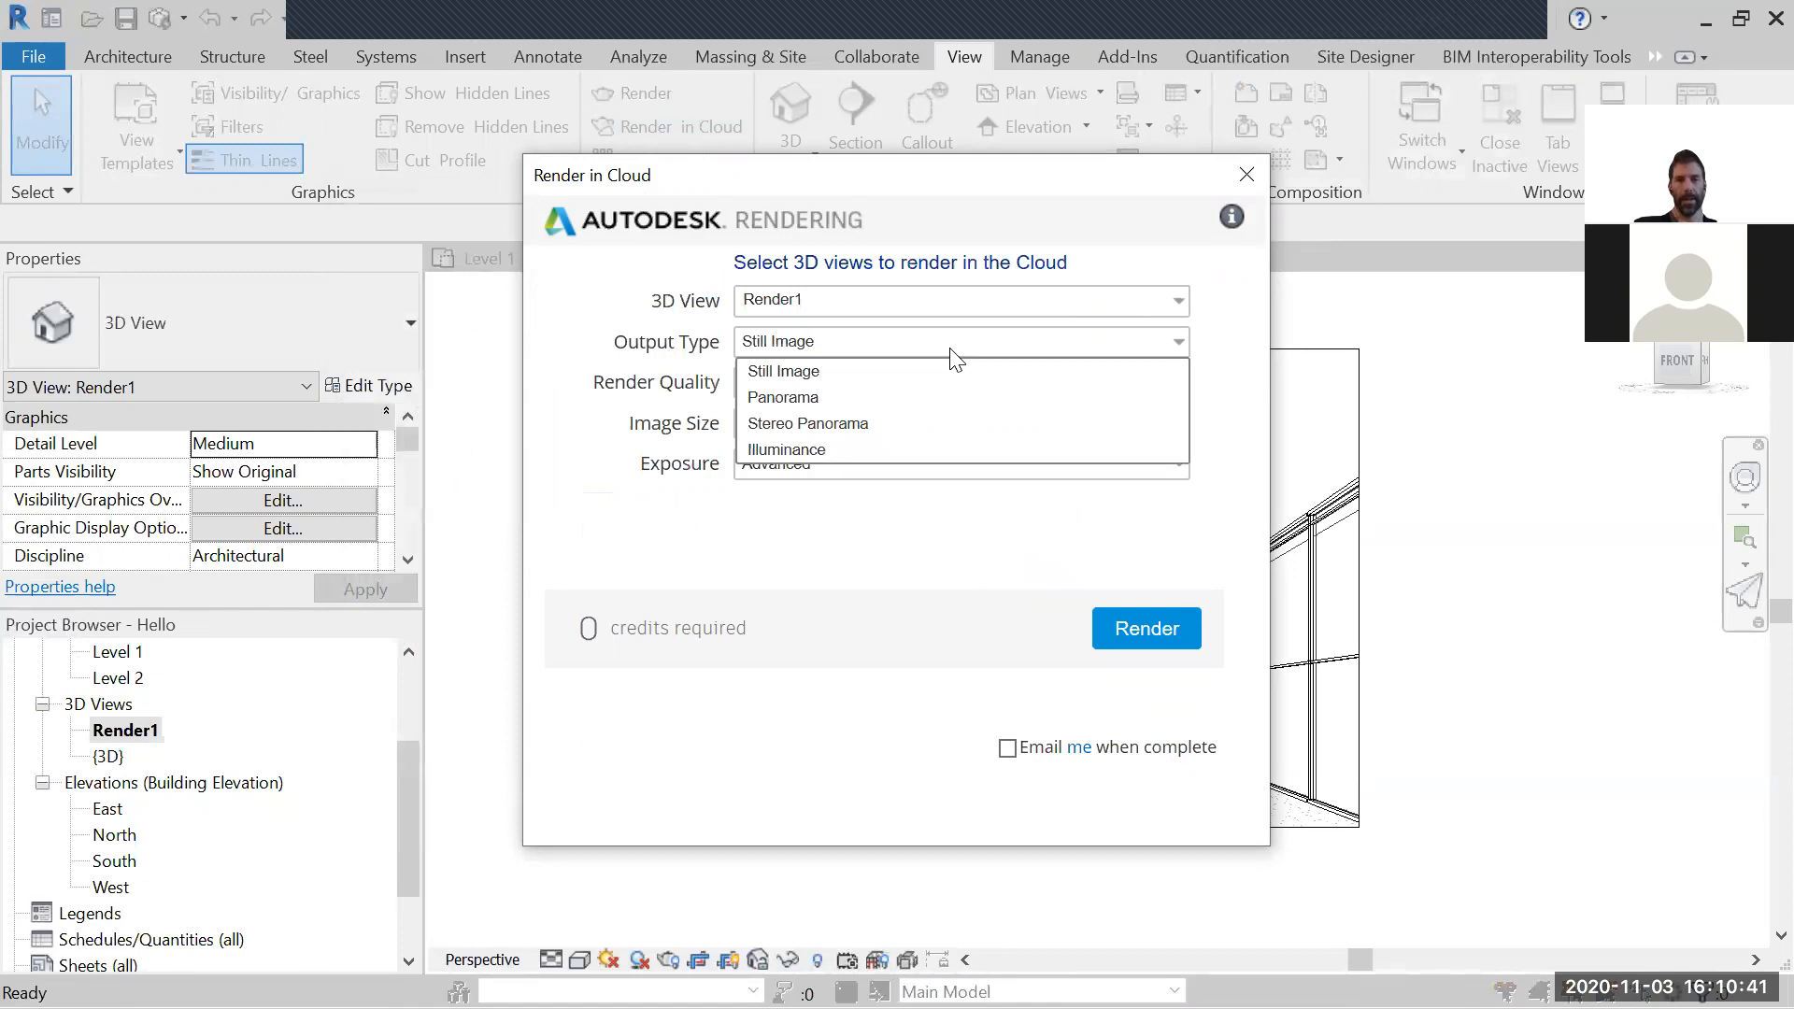
left_click(938, 348)
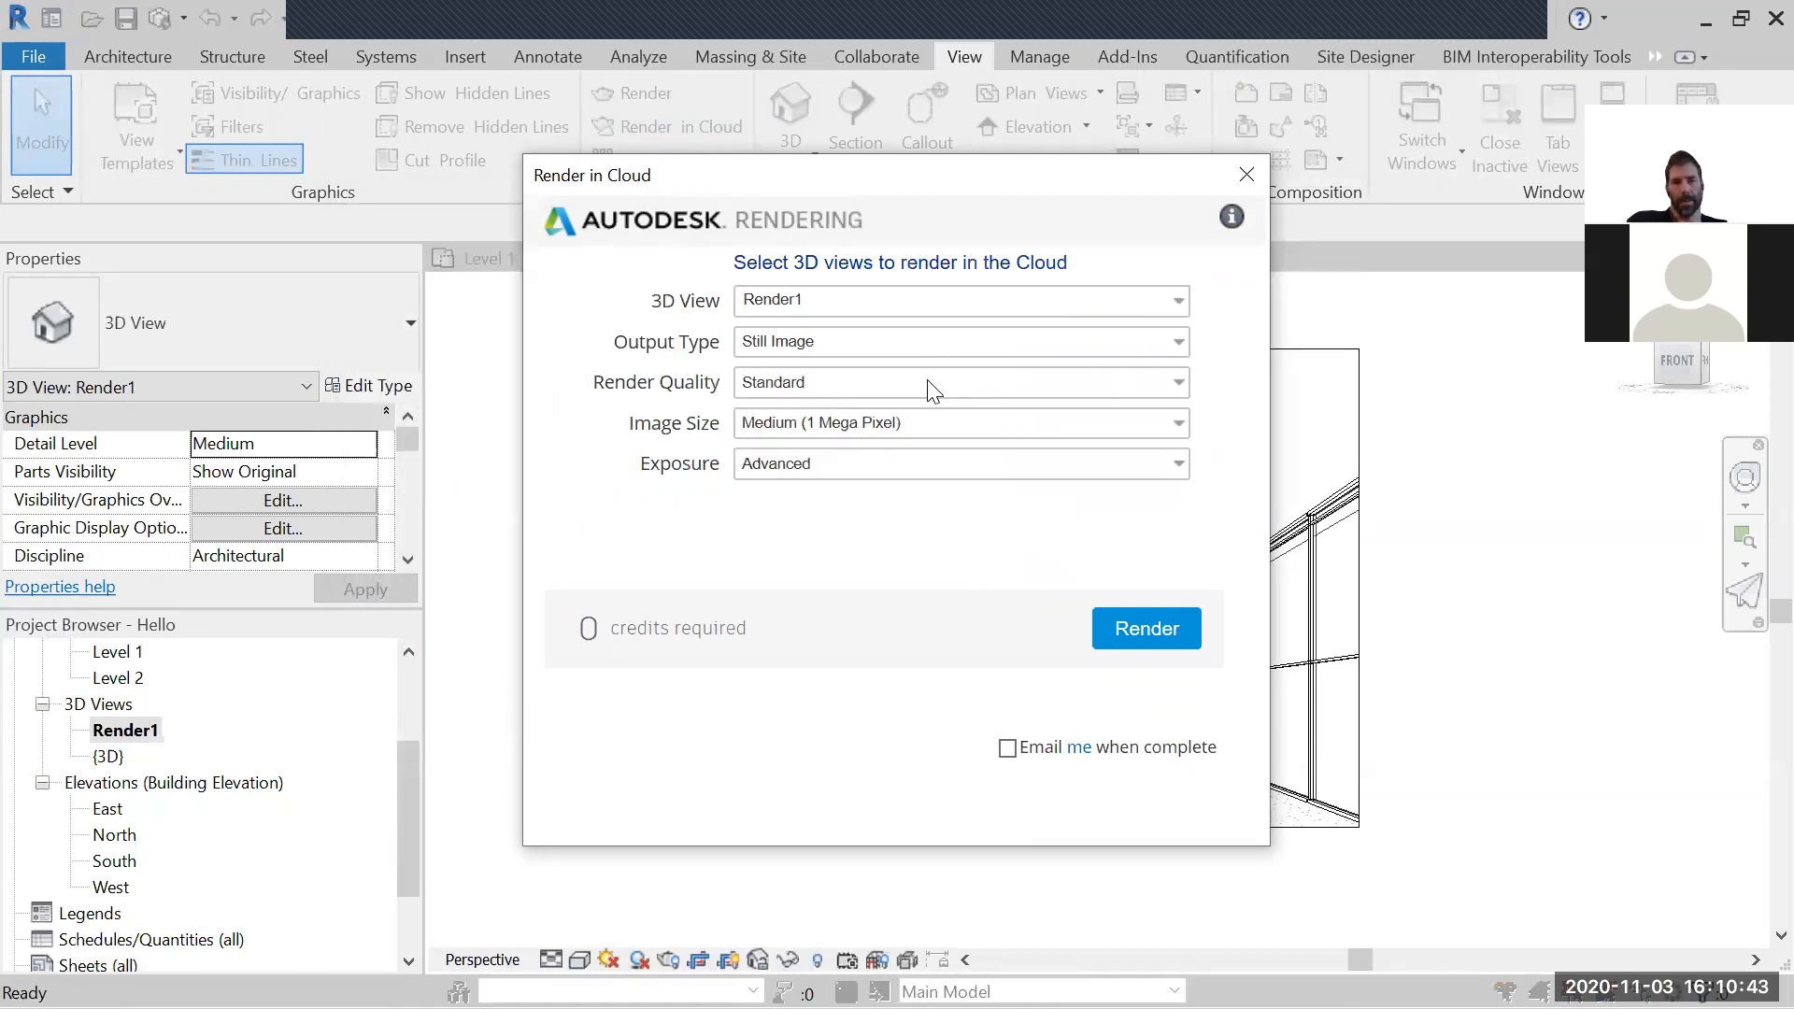
Step: Review the render quality, image size and exposure choices, read the service information and close the cloud rendering settings
left_click(933, 385)
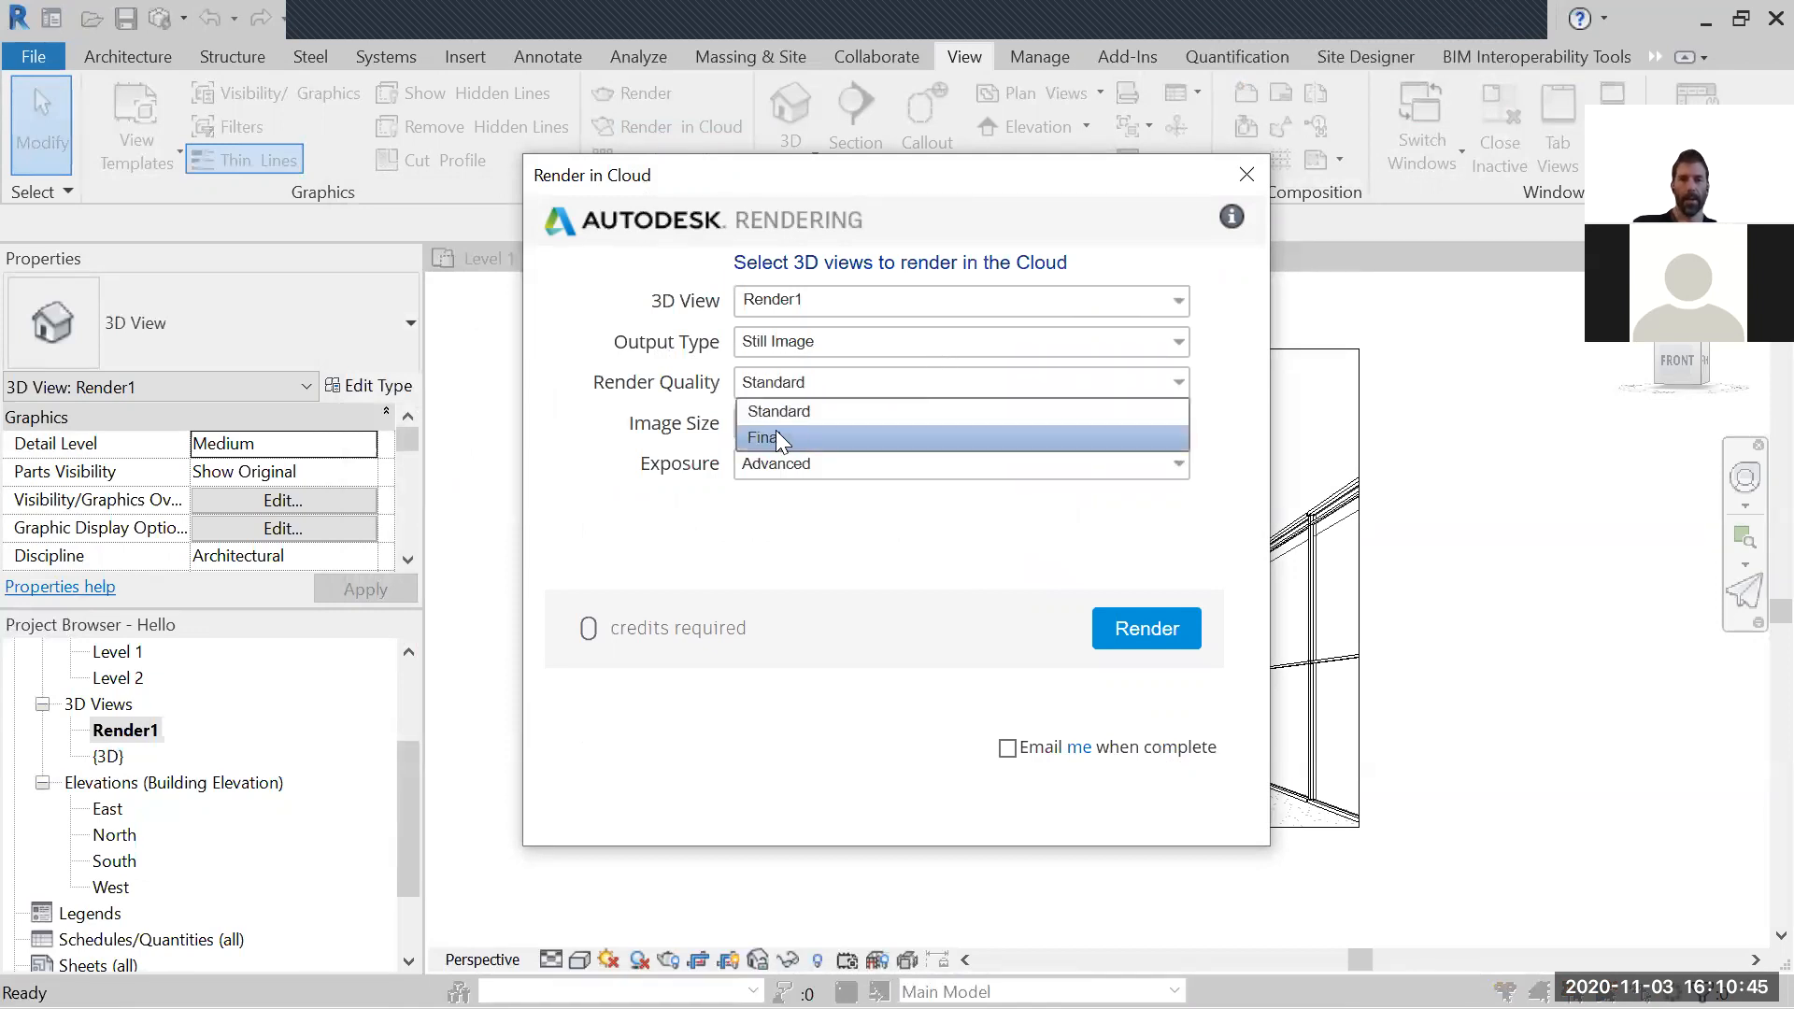
left_click(788, 524)
left_click(1001, 426)
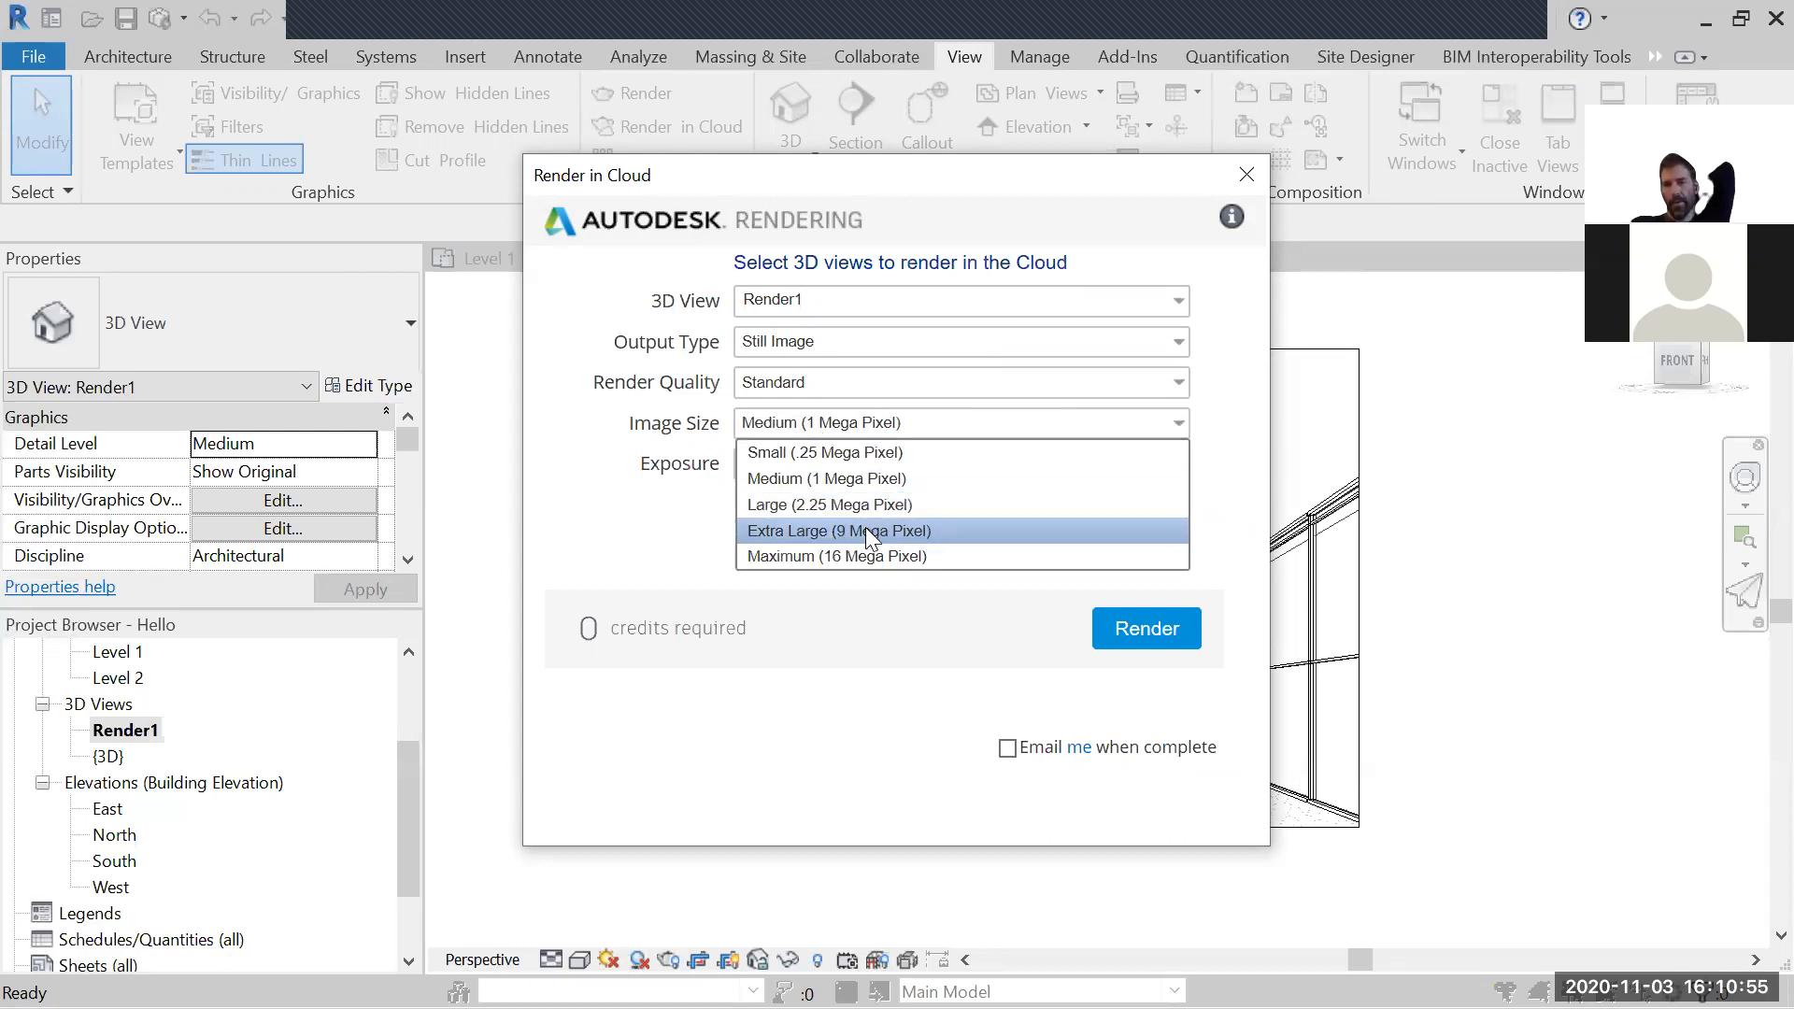
left_click(603, 541)
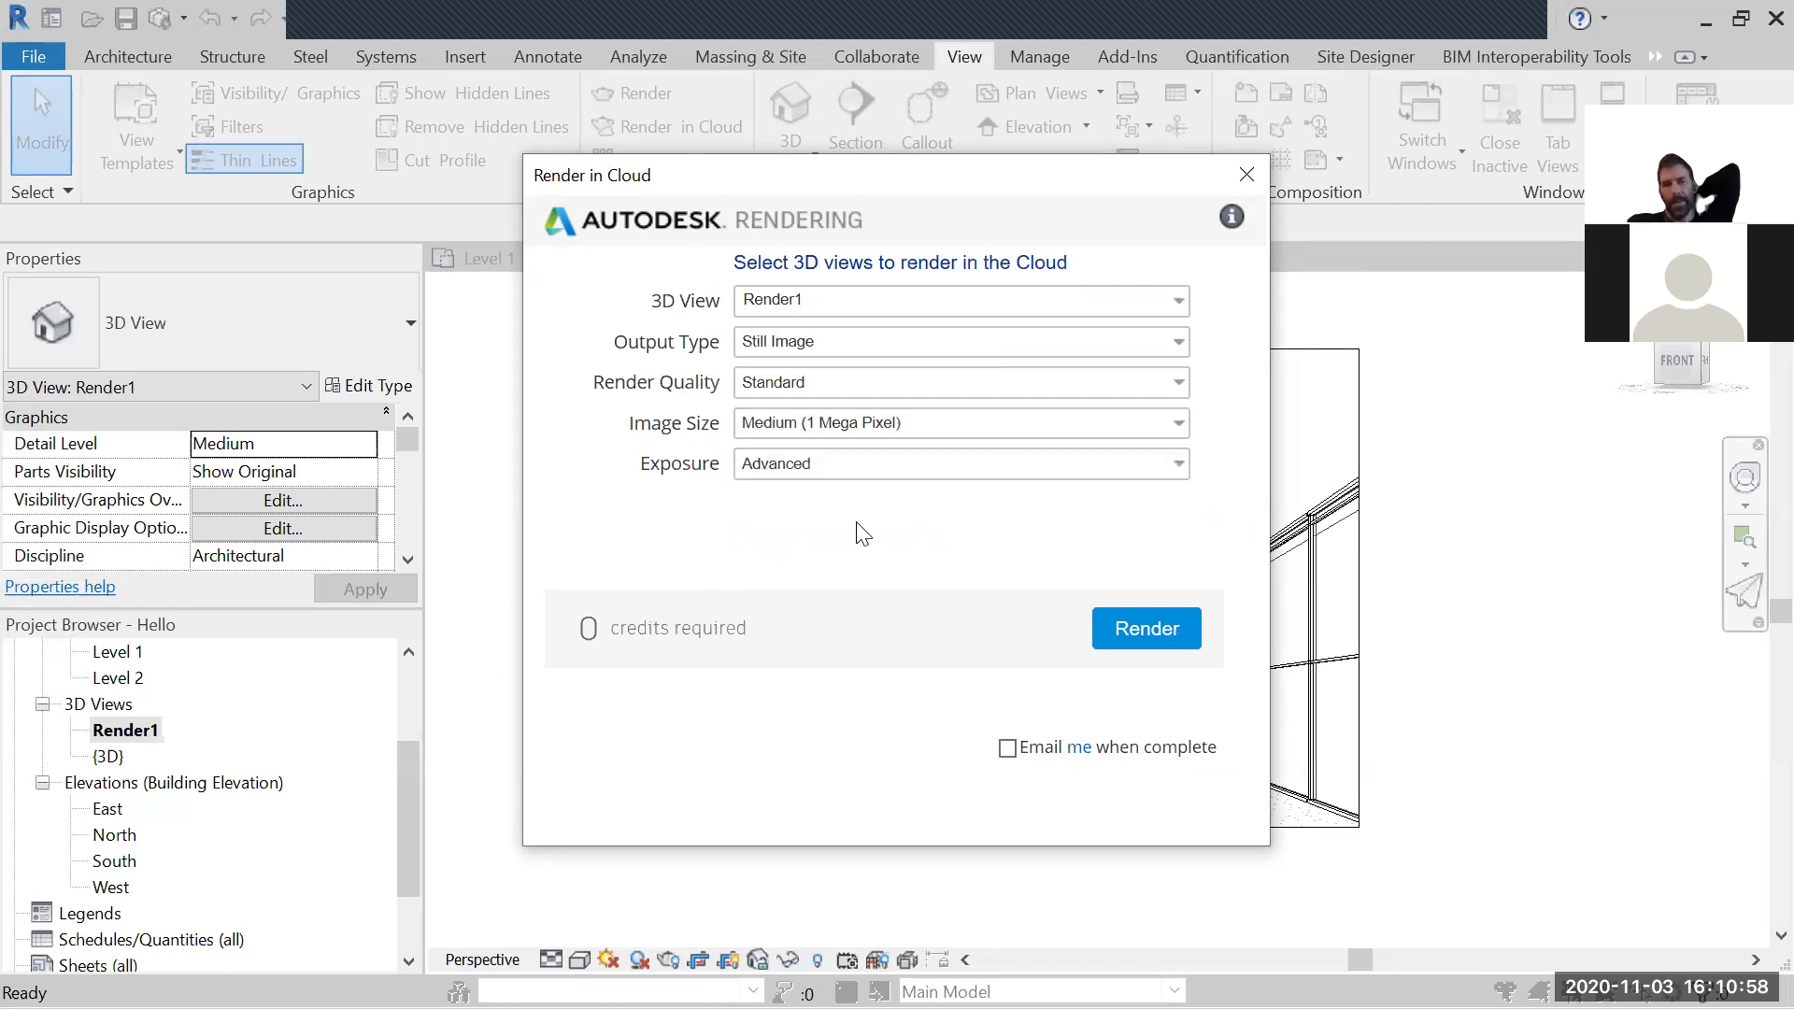
left_click(911, 472)
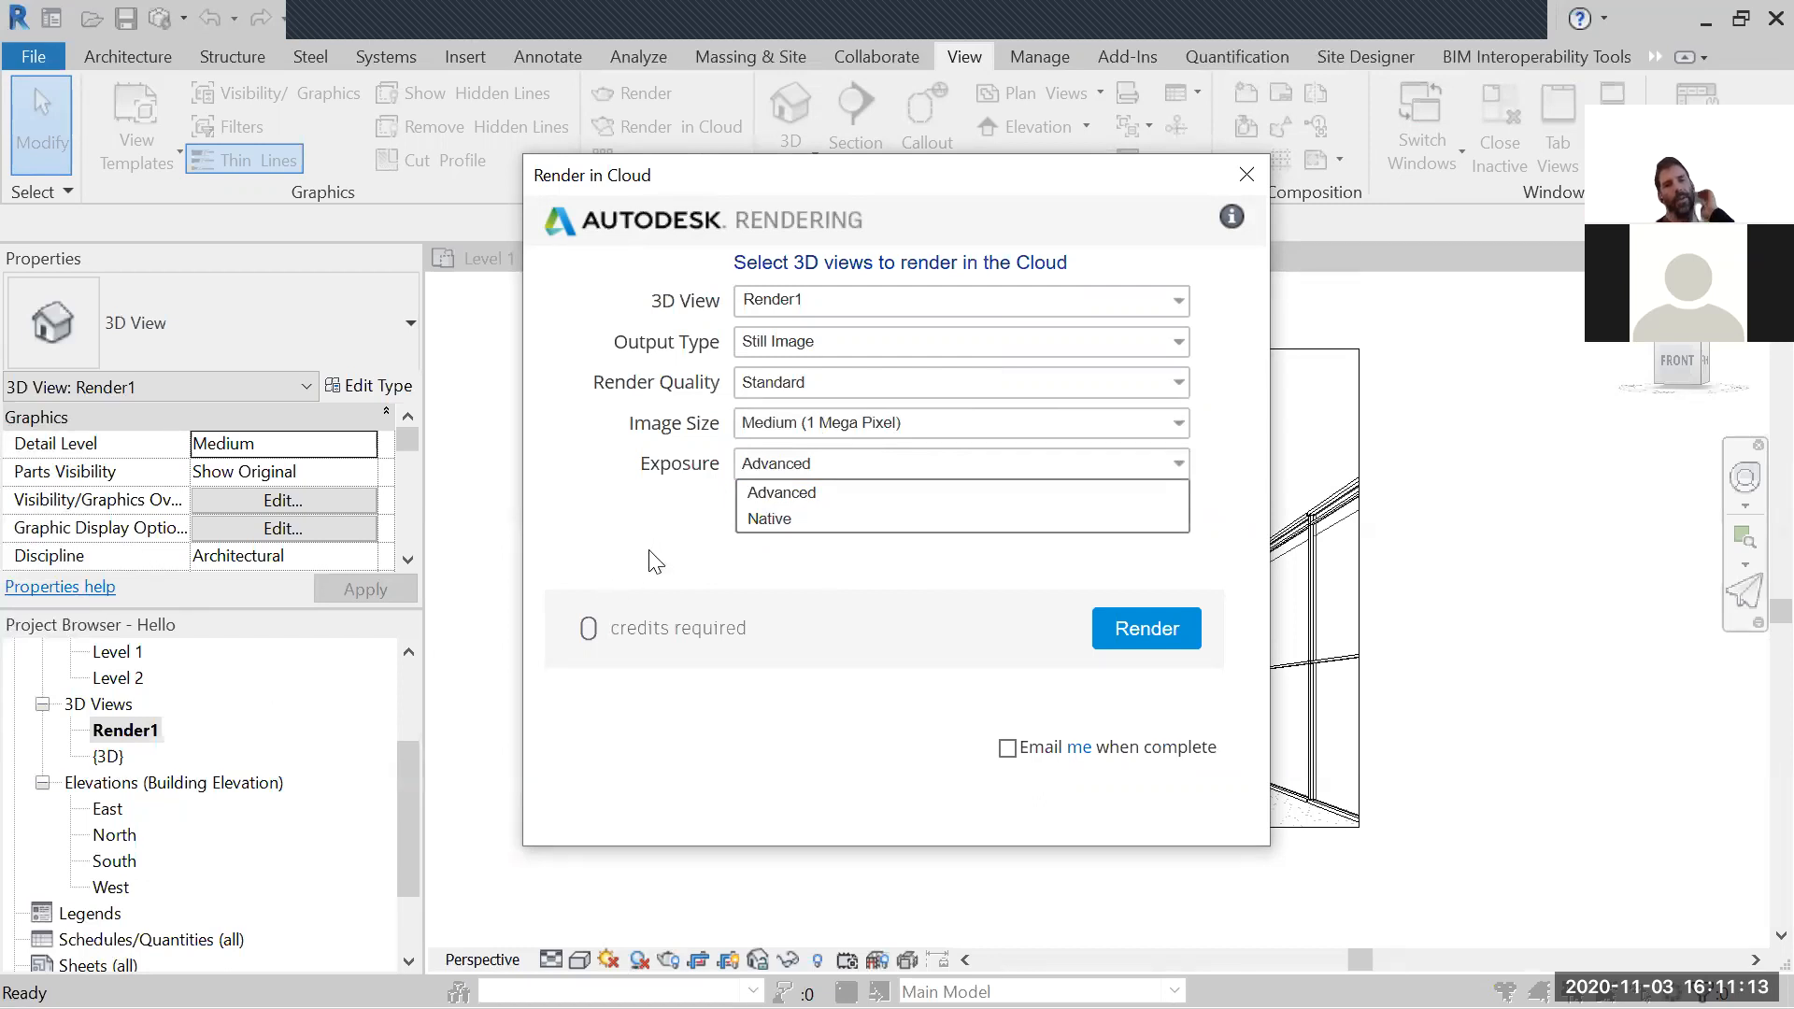
left_click(687, 561)
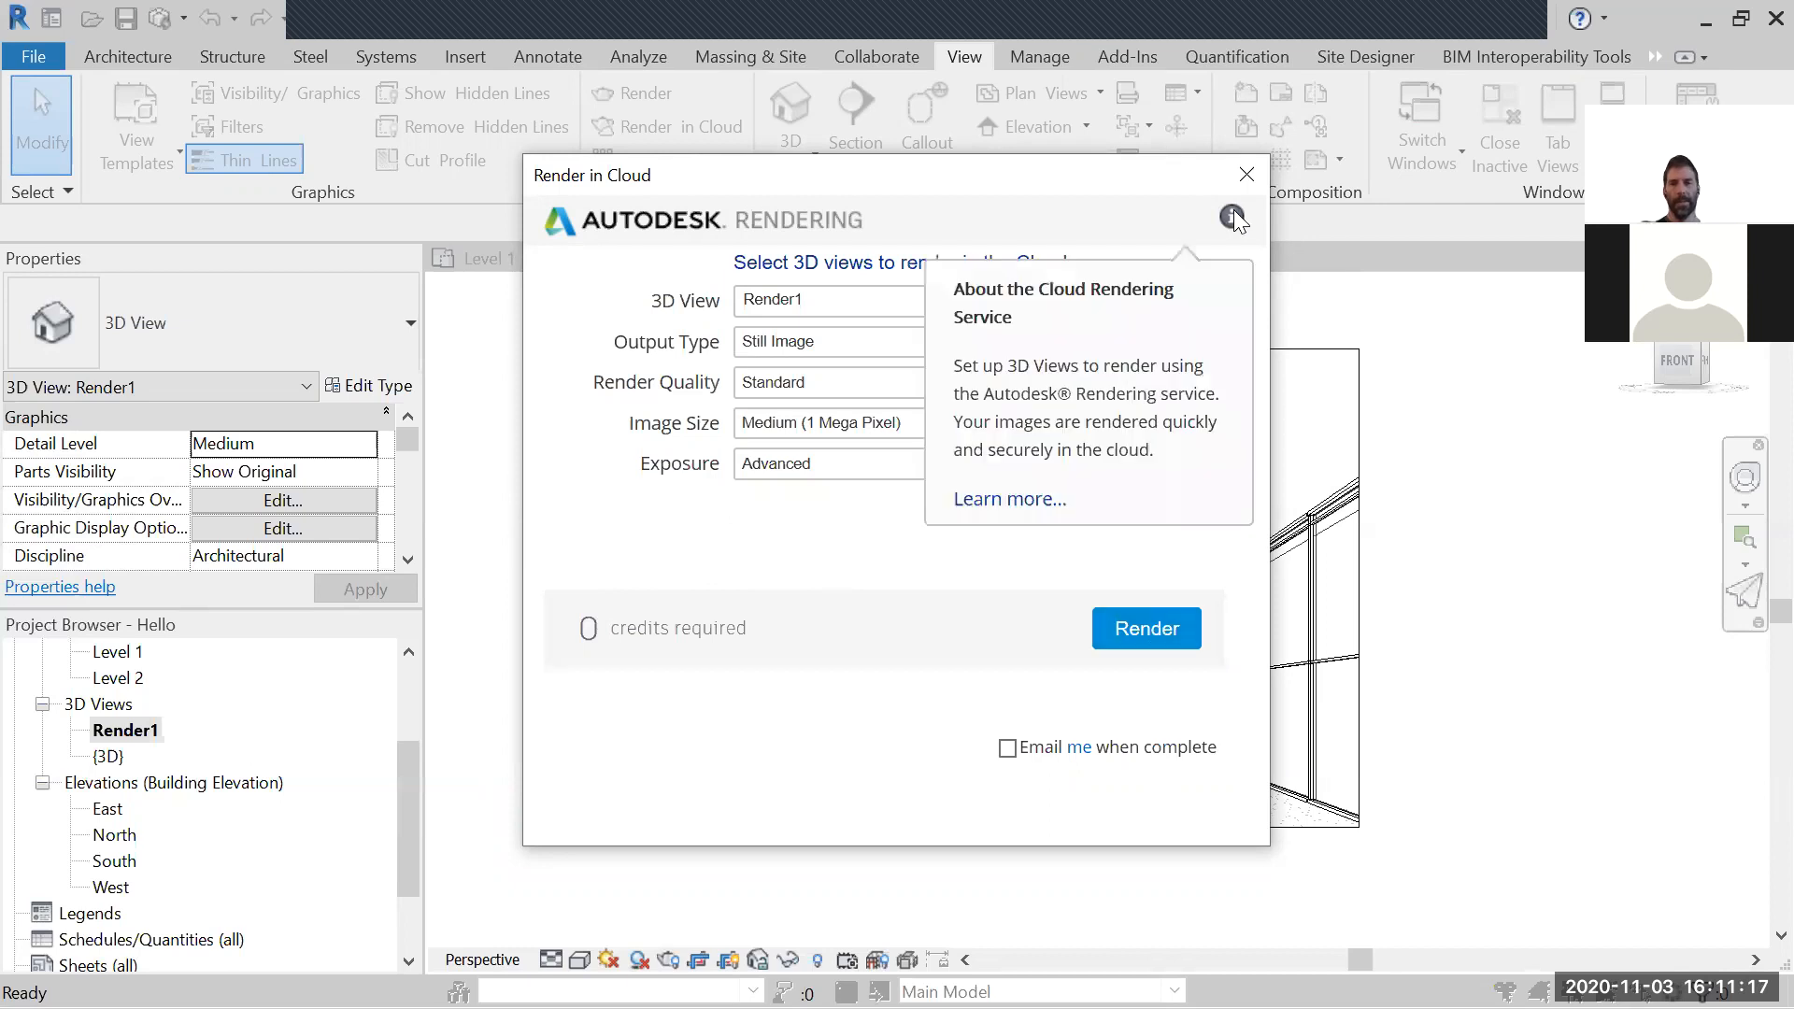
left_click(1247, 175)
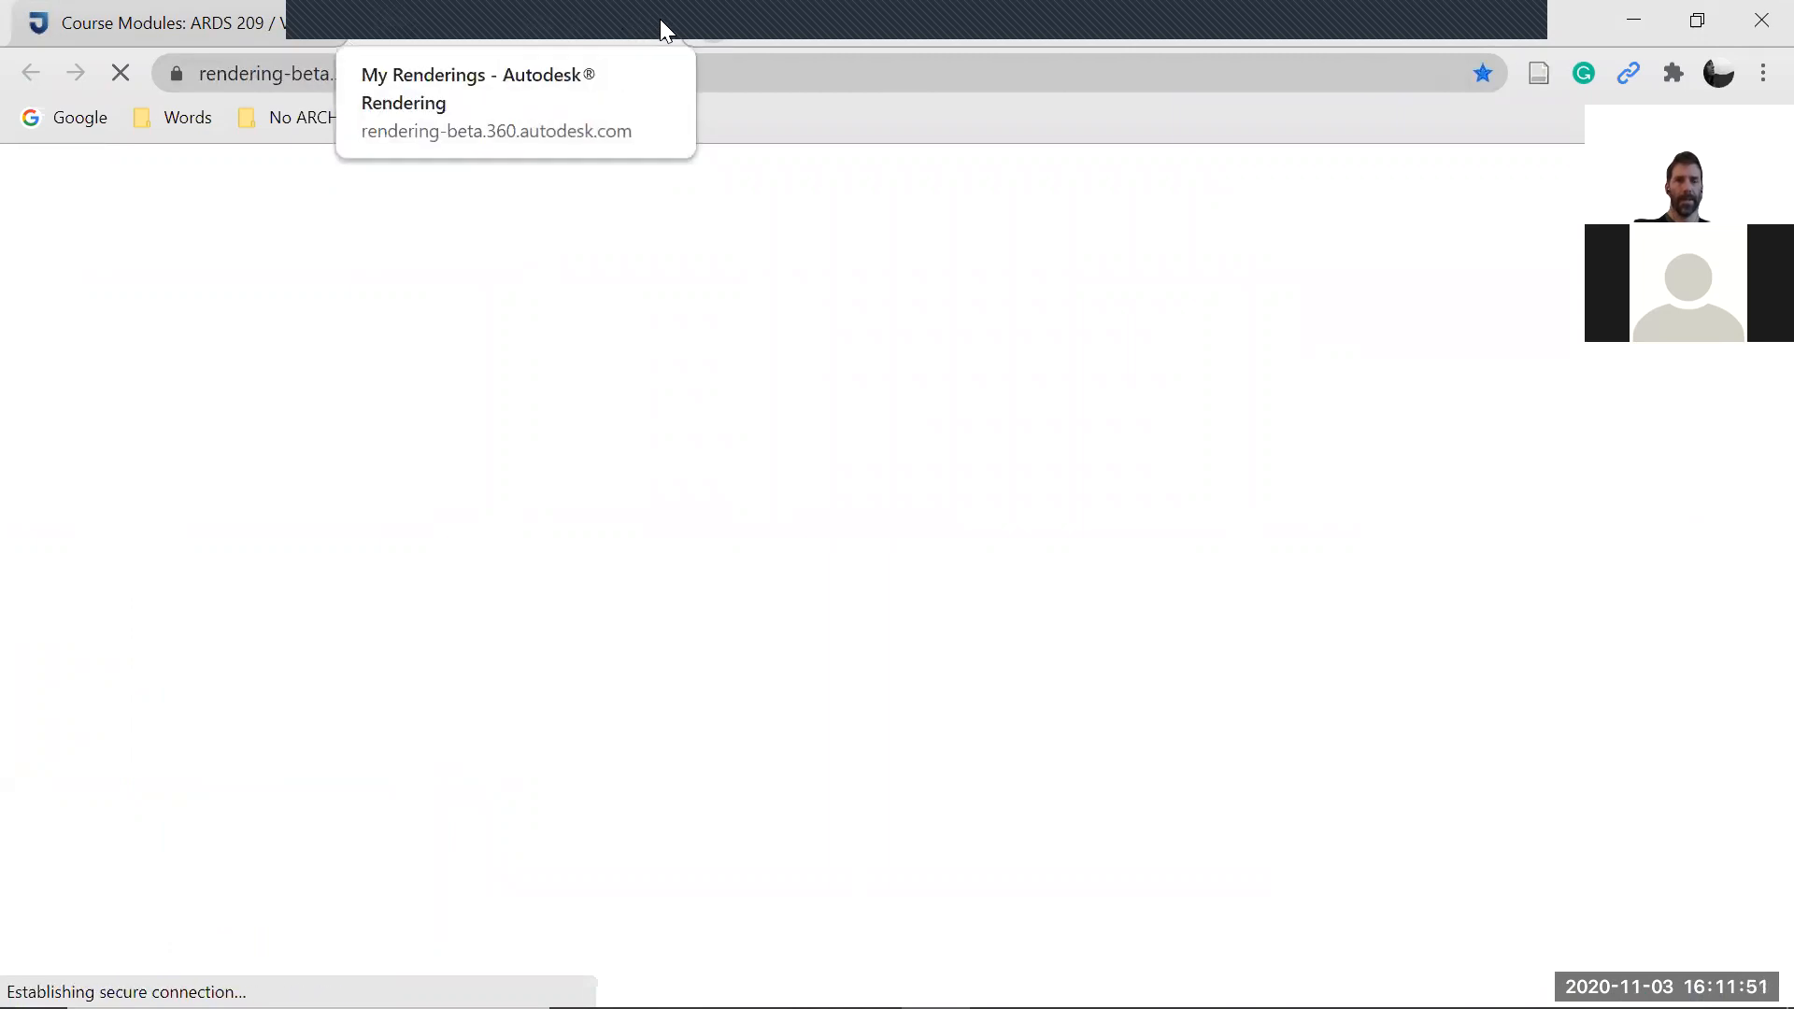
Step: Open Project1.rvt in the online Autodesk Rendering page to view its finished cloud rendering
mouse_move(154, 463)
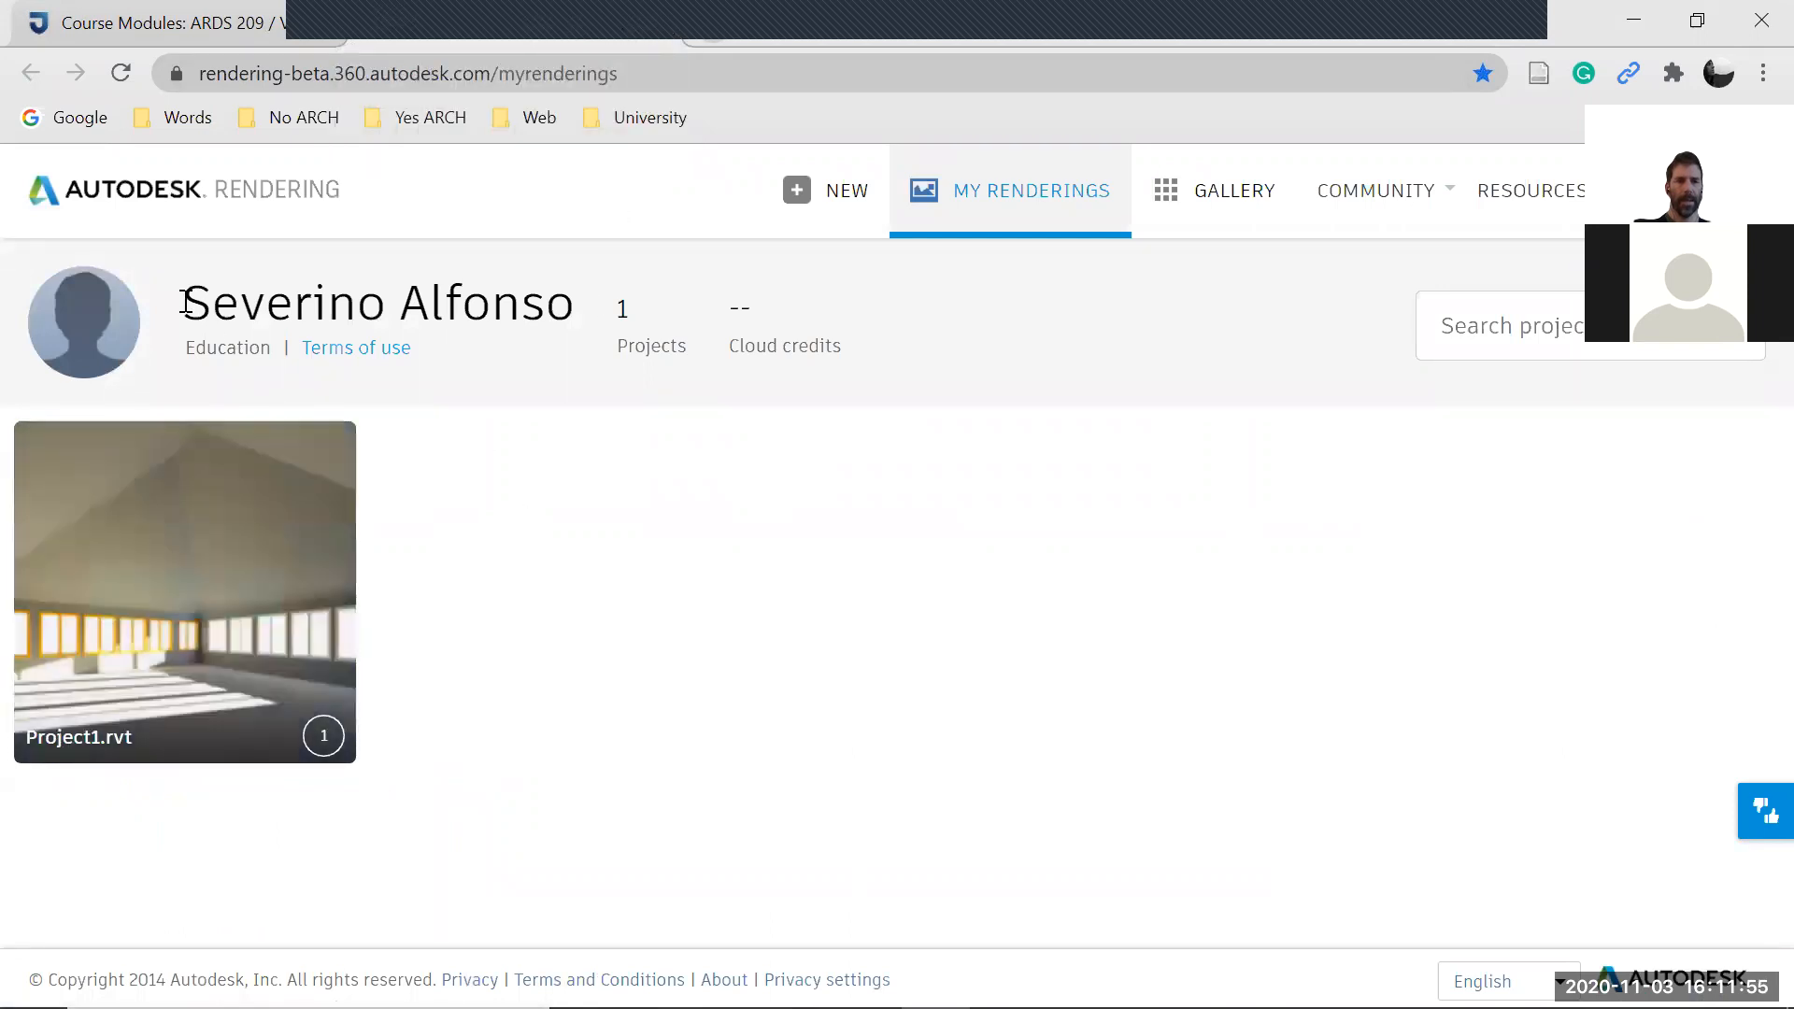
mouse_move(230, 627)
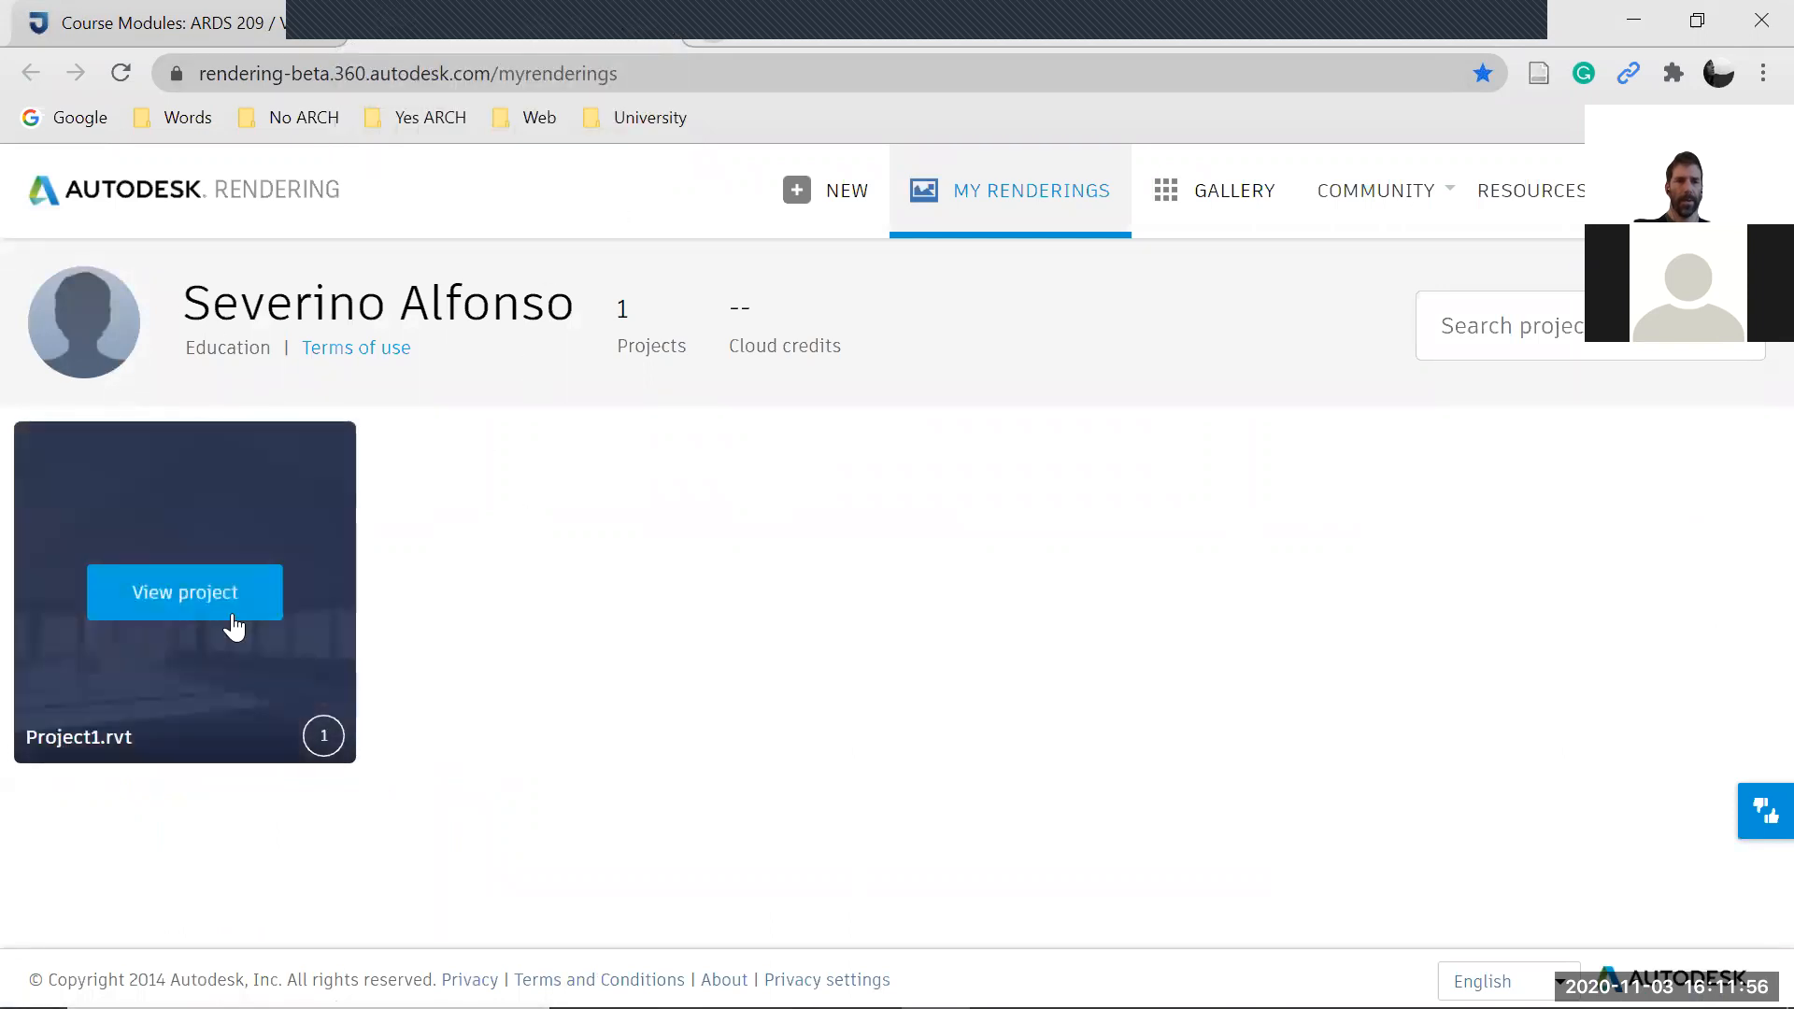
left_click(184, 594)
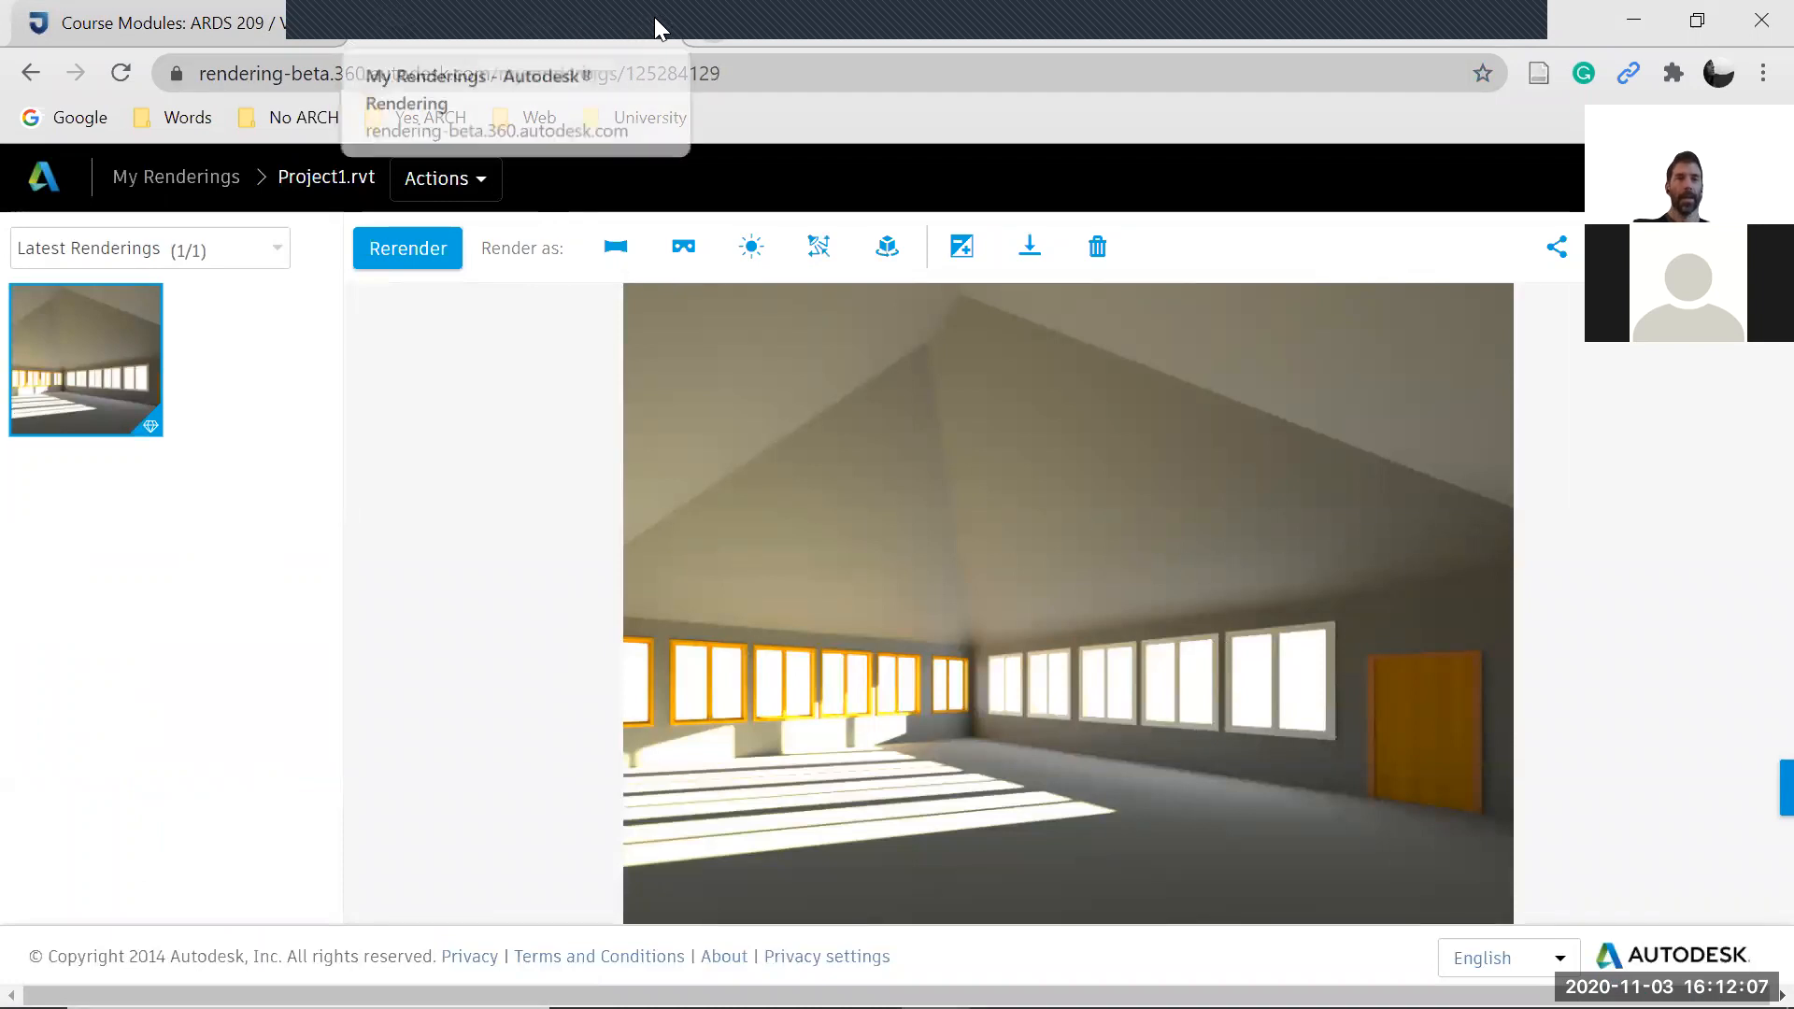
Step: Switch back to Revit and save the Hello project
key("alt+Tab")
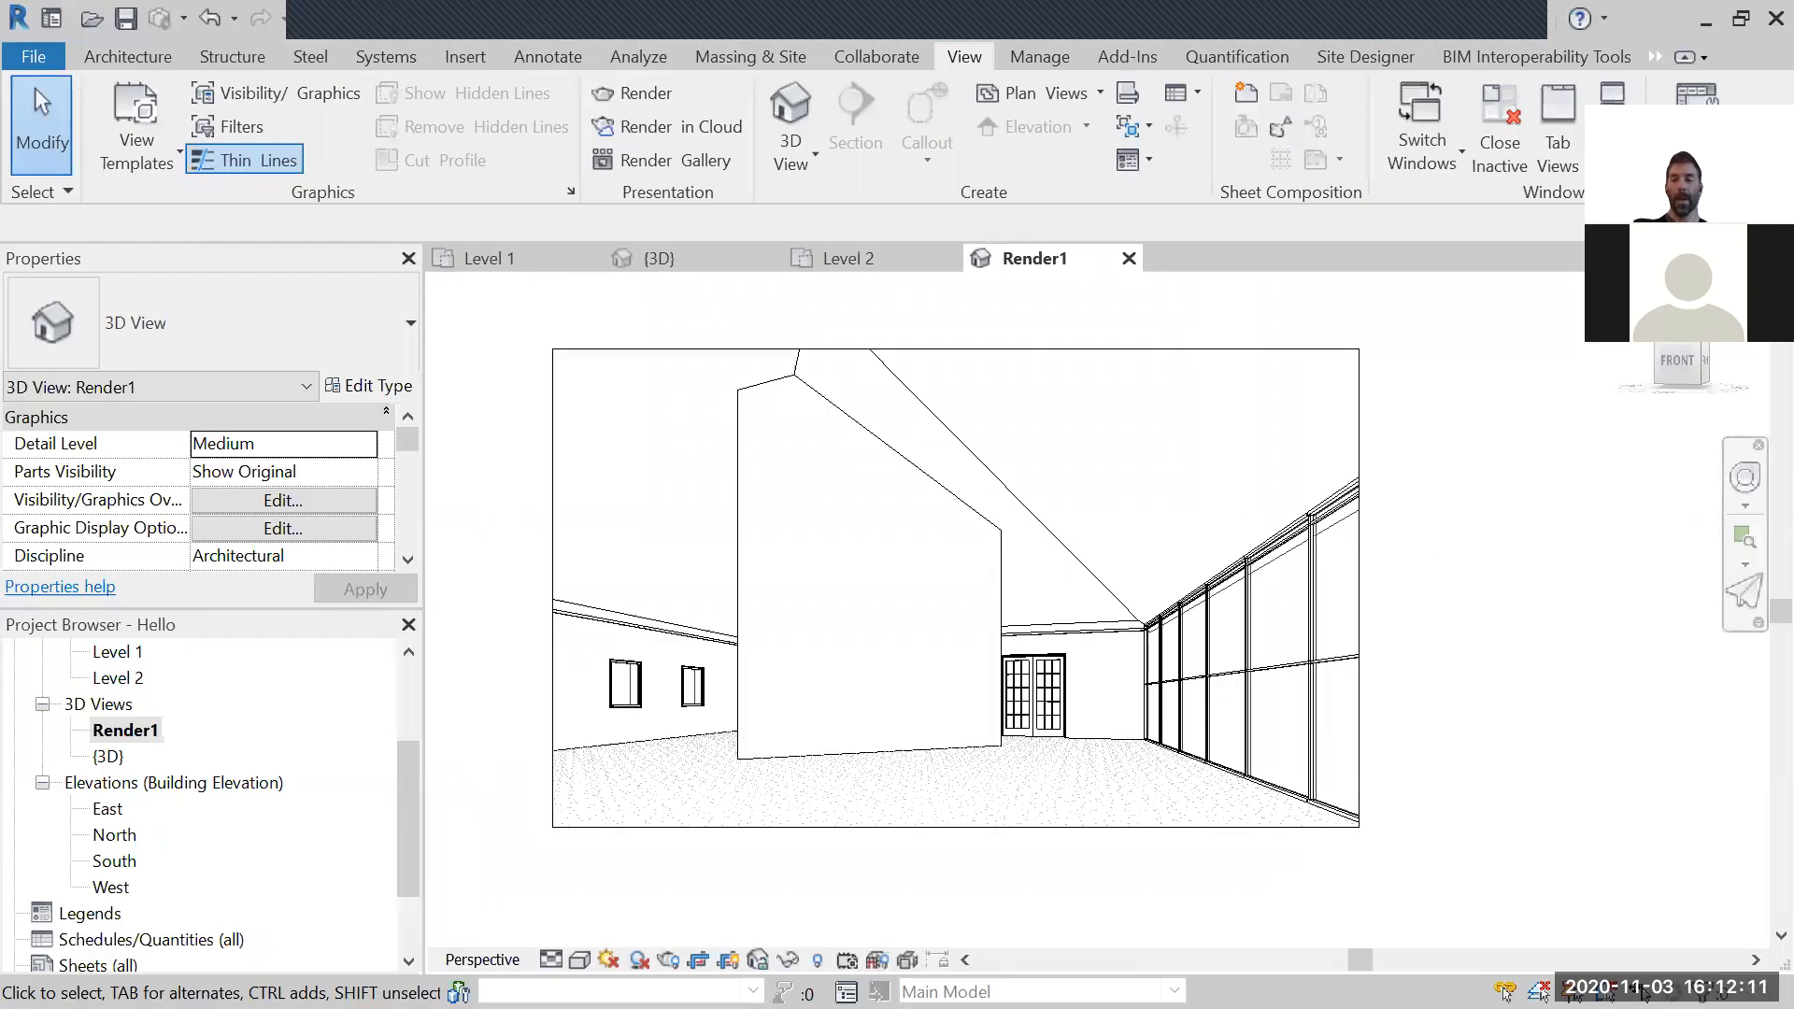
key("super")
left_click(1515, 759)
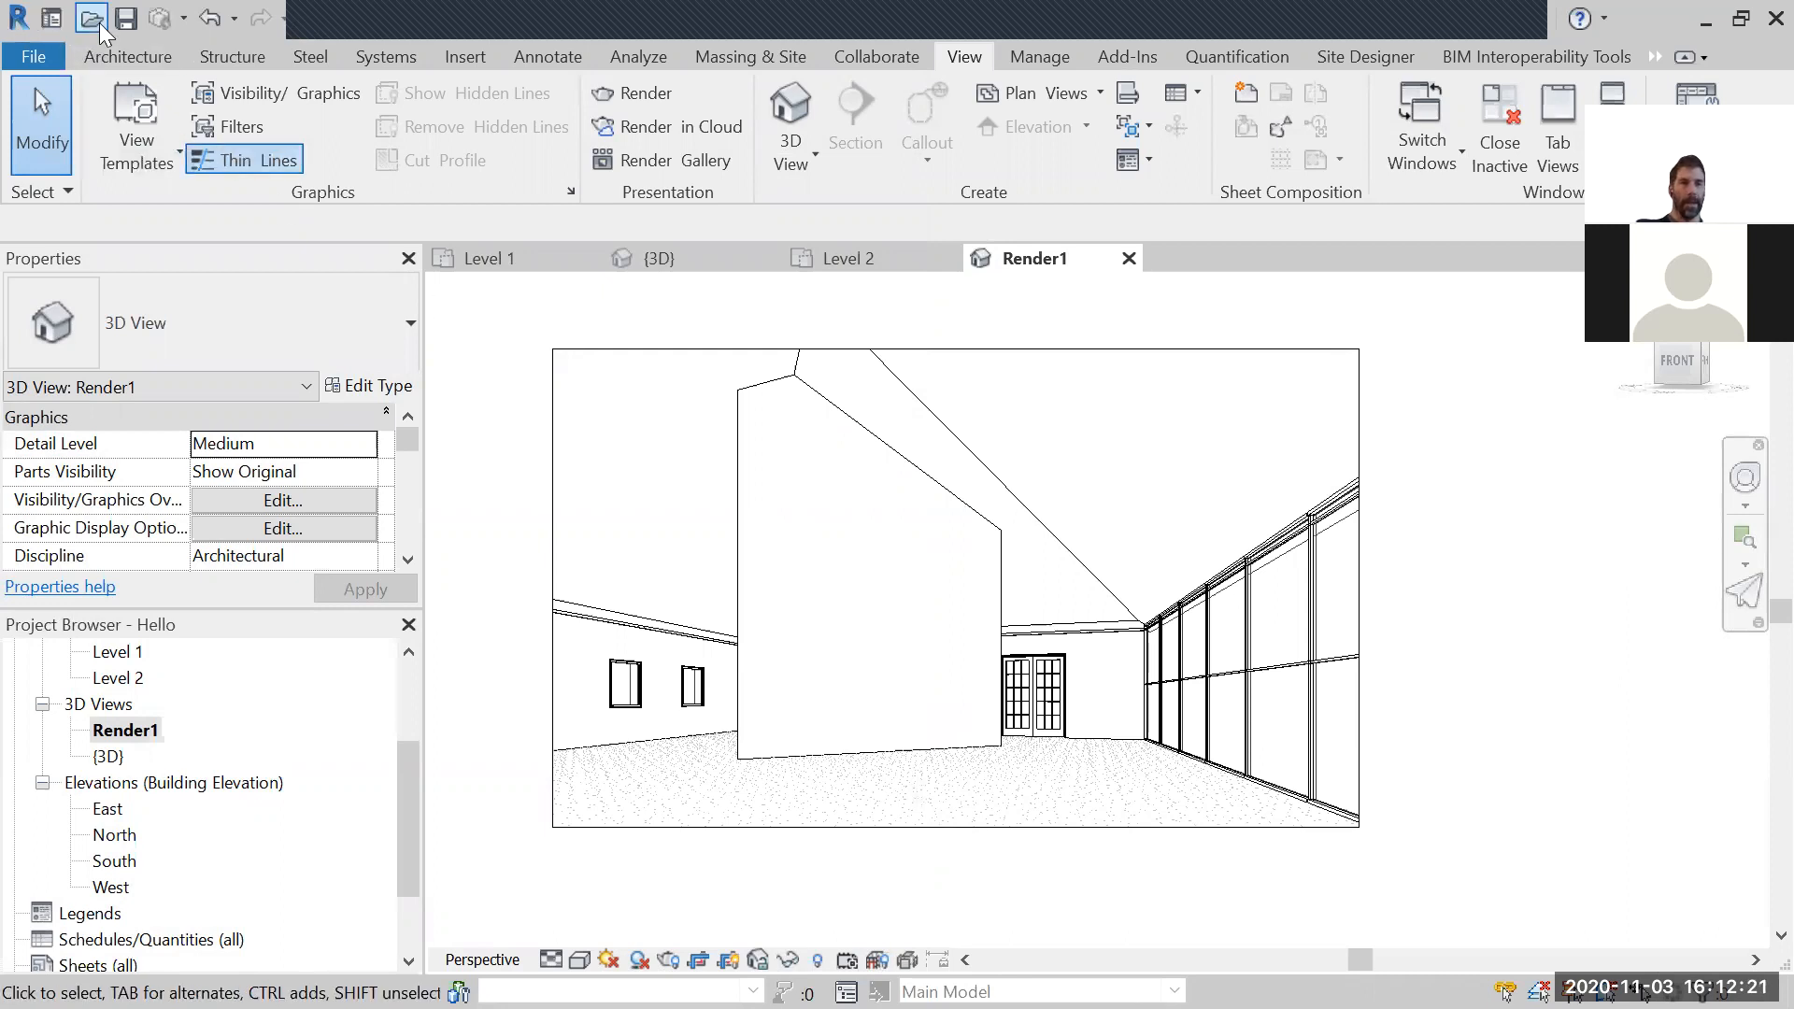
left_click(124, 20)
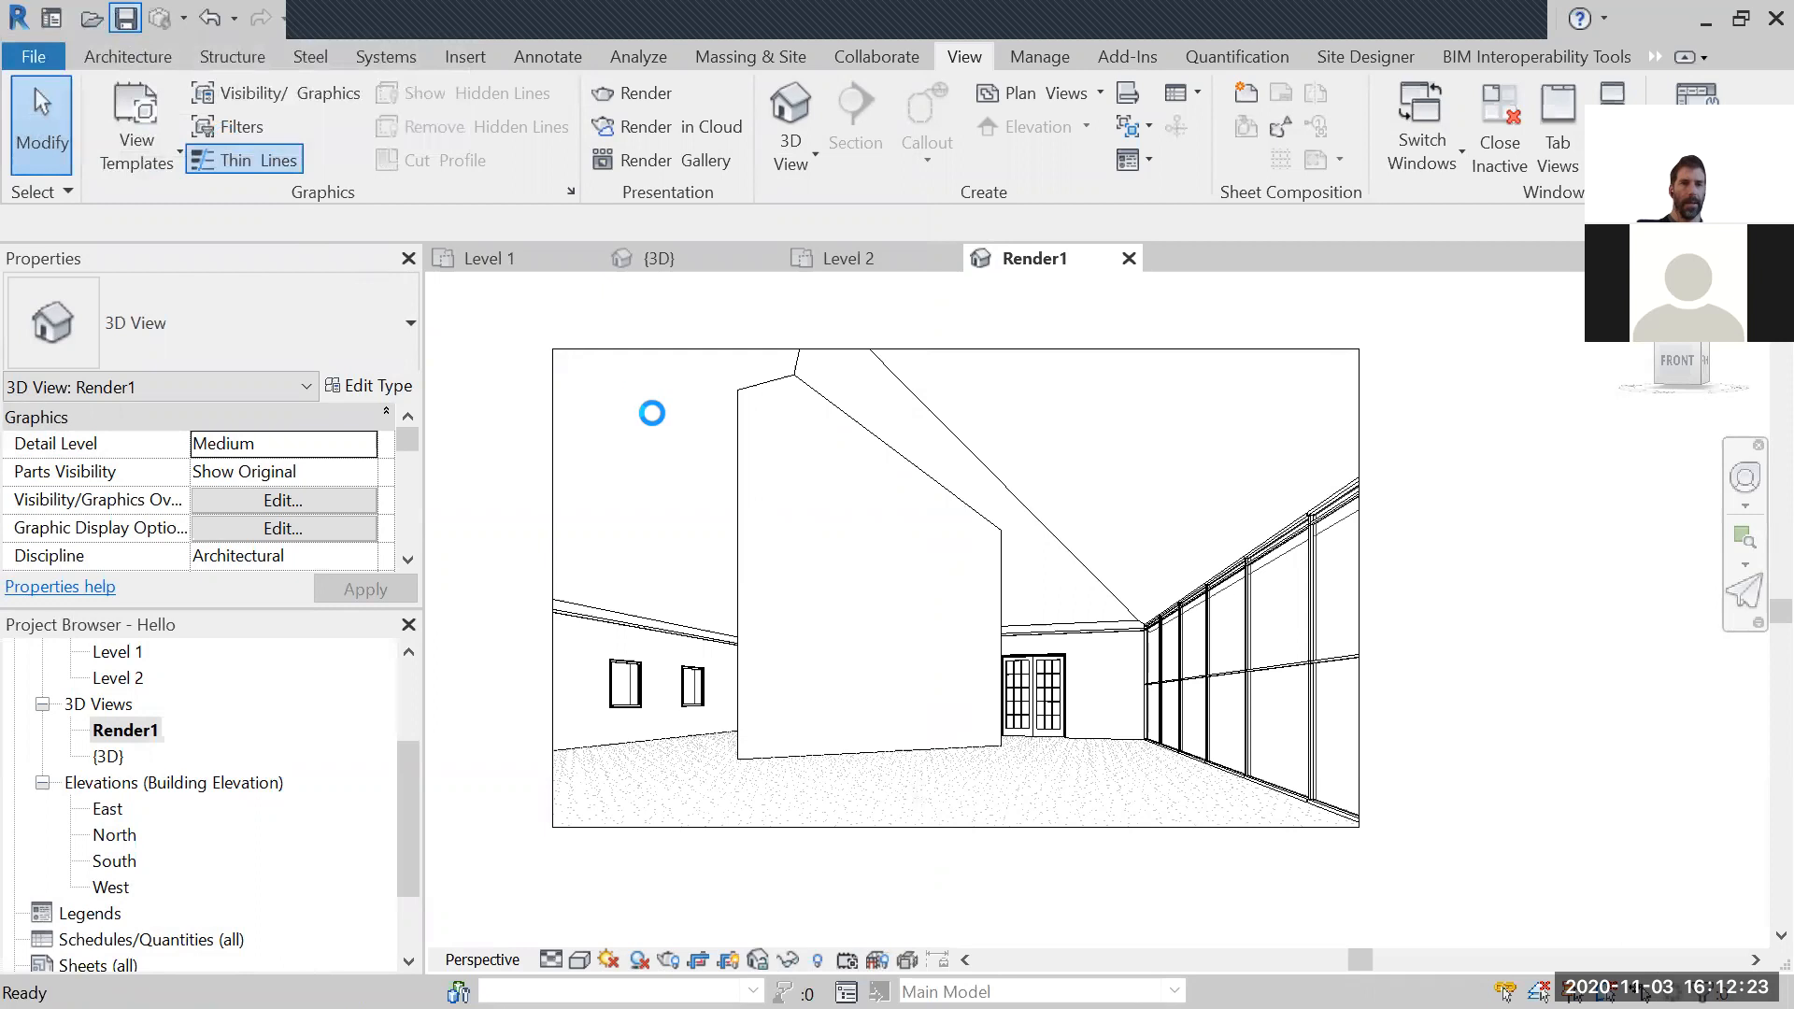